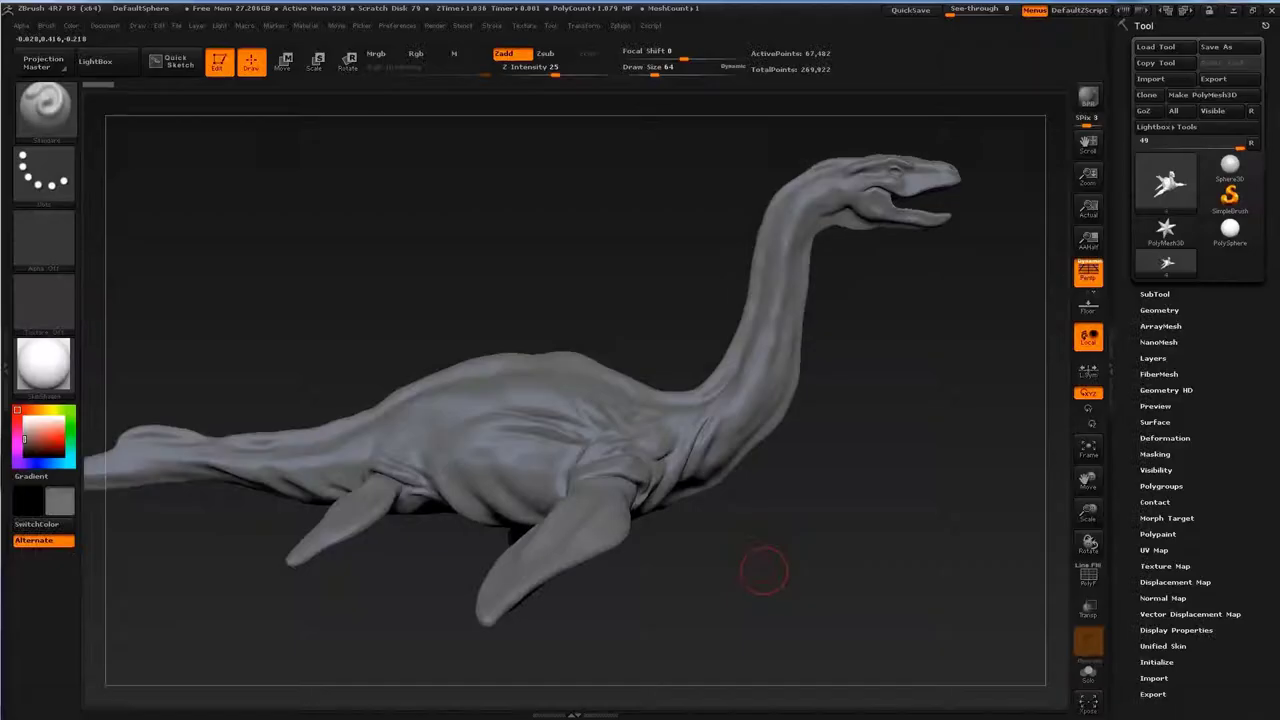
Step: Zoom in on the back, shrink the brush, and try the textured, Standard and Move brushes
left_click_drag(764, 571, 600, 538, "alt")
key("s")
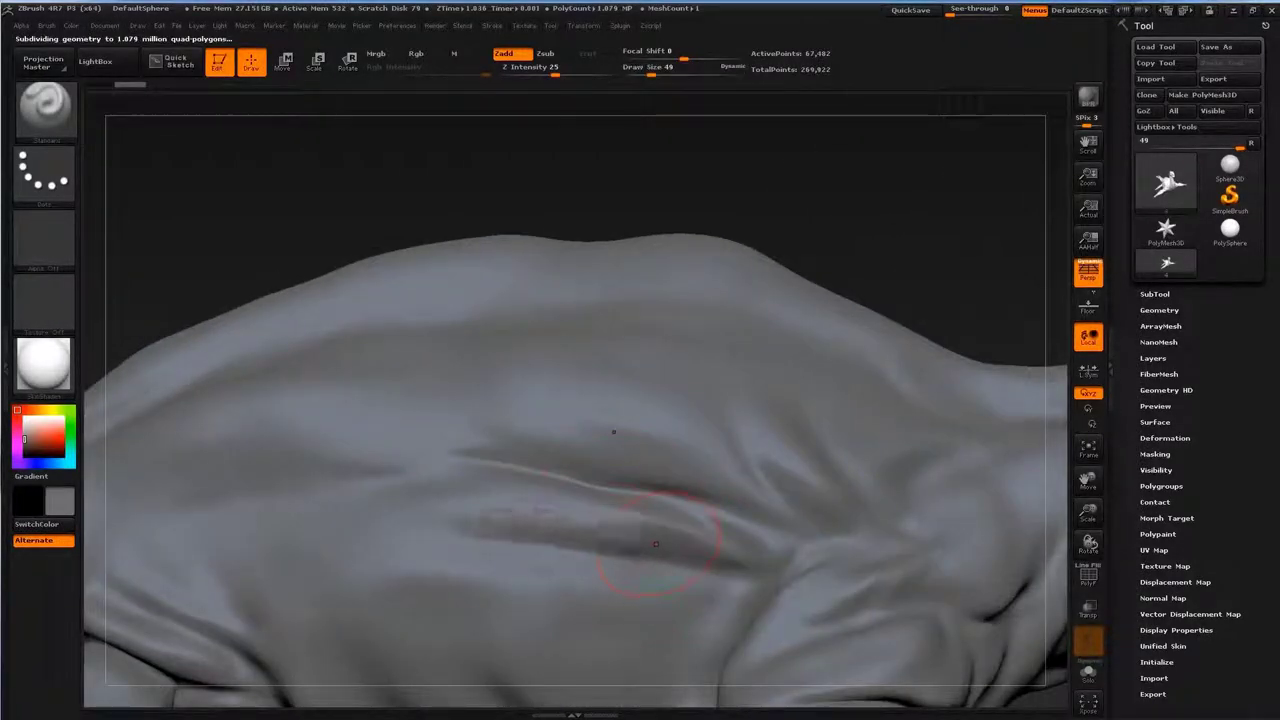
left_click_drag(500, 450, 441, 370, "alt")
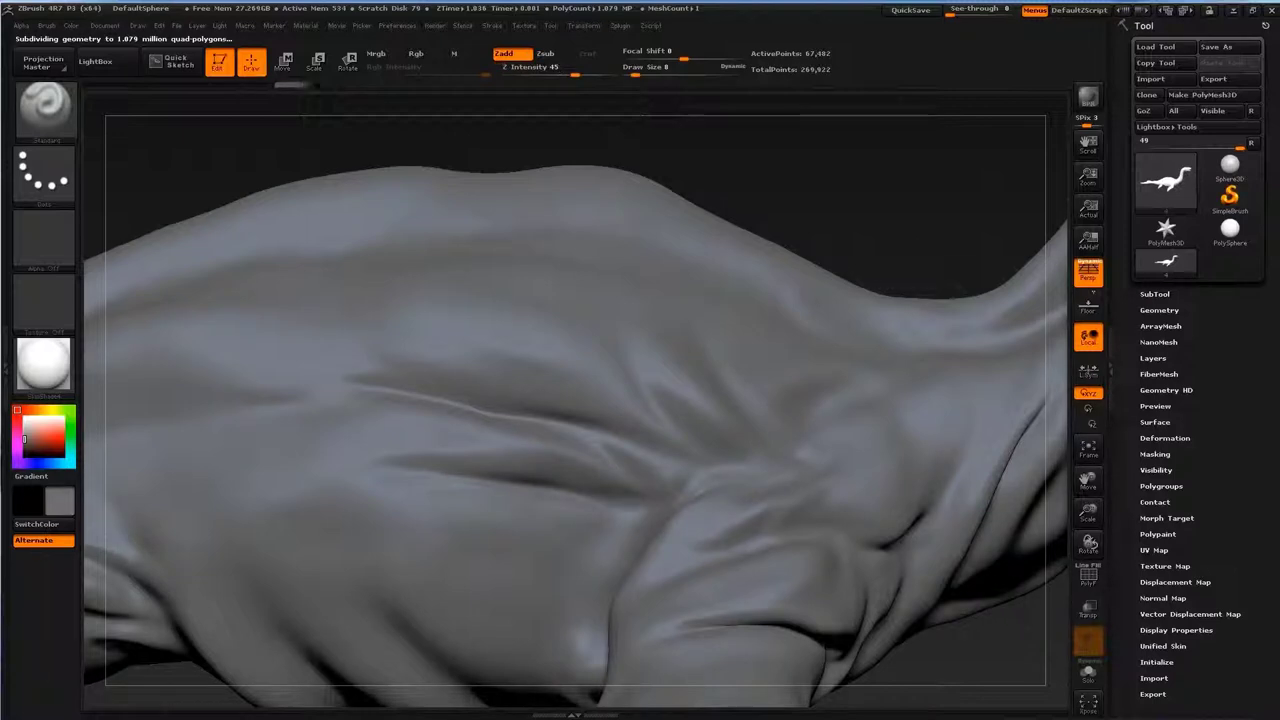
key("b")
key("c")
key("b")
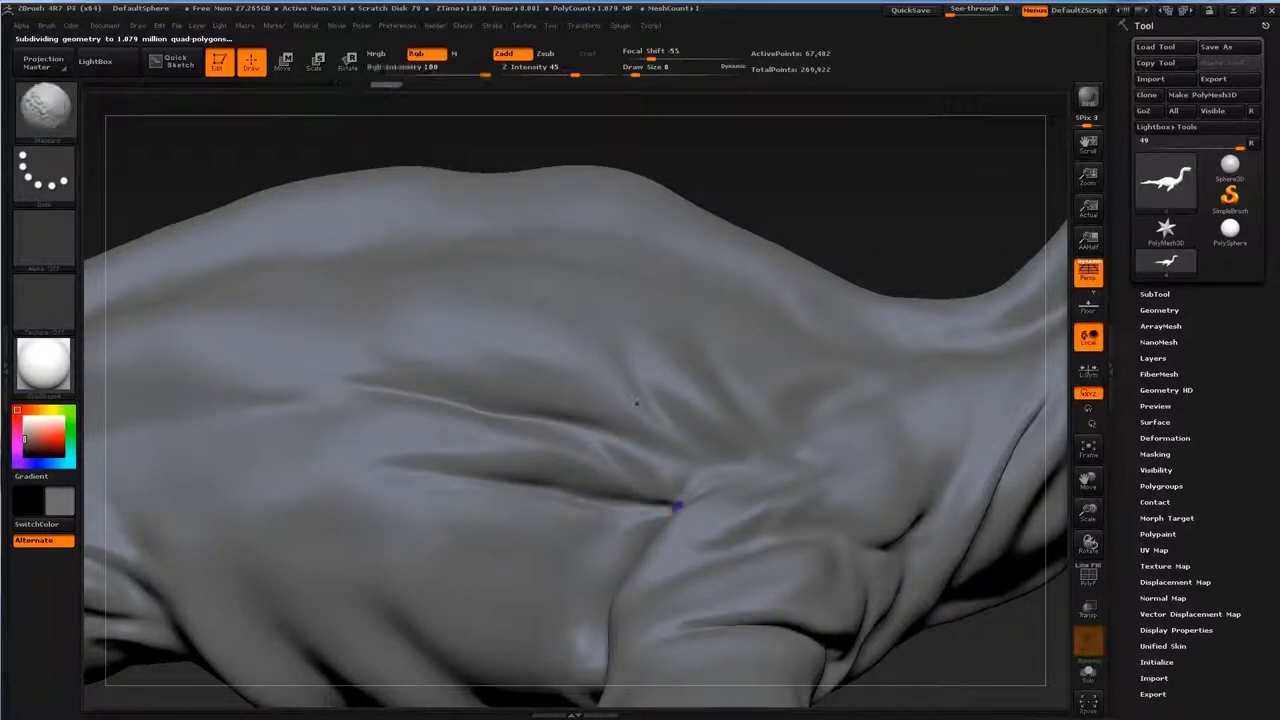
key("b")
key("s")
key("t")
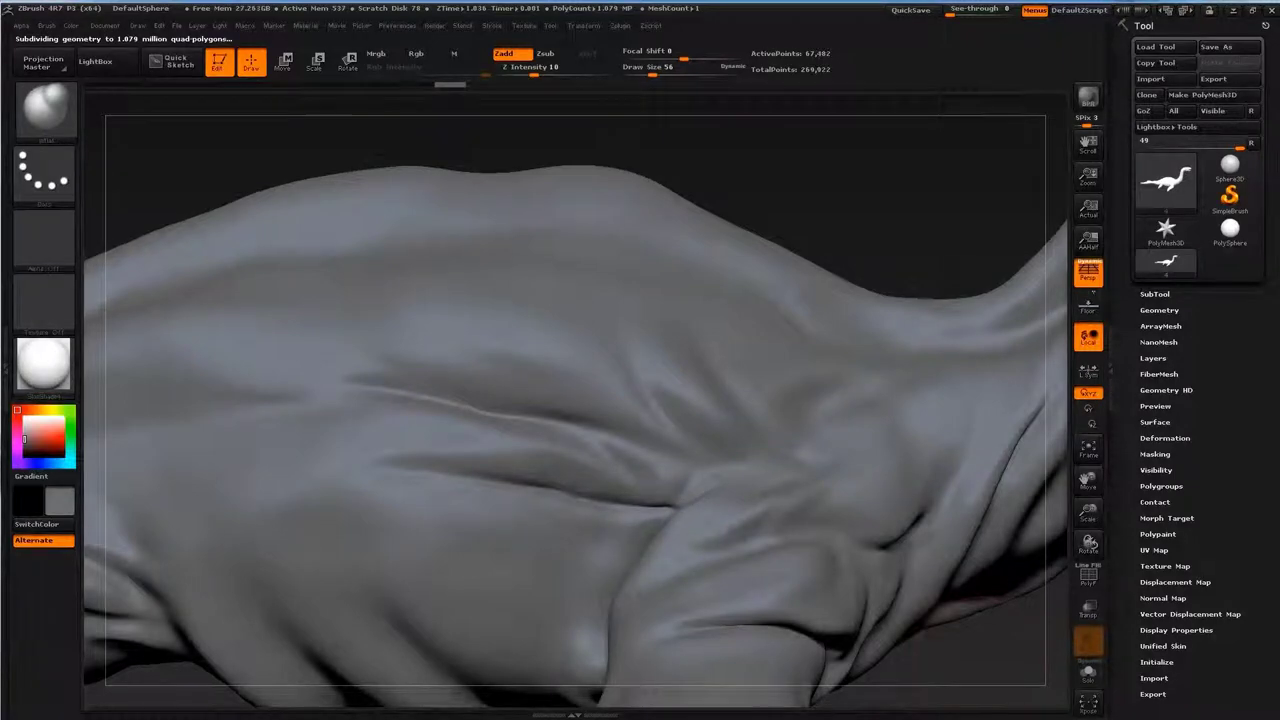
key("b")
key("m")
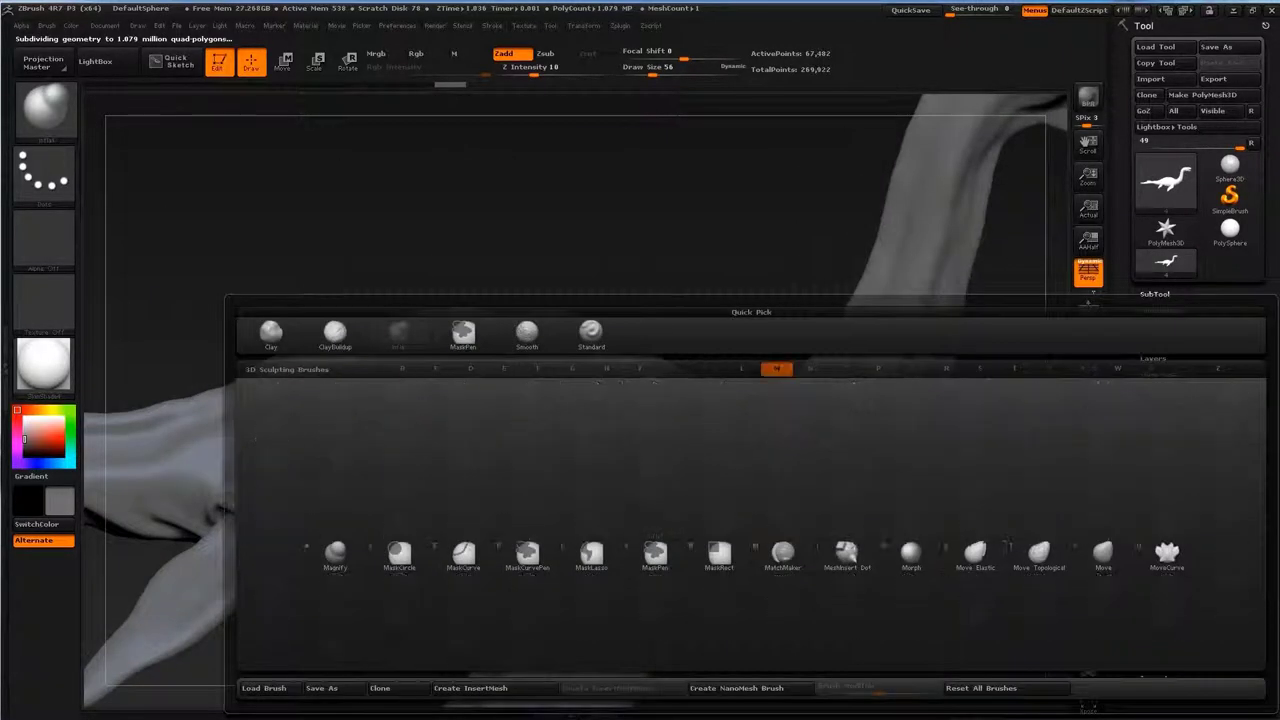
key("v")
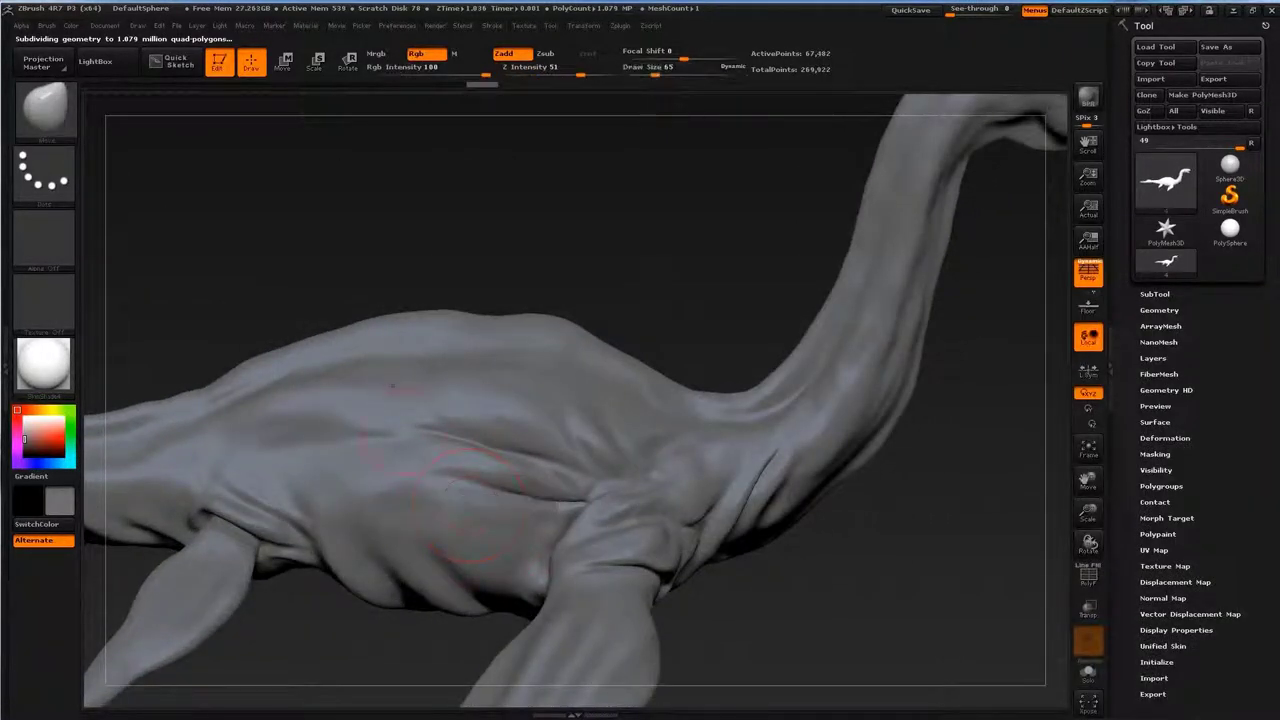
Step: Use a textured brush at lower strength and size on the back and tail, orbiting around them
mouse_move(470, 505)
left_mouse_down()
mouse_move(530, 300)
mouse_move(450, 445)
left_mouse_up()
key("b")
key("c")
key("b")
key("bracketleft")
key("bracketleft")
key("bracketleft")
key("bracketleft")
key("bracketleft")
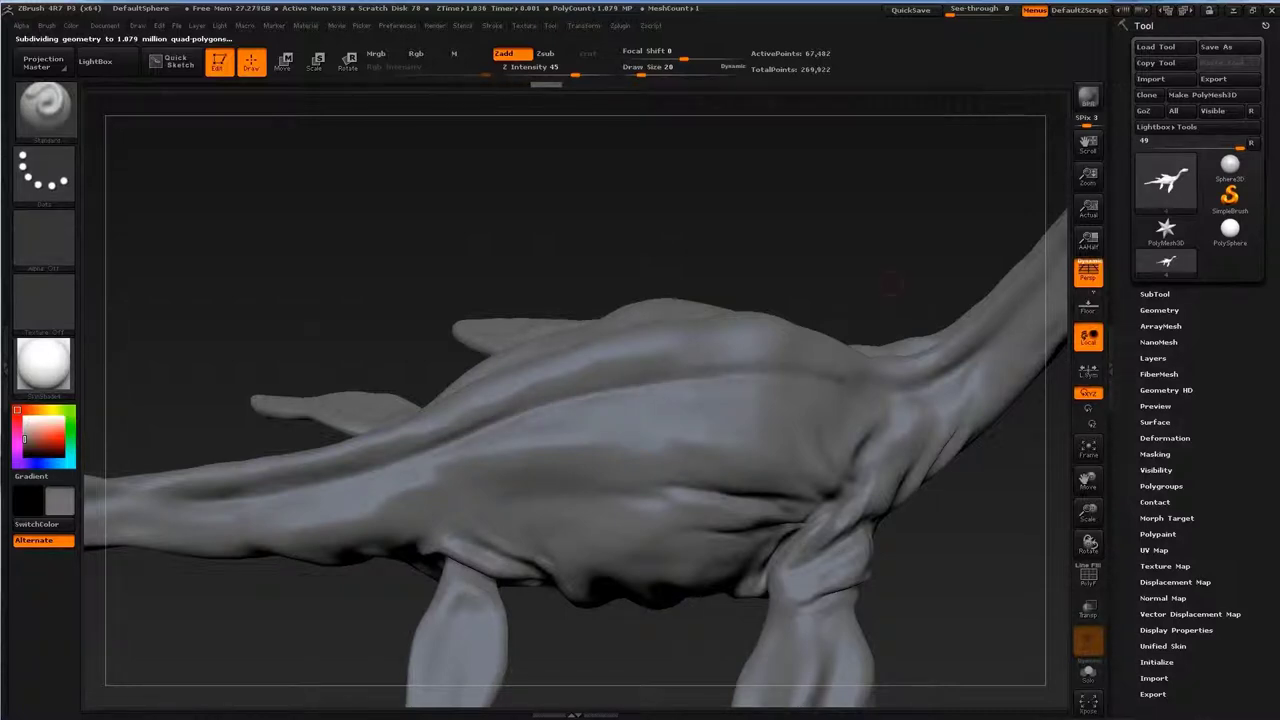
left_click_drag(890, 285, 765, 300)
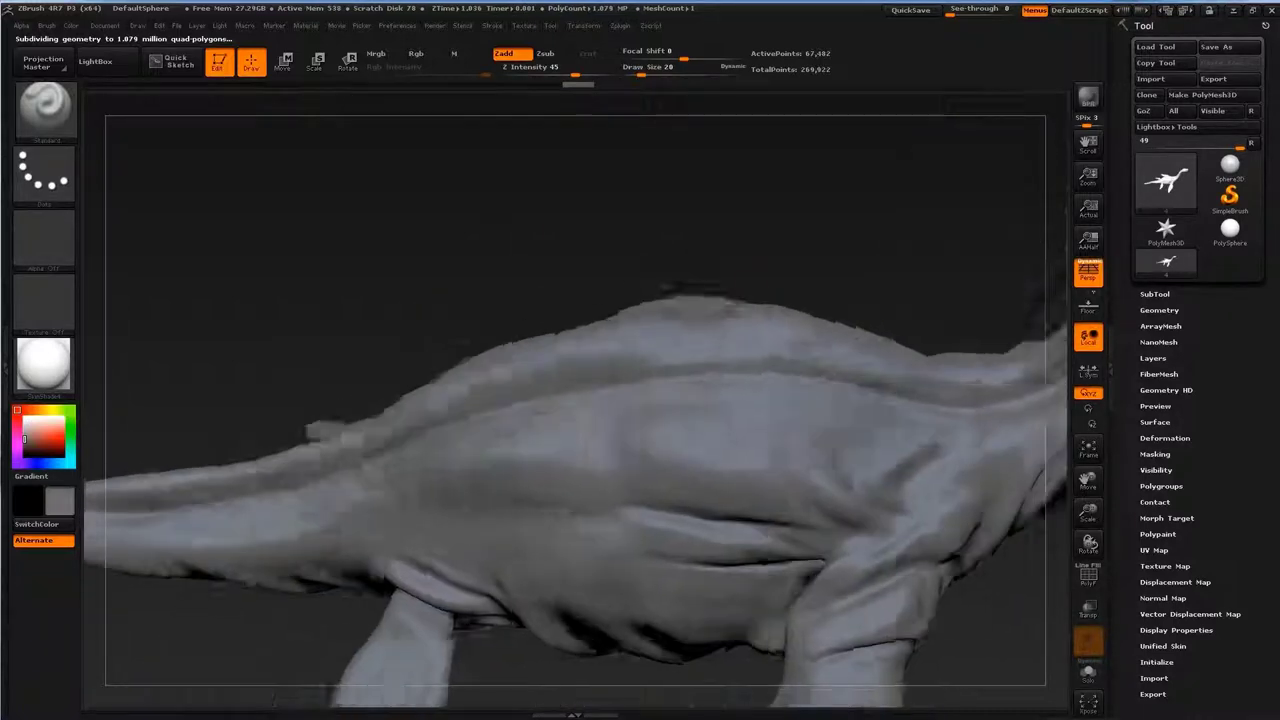
mouse_move(600, 400)
left_mouse_down()
mouse_move(257, 414)
mouse_move(312, 484)
mouse_move(375, 478)
left_mouse_up()
left_click_drag(741, 333, 486, 471)
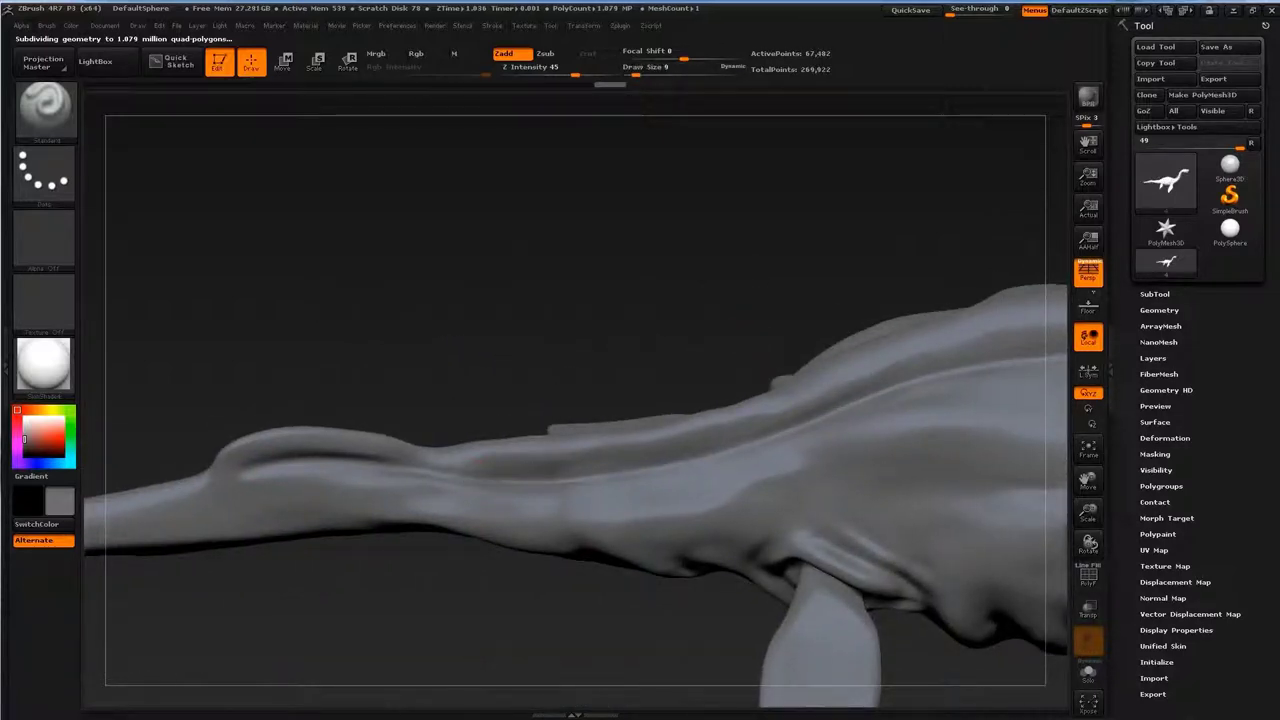
mouse_move(486, 471)
left_mouse_down()
mouse_move(322, 518)
mouse_move(527, 434)
left_mouse_up()
Step: Enlarge the brush to 71, then load another sculpting brush and shrink it to 13
key("b")
key("s")
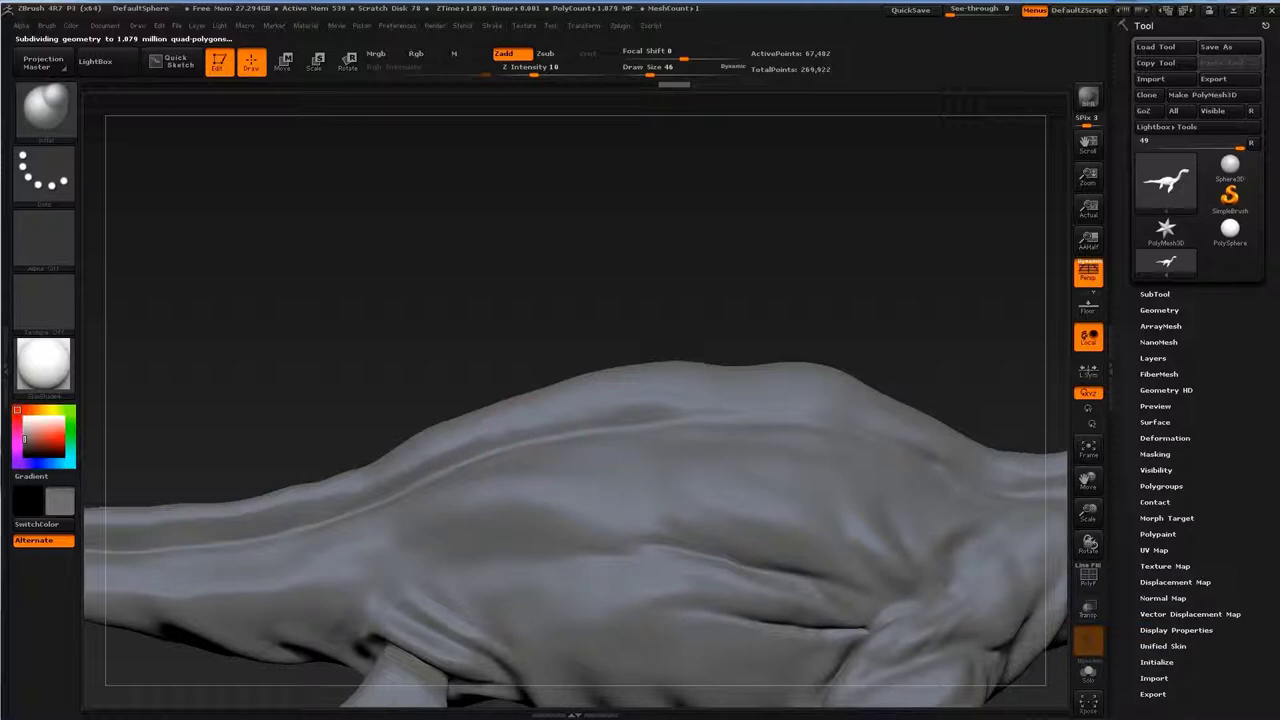
left_click_drag(700, 320, 776, 428)
key("f")
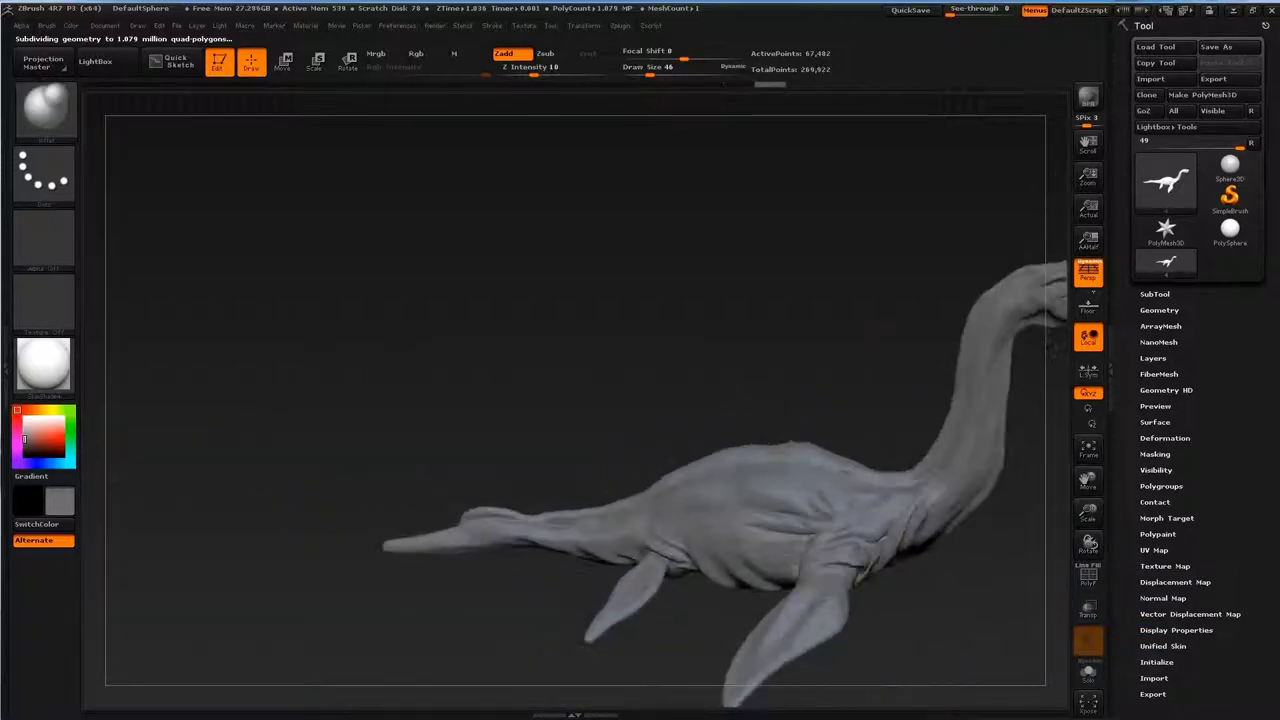
left_click_drag(480, 240, 547, 250)
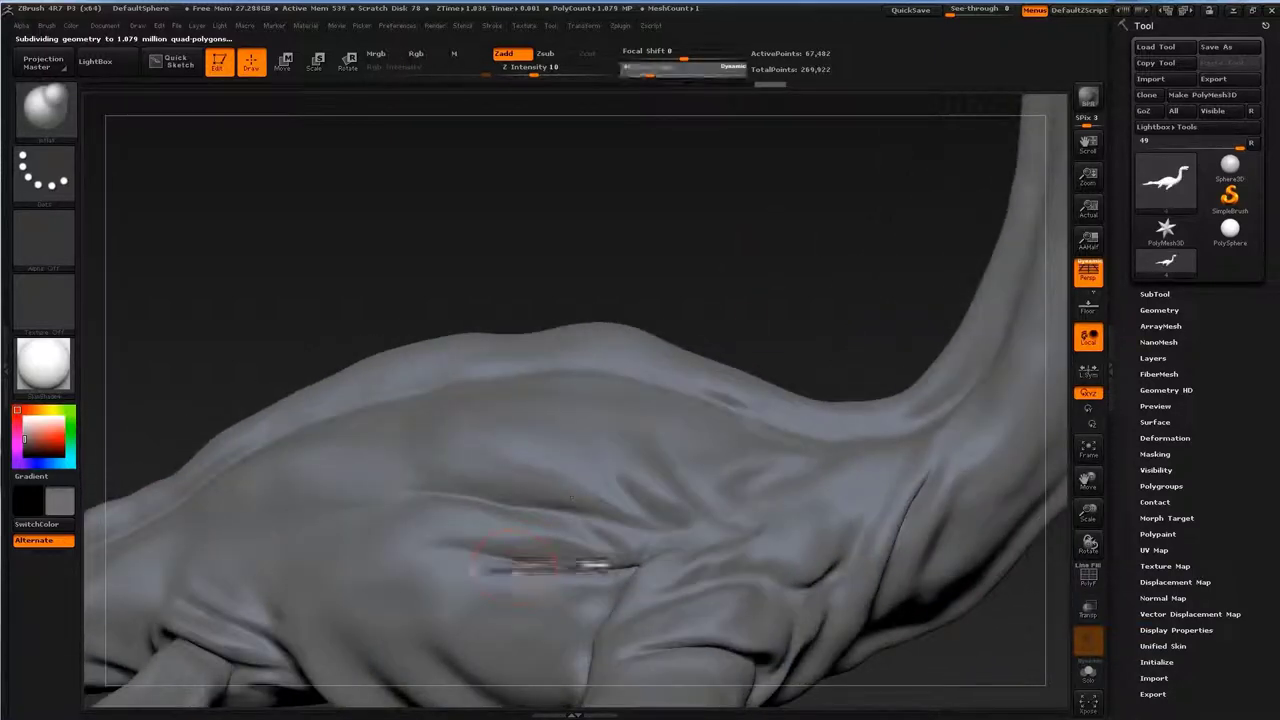
key("b")
left_click(555, 492)
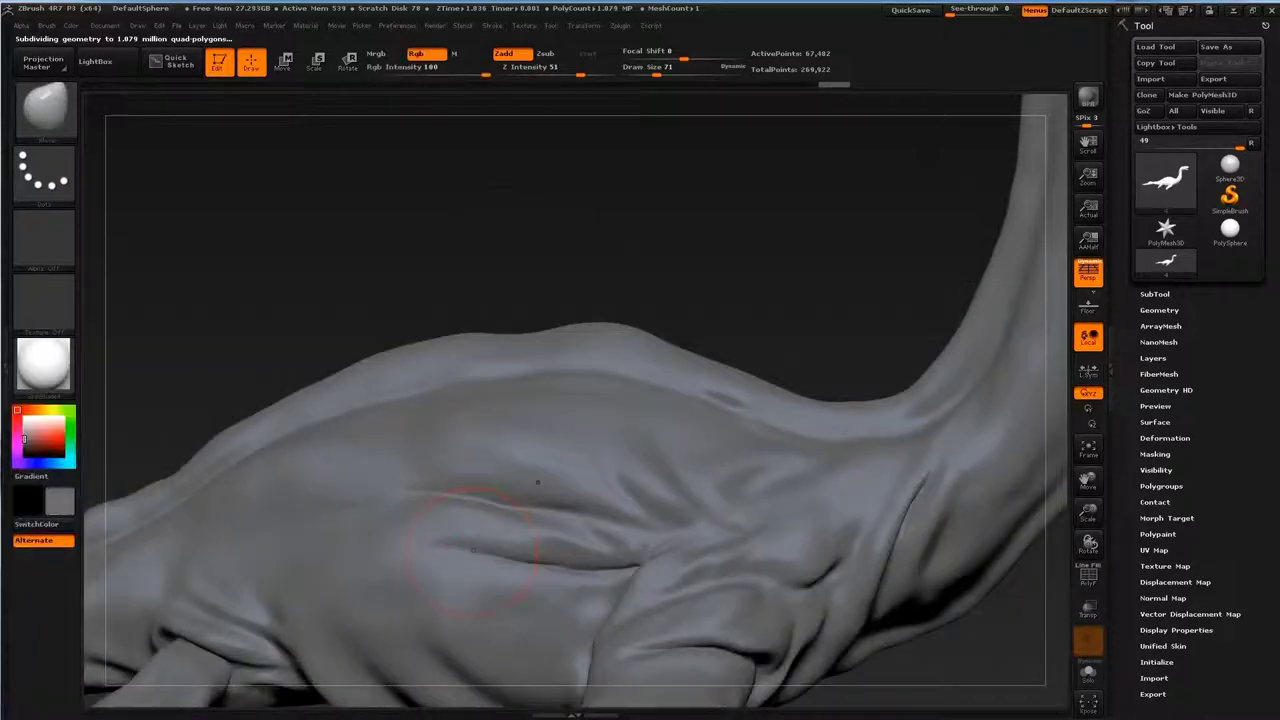
key("b")
left_click(555, 492)
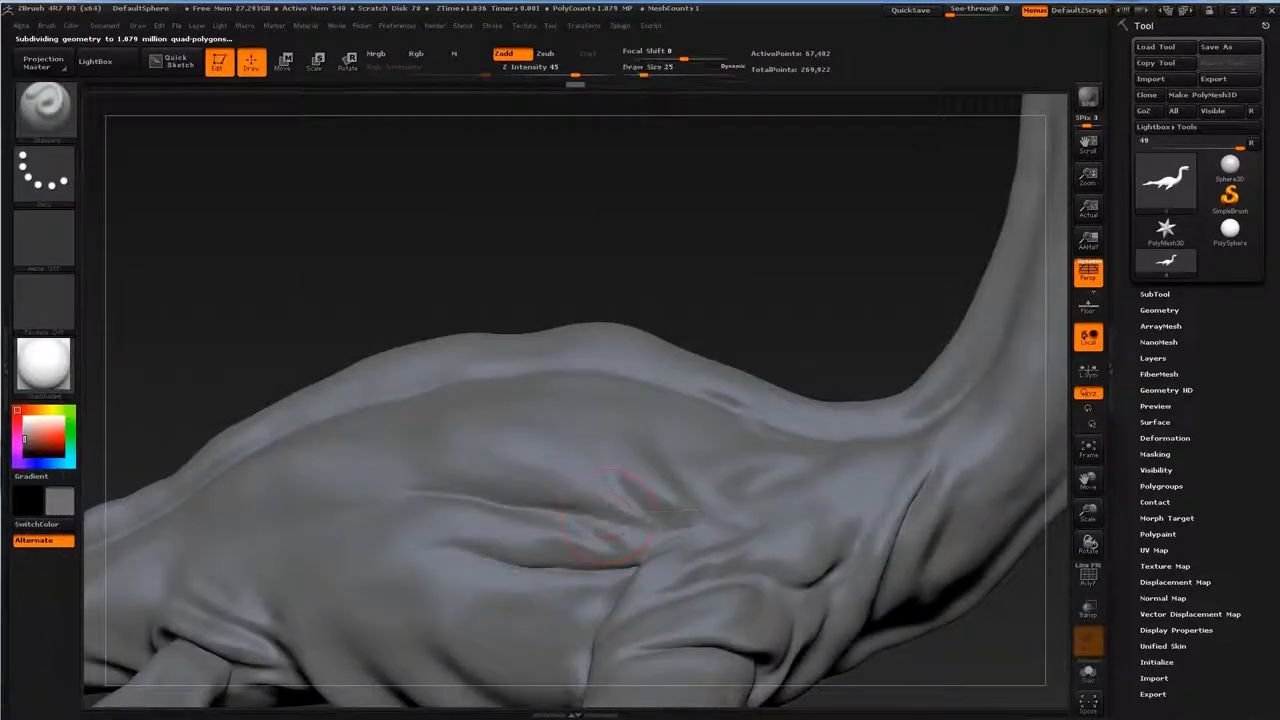
key("s")
mouse_move(660, 503)
left_mouse_down()
mouse_move(634, 505)
mouse_move(720, 520)
mouse_move(565, 520)
left_mouse_up()
Step: Frame the plesiosaur, zoom onto the neck, and enlarge the brush to 88
key("s")
key("f")
left_click_drag(600, 400, 700, 300, "alt")
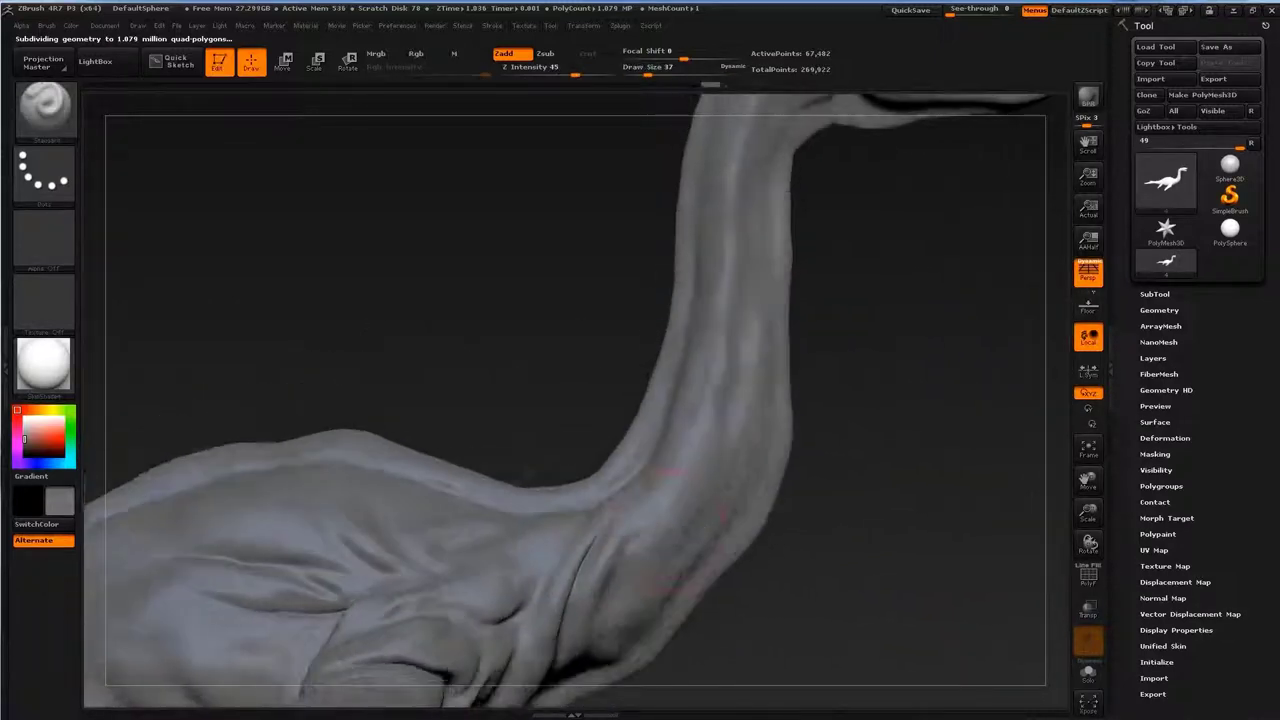
key("s")
left_click_drag(660, 400, 720, 400)
left_click_drag(900, 420, 1040, 415)
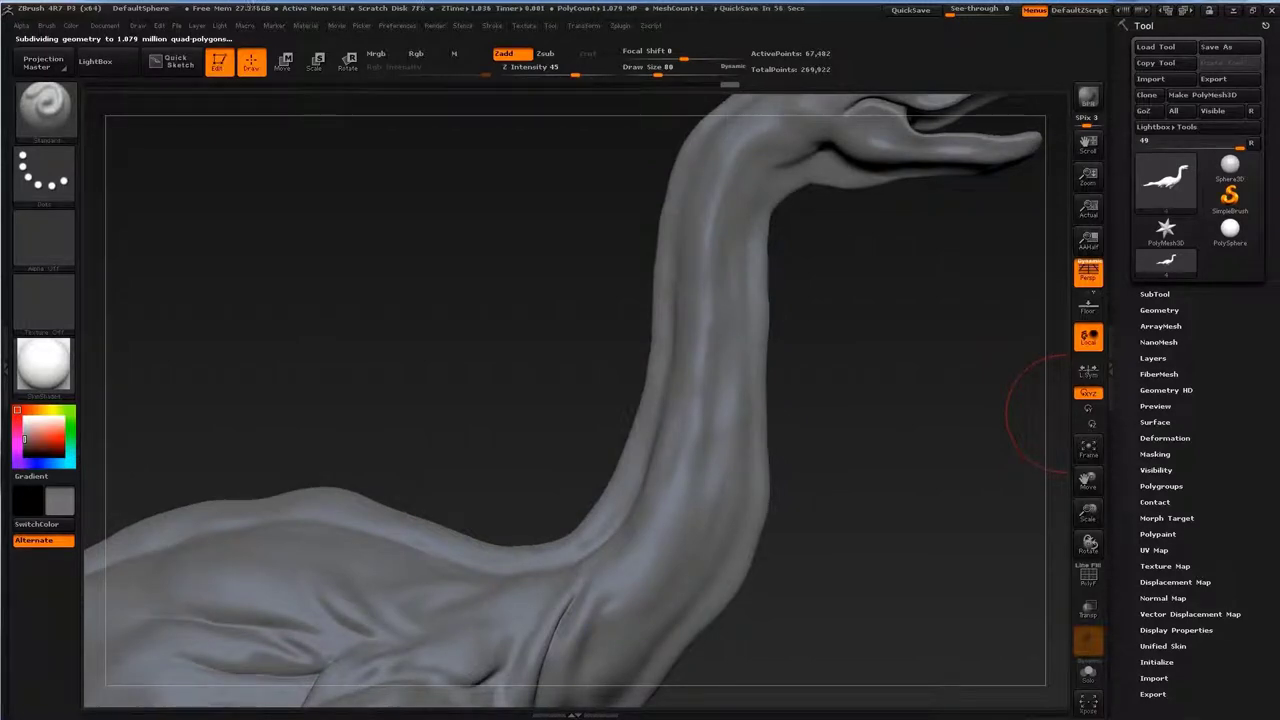
left_click_drag(1040, 415, 663, 432)
Step: Smooth the neck surface with a gentle low-strength brush, from the head end to the base
key("b")
key("d")
key("s")
key("ctrl+d")
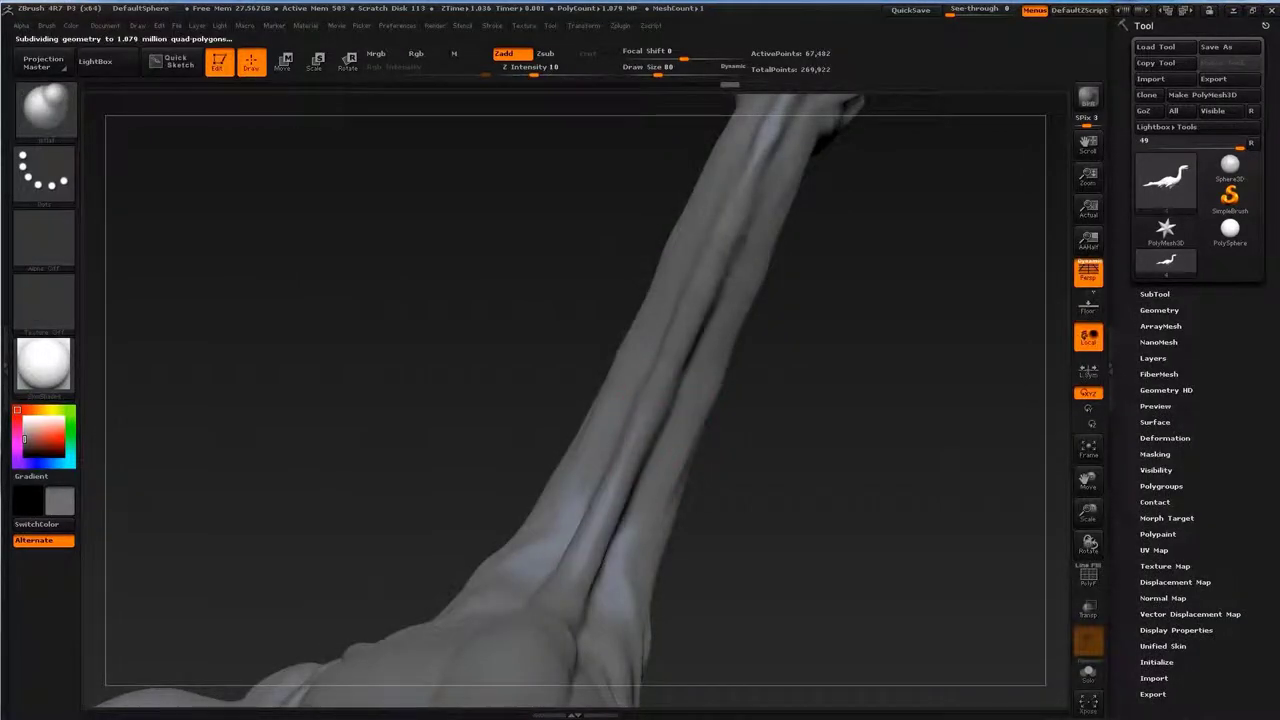
left_click_drag(700, 290, 660, 340)
left_click_drag(900, 400, 633, 488)
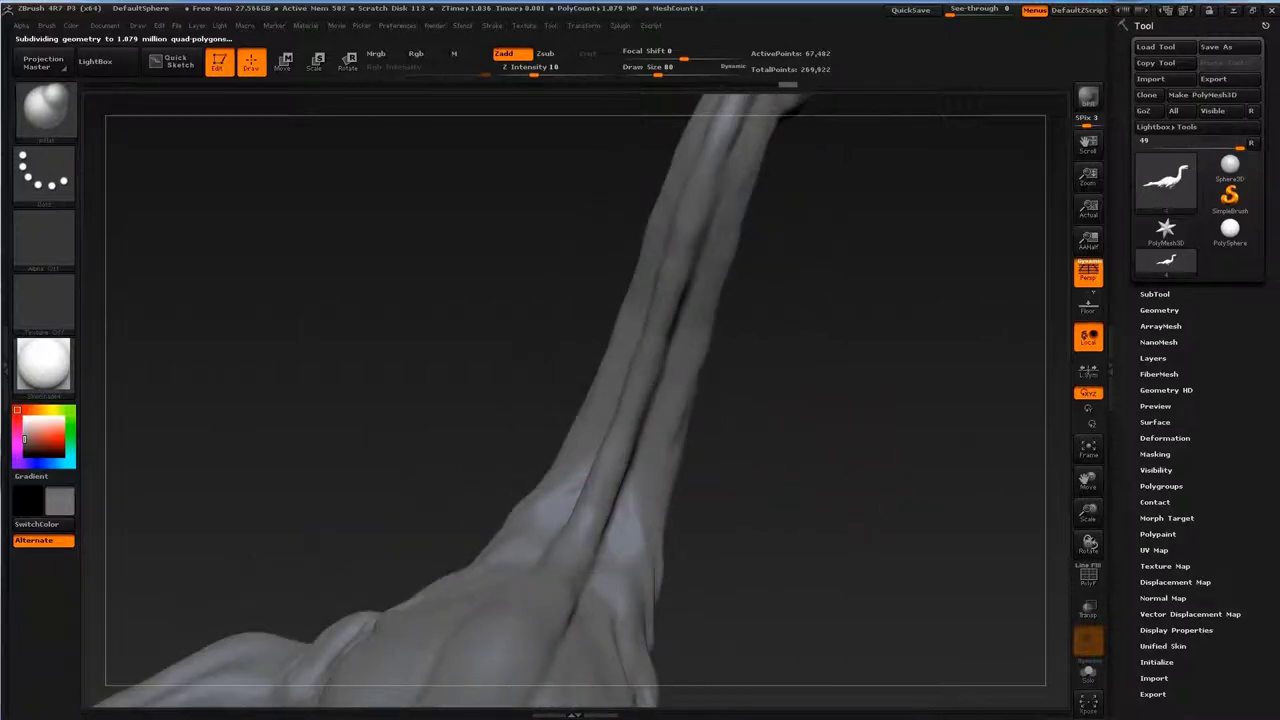
mouse_move(674, 340)
left_mouse_down()
mouse_move(686, 478)
mouse_move(620, 400)
mouse_move(660, 410)
mouse_move(724, 380)
left_mouse_up()
Step: Choose another brush and stroke ridges along the neck and back, viewing both fins
key("b")
left_click(625, 405)
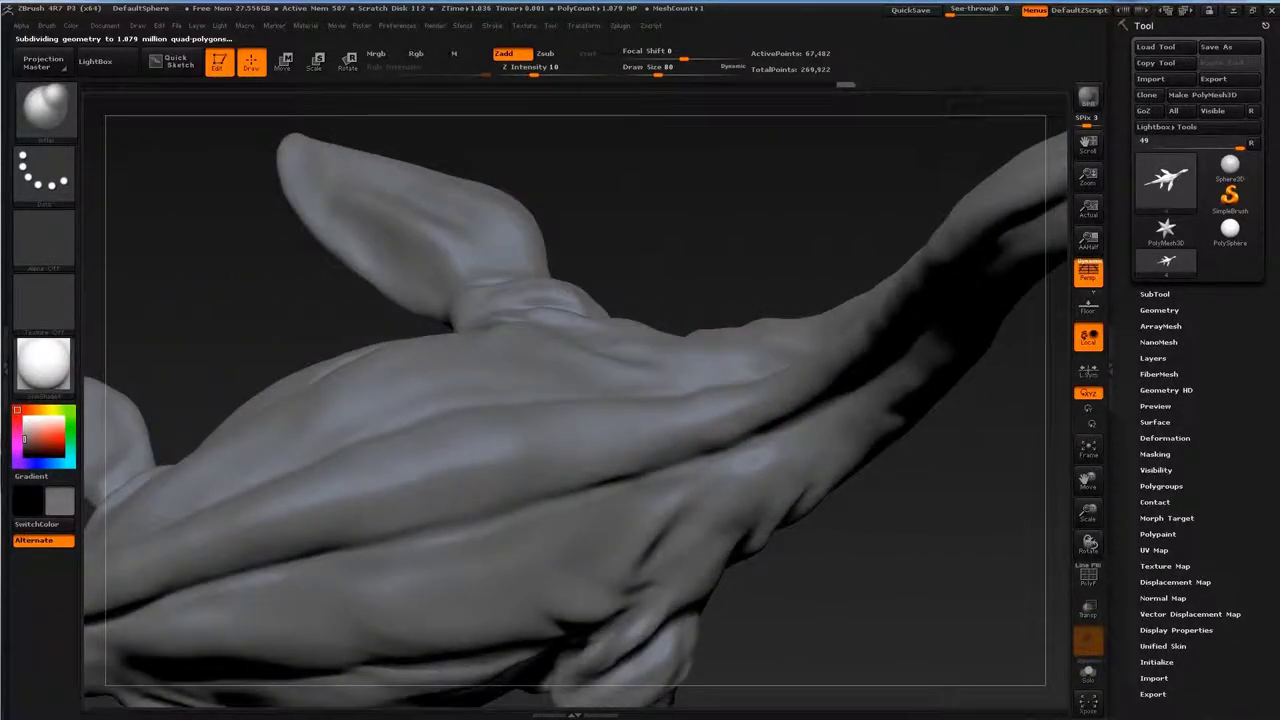
mouse_move(724, 380)
left_mouse_down()
mouse_move(420, 400)
mouse_move(340, 440)
mouse_move(357, 543)
mouse_move(413, 545)
mouse_move(455, 617)
mouse_move(800, 390)
left_mouse_up()
Step: Switch to the Dam_Standard crease brush and zoom in on the back near the fin
key("b")
key("c")
key("b")
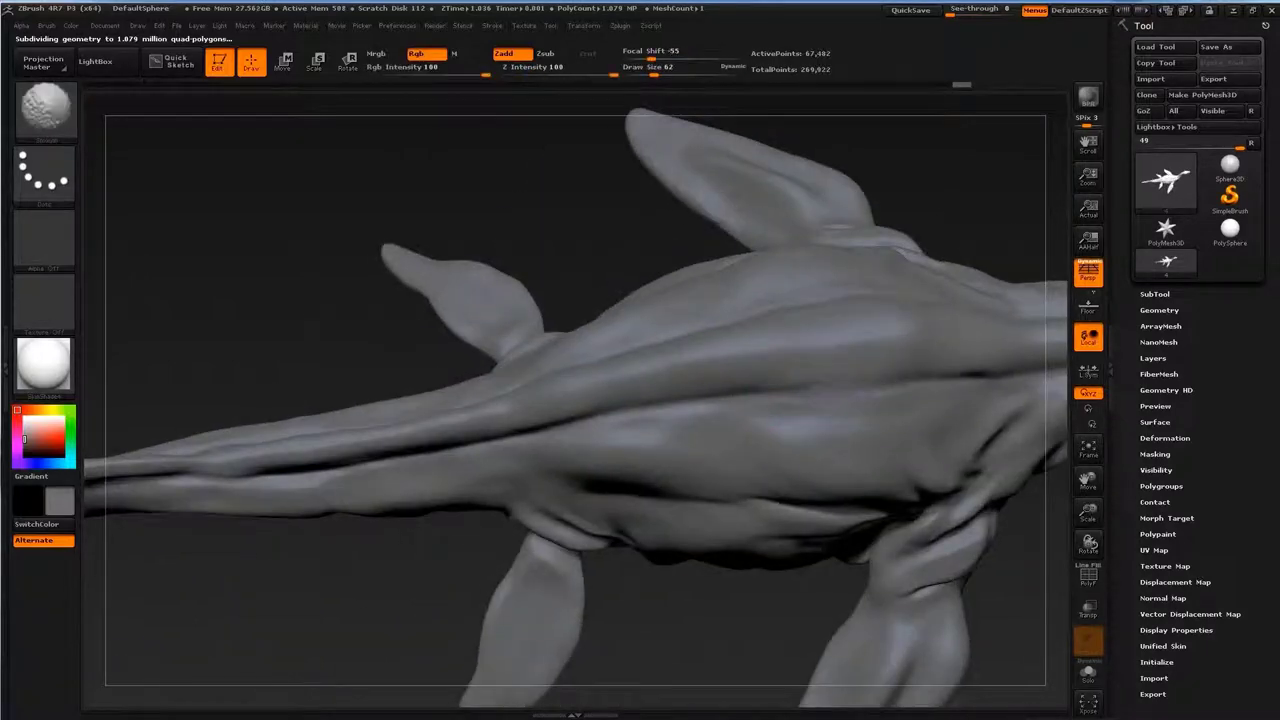
left_click_drag(940, 375, 700, 420)
key("b")
key("d")
key("s")
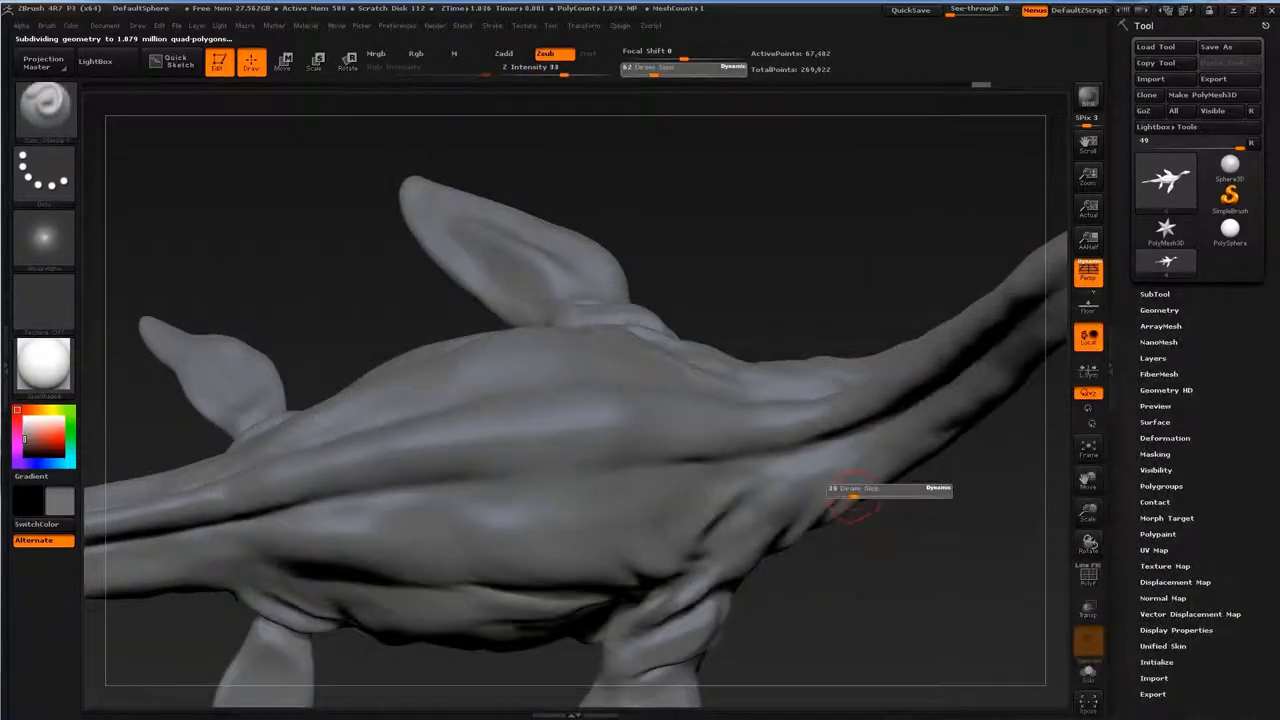
left_click_drag(829, 486, 700, 400)
left_click_drag(747, 354, 768, 525)
Step: Shrink the brush to 14, then 11, and carve creases along the back and neck base
key("bracketleft")
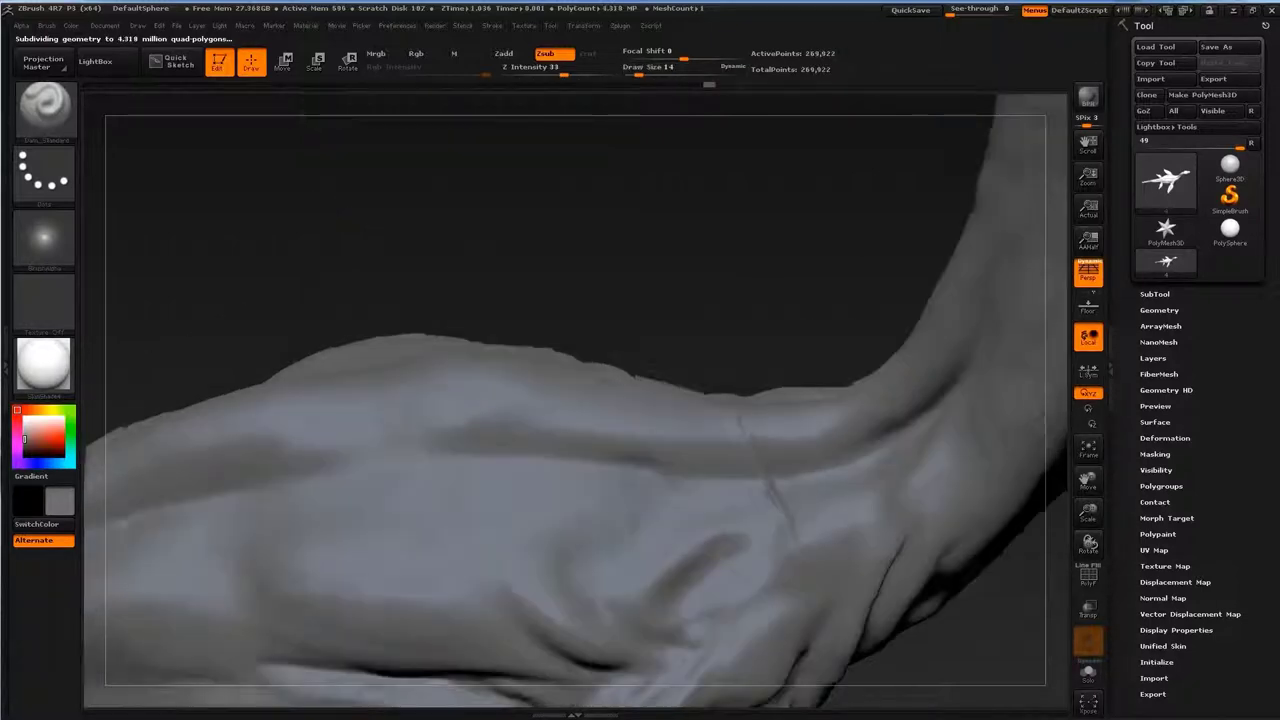
left_click_drag(900, 200, 694, 400)
key("bracketleft")
key("bracketleft")
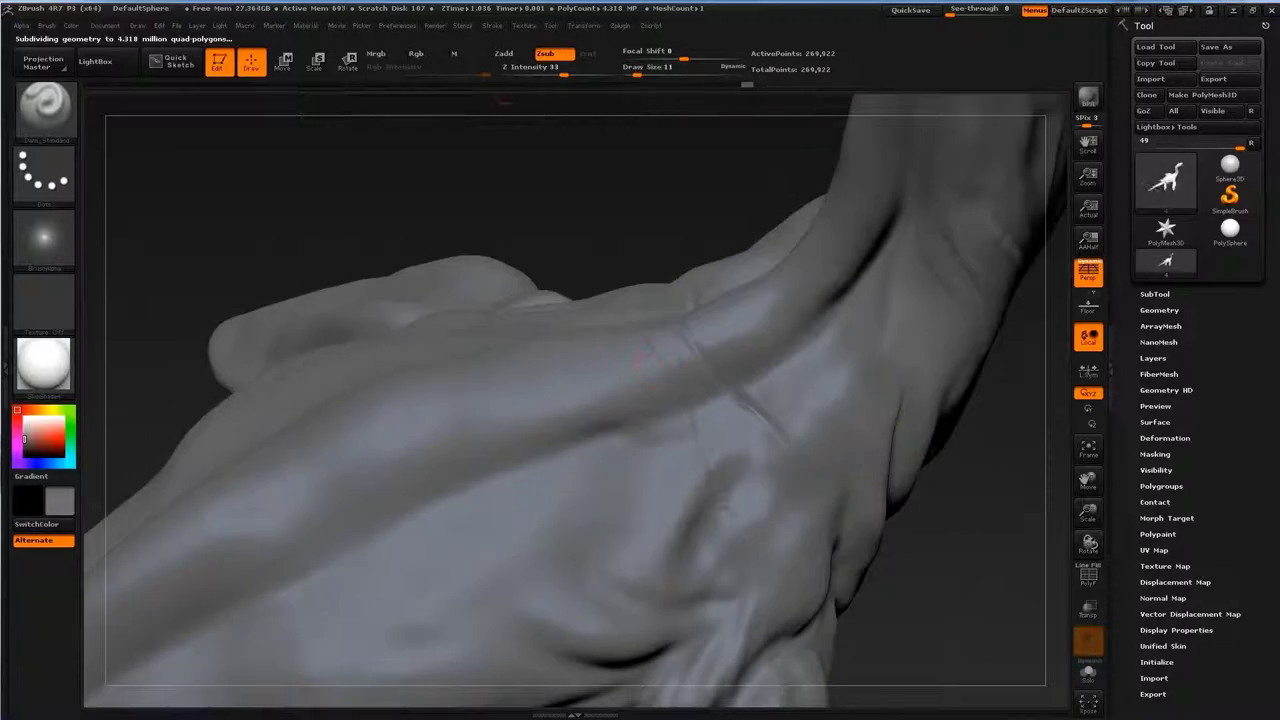
key("s")
left_click(655, 350)
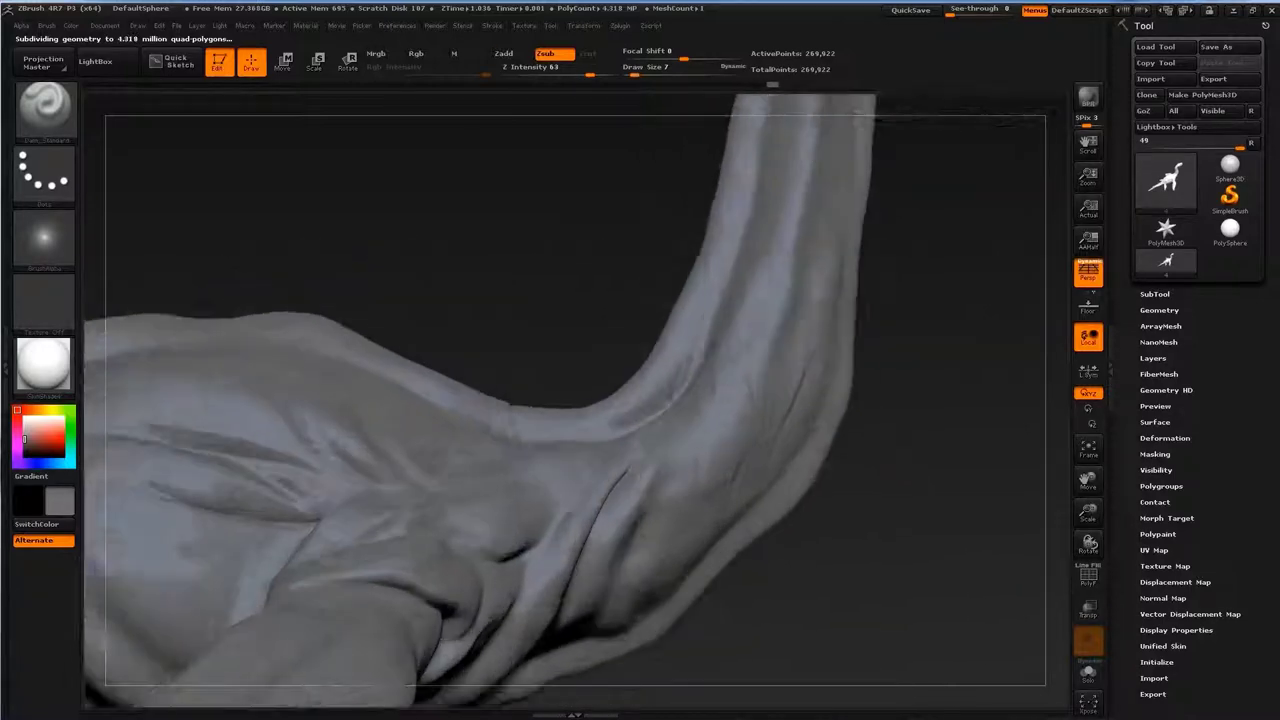
Step: Work the neck-base folds with the Move brush, then a lower-strength brush reduced to 39
key("b")
left_click(591, 333)
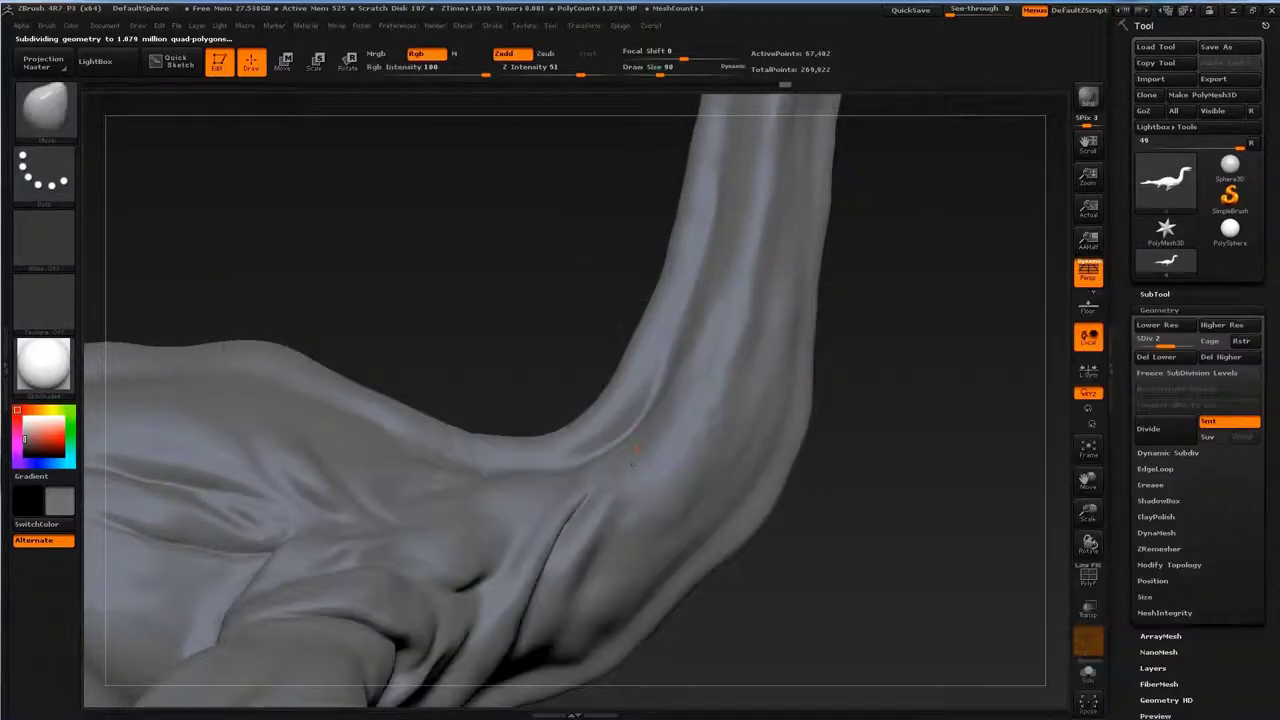
key("b")
left_click(738, 356)
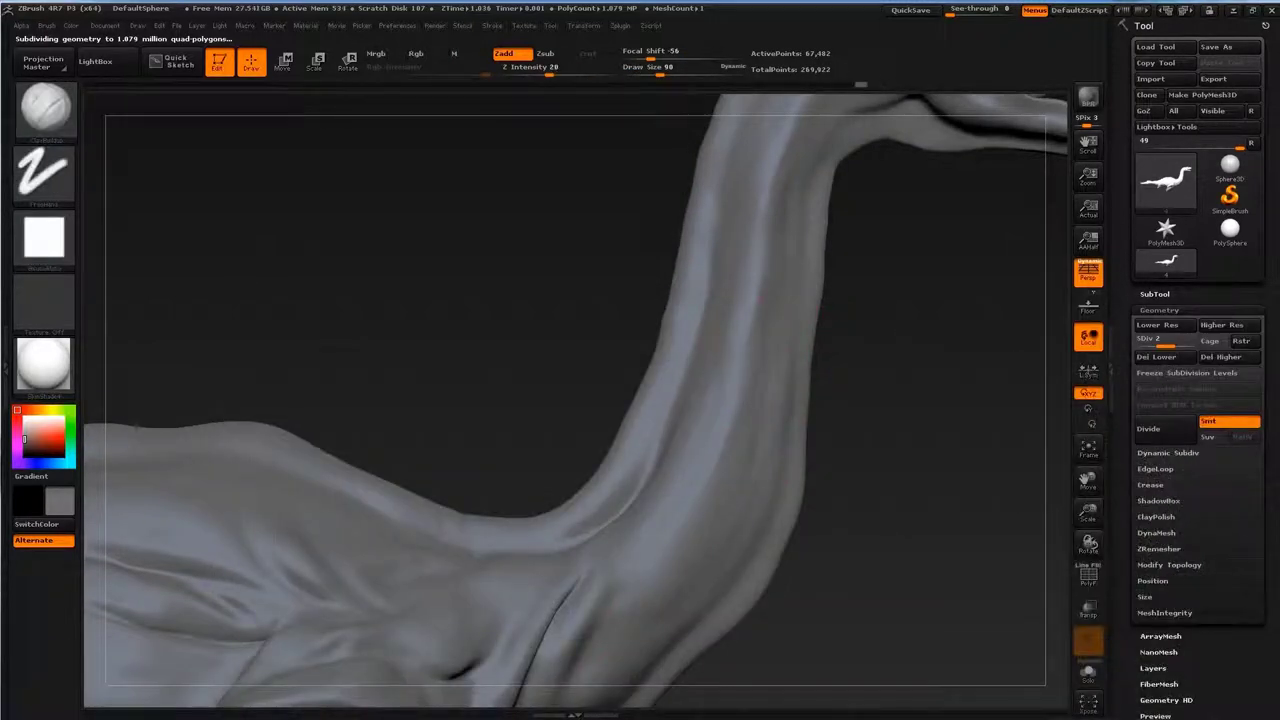
left_click_drag(706, 405, 740, 400)
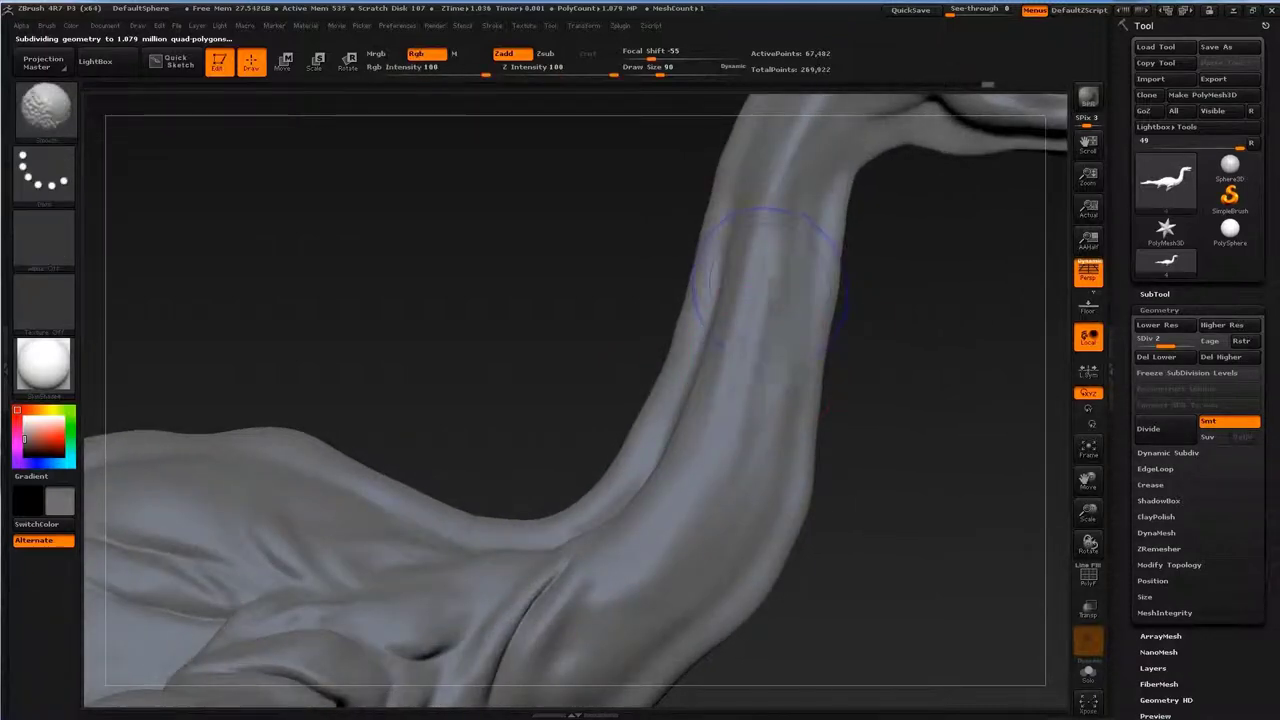
mouse_move(758, 362)
left_mouse_down()
mouse_move(700, 410)
mouse_move(735, 405)
left_mouse_up()
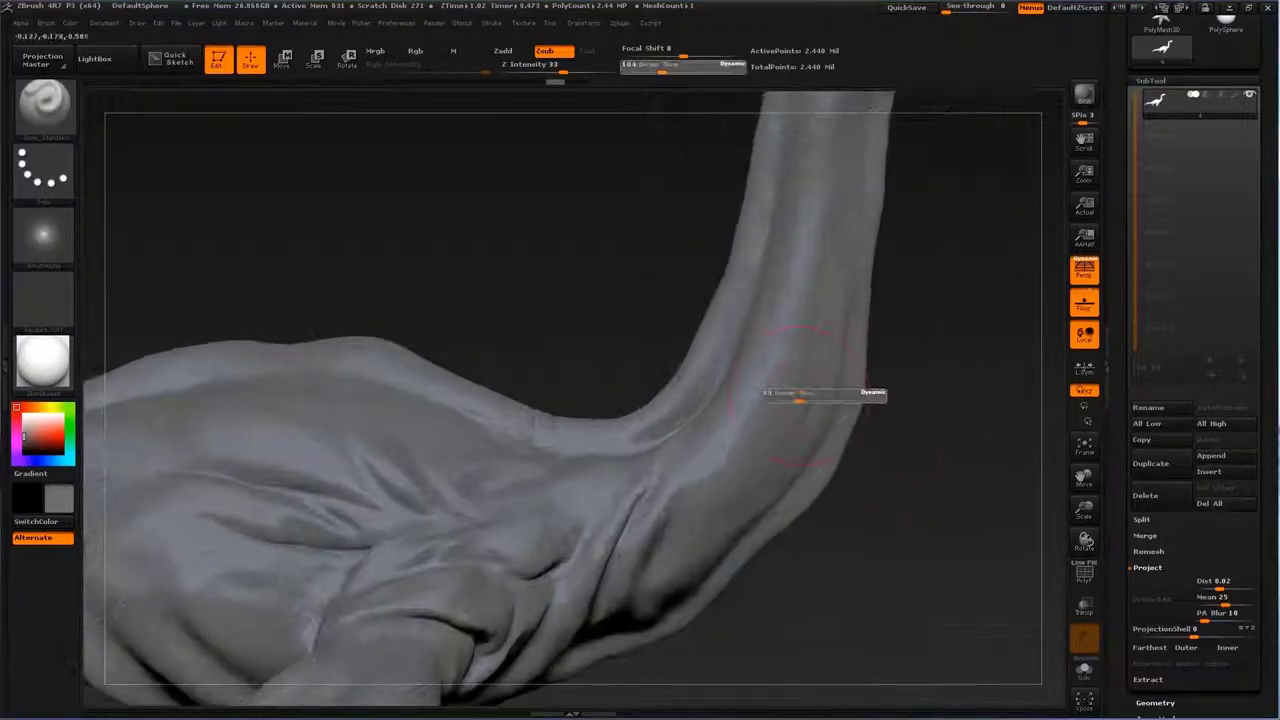
left_click_drag(800, 393, 775, 393)
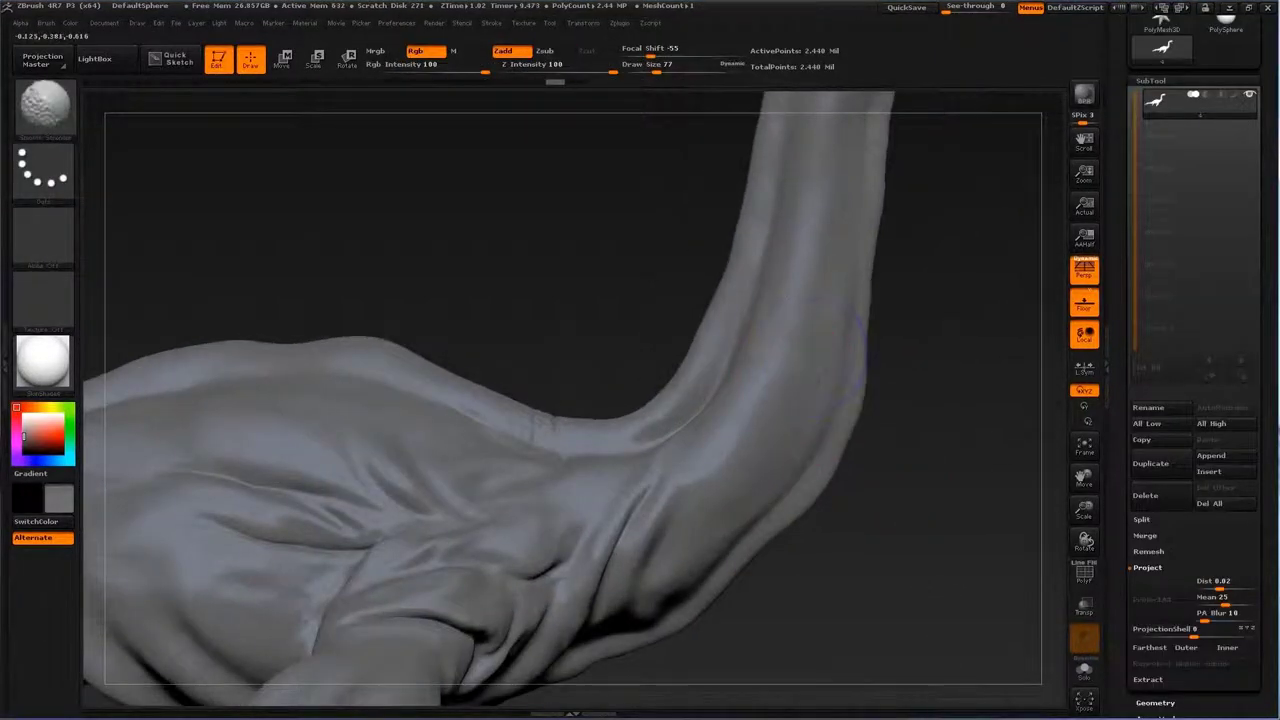
left_click_drag(950, 450, 965, 400)
Step: Soften the deep left-side folds and the fold running down the shoulder
key("b")
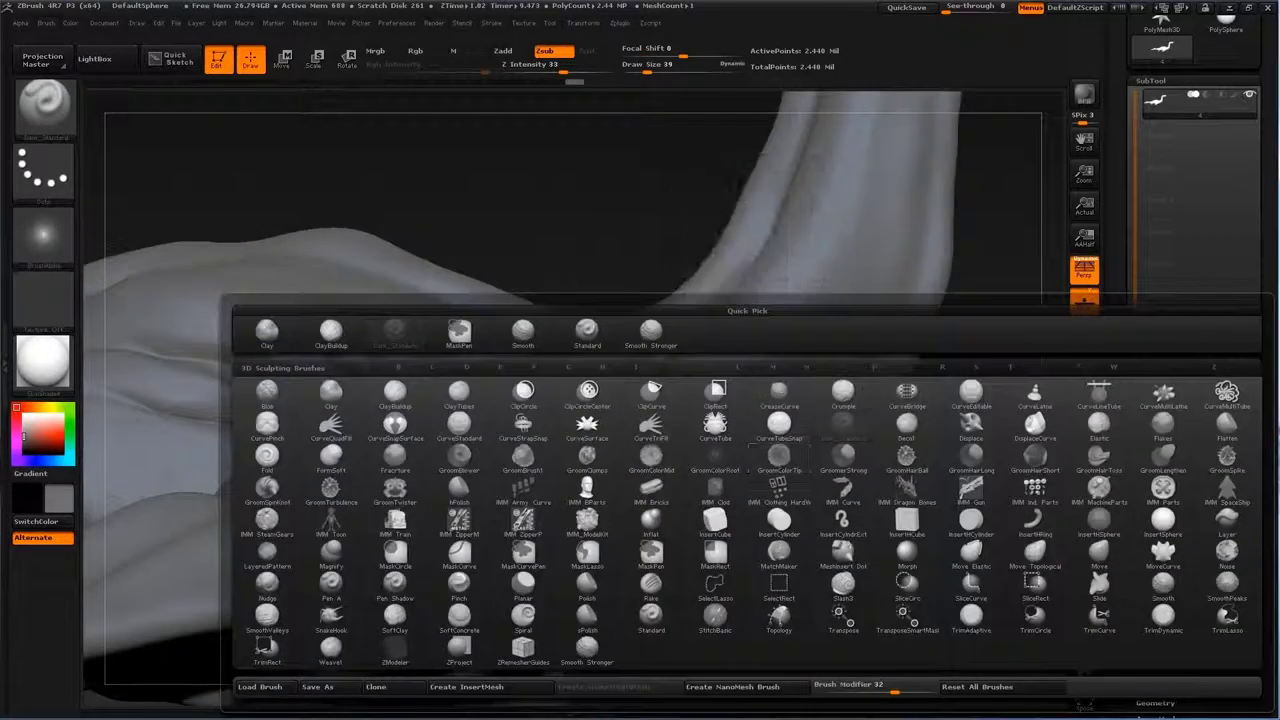
left_click(657, 428)
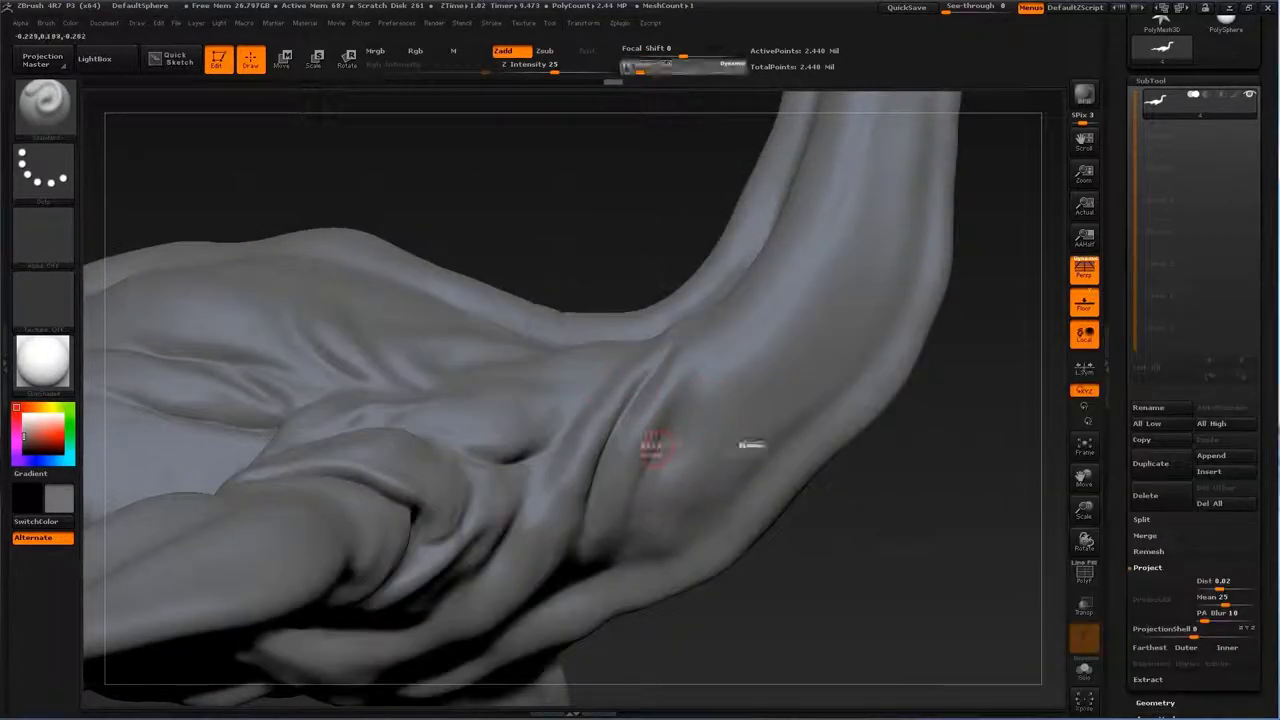
key("b")
key("c")
key("b")
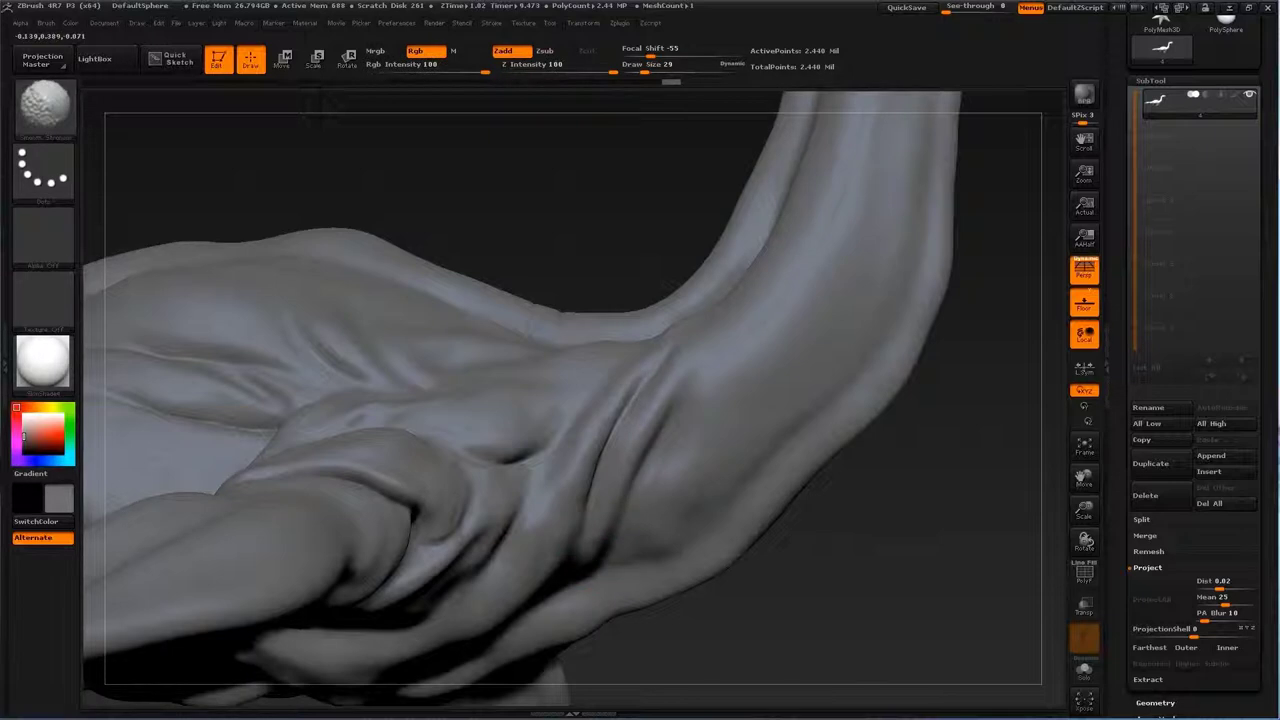
key("shift")
left_click_drag(655, 548, 660, 500)
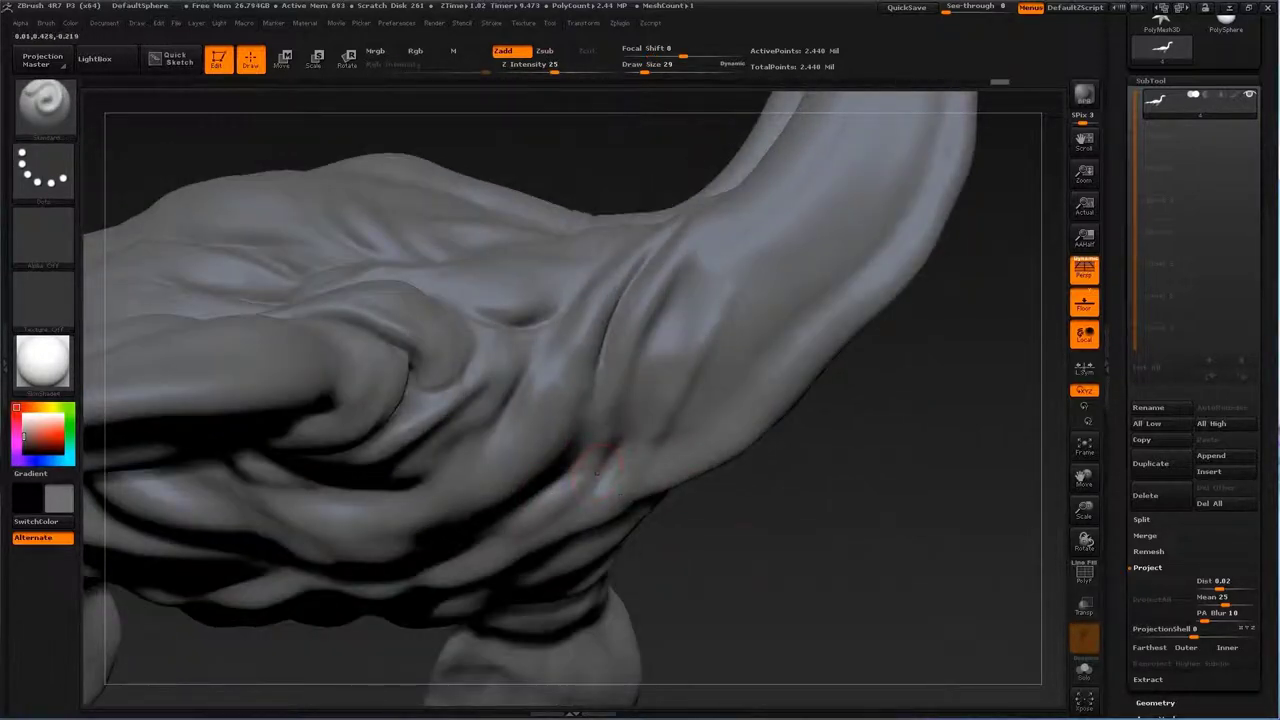
left_click_drag(597, 470, 560, 480)
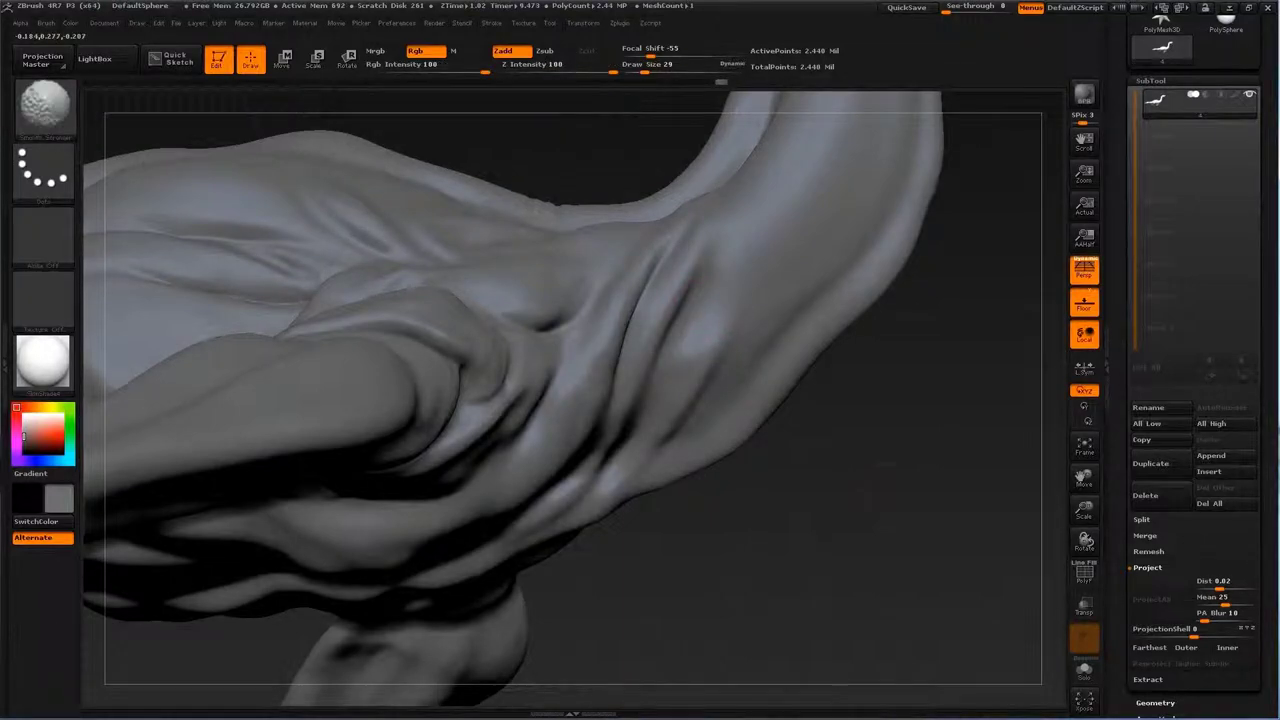
left_click_drag(900, 600, 880, 560, "shift")
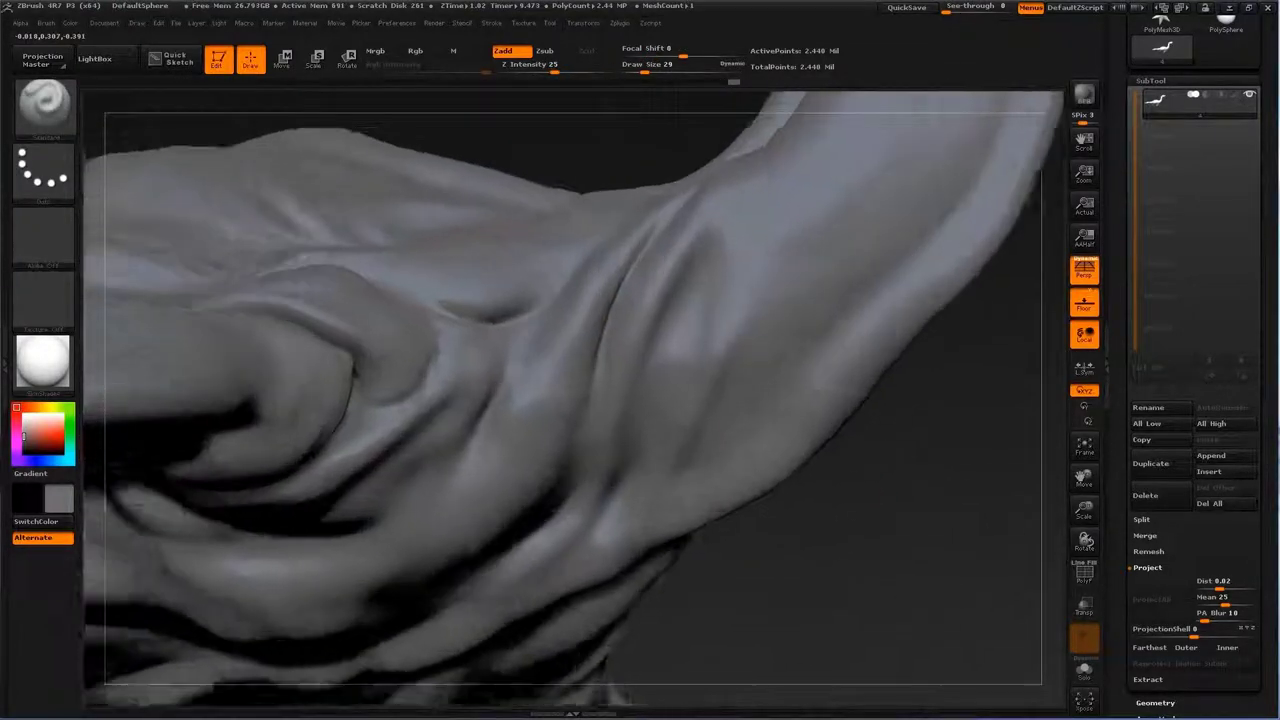
left_click_drag(220, 420, 400, 340, "shift")
left_click_drag(623, 371, 610, 480, "shift")
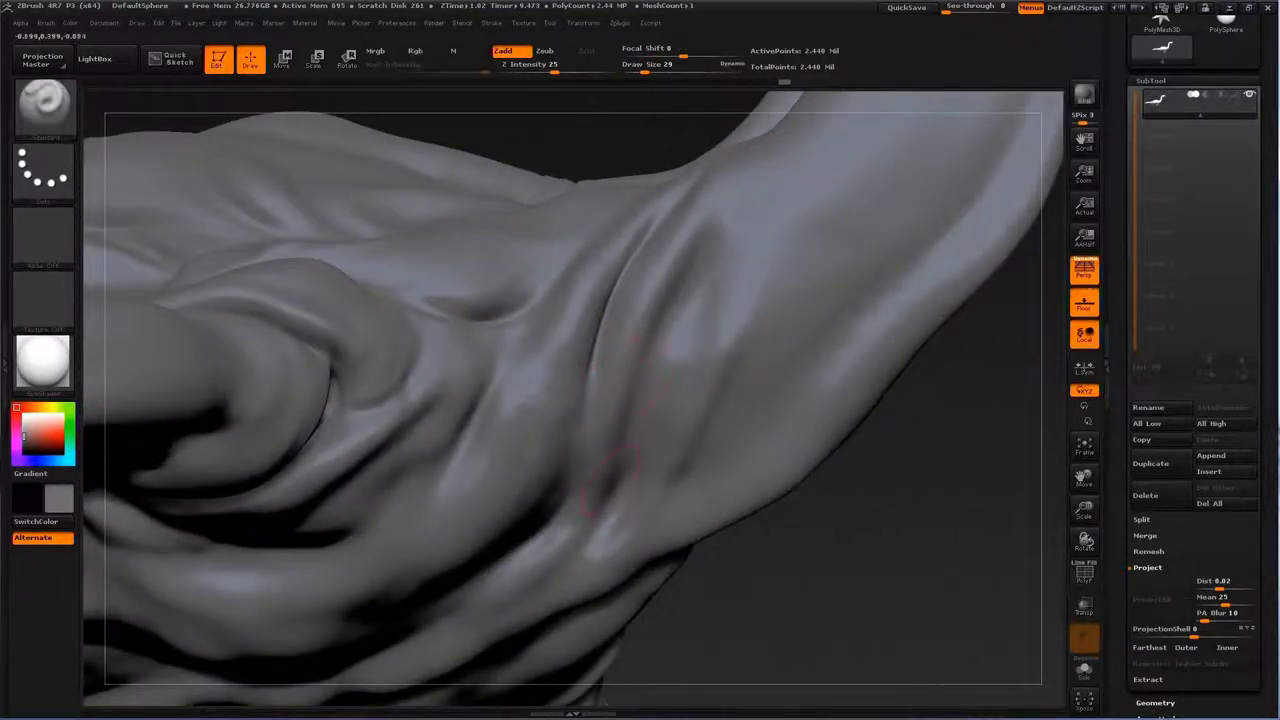
Step: Deepen the crease in the skin fold with the Standard brush
key("b")
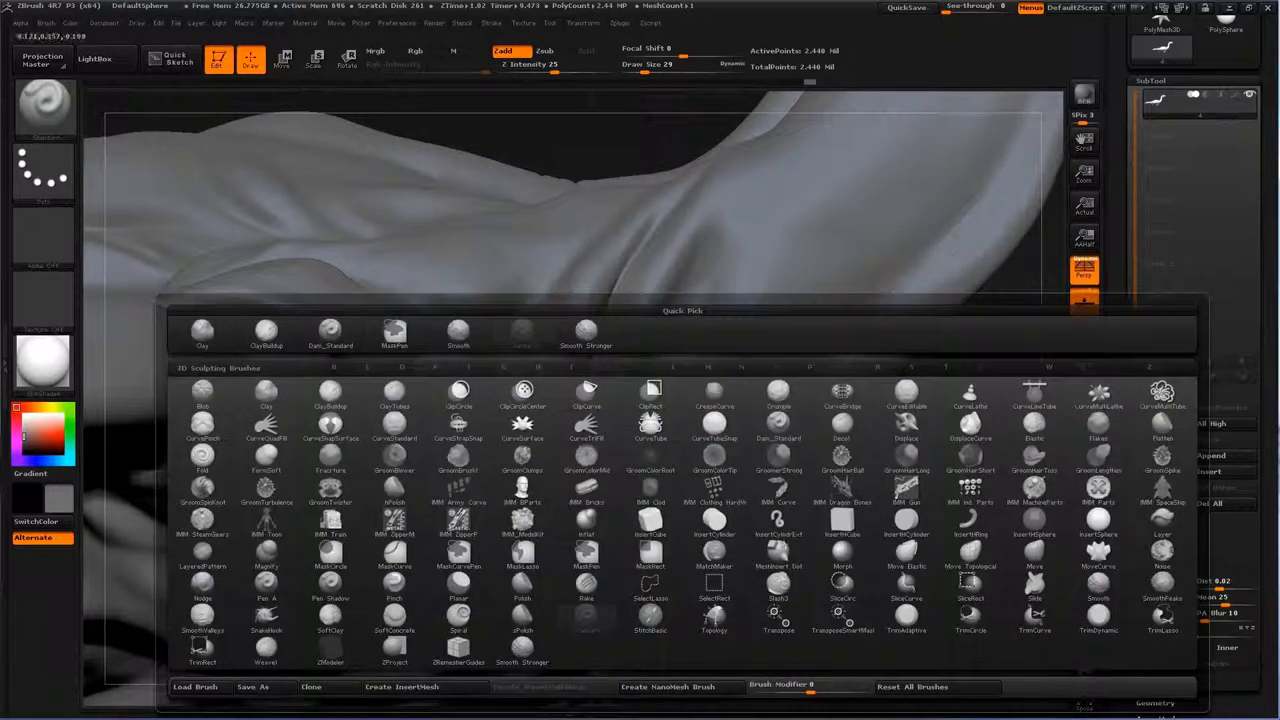
key("s")
key("t")
mouse_move(671, 463)
left_mouse_down()
mouse_move(656, 475)
mouse_move(705, 370)
mouse_move(560, 420)
mouse_move(720, 380)
left_mouse_up()
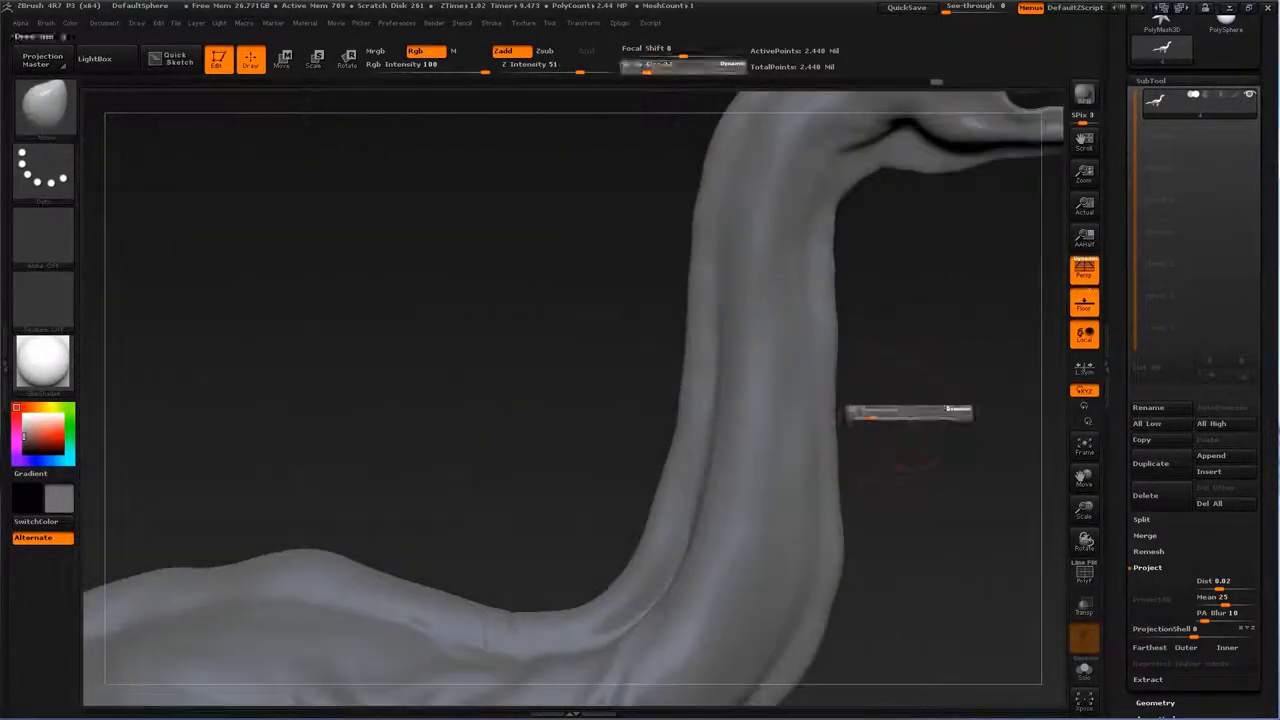
Step: Switch to a slightly smaller textured brush and bring the whole head into view
key("b")
left_click(765, 330)
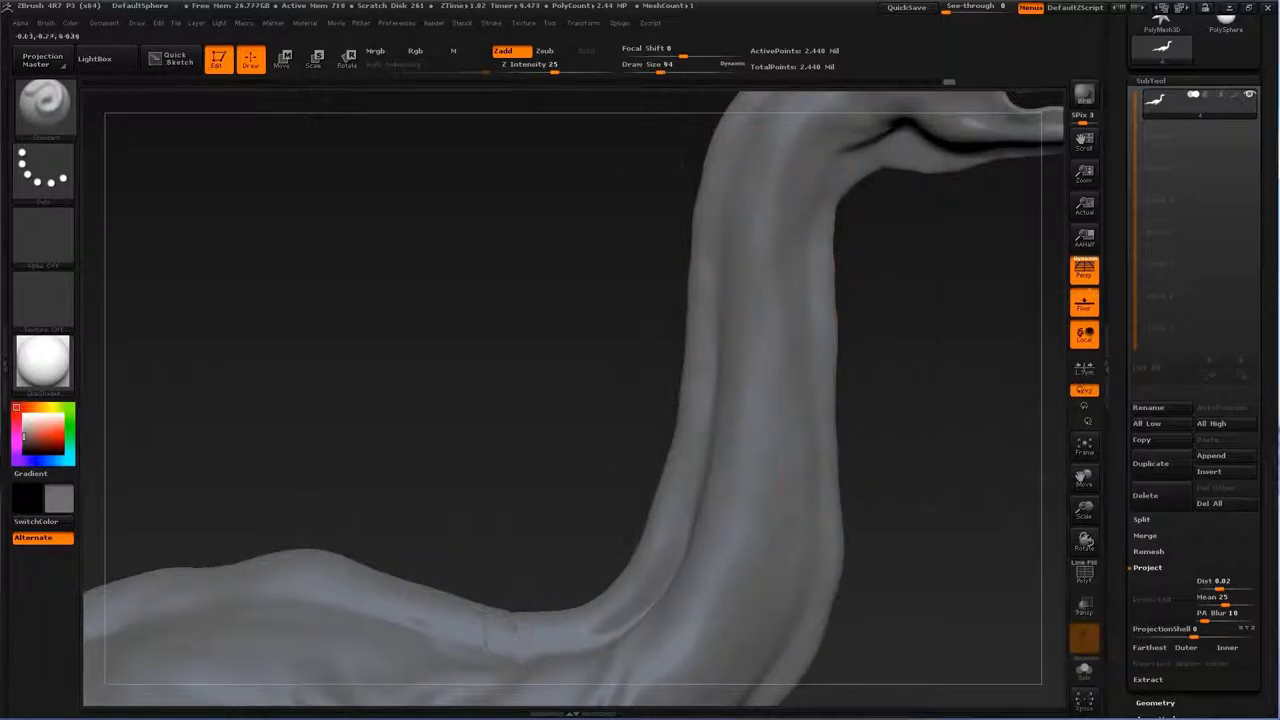
mouse_move(765, 200)
left_mouse_down()
mouse_move(750, 350)
mouse_move(765, 500)
left_mouse_up()
key("b")
key("c")
key("b")
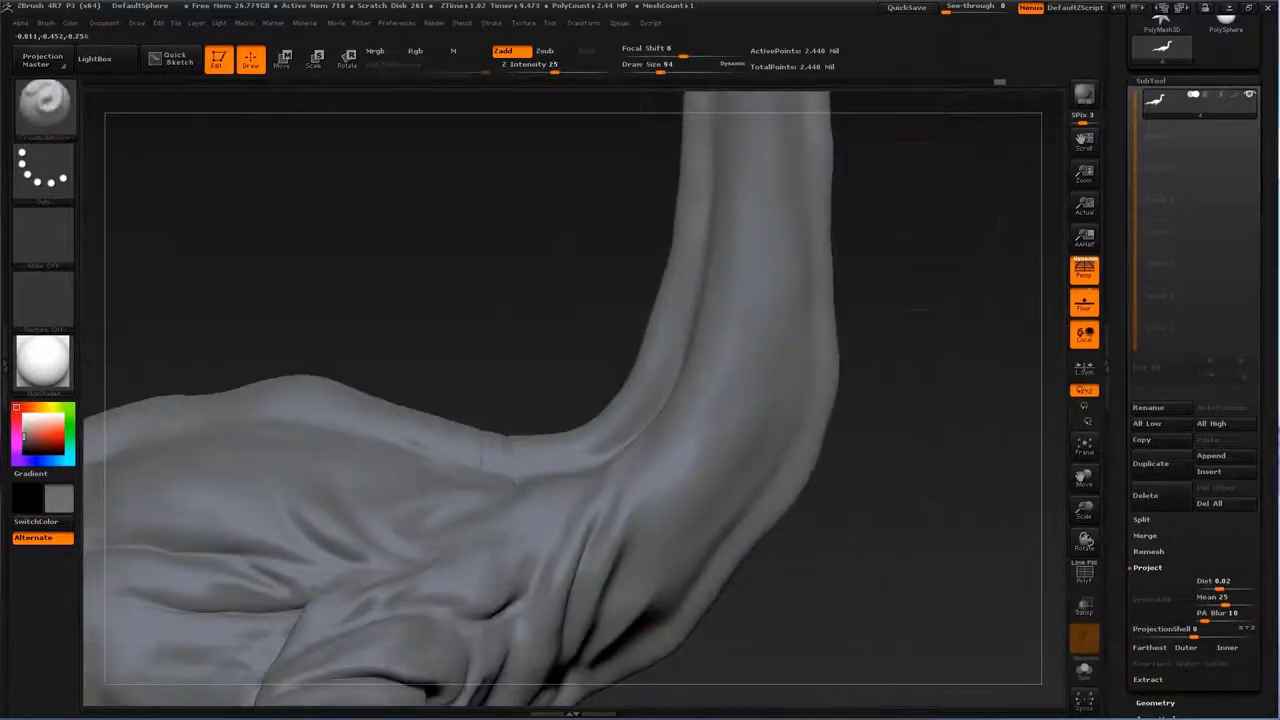
left_click_drag(900, 400, 700, 420)
key("b")
key("c")
key("b")
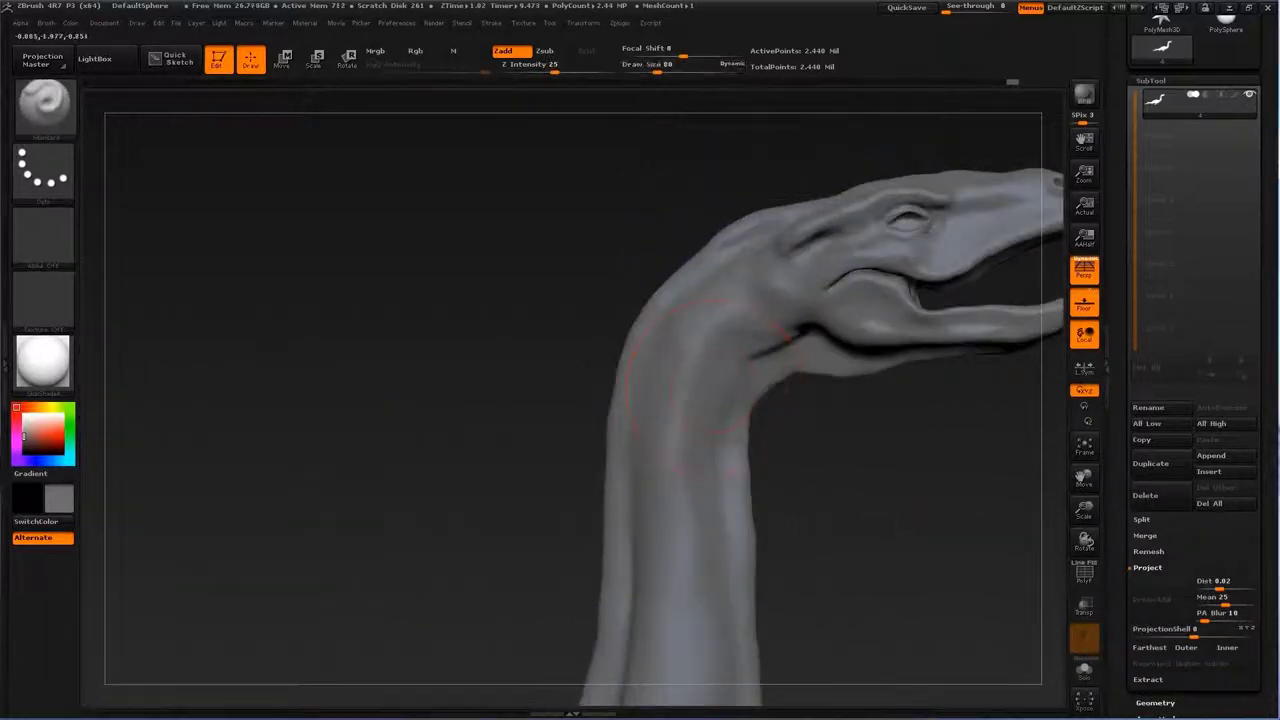
left_click_drag(748, 455, 405, 430)
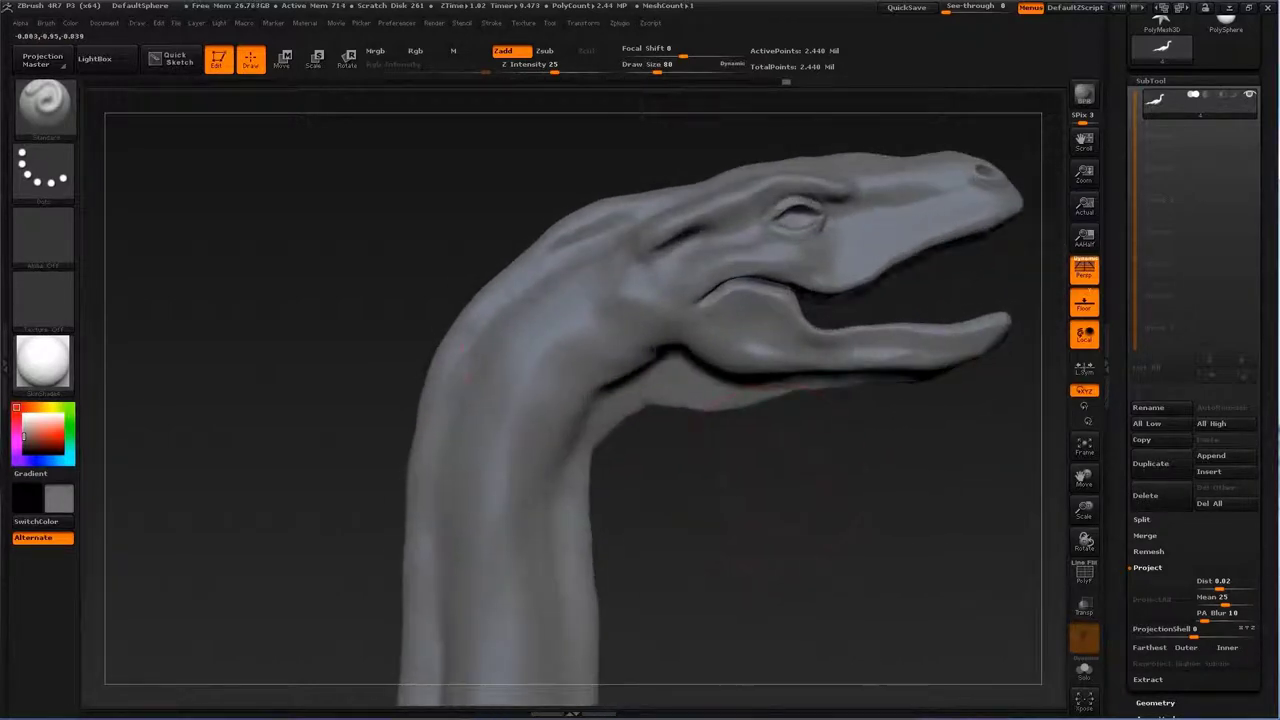
Step: Sculpt strokes along the jaw and neck with the brush size reduced to 41
key("b")
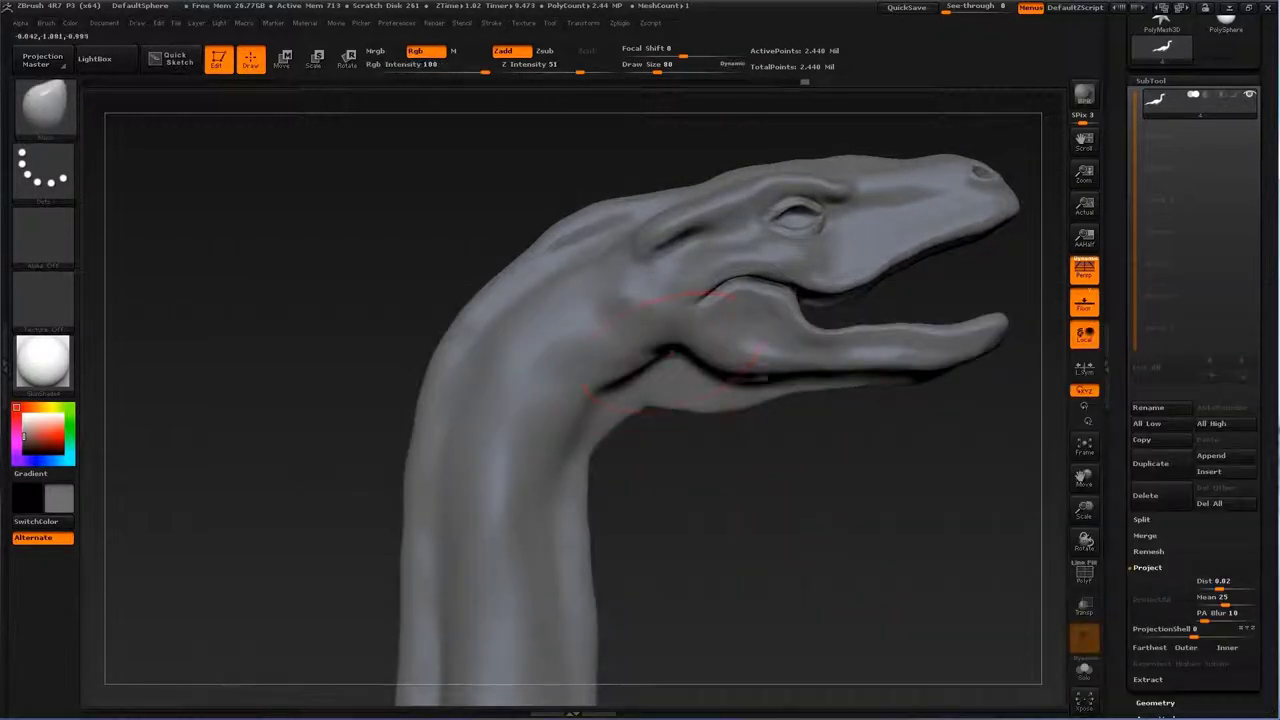
mouse_move(610, 365)
left_mouse_down()
mouse_move(690, 390)
mouse_move(665, 400)
left_mouse_up()
key("s")
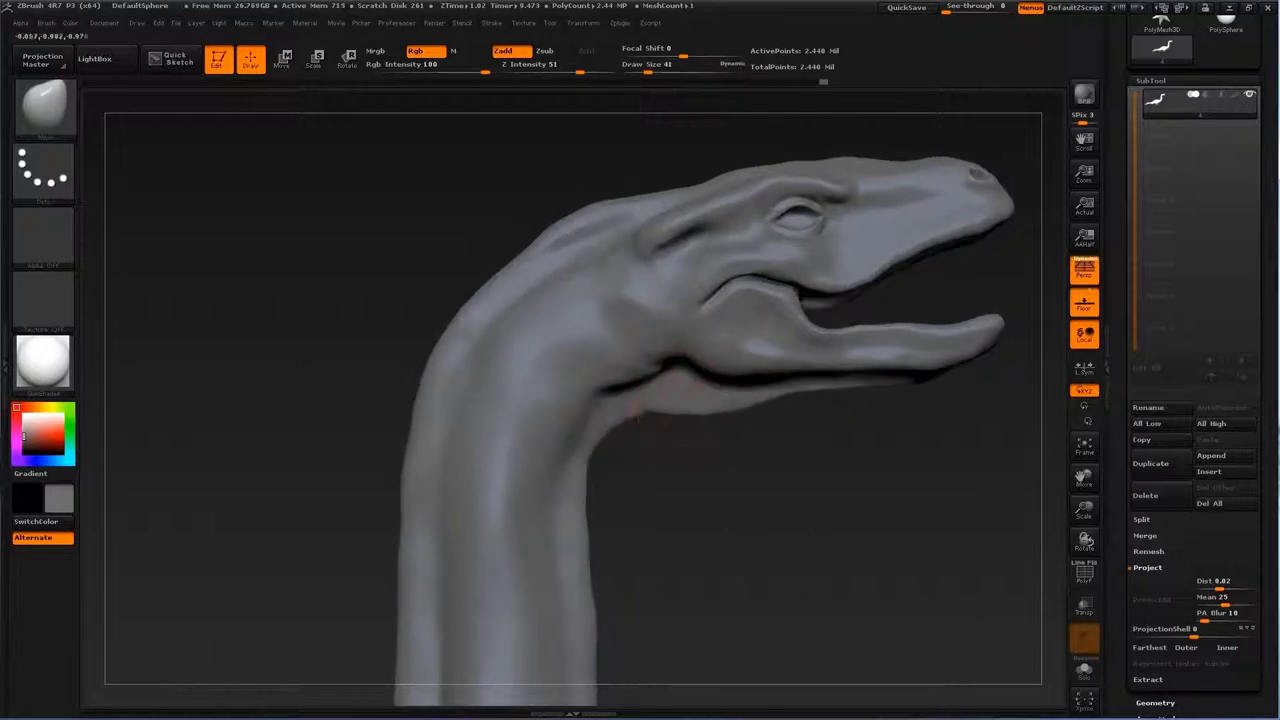
left_click_drag(800, 520, 640, 440)
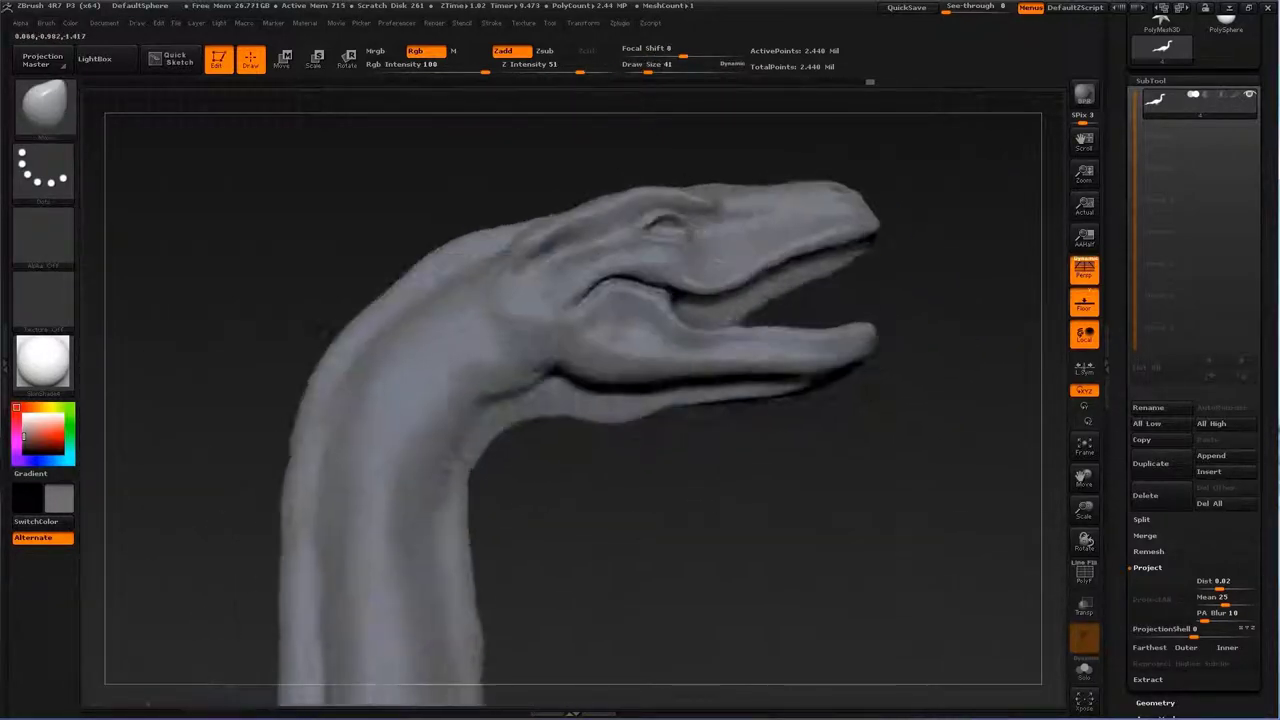
Step: Smooth the groove above the eye with a small Smooth brush, then enlarge it to frame the neck
key("b")
left_click(587, 333)
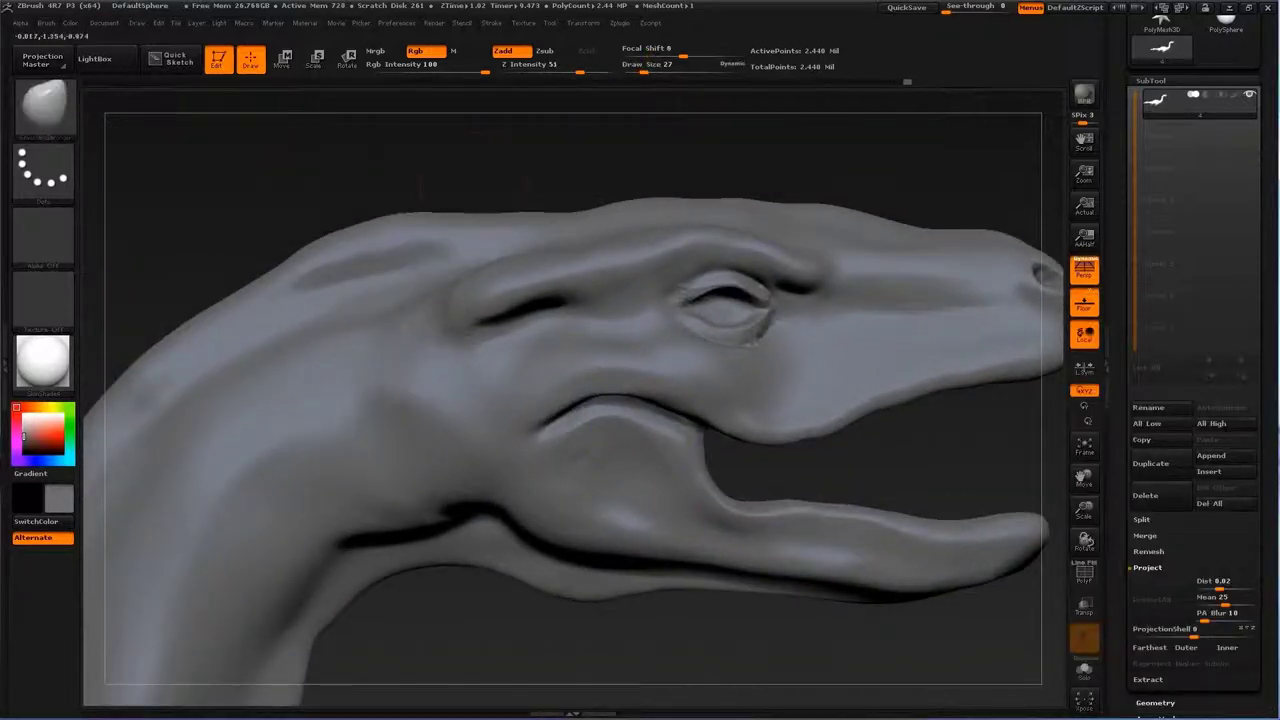
key("s")
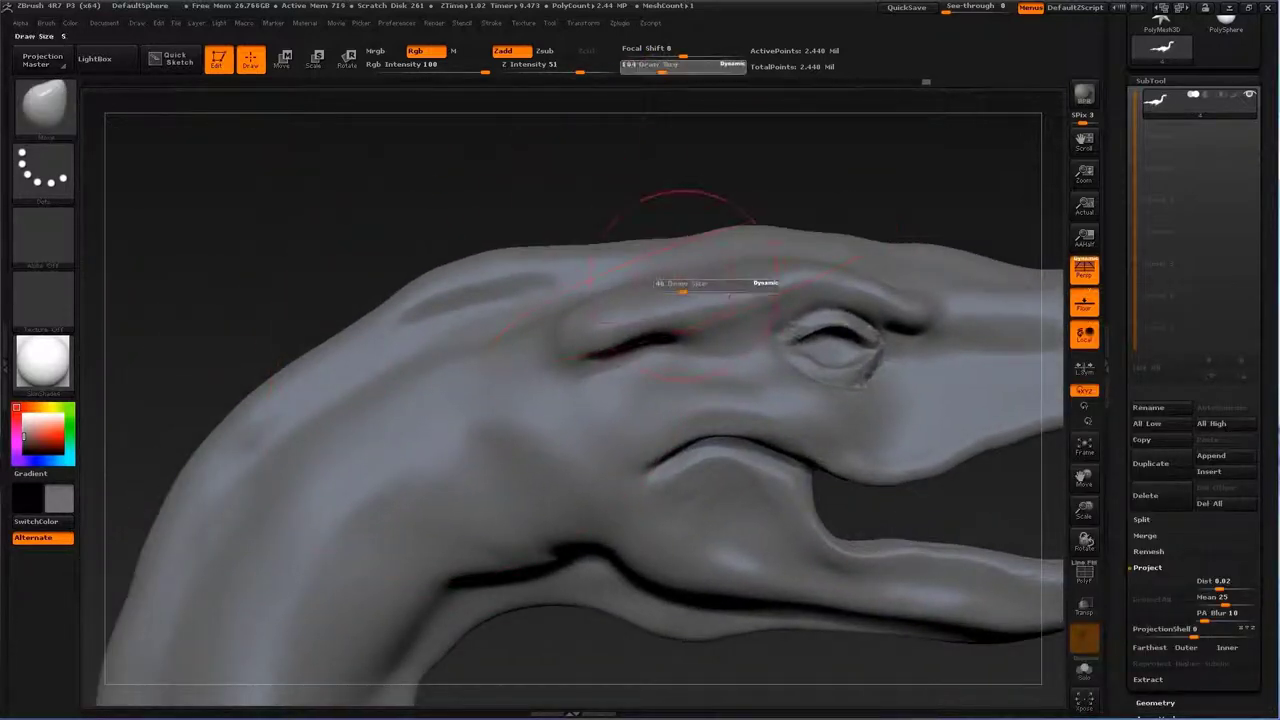
mouse_move(690, 288)
left_mouse_down()
mouse_move(606, 358)
mouse_move(640, 360)
left_mouse_up()
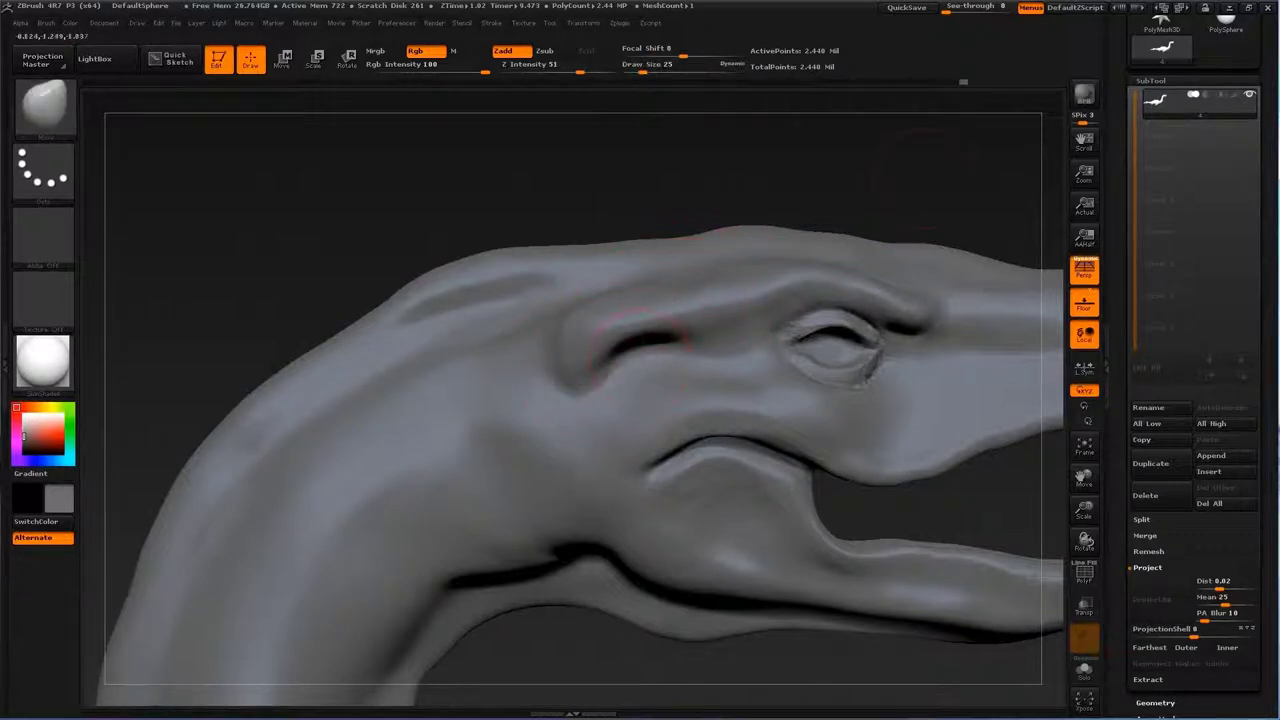
mouse_move(640, 360)
right_mouse_down()
mouse_move(668, 320)
mouse_move(650, 495)
right_mouse_up()
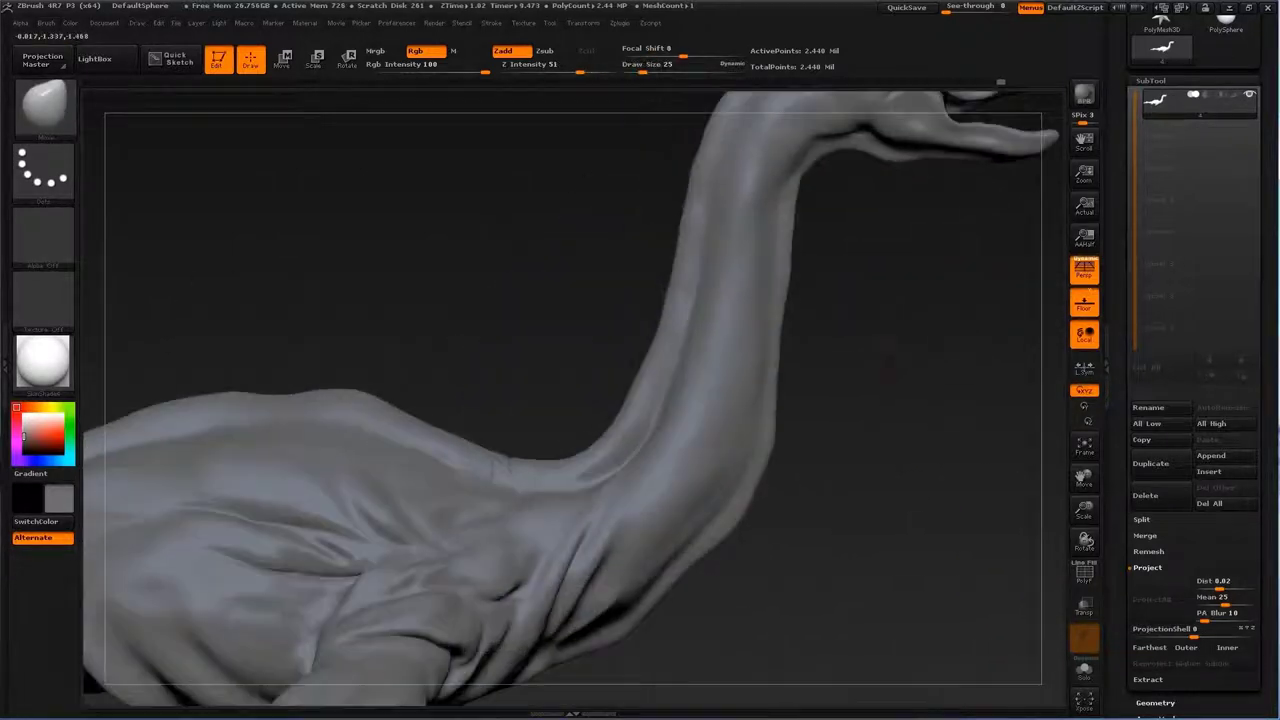
key("s")
left_click_drag(650, 498, 700, 457)
right_click_drag(700, 457, 720, 450, "alt")
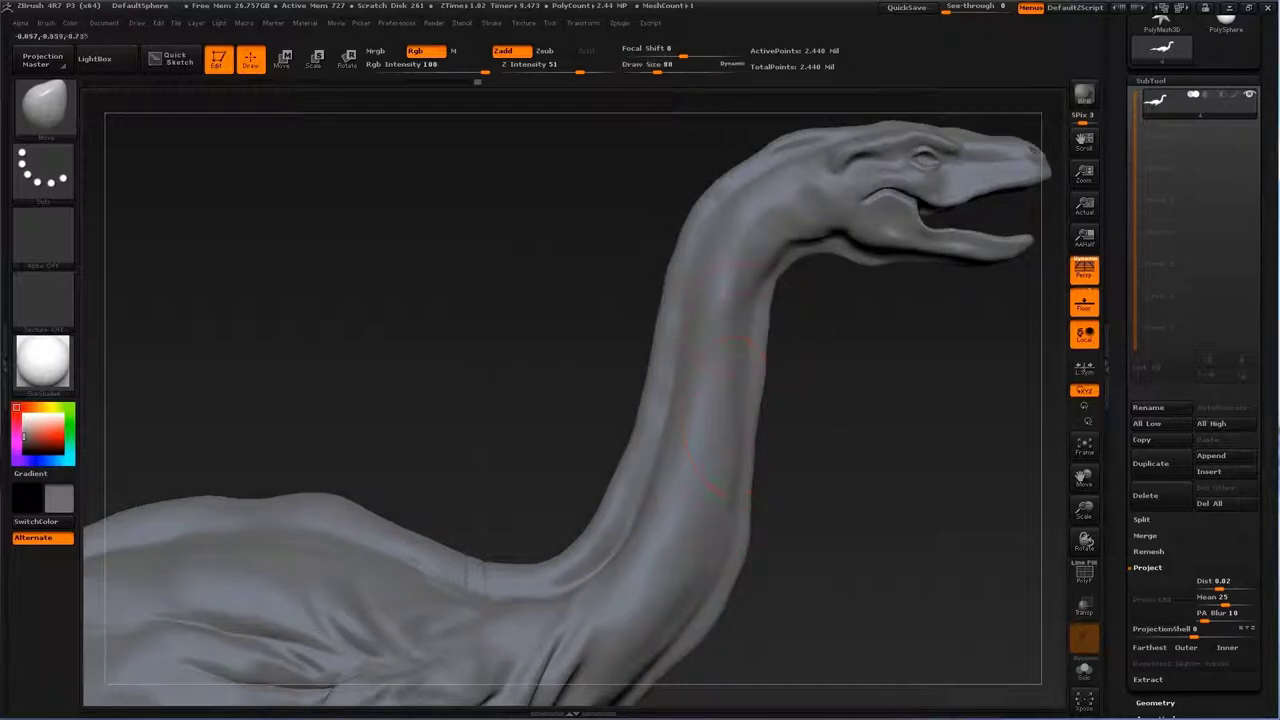
Step: Load the Inflat brush at size 35 and zoom in close on the neck
key("b")
key("c")
key("b")
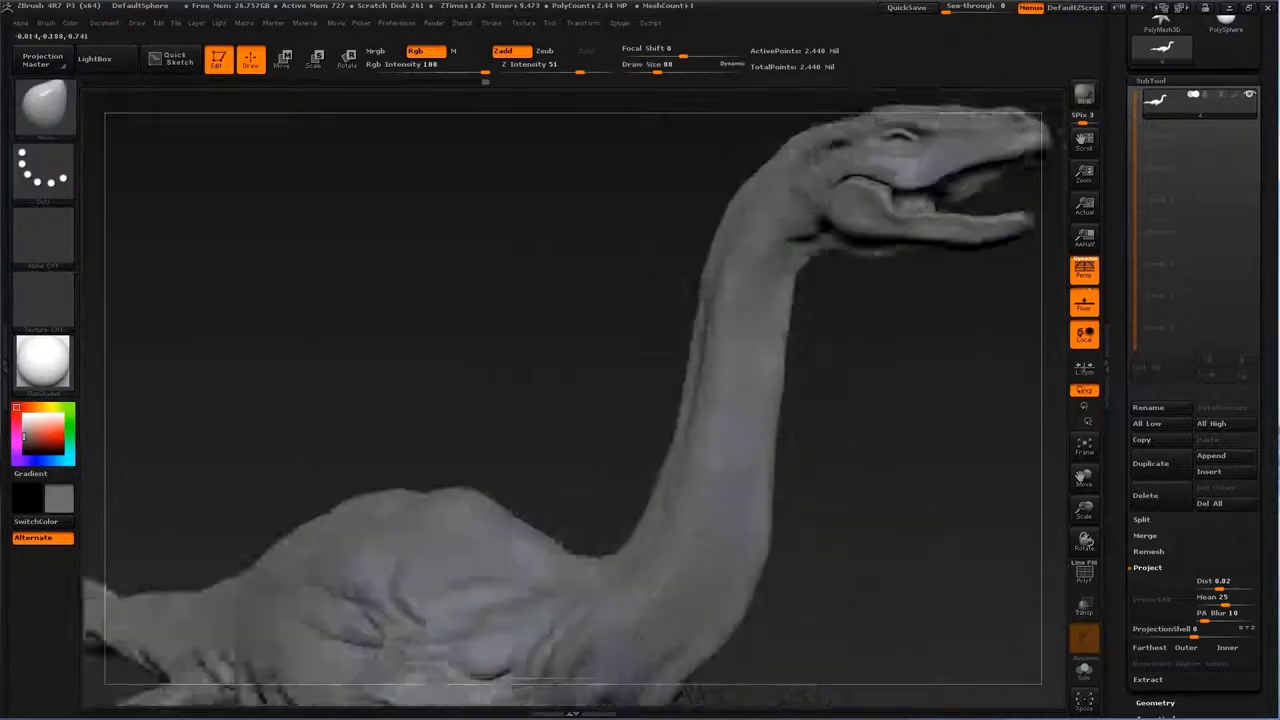
key("b")
key("s")
key("t")
key("b")
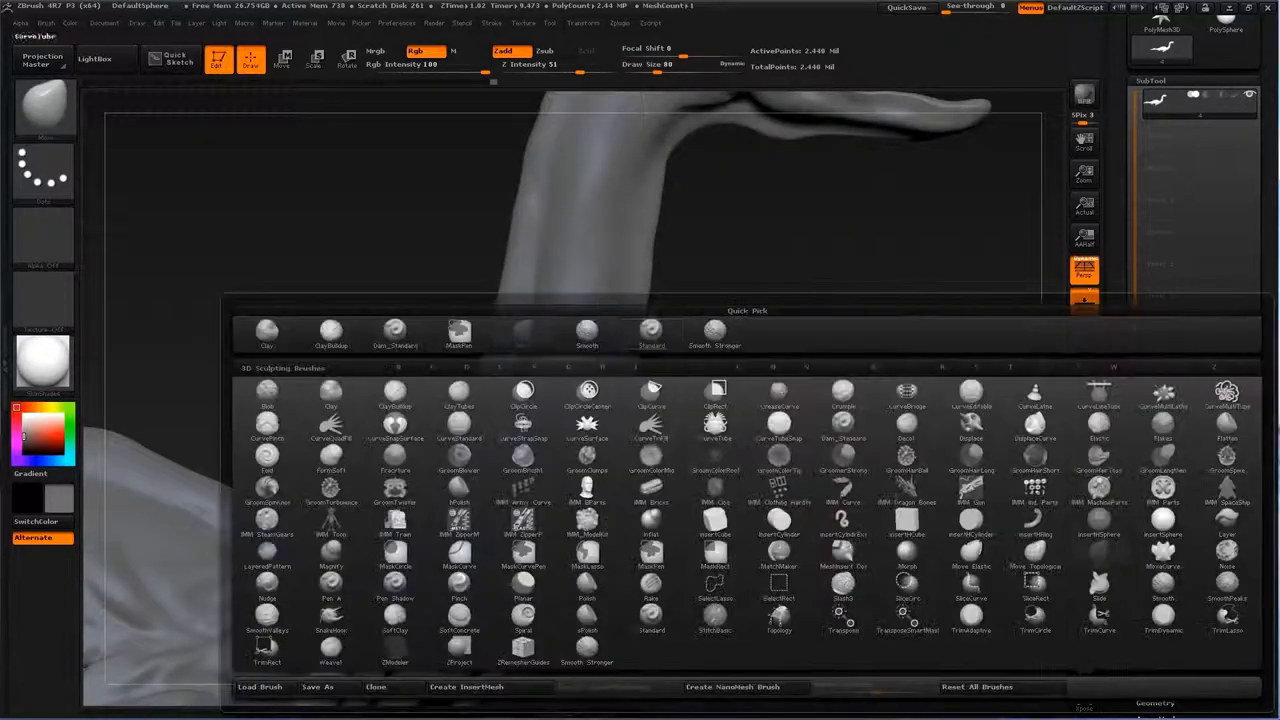
key("i")
key("n")
key("s")
left_click_drag(650, 318, 656, 330)
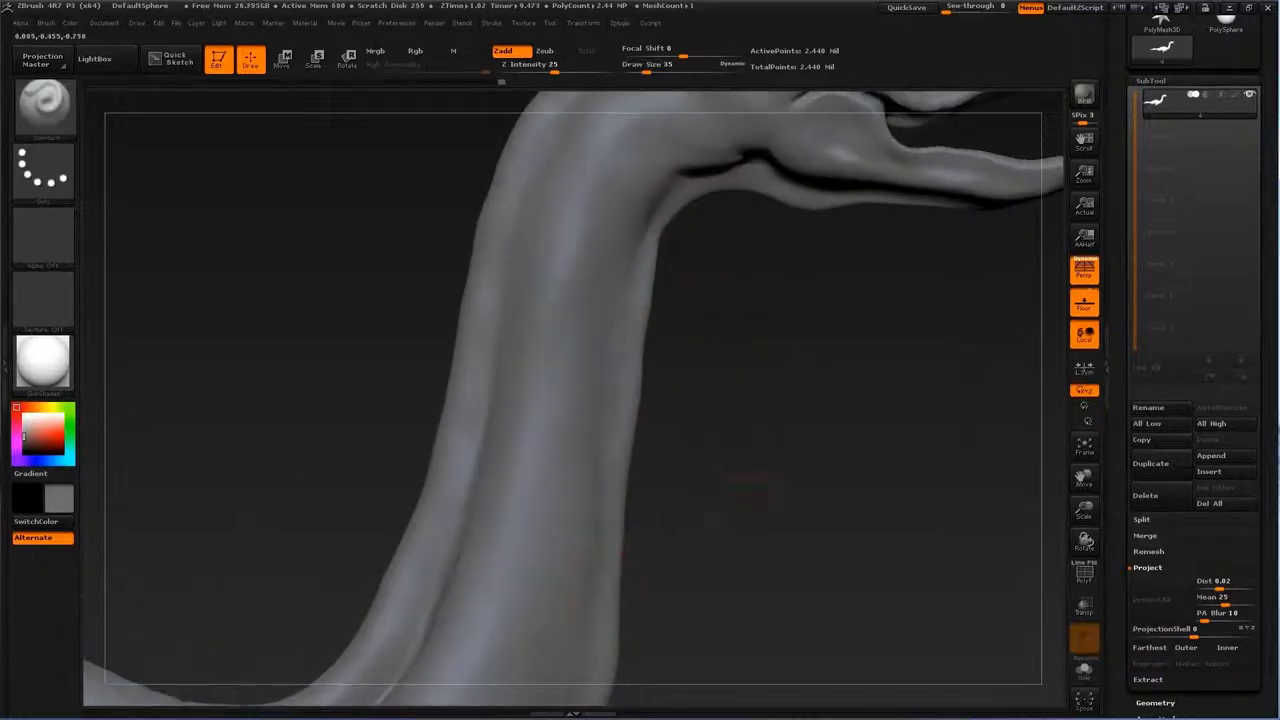
key("f")
mouse_move(645, 300)
left_mouse_down()
mouse_move(660, 250)
mouse_move(730, 240)
left_mouse_up()
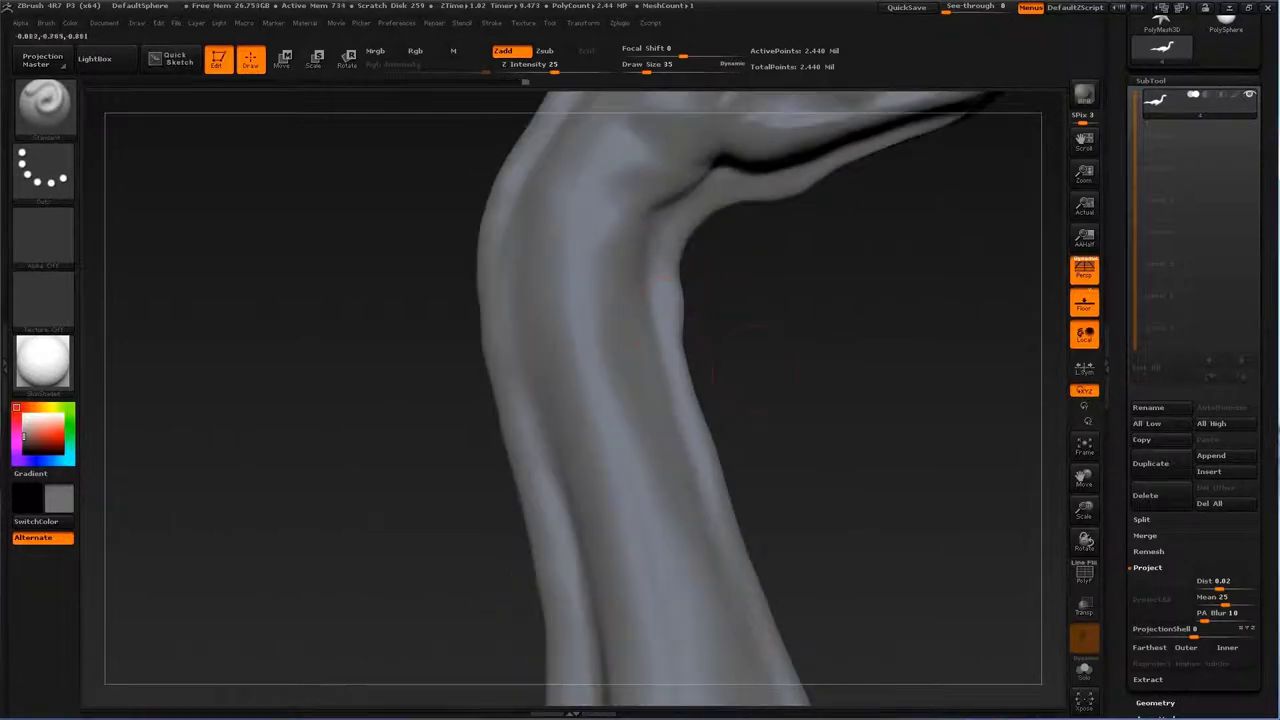
left_click_drag(735, 335, 735, 330)
Step: Carve a diagonal crease on the neck base with Dam_Standard, then smooth and reshape it
key("b")
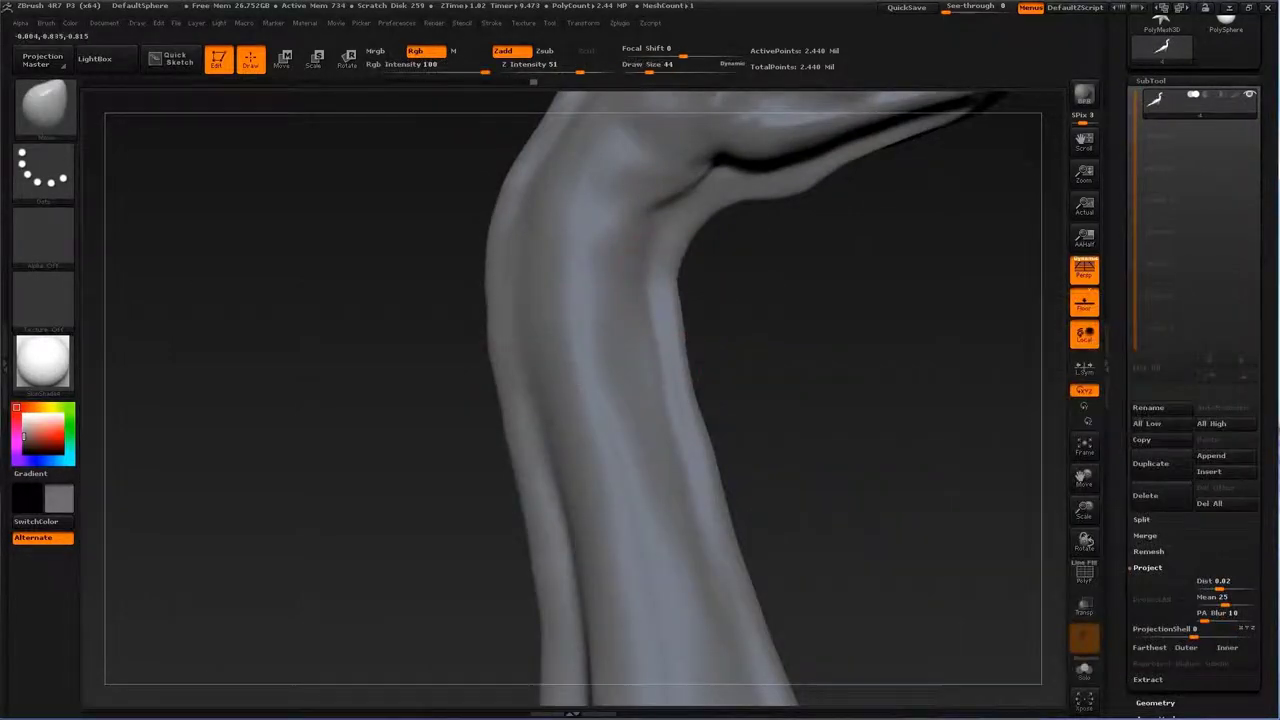
mouse_move(857, 443)
left_mouse_down()
mouse_move(437, 252)
mouse_move(600, 300)
mouse_move(692, 294)
mouse_move(700, 320)
left_mouse_up()
key("b")
key("d")
key("s")
left_click_drag(655, 393, 595, 490)
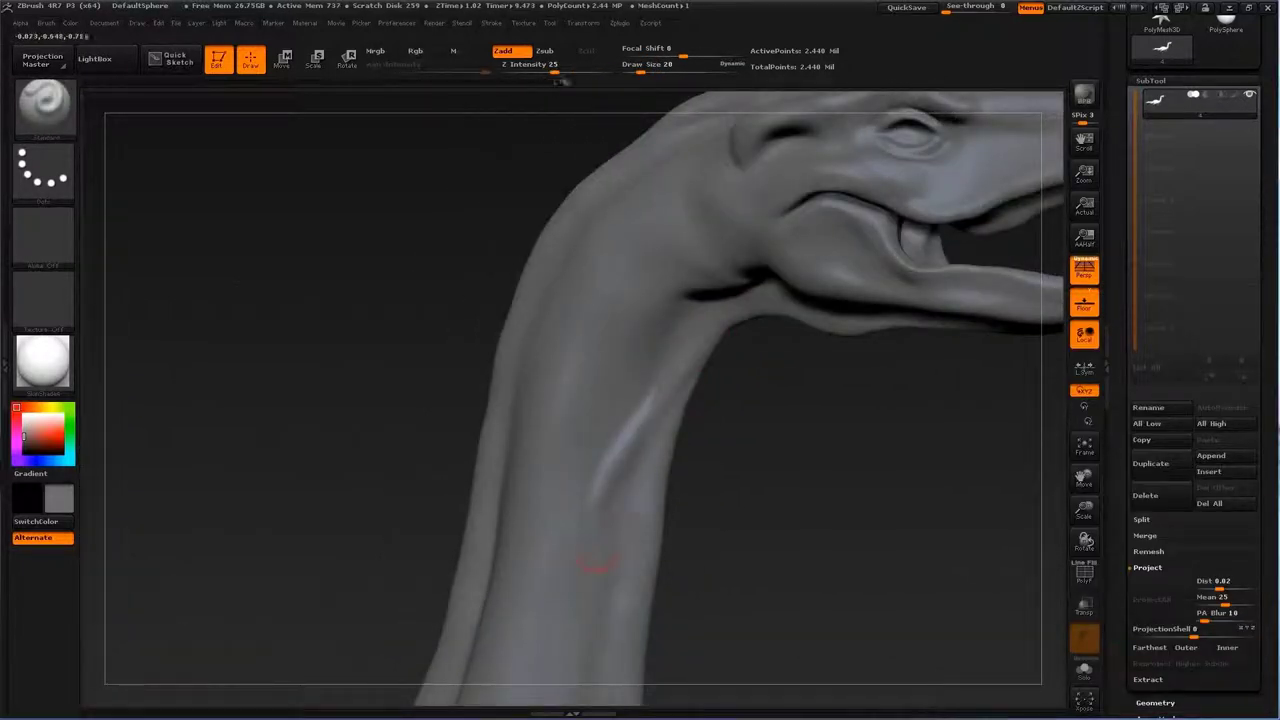
left_click_drag(640, 430, 580, 510, "shift")
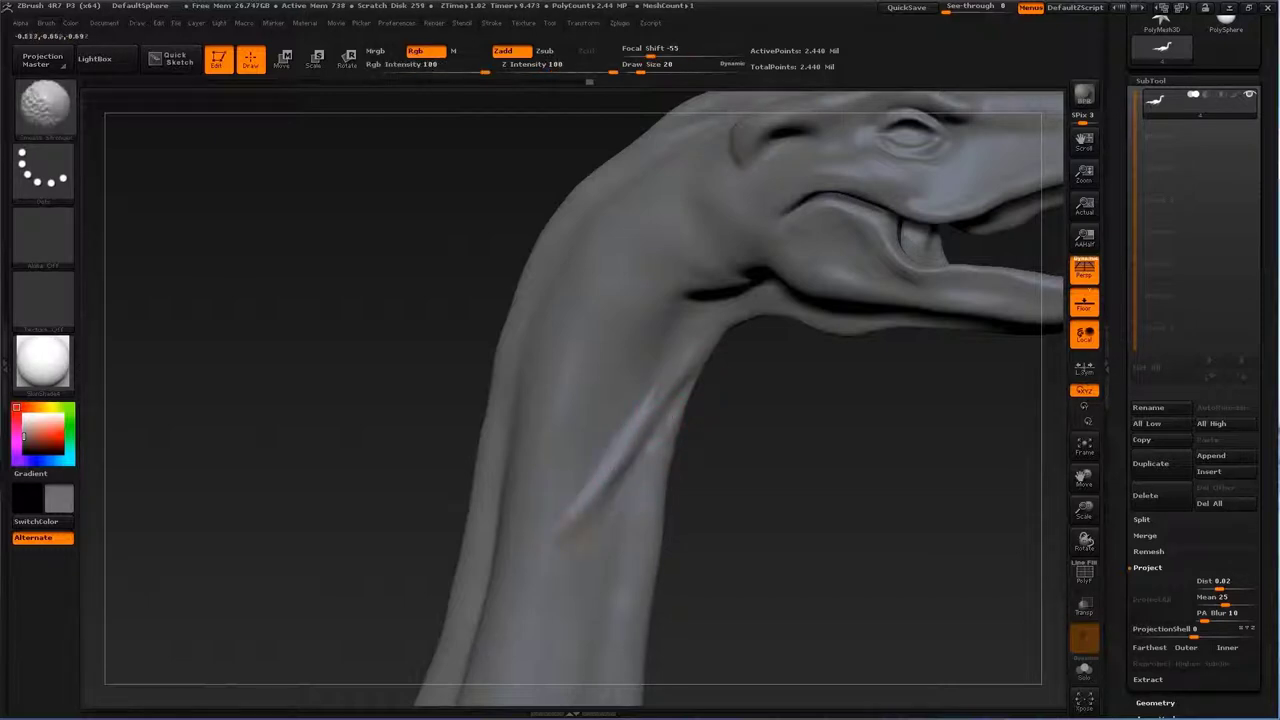
key("shift")
Step: Rotate and zoom out and back in to check the neck and shoulder creases
left_click_drag(639, 418, 832, 228)
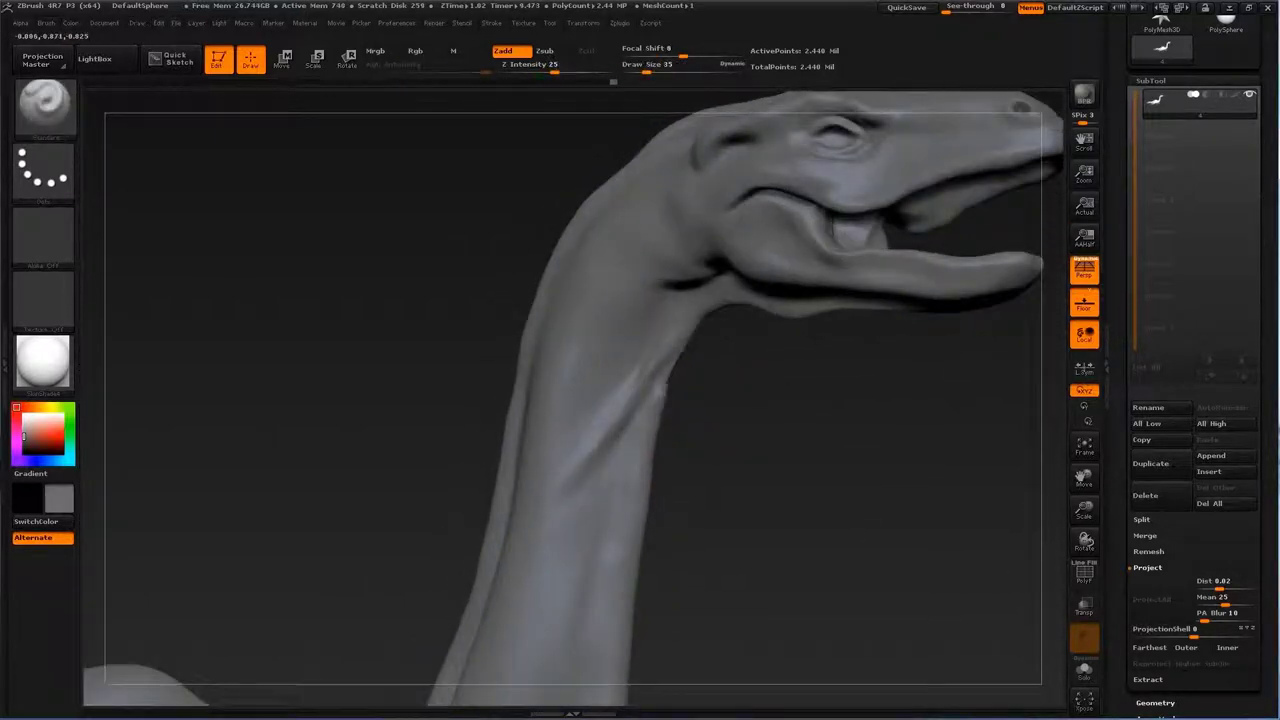
left_click_drag(664, 390, 558, 256)
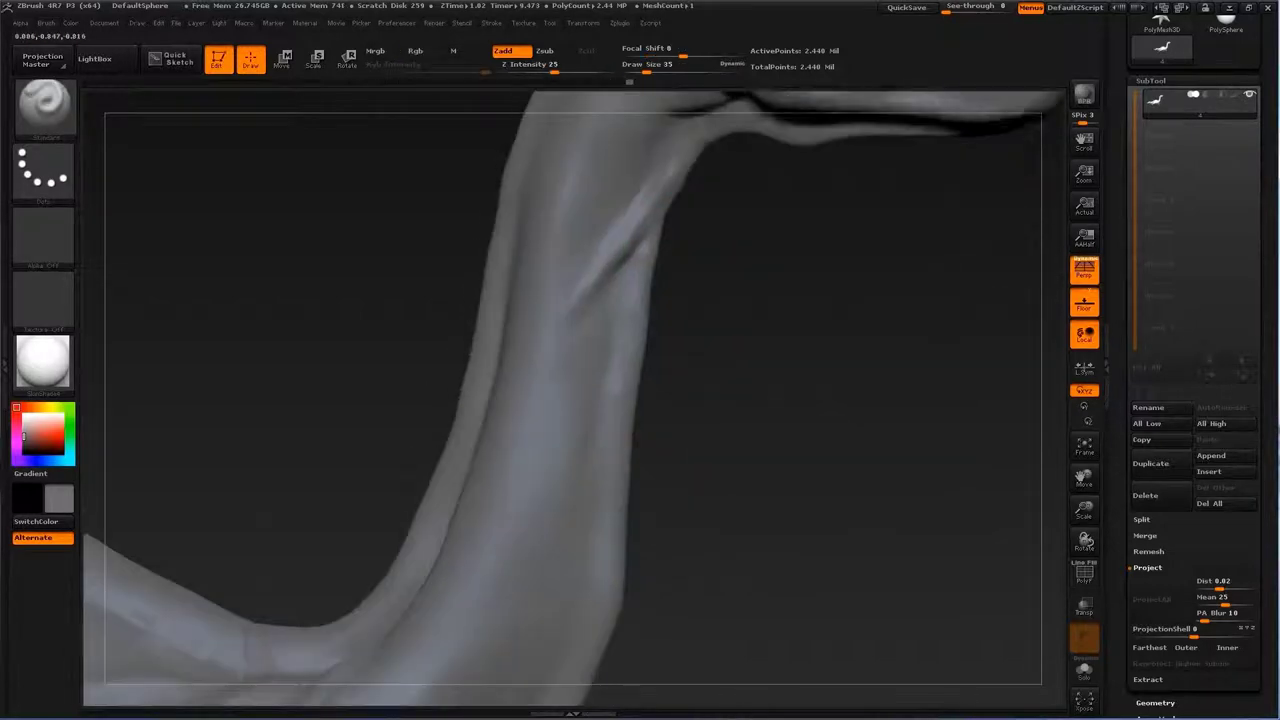
left_click_drag(600, 300, 645, 320)
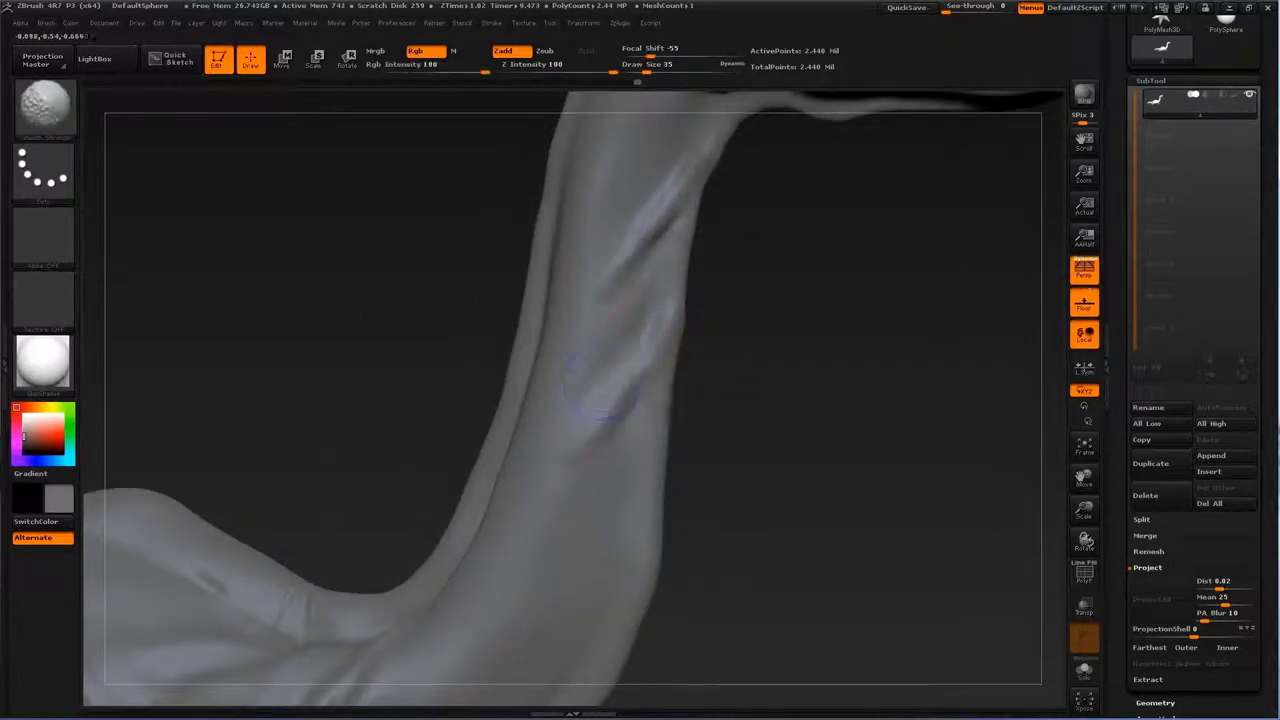
left_click_drag(643, 423, 757, 423, "alt")
mouse_move(680, 250)
left_mouse_down("alt")
mouse_move(680, 310)
mouse_move(636, 380)
mouse_move(588, 378)
mouse_move(606, 396)
left_mouse_up("alt")
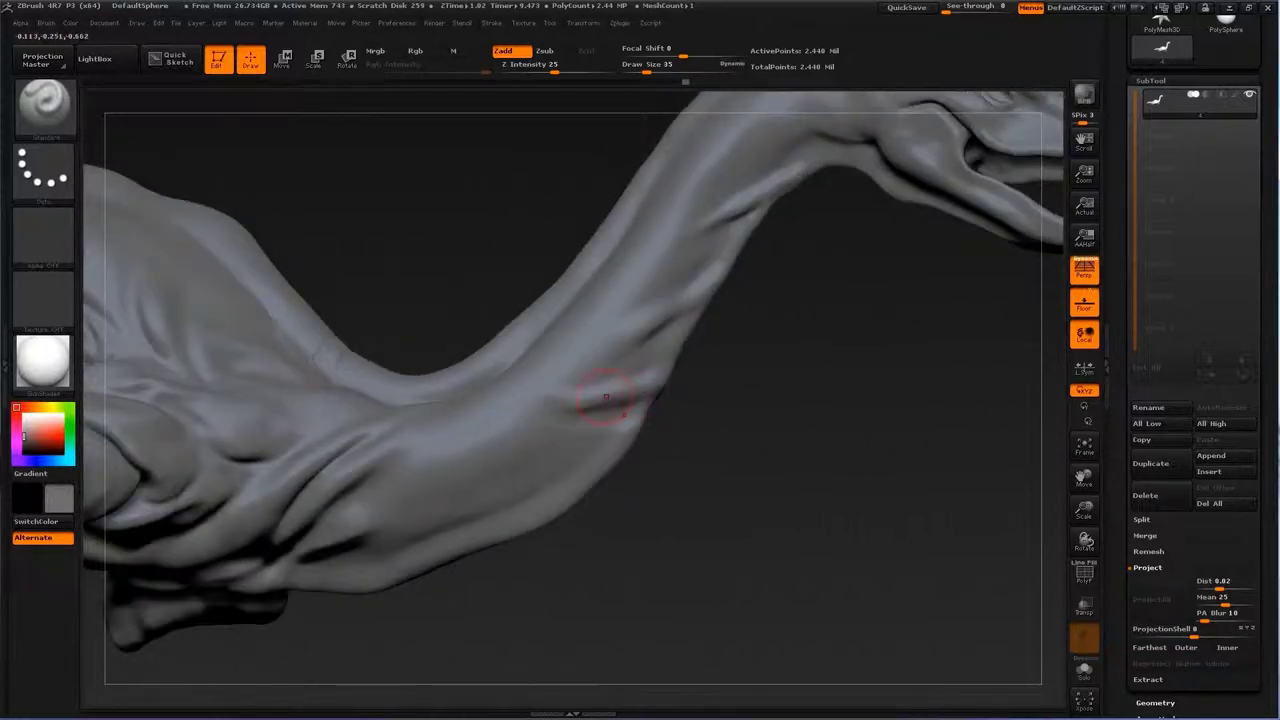
Step: Set the brush size to 27 and switch to the textured stroke brush
key("s")
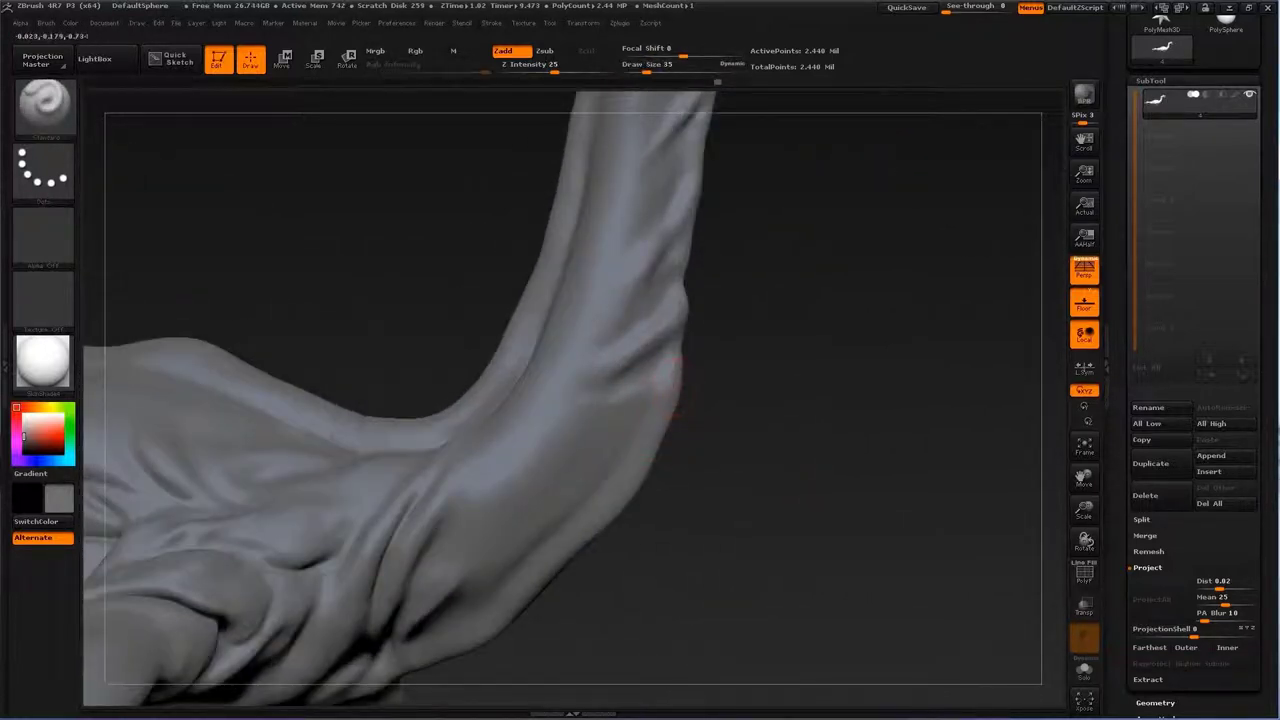
key("s")
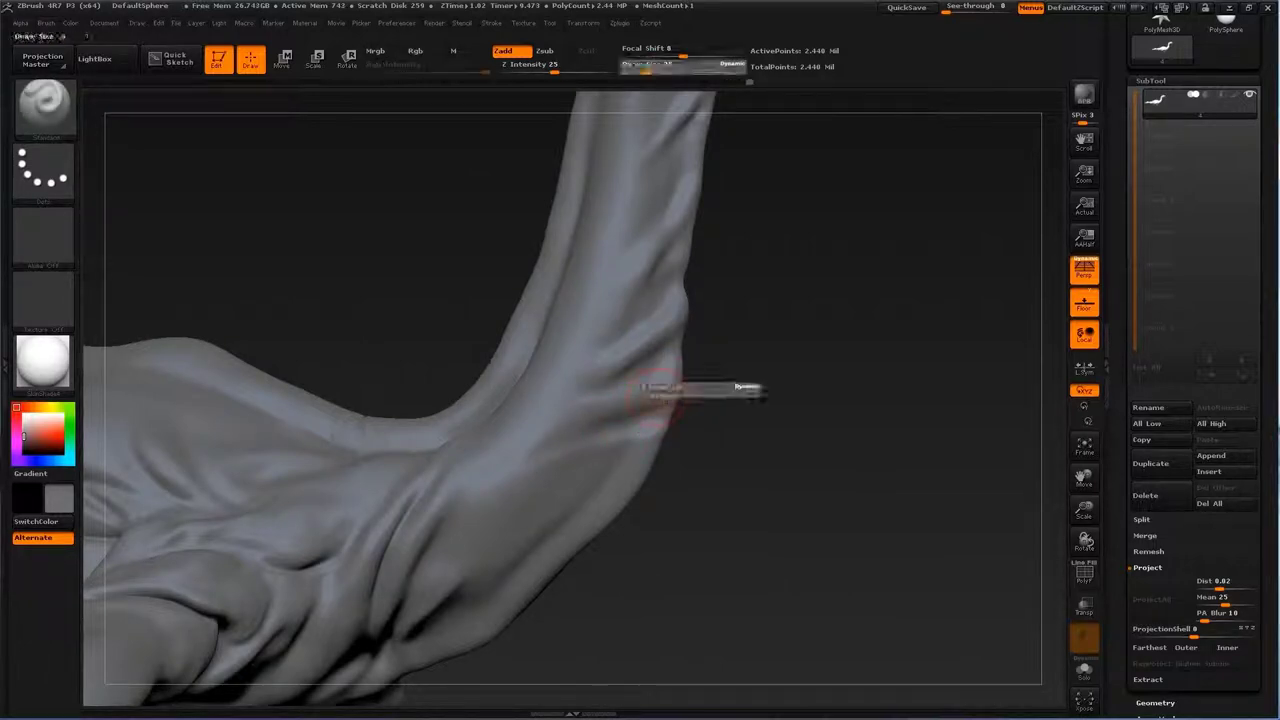
left_click(646, 392)
key("b")
key("s")
key("t")
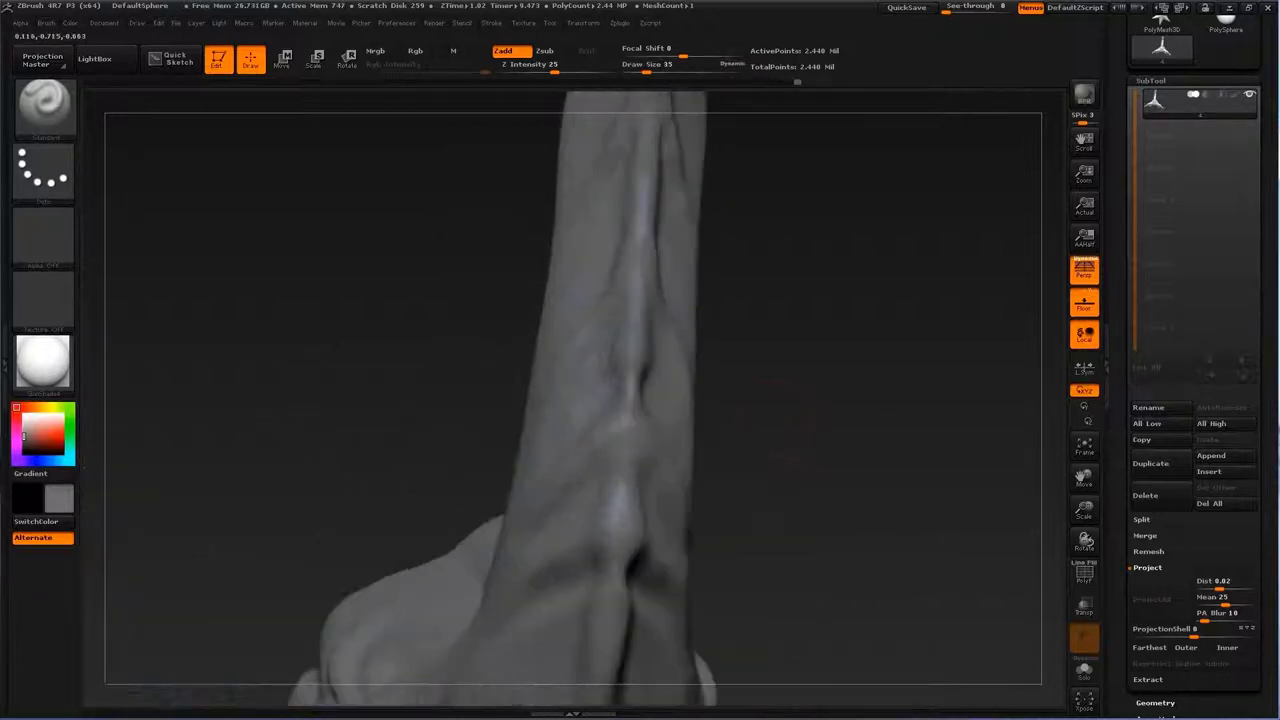
Step: Switch to the Inflat brush at lower strength and angle the view onto the shoulder
key("b")
key("i")
key("n")
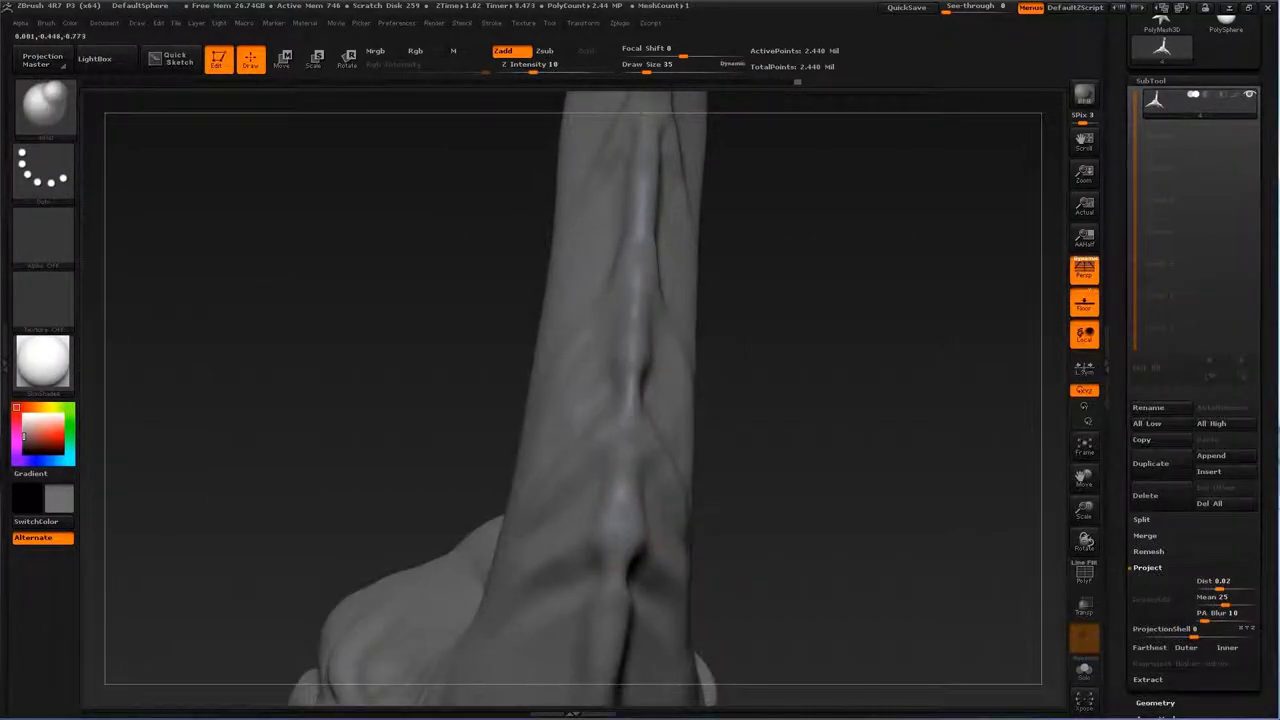
mouse_move(850, 400)
left_mouse_down()
mouse_move(697, 400)
mouse_move(811, 437)
left_mouse_up()
mouse_move(714, 343)
left_mouse_down()
mouse_move(775, 353)
mouse_move(763, 375)
mouse_move(705, 375)
left_mouse_up()
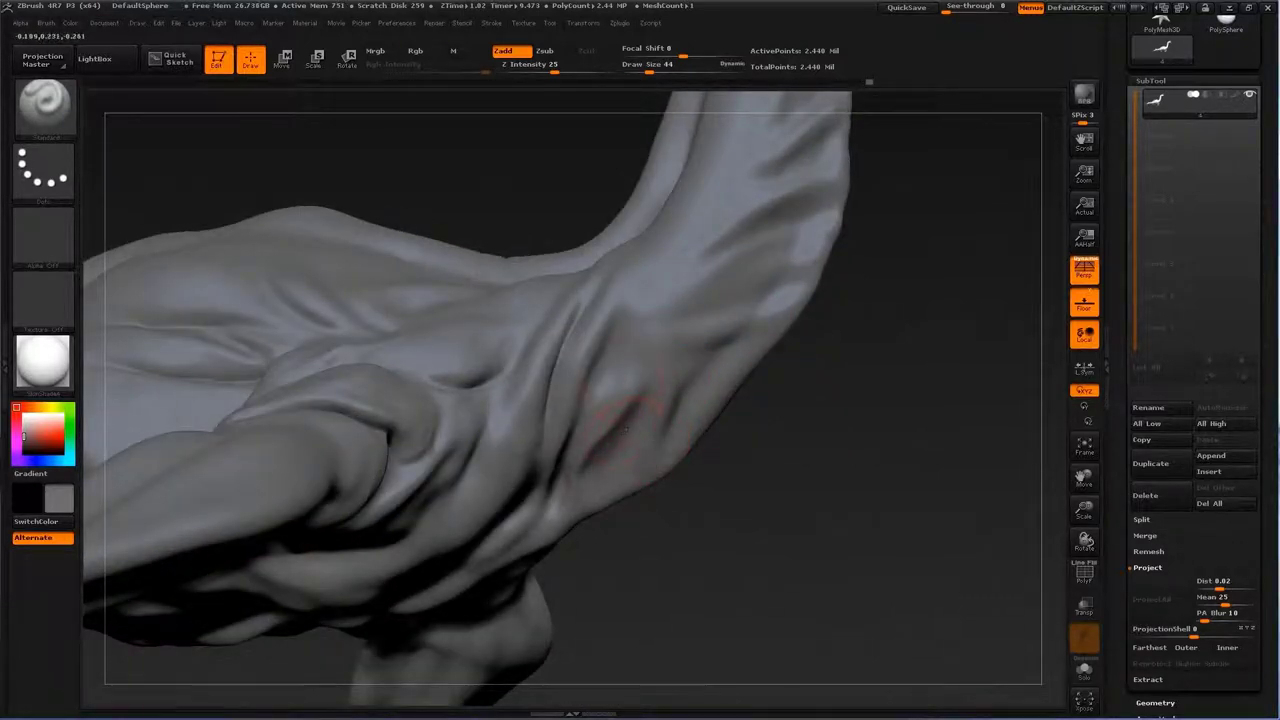
left_click_drag(625, 425, 820, 391)
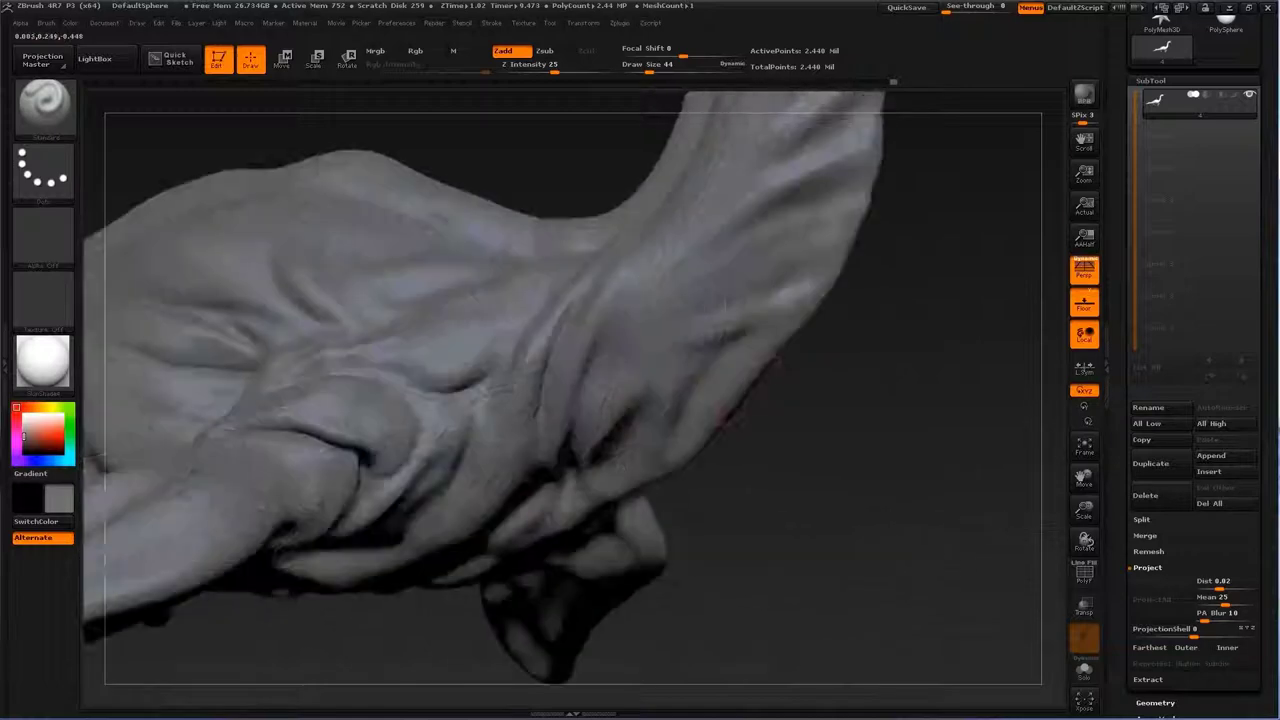
Step: Resize the brush to 37, then 20, then 33 while zooming onto the neck
key("s")
mouse_move(745, 378)
left_mouse_down()
mouse_move(655, 400)
mouse_move(677, 286)
left_mouse_up()
key("f")
key("s")
left_click_drag(771, 287, 720, 287)
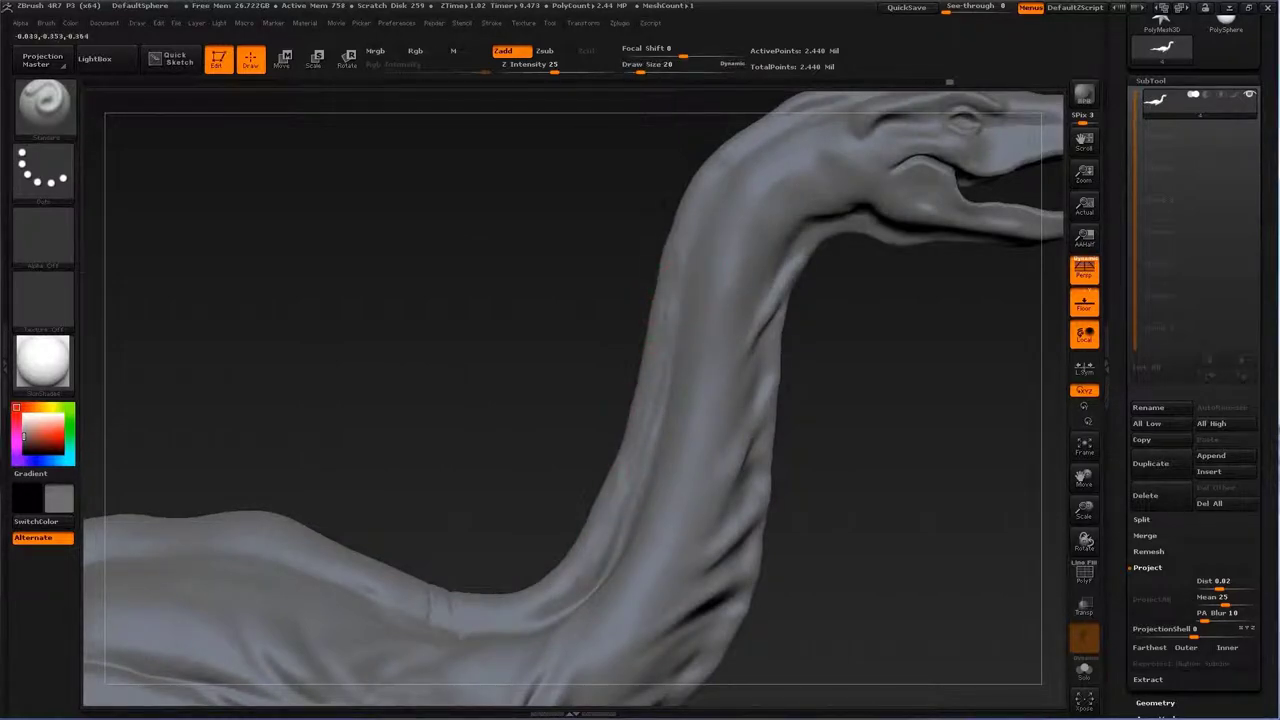
mouse_move(677, 430)
left_mouse_down()
mouse_move(677, 515)
mouse_move(640, 520)
mouse_move(669, 288)
left_mouse_up()
key("s")
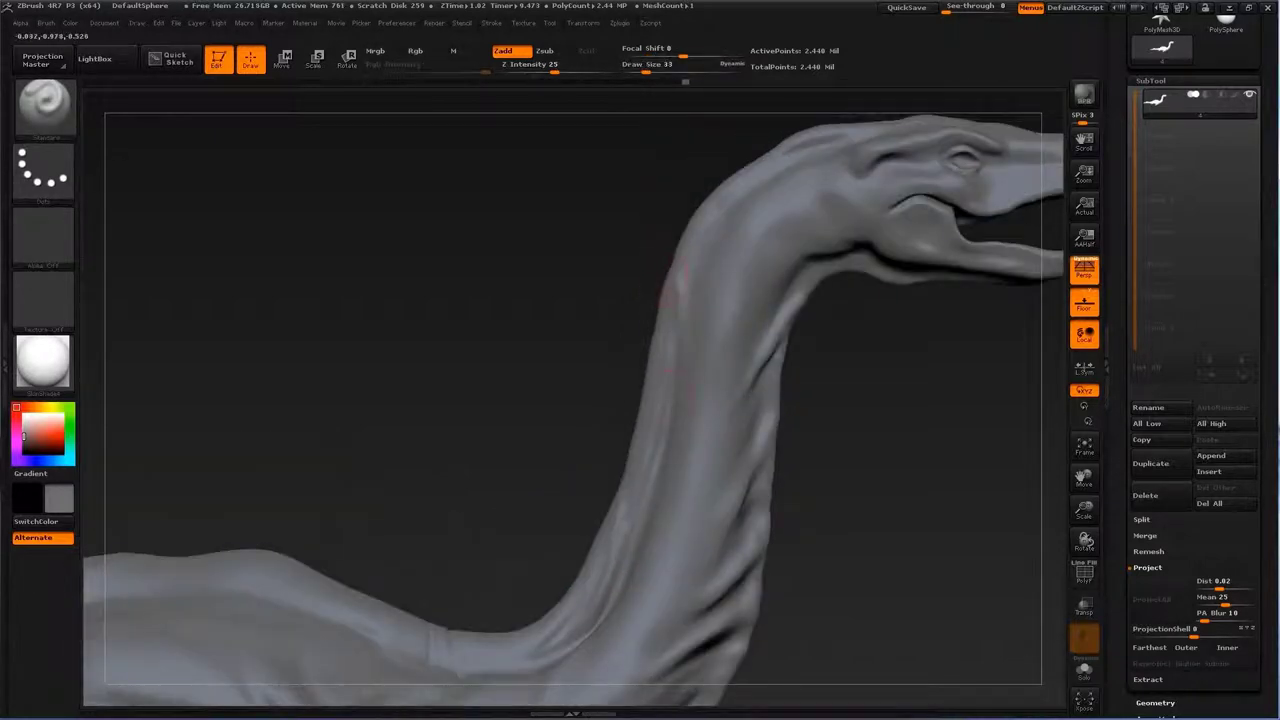
Step: Switch back to the textured stroke brush and view the neck and head from below
key("b")
key("s")
key("t")
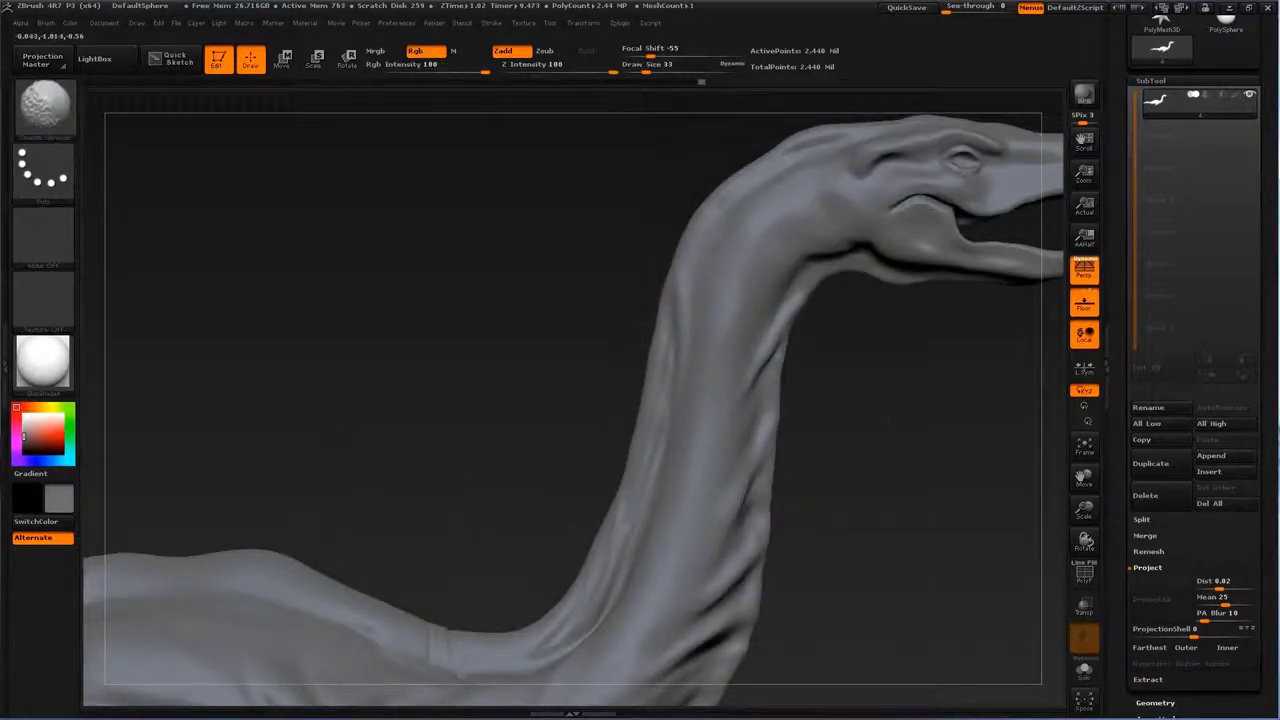
left_click_drag(656, 362, 565, 400)
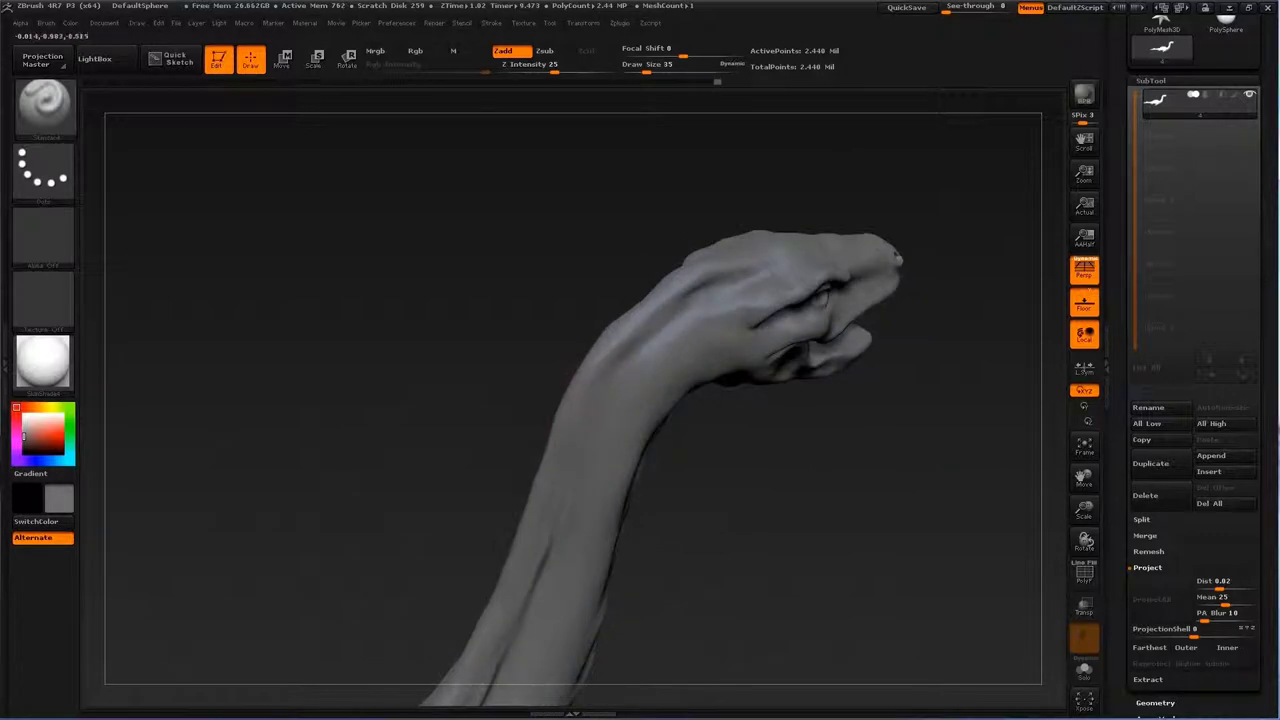
Step: Lay the neck horizontal and shrink the brush to 54 to build the brow ridge
mouse_move(600, 560)
left_mouse_down()
mouse_move(777, 423)
mouse_move(750, 430)
left_mouse_up()
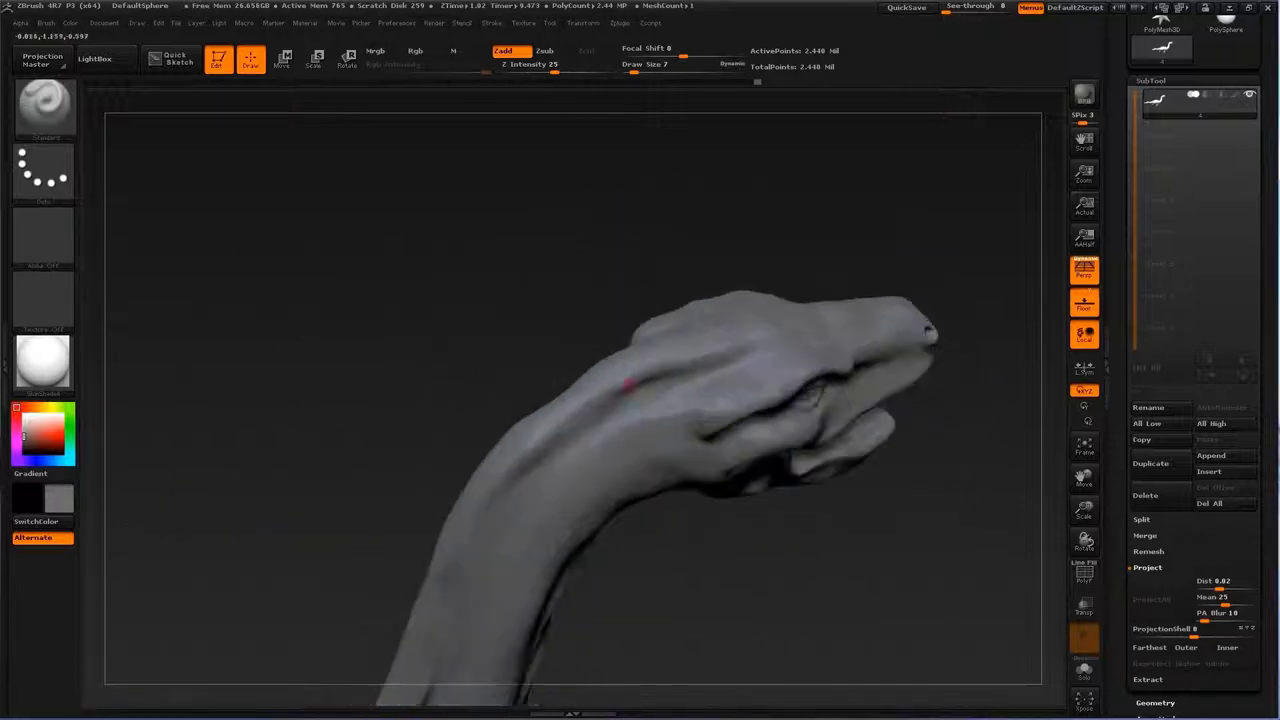
key("s")
left_click_drag(648, 381, 642, 316)
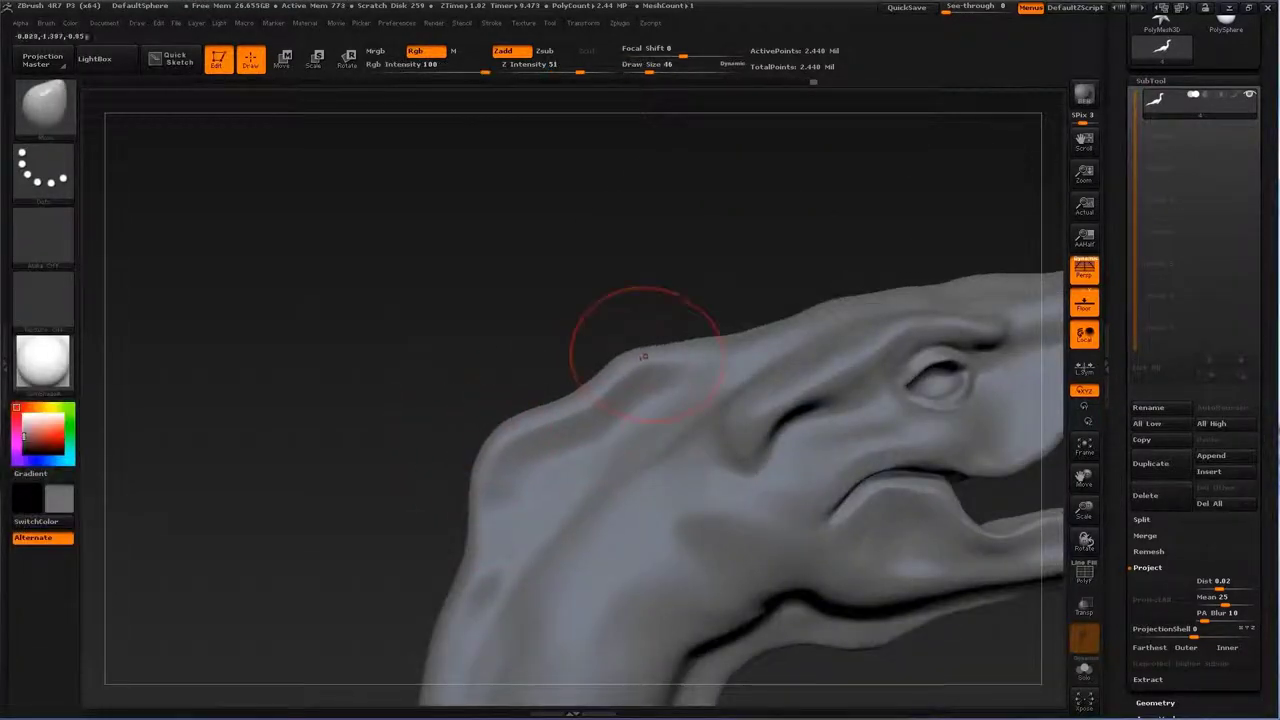
key("b")
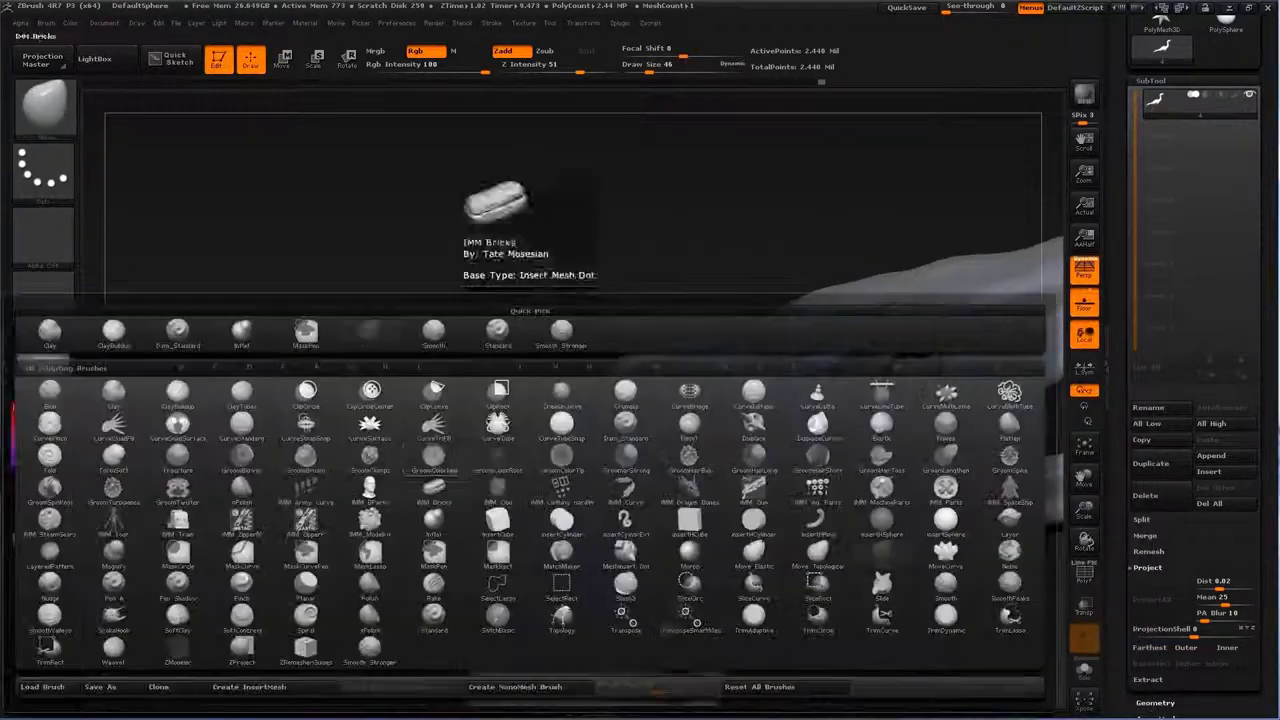
Step: Pick a new sculpting brush, size it to 37 then 49, and zoom onto the head
left_click(625, 392)
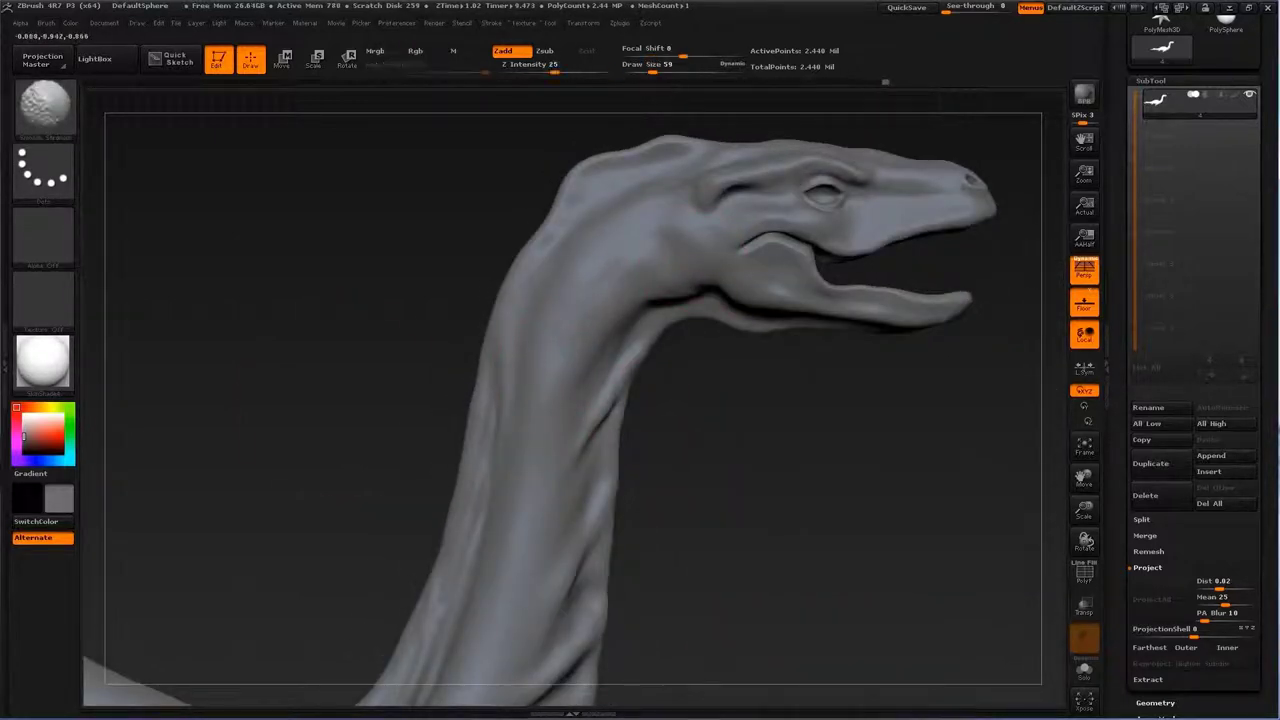
key("s")
left_click_drag(600, 292, 615, 292)
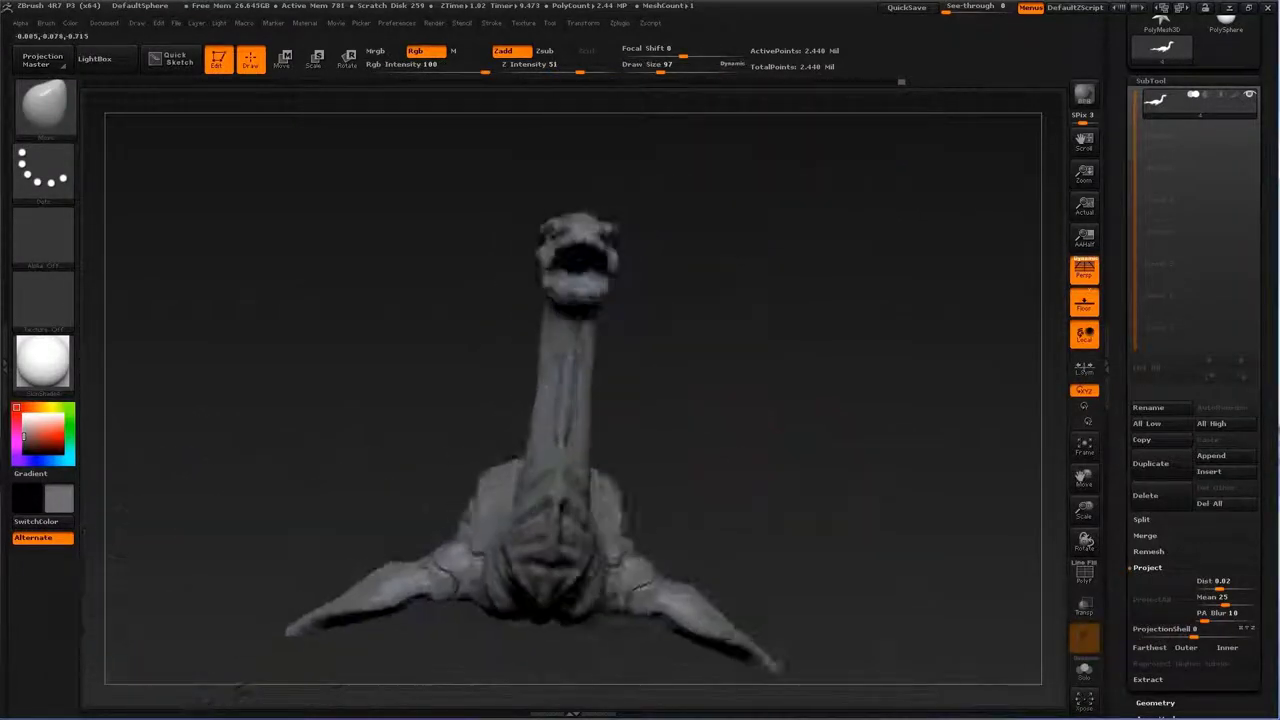
key("s")
left_click_drag(822, 447, 800, 447)
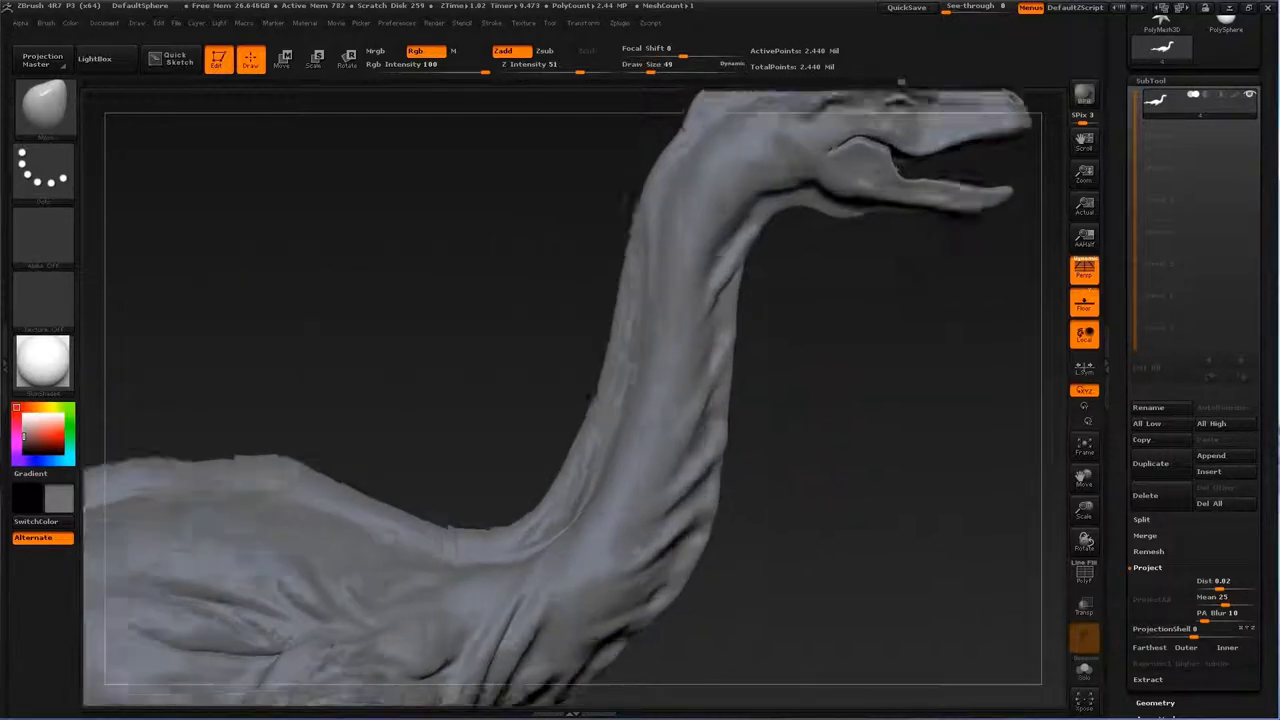
left_click_drag(700, 520, 686, 514)
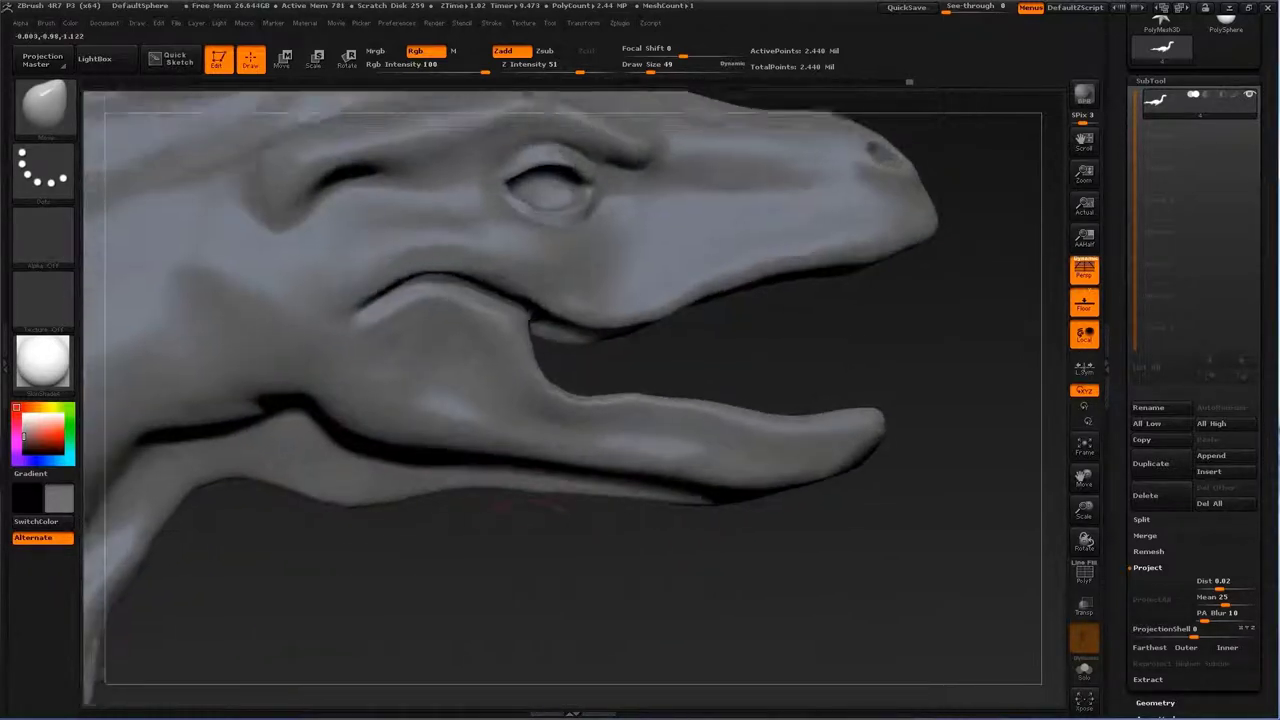
Step: Try another brush, turn the head, then switch to the textured stroke brush
key("b")
left_click(405, 363)
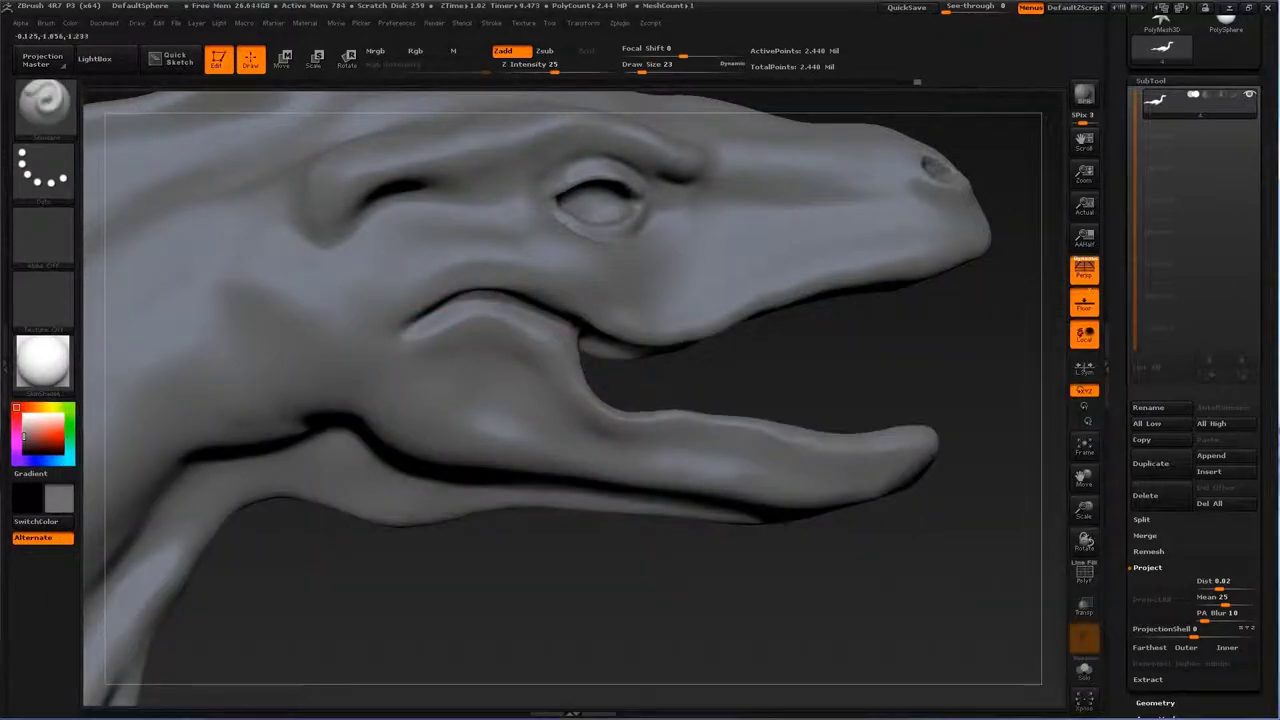
left_click_drag(392, 394, 420, 400)
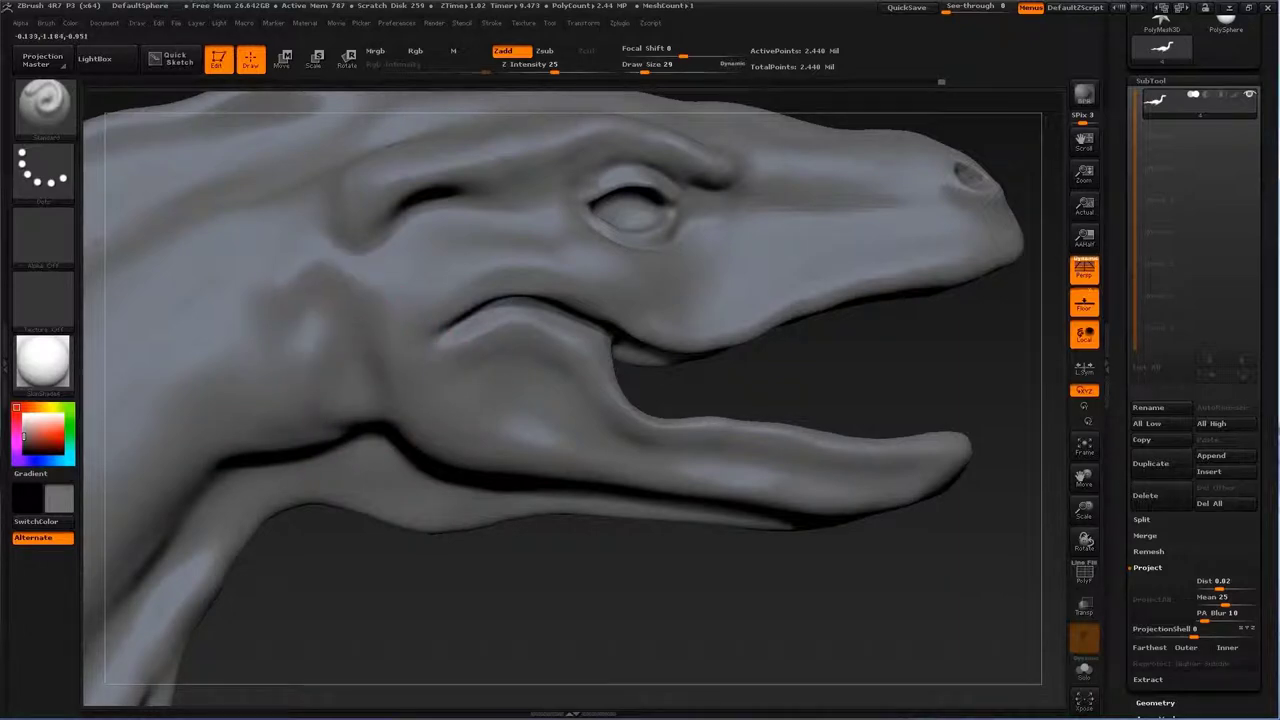
key("b")
key("s")
key("t")
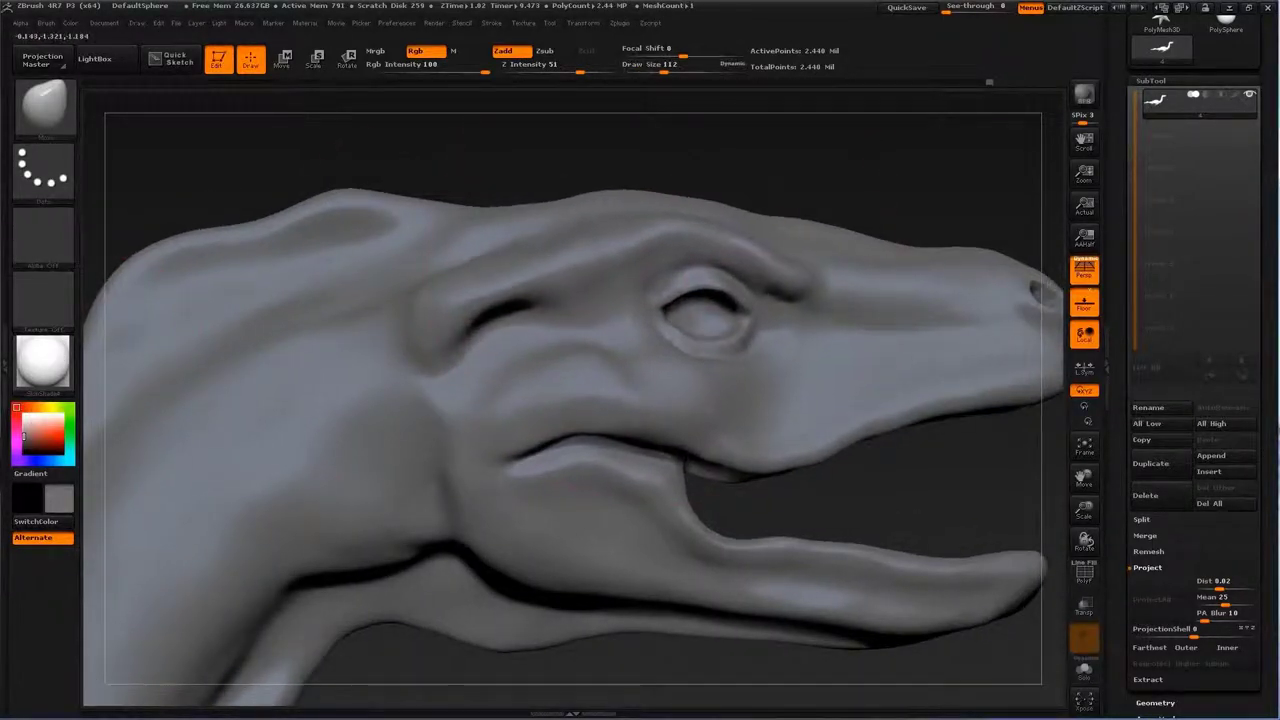
Step: Shrink the brush to 44, then pick a very small brush for fine eyelid and nostril lines
key("s")
left_click_drag(520, 285, 430, 345)
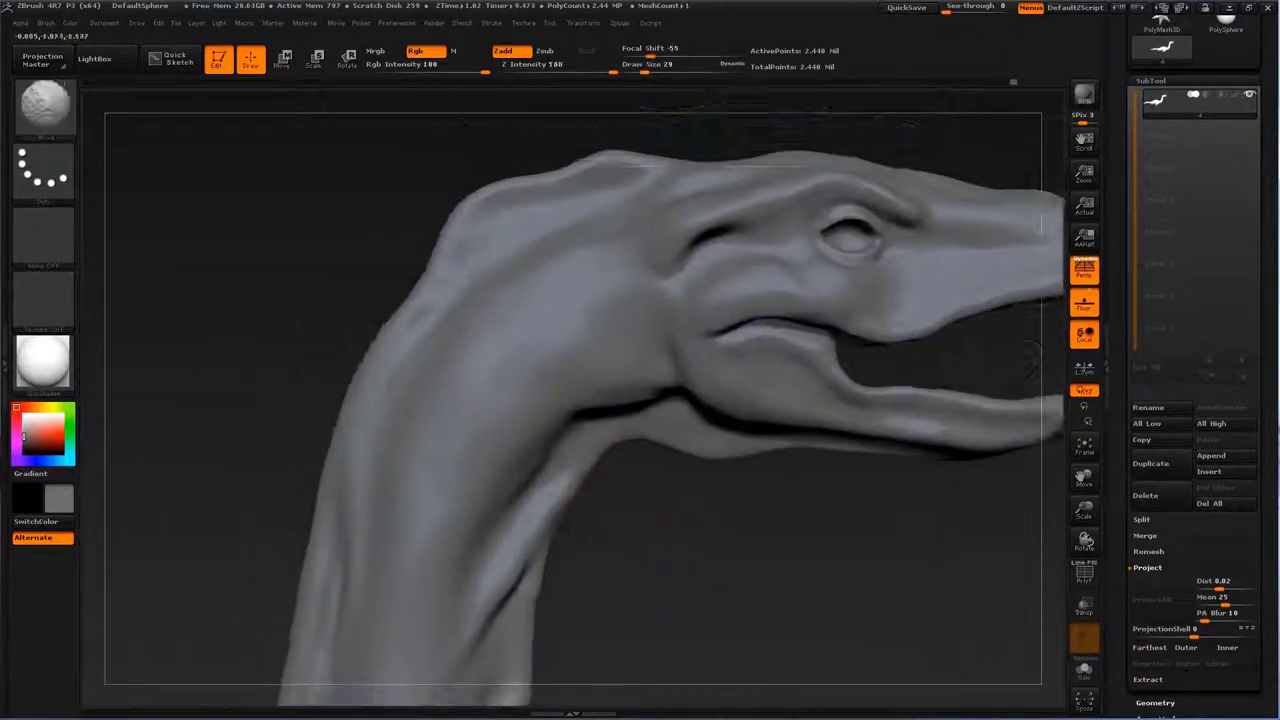
key("b")
left_click(748, 422)
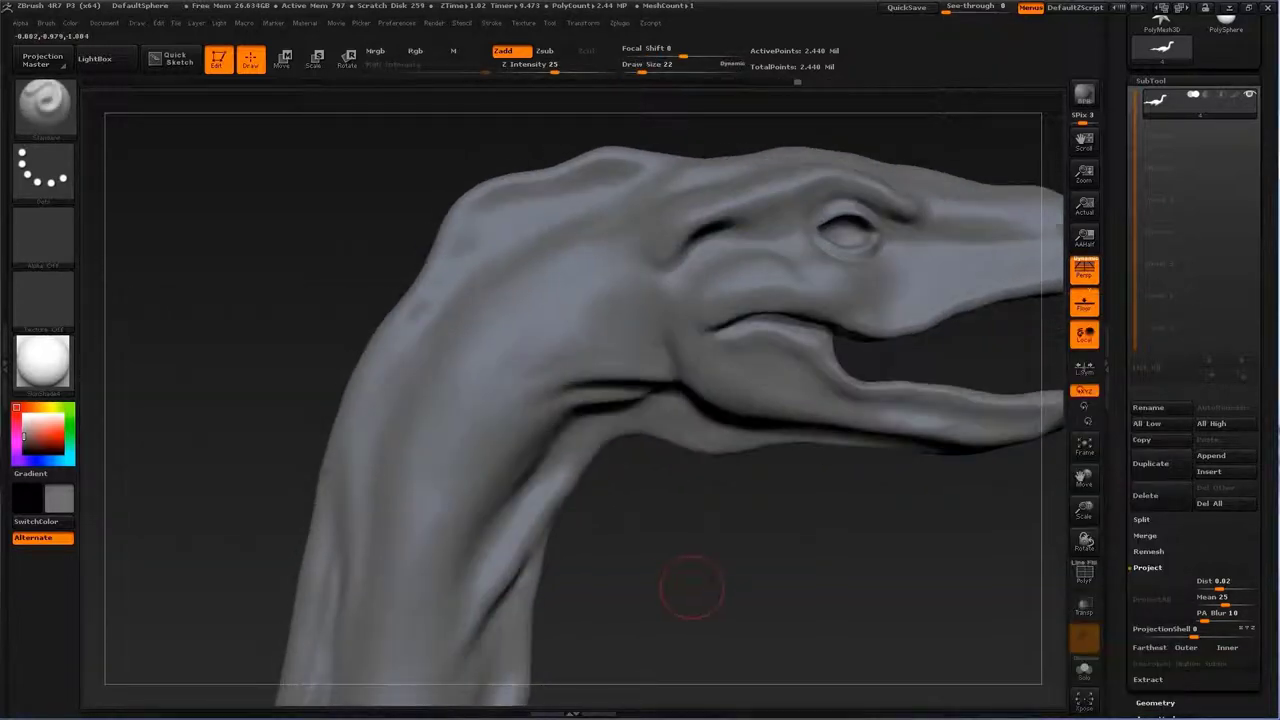
type("bsts8")
key("Return")
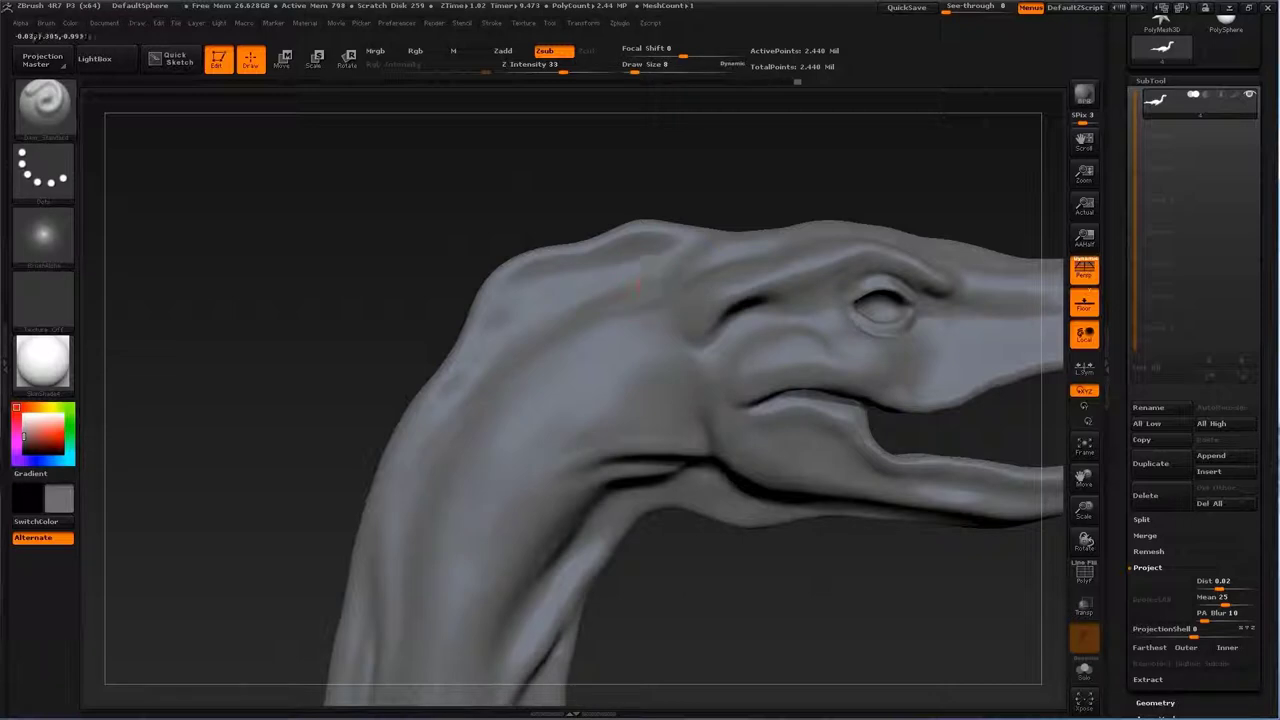
Step: Reframe toward the head, check the subdivision settings, and select the Standard brush at lower strength
type("u69")
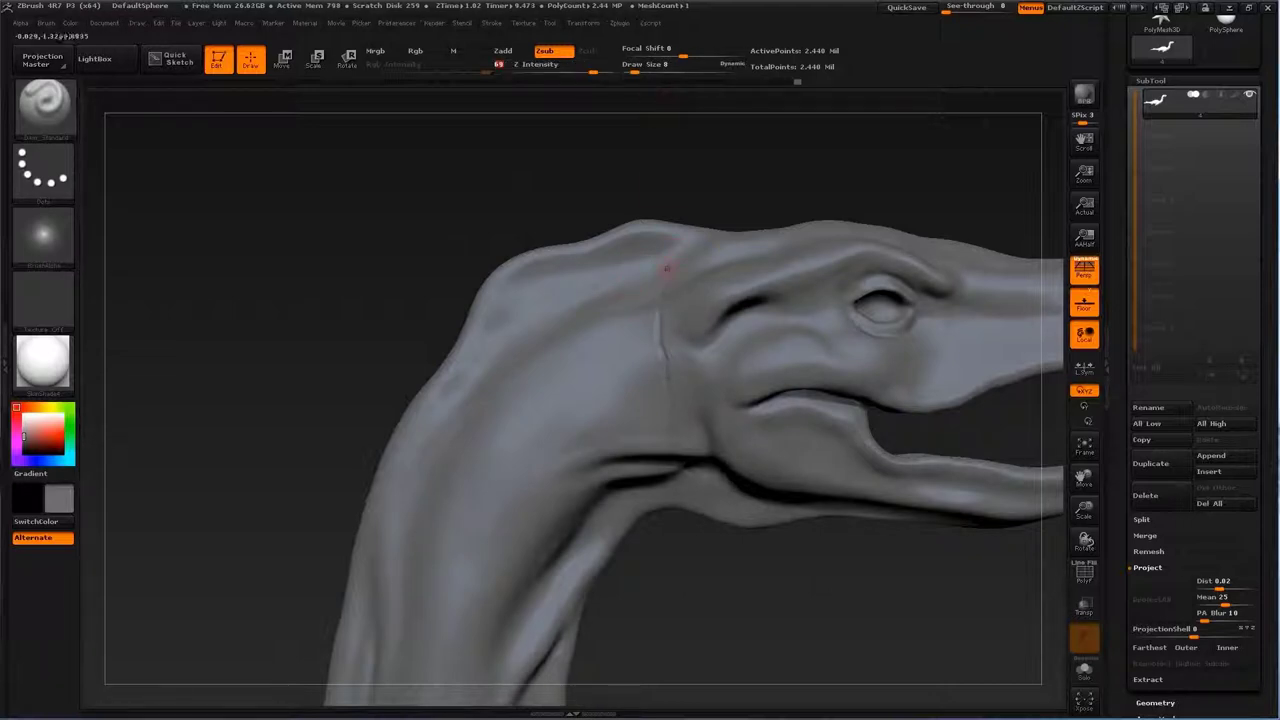
left_click_drag(450, 230, 565, 325)
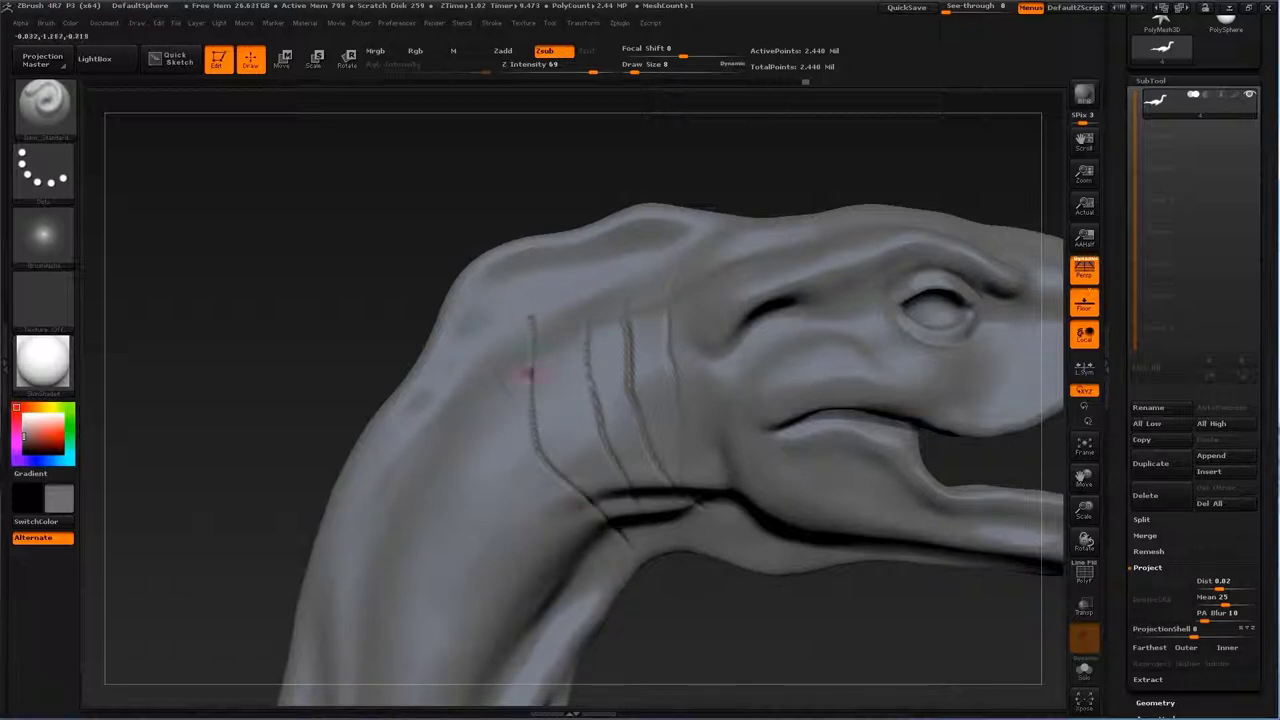
left_click_drag(663, 587, 491, 325)
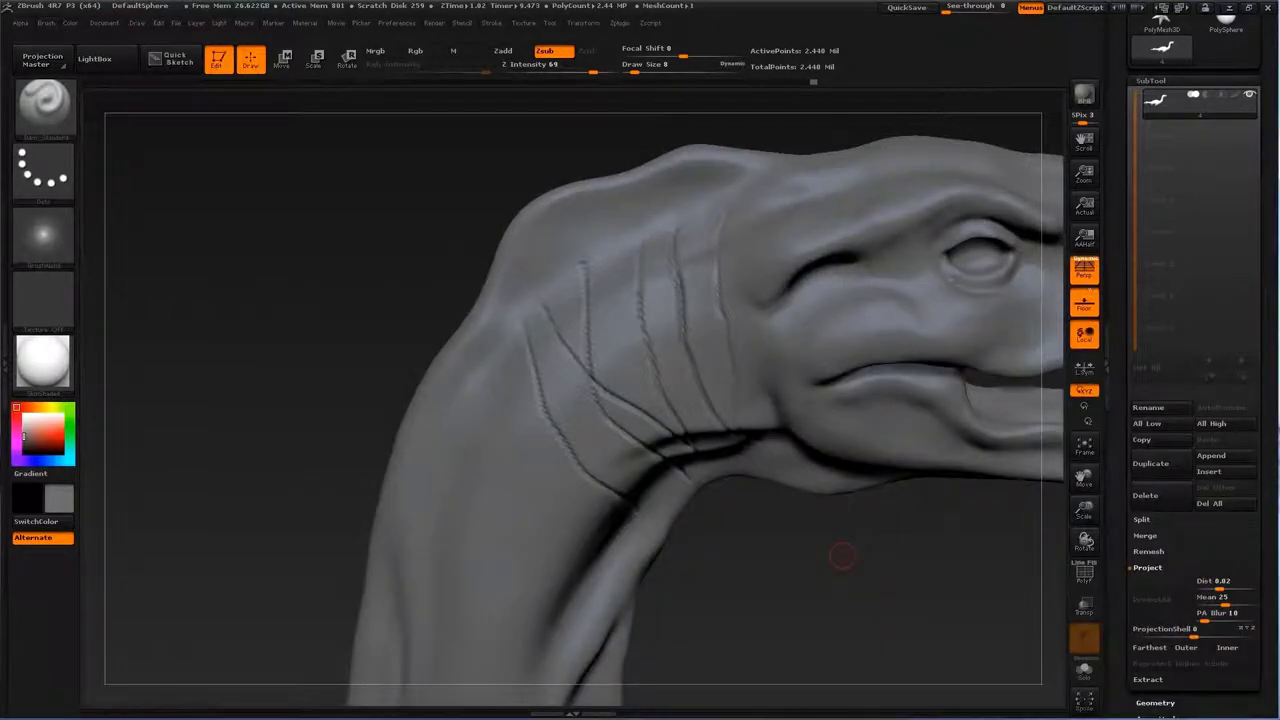
left_click(1155, 702)
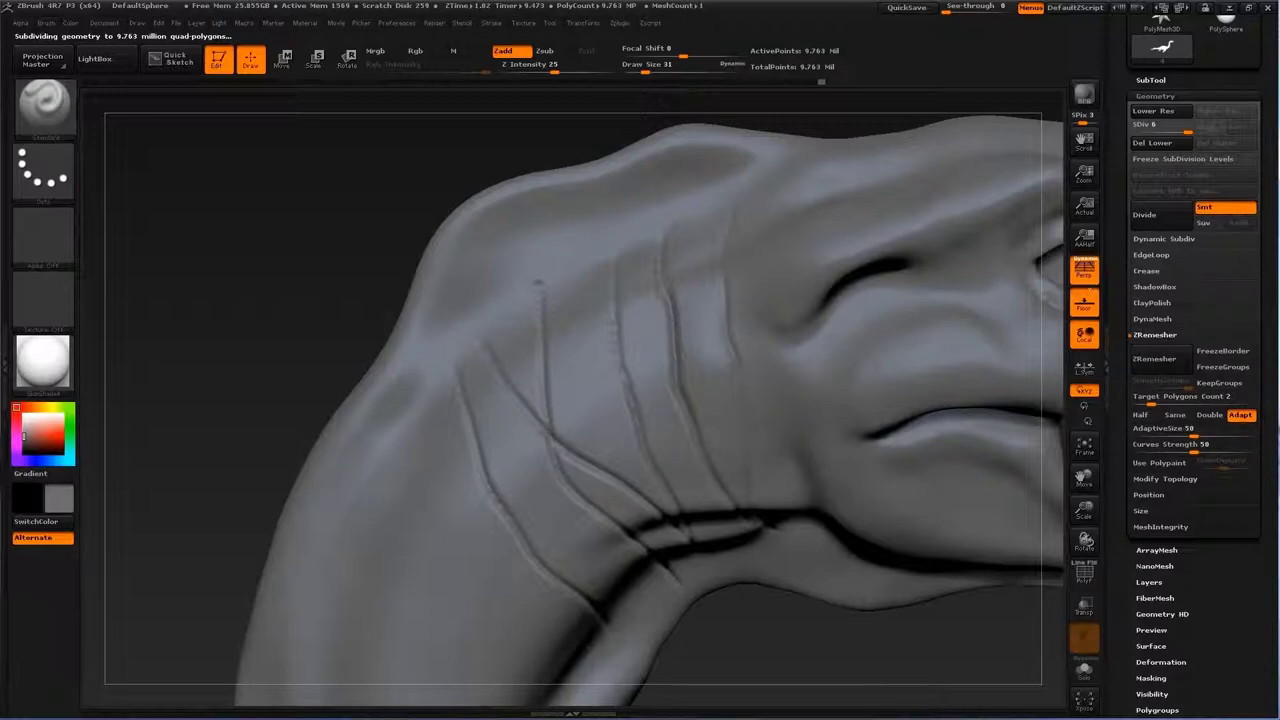
key("b")
key("s")
key("t")
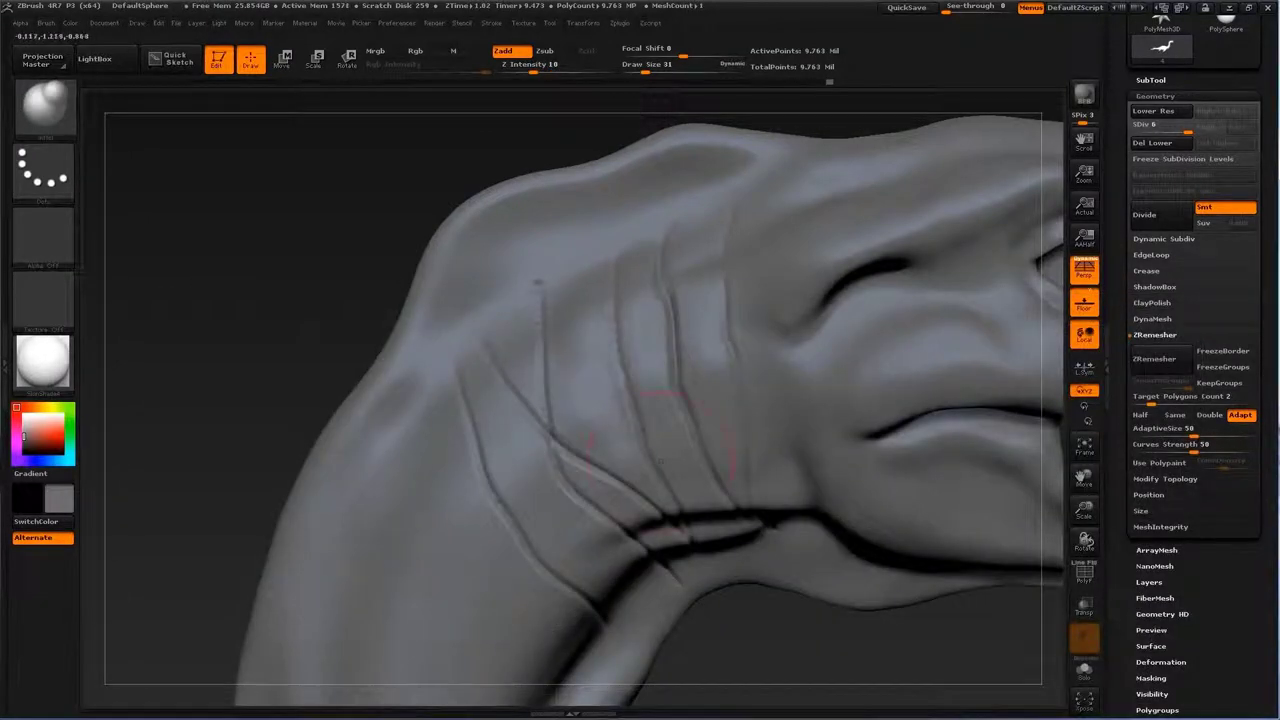
Step: Carve wrinkle creases across the neck near the shoulder with Dam_Standard
key("b")
key("d")
key("s")
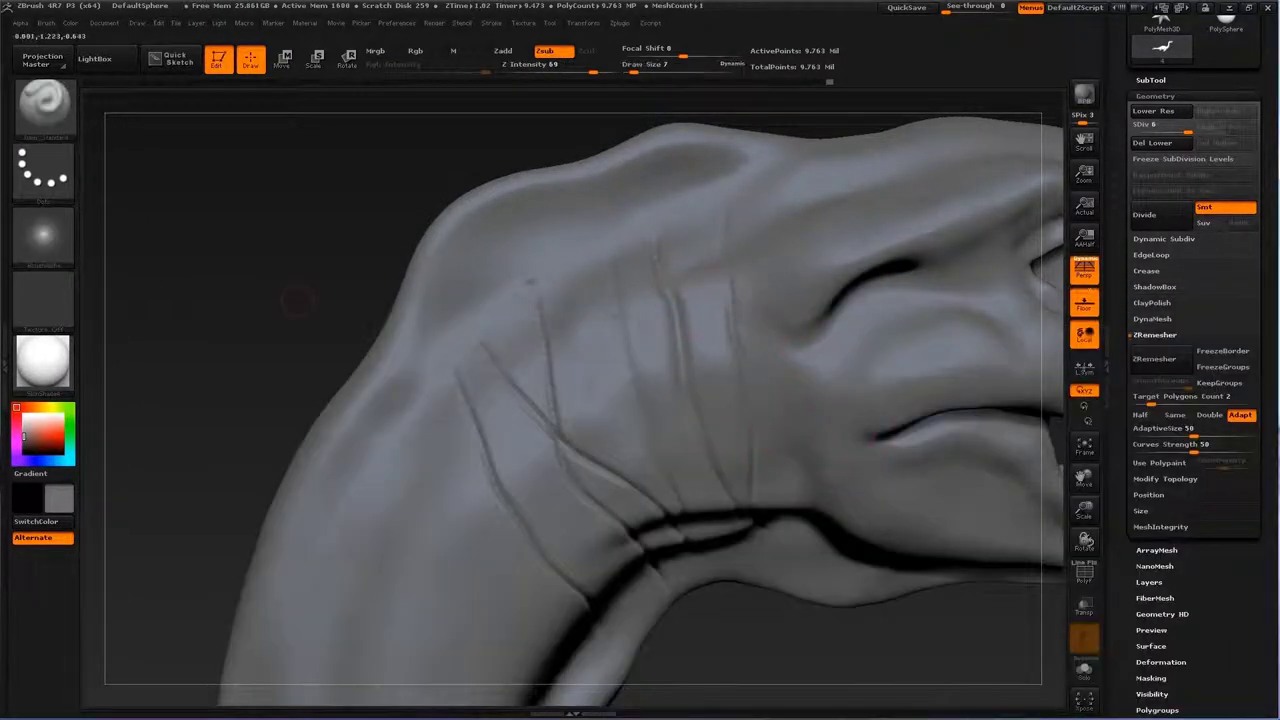
left_click_drag(298, 300, 715, 230)
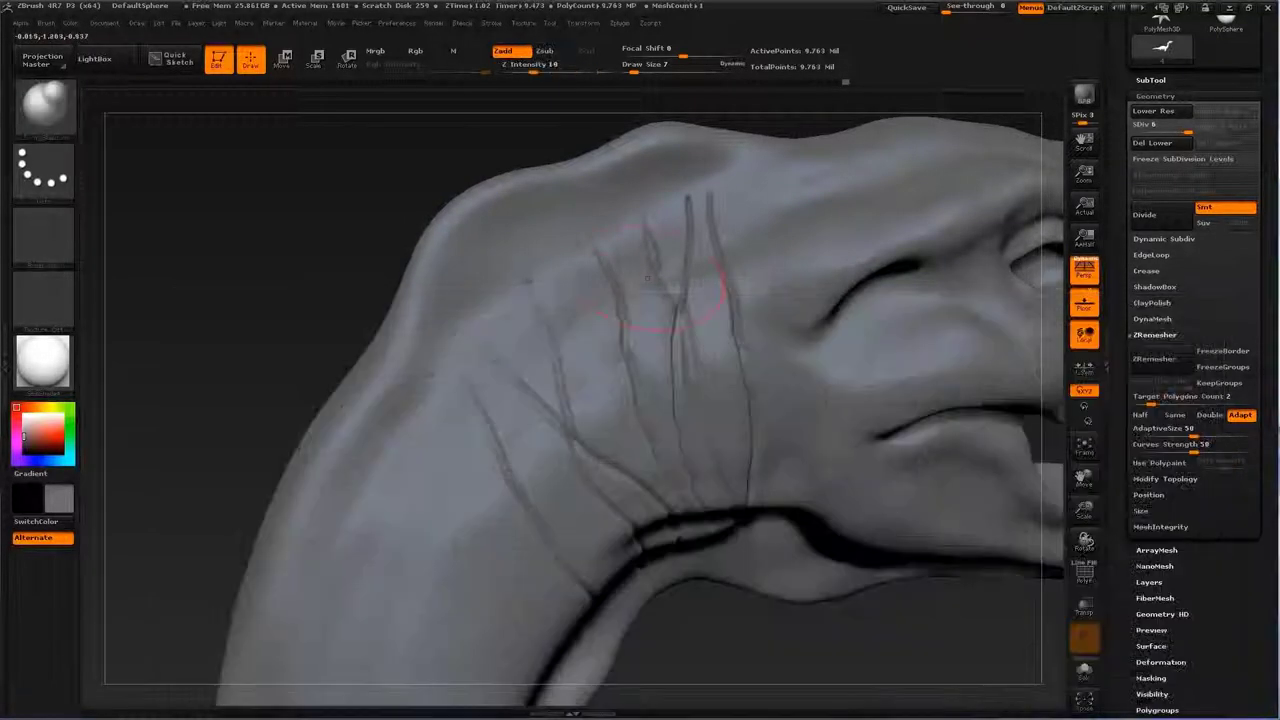
Step: Puff up the skin between the creases with the Inflat brush at size 17
key("b")
key("i")
key("n")
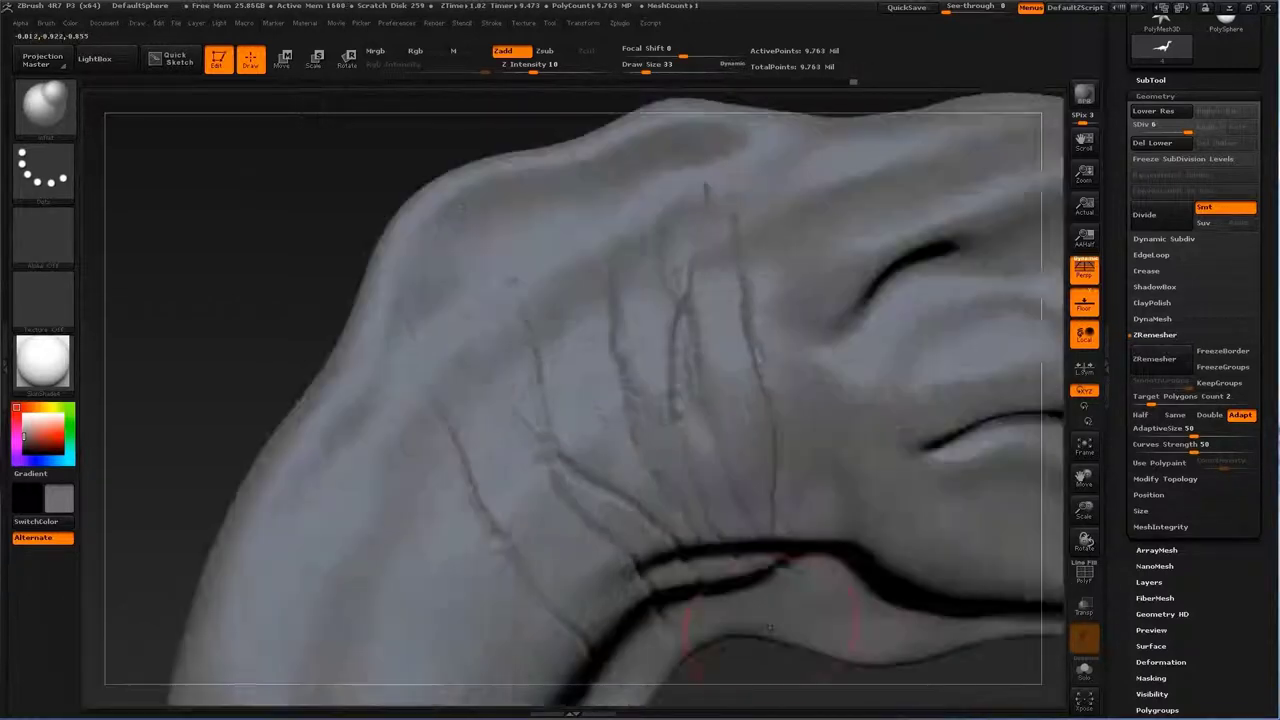
key("s")
left_click(672, 410)
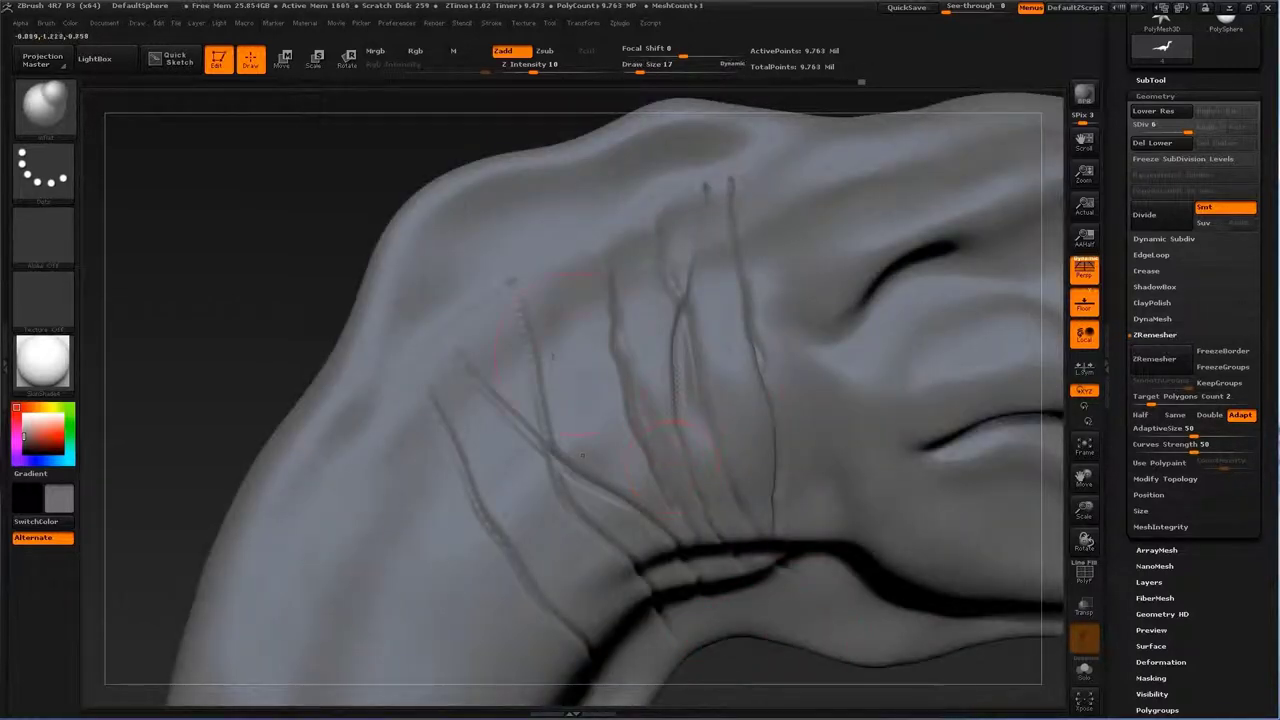
left_click_drag(556, 400, 634, 468)
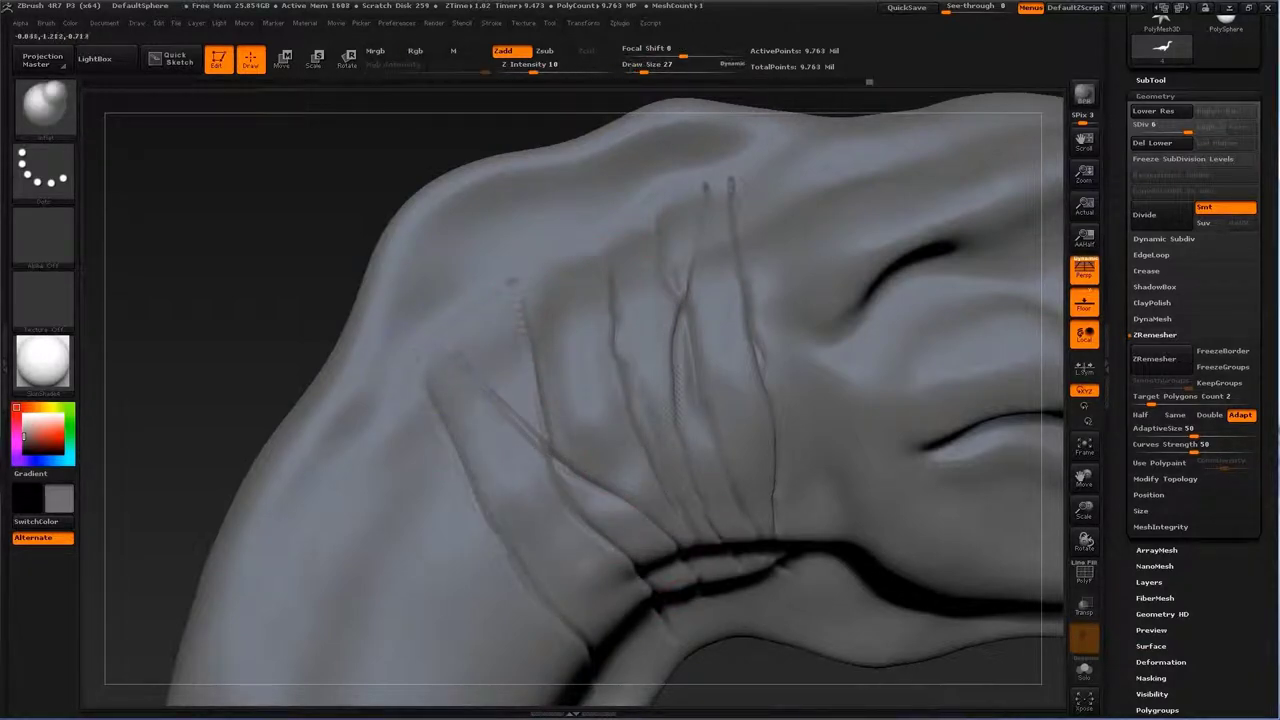
mouse_move(512, 282)
right_mouse_down("alt")
mouse_move(737, 490)
mouse_move(837, 480)
mouse_move(370, 382)
mouse_move(777, 272)
mouse_move(620, 330)
right_mouse_up("alt")
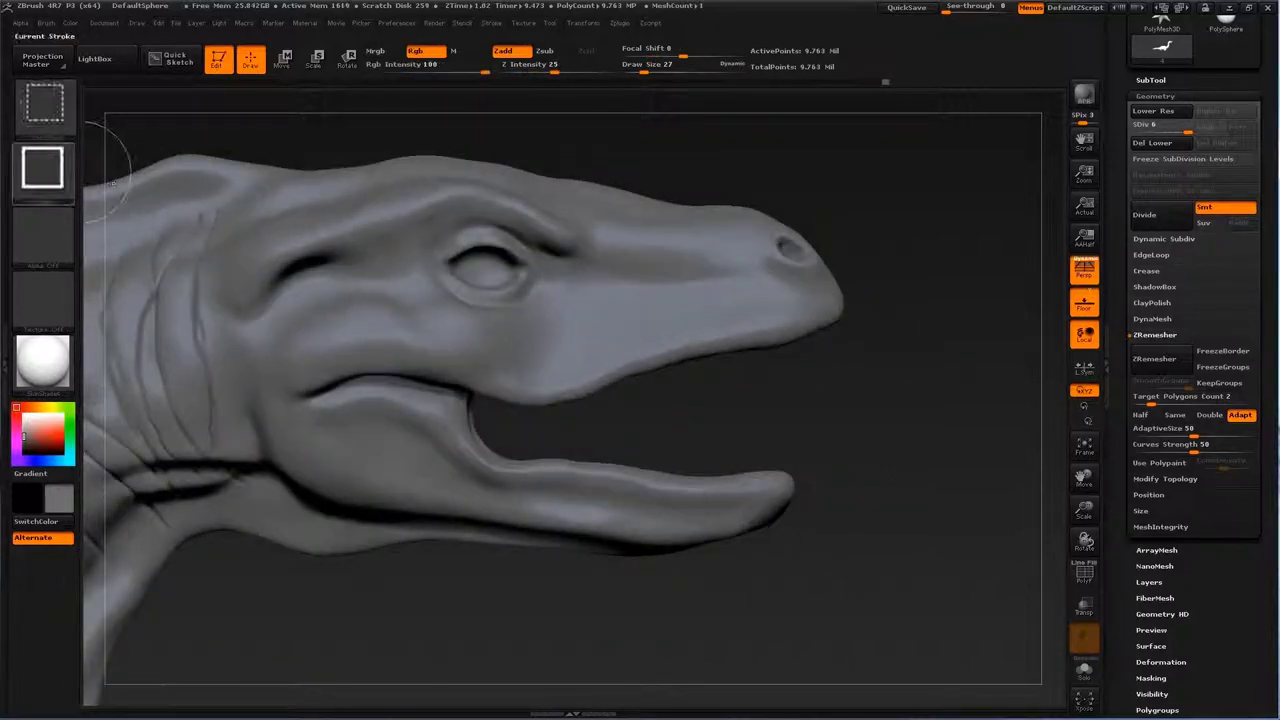
Step: Lasso-hide everything except the snout area around the eye
left_click(44, 170, "ctrl+shift")
left_click(251, 180)
mouse_move(440, 340)
left_mouse_down("ctrl+shift")
mouse_move(790, 185)
mouse_move(614, 543)
left_mouse_up("ctrl+shift")
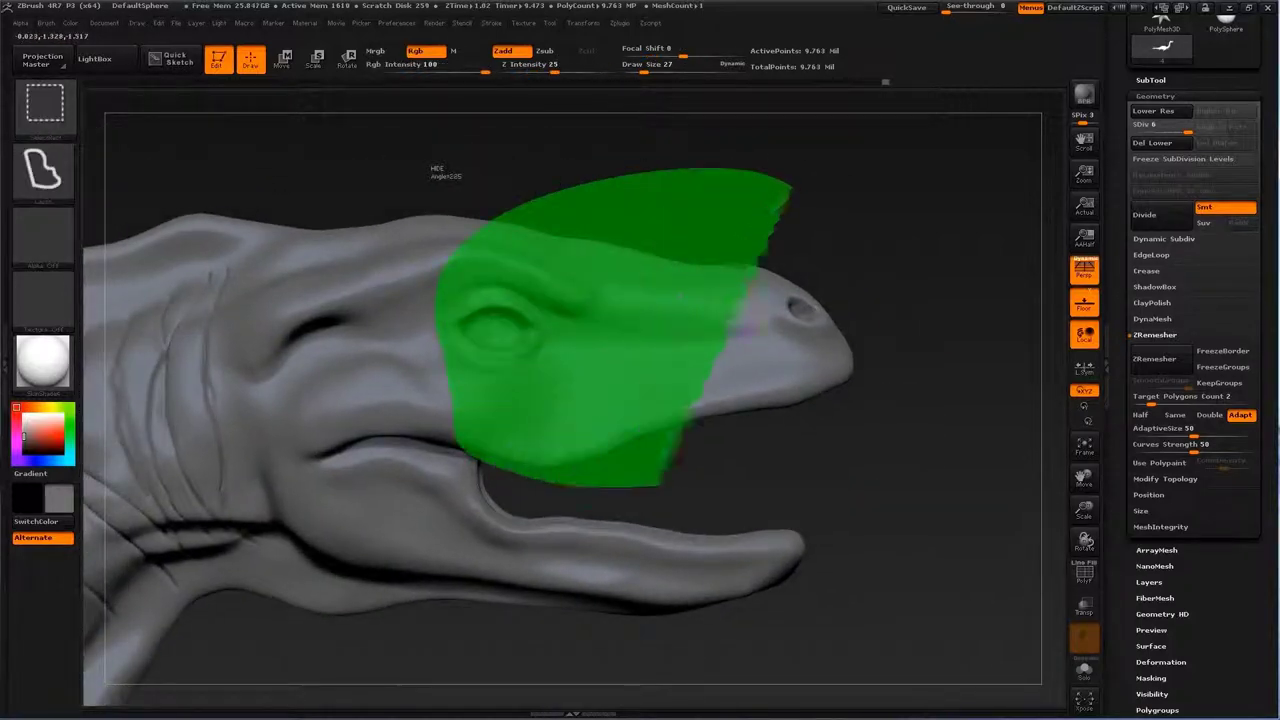
left_click_drag(950, 480, 860, 340)
left_click_drag(910, 380, 470, 463)
Step: Carve a crease along the snout and add textured ridges along the jaw rim
left_click_drag(650, 420, 790, 395)
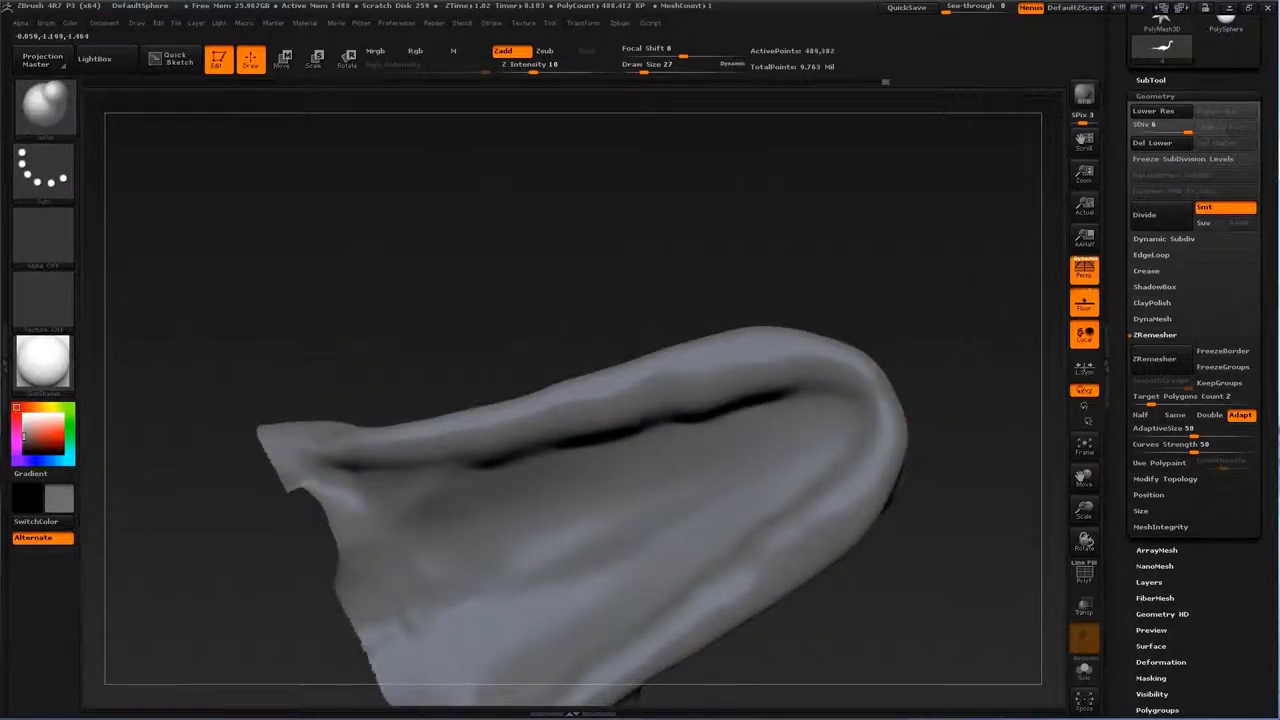
key("b")
left_click(514, 388)
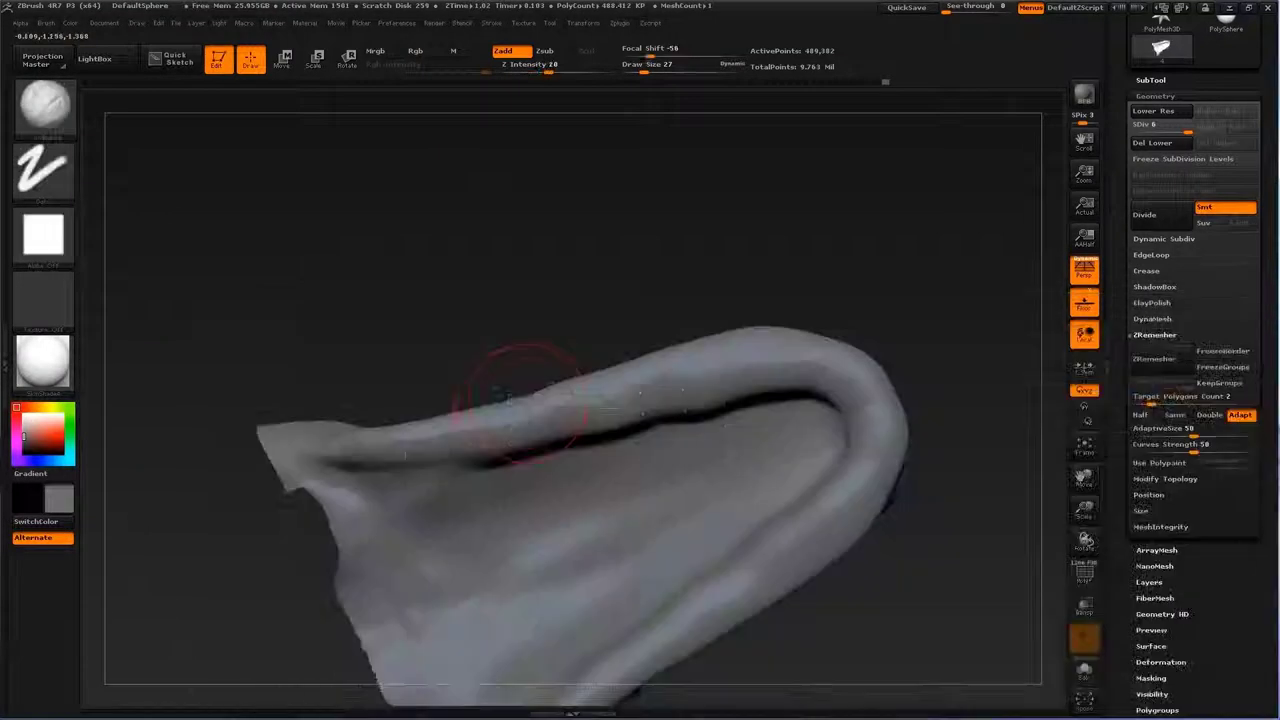
mouse_move(585, 700)
left_mouse_down()
mouse_move(722, 620)
mouse_move(850, 500)
left_mouse_up()
left_click_drag(930, 450, 940, 500)
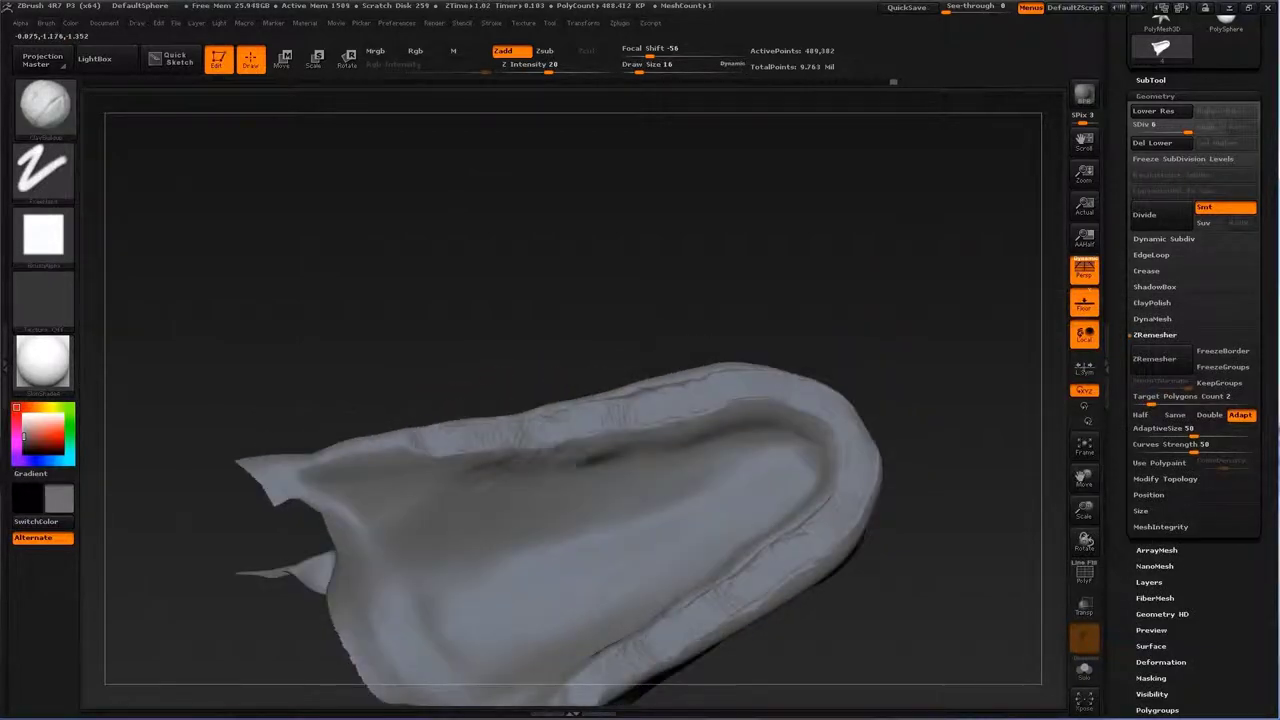
left_click_drag(757, 421, 735, 425)
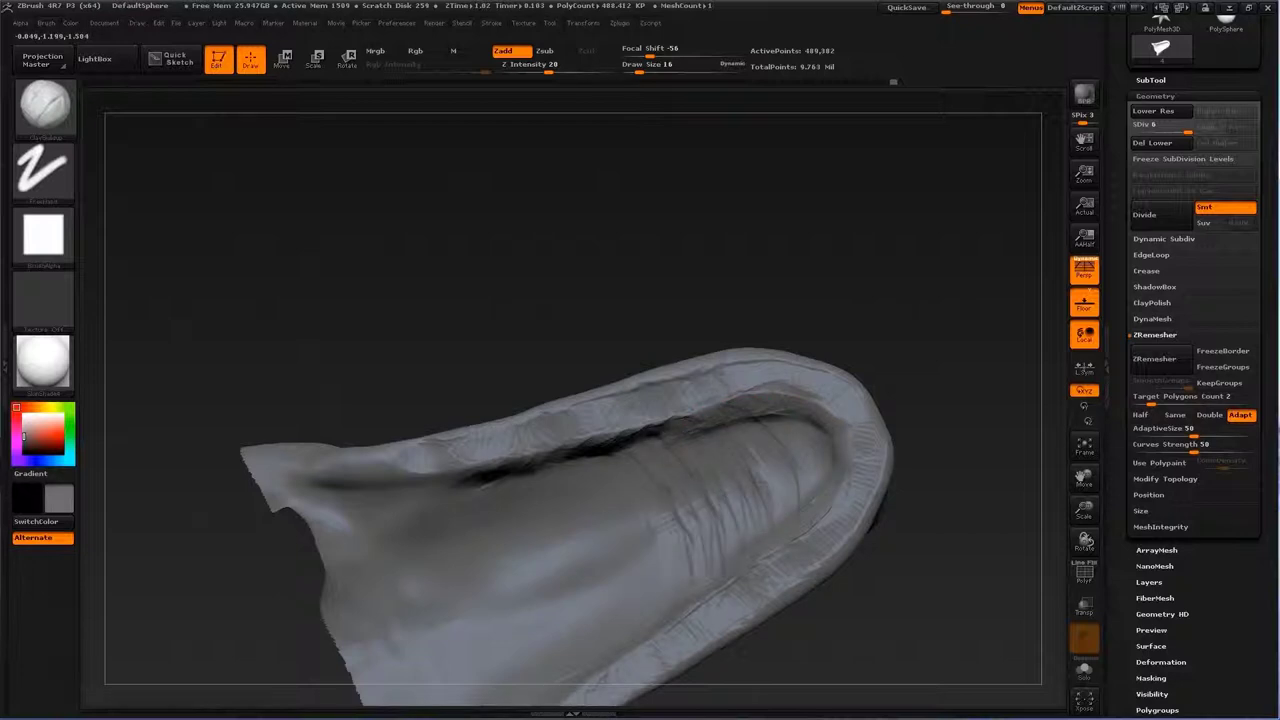
Step: Switch between the Standard and ClayBuildup brushes and enlarge the brush to size 13
key("b")
key("s")
key("t")
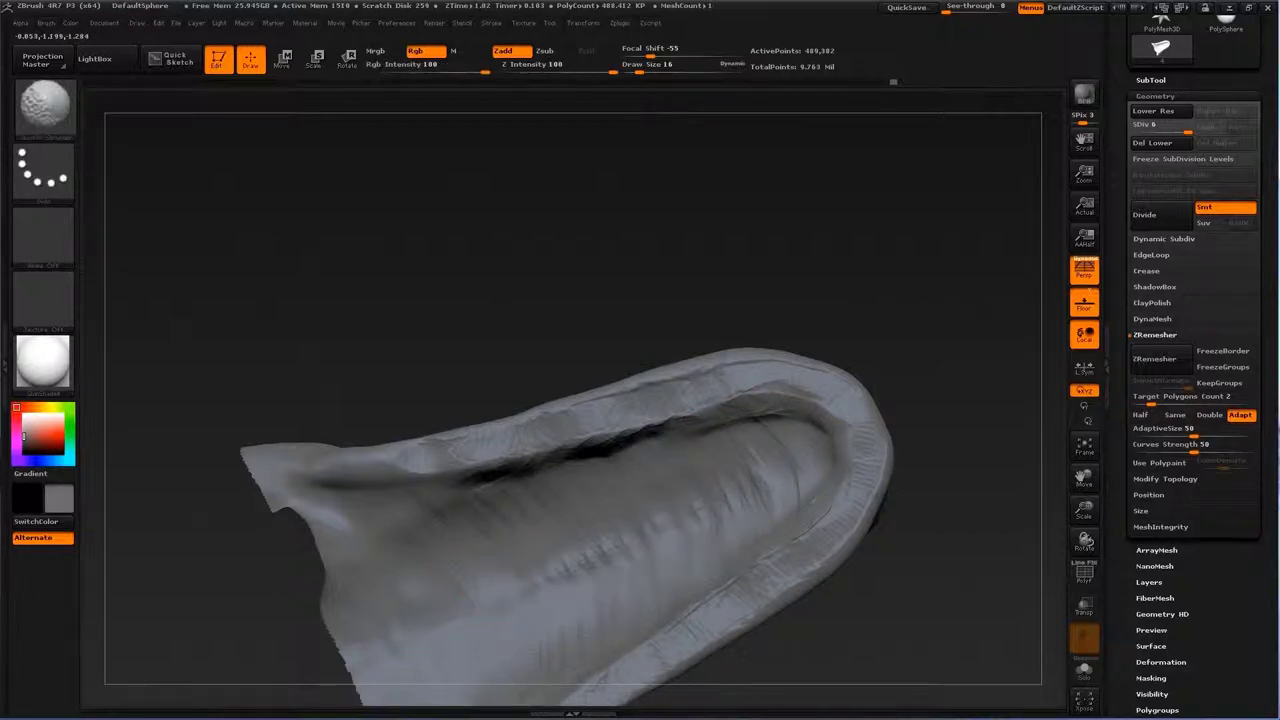
key("b")
key("c")
key("b")
mouse_move(810, 532)
left_mouse_down()
mouse_move(666, 514)
mouse_move(585, 550)
mouse_move(686, 550)
left_mouse_up()
key("b")
key("s")
key("t")
key("bracketright")
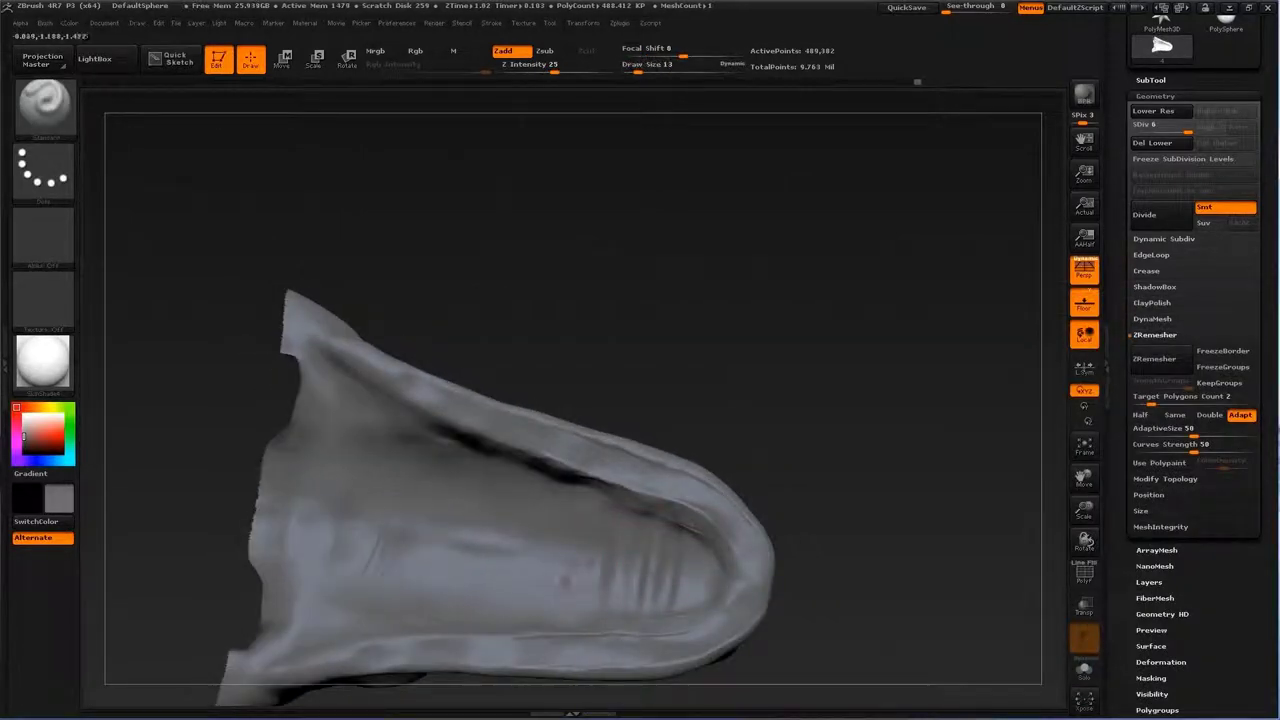
Step: Switch to Dam_Standard and zoom in on the jaw piece's ridge and hole
left_click_drag(500, 560, 530, 575)
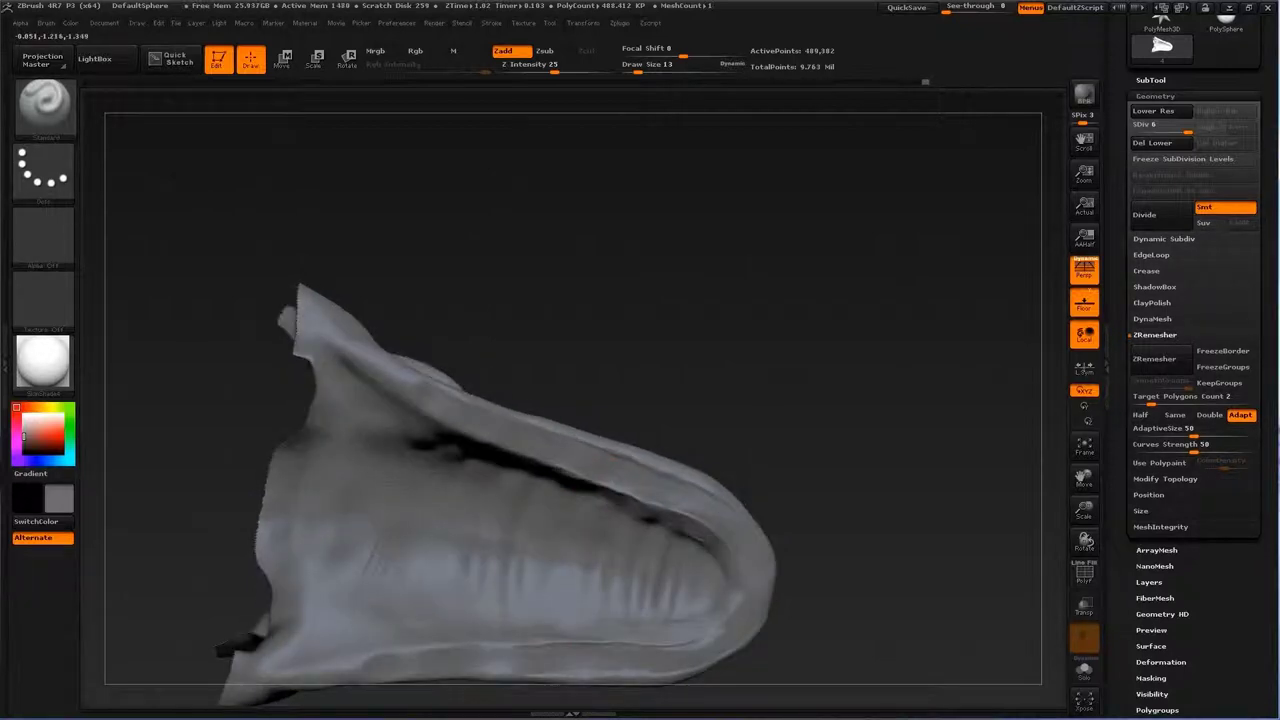
left_click_drag(860, 560, 880, 570)
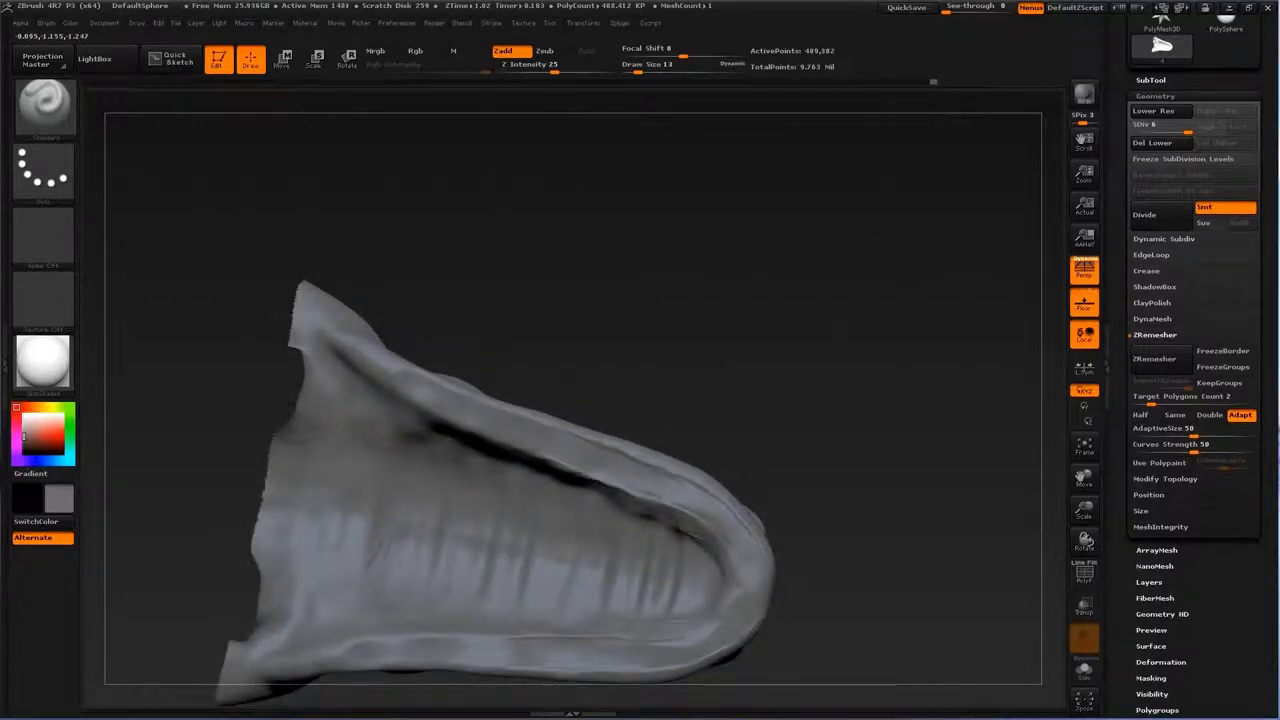
left_click_drag(760, 540, 700, 500)
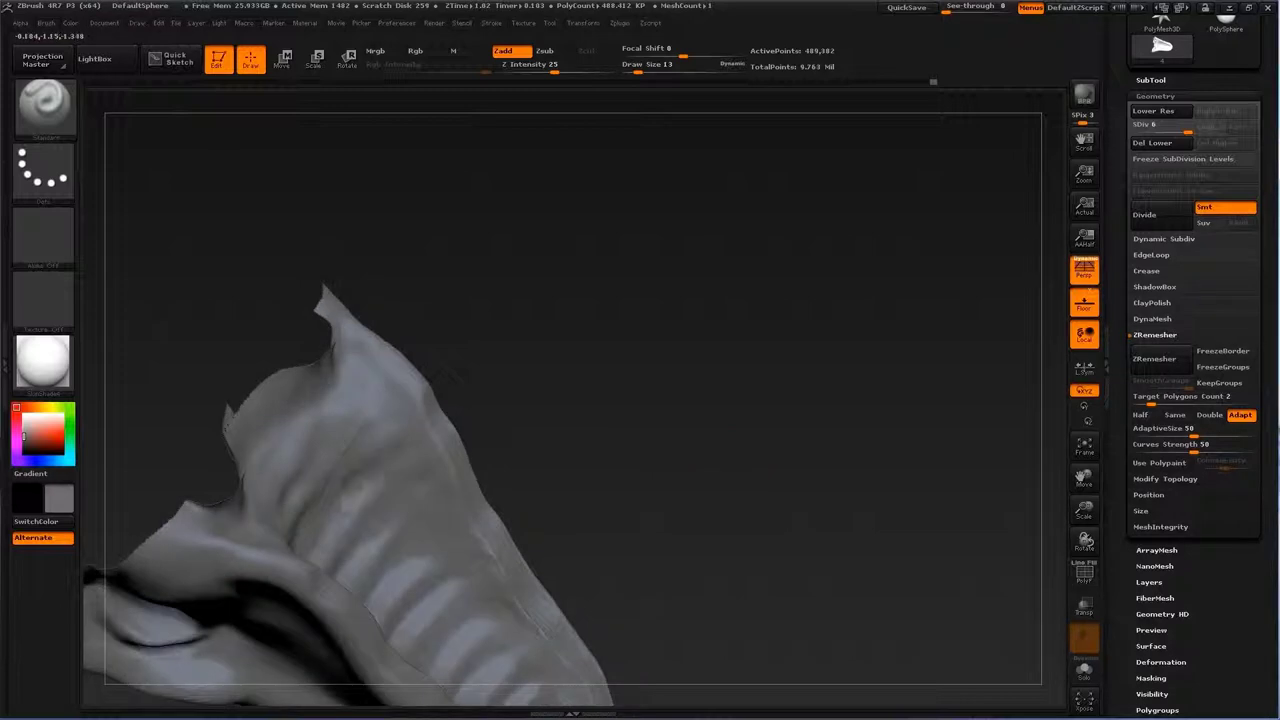
mouse_move(368, 552)
left_mouse_down()
mouse_move(500, 460)
mouse_move(458, 460)
left_mouse_up()
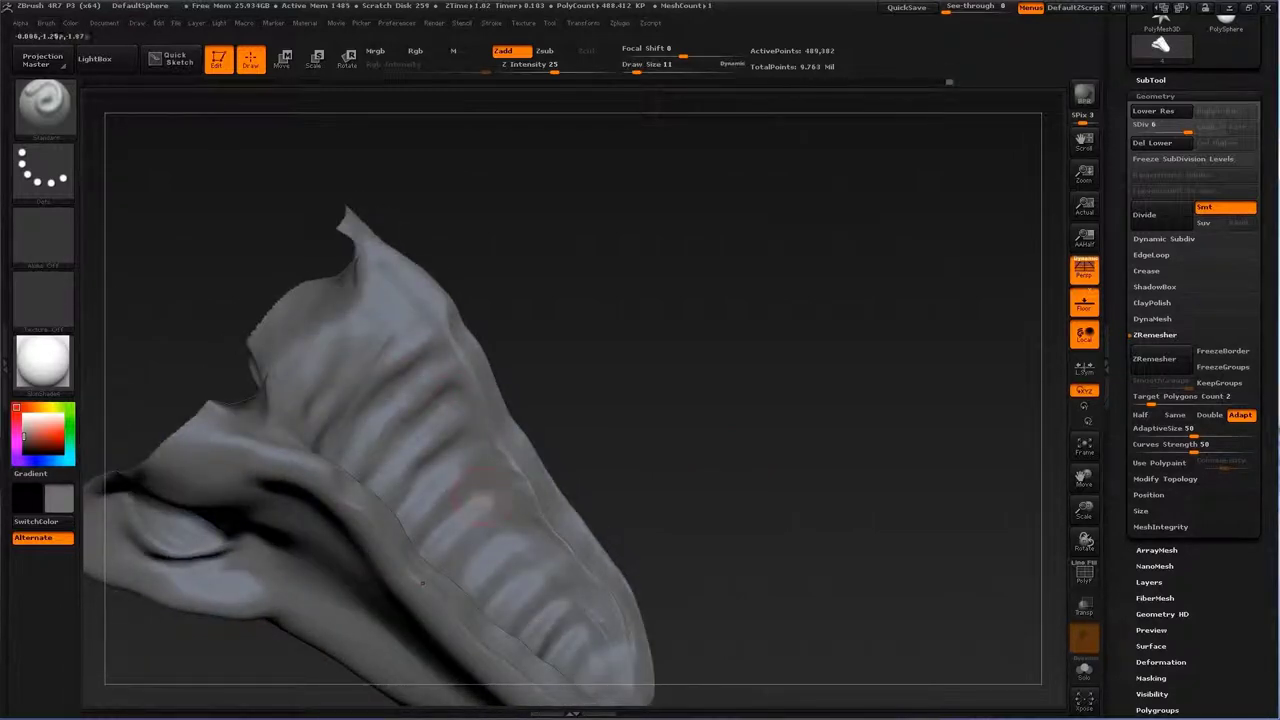
left_click_drag(560, 470, 514, 422)
key("b")
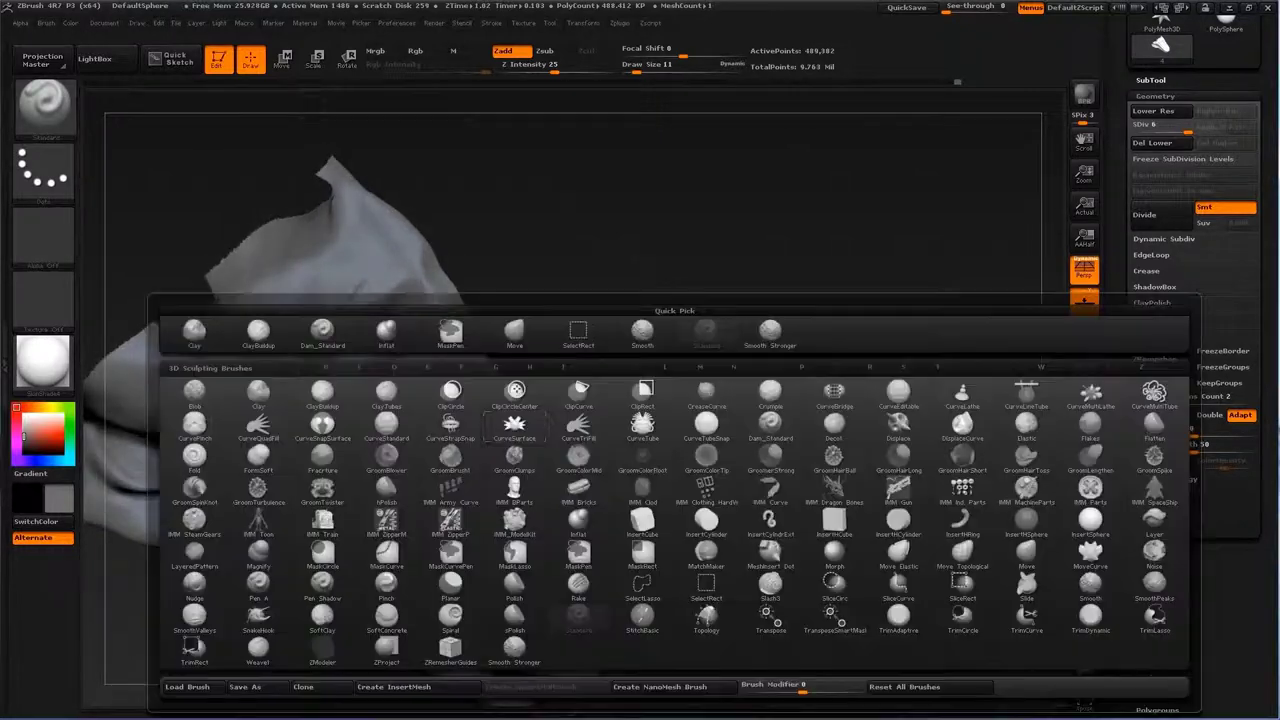
key("d")
key("s")
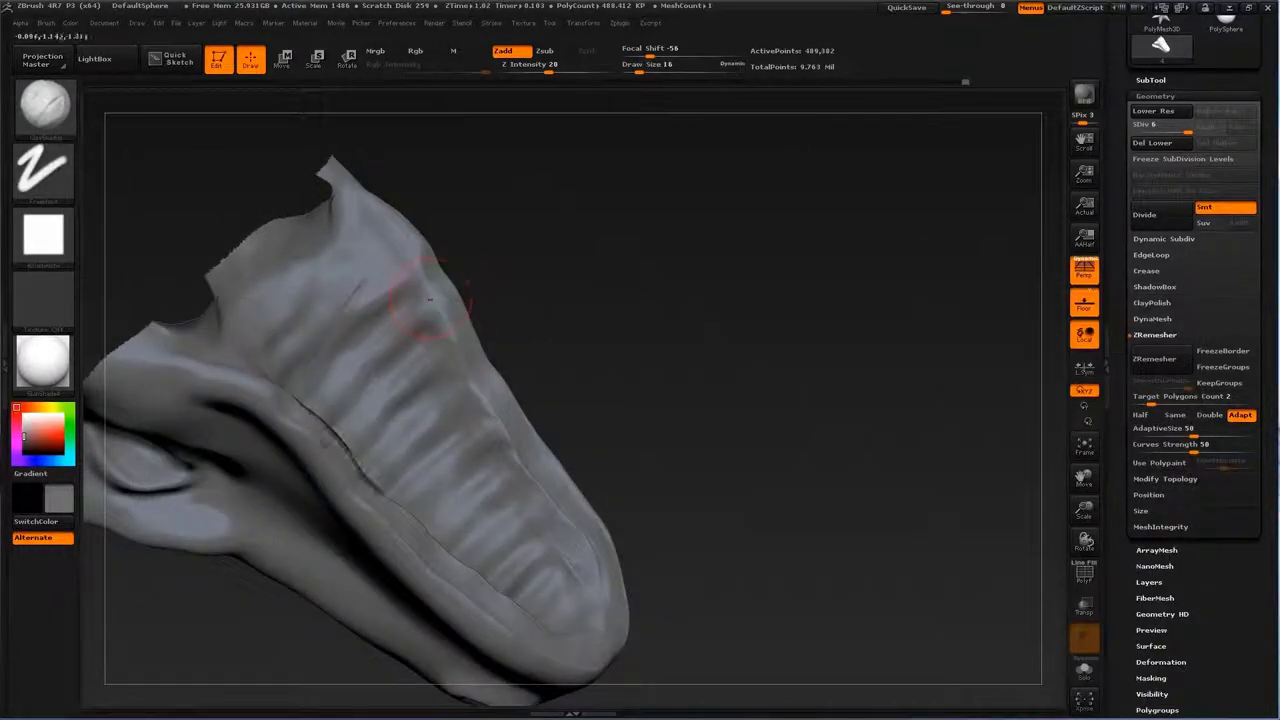
left_click_drag(572, 543, 705, 510)
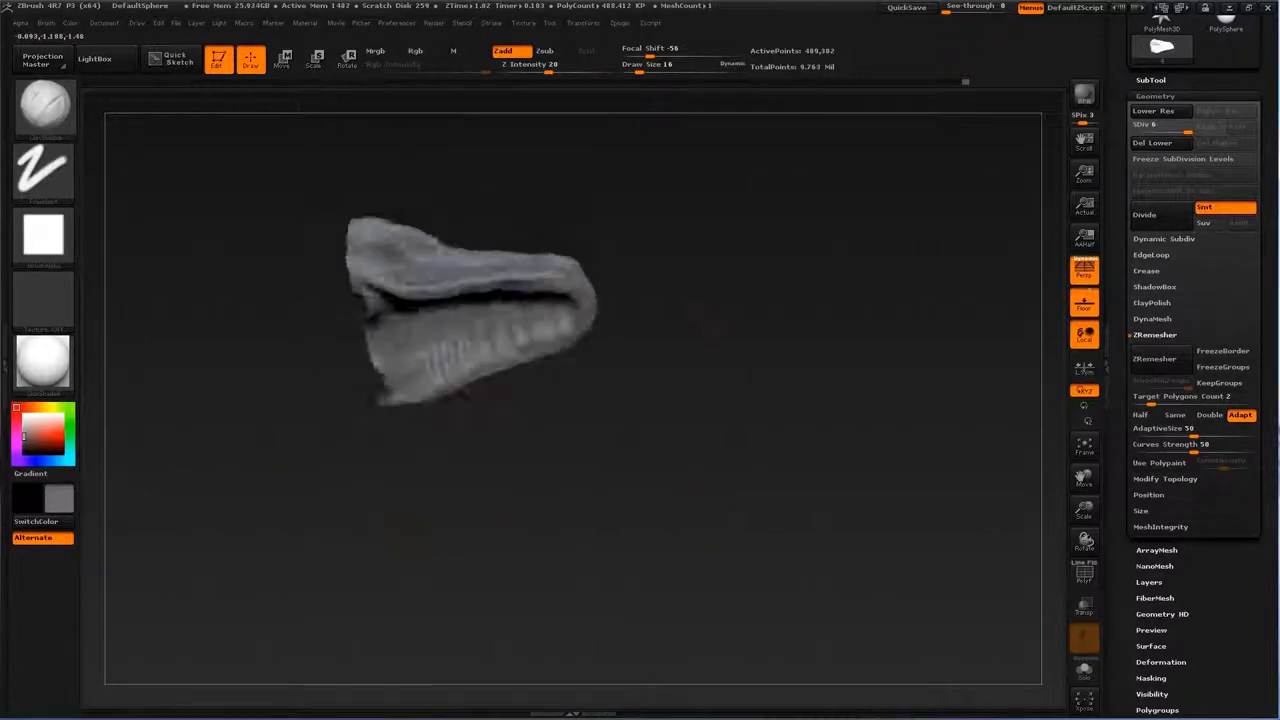
left_click_drag(703, 509, 700, 432)
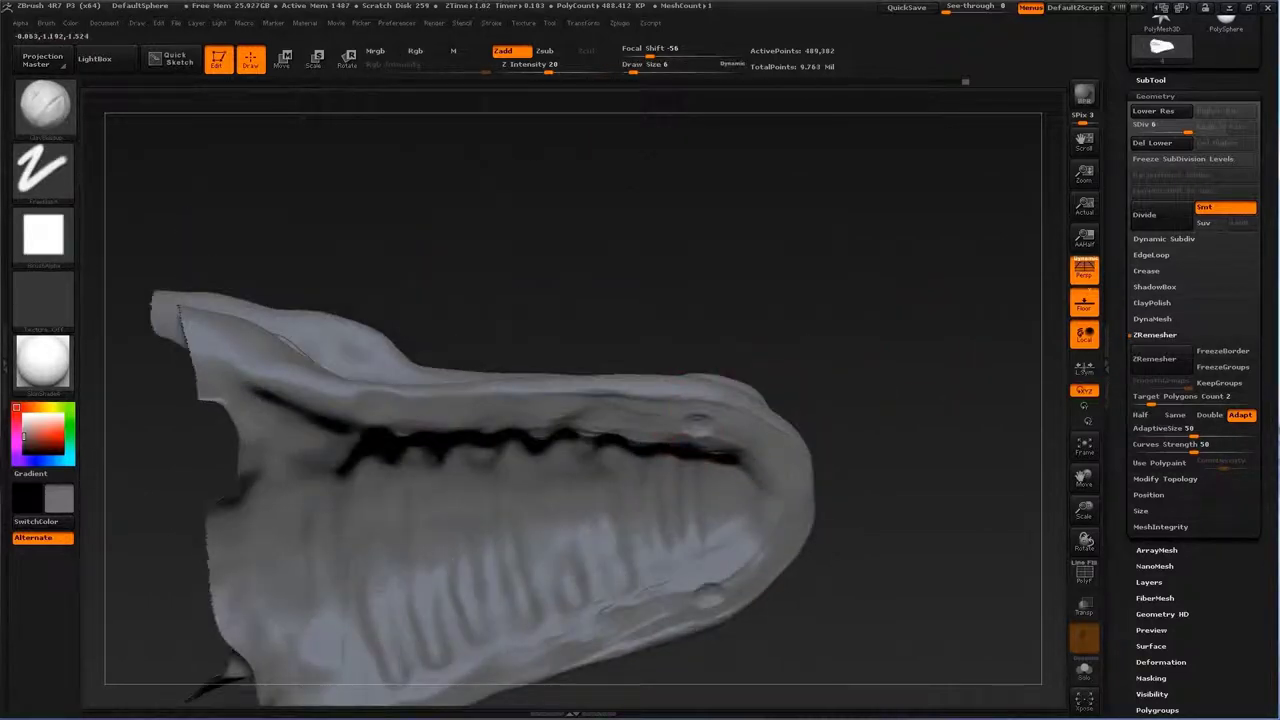
left_click_drag(694, 410, 690, 415)
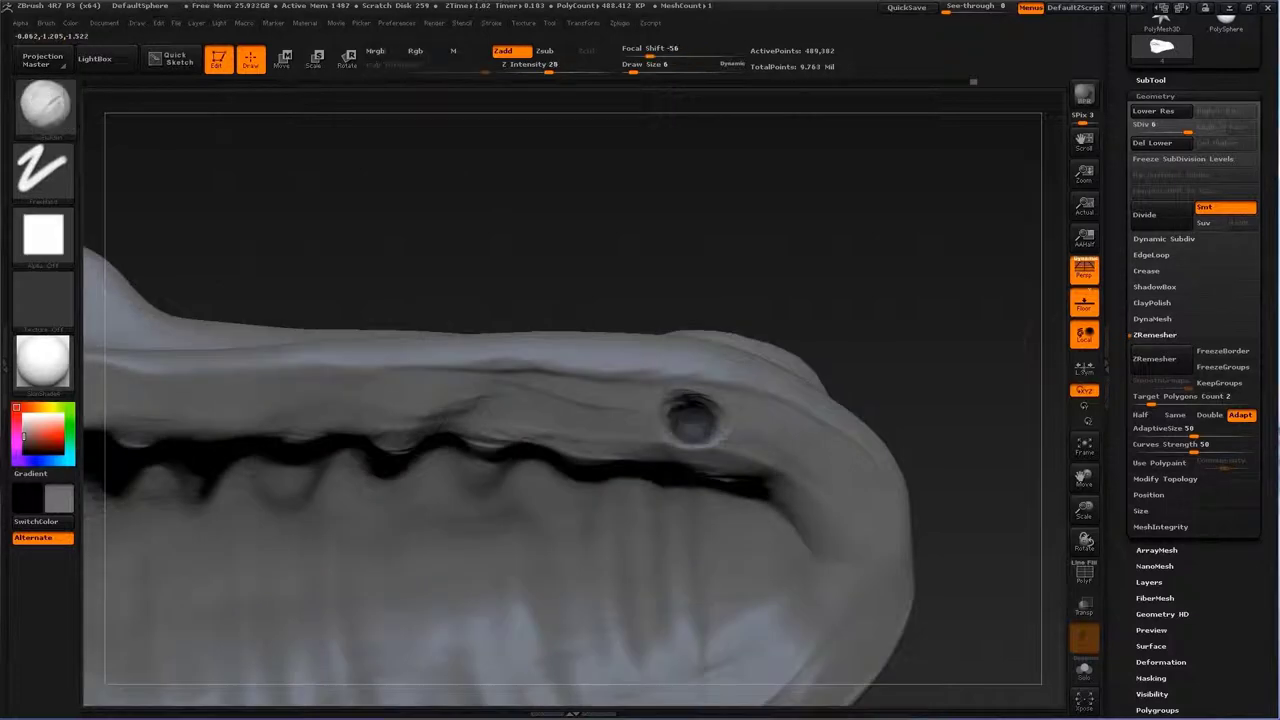
Step: Extract a shell from the masked mouth-corner hole and accept it as a new piece
left_click(1155, 95)
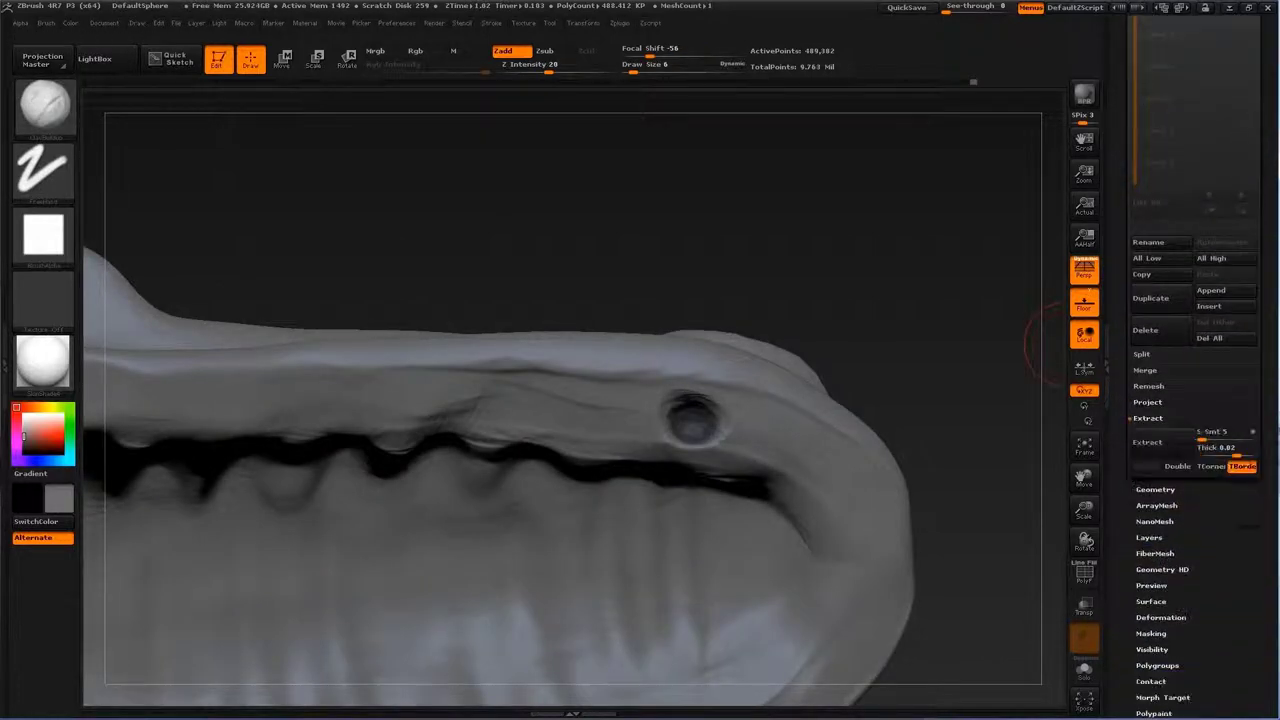
left_click(1147, 442)
left_click(1145, 466)
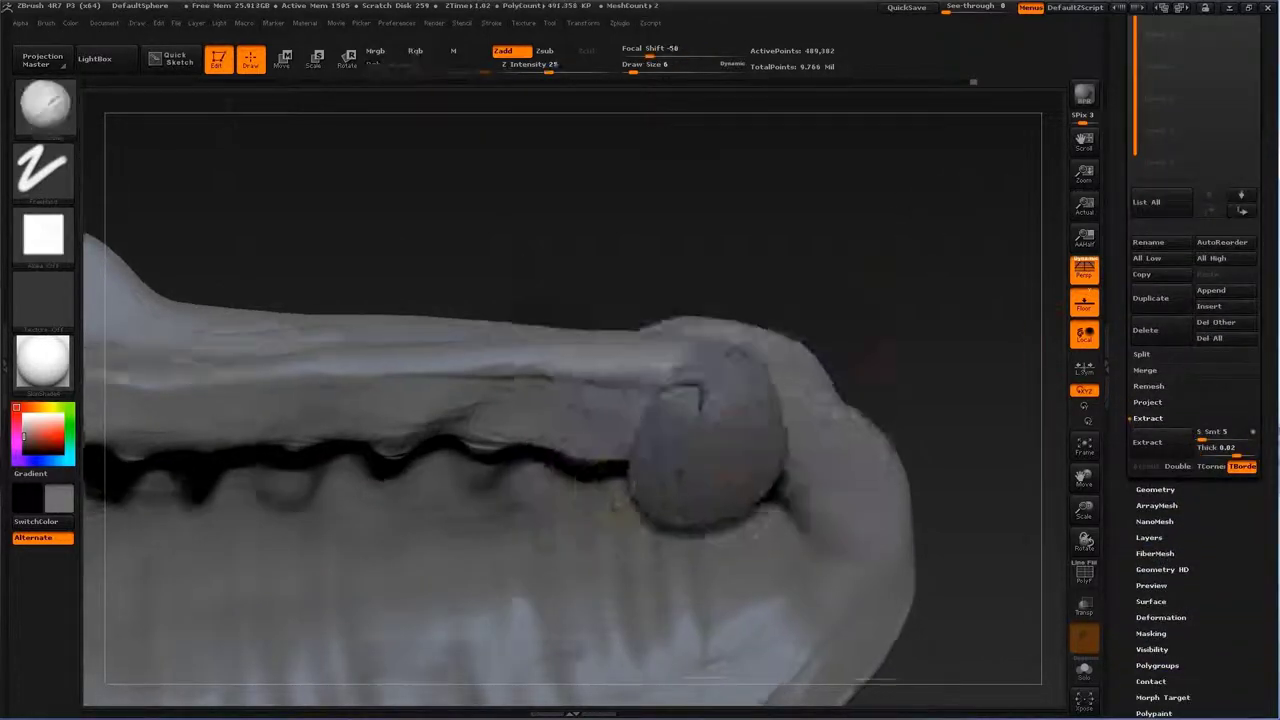
mouse_move(990, 330)
left_mouse_down()
mouse_move(938, 235)
mouse_move(650, 410)
left_mouse_up()
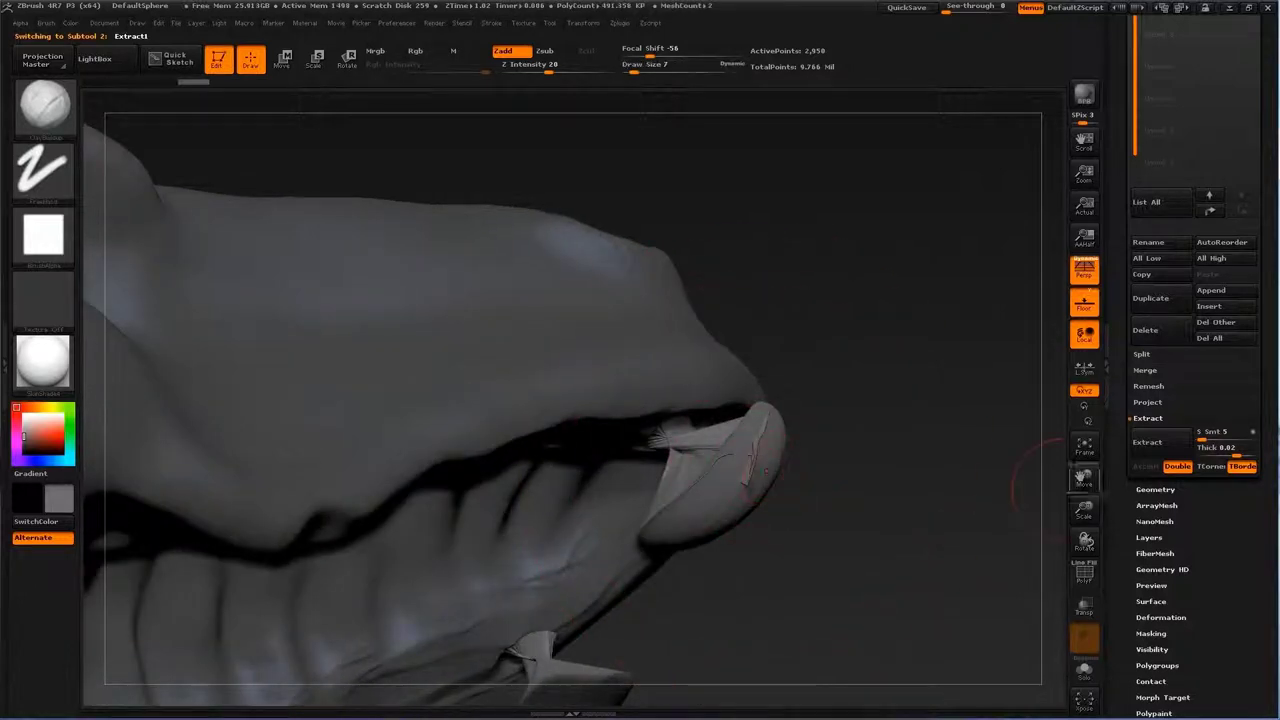
Step: DynaMesh the extracted piece at resolution 1136
left_click(1155, 489)
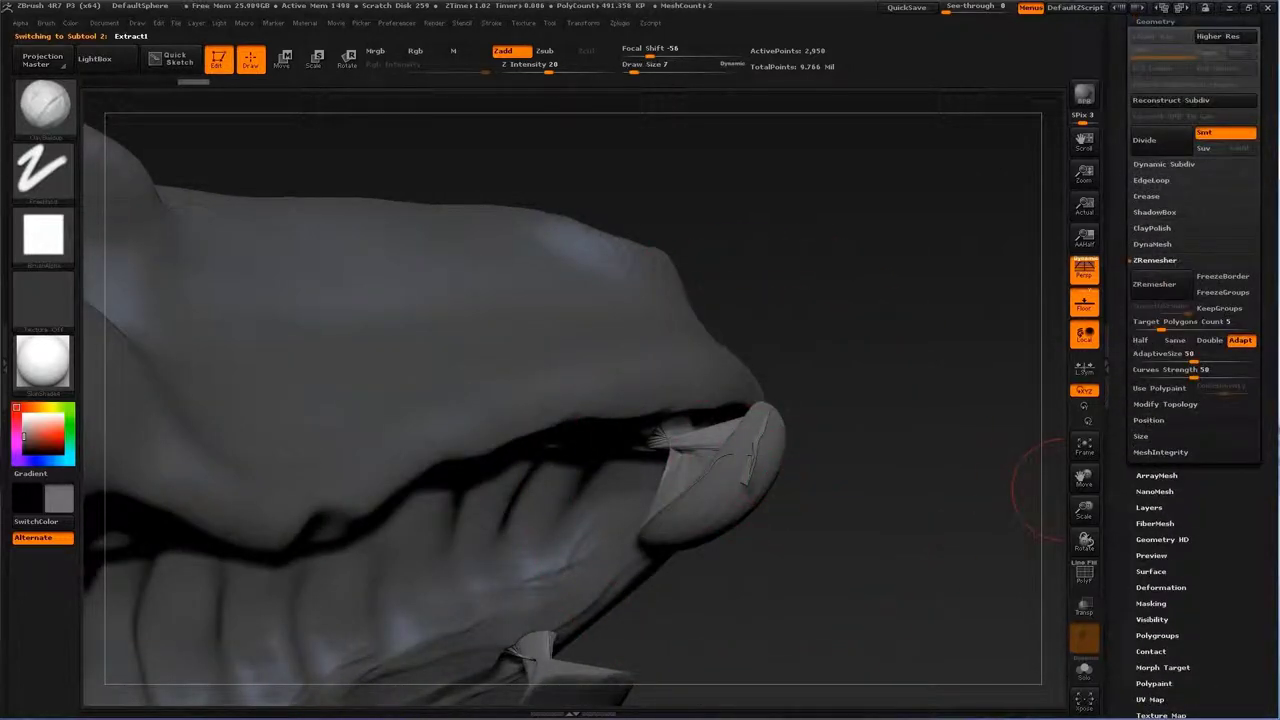
left_click(1152, 244)
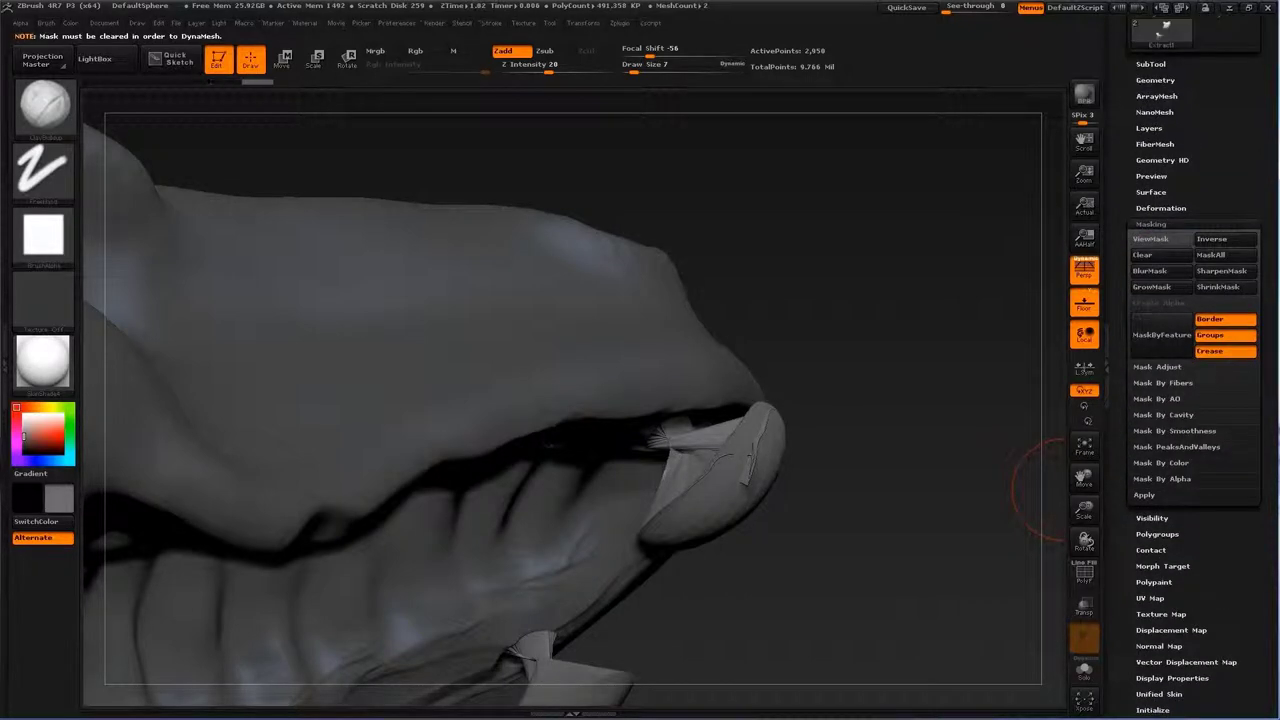
scroll(1156, 383, "up", 2)
left_click(1152, 327)
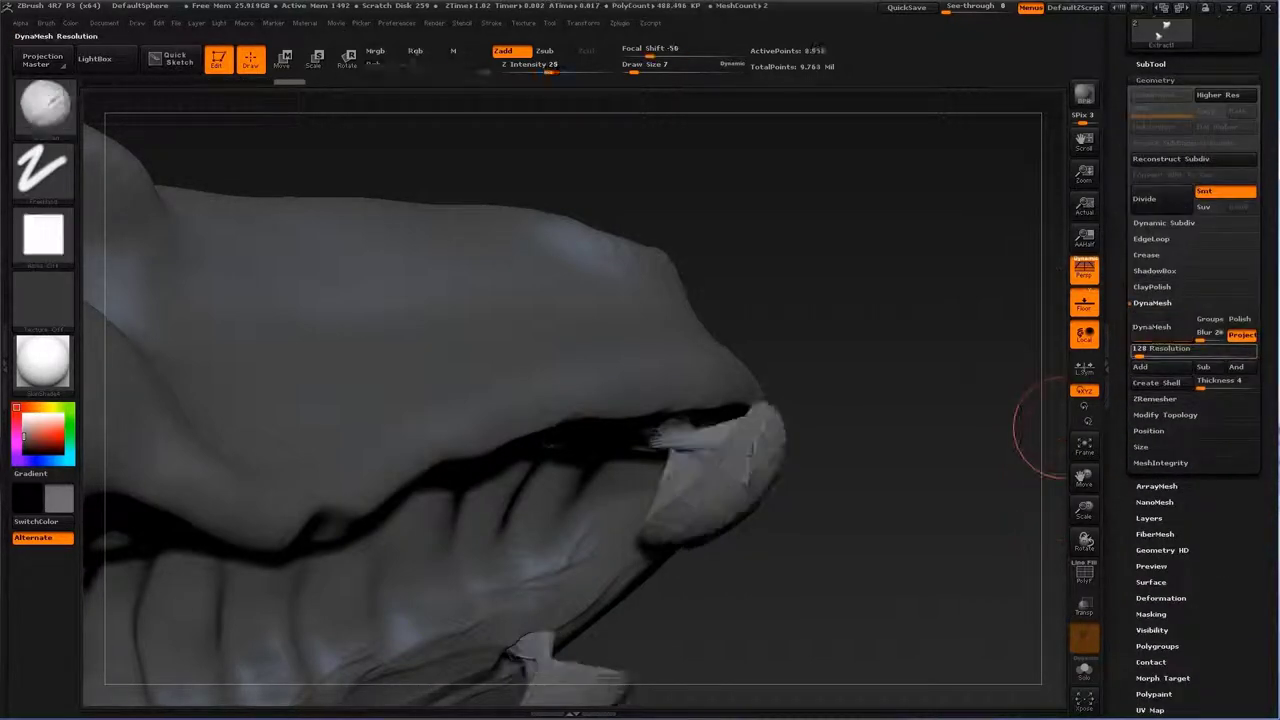
left_click_drag(1140, 355, 1168, 355)
Step: Smooth the piece and inflate it into a rounded bulb with the Inflat brush
mouse_move(740, 440)
left_mouse_down("shift")
mouse_move(730, 480)
mouse_move(705, 485)
left_mouse_up("shift")
key("b")
left_click(651, 520)
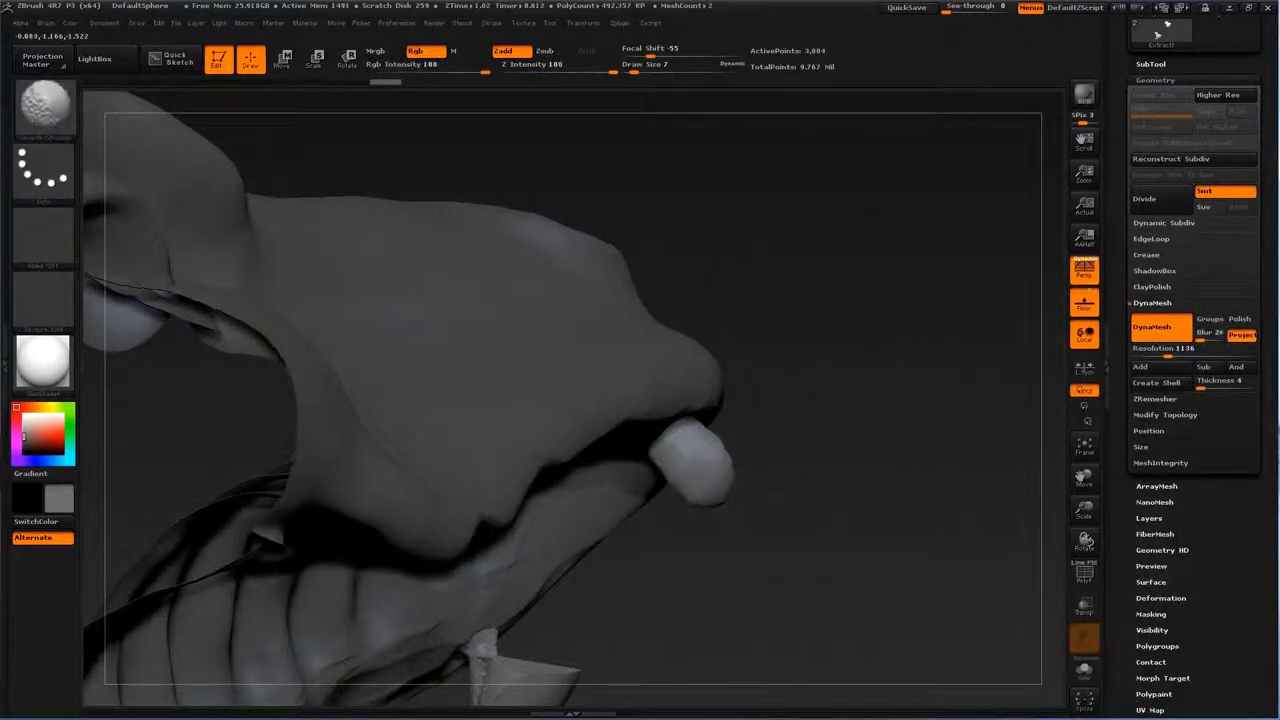
left_click_drag(880, 520, 860, 480)
left_click_drag(606, 586, 560, 520)
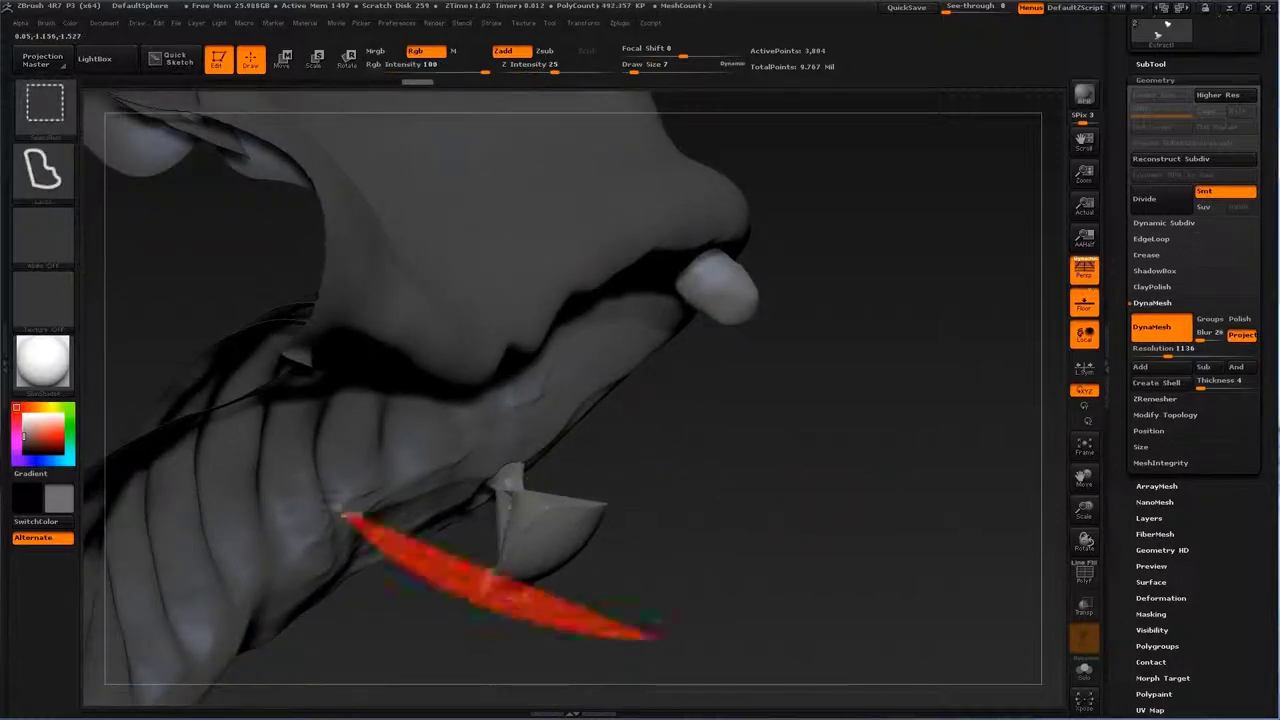
left_click_drag(340, 425, 678, 613, "ctrl+shift")
key("ctrl+z")
key("ctrl+shift+z")
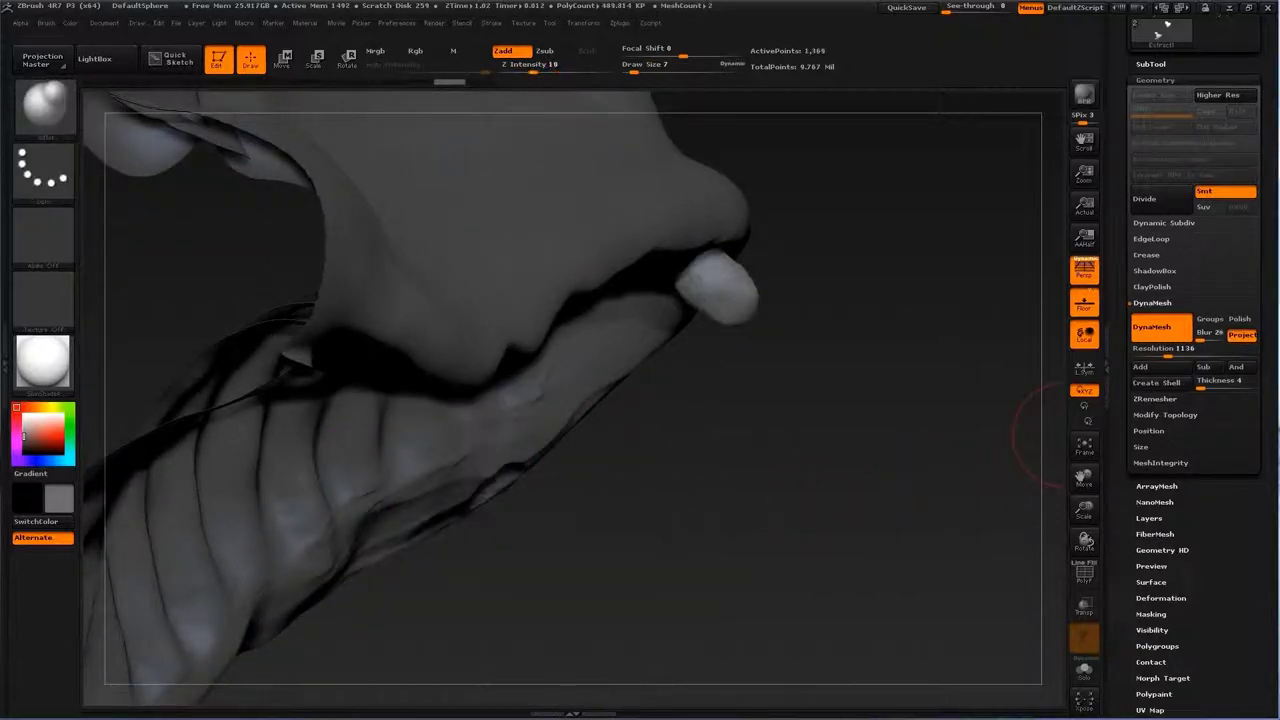
Step: Insert a thick, long fang into the mouth with the tooth insert brush
left_click(1165, 414)
left_click_drag(1040, 440, 900, 420)
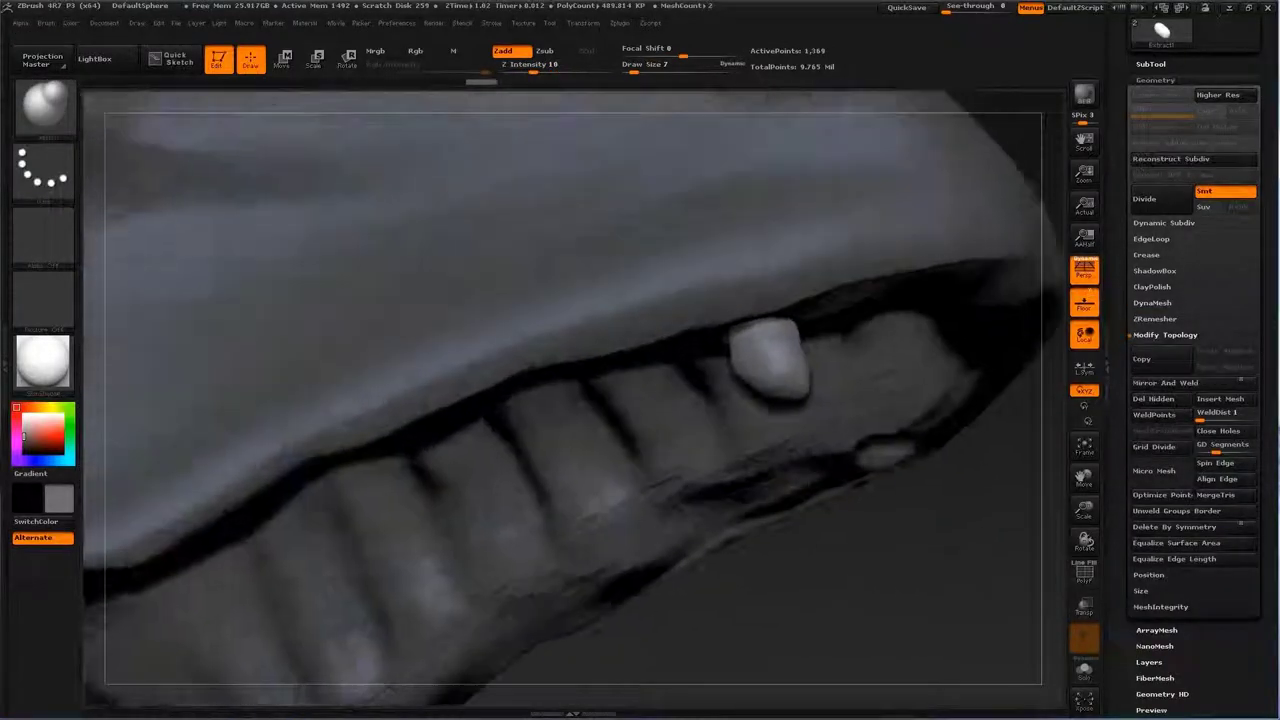
key("b")
left_click(770, 392)
left_click_drag(770, 392, 785, 450)
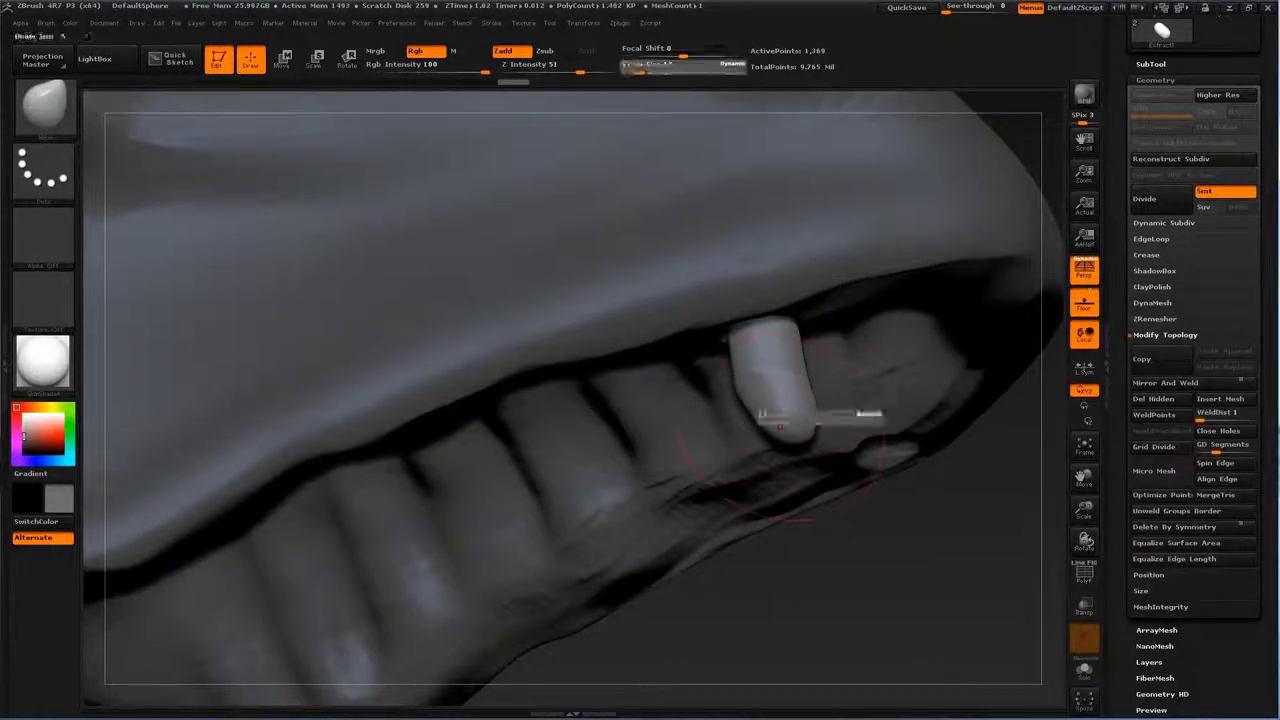
key("[")
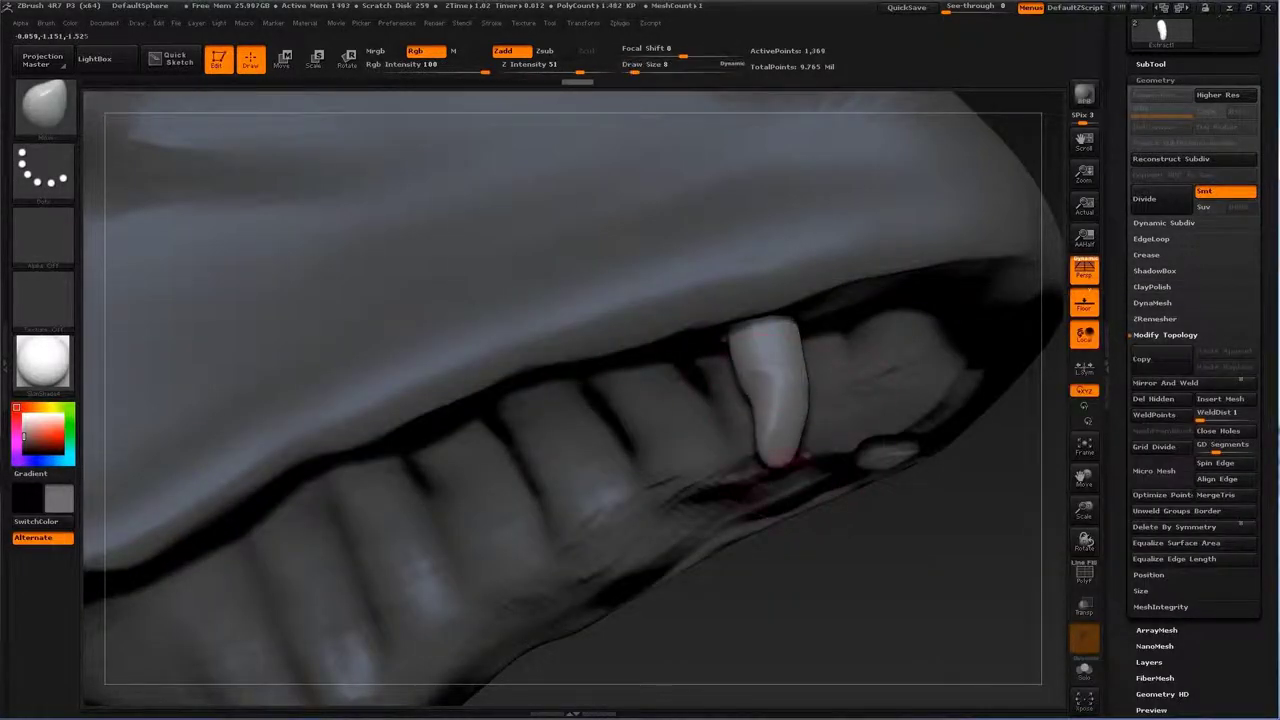
key("]")
left_click_drag(775, 458, 775, 360)
left_click_drag(876, 362, 822, 445)
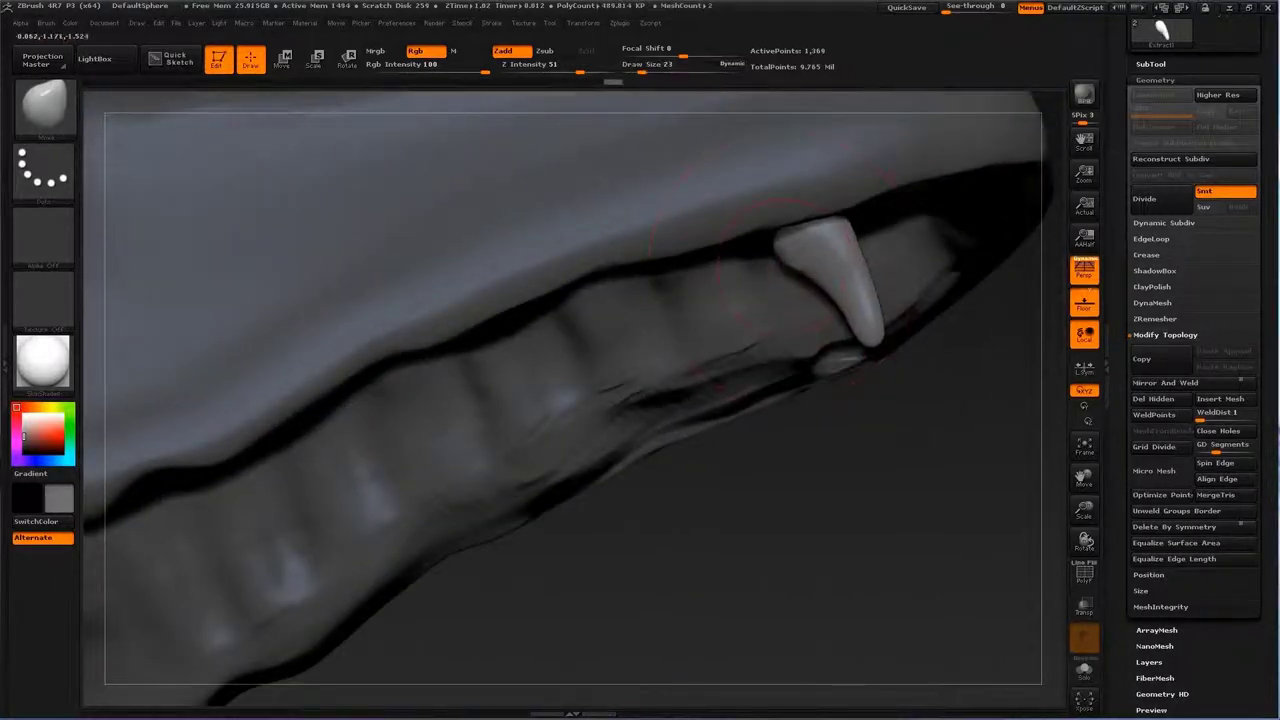
Step: Set brush size to 29, then lower strength to 31 and size to 7
key("s")
left_click_drag(857, 314, 880, 314)
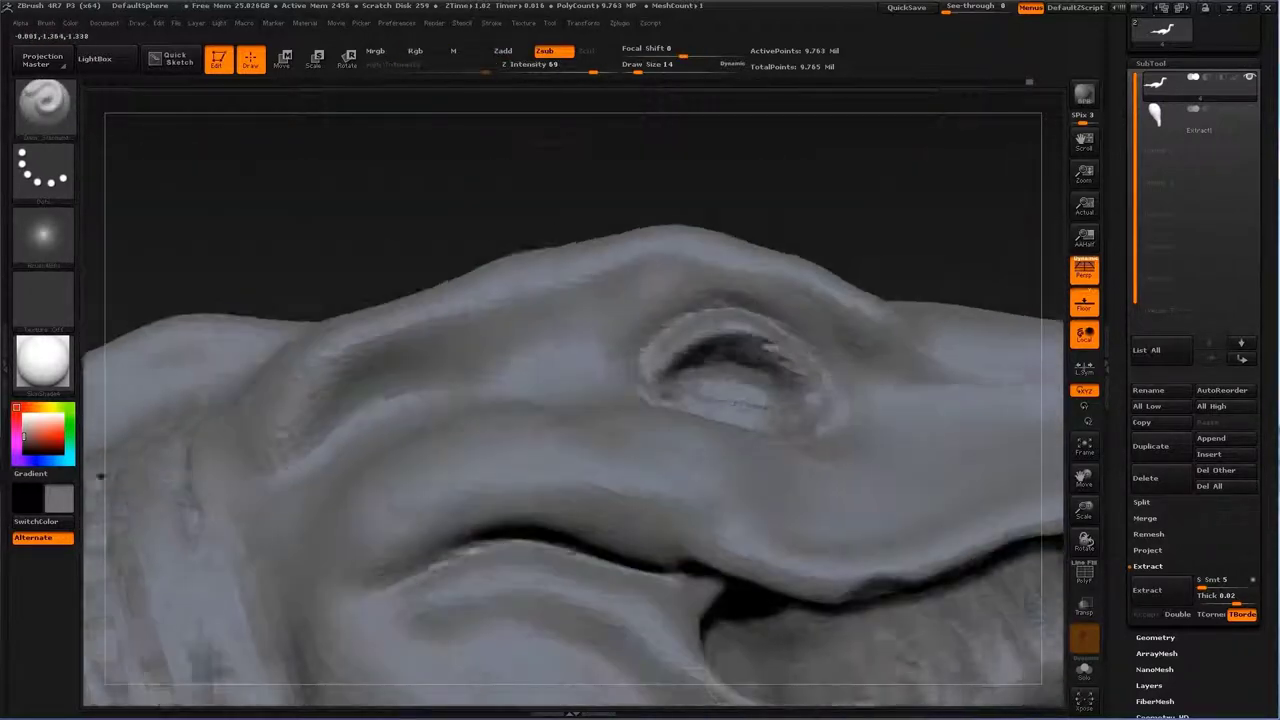
left_click_drag(593, 72, 560, 72)
left_click_drag(637, 72, 632, 72)
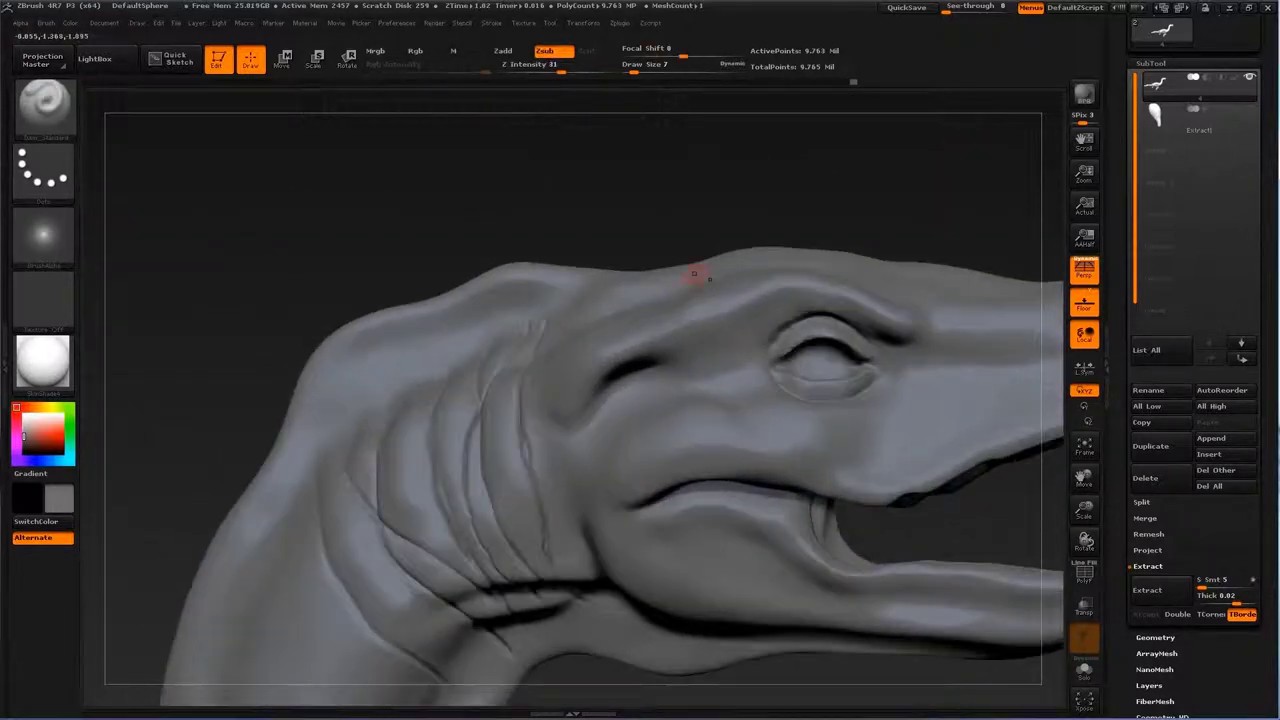
key("b")
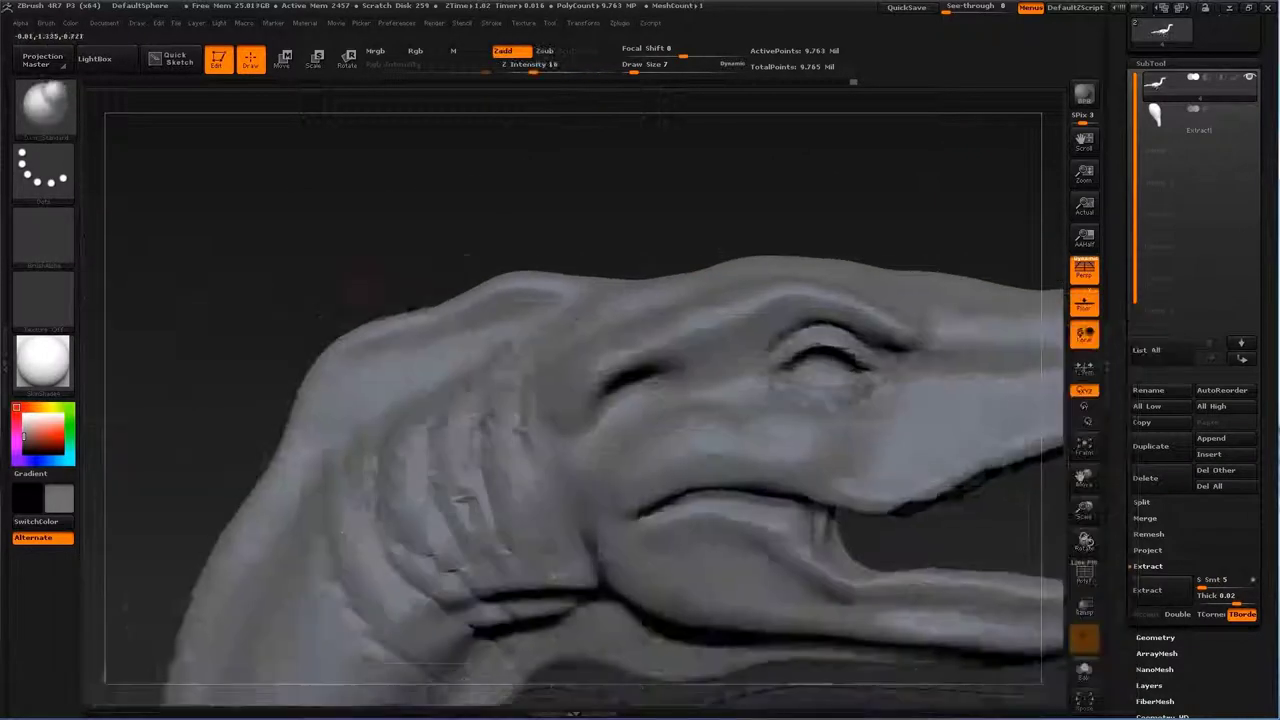
key("s")
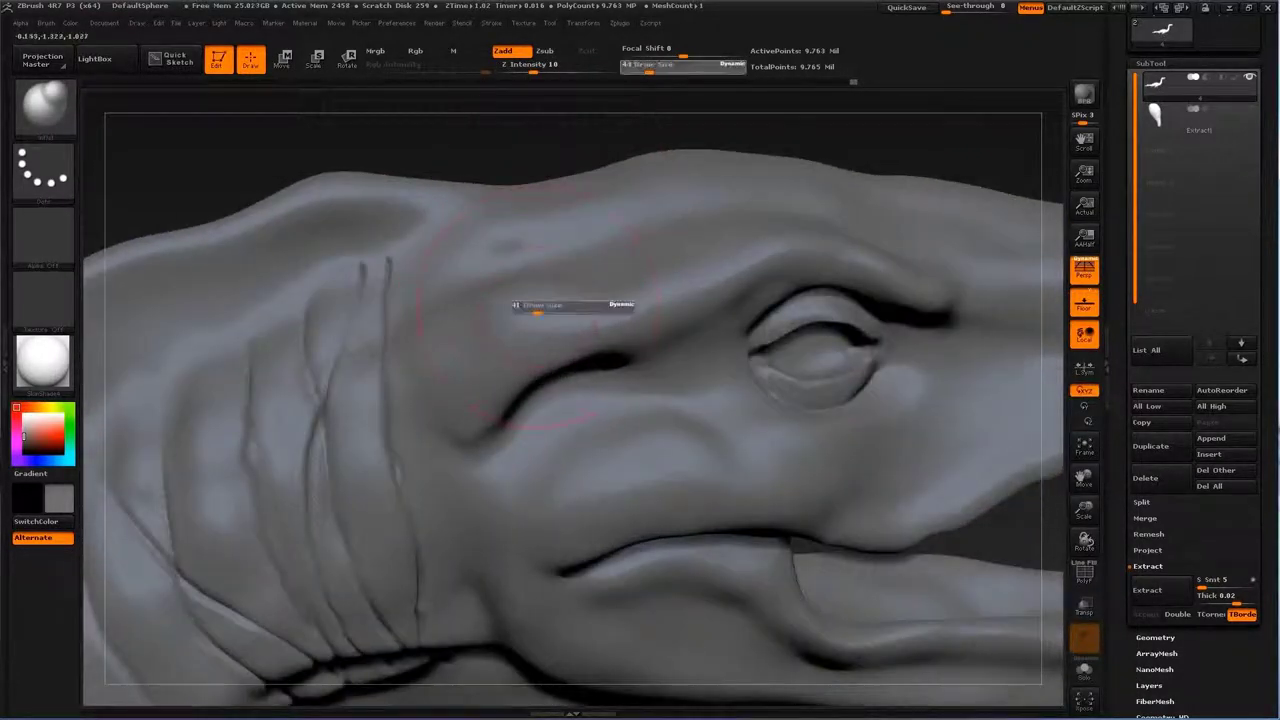
left_click_drag(530, 300, 570, 300)
key("s")
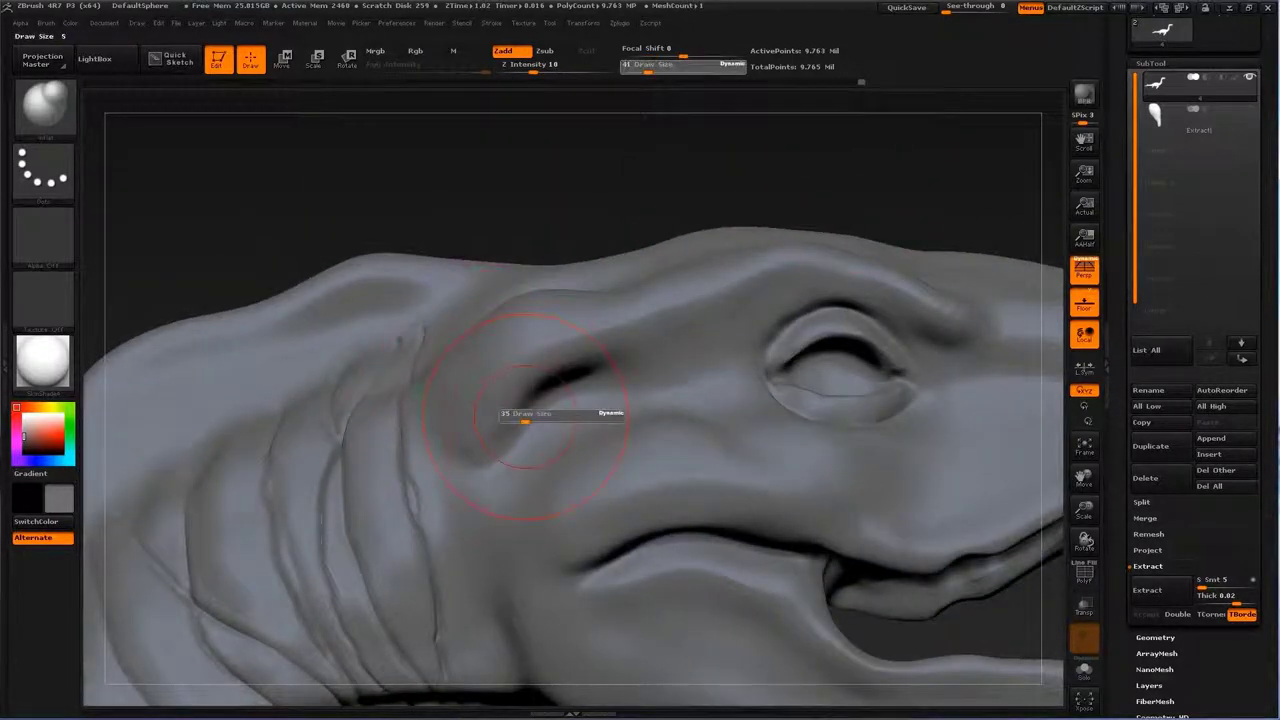
left_click_drag(500, 418, 482, 418)
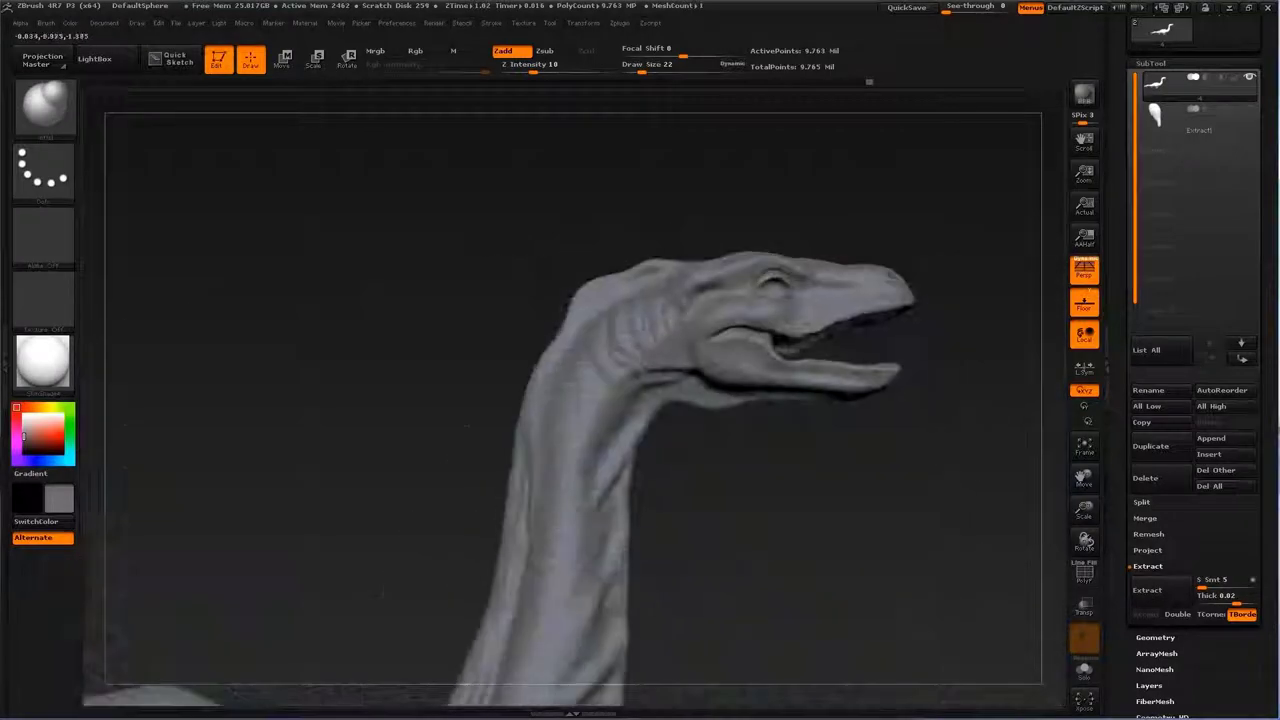
key("s")
left_click_drag(780, 537, 740, 538)
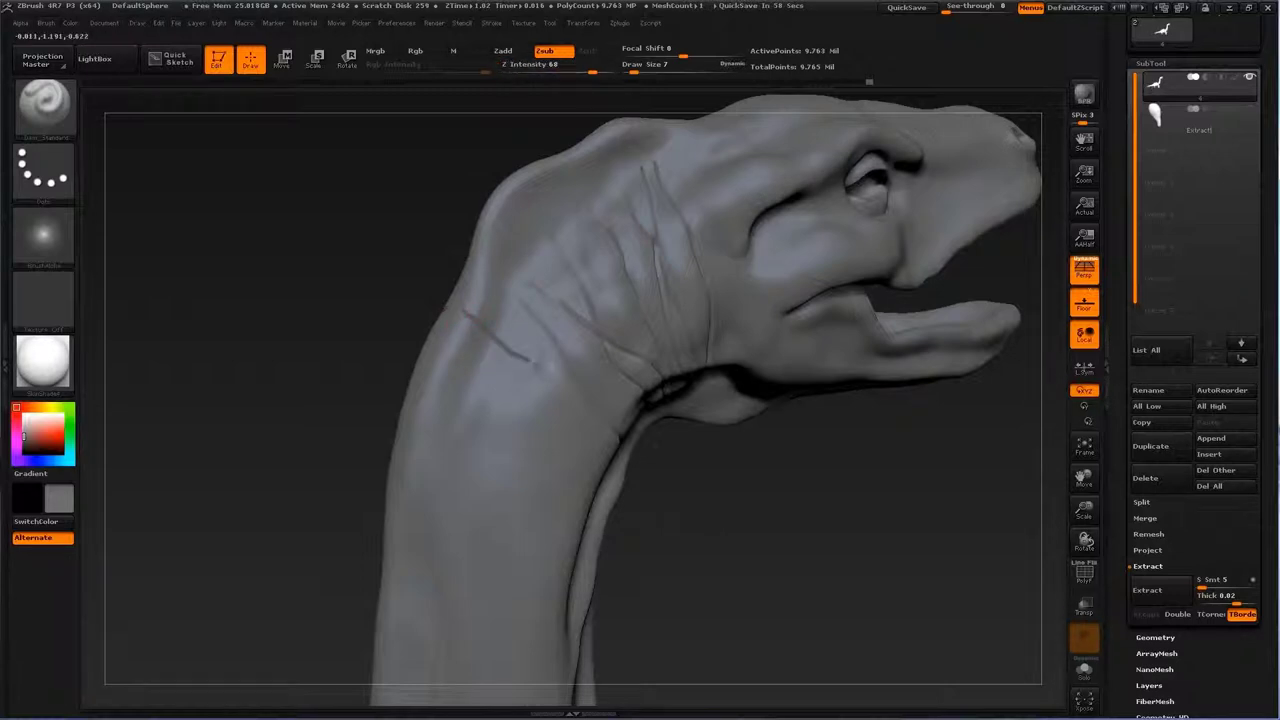
Step: Rotate around the neck to inspect the front wrinkle creases from several angles
left_click_drag(780, 390, 685, 385)
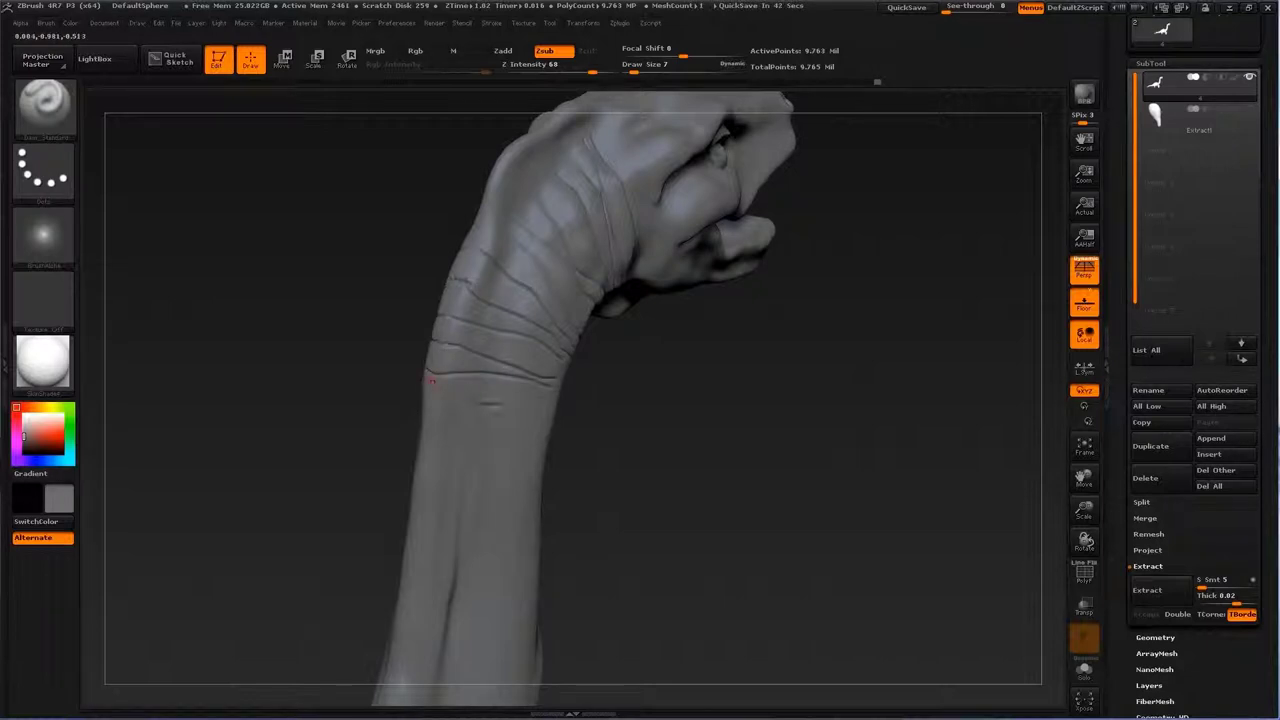
mouse_move(460, 400)
left_mouse_down()
mouse_move(586, 380)
mouse_move(537, 412)
left_mouse_up()
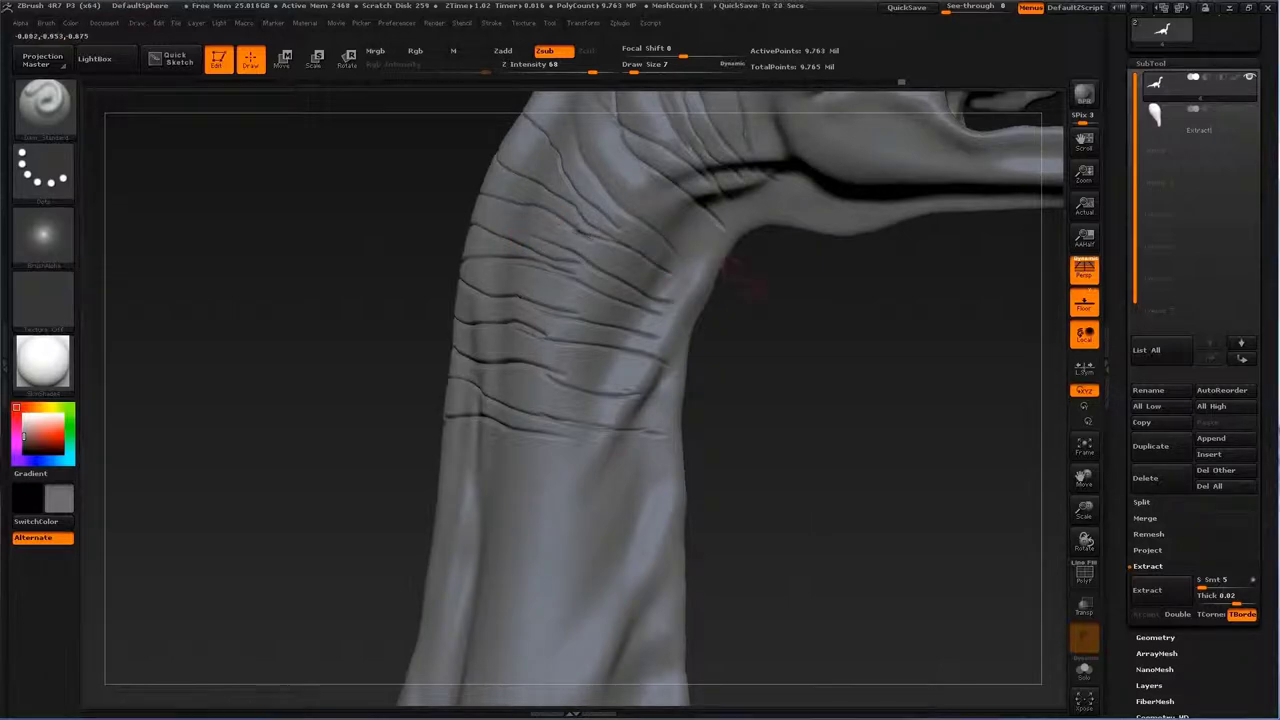
left_click_drag(742, 276, 557, 214)
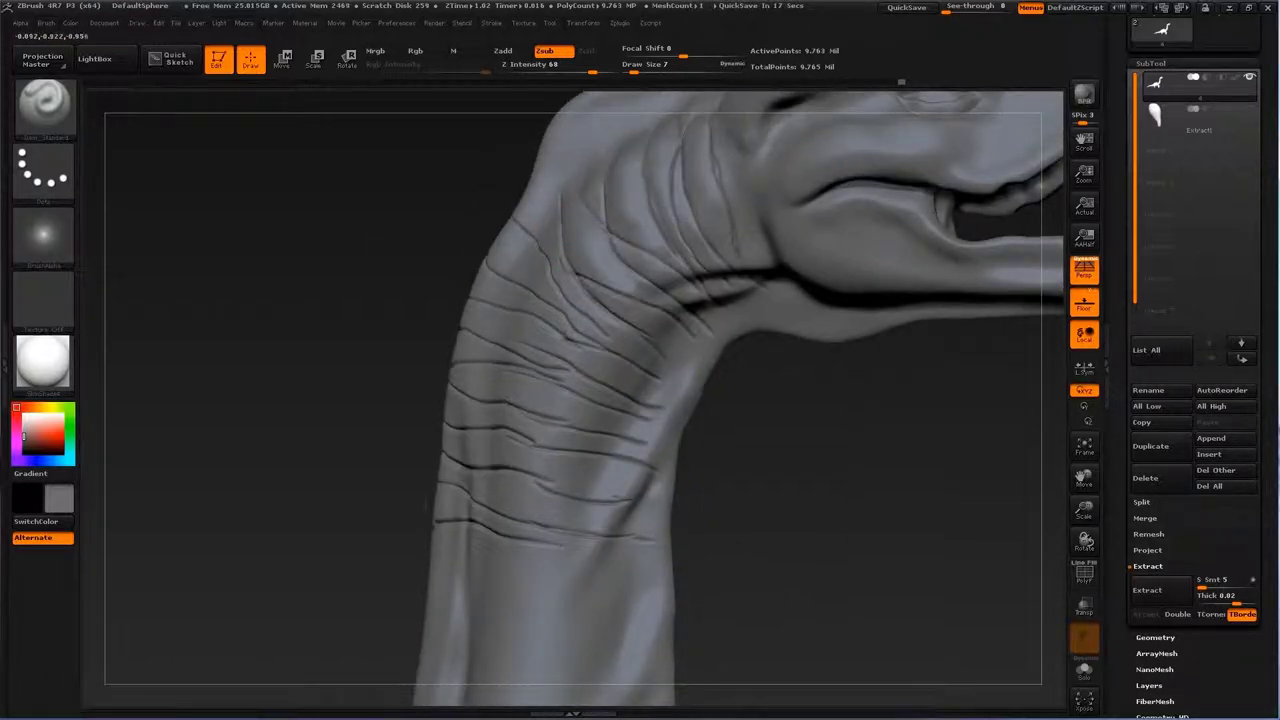
left_click_drag(700, 450, 628, 502)
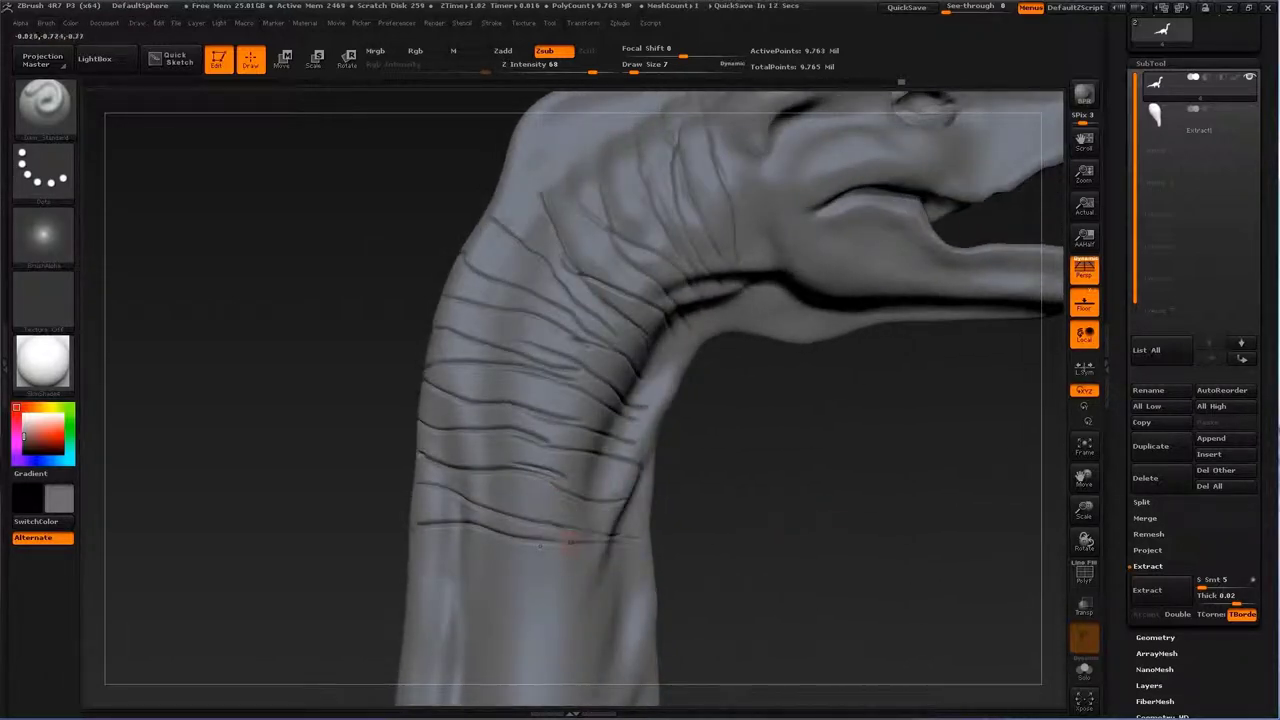
Step: Try puffing a bulge on the lower neck with the Inflat brush, then undo it
key("b")
key("i")
key("n")
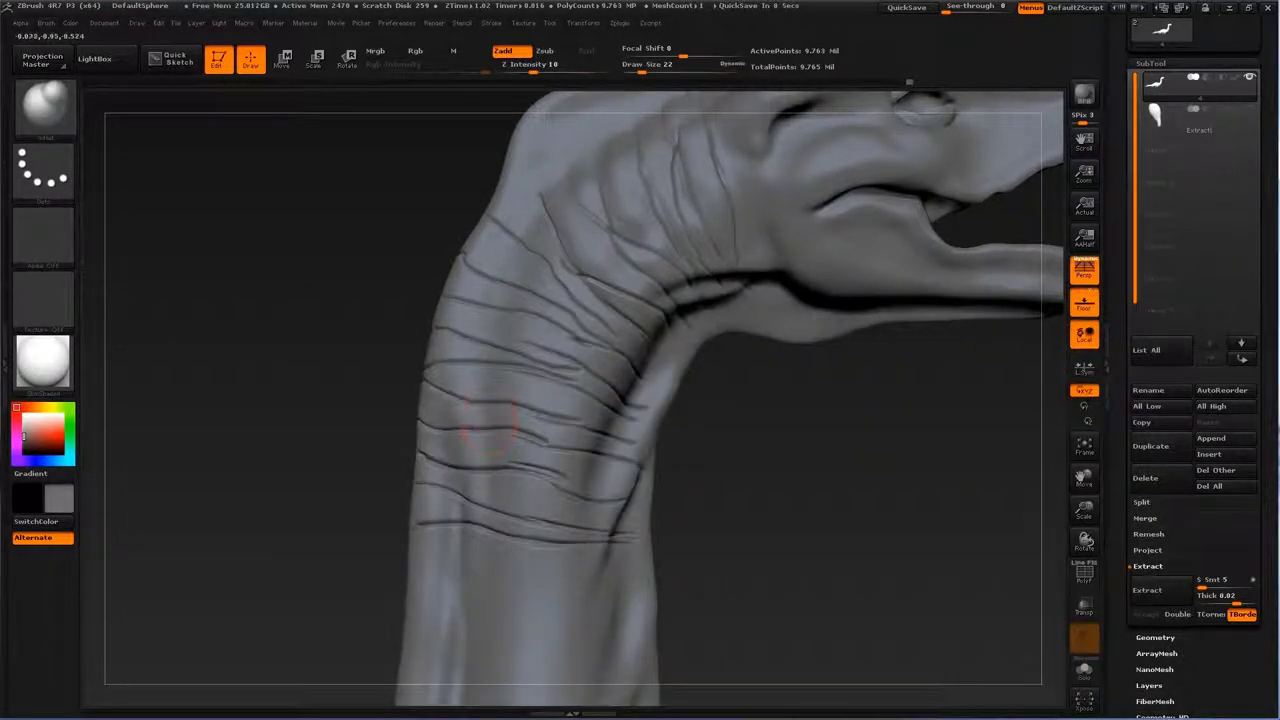
key("shift")
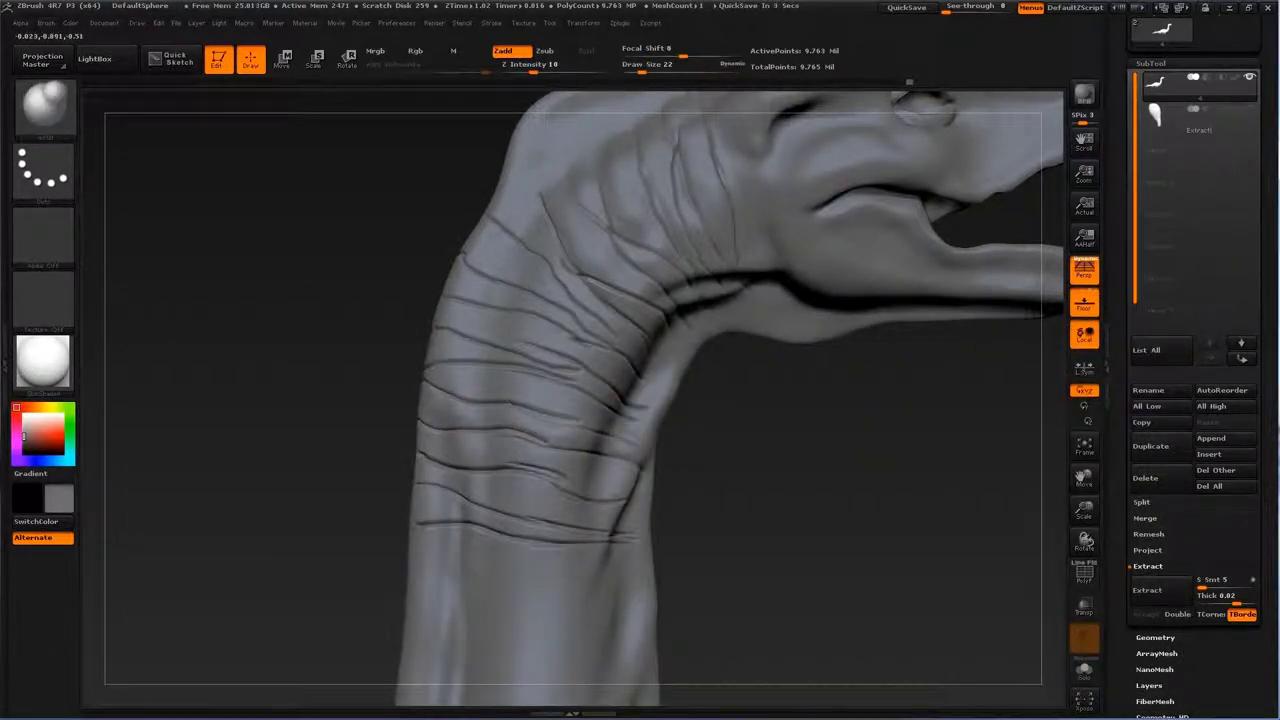
key("shift")
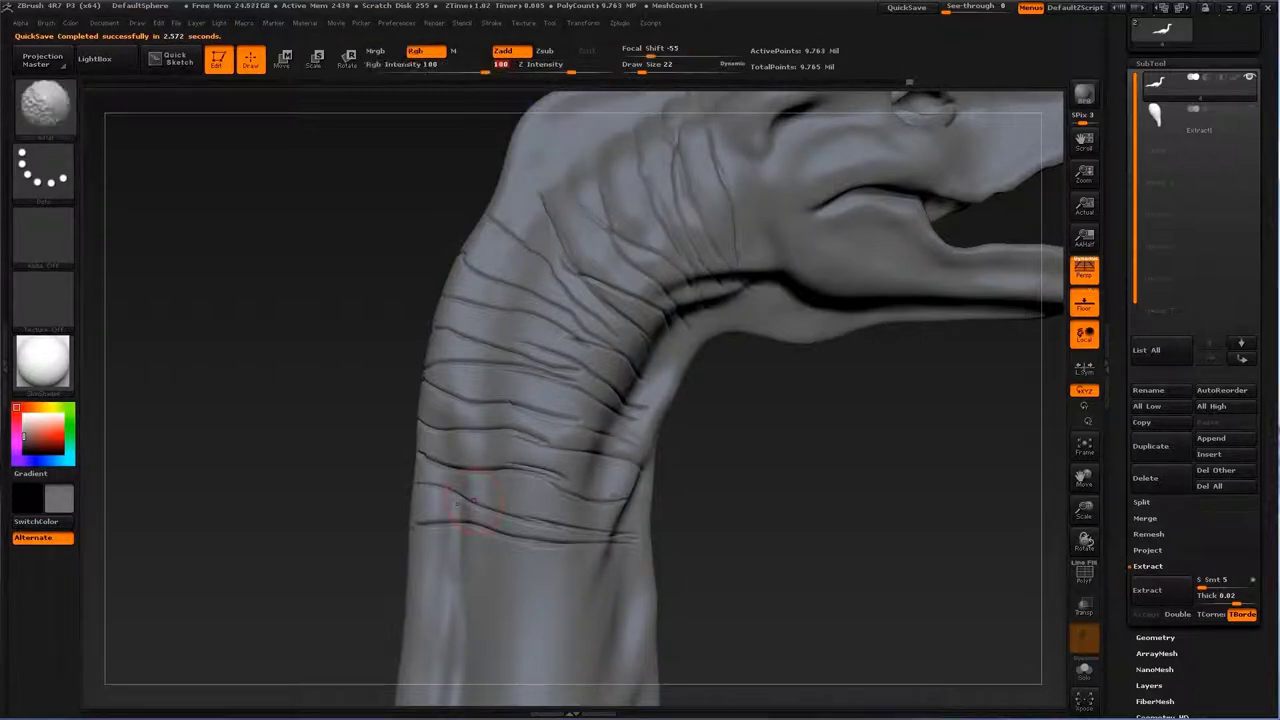
left_click_drag(430, 485, 600, 505)
key("ctrl+z")
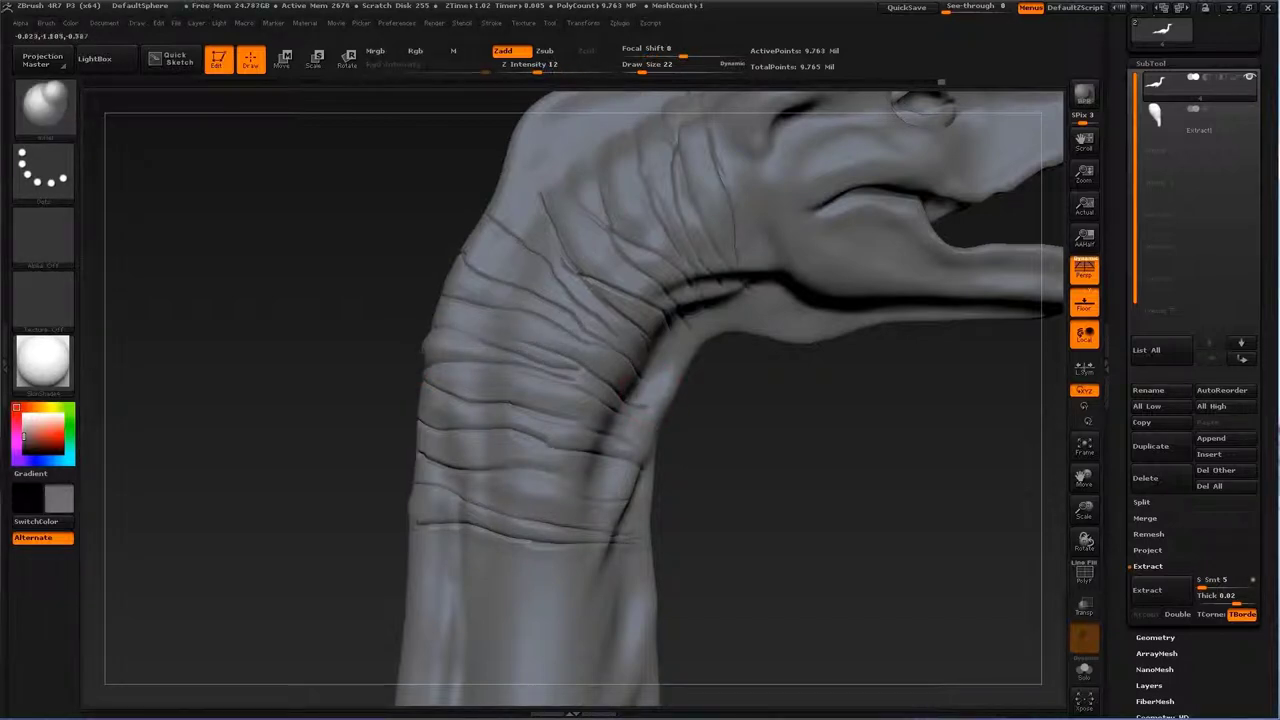
Step: Reframe on the head and upper neck and shrink the brush for fine creases
left_click_drag(625, 375, 500, 290)
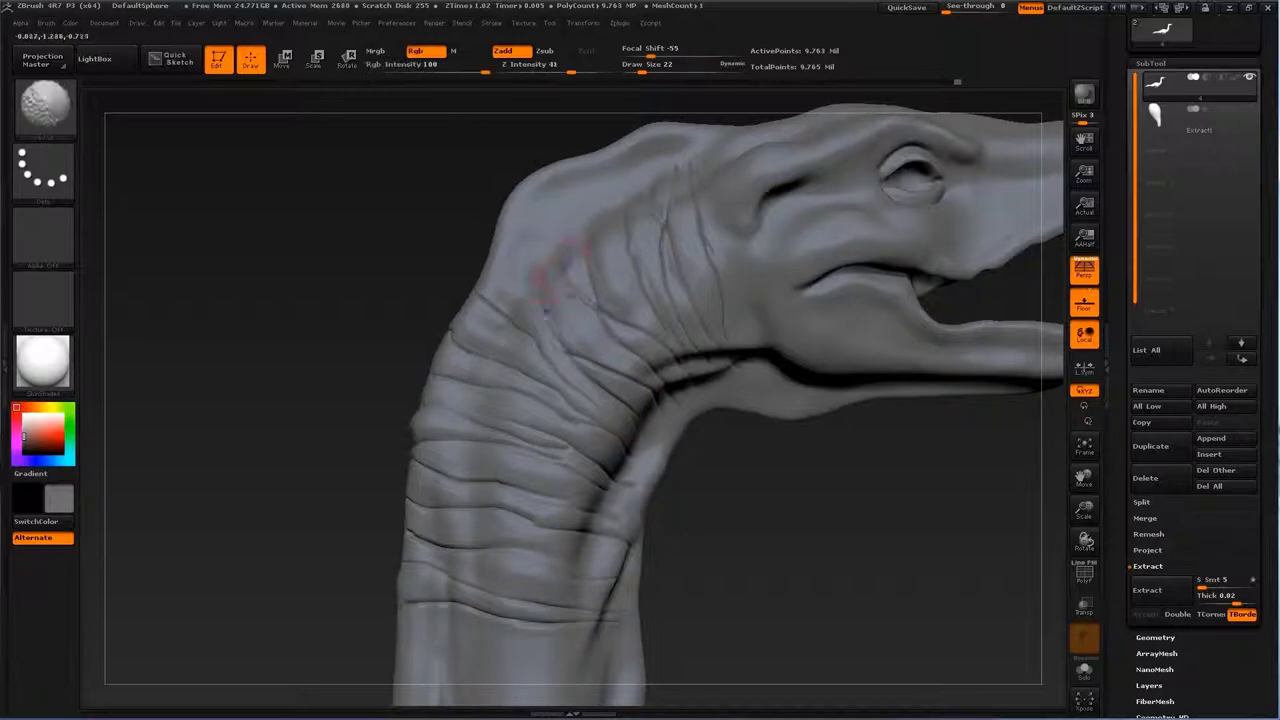
left_click_drag(617, 403, 700, 300, "alt")
mouse_move(300, 400)
left_mouse_down()
mouse_move(420, 380)
mouse_move(360, 390)
mouse_move(540, 470)
left_mouse_up()
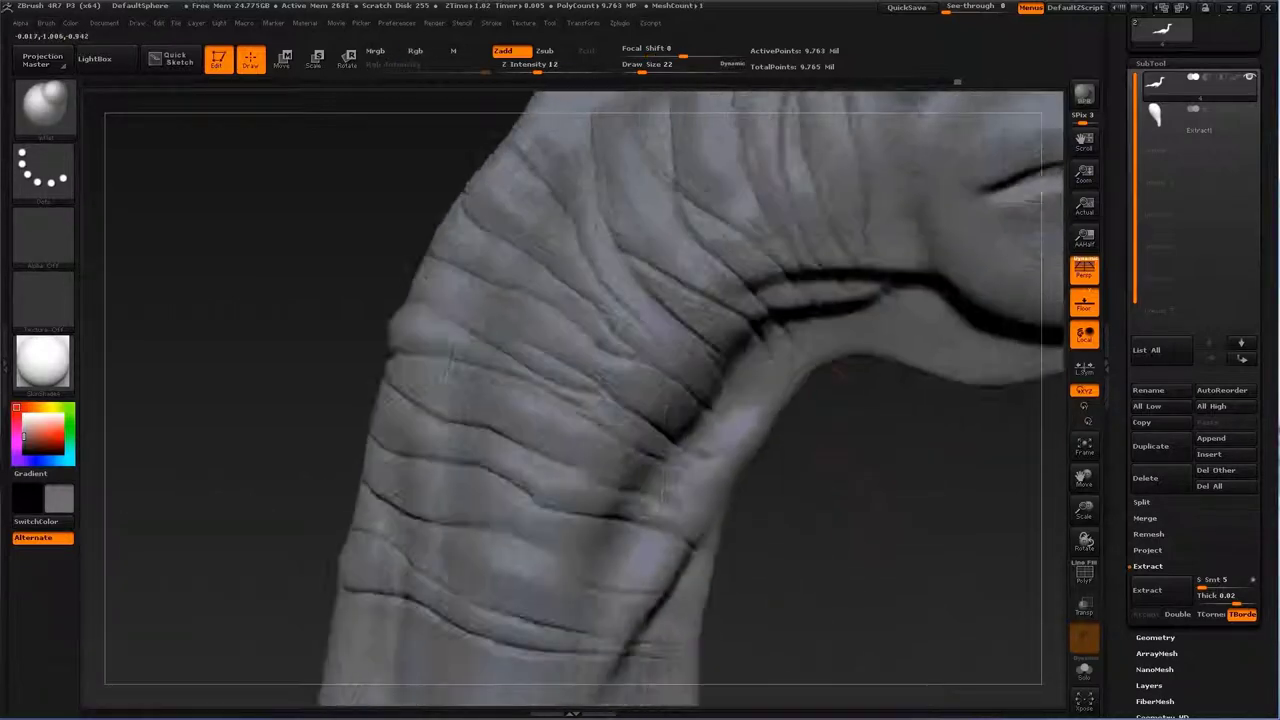
key("bracketleft")
key("bracketleft")
key("bracketleft")
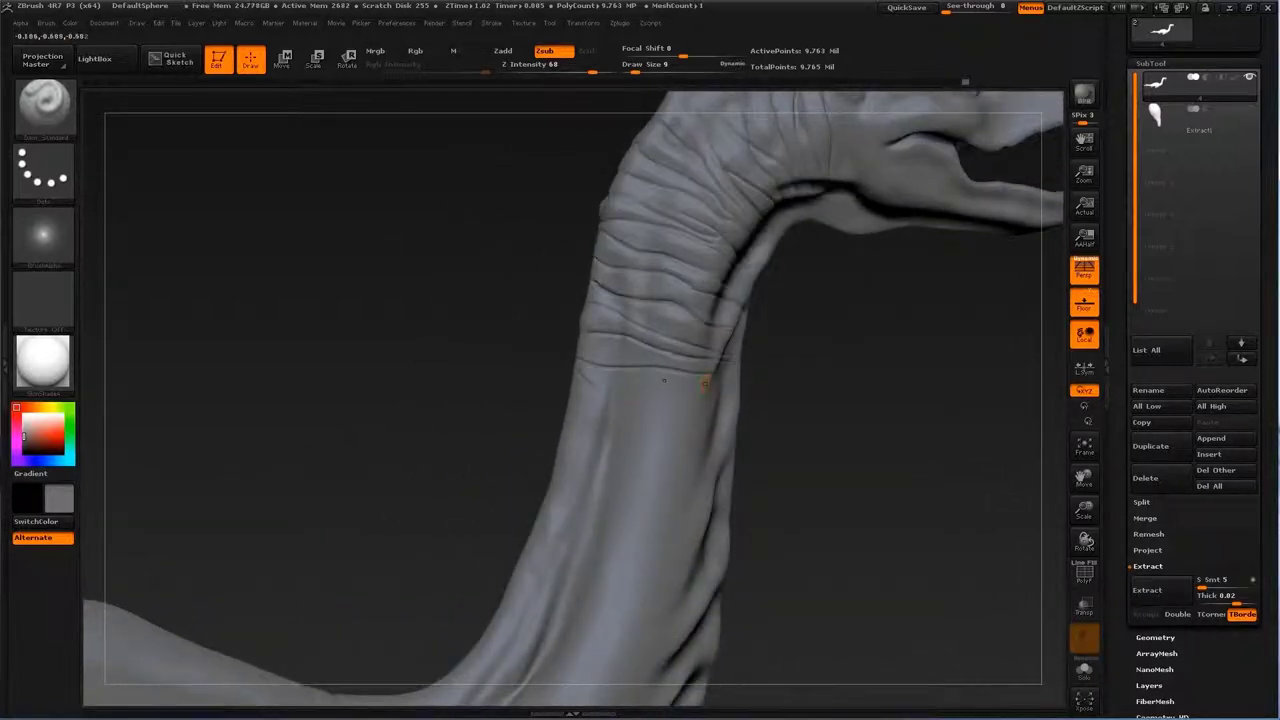
Step: Orbit and zoom around the neck to check its creases from jaw to shoulders and front flippers
mouse_move(712, 427)
left_mouse_down()
mouse_move(556, 434)
mouse_move(571, 421)
left_mouse_up()
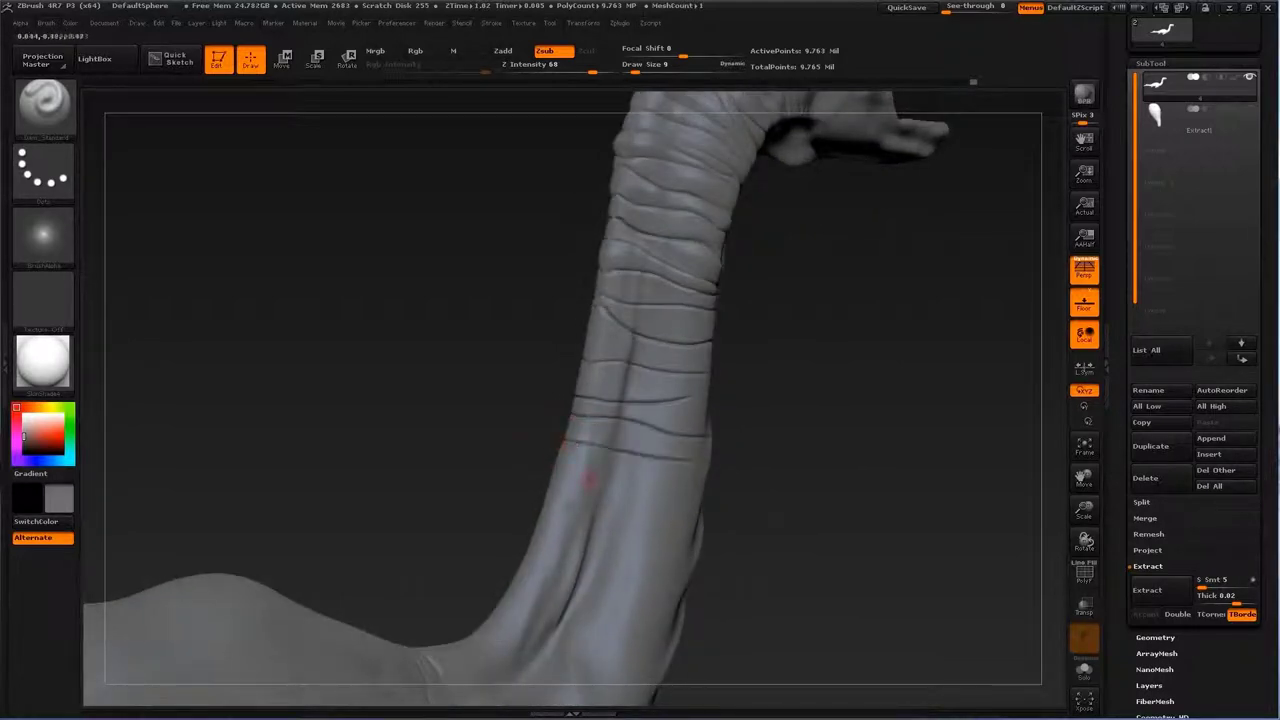
mouse_move(588, 481)
left_mouse_down()
mouse_move(625, 400)
mouse_move(612, 378)
mouse_move(540, 430)
mouse_move(756, 461)
left_mouse_up()
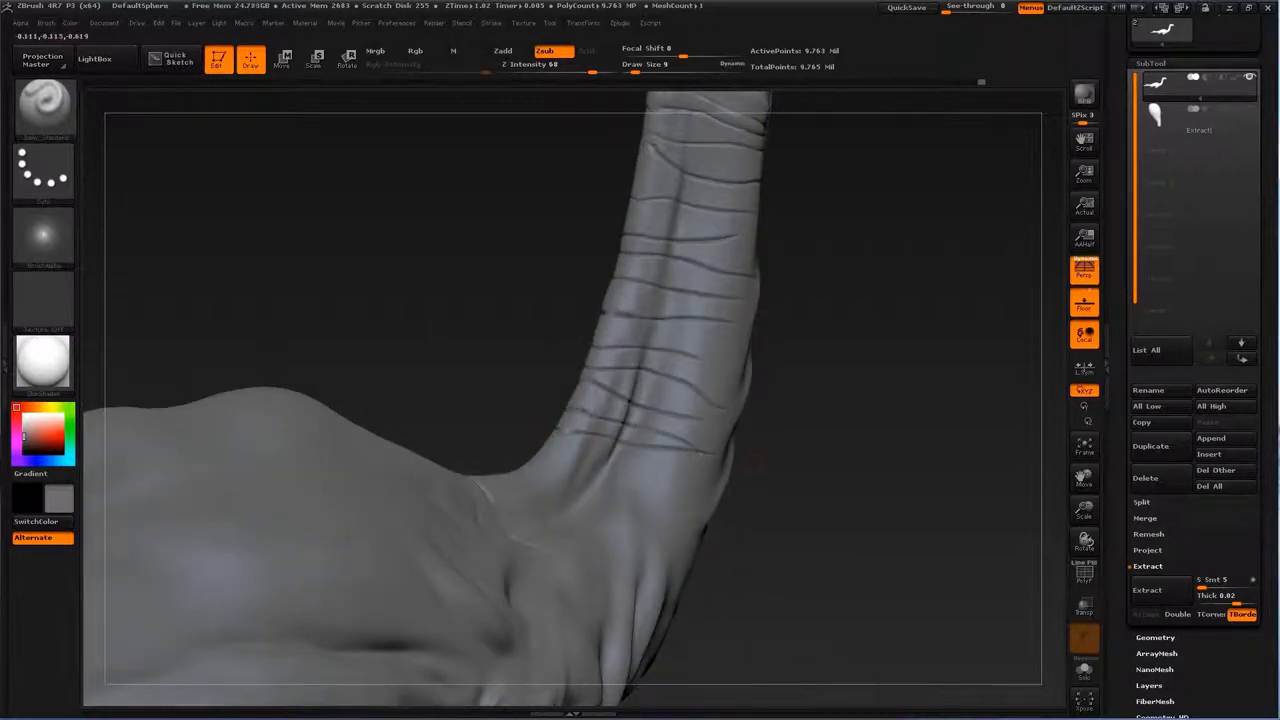
left_click_drag(532, 470, 575, 458)
mouse_move(683, 443)
left_mouse_down()
mouse_move(700, 440)
mouse_move(632, 410)
left_mouse_up()
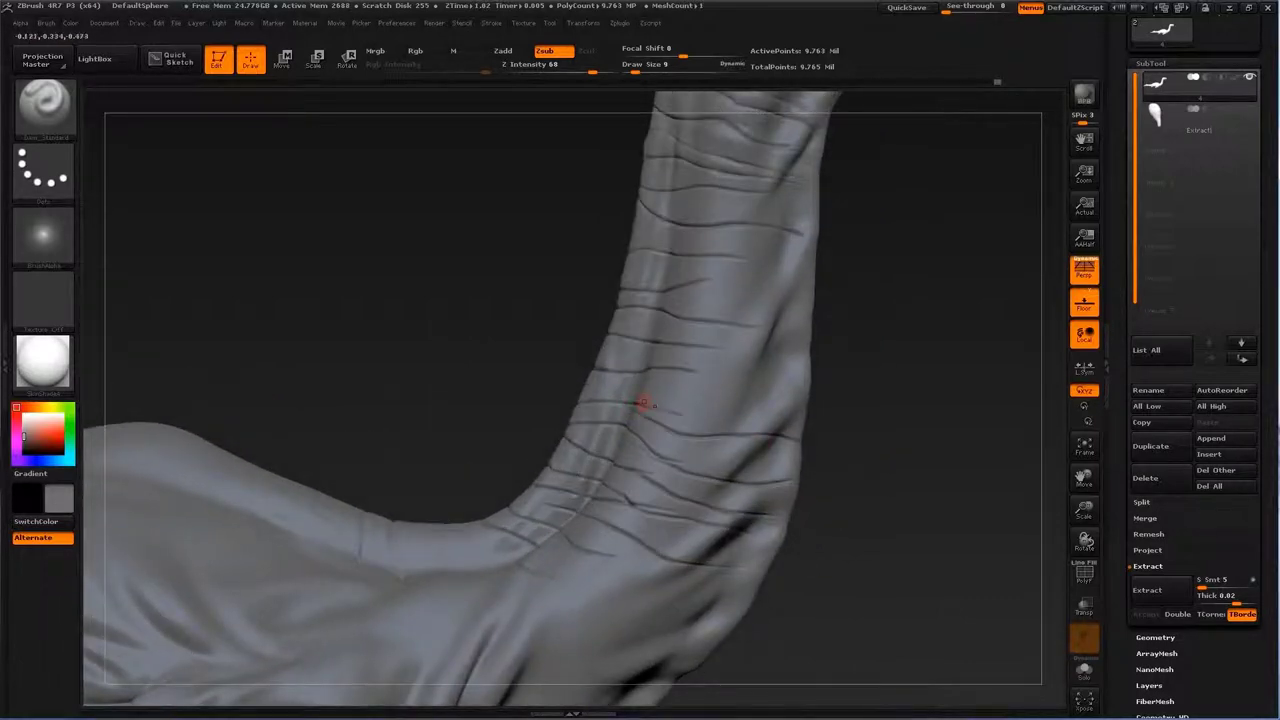
mouse_move(663, 359)
left_mouse_down()
mouse_move(635, 363)
mouse_move(648, 350)
left_mouse_up()
mouse_move(656, 681)
left_mouse_down()
mouse_move(666, 655)
mouse_move(546, 693)
left_mouse_up()
left_click_drag(630, 681, 738, 272)
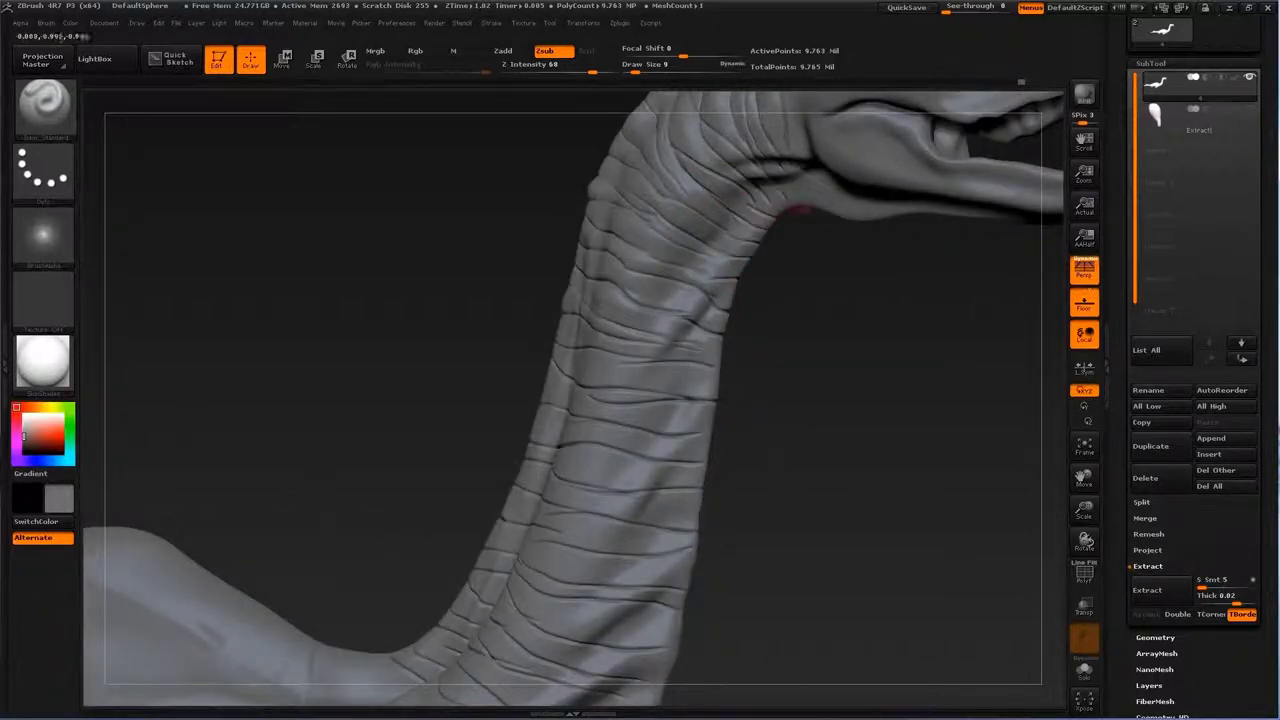
left_click_drag(802, 198, 760, 240)
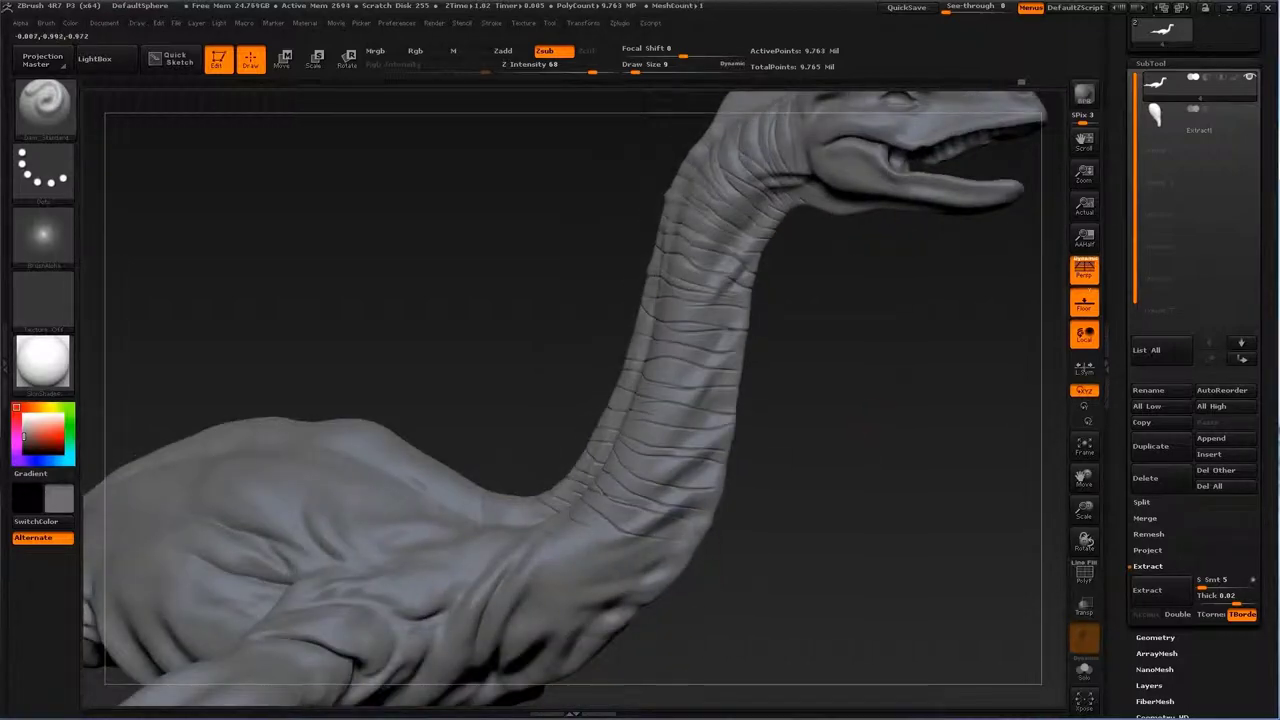
mouse_move(900, 450)
left_mouse_down()
mouse_move(910, 360)
mouse_move(137, 490)
left_mouse_up()
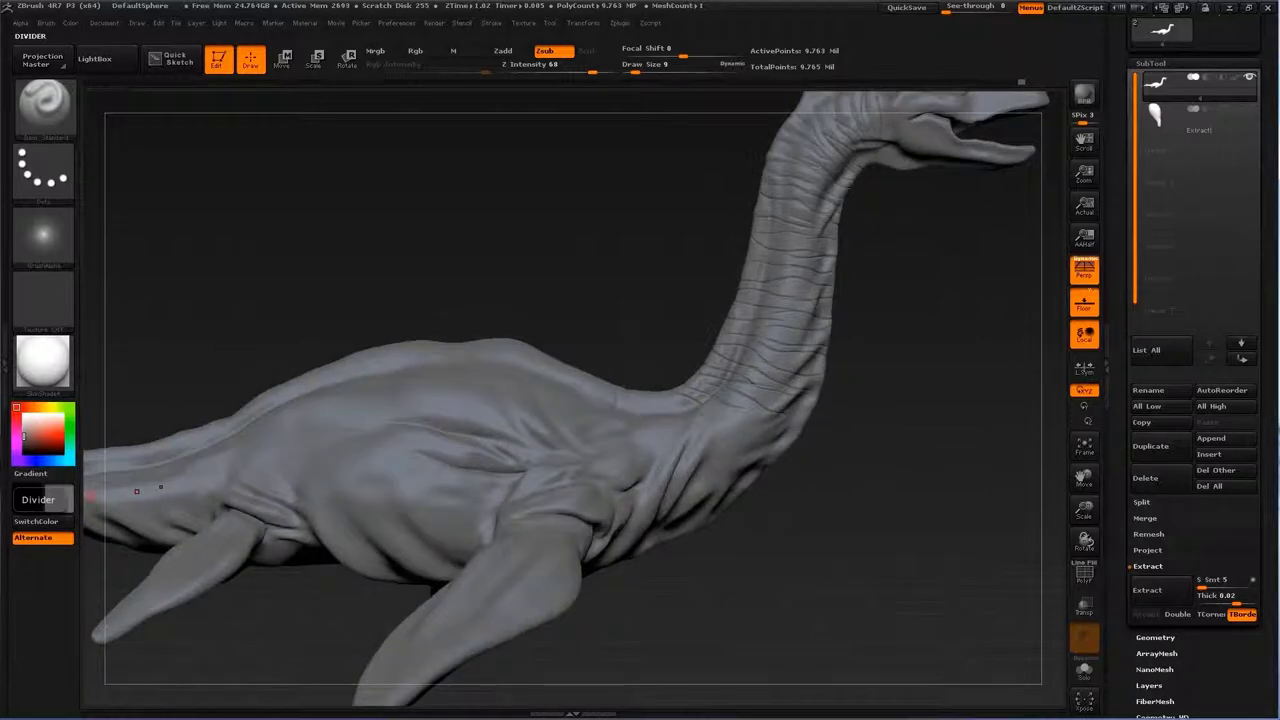
Step: Carve deep Dam_Standard crease lines down the back of the mid-neck toward the body
mouse_move(137, 490)
left_mouse_down("alt")
mouse_move(630, 423)
mouse_move(716, 540)
left_mouse_up("alt")
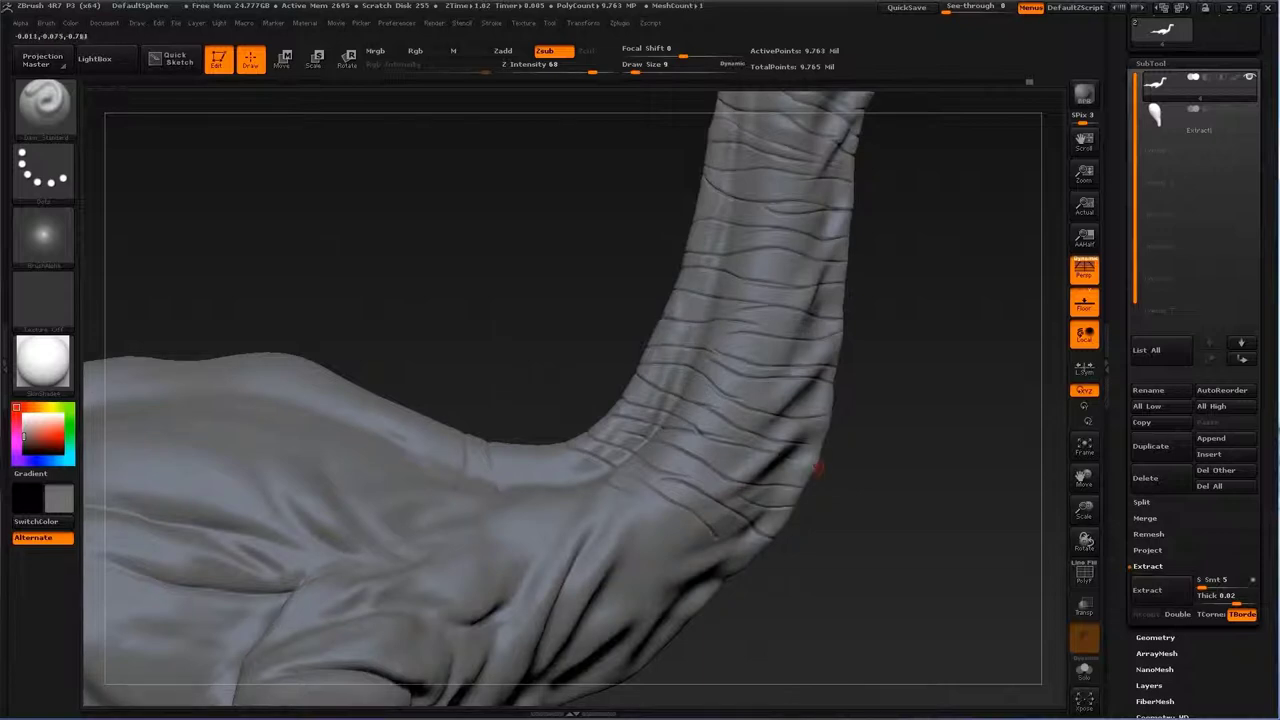
left_click_drag(765, 565, 660, 423)
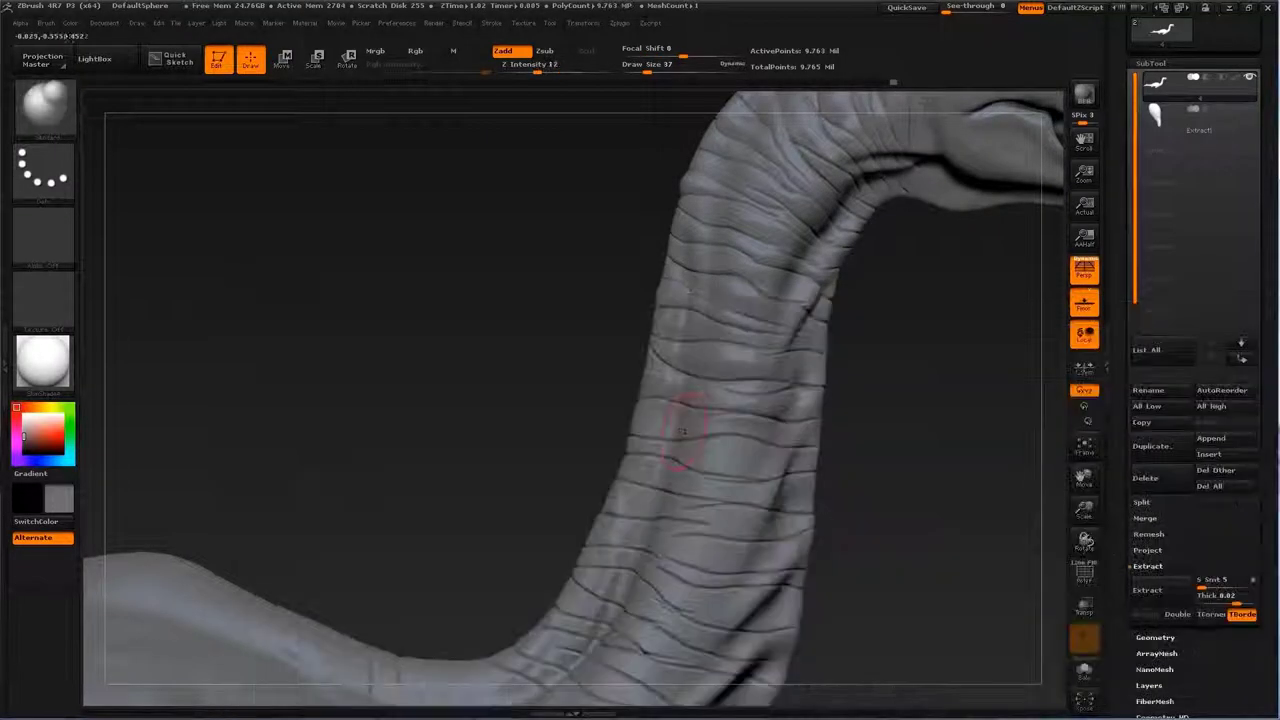
left_click_drag(682, 430, 650, 424)
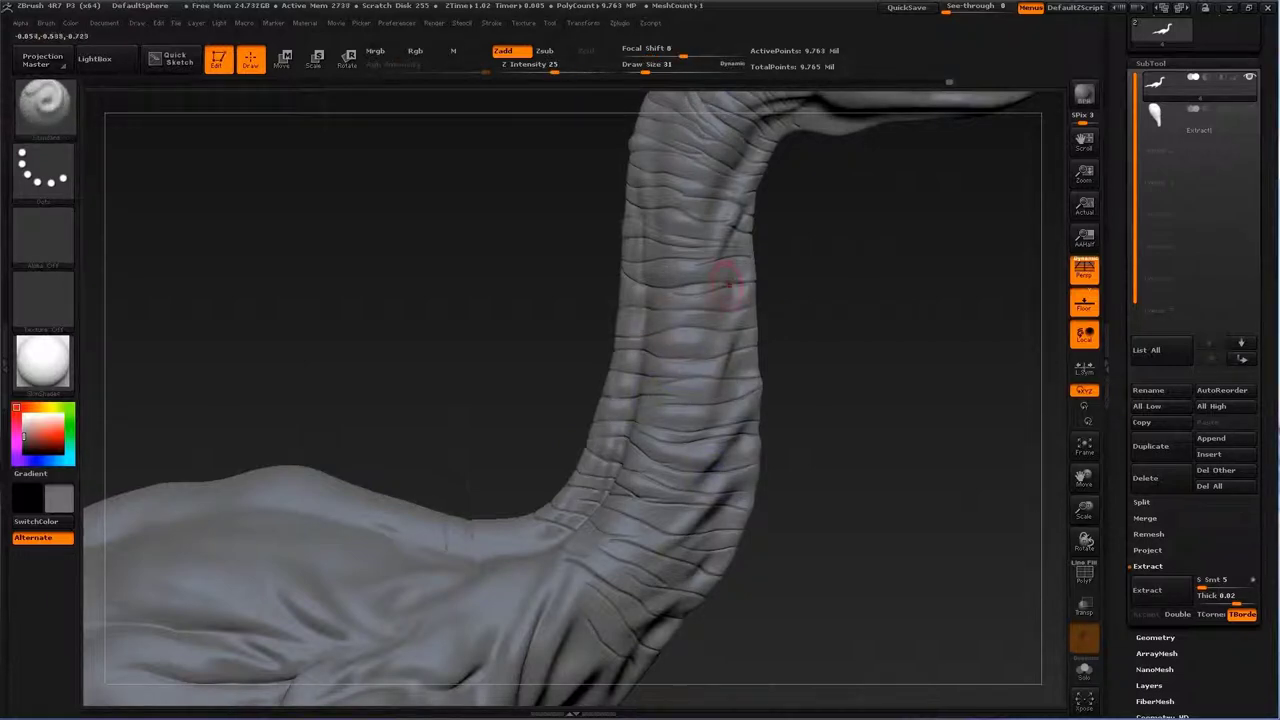
mouse_move(727, 283)
right_mouse_down()
mouse_move(555, 415)
mouse_move(598, 432)
right_mouse_up()
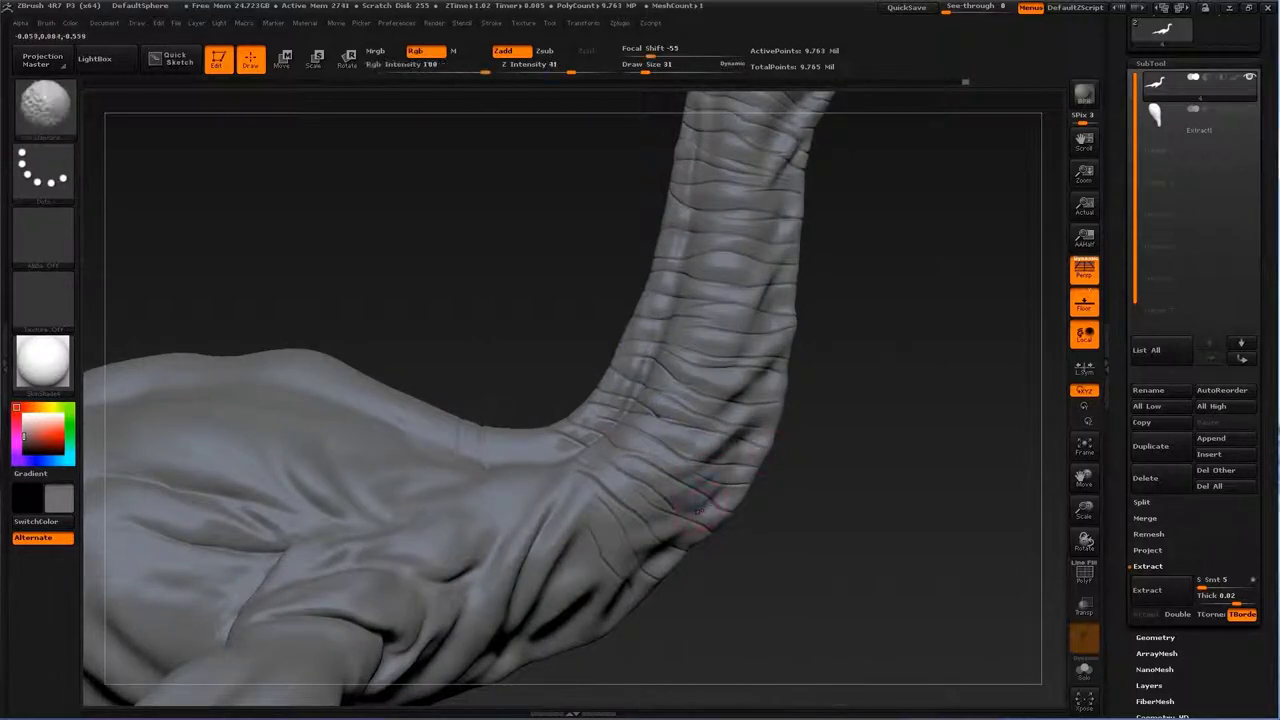
right_click_drag(645, 458, 585, 415)
left_click_drag(585, 418, 668, 488)
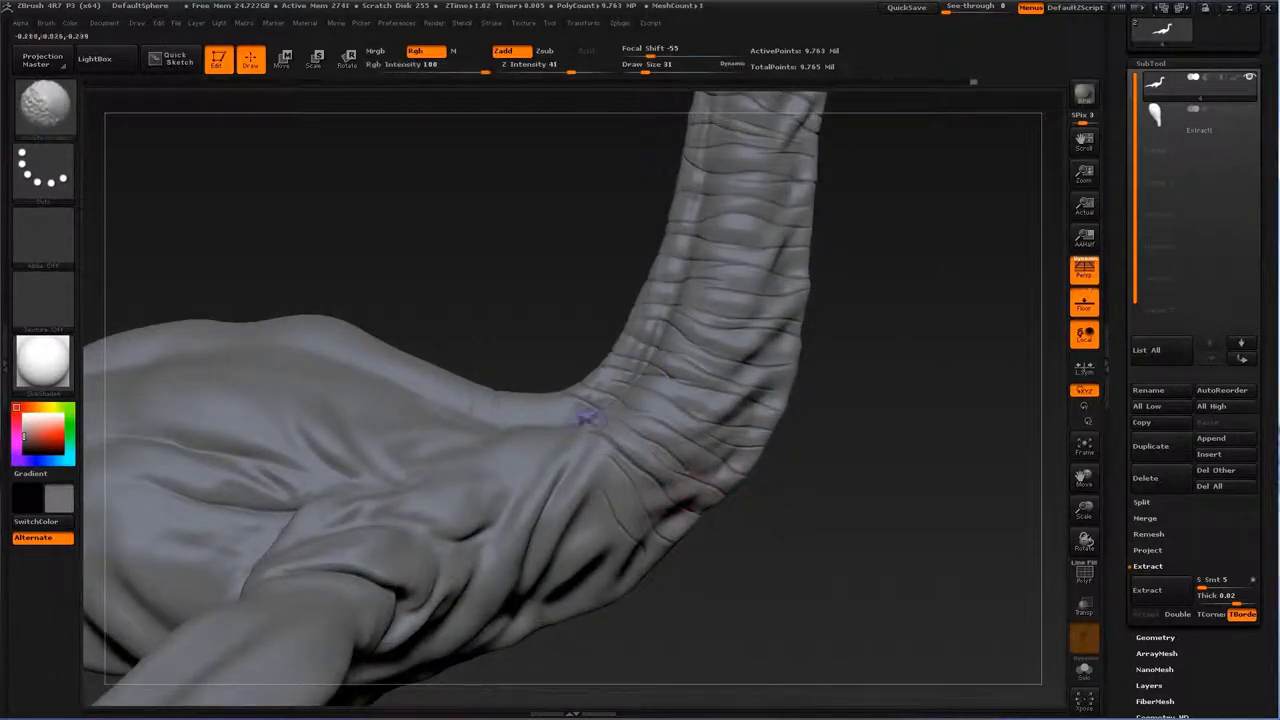
left_click_drag(571, 414, 662, 505)
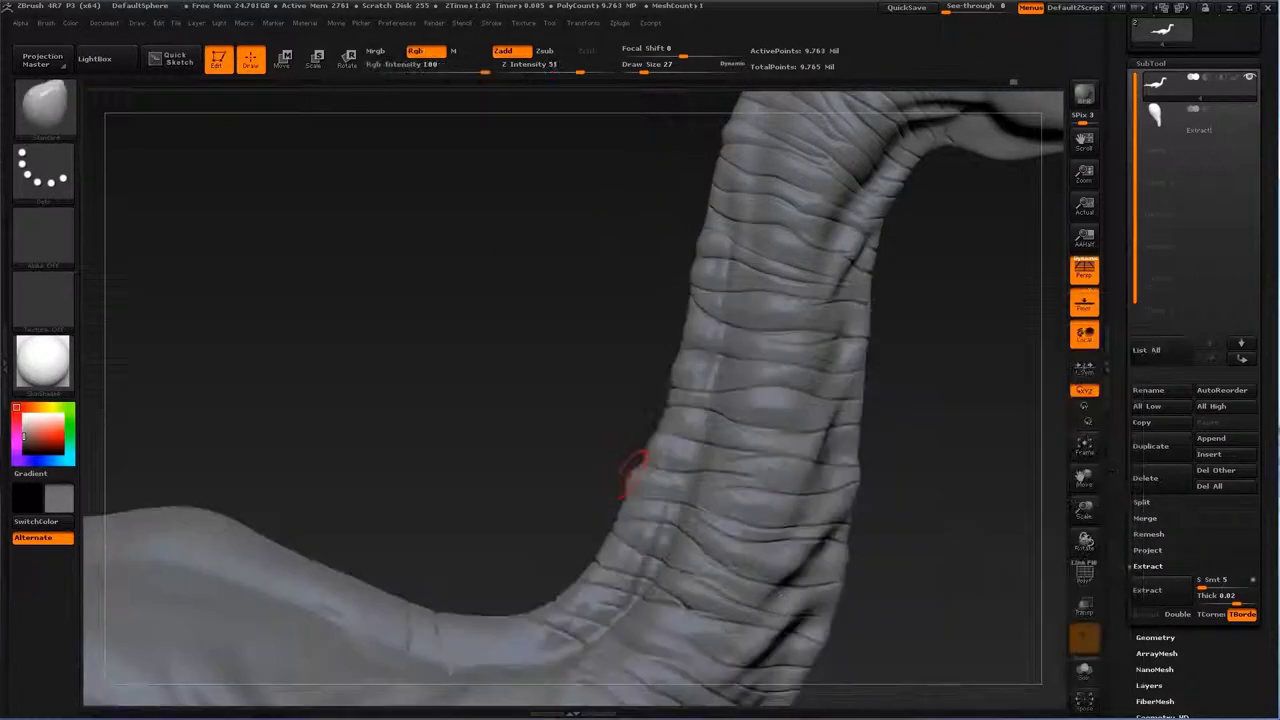
Step: Switch to the Move brush at Z Intensity 51, draw size 25, viewing along the neck to the head
key("b")
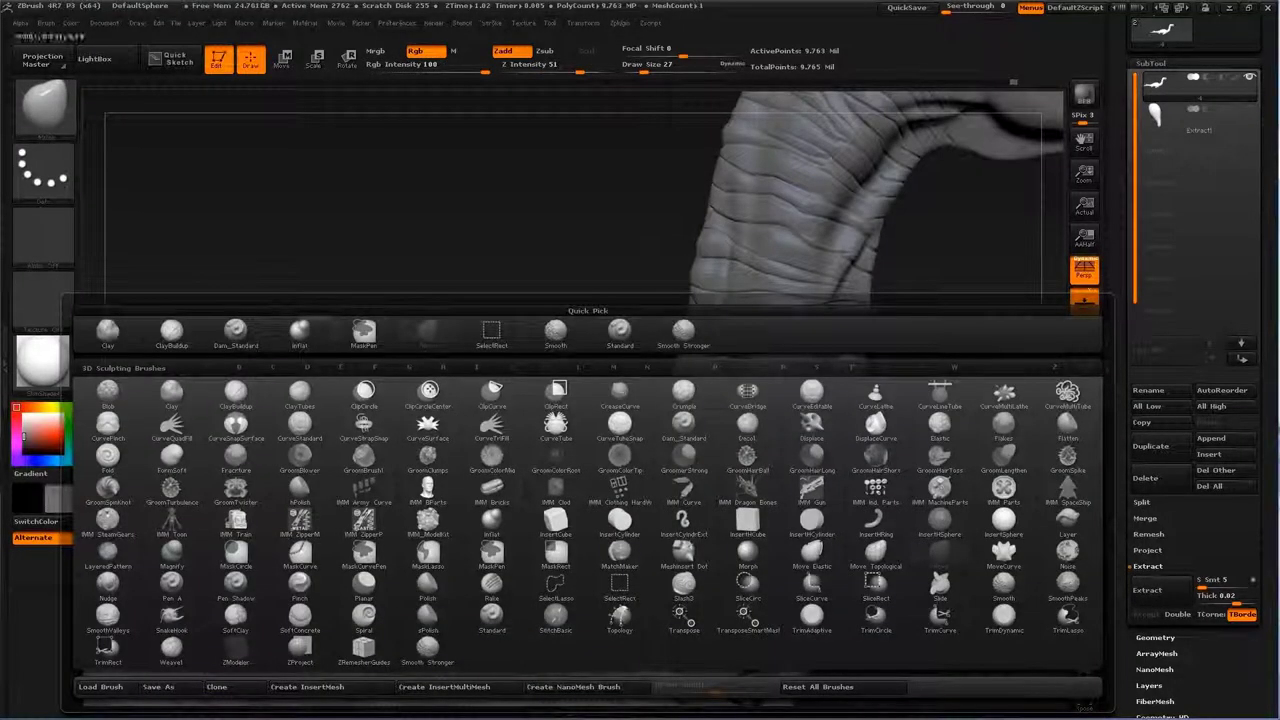
left_click(585, 560)
mouse_move(562, 432)
left_mouse_down()
mouse_move(607, 520)
mouse_move(637, 448)
left_mouse_up()
key("b")
key("s")
key("t")
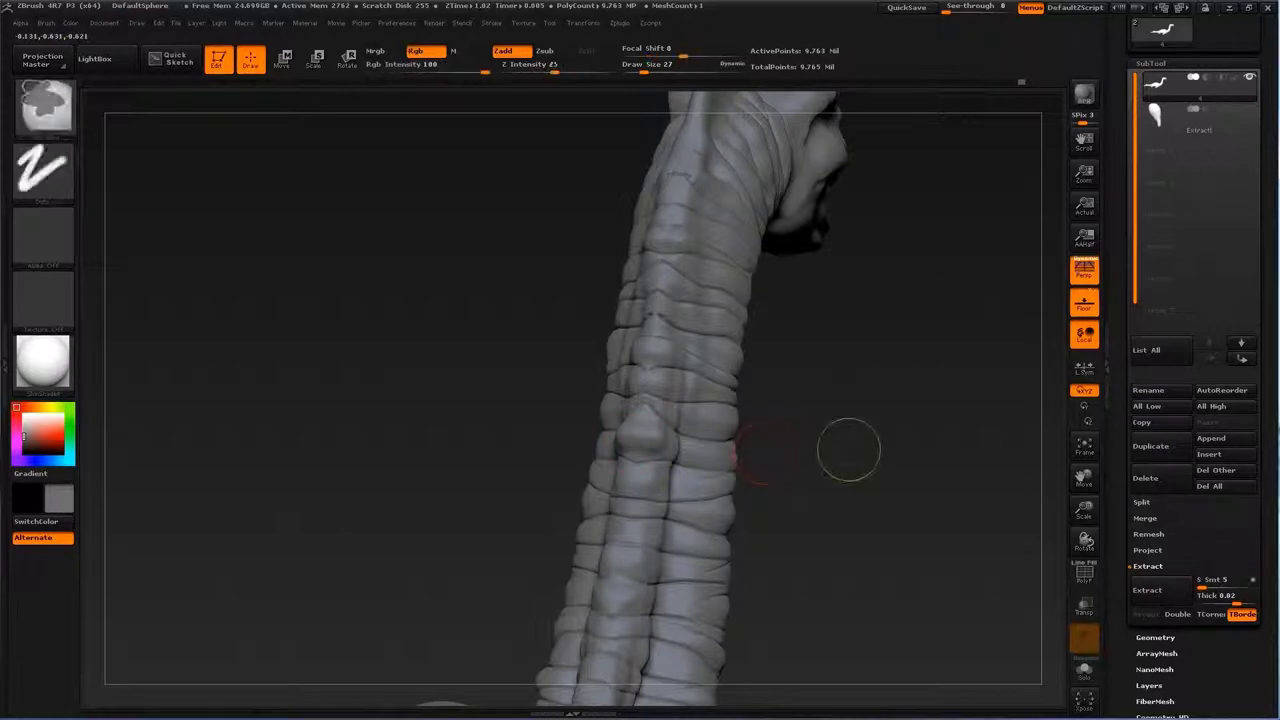
key("b")
left_click(779, 489)
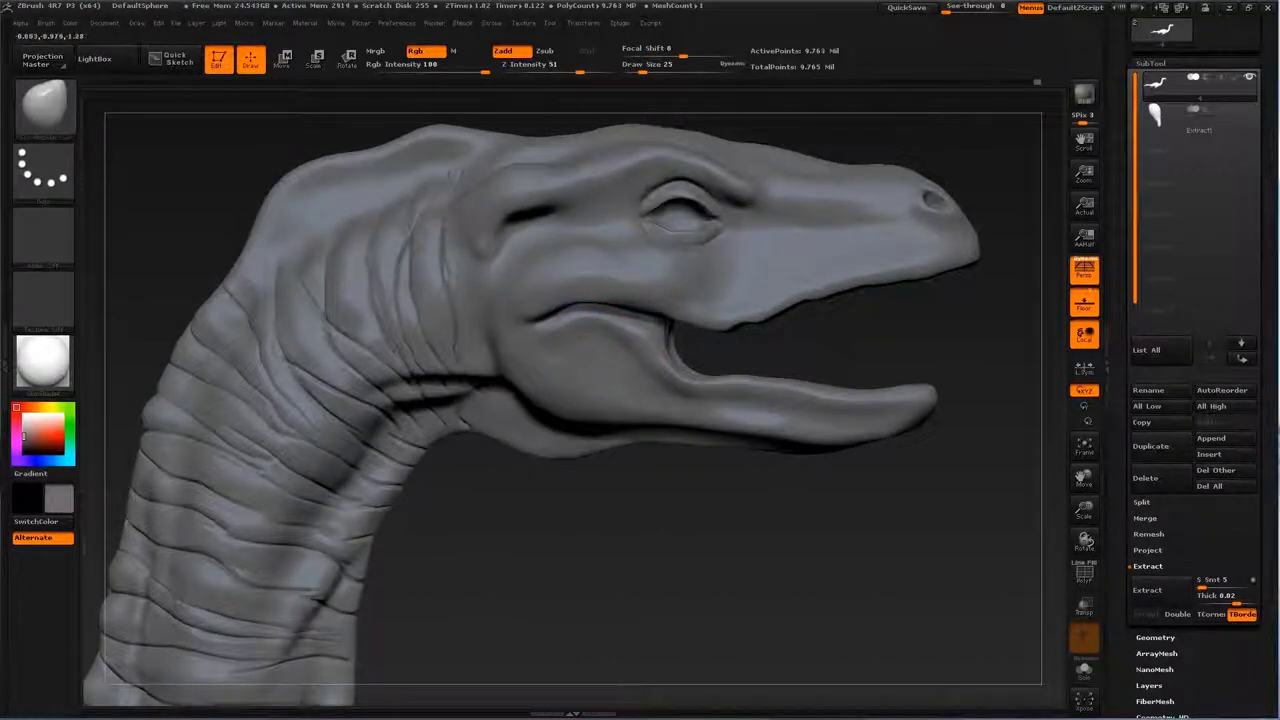
Step: Set the Move brush draw size to 41 and zoom in on the head
key("s")
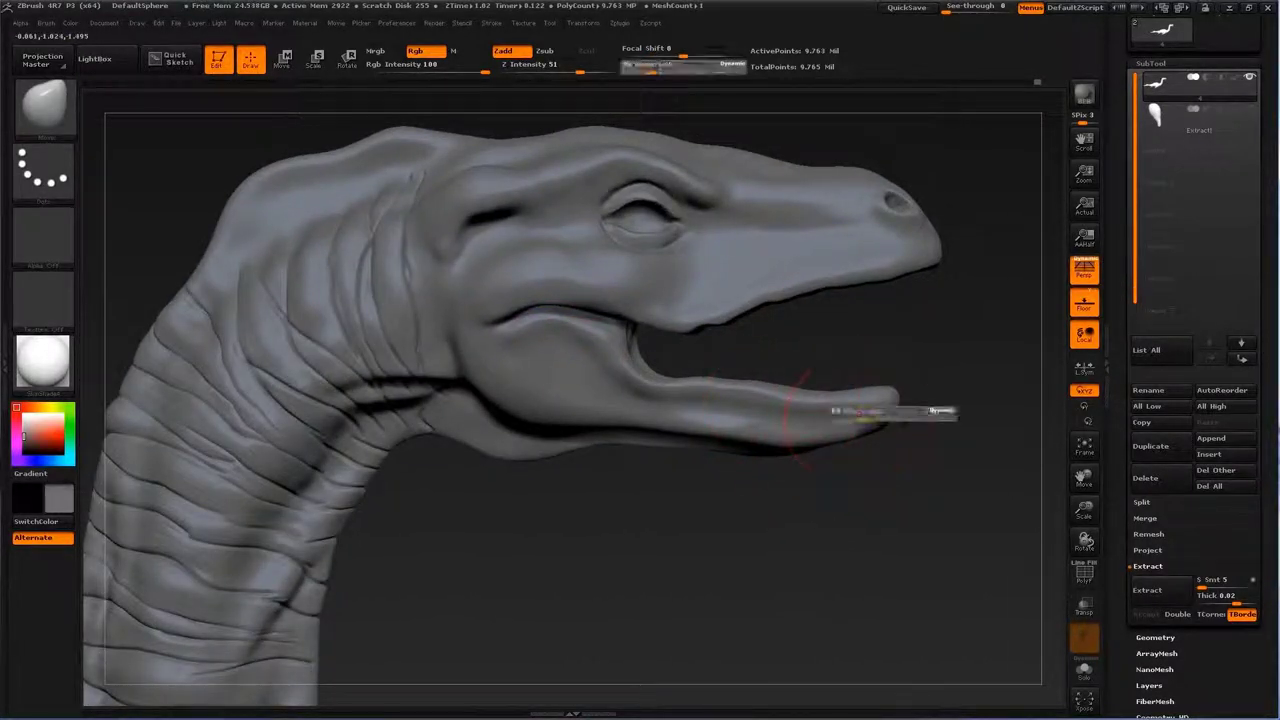
key("s")
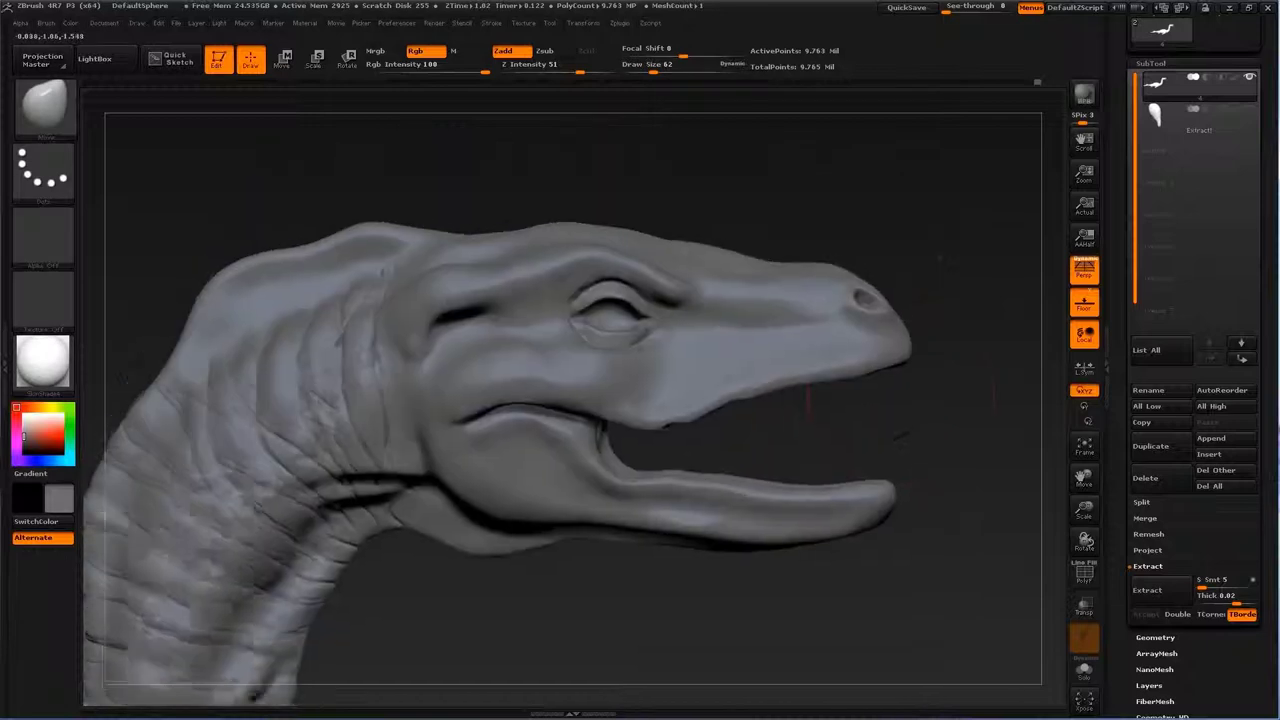
type("s41")
key("Return")
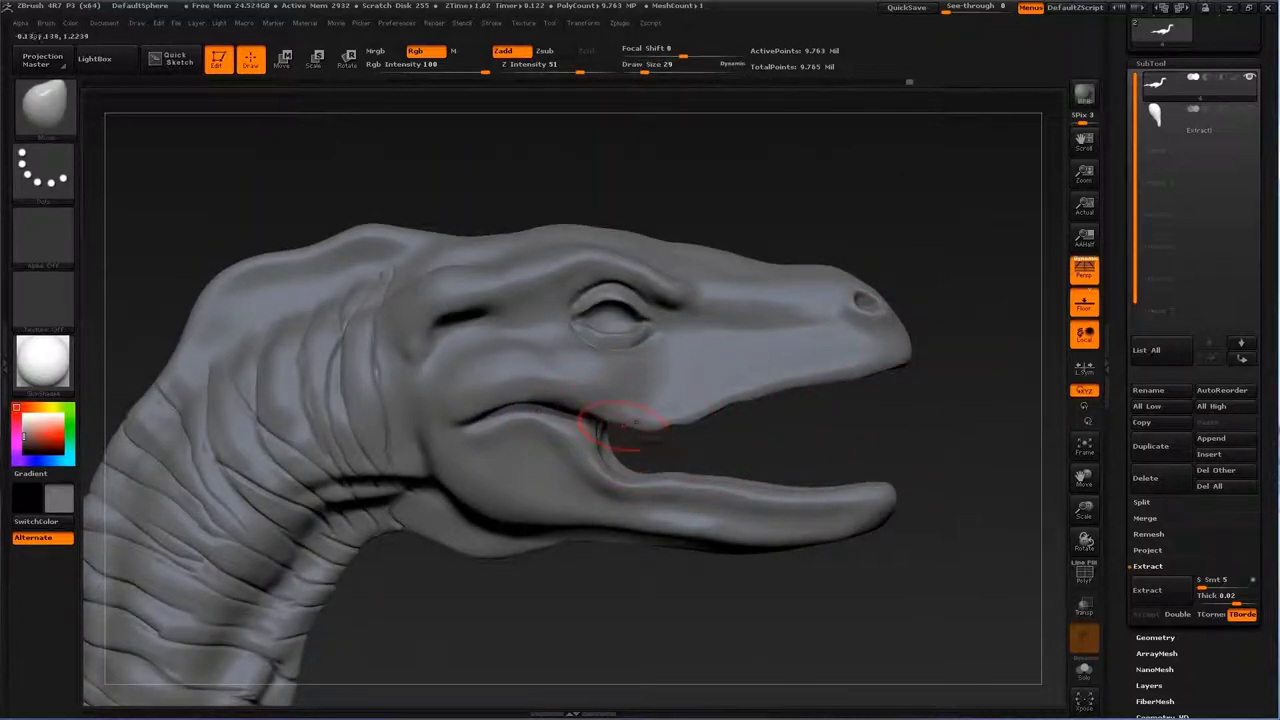
left_click_drag(980, 180, 940, 260)
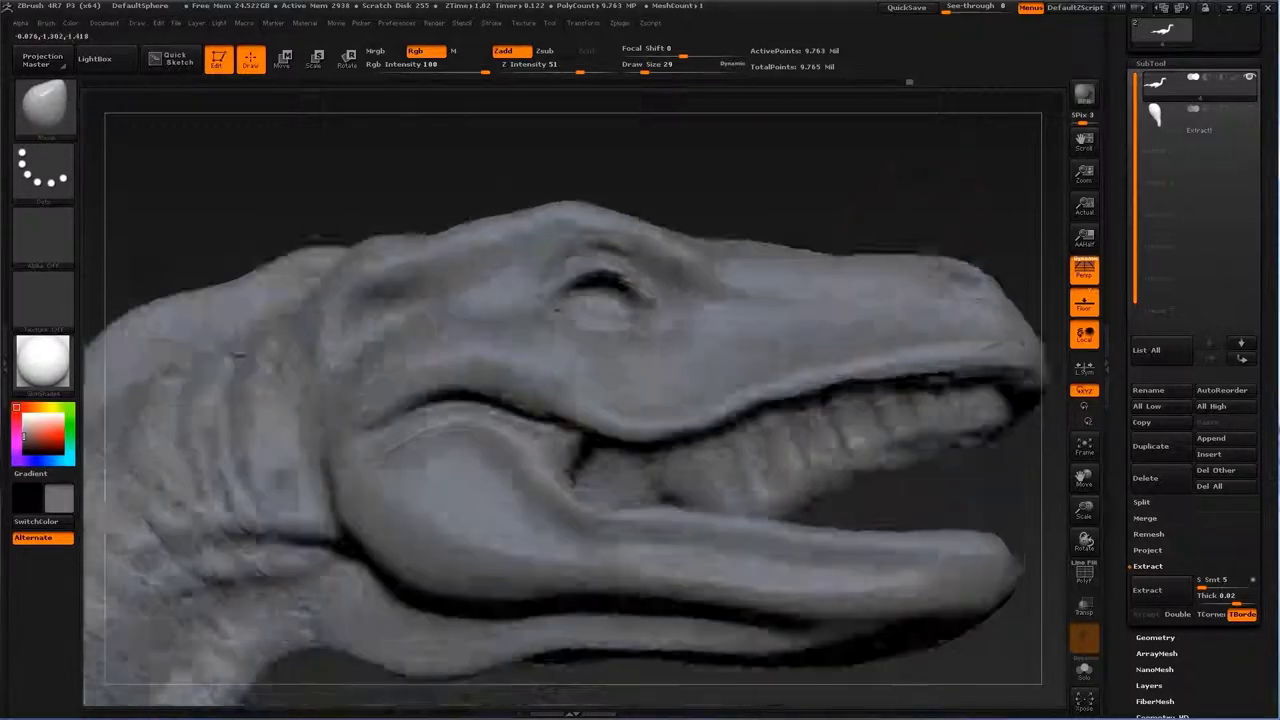
left_click_drag(960, 200, 990, 160)
mouse_move(760, 480)
left_mouse_down()
mouse_move(700, 375)
mouse_move(880, 345)
left_mouse_up()
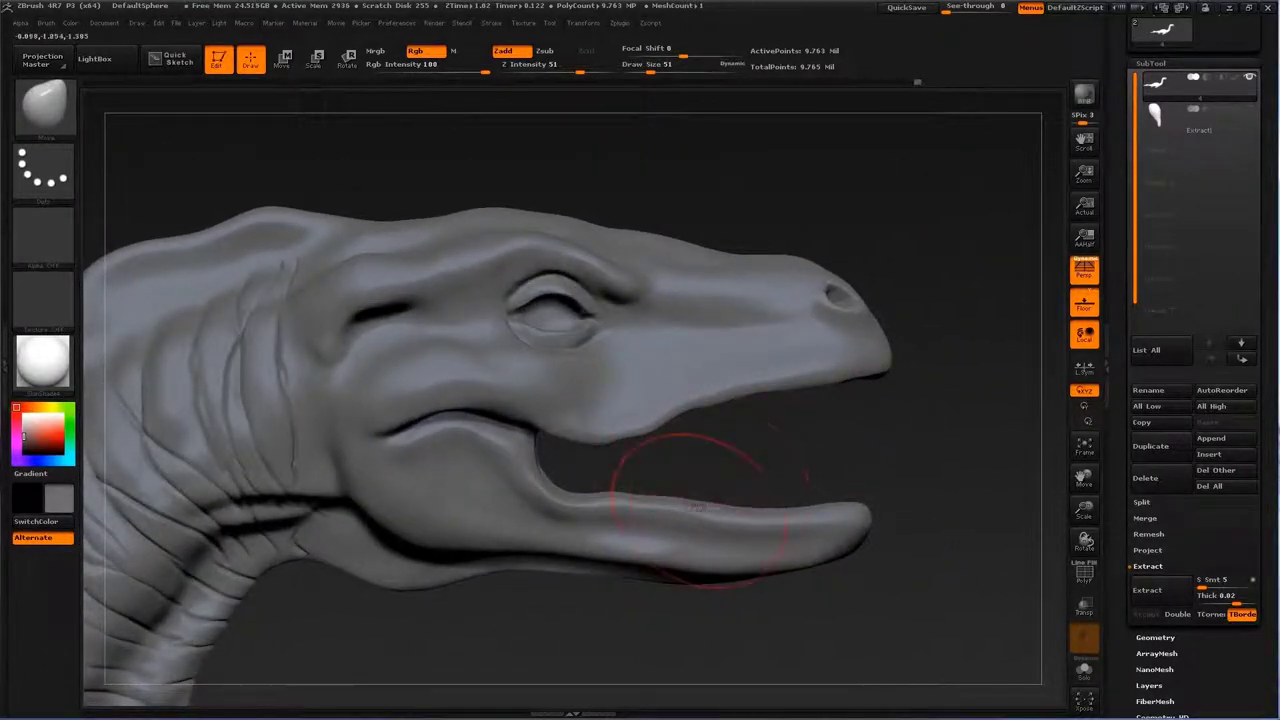
Step: Pull the lower jaw, mouth corner and snout at draw sizes 39, 46 and 35, ending side-on
key("s")
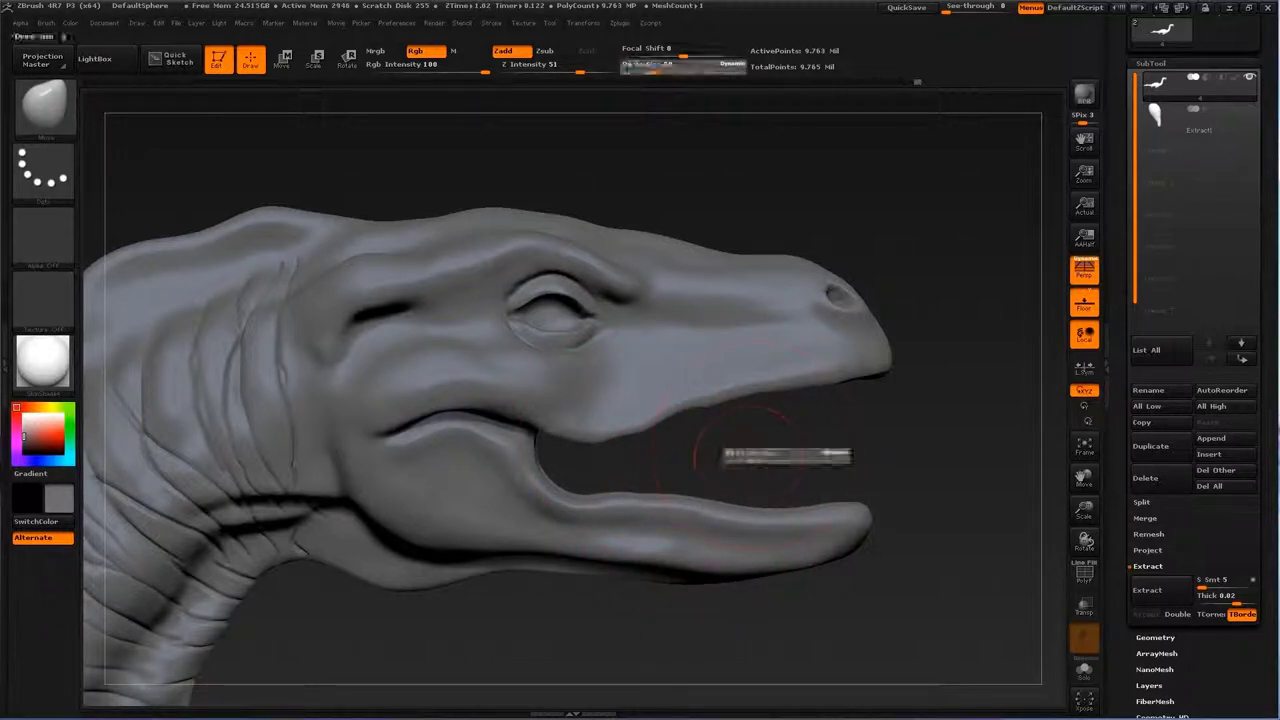
left_click_drag(755, 455, 738, 455)
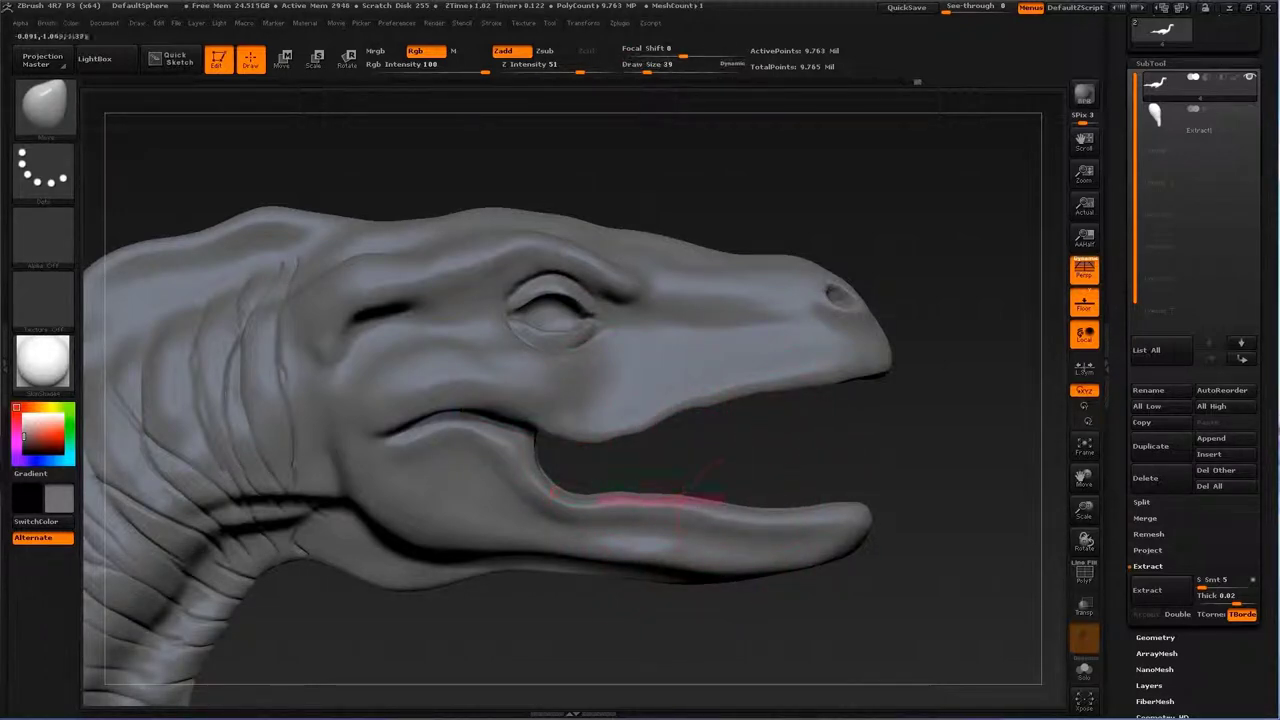
key("s")
left_click_drag(775, 503, 790, 503)
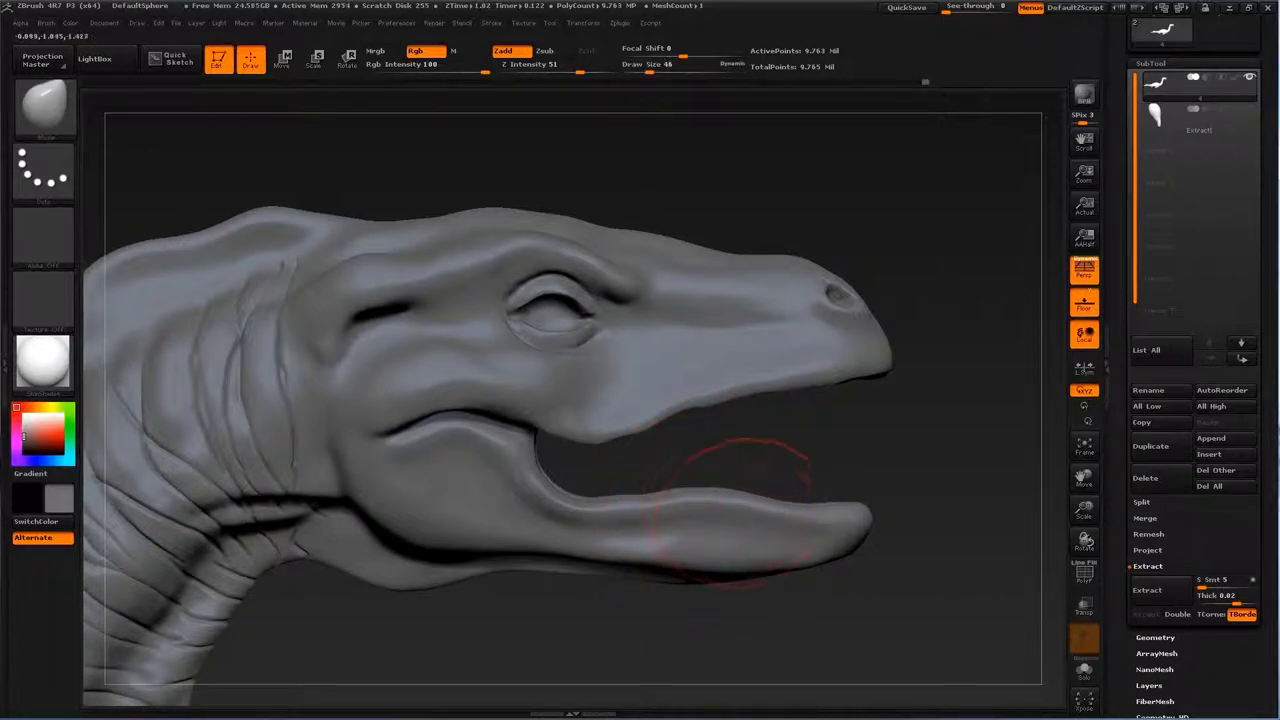
key("s")
left_click_drag(745, 385, 725, 382)
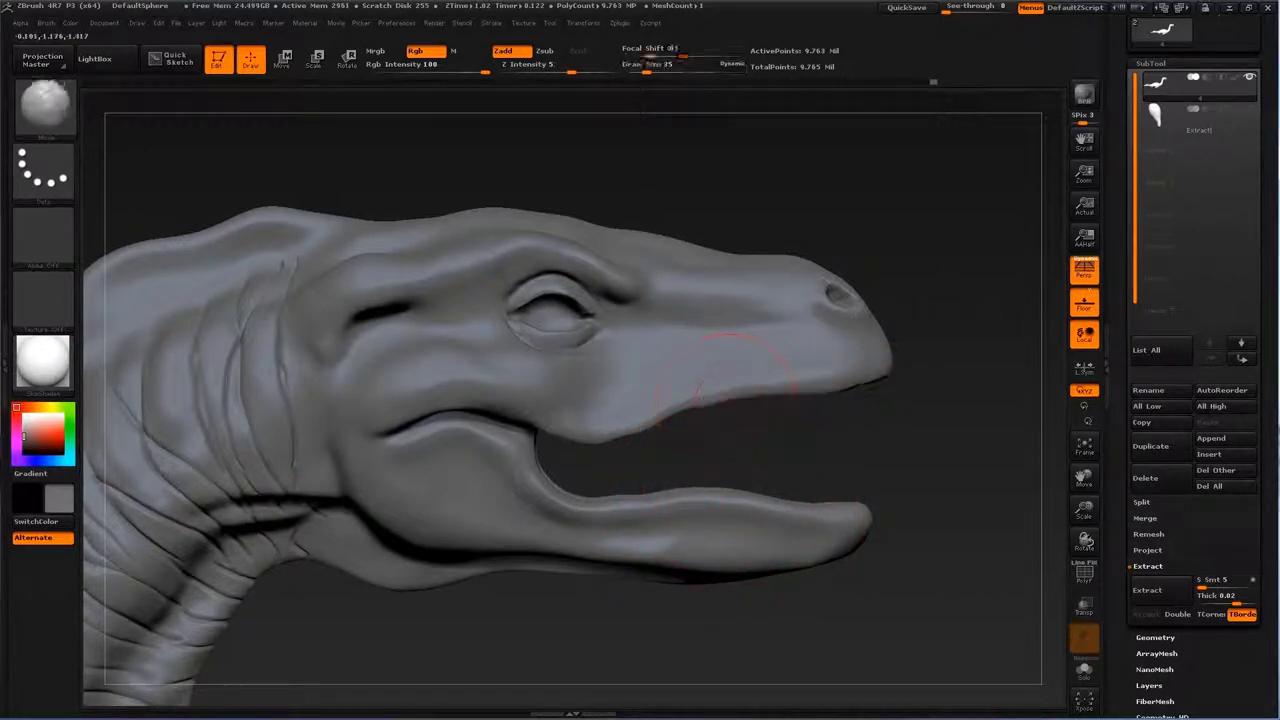
mouse_move(960, 560)
left_mouse_down("alt")
mouse_move(960, 640)
mouse_move(960, 580)
left_mouse_up("alt")
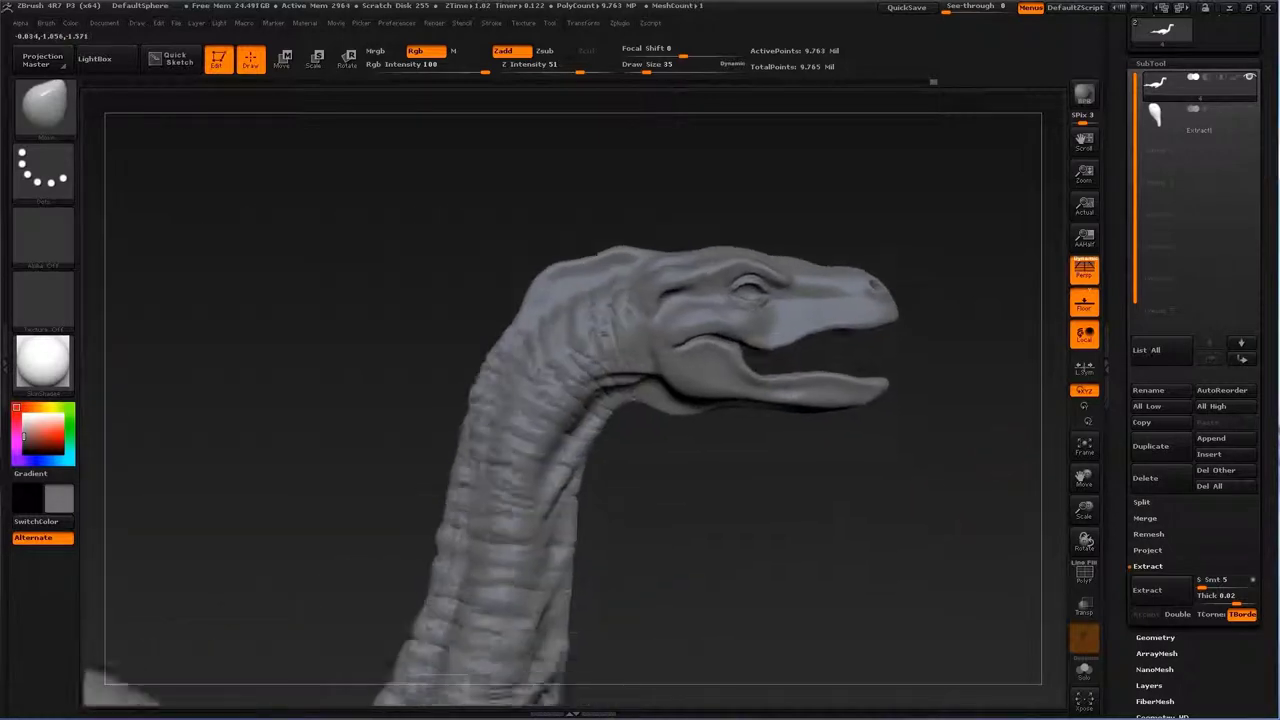
left_click_drag(900, 520, 678, 446)
key("s")
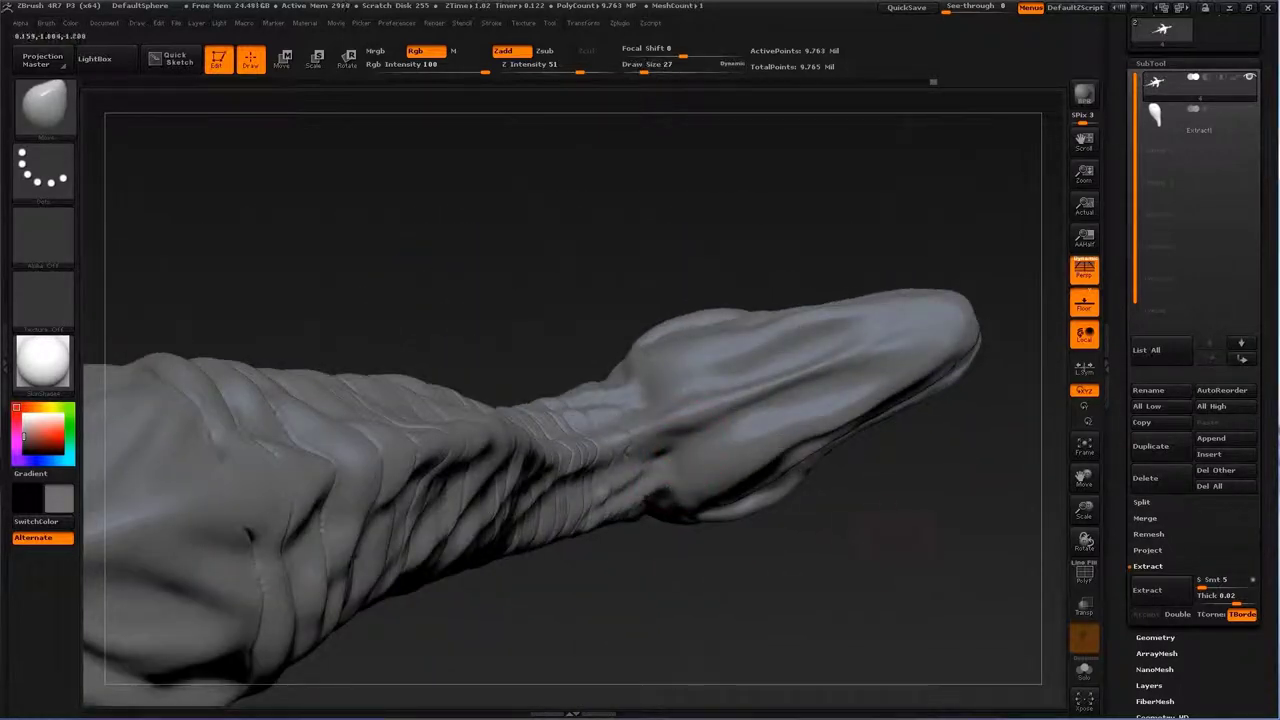
mouse_move(760, 560)
left_mouse_down()
mouse_move(876, 575)
mouse_move(322, 559)
left_mouse_up()
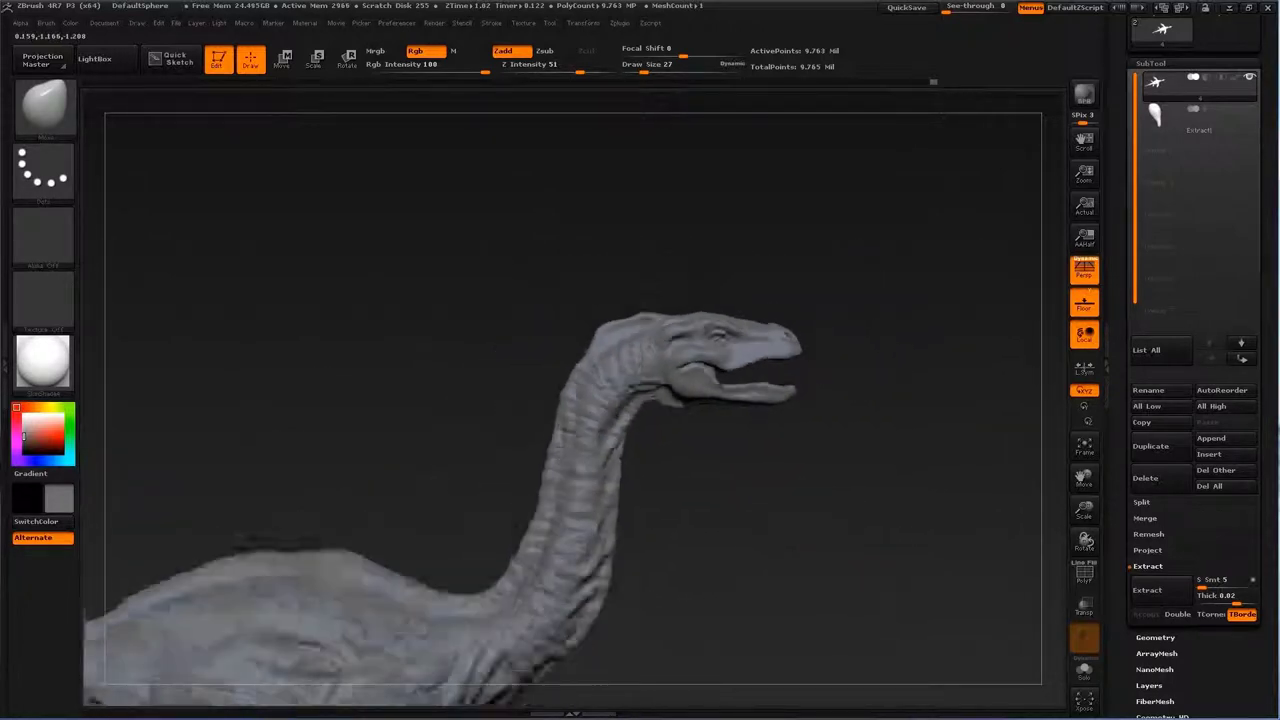
mouse_move(849, 486)
left_mouse_down()
mouse_move(916, 549)
mouse_move(880, 520)
mouse_move(318, 410)
left_mouse_up()
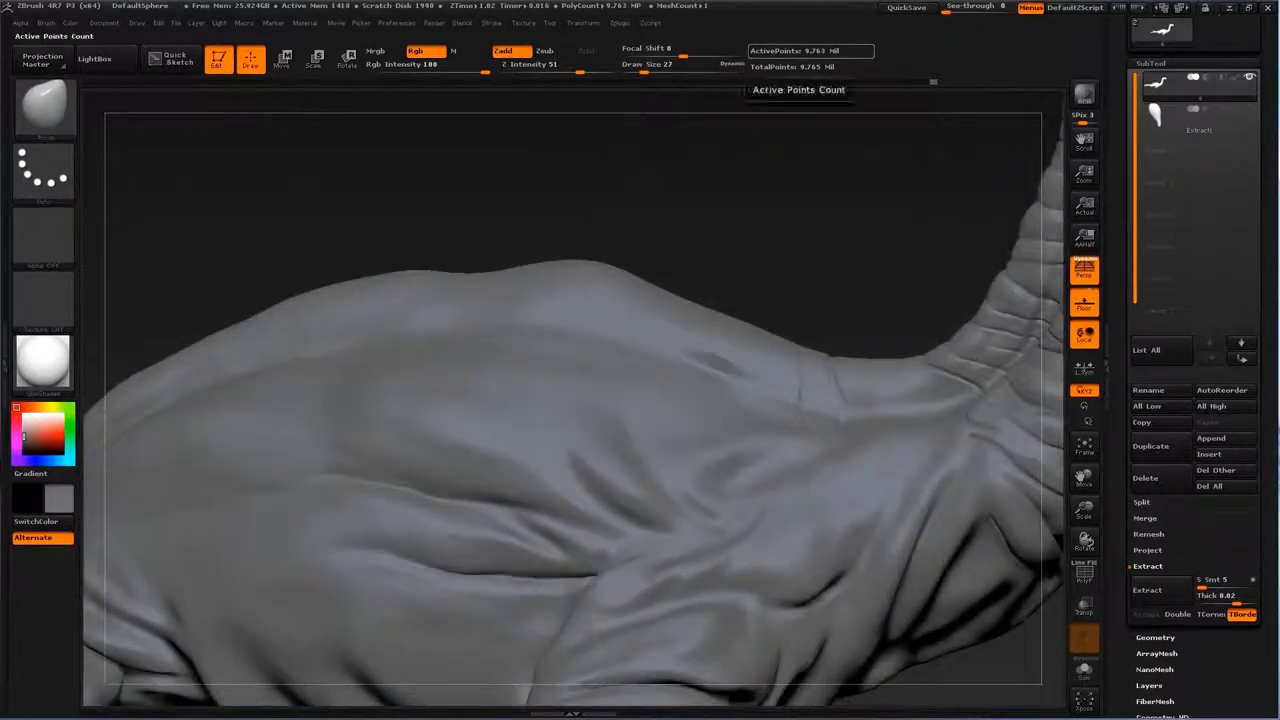
Step: Pick a soft low-intensity fold brush at draw size 16 and turn the model to its back
key("b")
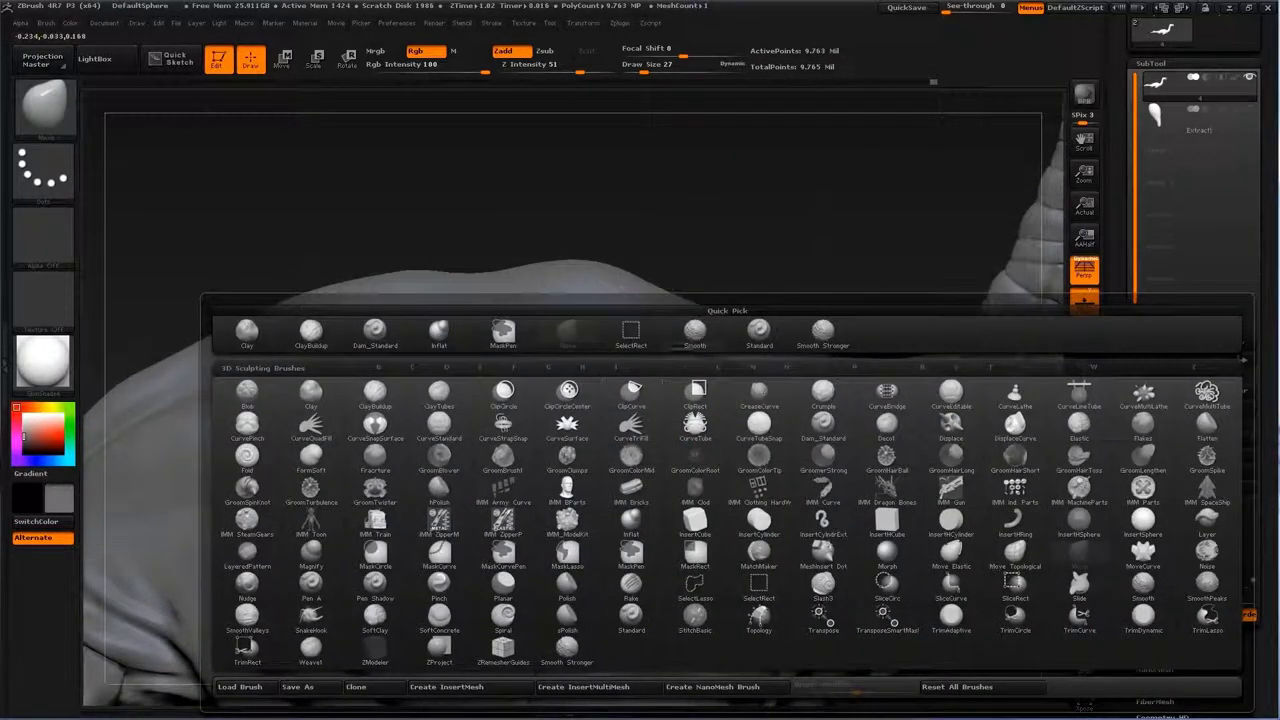
left_click(760, 334)
mouse_move(700, 470)
left_mouse_down()
mouse_move(560, 500)
mouse_move(480, 497)
left_mouse_up()
key("s")
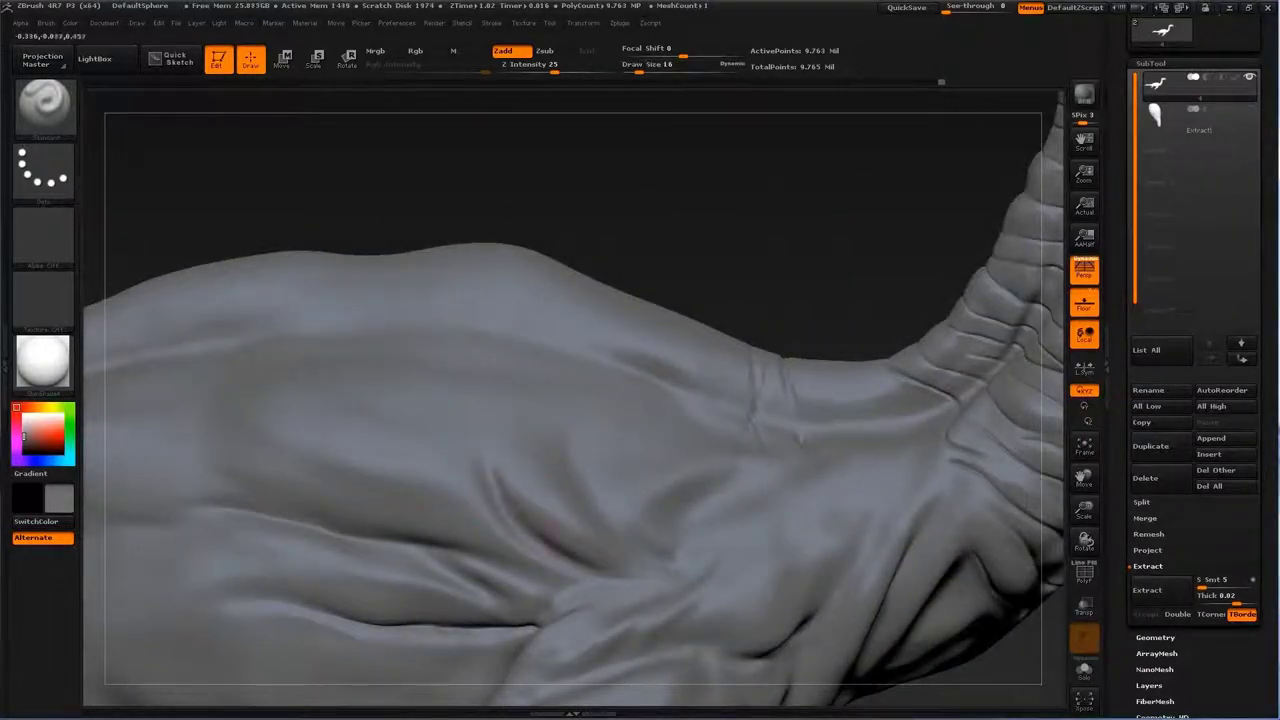
key("b")
key("b")
key("s")
key("t")
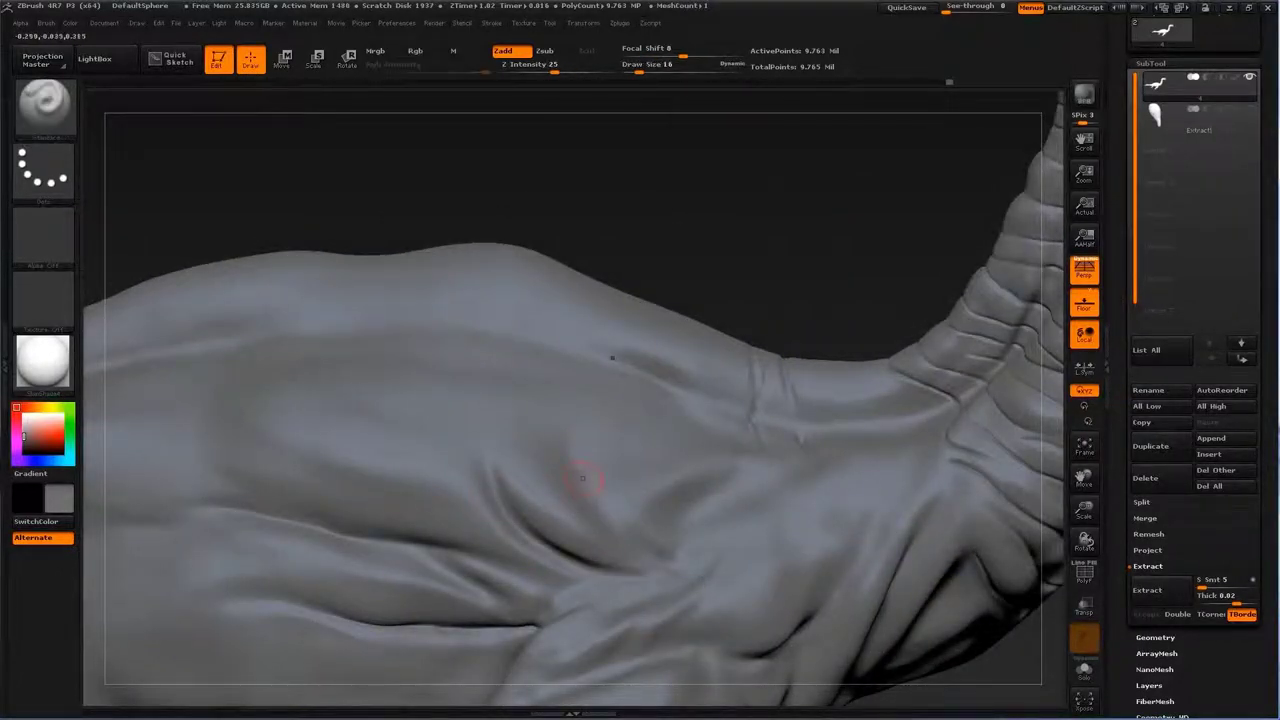
left_click_drag(808, 272, 940, 303)
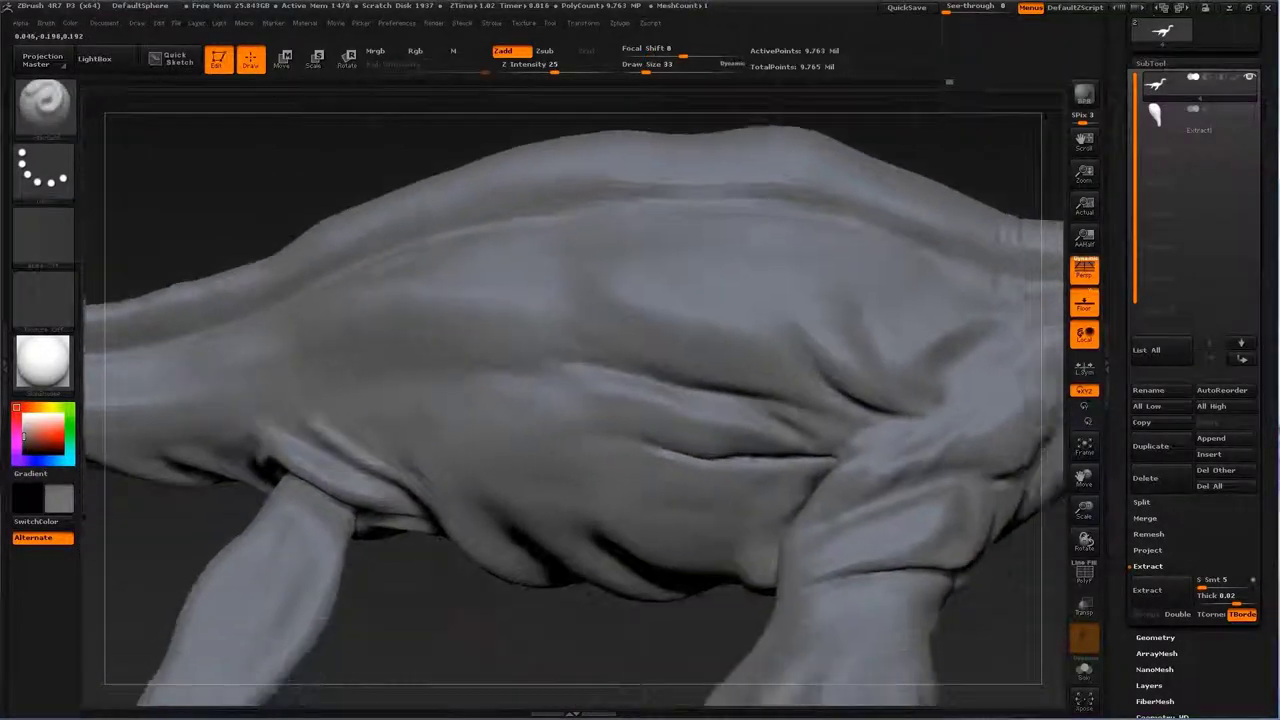
Step: Sculpt long flowing folds along the back and tail at draw sizes 17 and 20
key("s")
left_click_drag(582, 346, 570, 346)
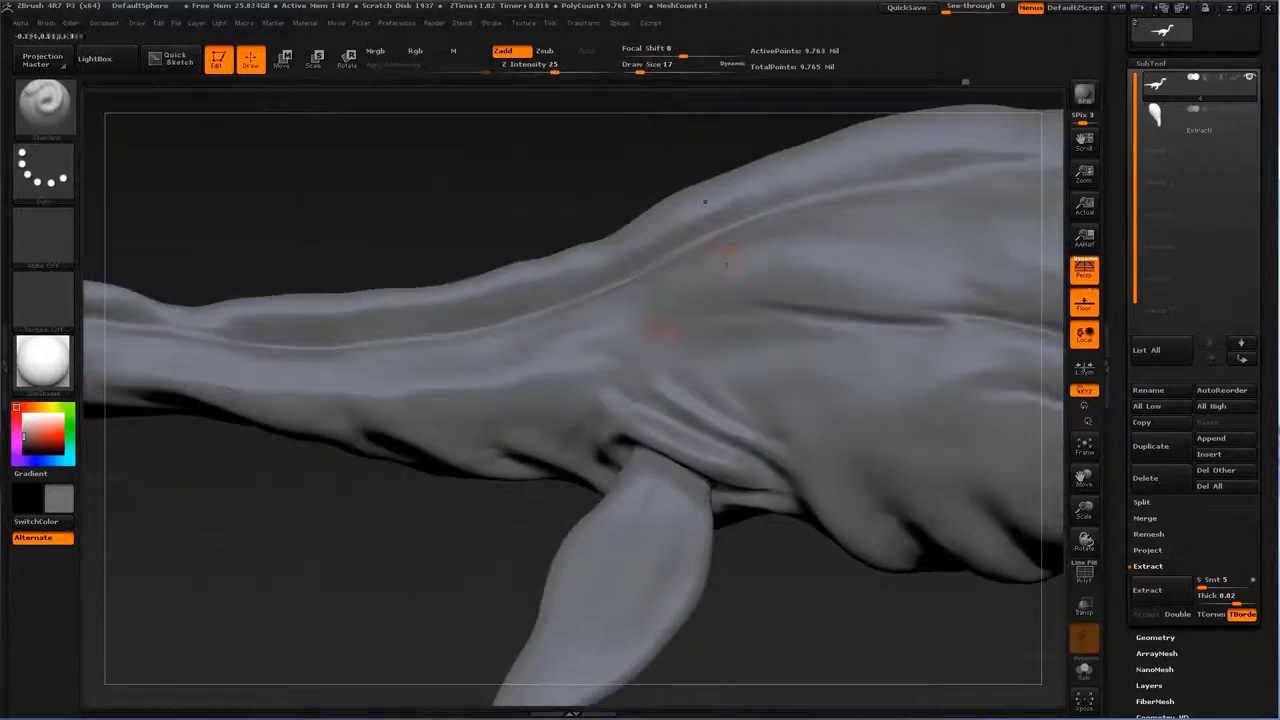
key("s")
left_click_drag(657, 326, 440, 385)
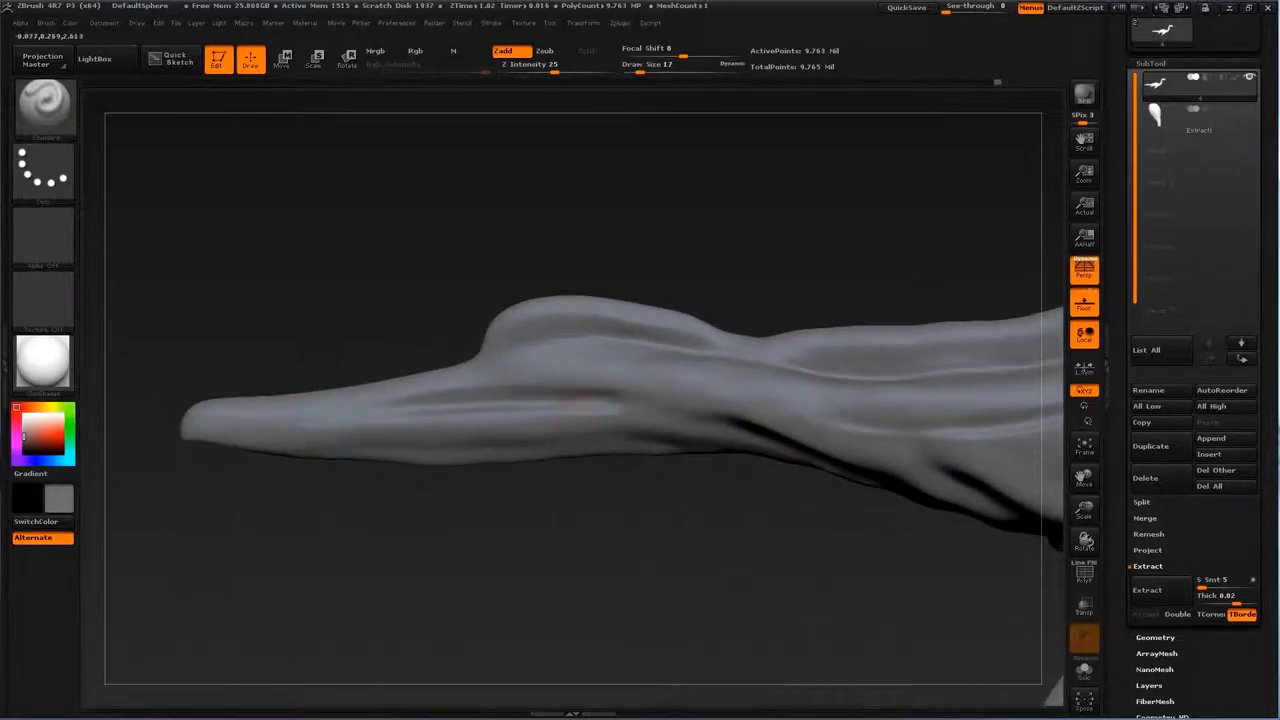
Step: Switch to the Standard brush and frame the body and front flipper for sculpting
key("b")
key("c")
key("b")
key("b")
key("s")
key("t")
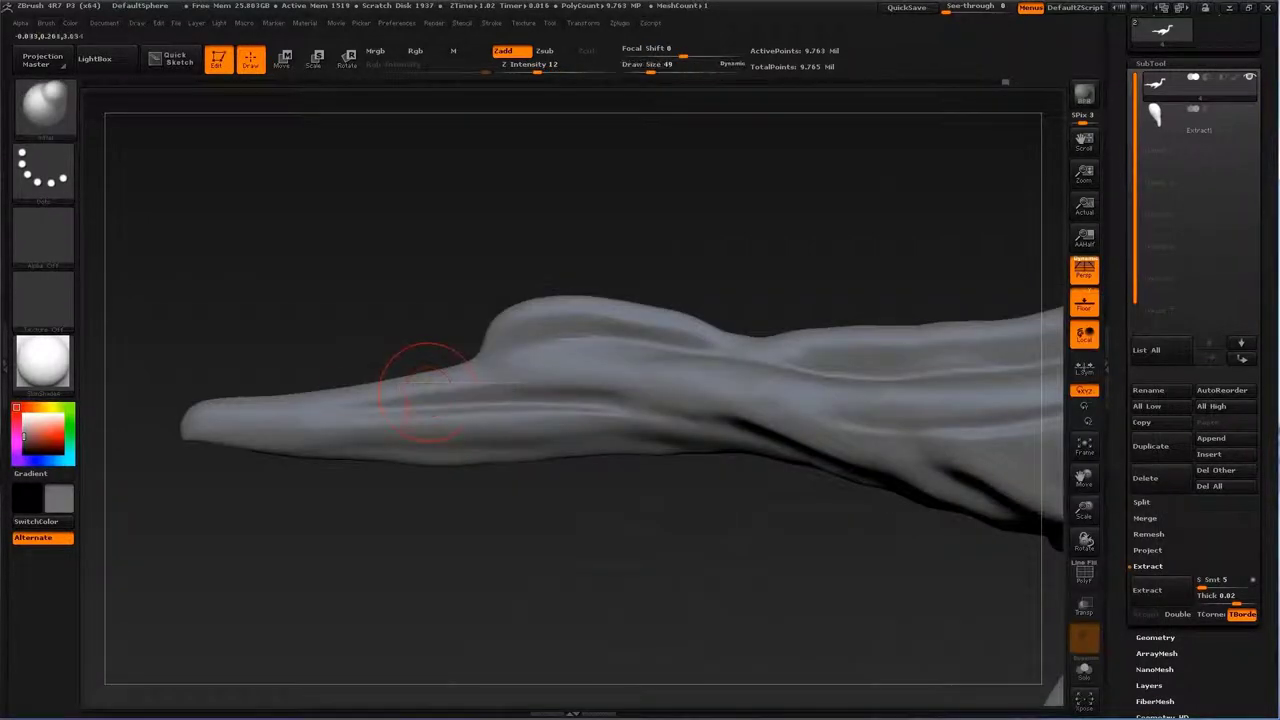
left_click_drag(355, 405, 360, 500)
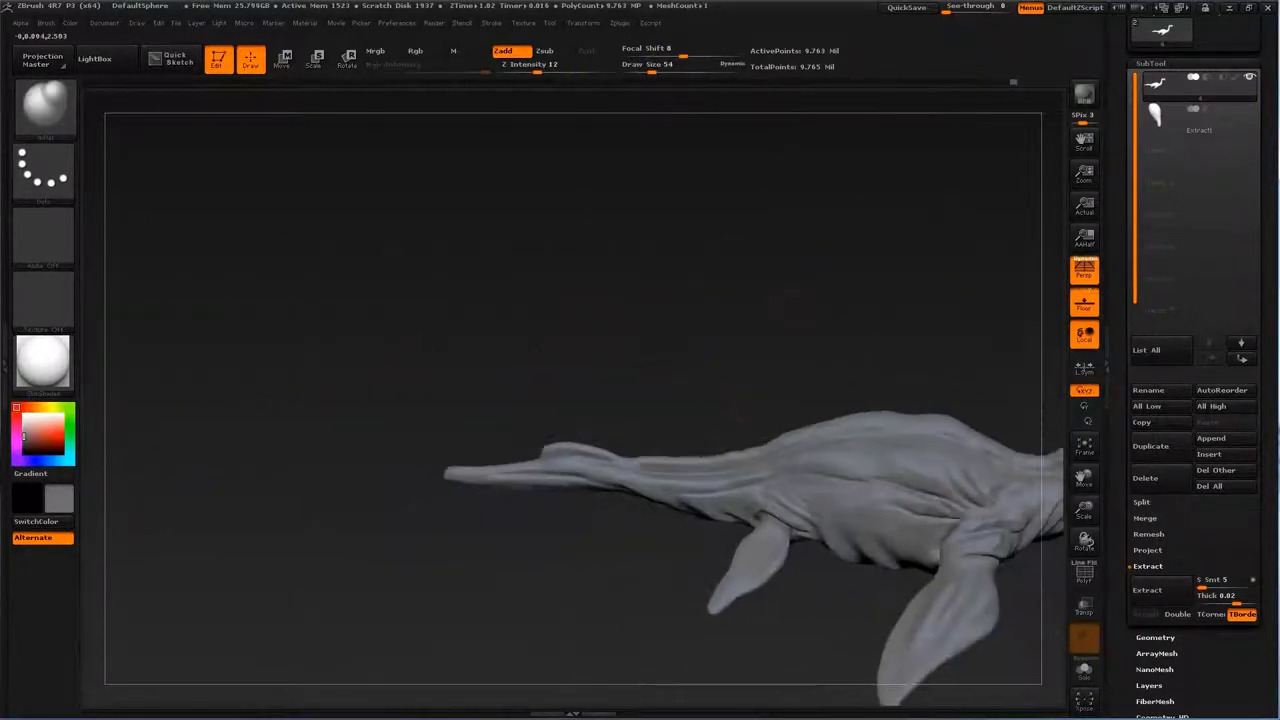
key("f")
left_click_drag(300, 620, 300, 500, "alt")
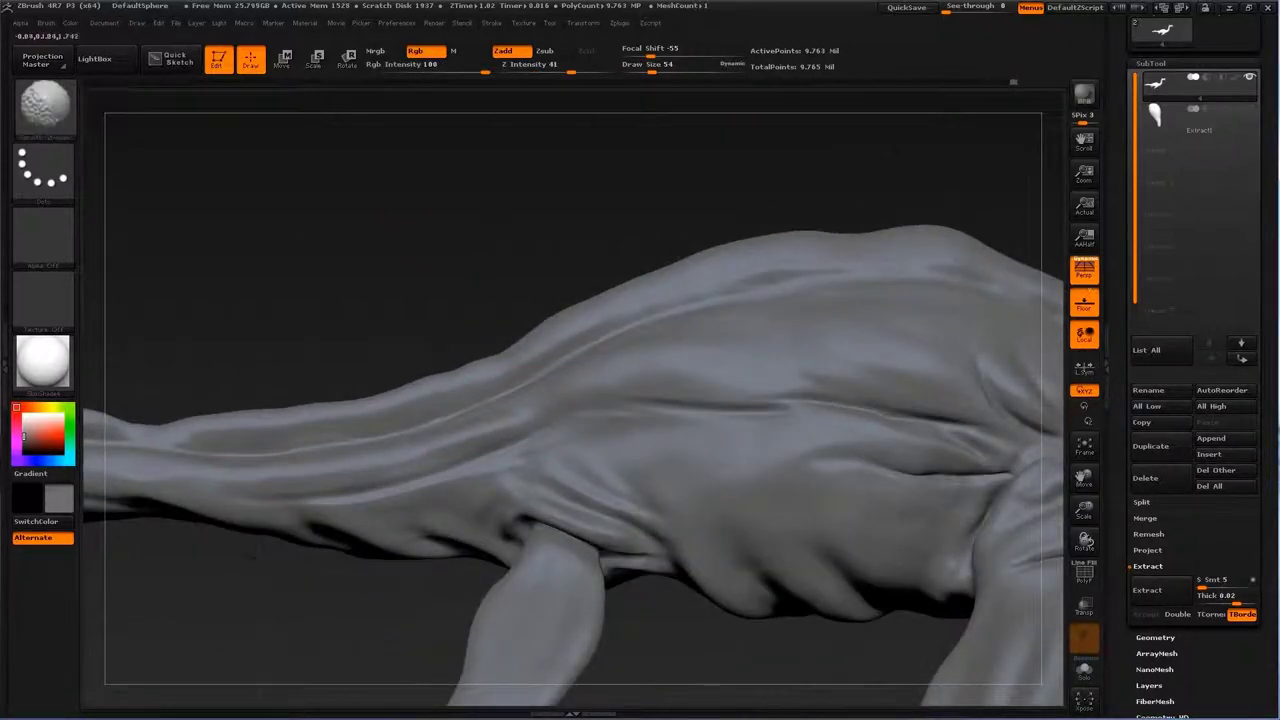
left_click_drag(430, 250, 471, 300)
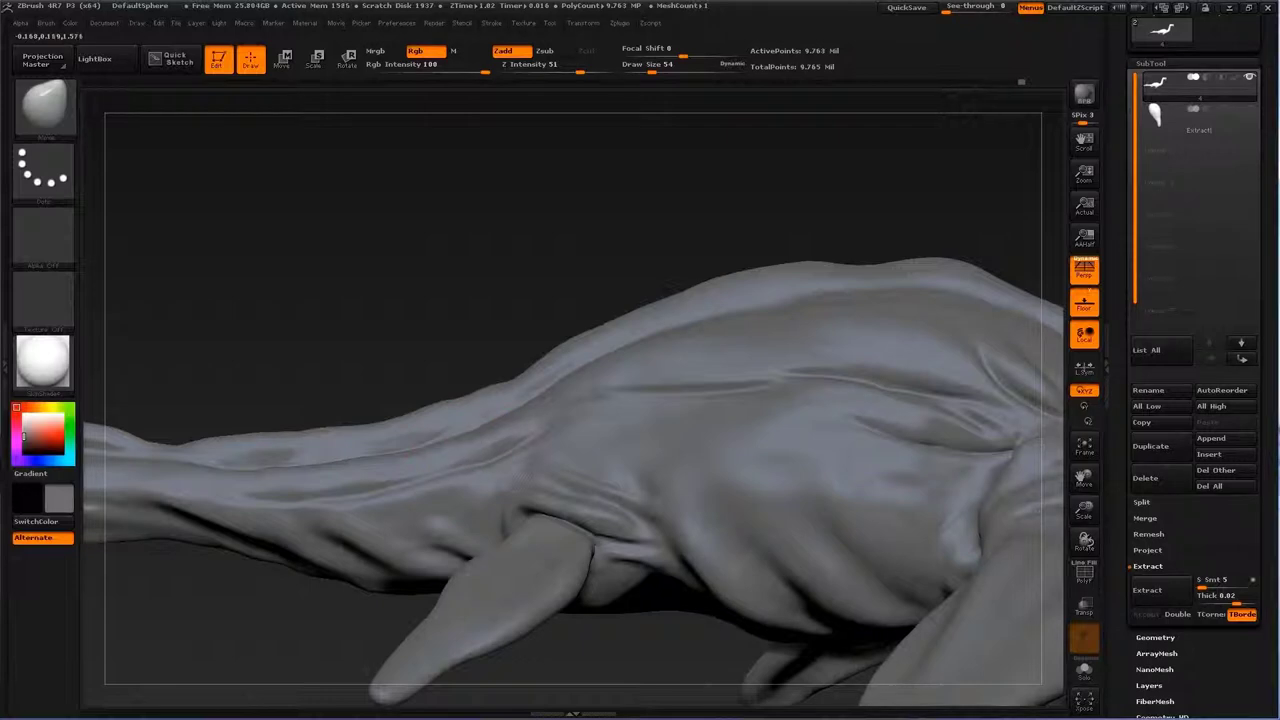
left_click_drag(310, 610, 367, 632)
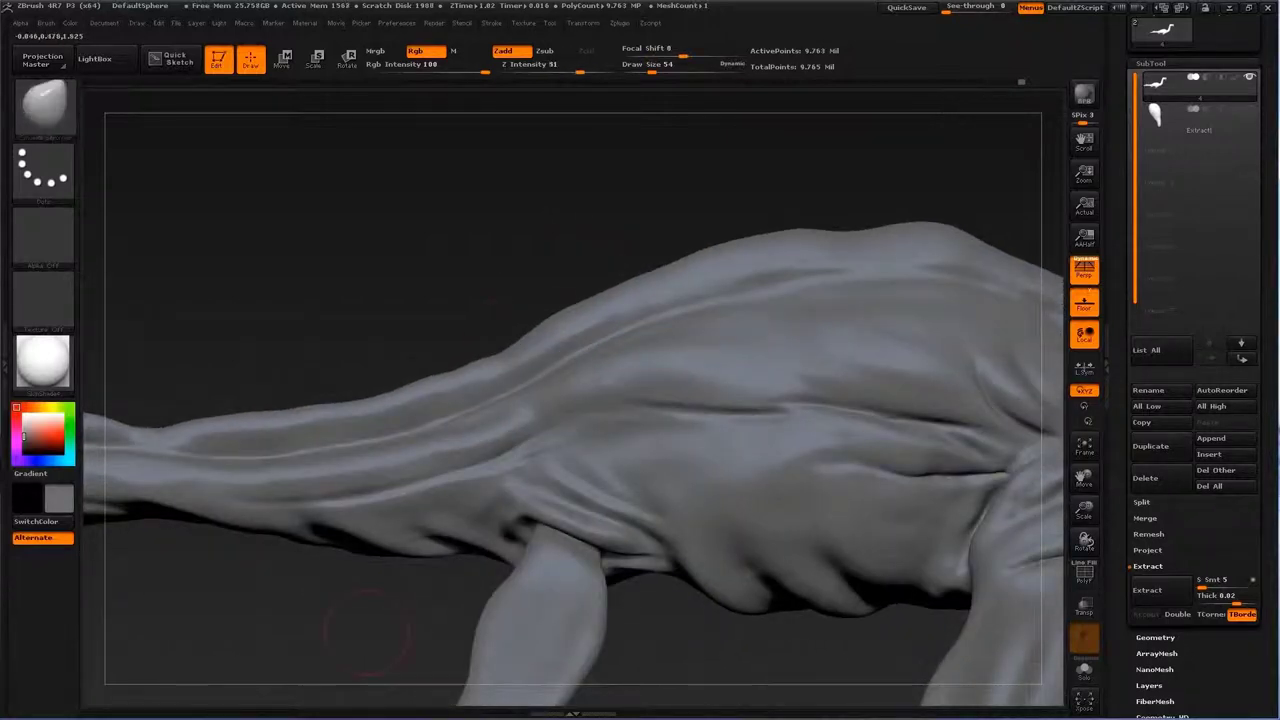
Step: Alternate textured skin and Standard brush strokes to soften the folds along the back
key("b")
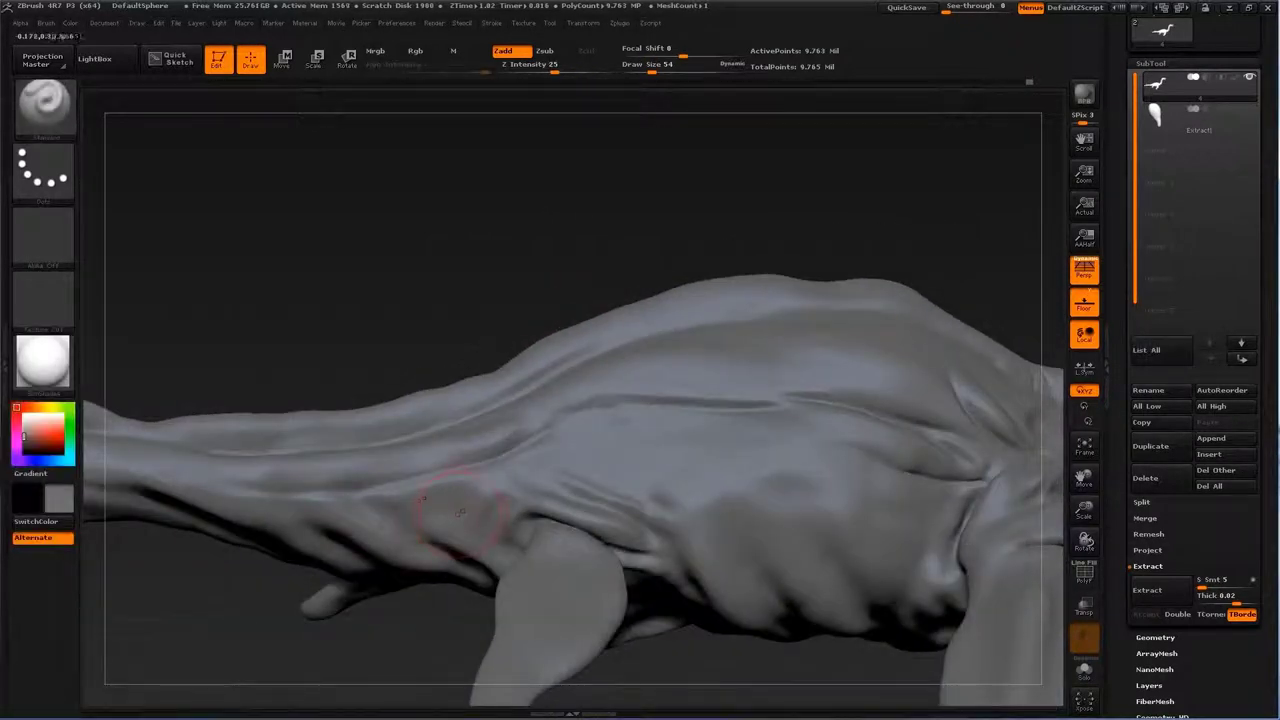
key("b")
key("c")
key("b")
left_click_drag(600, 200, 540, 210)
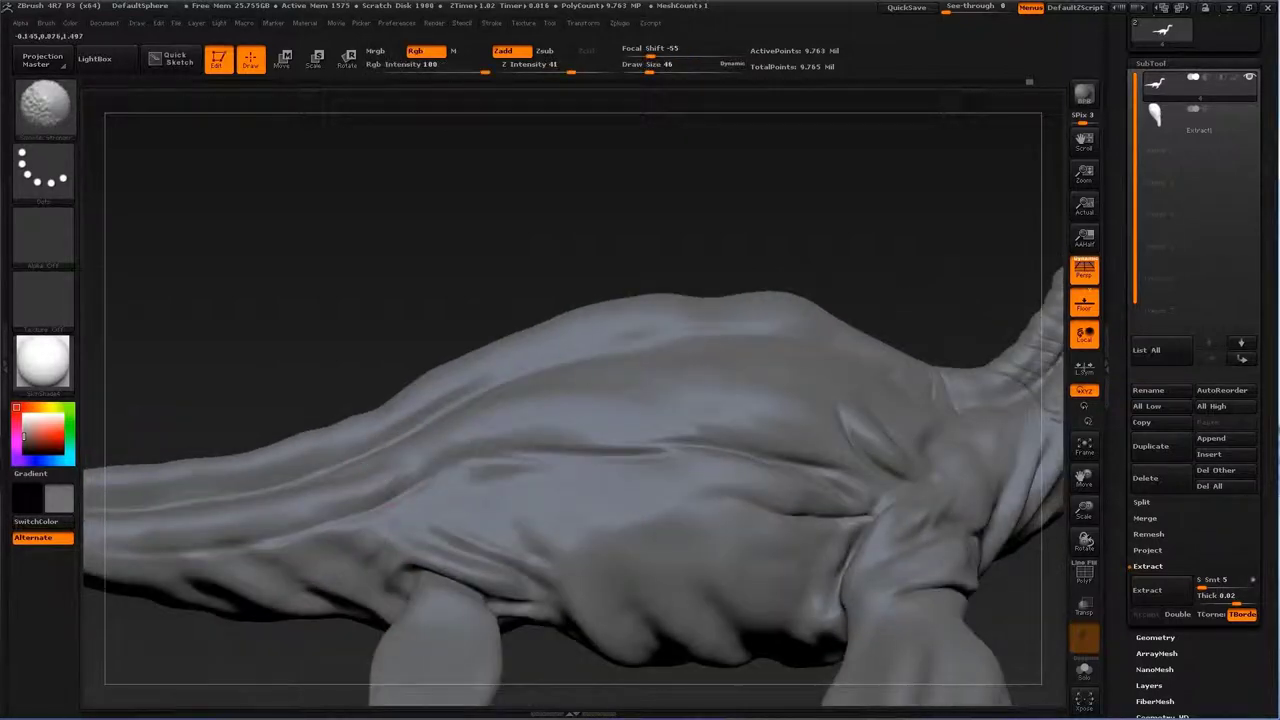
key("b")
key("s")
key("t")
left_click_drag(700, 230, 520, 385)
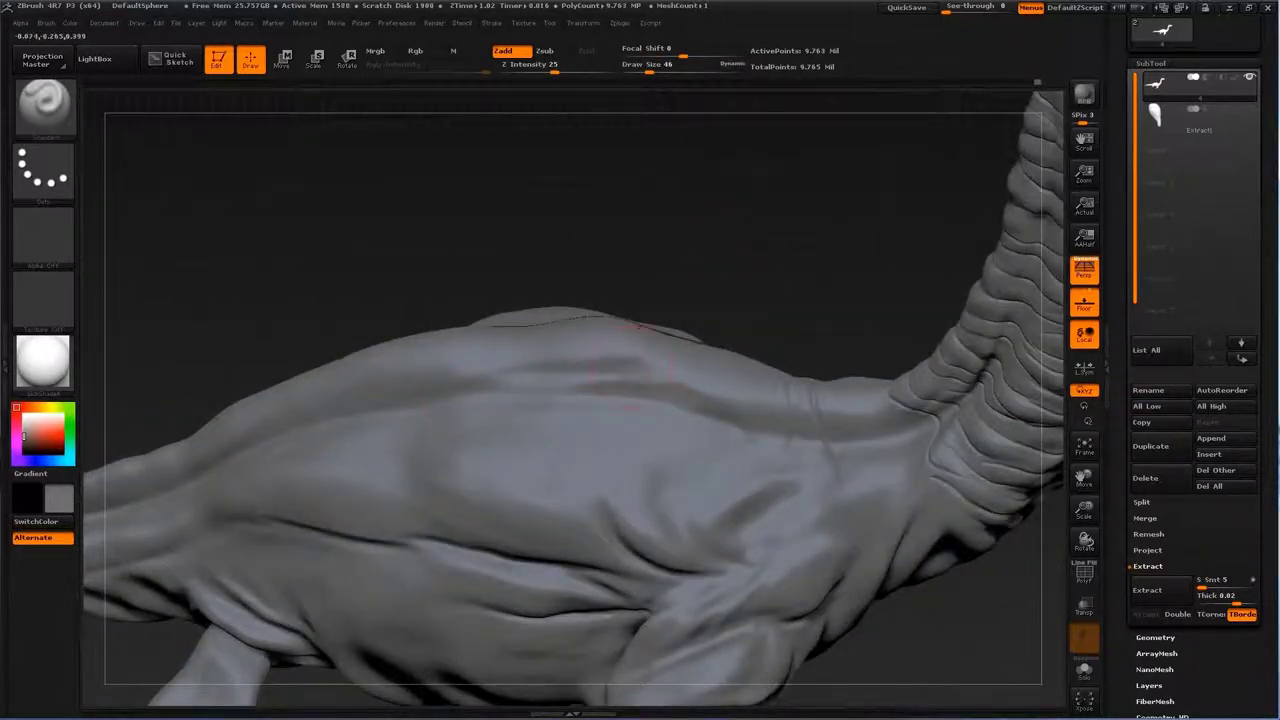
mouse_move(600, 200)
left_mouse_down()
mouse_move(560, 215)
mouse_move(515, 368)
left_mouse_up()
Step: Refine the flank folds near the flipper with the Move brush, ending at draw size 28
key("bracketright")
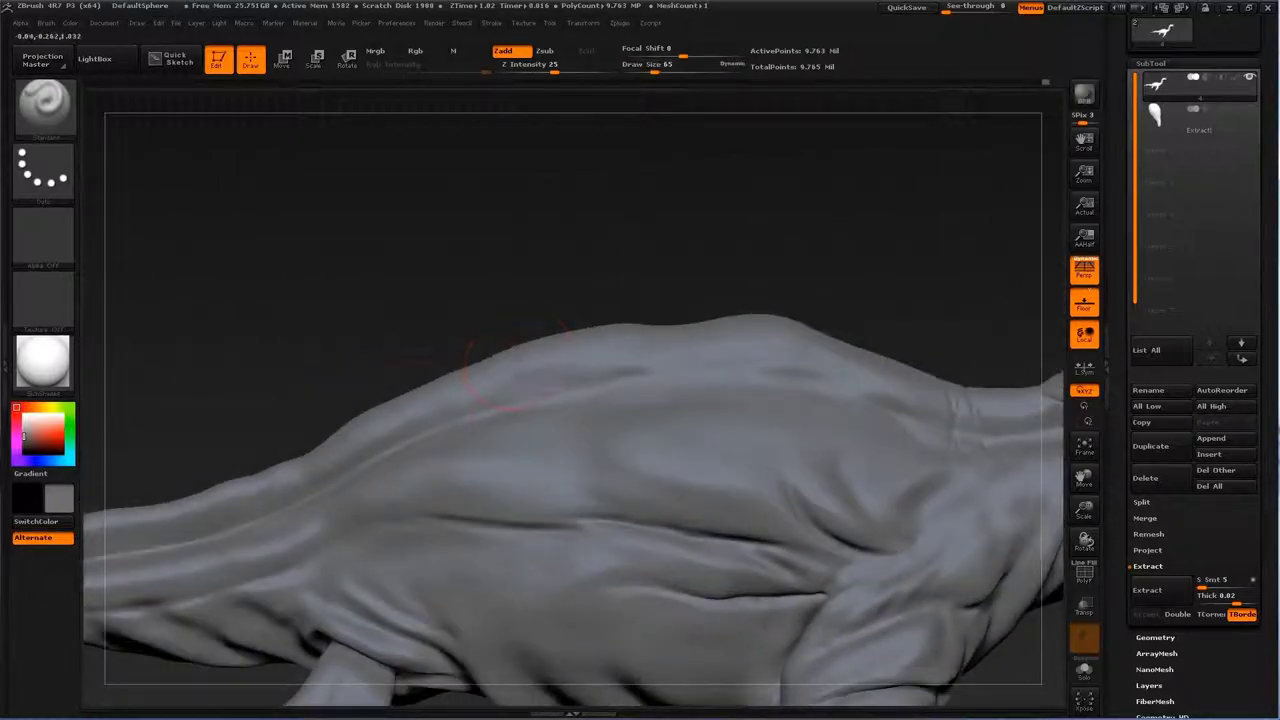
mouse_move(351, 437)
left_mouse_down()
mouse_move(480, 235)
mouse_move(500, 340)
left_mouse_up()
key("bracketleft")
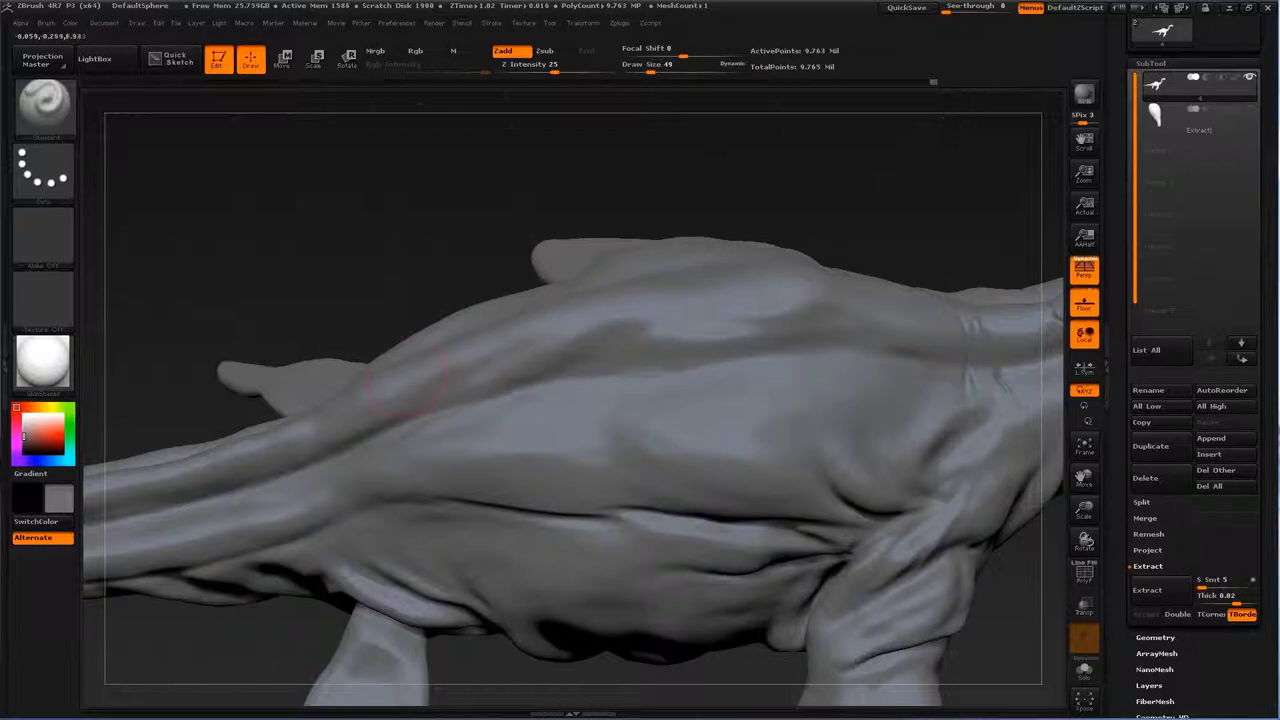
left_click_drag(460, 378, 560, 400)
mouse_move(420, 390)
left_mouse_down()
mouse_move(371, 349)
mouse_move(520, 400)
left_mouse_up()
key("b")
key("m")
key("v")
mouse_move(600, 400)
left_mouse_down()
mouse_move(450, 440)
mouse_move(560, 560)
mouse_move(560, 400)
left_mouse_up()
key("bracketleft")
key("bracketleft")
Step: Zoom into the front flipper base and shrink the clay brush for fine armpit folds
key("b")
key("c")
key("b")
mouse_move(560, 500)
left_mouse_down("alt")
mouse_move(565, 424)
mouse_move(545, 424)
left_mouse_up("alt")
key("s")
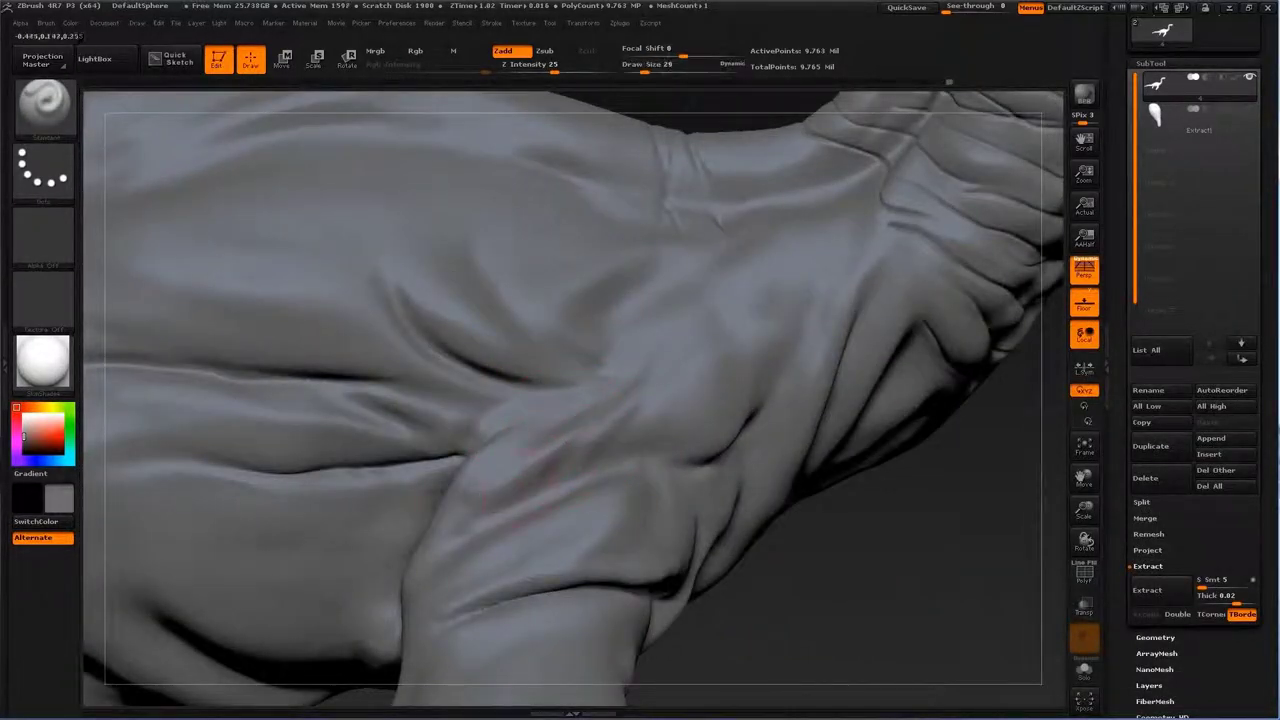
key("bracketleft")
key("bracketleft")
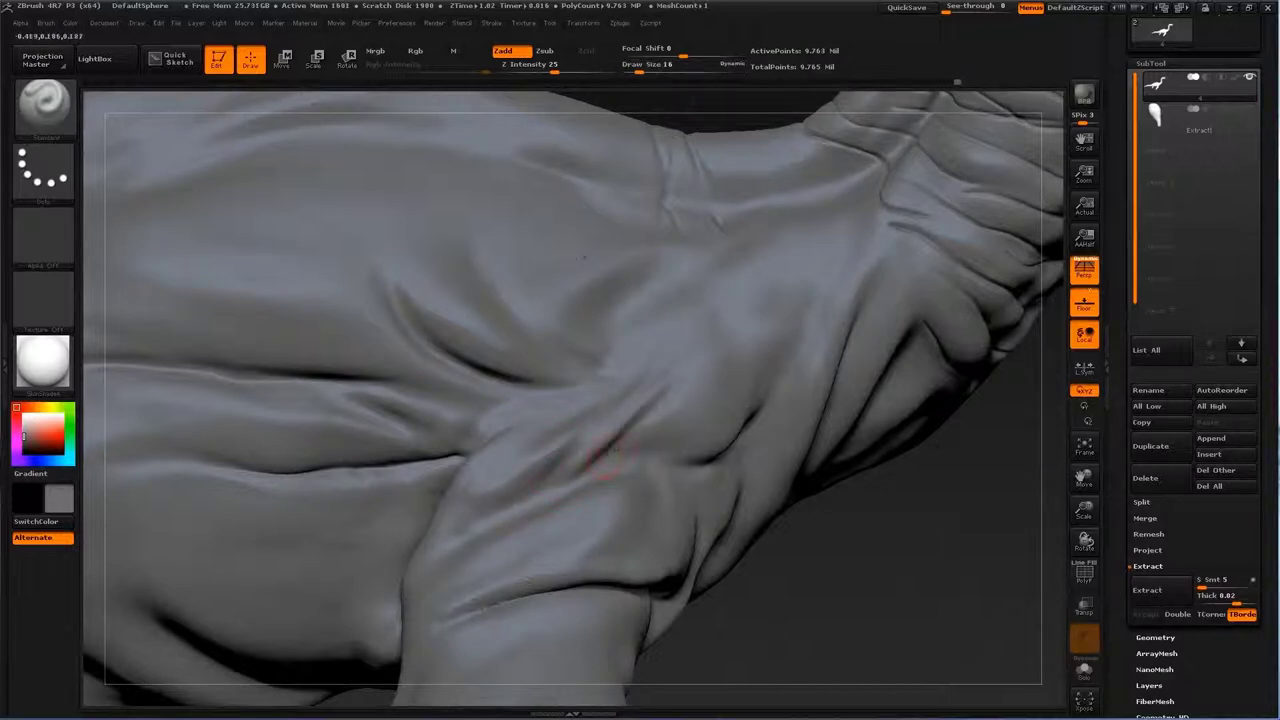
left_click_drag(900, 600, 600, 450)
key("bracketleft")
key("bracketleft")
Step: Layer textured skin and Standard strokes into the folds around the flipper joint
key("b")
key("c")
key("b")
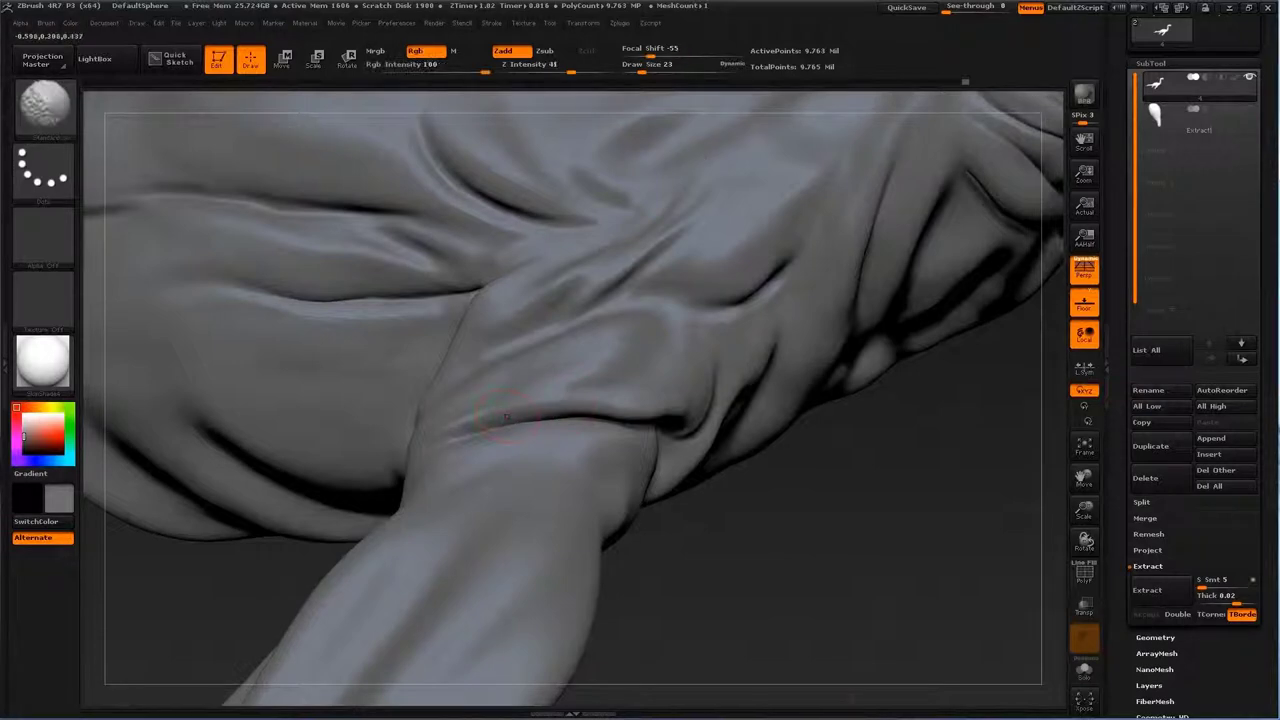
key("b")
key("s")
key("t")
left_click_drag(860, 600, 580, 415)
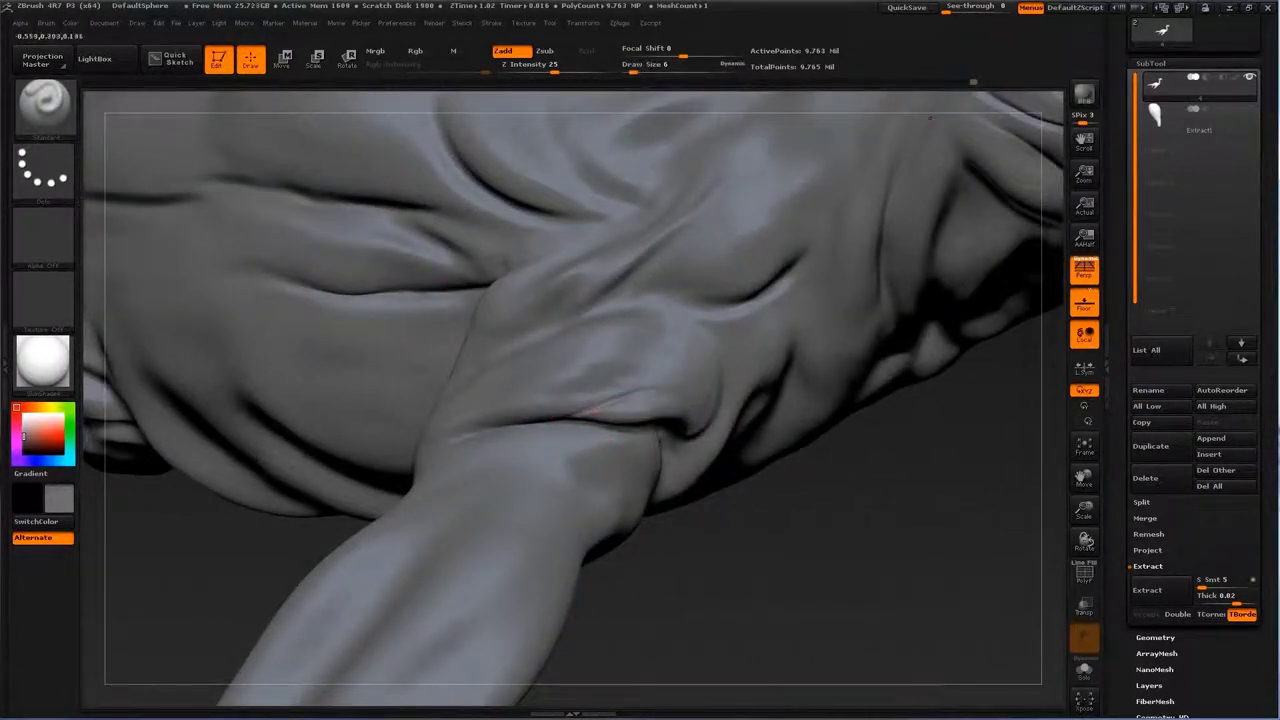
Step: Wrap ring-shaped creases around the flipper base, checking the shoulder from above at draw size 17
key("s")
key("b")
key("c")
key("b")
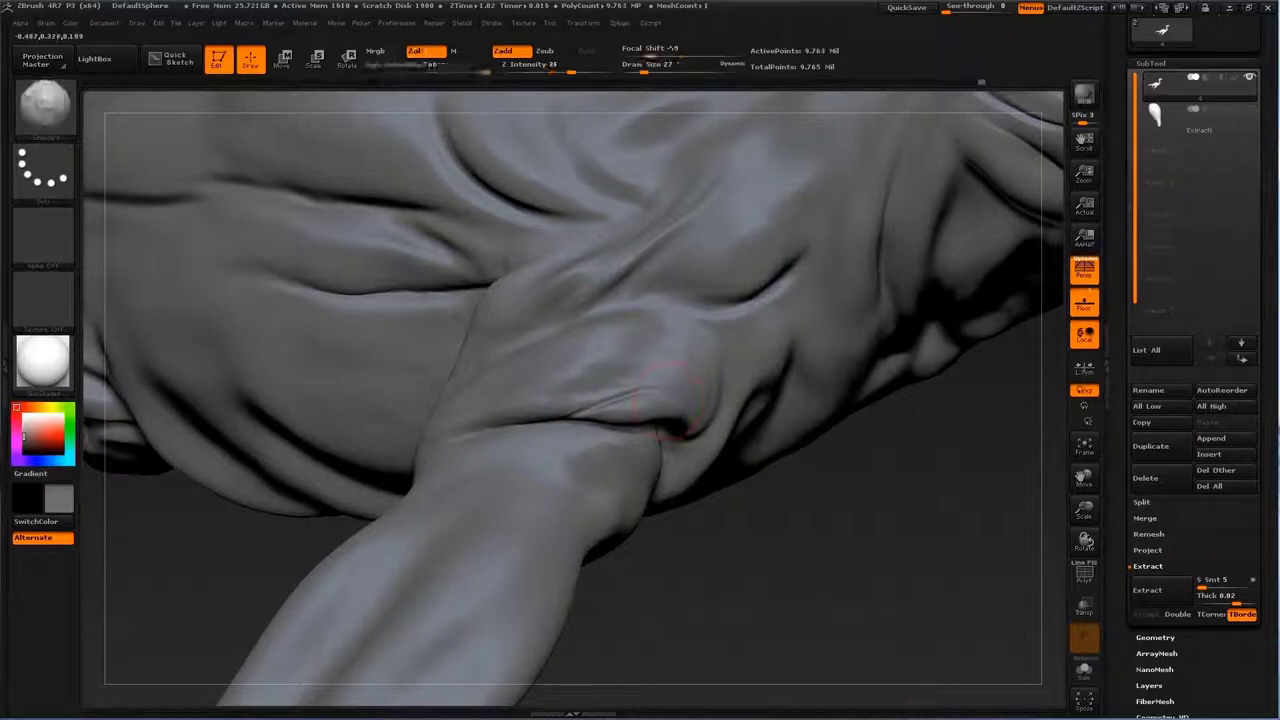
key("b")
key("s")
key("t")
left_click_drag(670, 395, 432, 276)
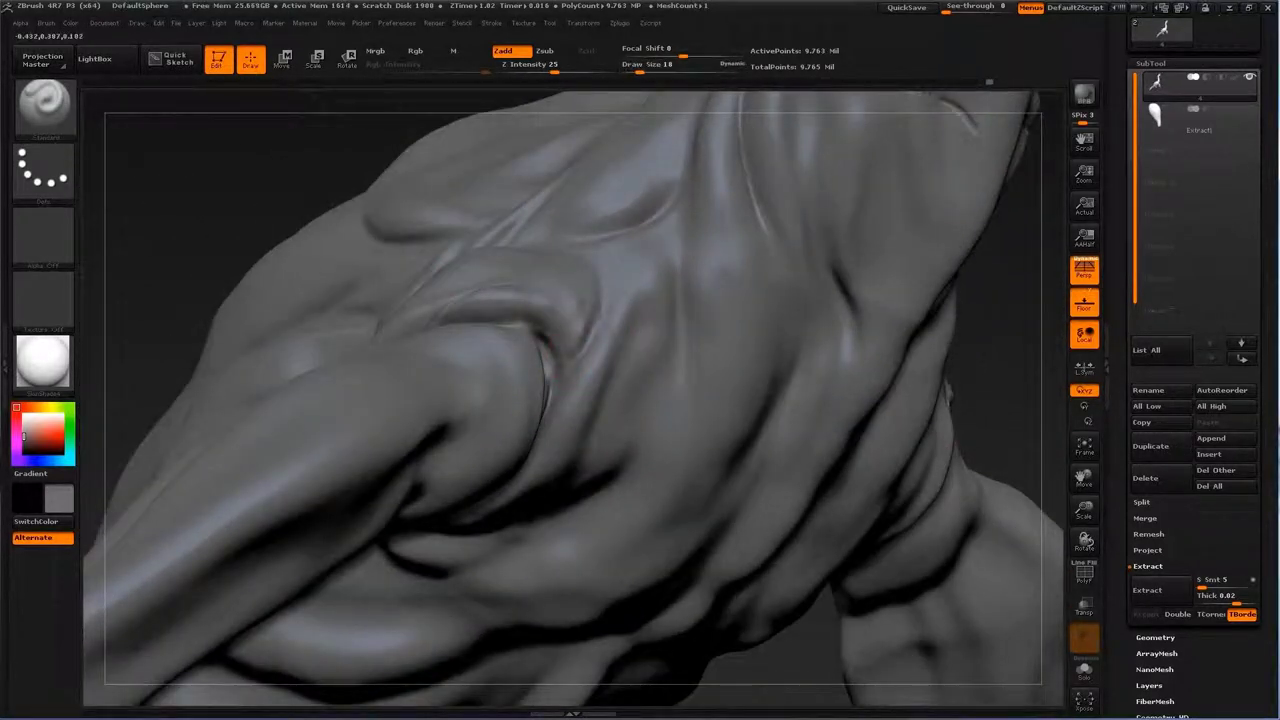
mouse_move(560, 390)
left_mouse_down()
mouse_move(497, 362)
mouse_move(560, 250)
mouse_move(560, 320)
mouse_move(576, 352)
mouse_move(590, 355)
mouse_move(640, 300)
left_mouse_up()
key("s")
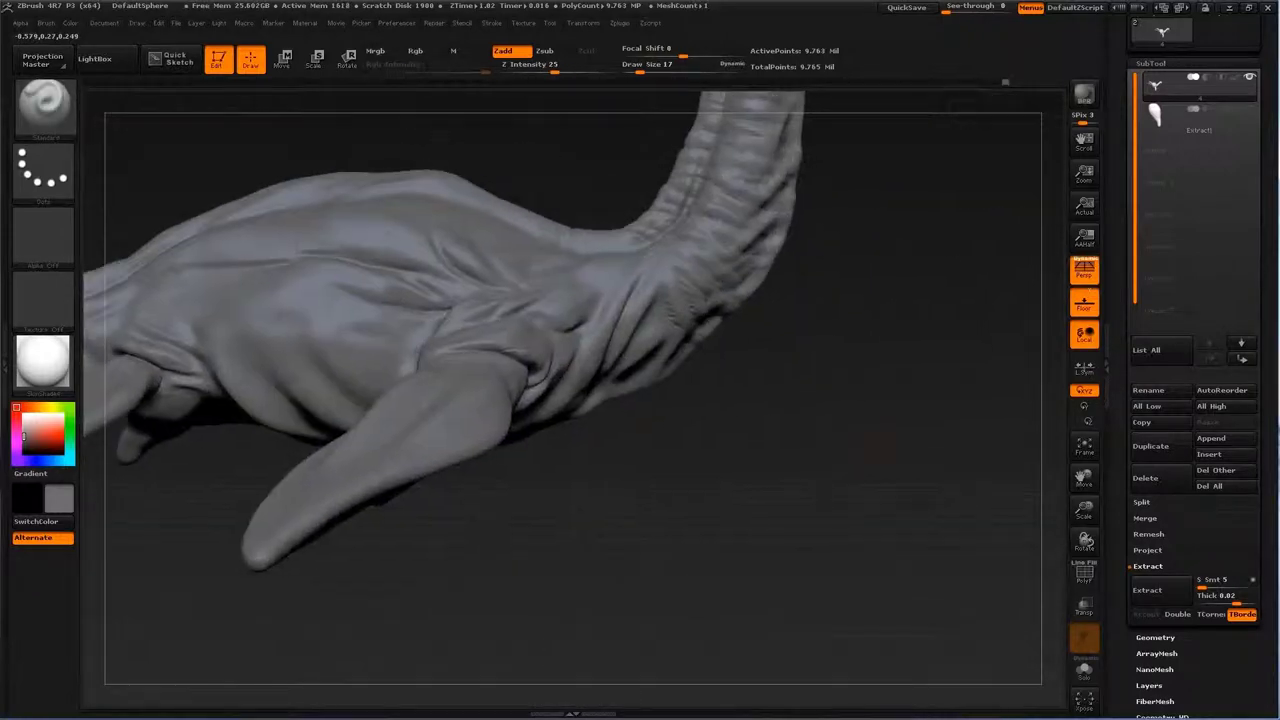
Step: Carve four thin Dam_Standard creases across the base of the neck with a smaller brush
mouse_move(900, 550)
left_mouse_down("alt")
mouse_move(900, 500)
mouse_move(950, 450)
left_mouse_up("alt")
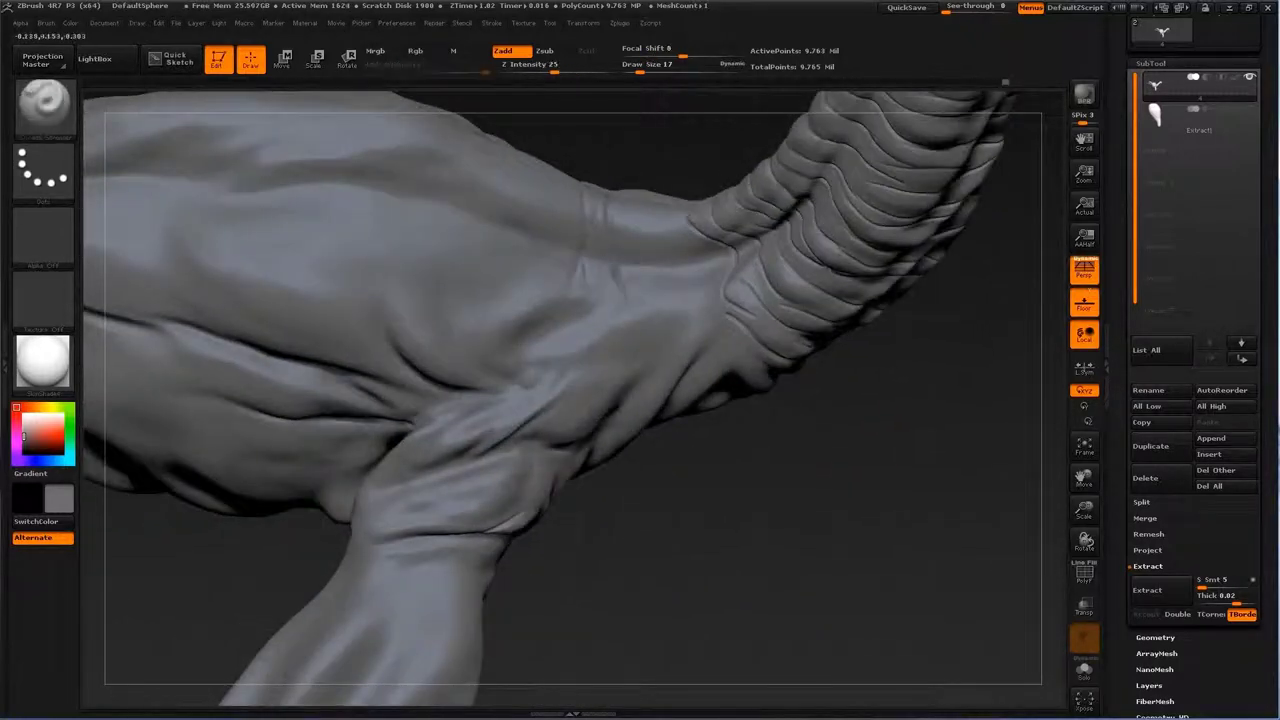
key("b")
key("d")
key("s")
left_click_drag(960, 520, 625, 318)
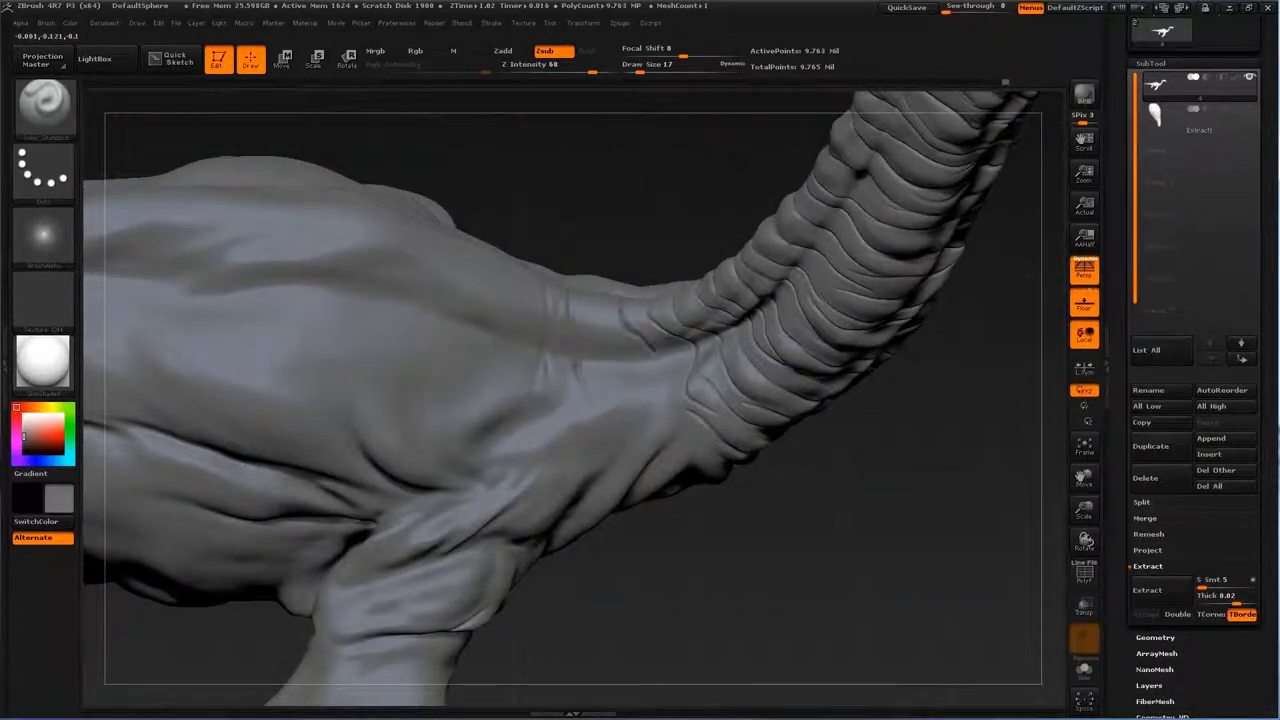
key("bracketleft")
left_click_drag(640, 412, 615, 342)
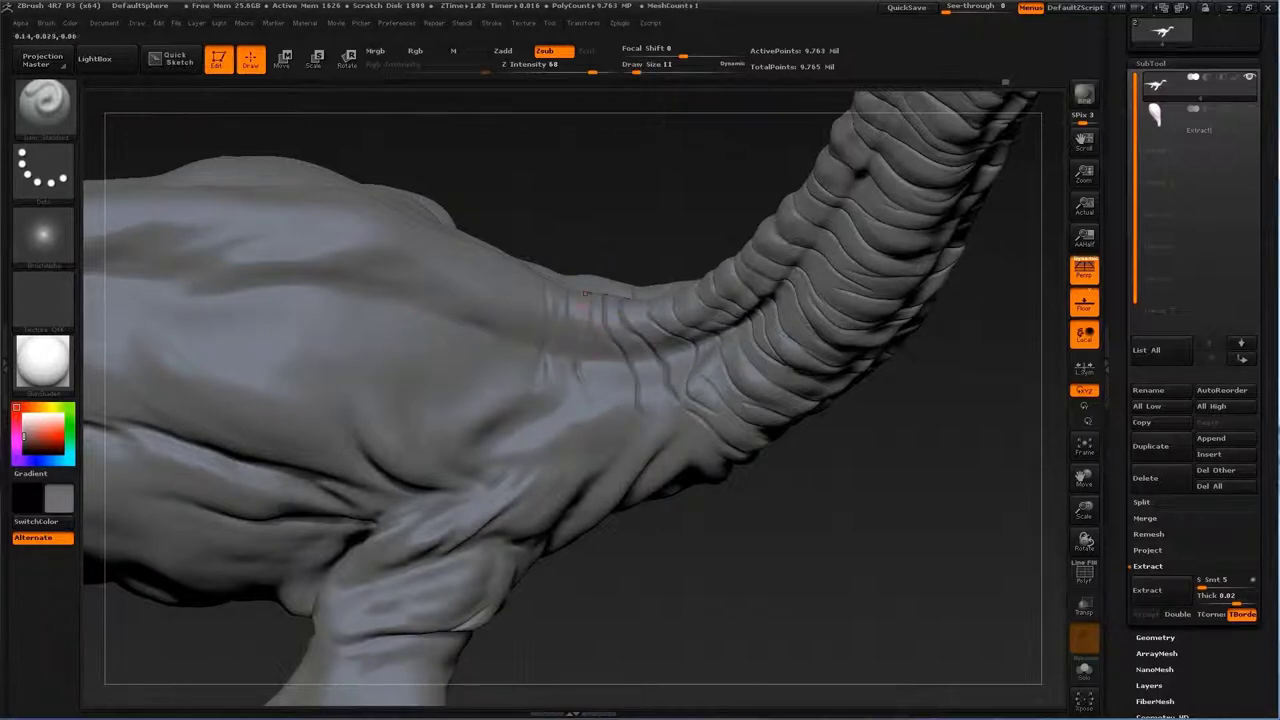
left_click_drag(580, 420, 575, 360)
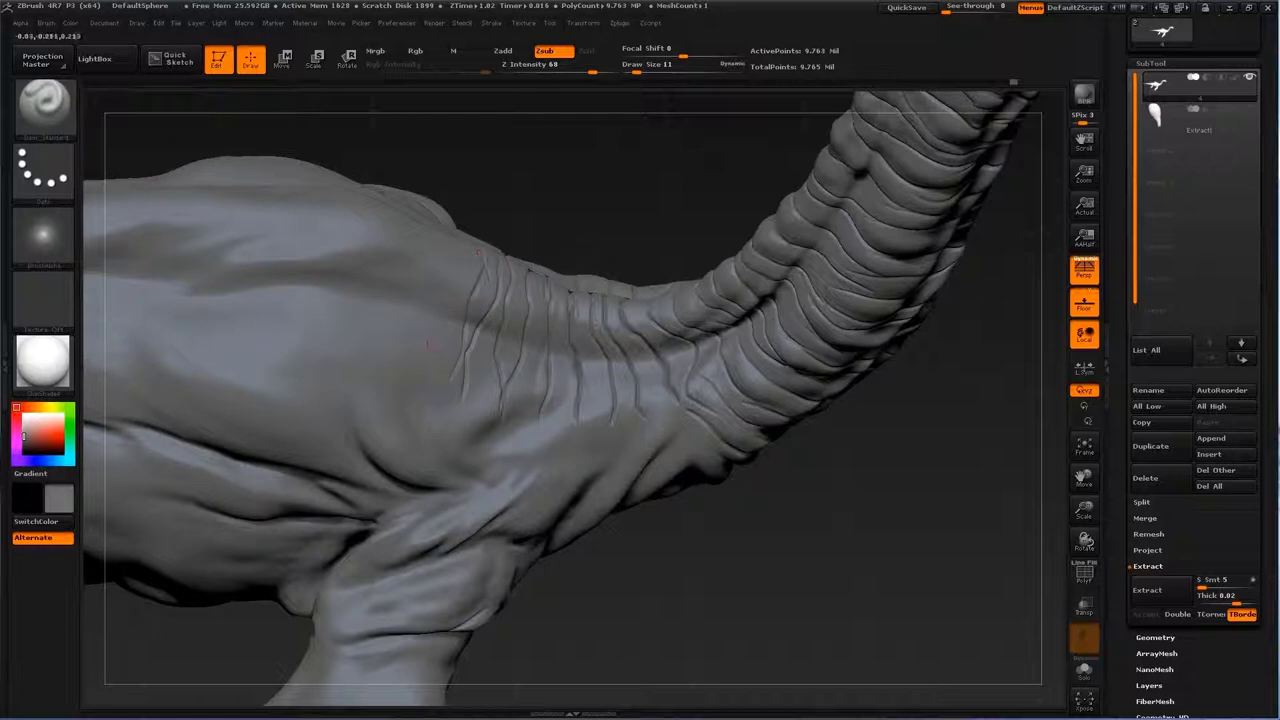
left_click_drag(428, 343, 528, 288)
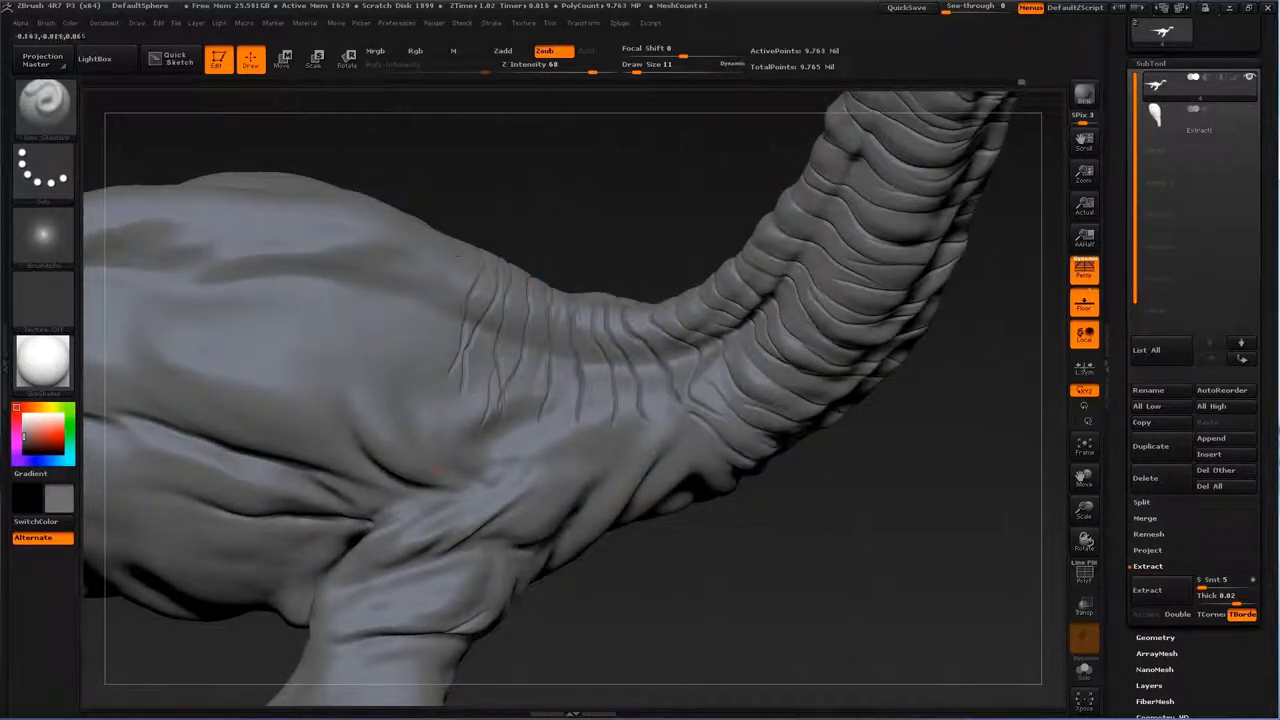
left_click_drag(563, 362, 556, 446)
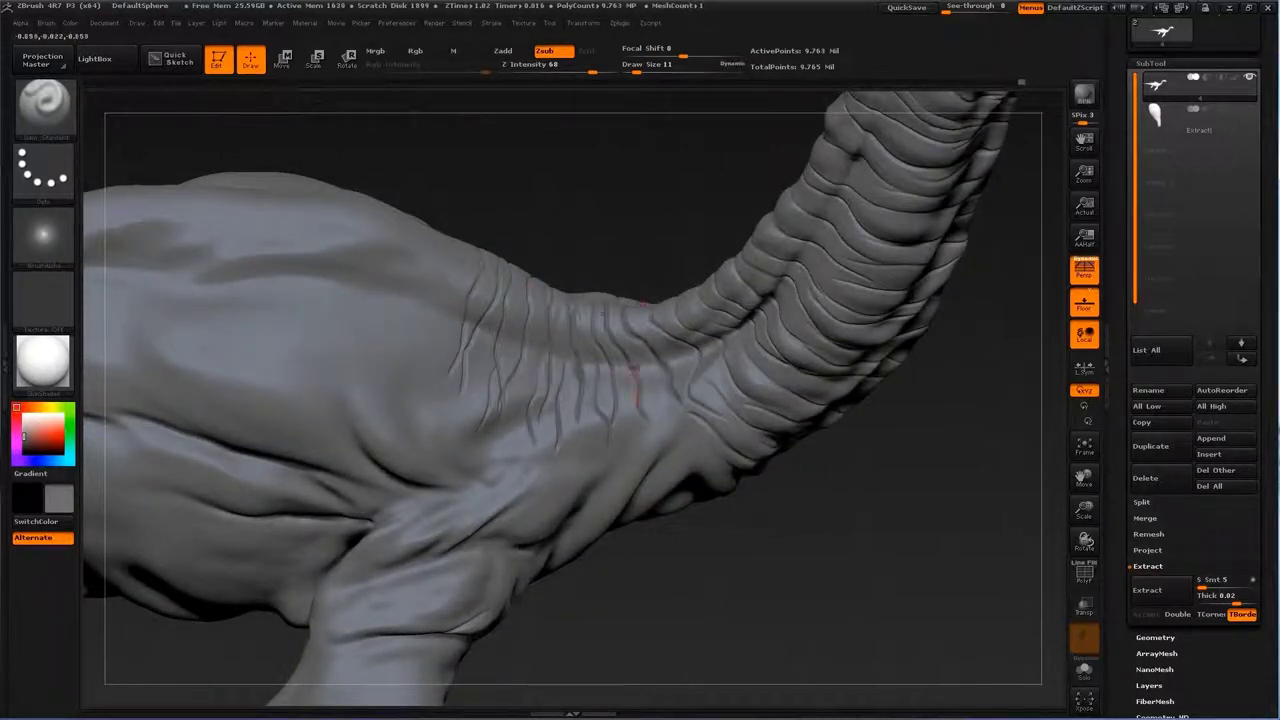
mouse_move(635, 370)
left_mouse_down()
mouse_move(633, 408)
mouse_move(575, 390)
left_mouse_up()
Step: Carve fine scratch-like creases on the flank near the neck base at draw size 9
key("f")
key("bracketleft")
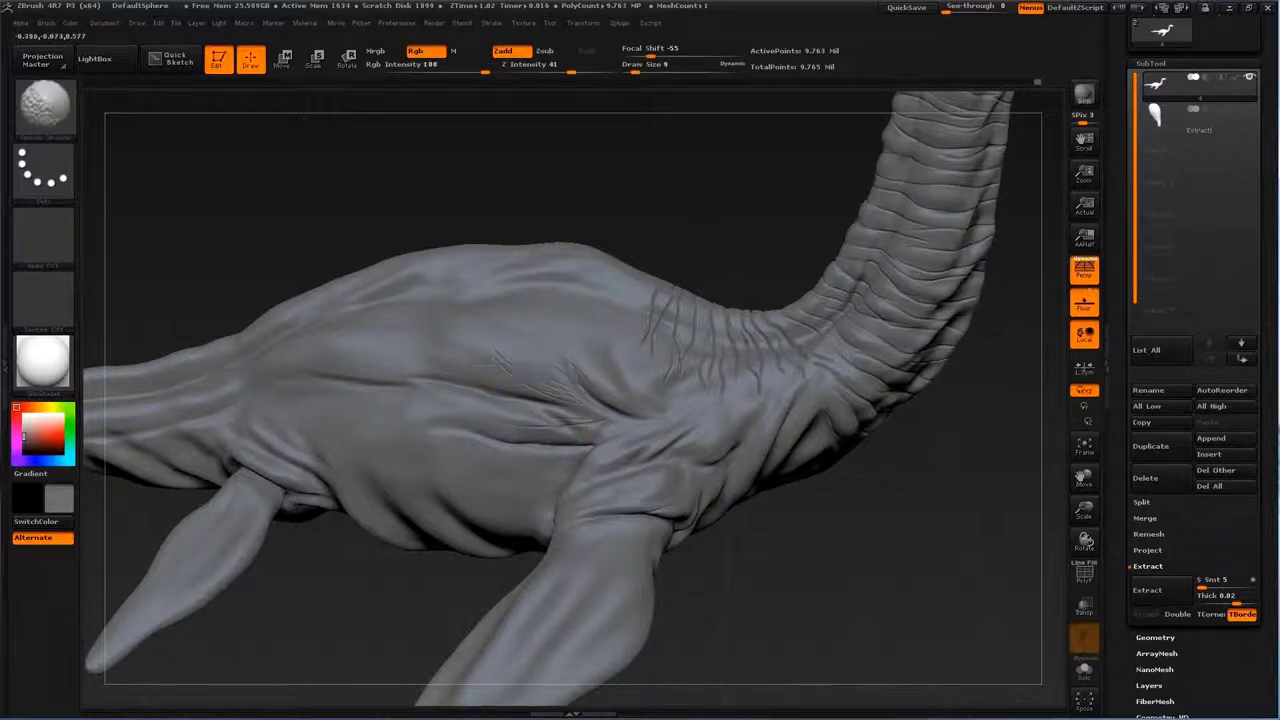
left_click_drag(517, 475, 577, 451)
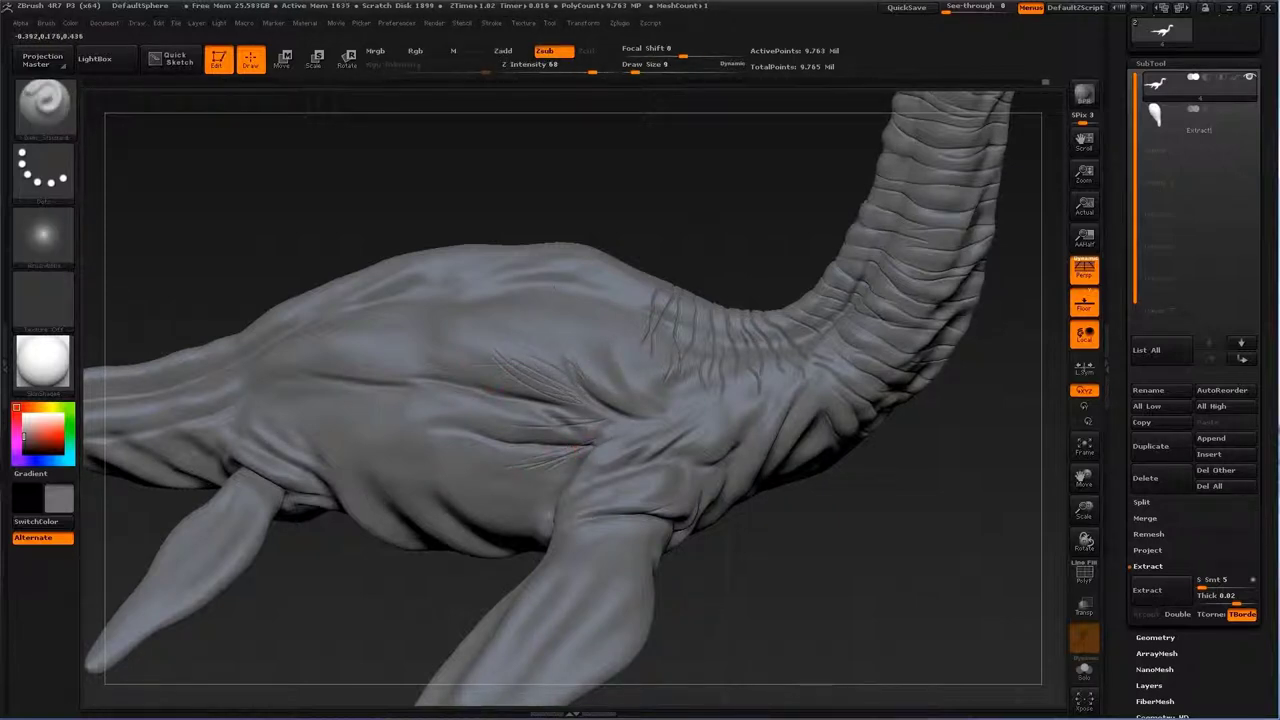
mouse_move(494, 441)
right_mouse_down()
mouse_move(587, 484)
mouse_move(629, 432)
right_mouse_up()
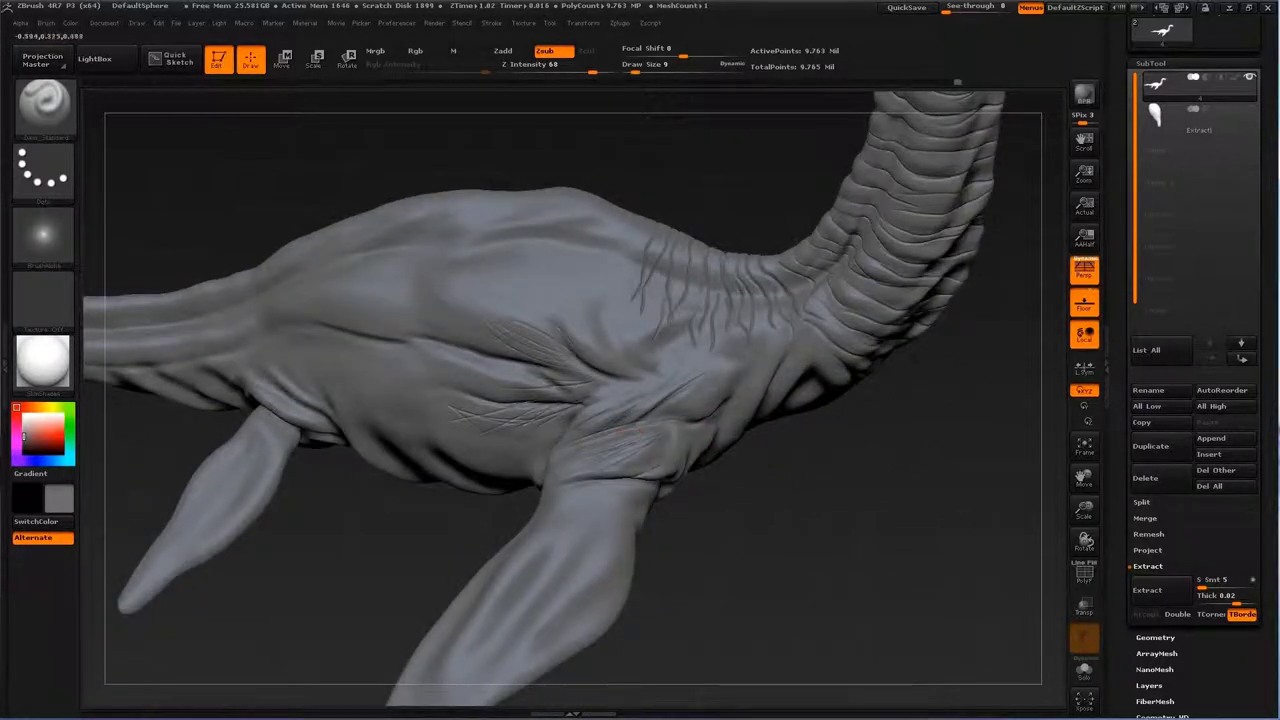
key("b")
key("s")
key("t")
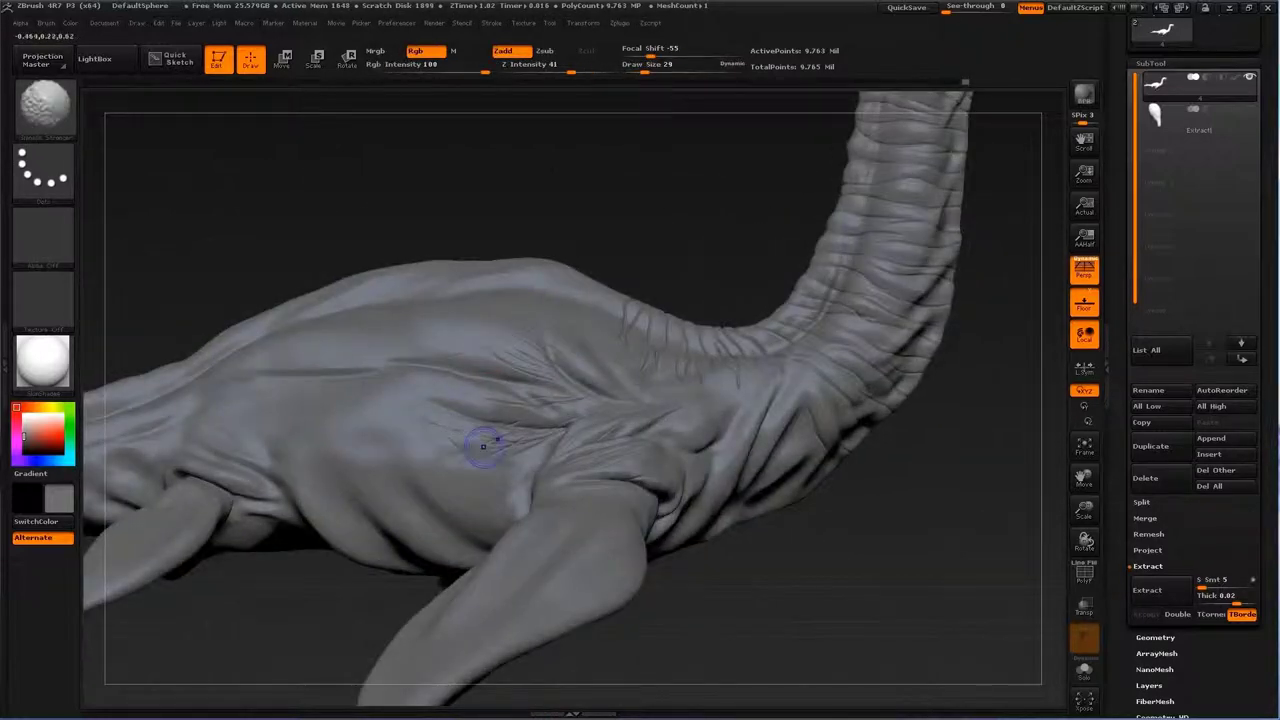
Step: Carve grooves across the back with Dam_Standard, shrinking the brush between strokes
key("b")
key("d")
key("s")
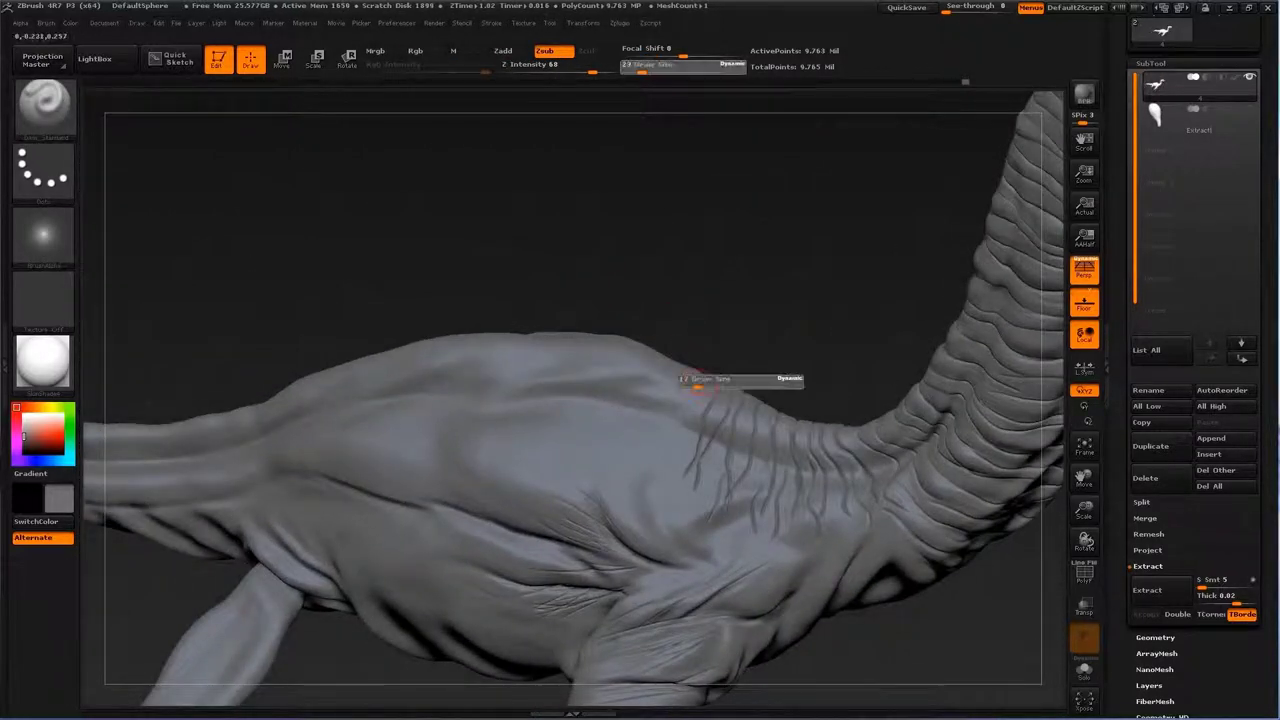
left_click_drag(690, 383, 660, 488)
left_click_drag(652, 405, 635, 470)
left_click_drag(700, 425, 690, 425)
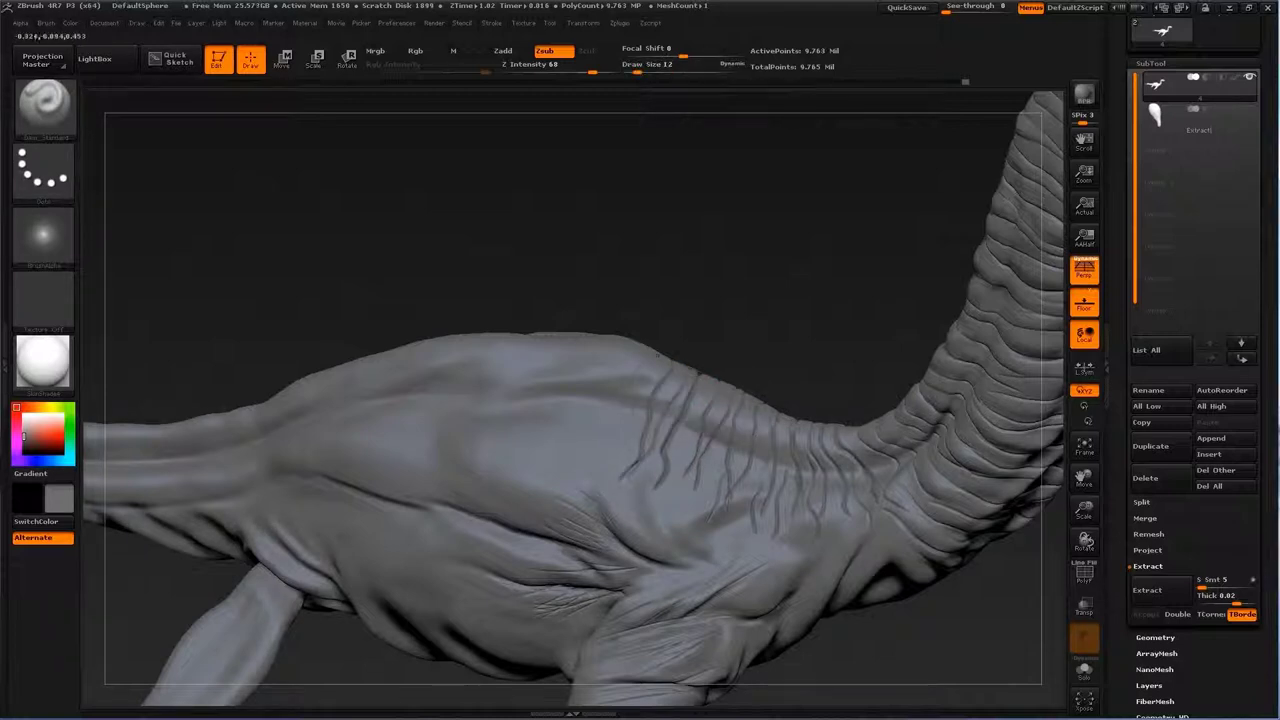
mouse_move(597, 376)
left_mouse_down()
mouse_move(564, 337)
mouse_move(620, 340)
left_mouse_up()
mouse_move(682, 400)
left_mouse_down()
mouse_move(668, 462)
mouse_move(612, 458)
left_mouse_up()
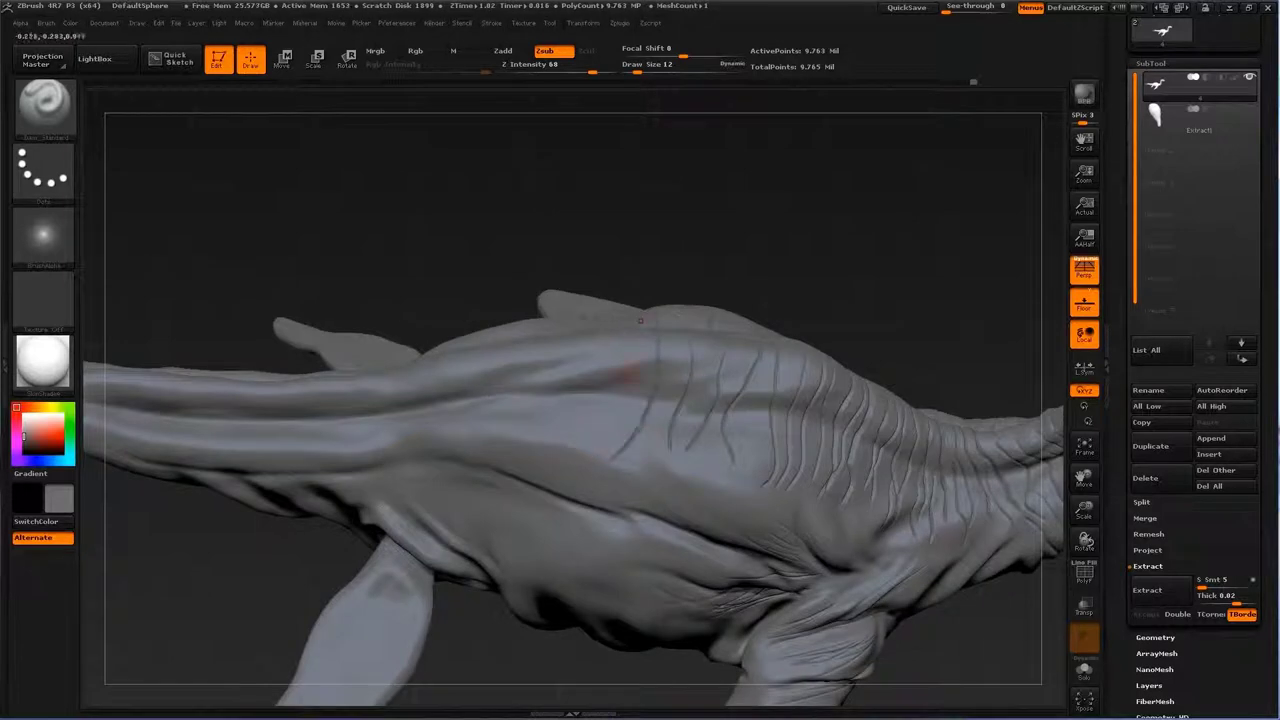
mouse_move(578, 341)
left_mouse_down()
mouse_move(540, 340)
mouse_move(528, 444)
left_mouse_up()
mouse_move(528, 444)
left_mouse_down()
mouse_move(496, 376)
mouse_move(547, 338)
mouse_move(587, 350)
left_mouse_up()
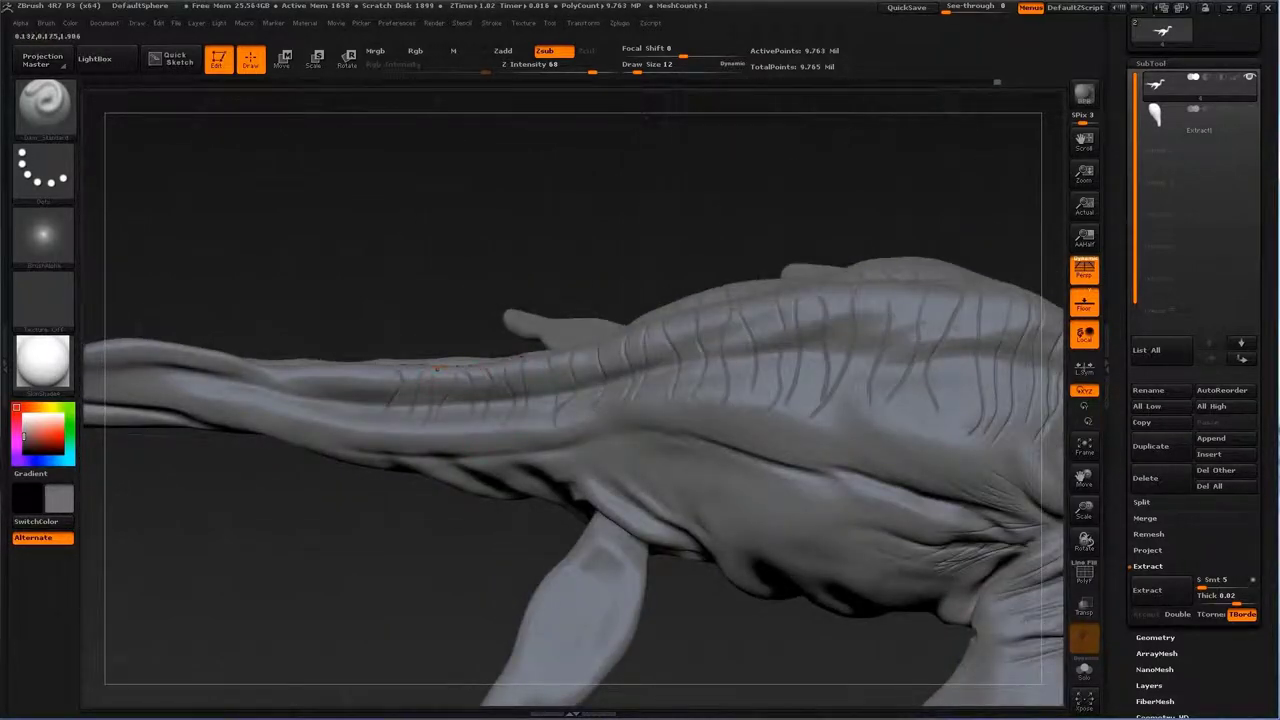
Step: Frame the whole plesiosaur and orbit until the long neck and head are in view
key("f")
mouse_move(435, 368)
left_mouse_down()
mouse_move(658, 366)
mouse_move(656, 427)
left_mouse_up()
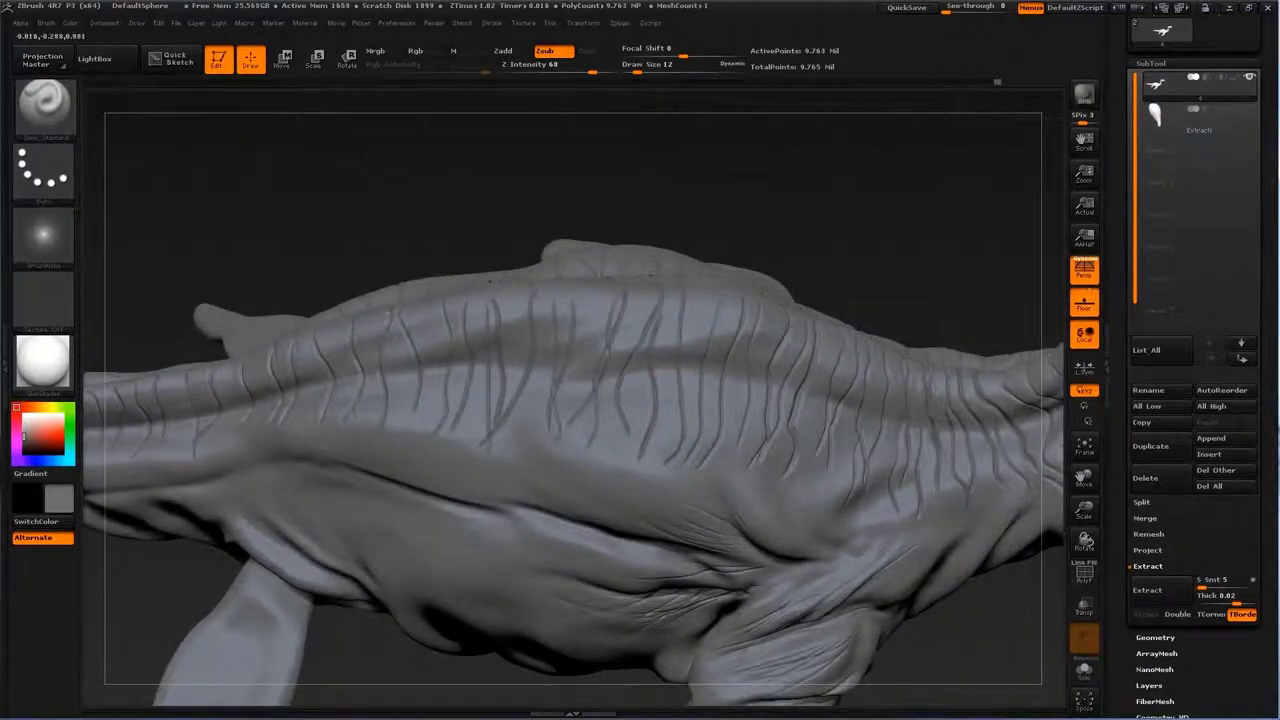
key("f")
mouse_move(520, 308)
left_mouse_down("alt")
mouse_move(530, 329)
mouse_move(435, 358)
mouse_move(730, 330)
left_mouse_up("alt")
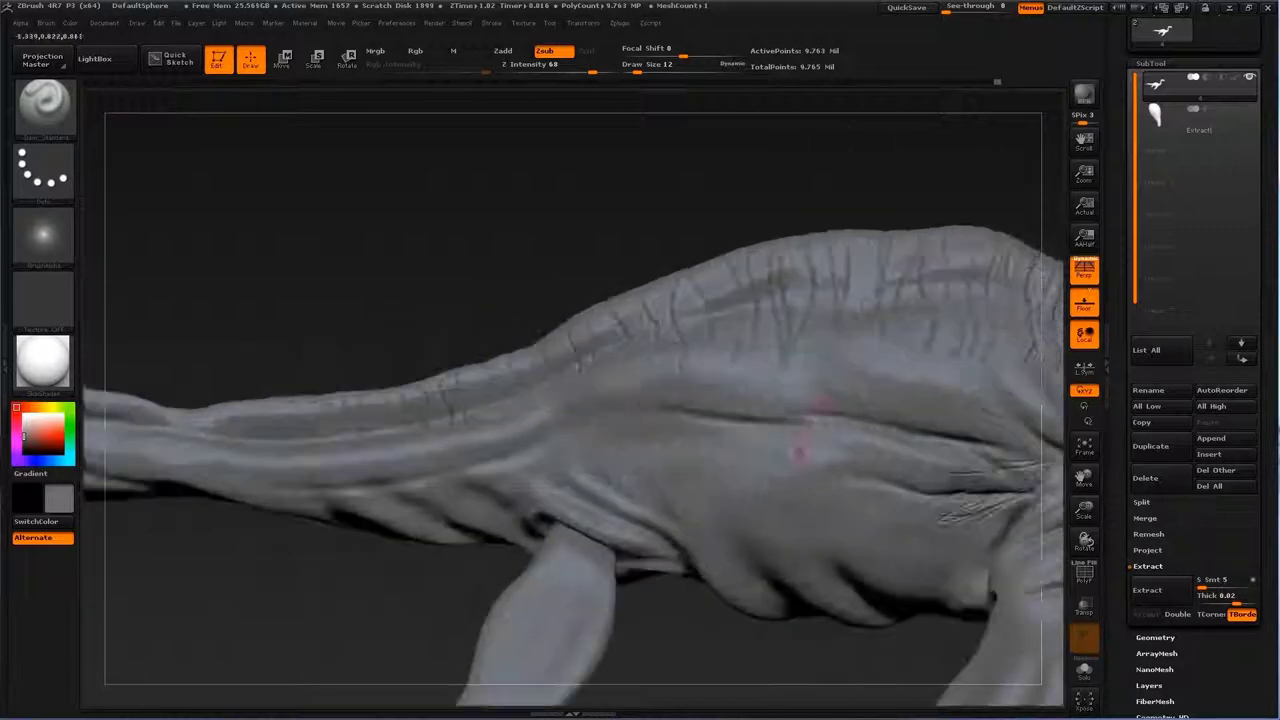
left_click_drag(798, 450, 601, 376)
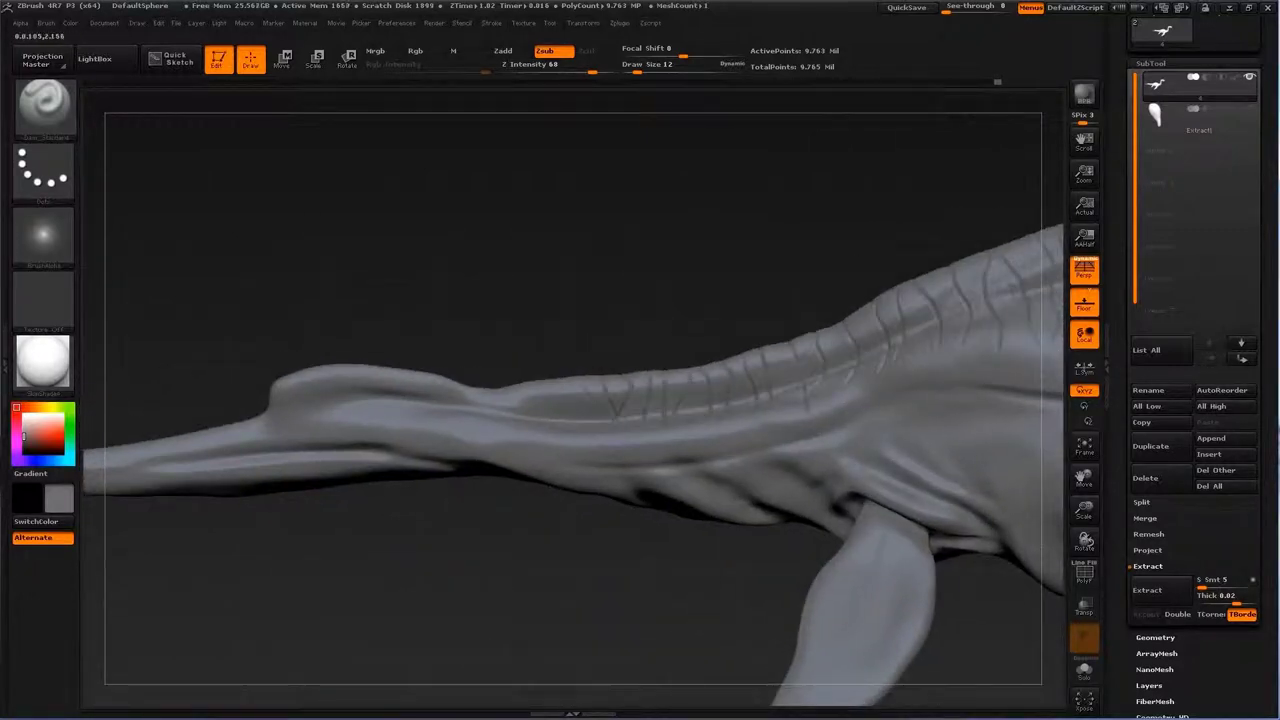
left_click_drag(558, 424, 528, 306)
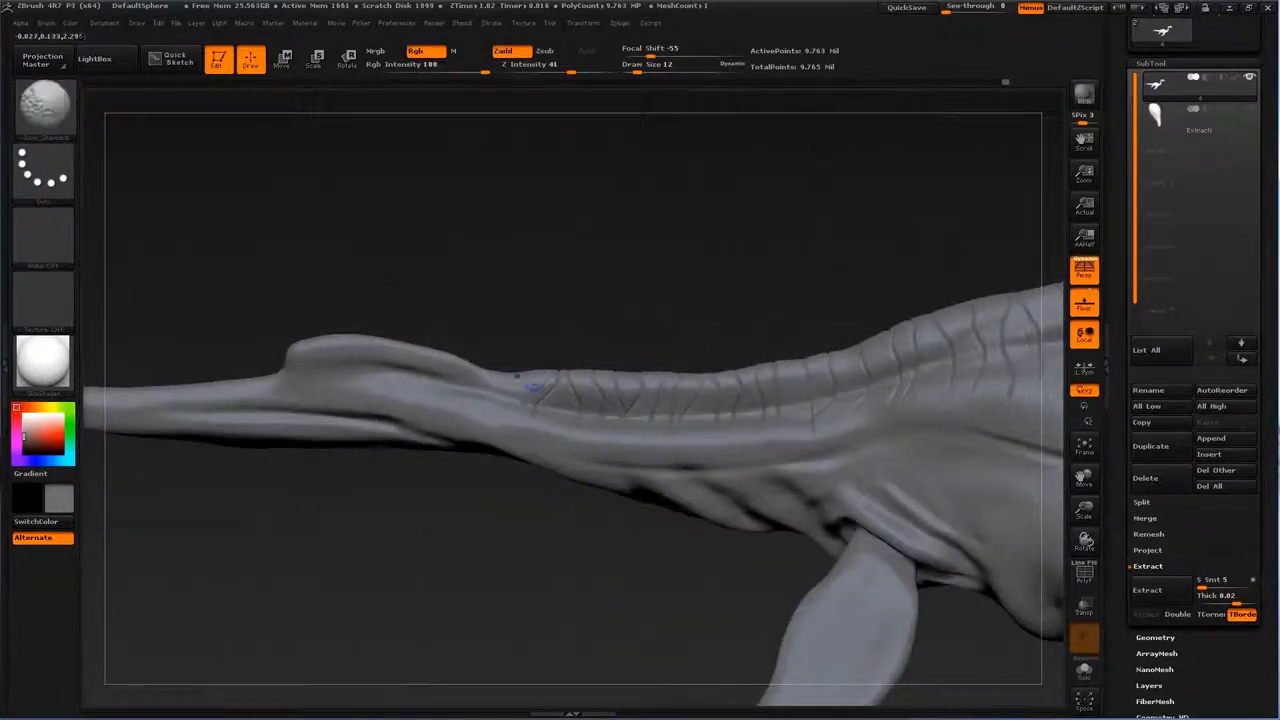
key("f")
mouse_move(677, 389)
left_mouse_down("alt")
mouse_move(640, 300)
mouse_move(888, 511)
left_mouse_up("alt")
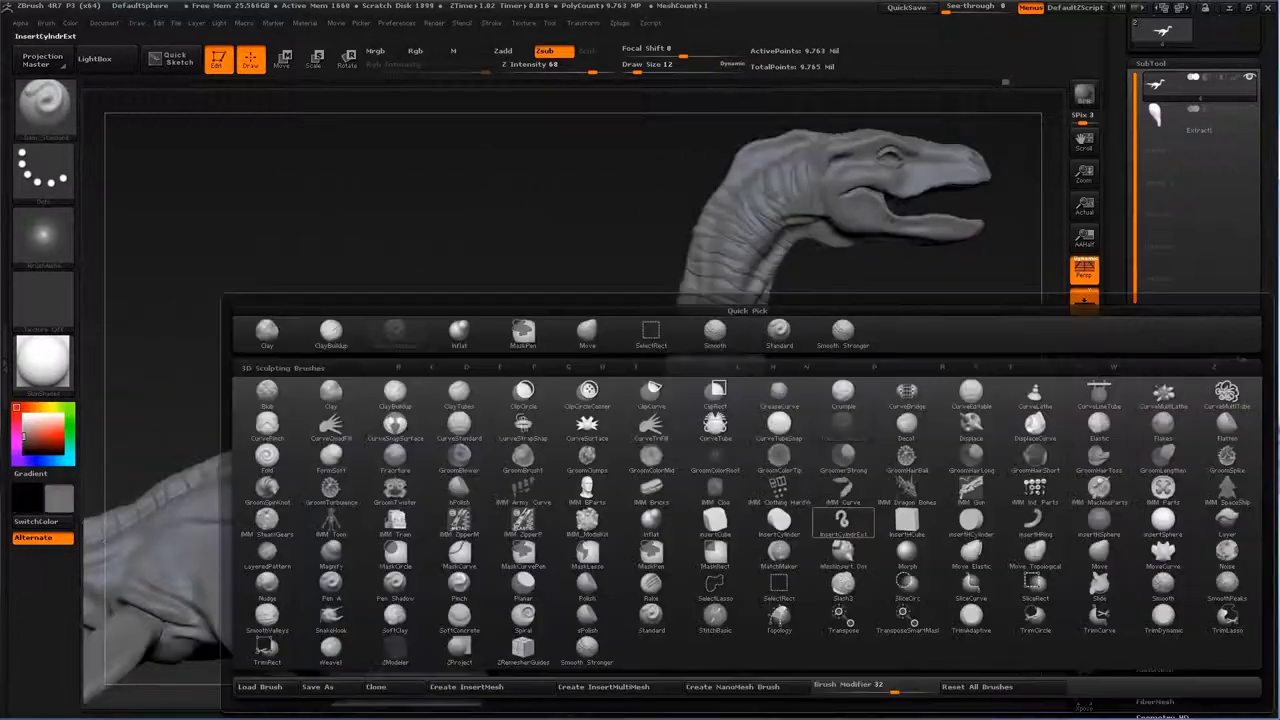
Step: Switch to the Standard brush at draw size 23, viewing the neck ridge creases
key("b")
key("s")
key("t")
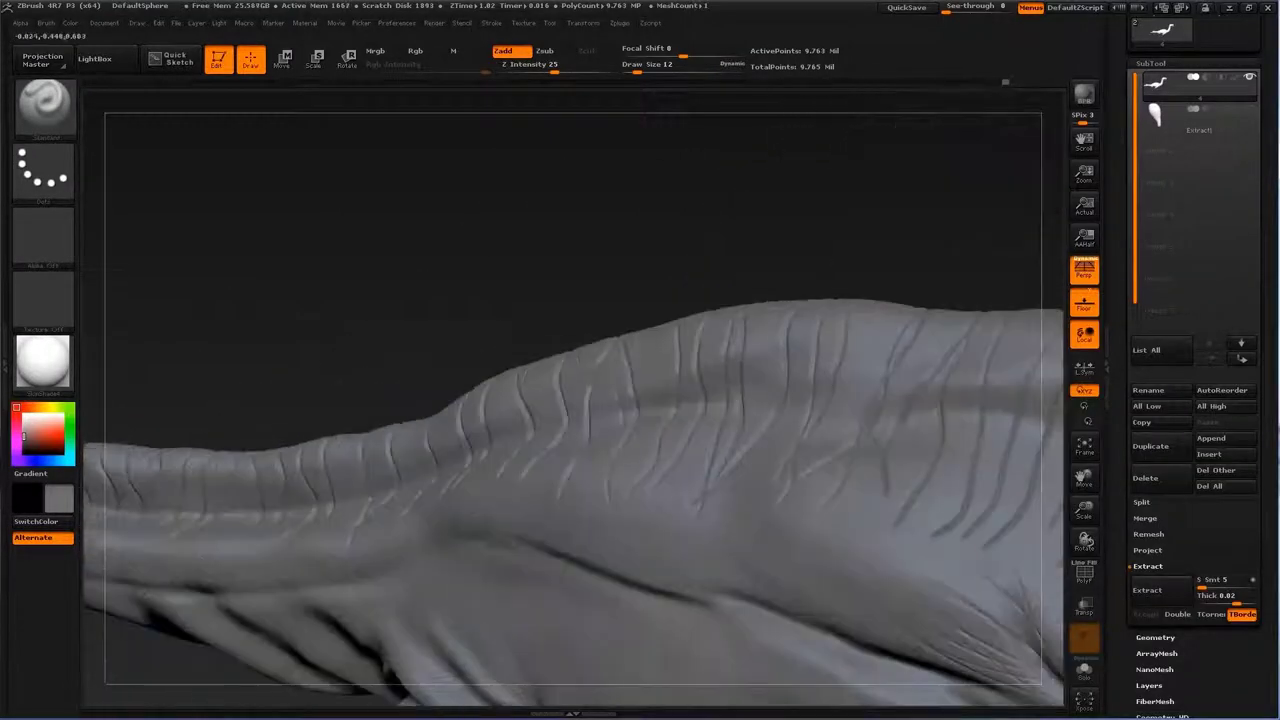
left_click_drag(640, 400, 762, 428, "alt")
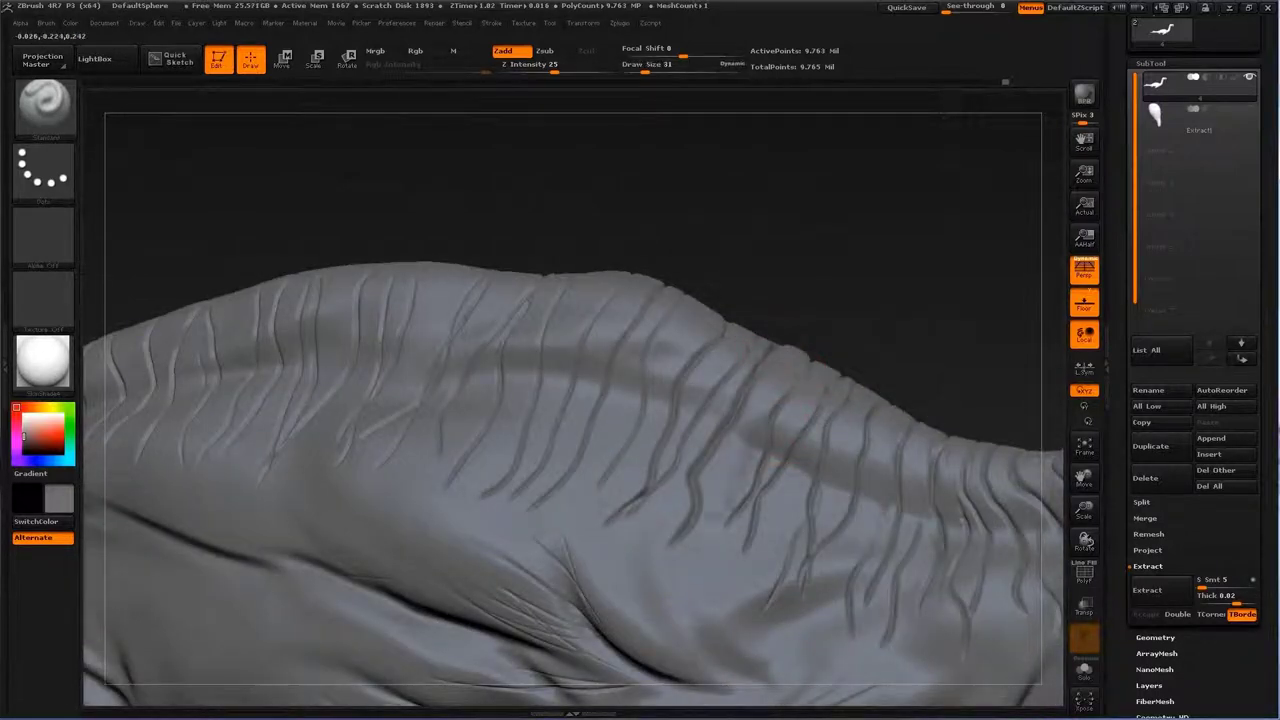
left_click_drag(885, 335, 770, 375)
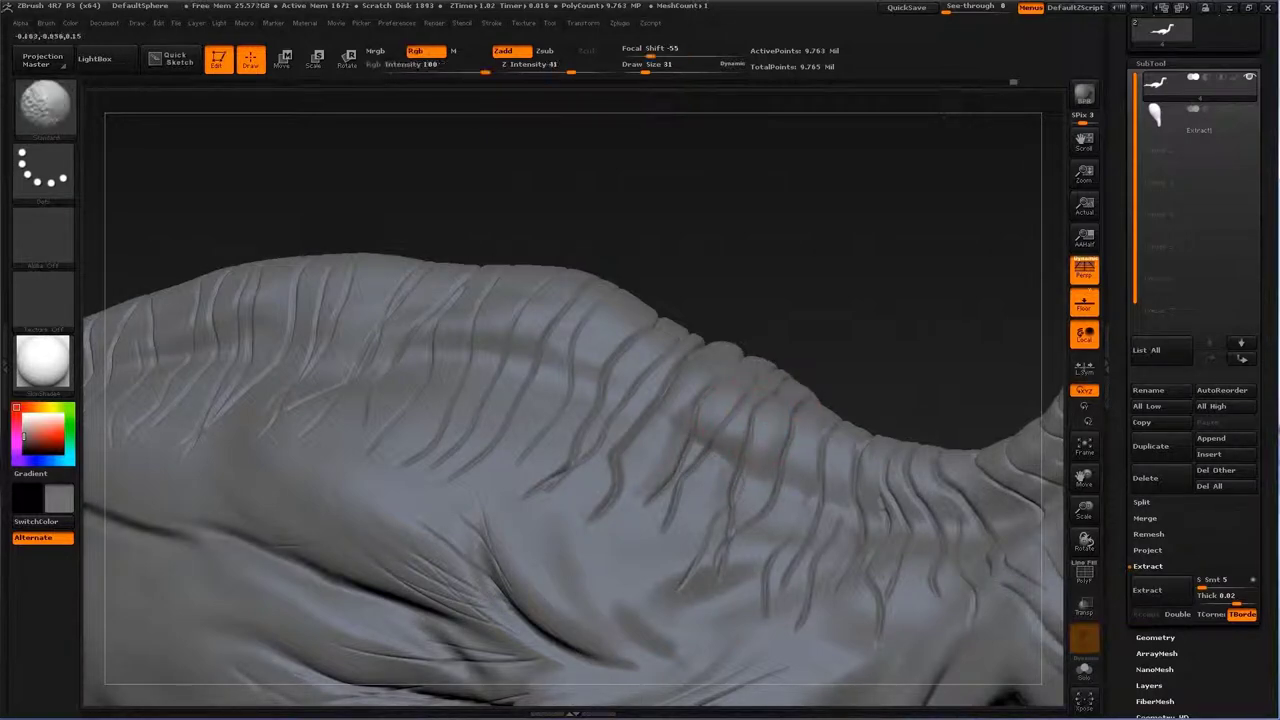
left_click_drag(775, 398, 765, 510)
right_click_drag(765, 510, 745, 487)
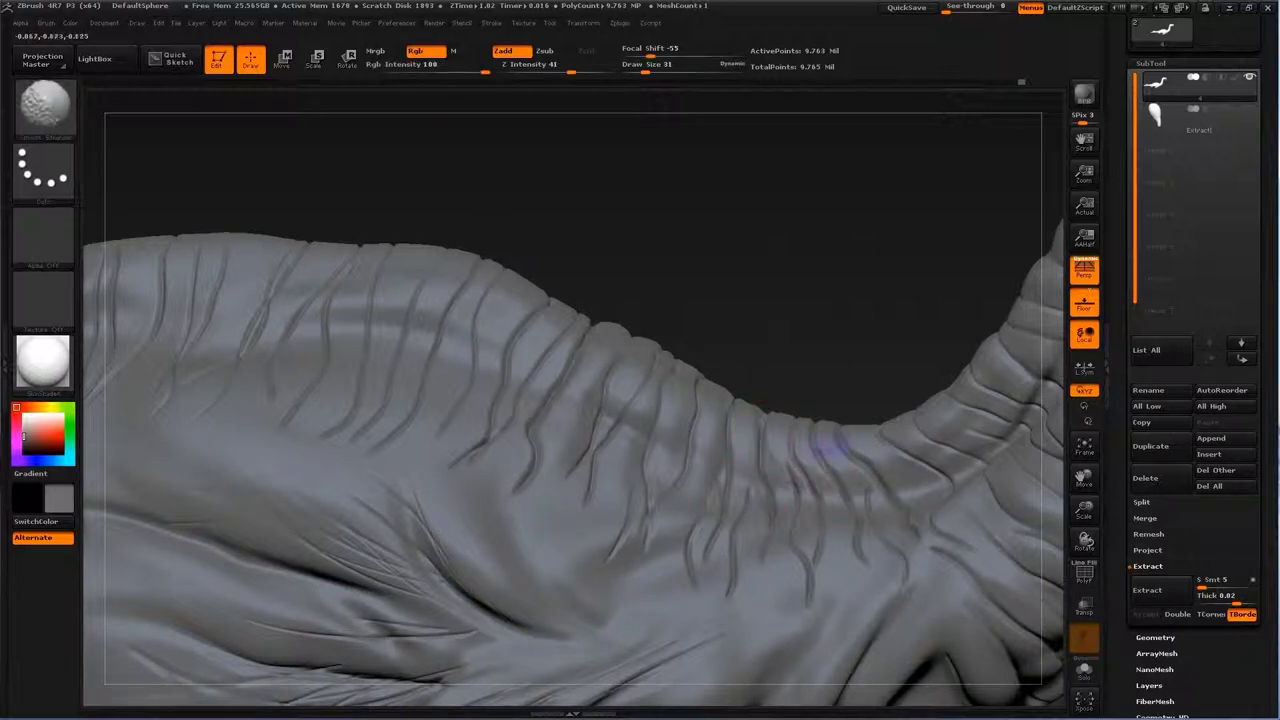
key("s")
left_click(829, 450)
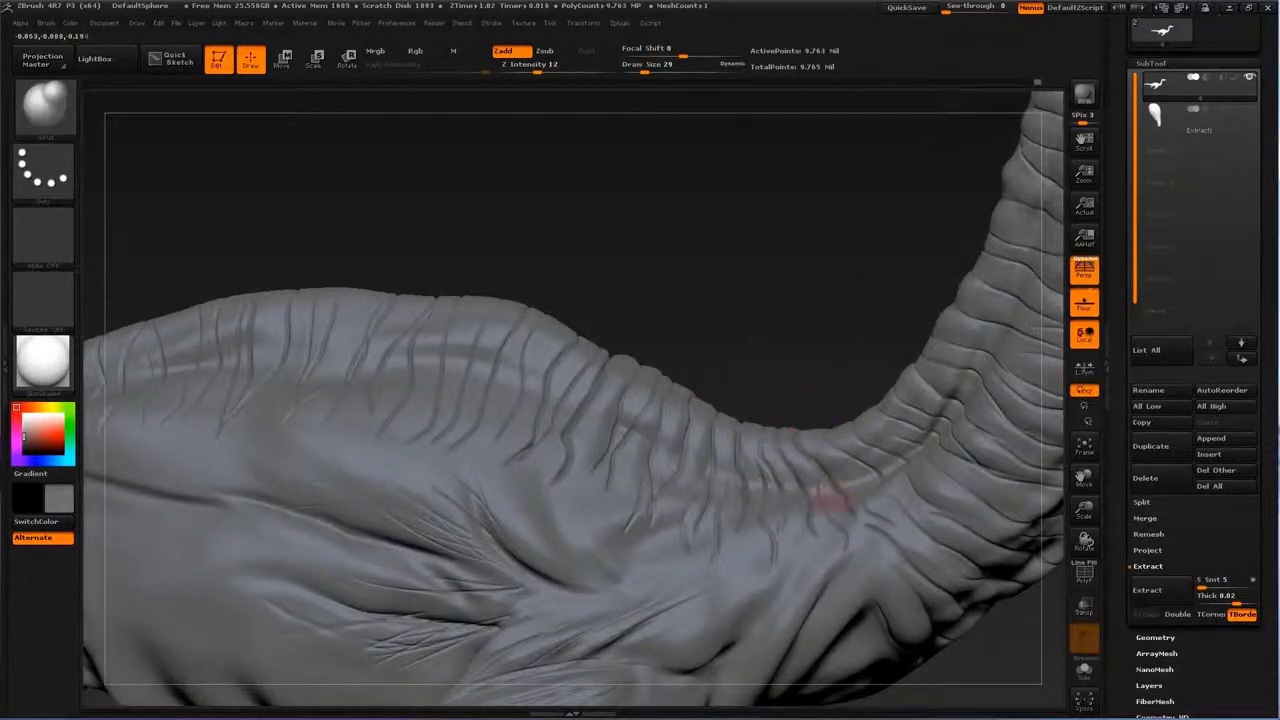
Step: Return to Dam_Standard (Zsub, Z Intensity 60) and angle the view along the spine crest
left_click_drag(775, 545, 775, 320)
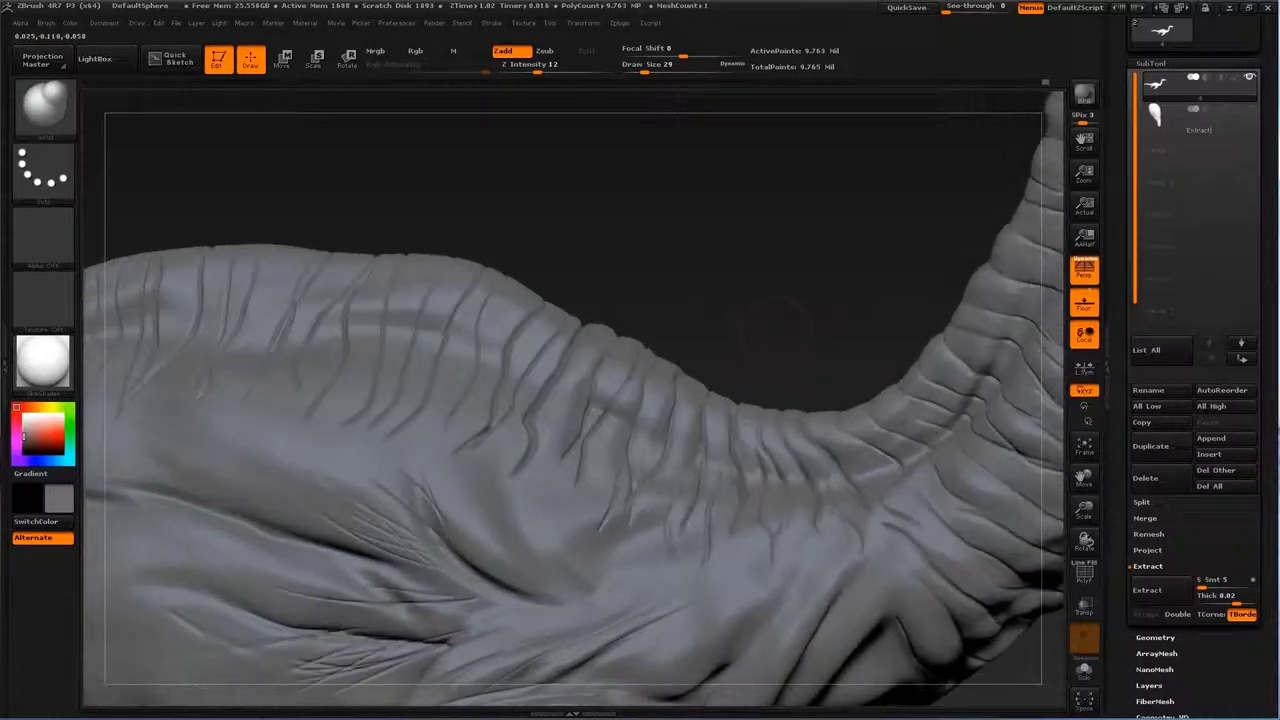
left_click_drag(905, 410, 705, 365)
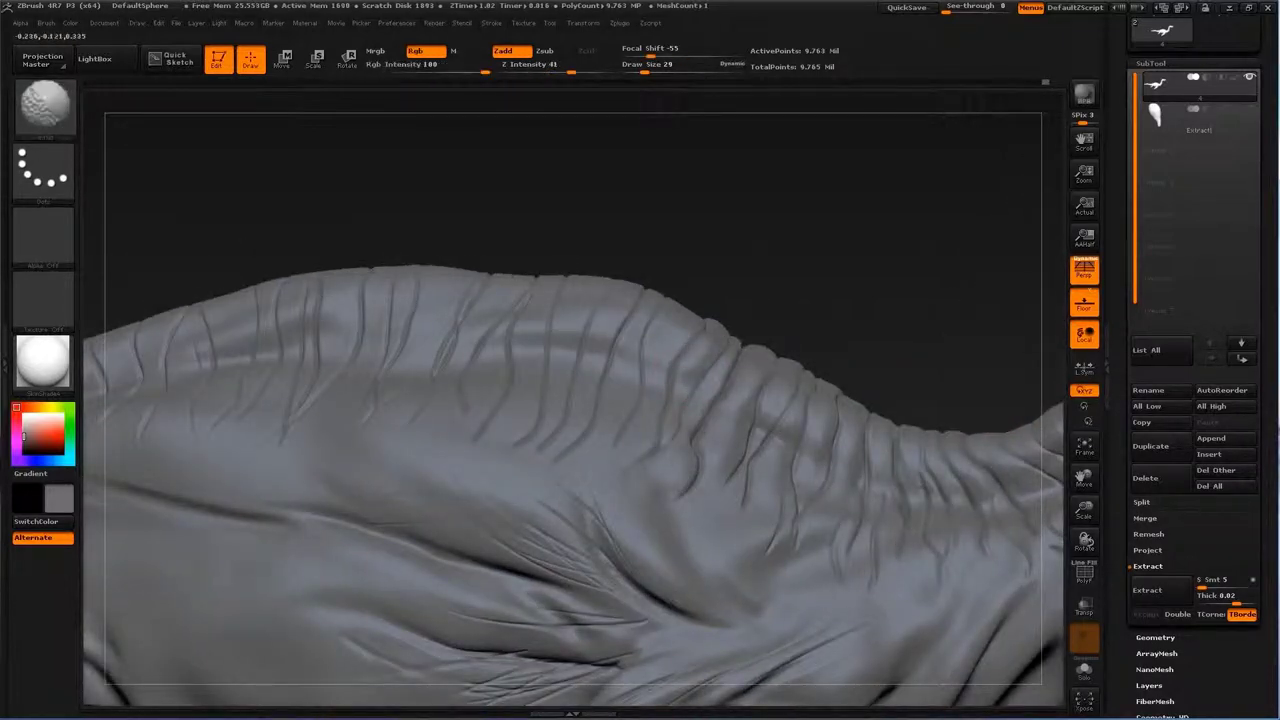
left_click_drag(745, 300, 740, 380)
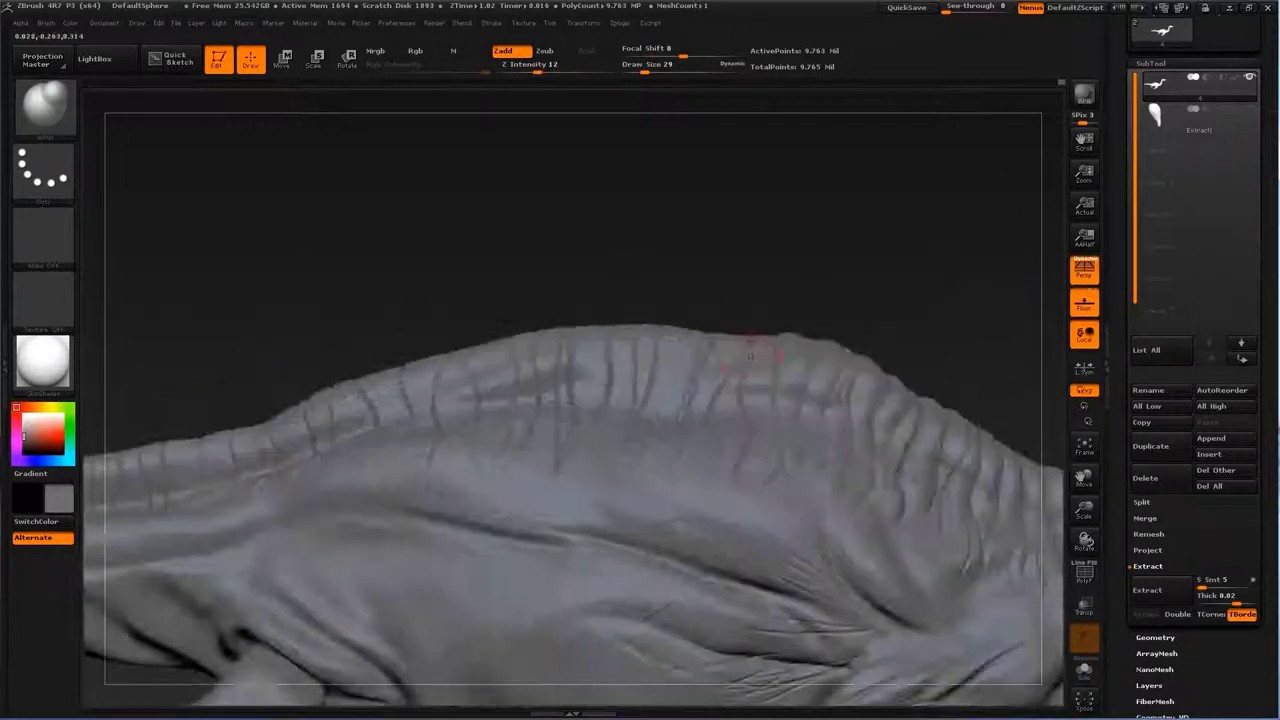
key("b")
key("d")
key("s")
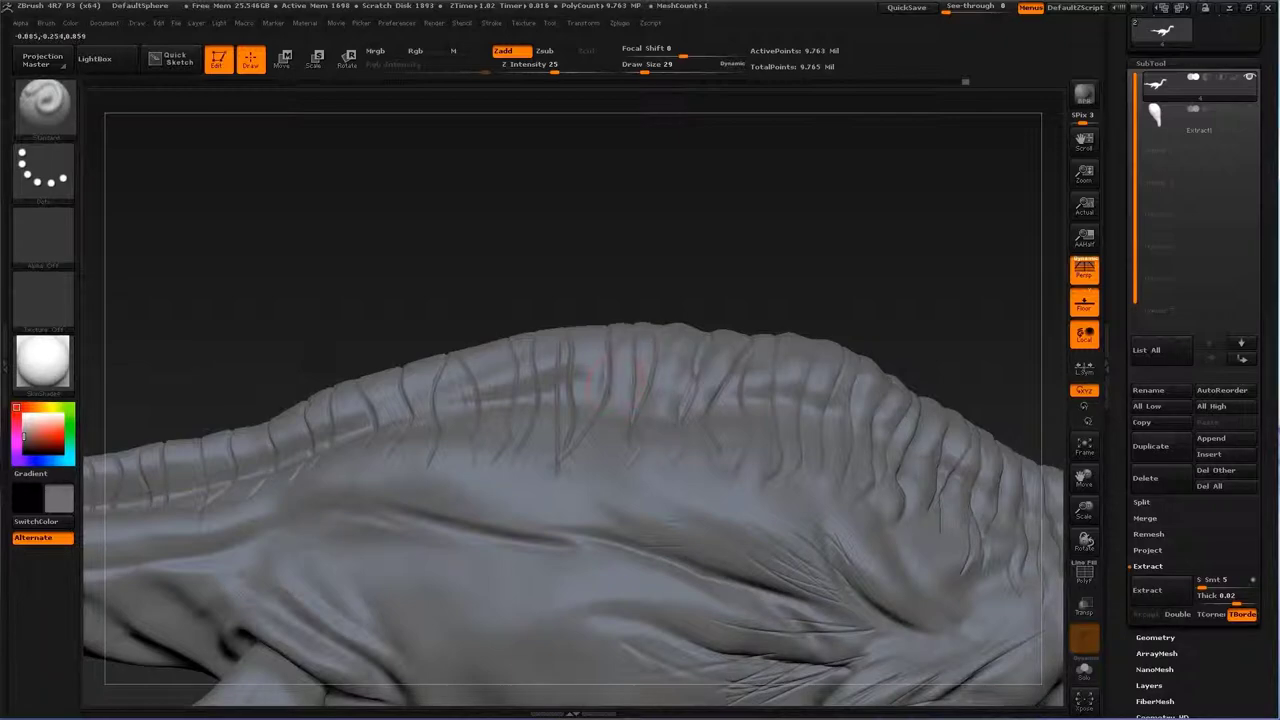
mouse_move(607, 378)
right_mouse_down()
mouse_move(742, 280)
mouse_move(700, 223)
right_mouse_up()
Step: Carve new grooves with Dam_Standard between the wrinkles and diagonally down the ridge side
key("b")
key("d")
key("s")
key("s")
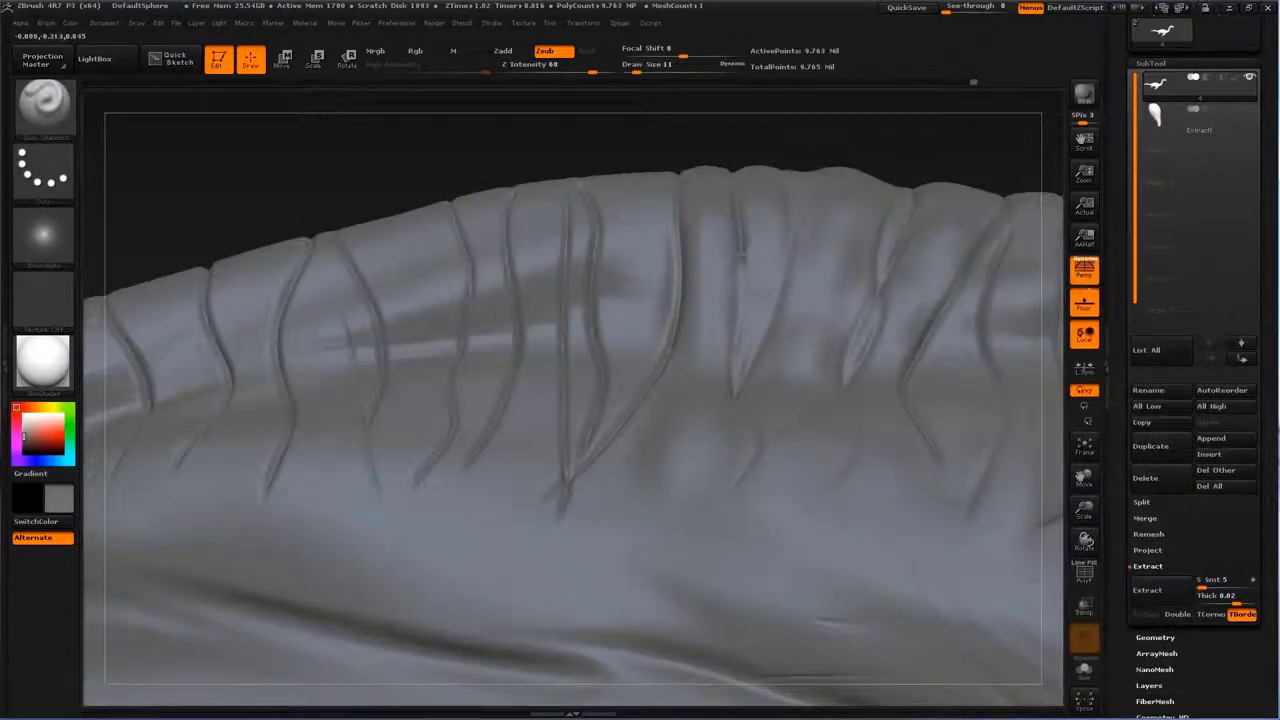
left_click_drag(740, 258, 735, 360)
mouse_move(790, 205)
left_mouse_down()
mouse_move(772, 326)
mouse_move(748, 372)
left_mouse_up()
right_click_drag(748, 372, 686, 272)
mouse_move(778, 300)
left_mouse_down()
mouse_move(758, 396)
mouse_move(650, 512)
left_mouse_up()
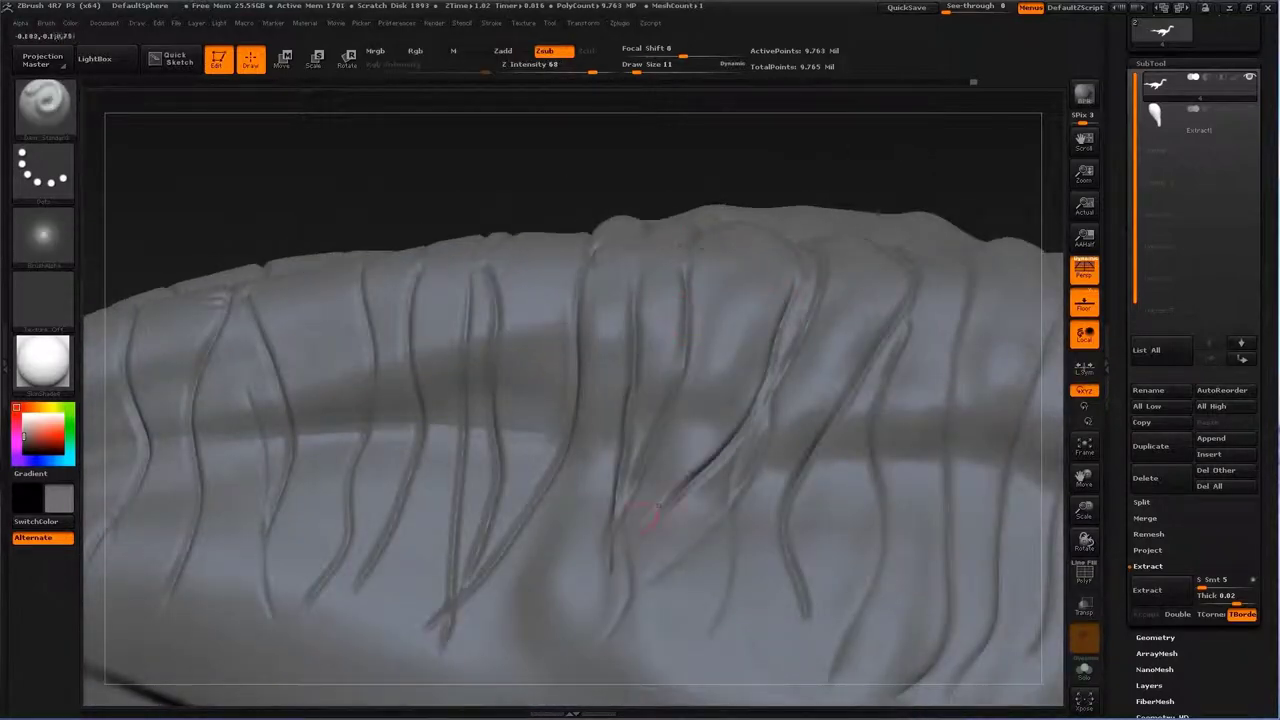
right_click_drag(648, 512, 525, 338, "alt")
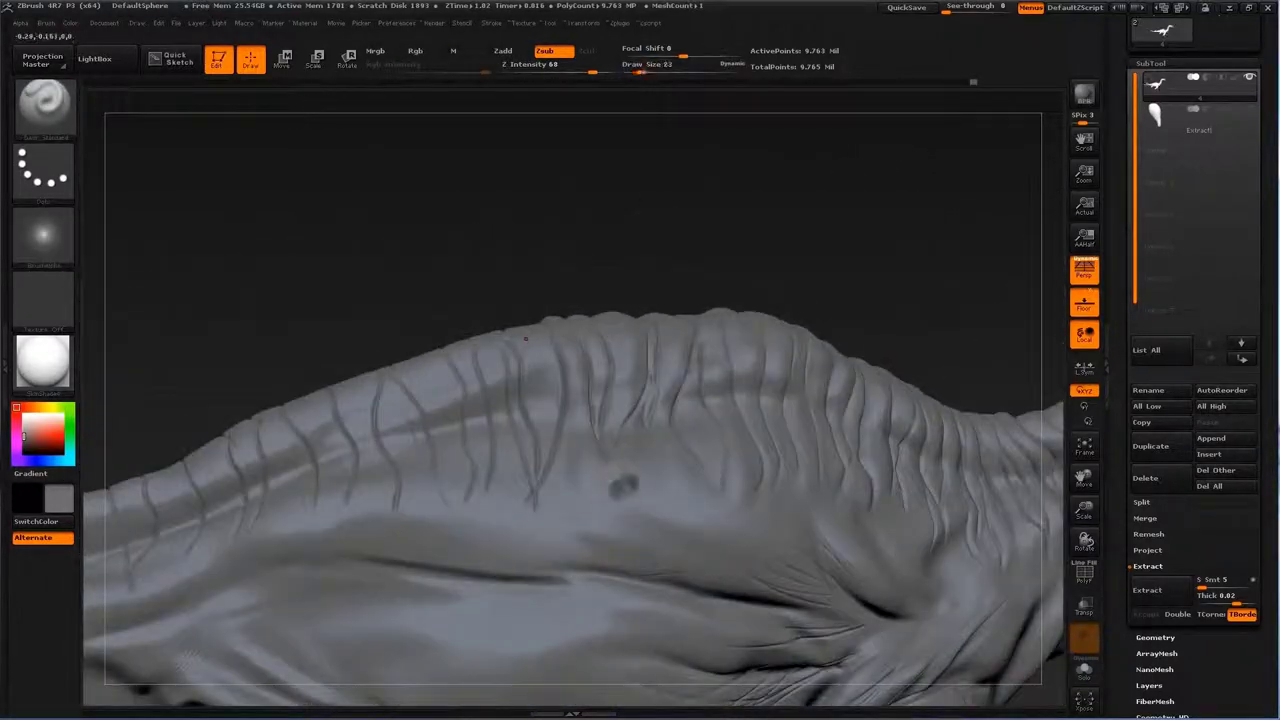
Step: Cycle through the Standard and other brushes, ending back on Dam_Standard
key("b")
key("s")
key("t")
right_click_drag(770, 320, 765, 290)
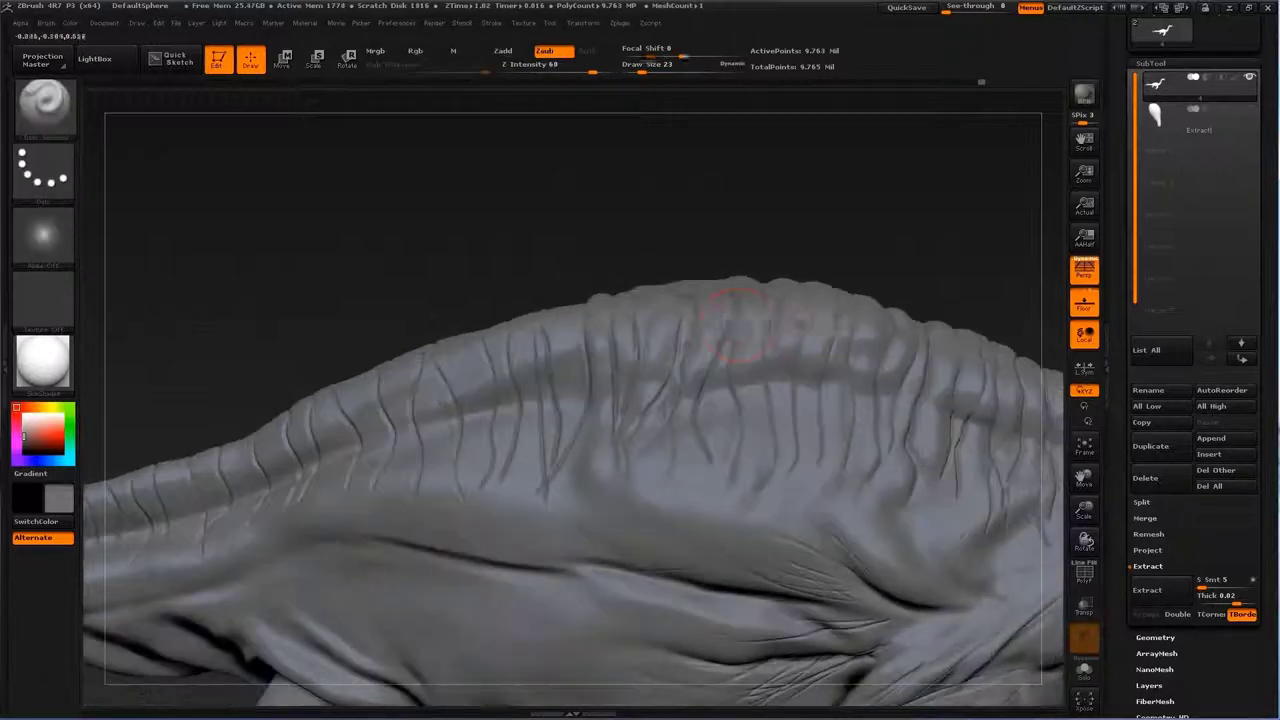
key("b")
key("c")
key("b")
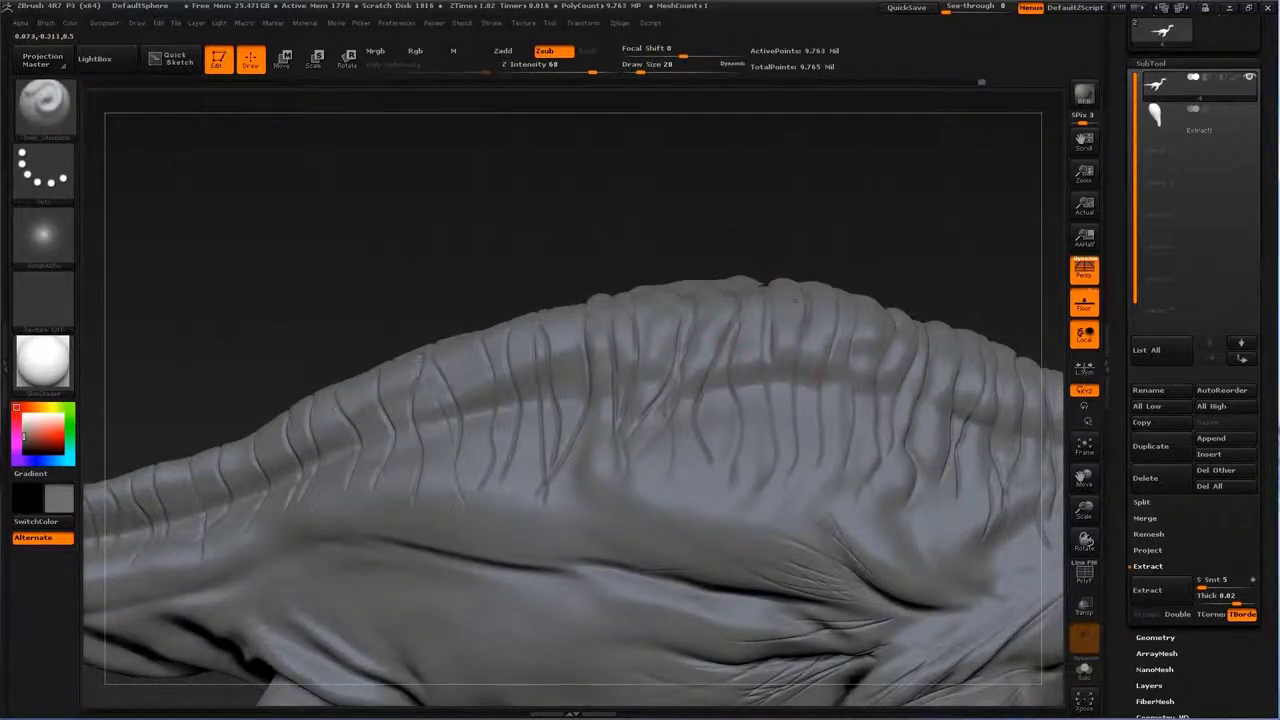
Step: Pick the Inflat brush (Z Intensity 12, draw size 29) and smooth the back-ridge folds
key("b")
key("d")
key("s")
mouse_move(800, 365)
right_mouse_down()
mouse_move(738, 328)
mouse_move(731, 429)
mouse_move(740, 340)
mouse_move(763, 497)
right_mouse_up()
key("b")
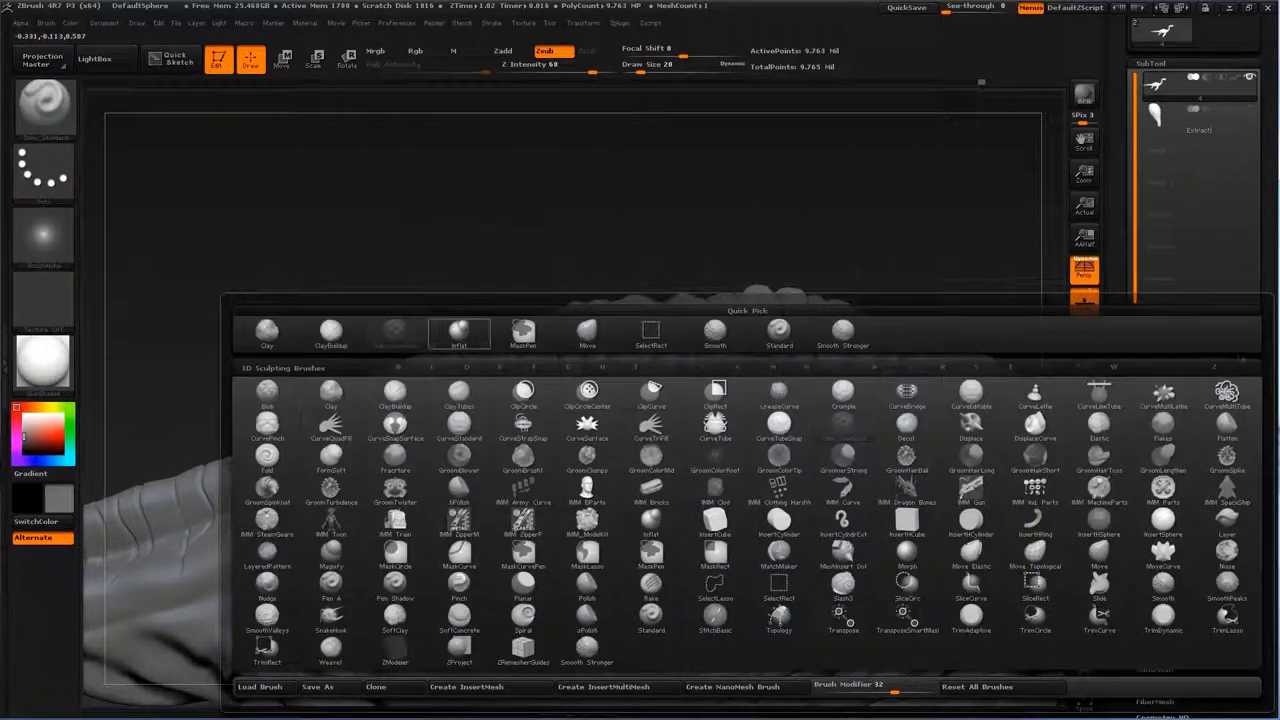
key("c")
key("b")
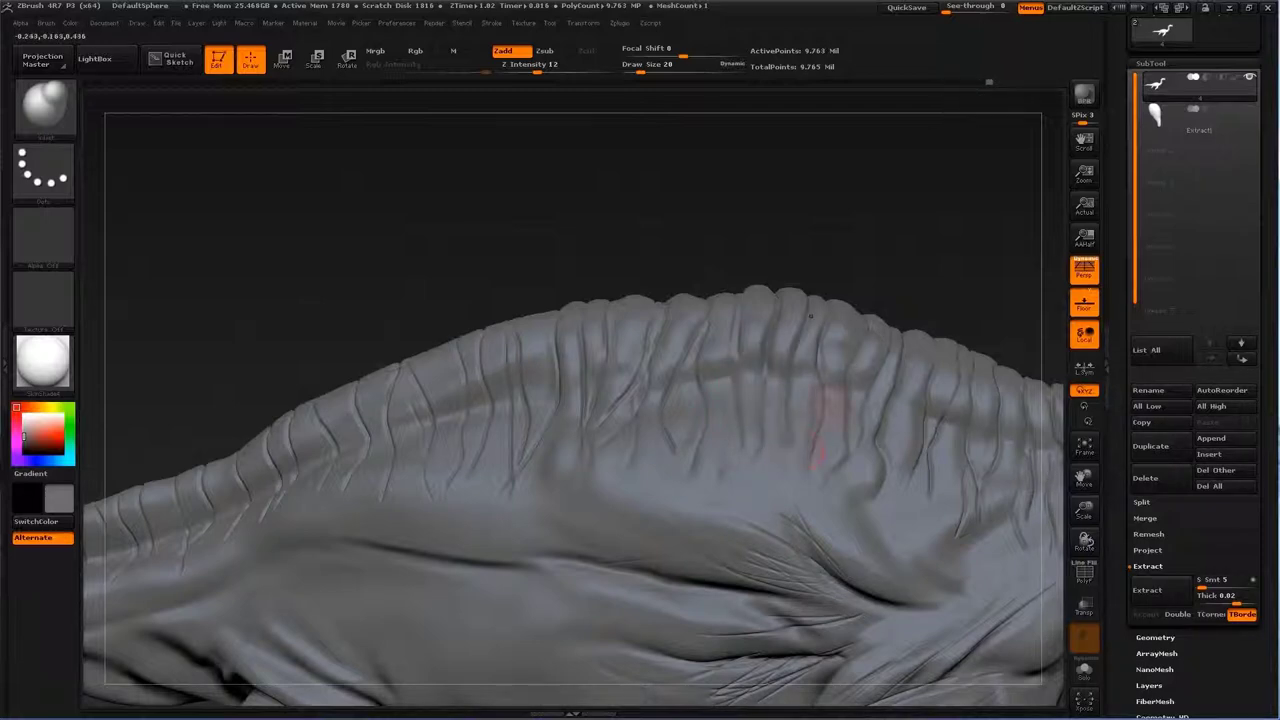
right_click_drag(813, 433, 780, 423)
key("o")
key("b")
key("s")
key("t")
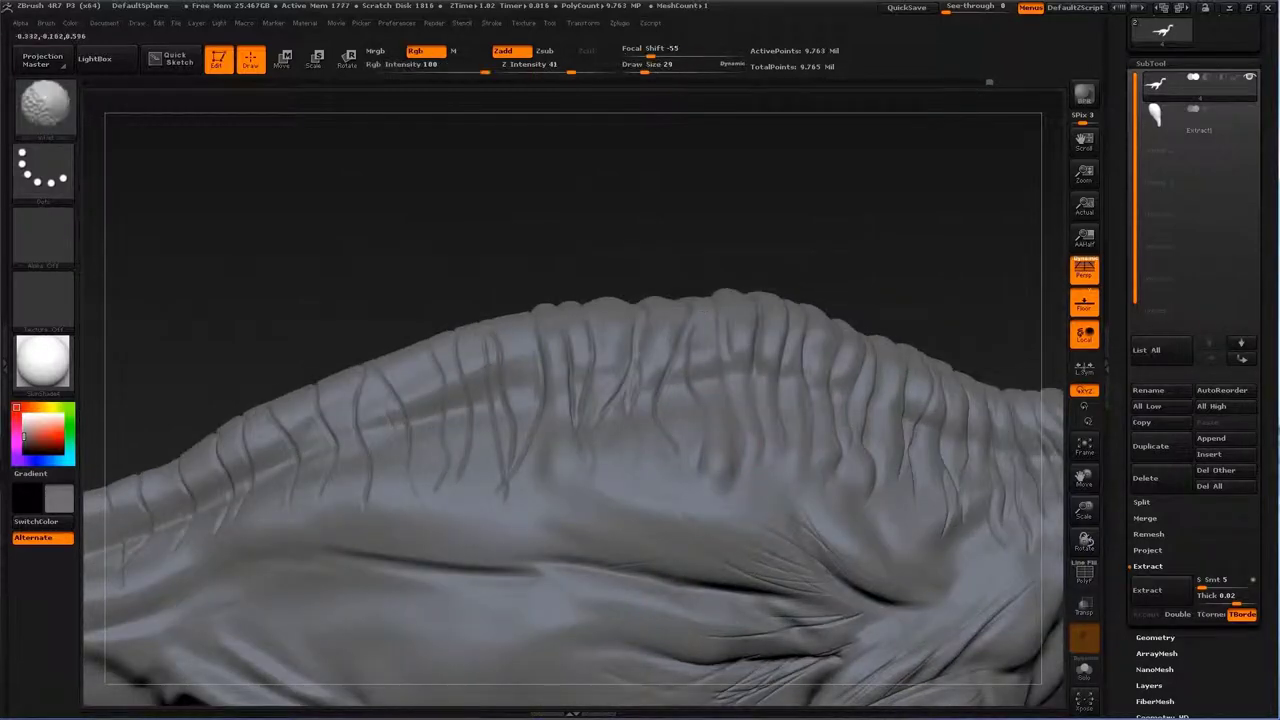
right_click_drag(712, 453, 663, 393, "shift")
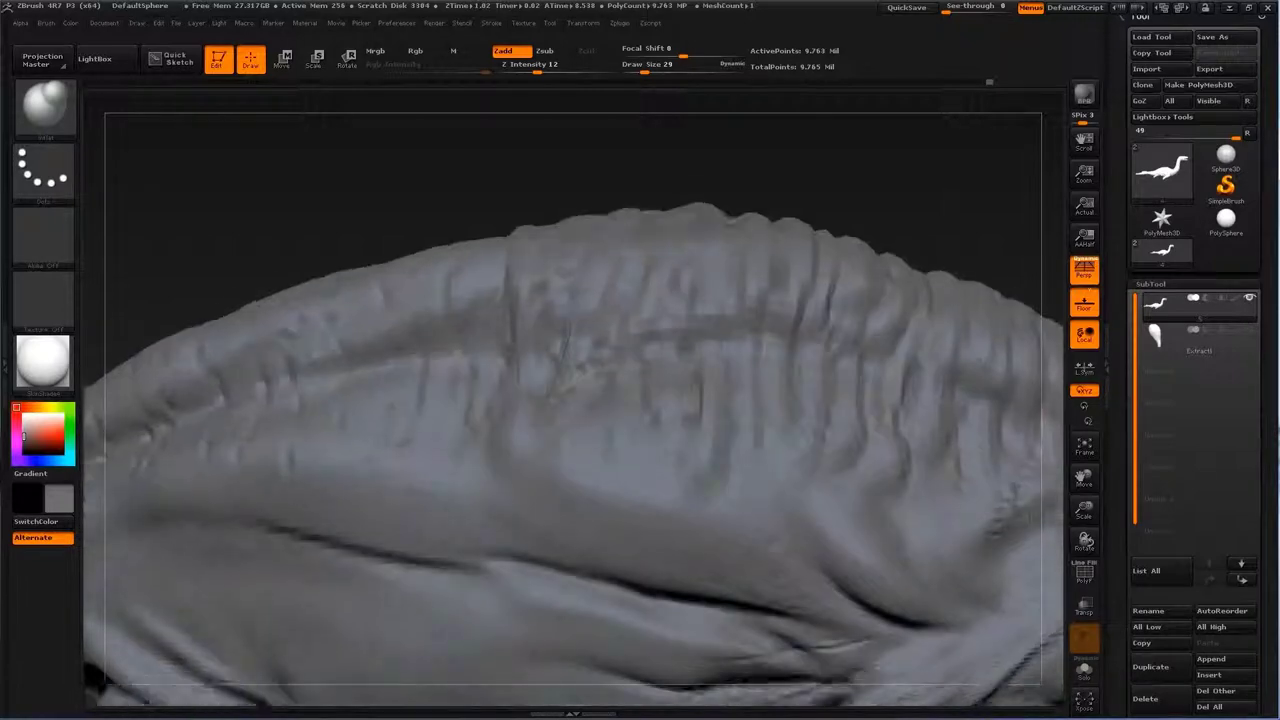
Step: Raise the brush size from 29 to 33 and build up the top of the ridge
key("b")
key("d")
key("s")
key("s")
left_click_drag(598, 253, 604, 253)
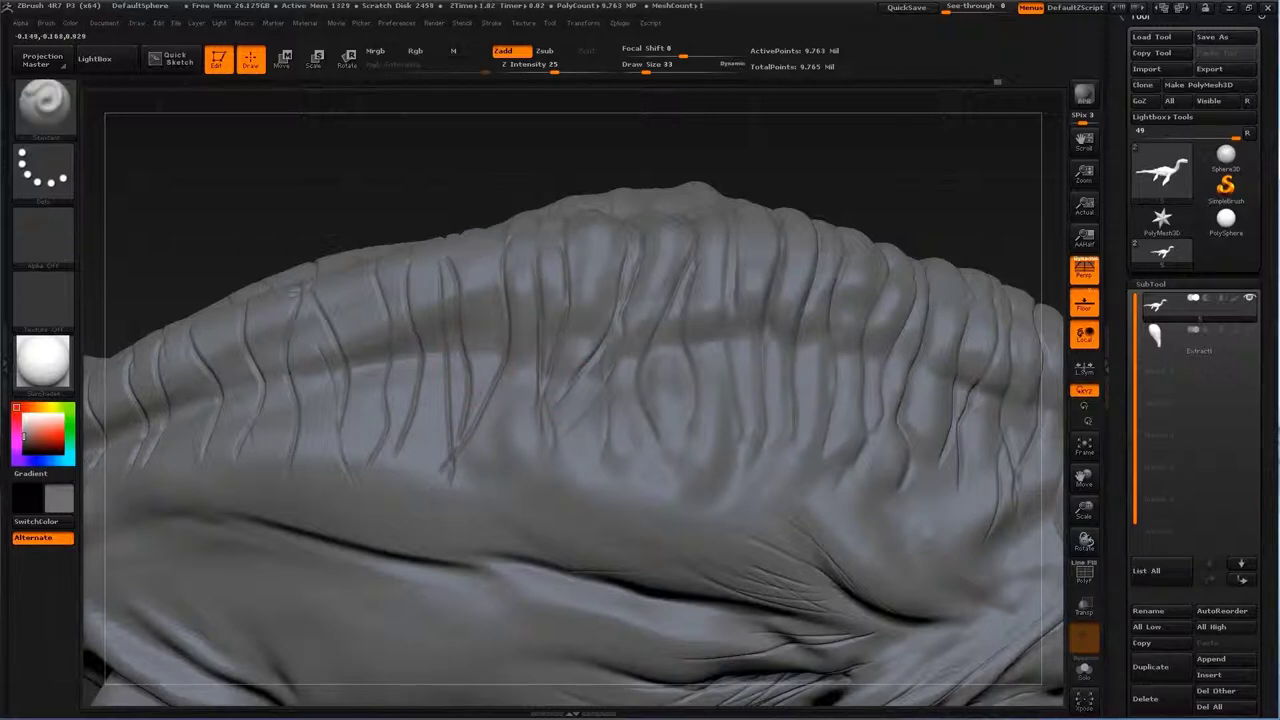
left_click_drag(480, 345, 710, 305)
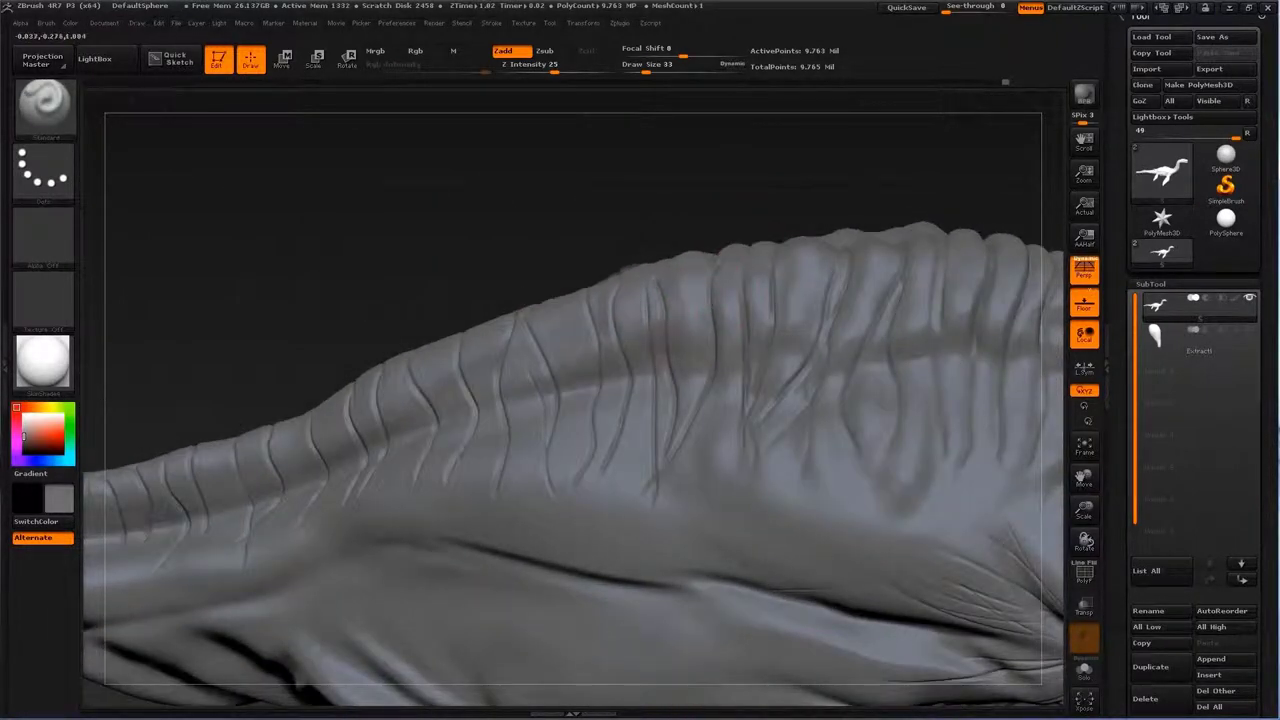
left_click_drag(632, 302, 535, 320)
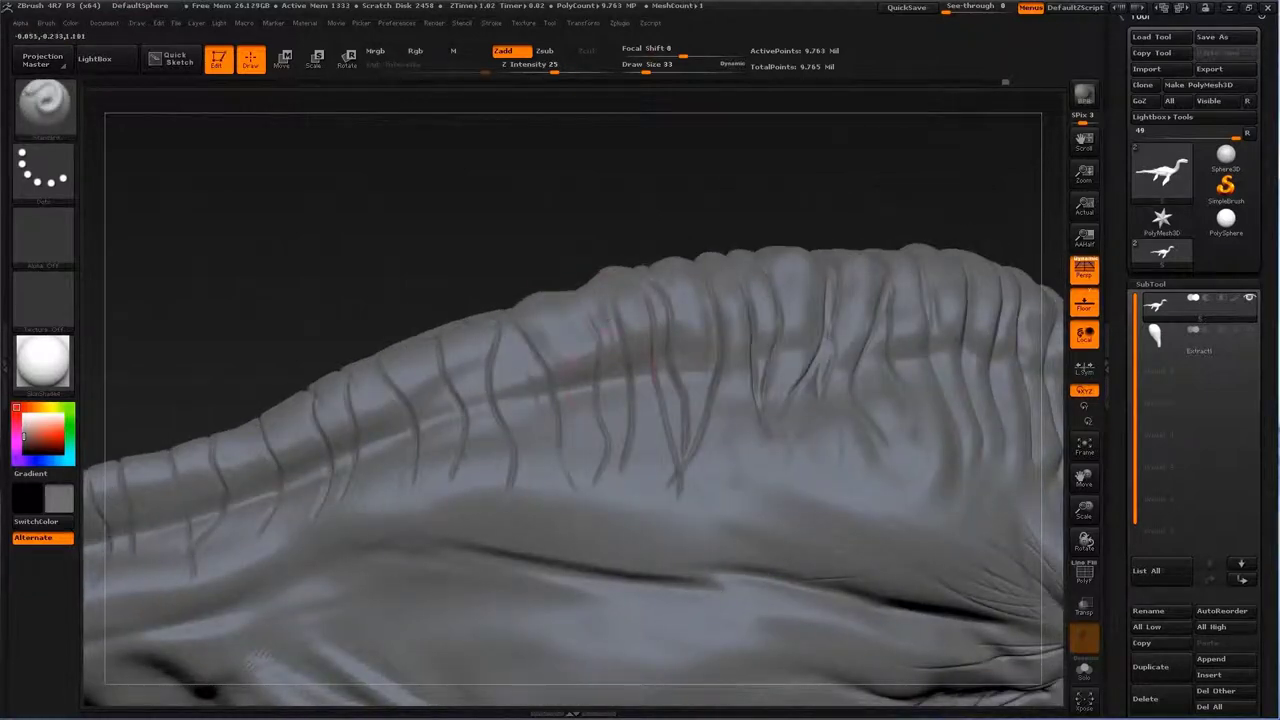
left_click_drag(560, 410, 616, 301)
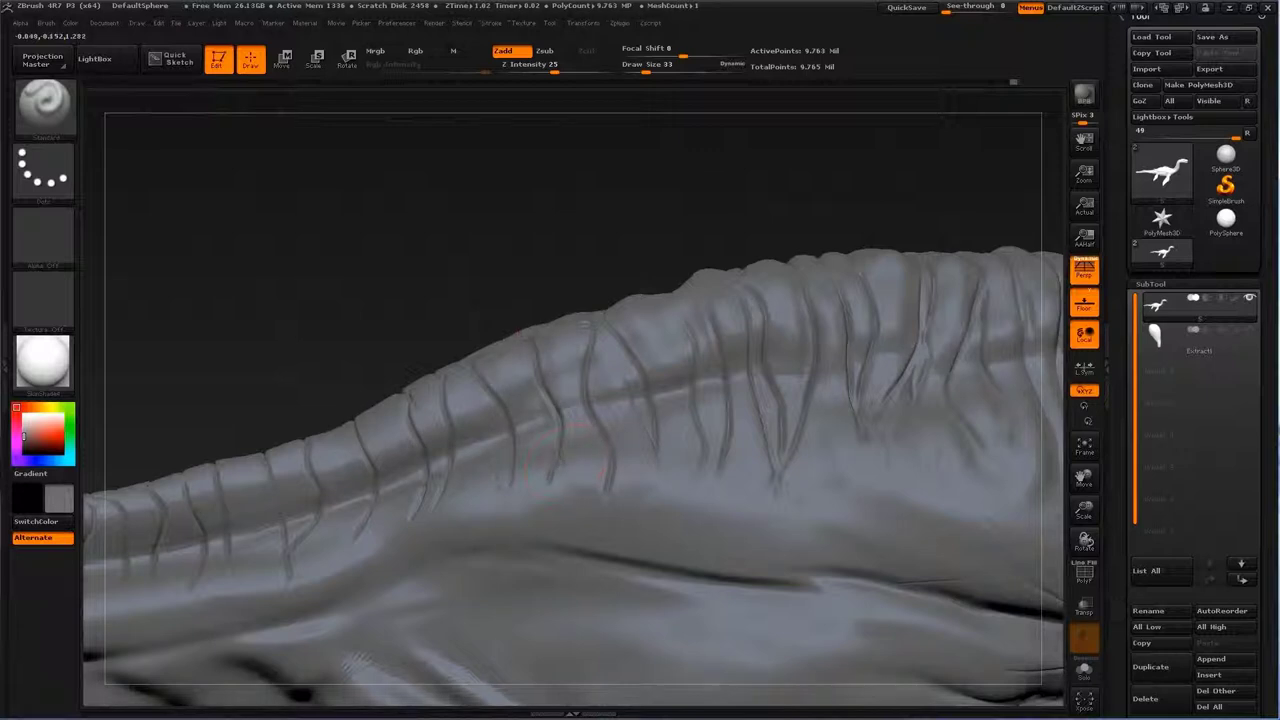
left_click_drag(520, 335, 560, 380)
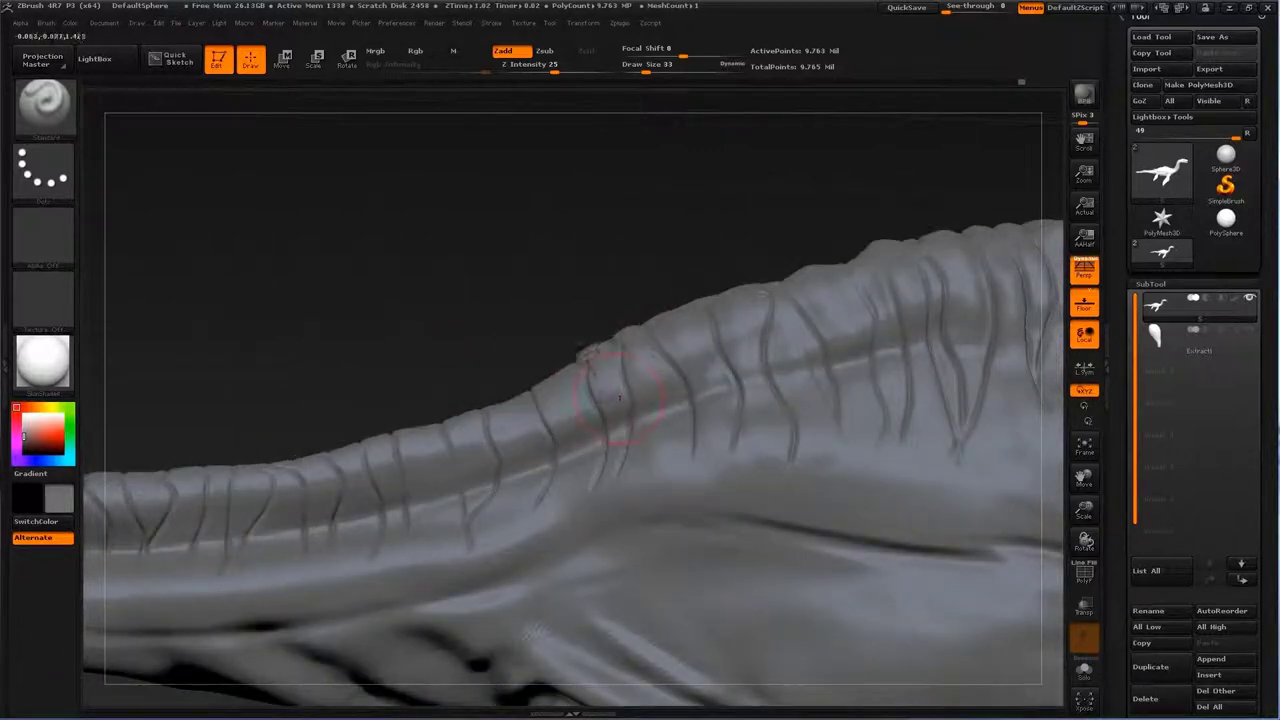
mouse_move(490, 410)
left_mouse_down()
mouse_move(586, 386)
mouse_move(566, 466)
left_mouse_up()
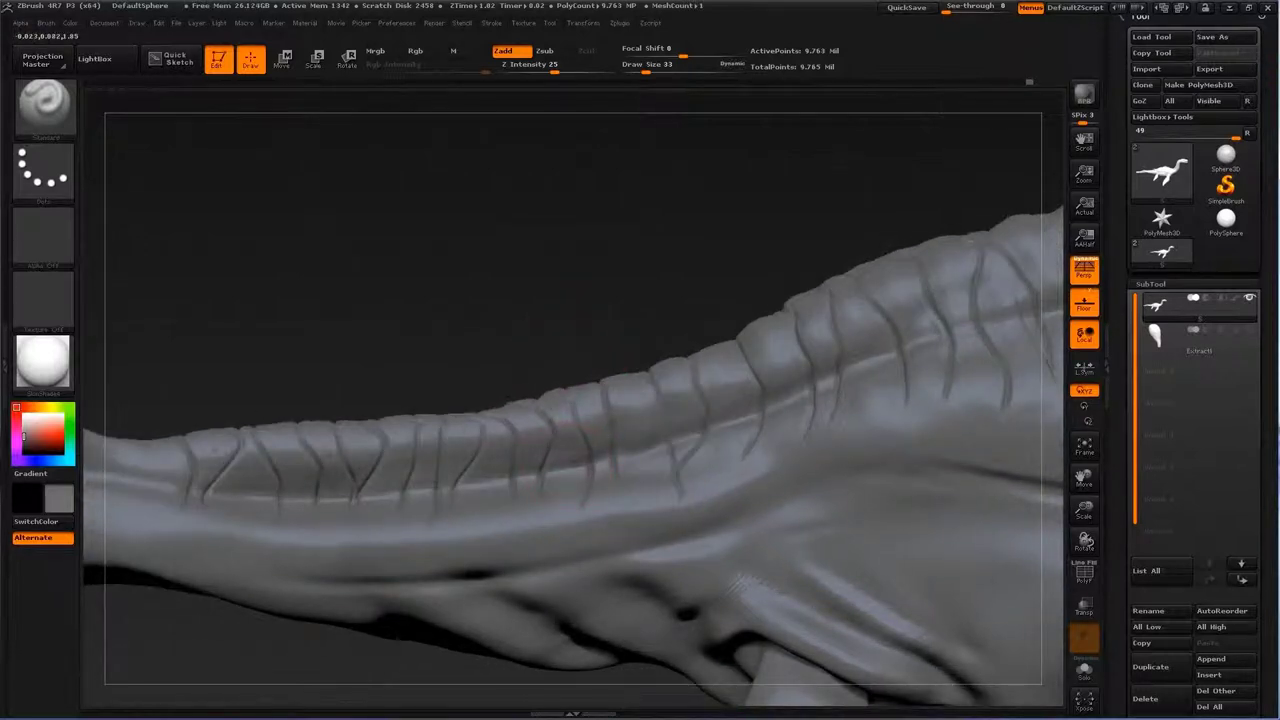
left_click_drag(535, 400, 228, 422)
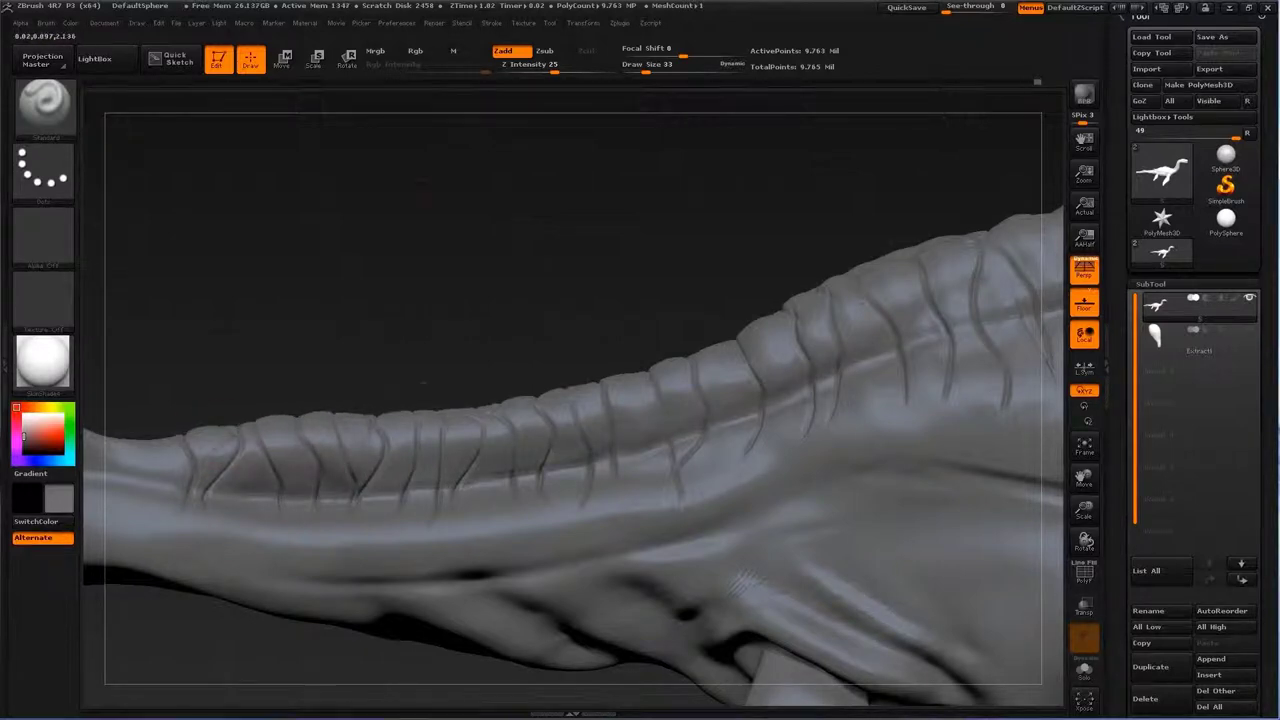
Step: Set Dam_Standard to Zsub at draw size 5 for fine ridge creases
key("f")
mouse_move(657, 323)
left_mouse_down()
mouse_move(940, 470)
mouse_move(886, 214)
left_mouse_up()
key("s")
left_click_drag(770, 383, 714, 383)
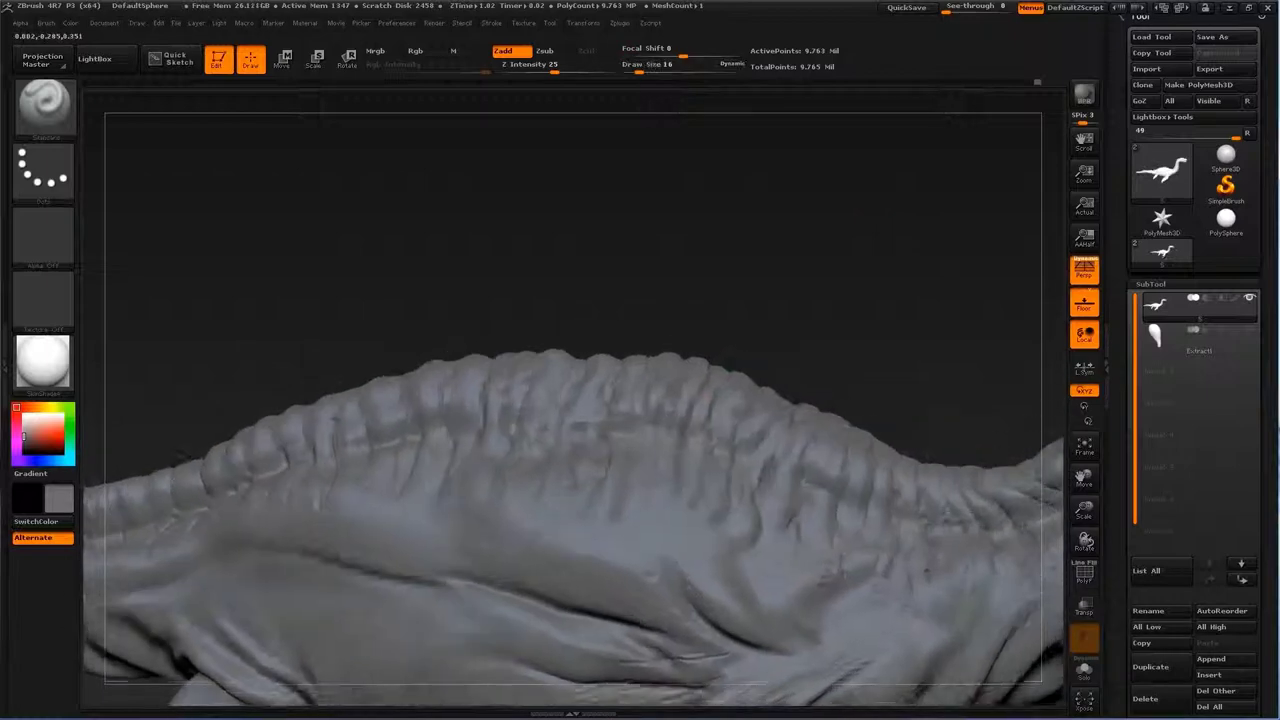
mouse_move(700, 250)
left_mouse_down()
mouse_move(770, 409)
mouse_move(727, 410)
mouse_move(640, 487)
mouse_move(563, 393)
mouse_move(514, 428)
mouse_move(594, 388)
left_mouse_up()
key("b")
left_click(830, 429)
key("s")
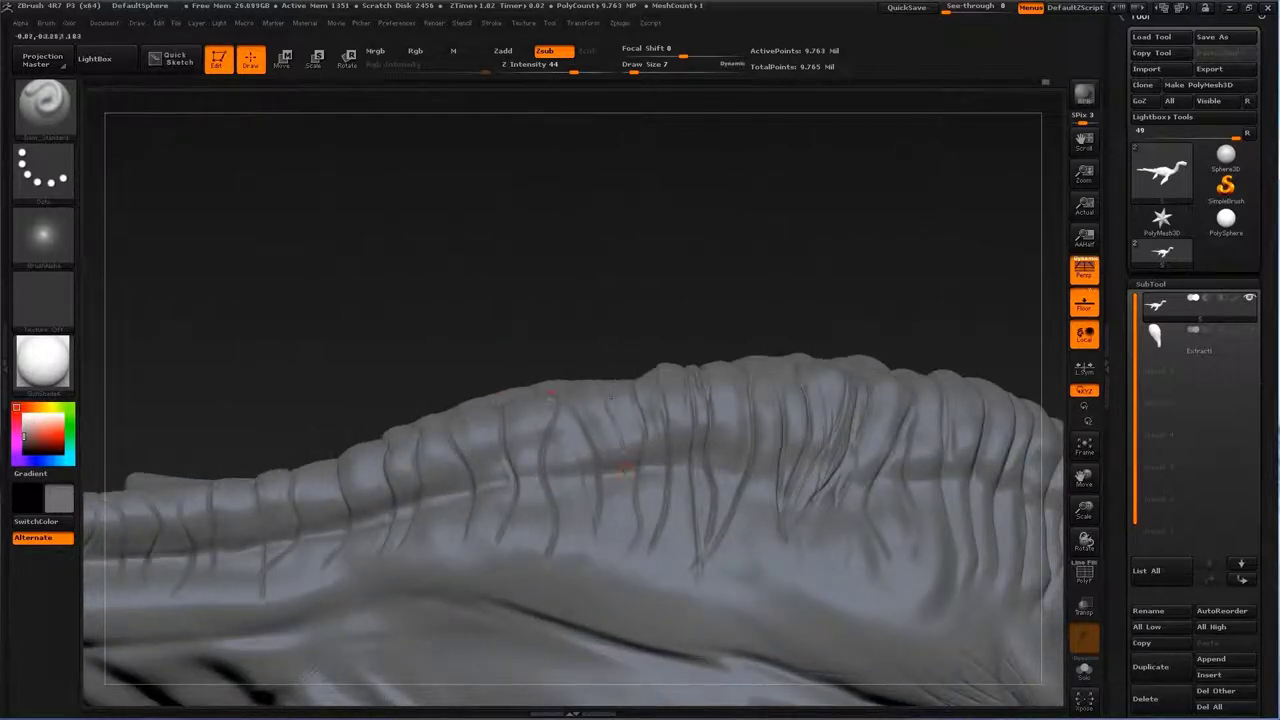
left_click_drag(960, 450, 760, 480, "shift")
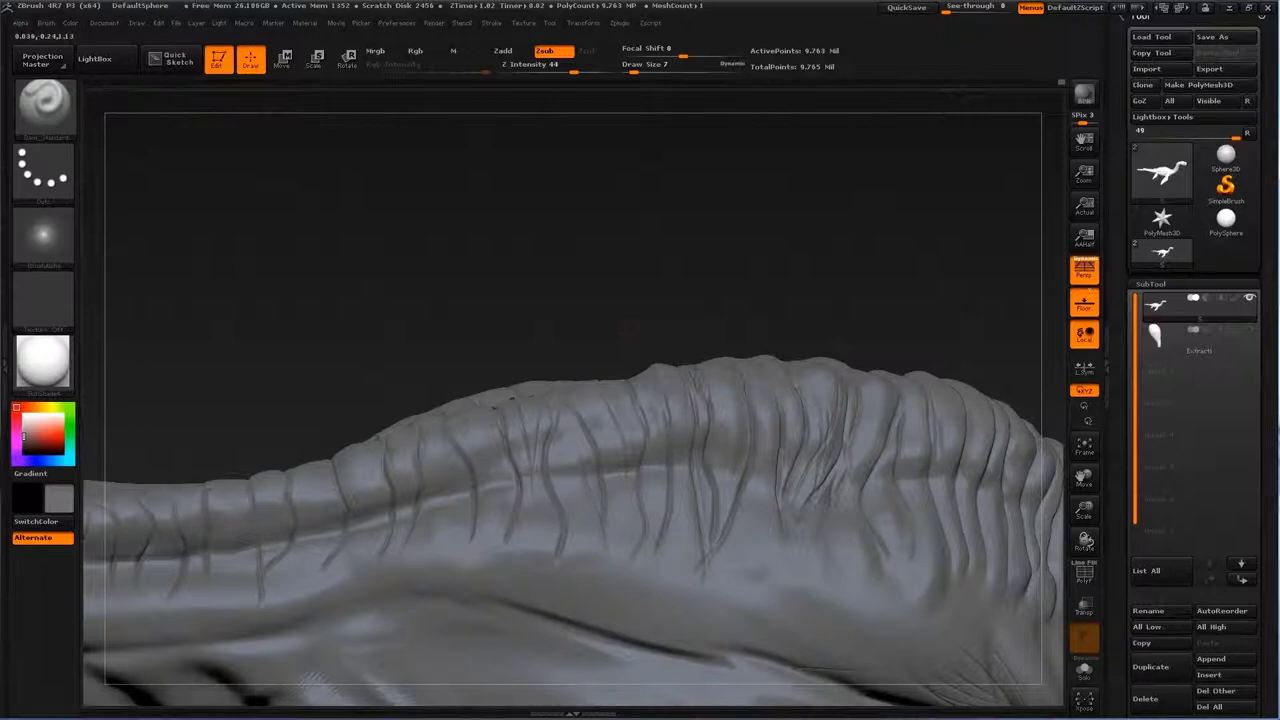
mouse_move(620, 330)
left_mouse_down()
mouse_move(580, 335)
mouse_move(537, 462)
mouse_move(495, 420)
left_mouse_up()
mouse_move(568, 242)
left_mouse_down()
mouse_move(560, 330)
mouse_move(503, 388)
left_mouse_up()
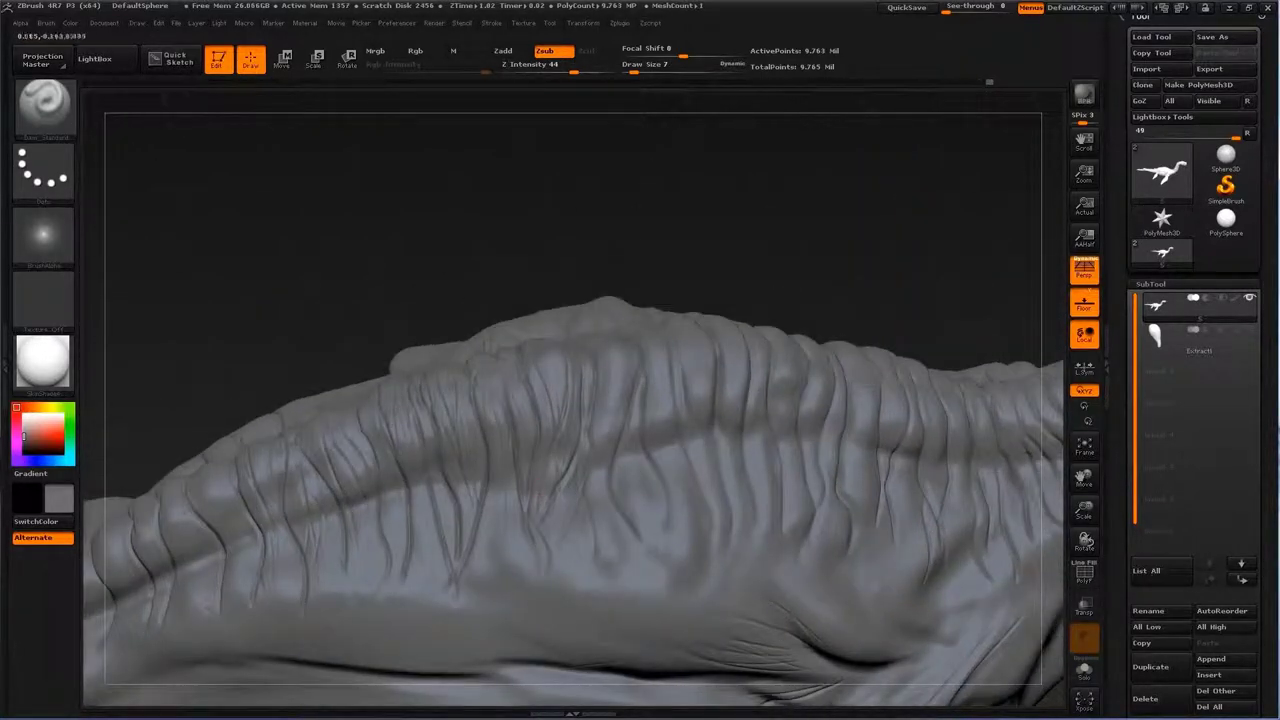
mouse_move(590, 378)
left_mouse_down()
mouse_move(480, 357)
mouse_move(532, 422)
mouse_move(524, 454)
mouse_move(565, 467)
left_mouse_up()
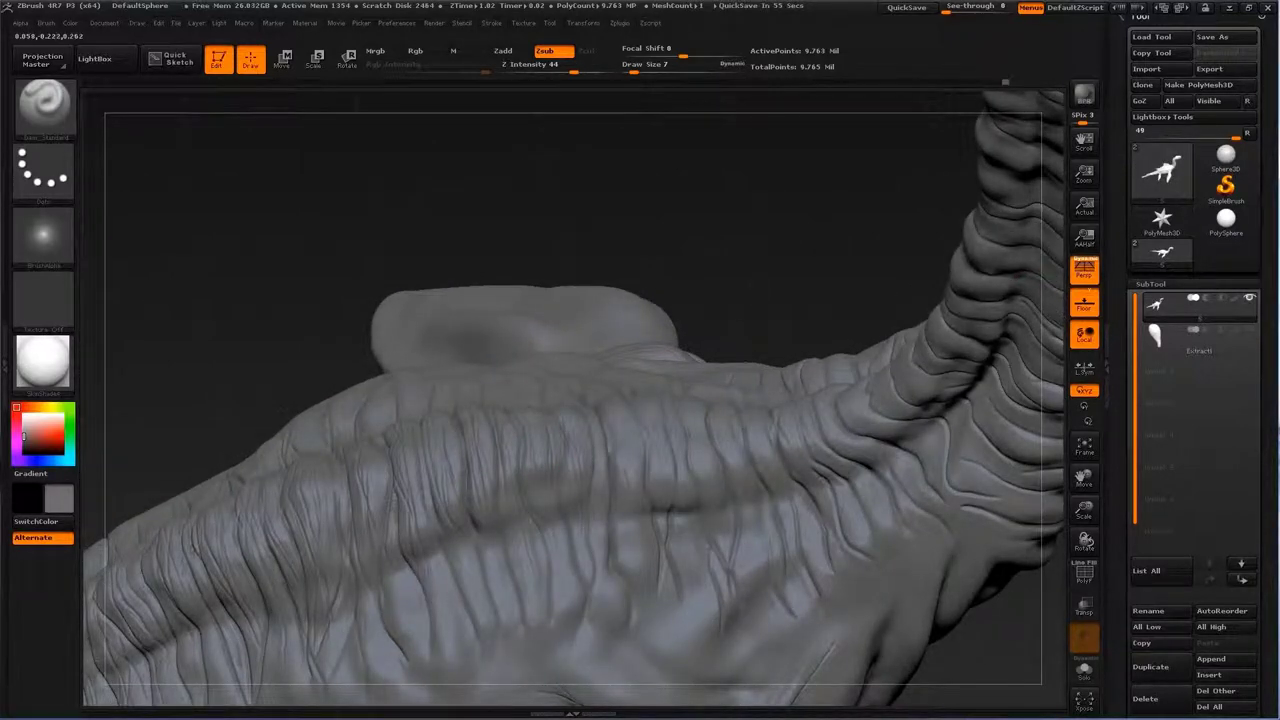
Step: Carve grooves across the neck ridge, then turn the neck upright to see it meet the body
left_click_drag(667, 441, 656, 469)
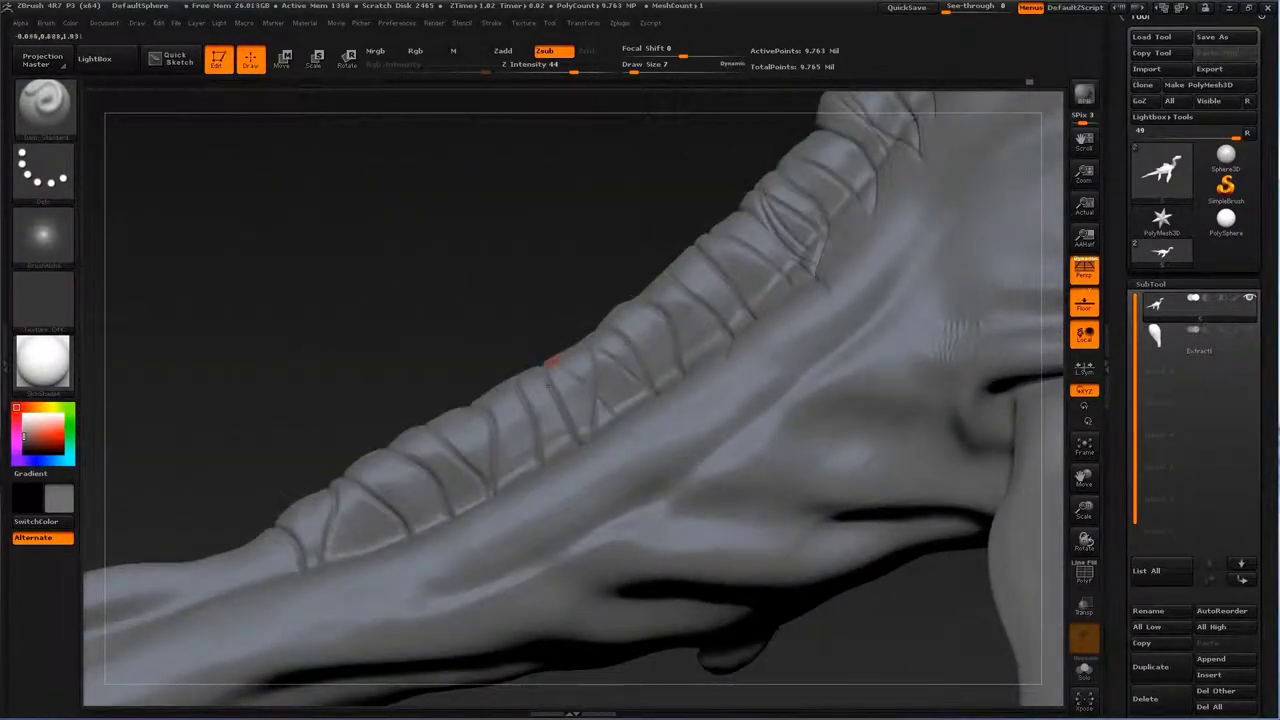
left_click_drag(620, 438, 668, 492)
left_click_drag(548, 412, 568, 518)
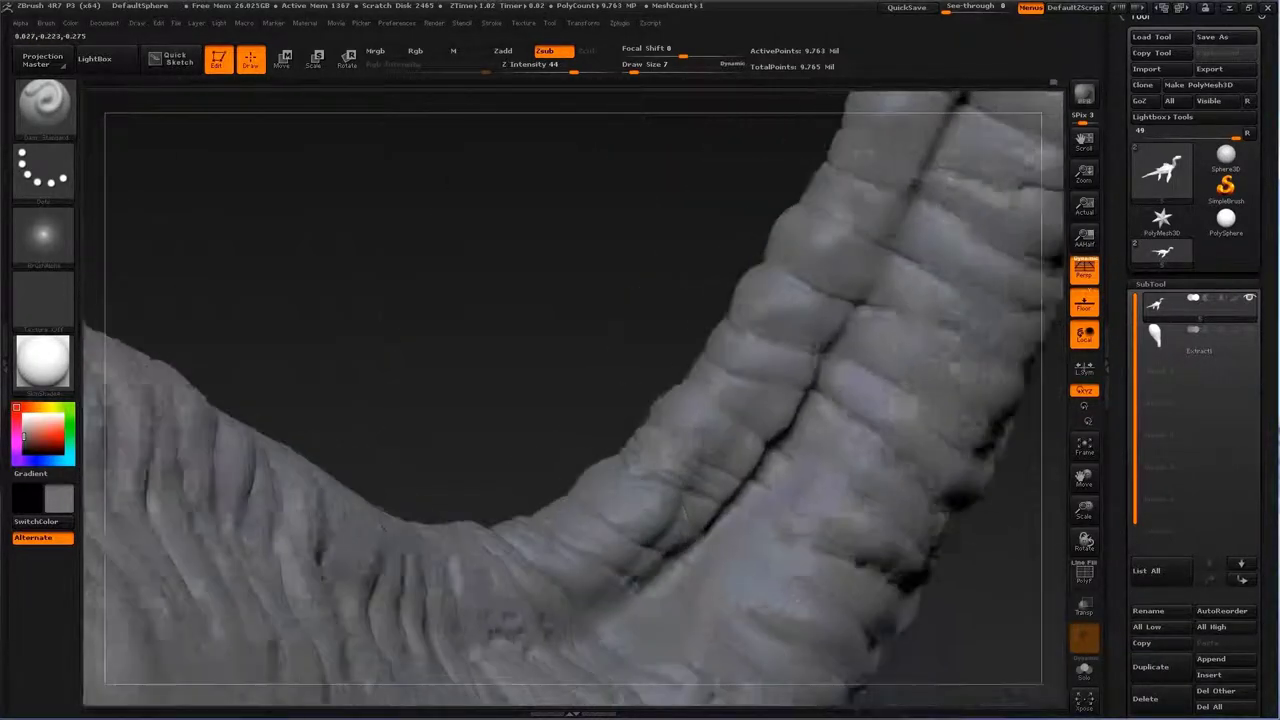
left_click_drag(658, 321, 670, 425)
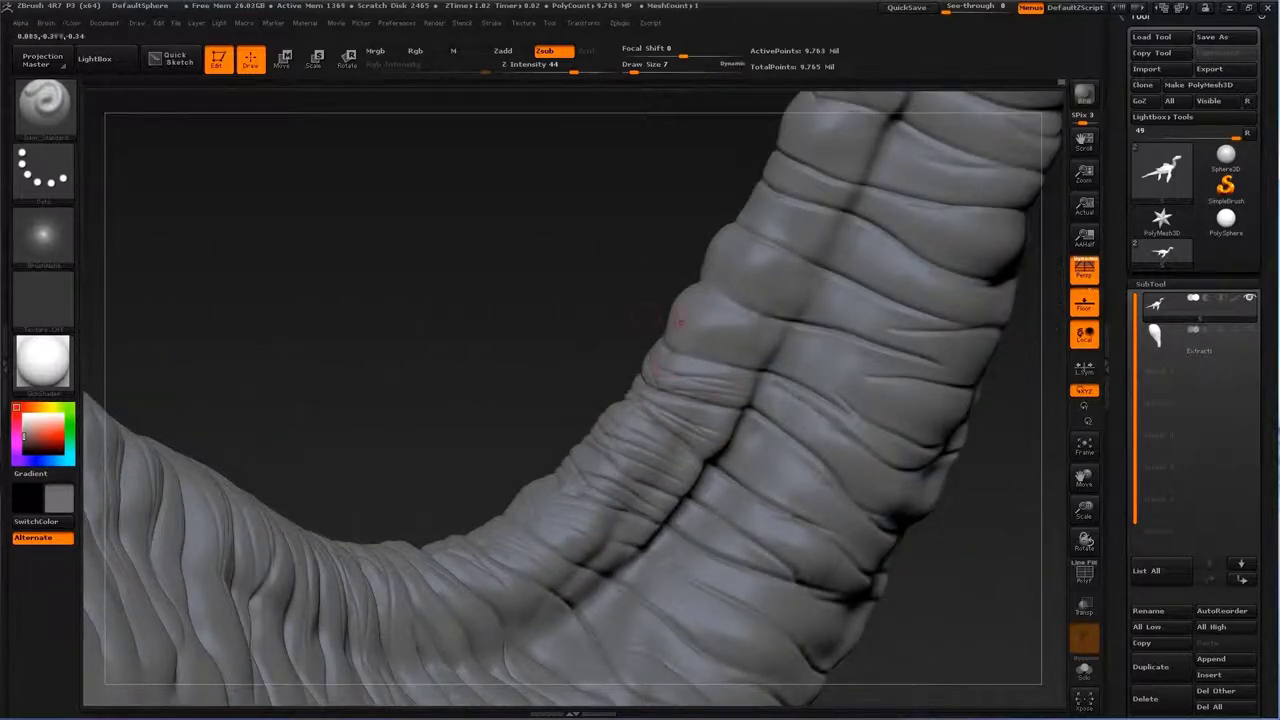
left_click_drag(850, 338, 645, 330)
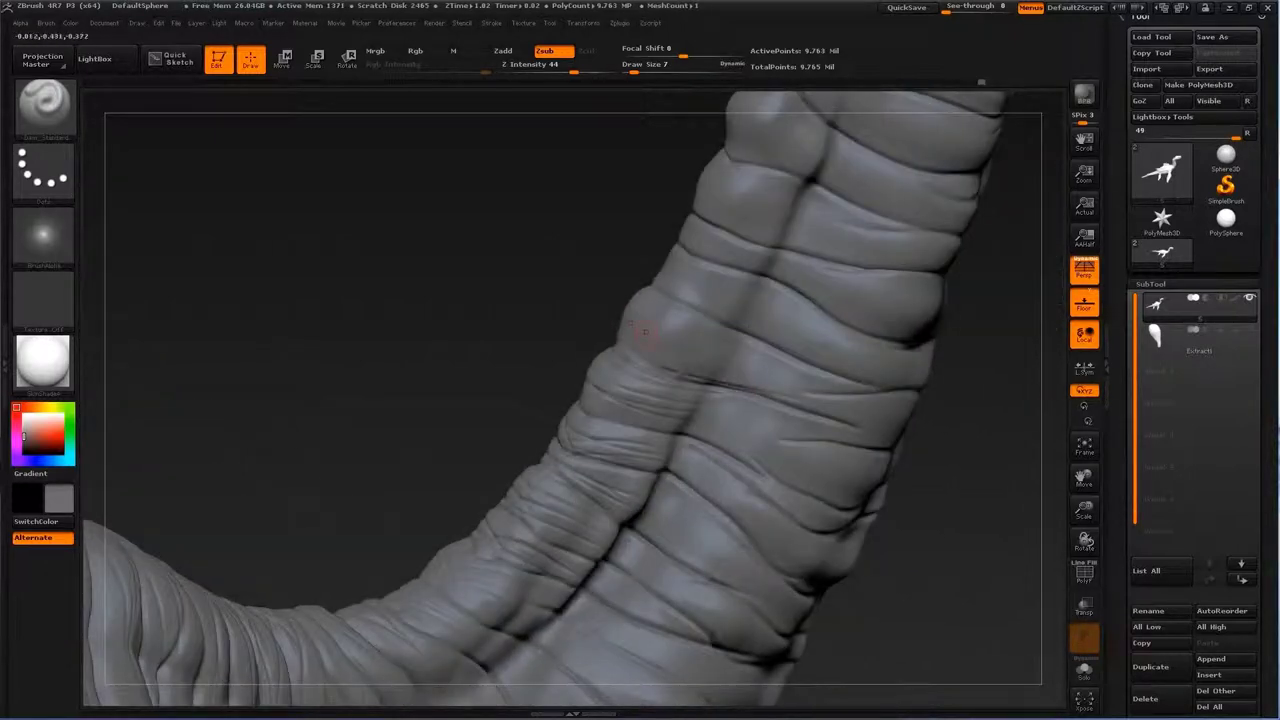
mouse_move(757, 366)
left_mouse_down()
mouse_move(618, 376)
mouse_move(597, 358)
left_mouse_up()
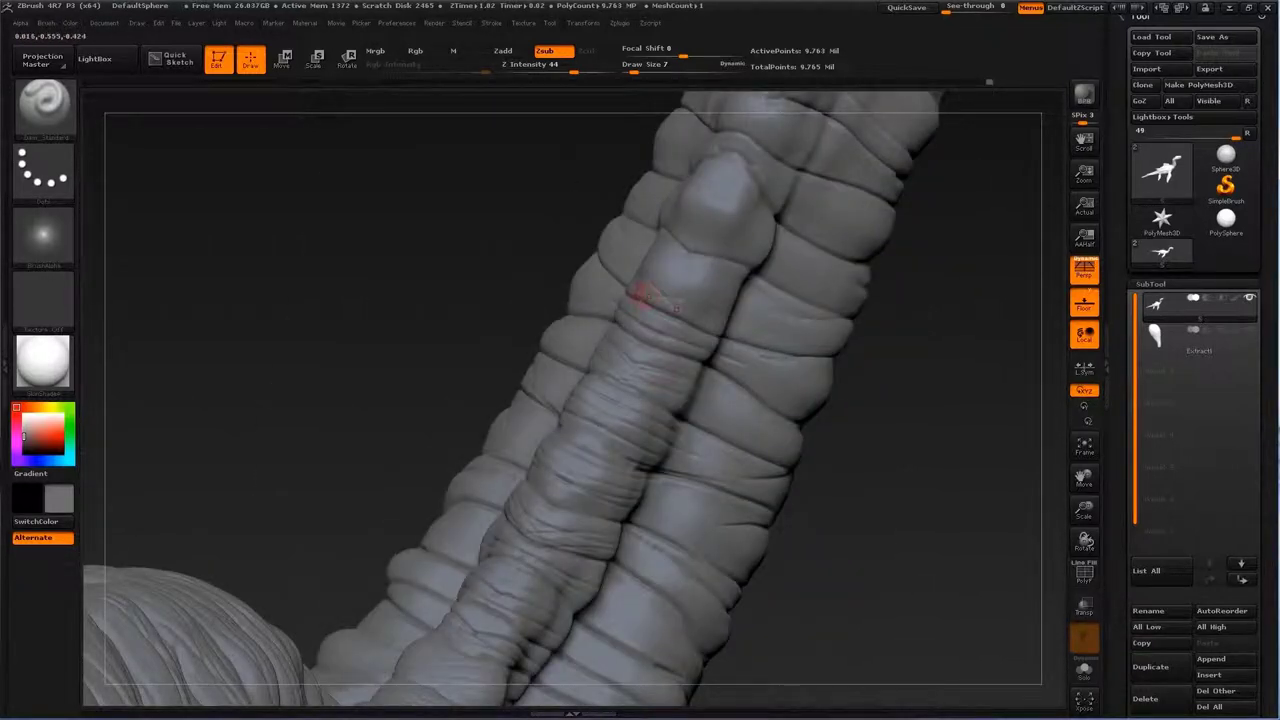
mouse_move(880, 450)
left_mouse_down()
mouse_move(760, 420)
mouse_move(925, 443)
mouse_move(680, 443)
mouse_move(596, 475)
left_mouse_up()
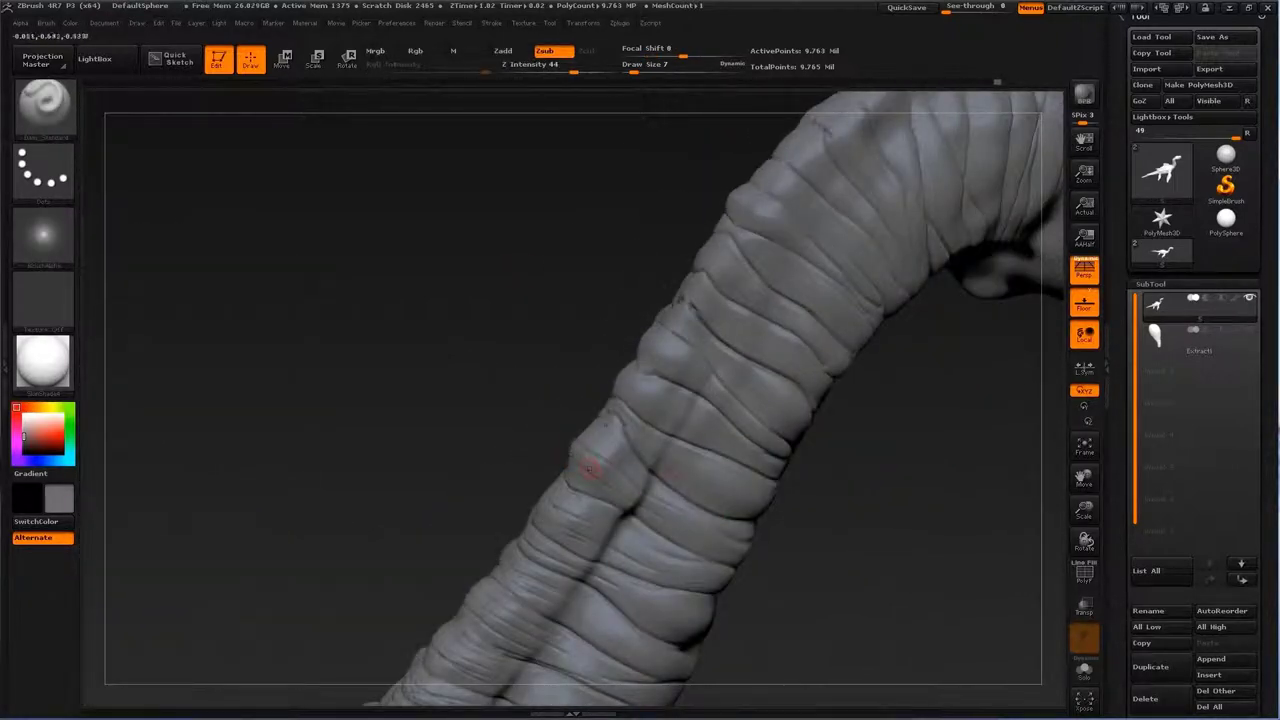
Step: Carve a crease along the neck ridge and orbit toward where the neck meets the head
left_click_drag(631, 397, 700, 425)
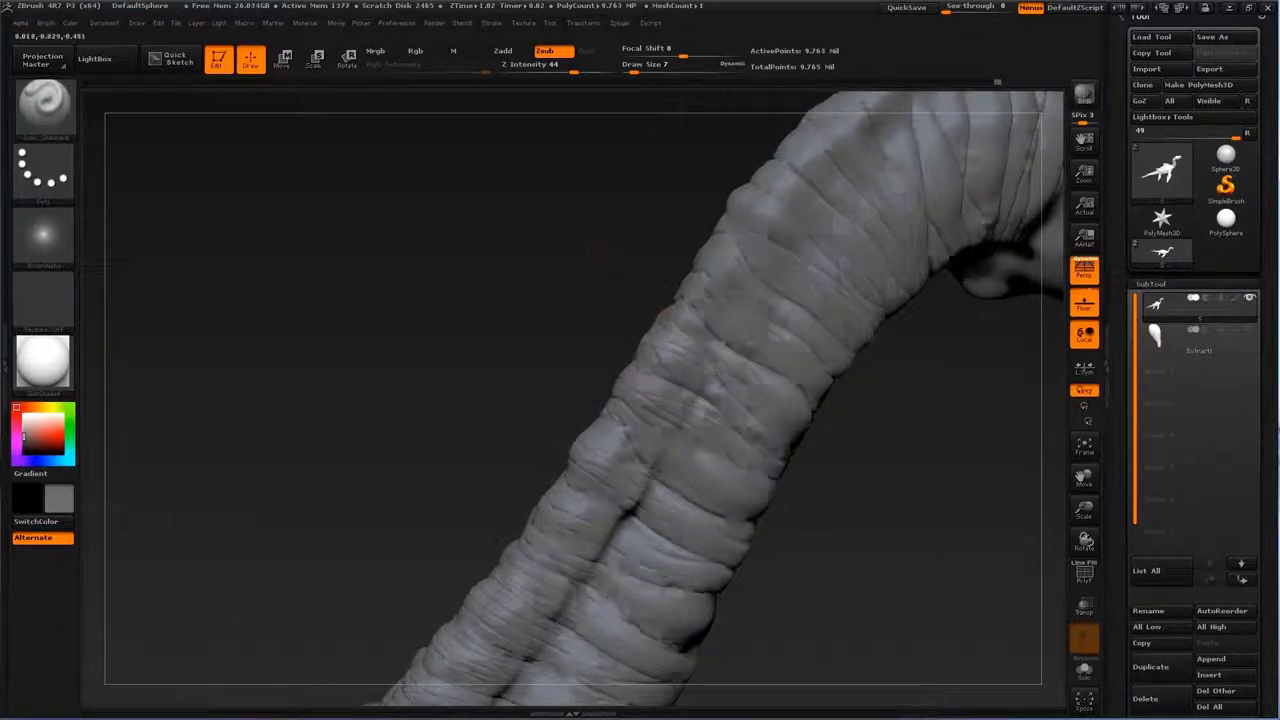
mouse_move(690, 328)
left_mouse_down()
mouse_move(600, 397)
mouse_move(640, 428)
left_mouse_up()
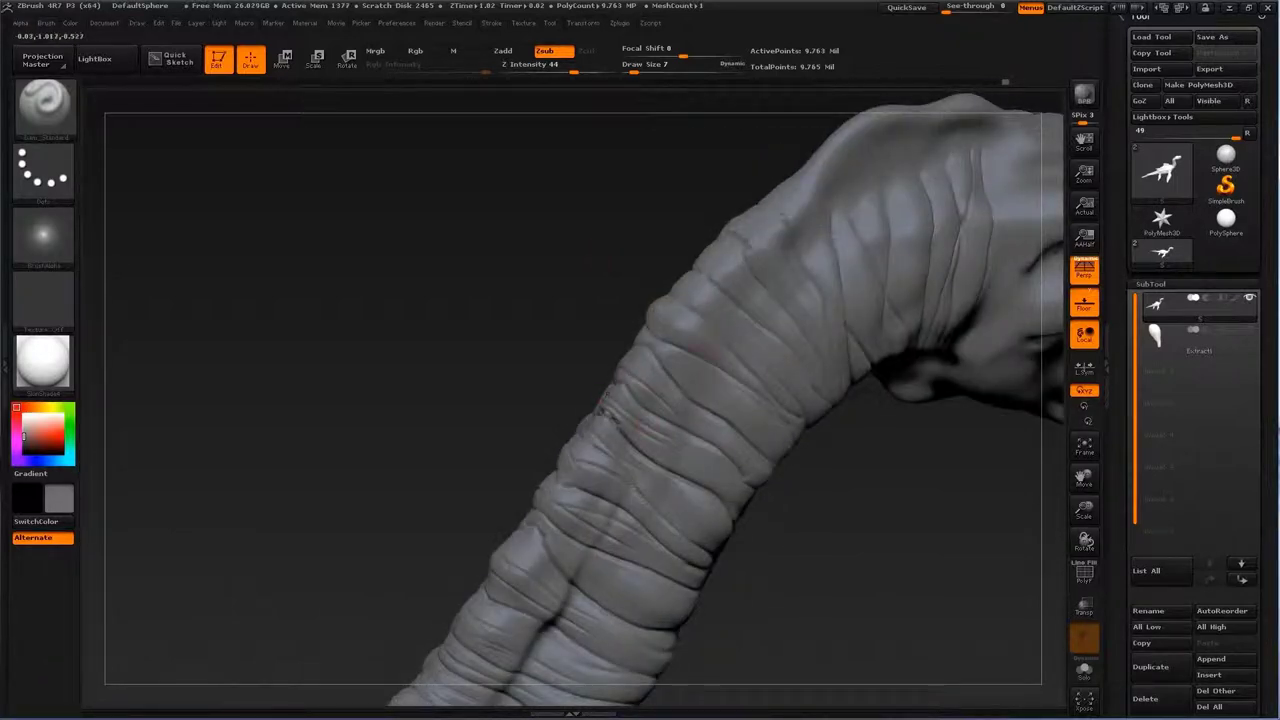
left_click_drag(688, 296, 706, 370)
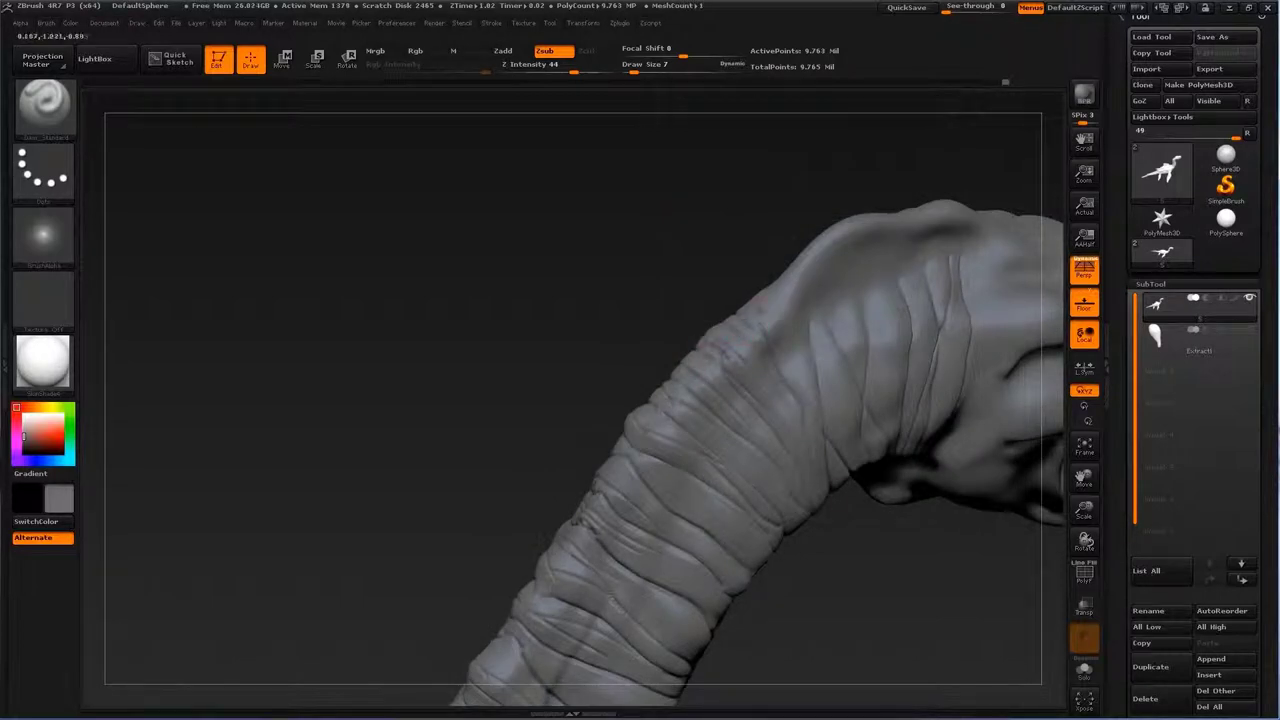
left_click_drag(760, 296, 637, 494)
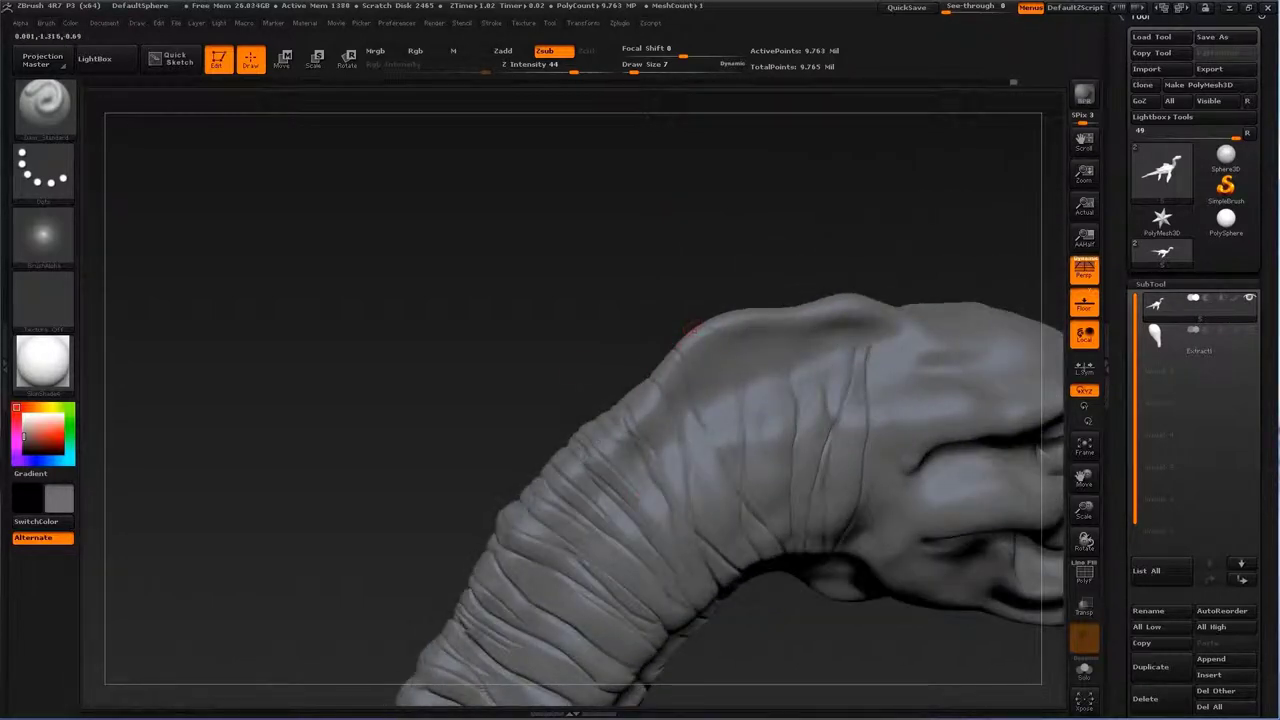
left_click_drag(690, 330, 798, 414)
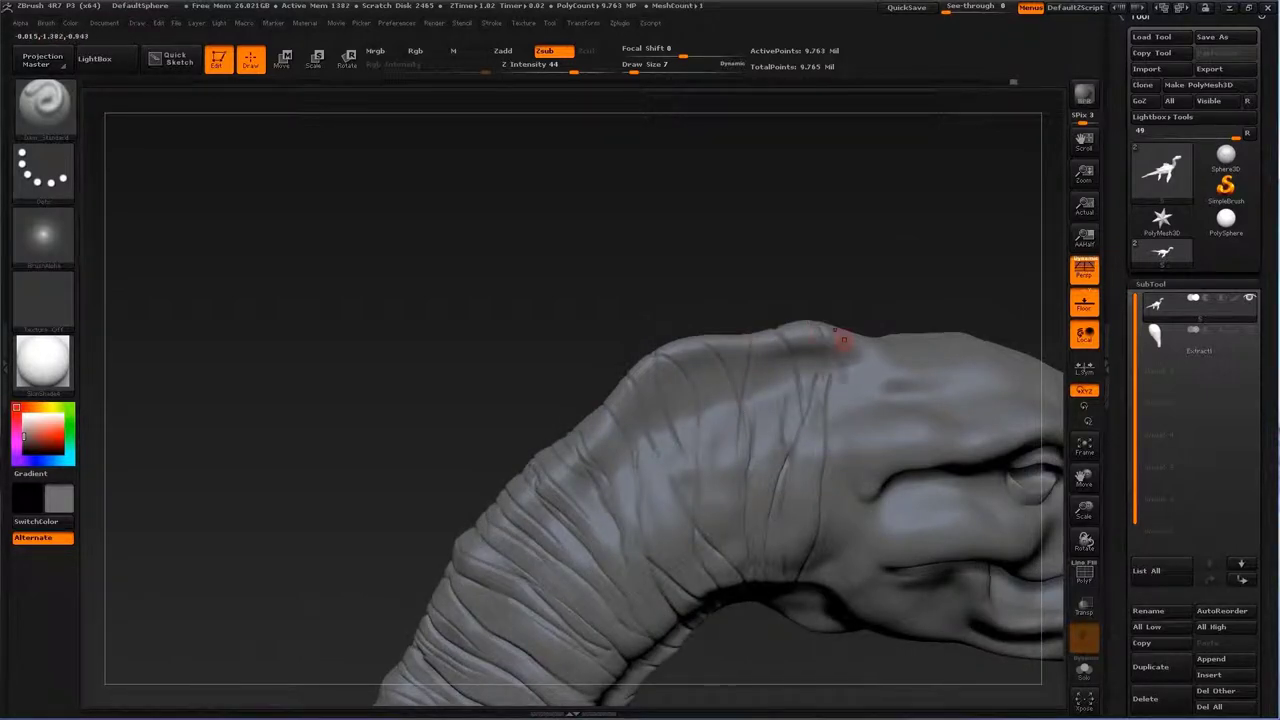
mouse_move(726, 382)
left_mouse_down()
mouse_move(614, 429)
mouse_move(693, 441)
left_mouse_up()
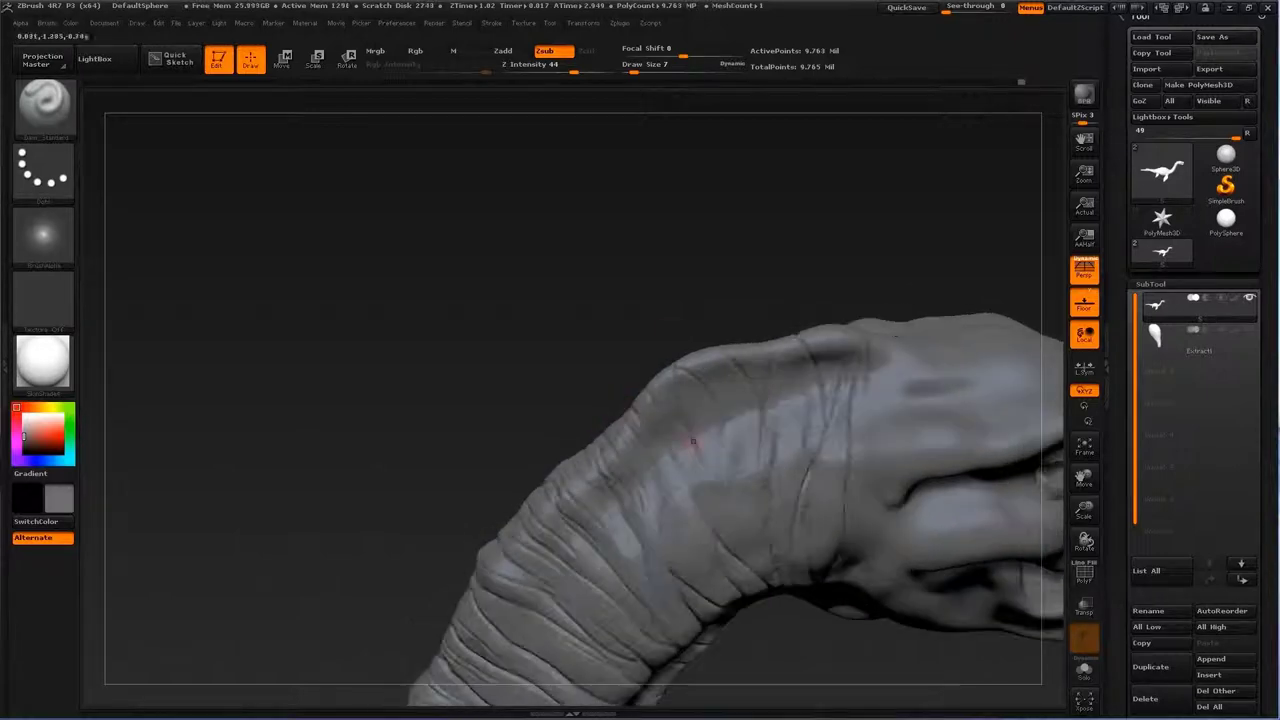
mouse_move(772, 432)
left_mouse_down()
mouse_move(829, 386)
mouse_move(900, 360)
mouse_move(760, 420)
left_mouse_up()
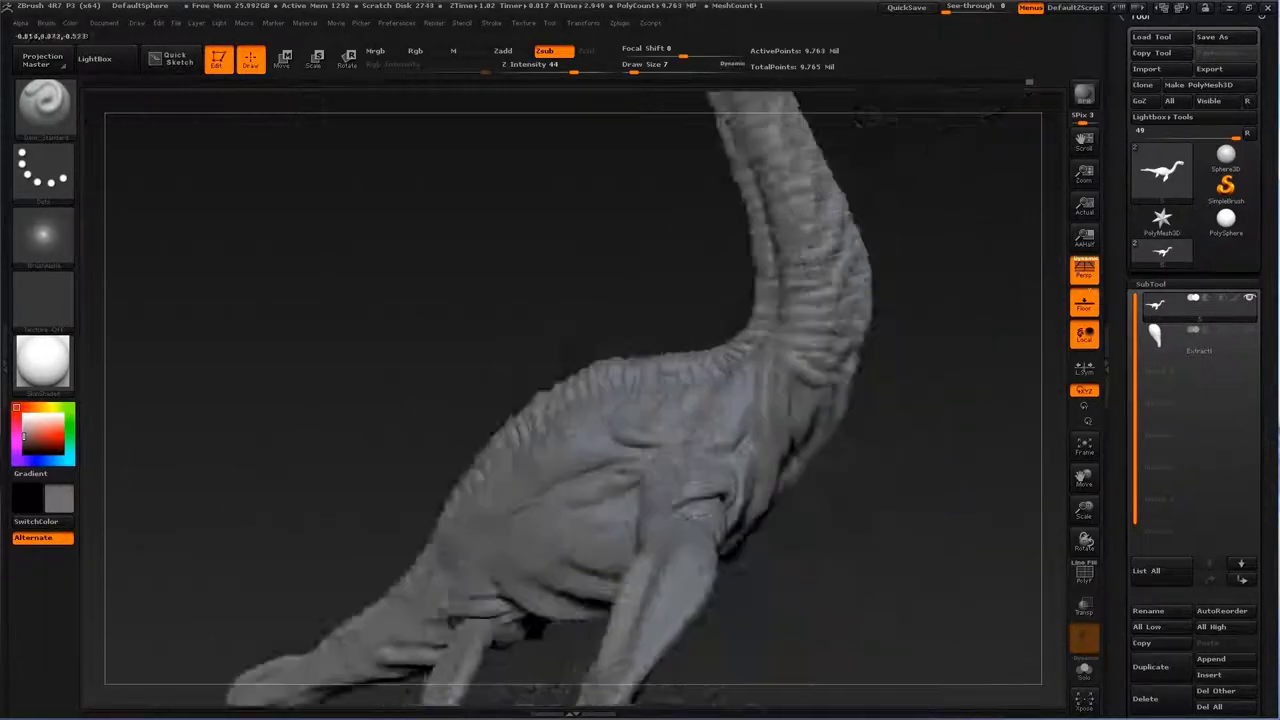
Step: Enlarge the brush from 7 to 8 and then to 13, viewing the neck and shoulder
mouse_move(657, 509)
left_mouse_down()
mouse_move(663, 488)
mouse_move(835, 624)
left_mouse_up()
key("s")
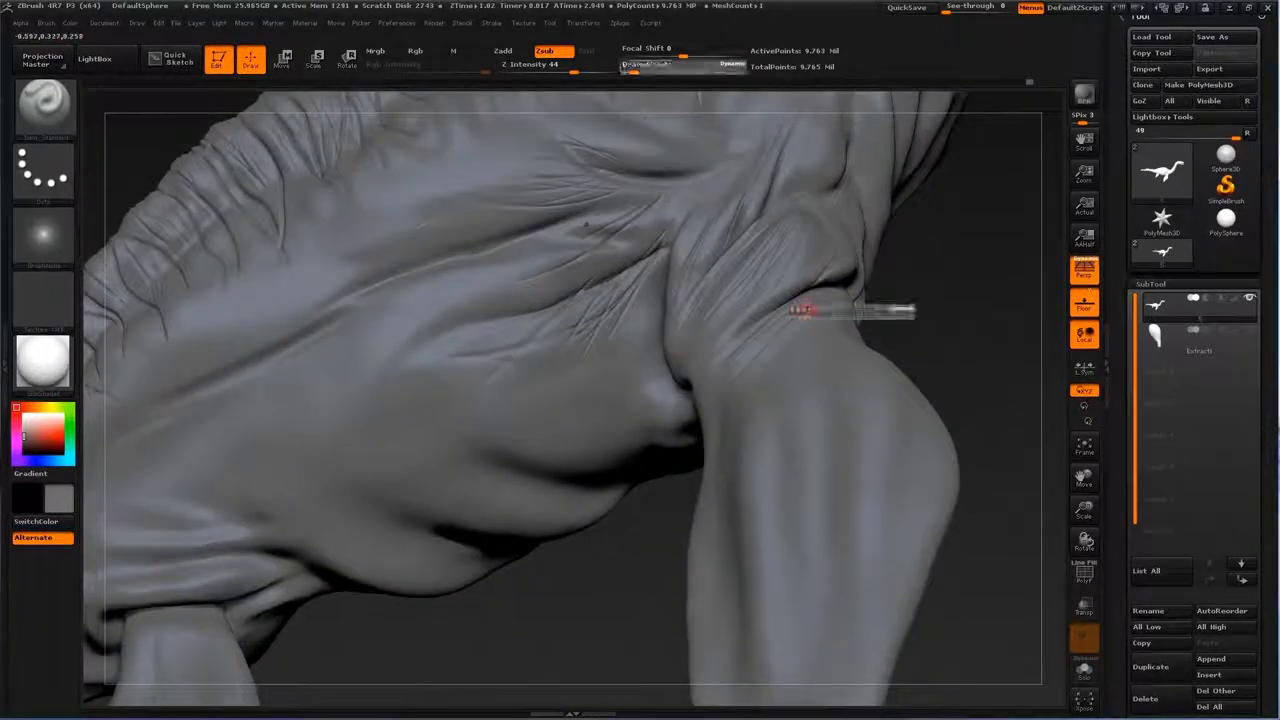
left_click_drag(808, 308, 870, 305)
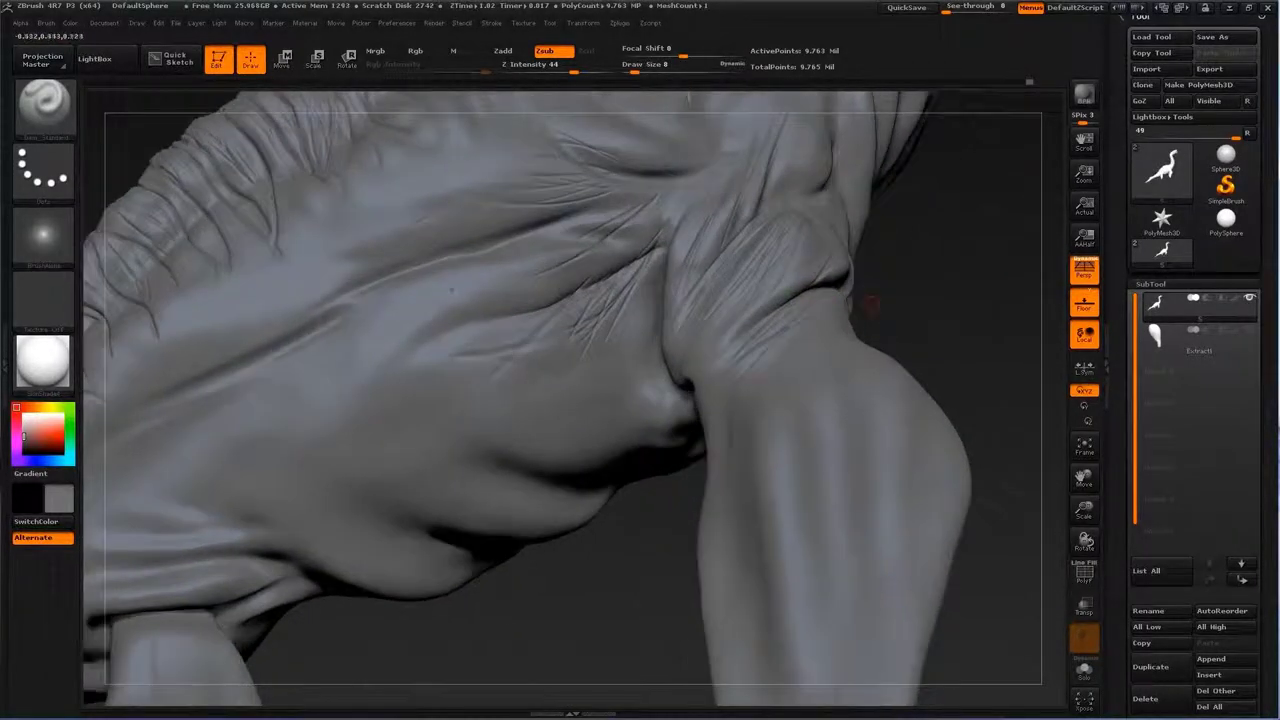
left_click_drag(949, 274, 689, 375)
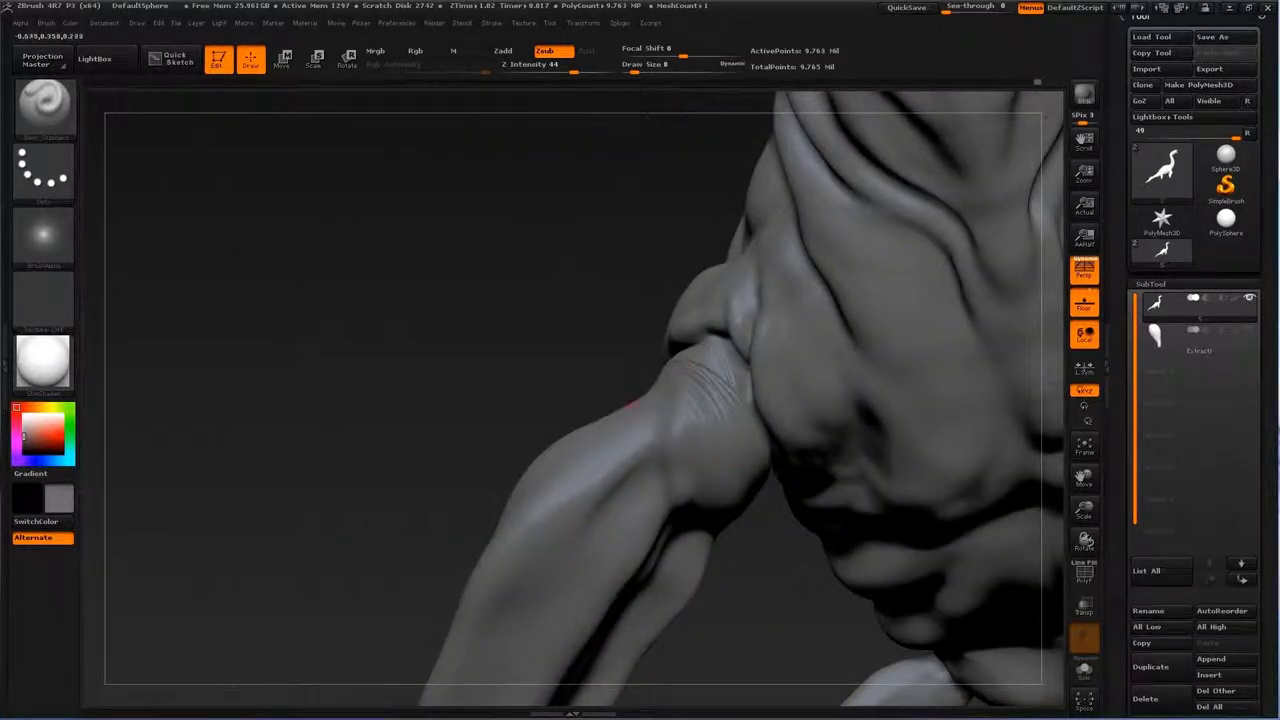
key("s")
left_click_drag(629, 405, 760, 372)
Step: Choose the Standard brush (Zadd, Z Intensity 25) and reduce its draw size while orbiting to the torso
key("b")
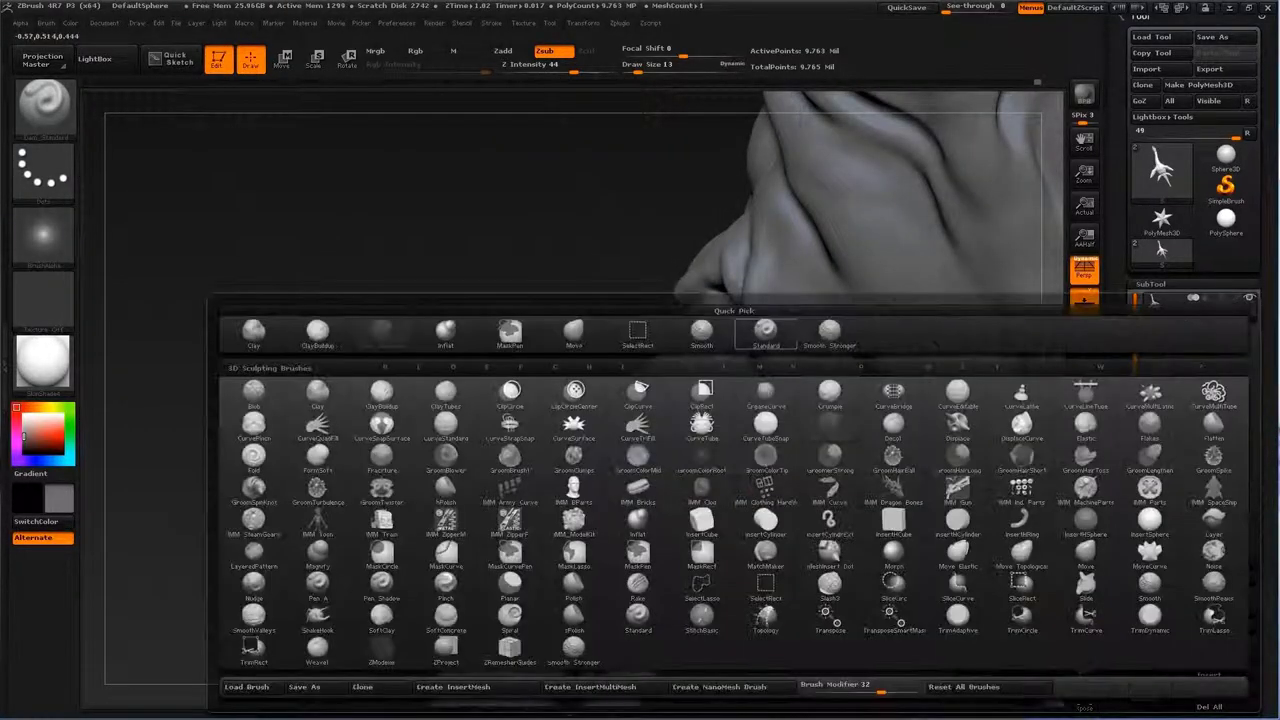
left_click(765, 330)
left_click_drag(700, 420, 760, 471)
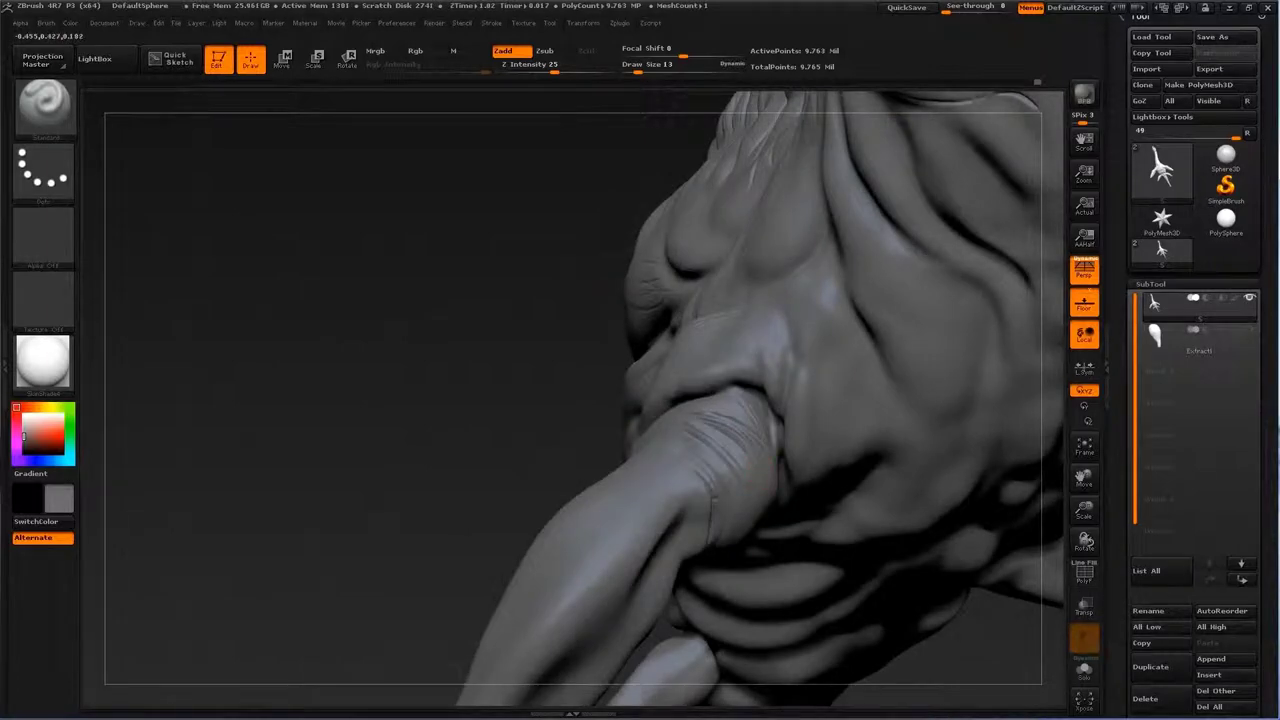
left_click_drag(509, 394, 692, 376)
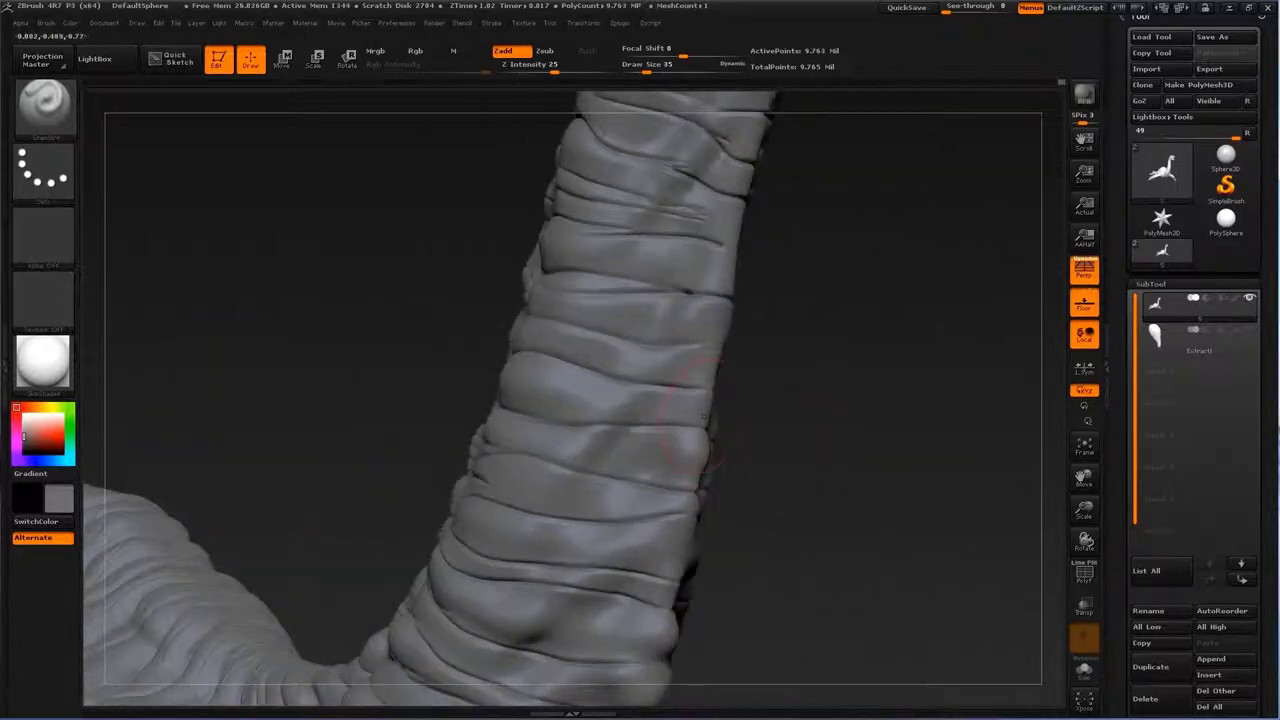
key("s")
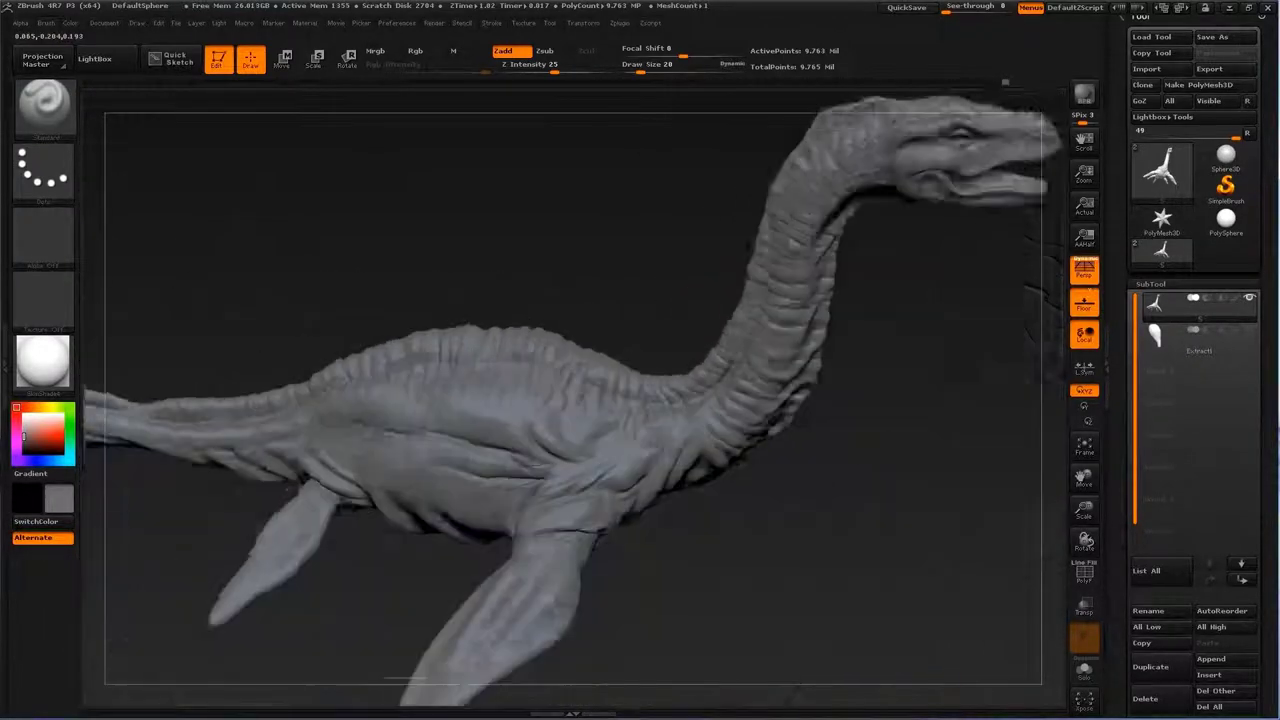
key("s")
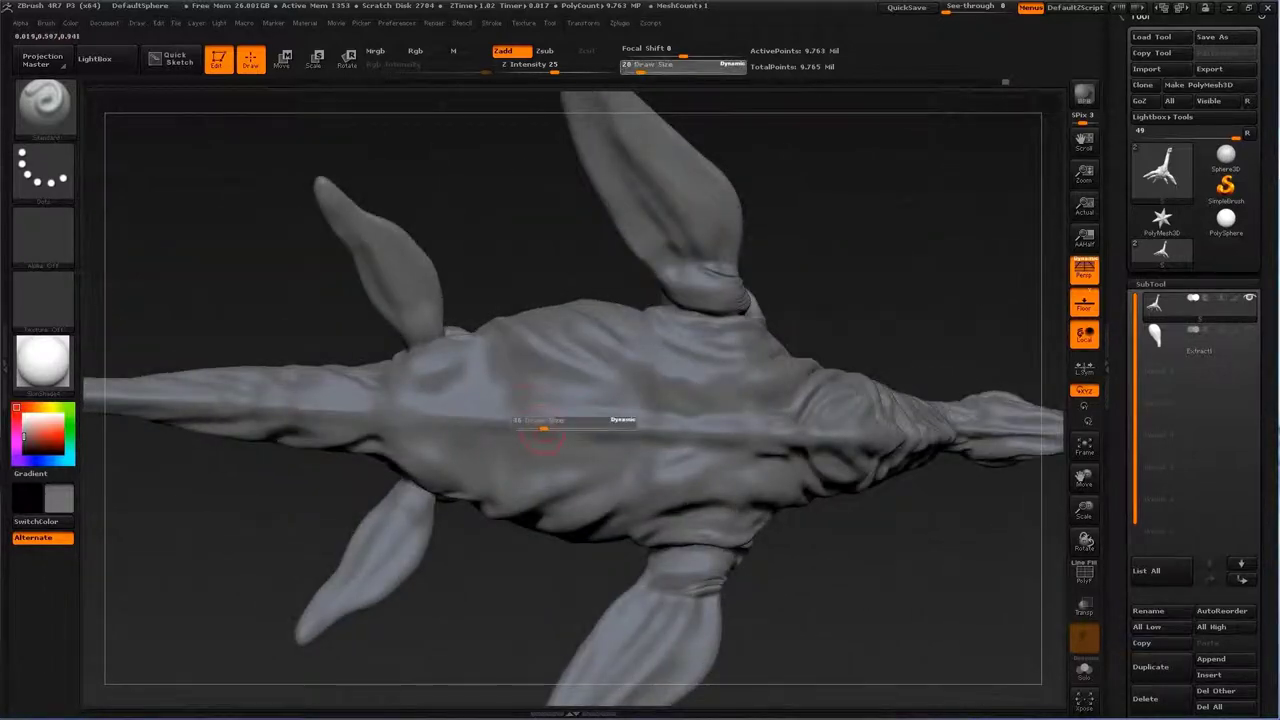
left_click_drag(585, 438, 500, 435)
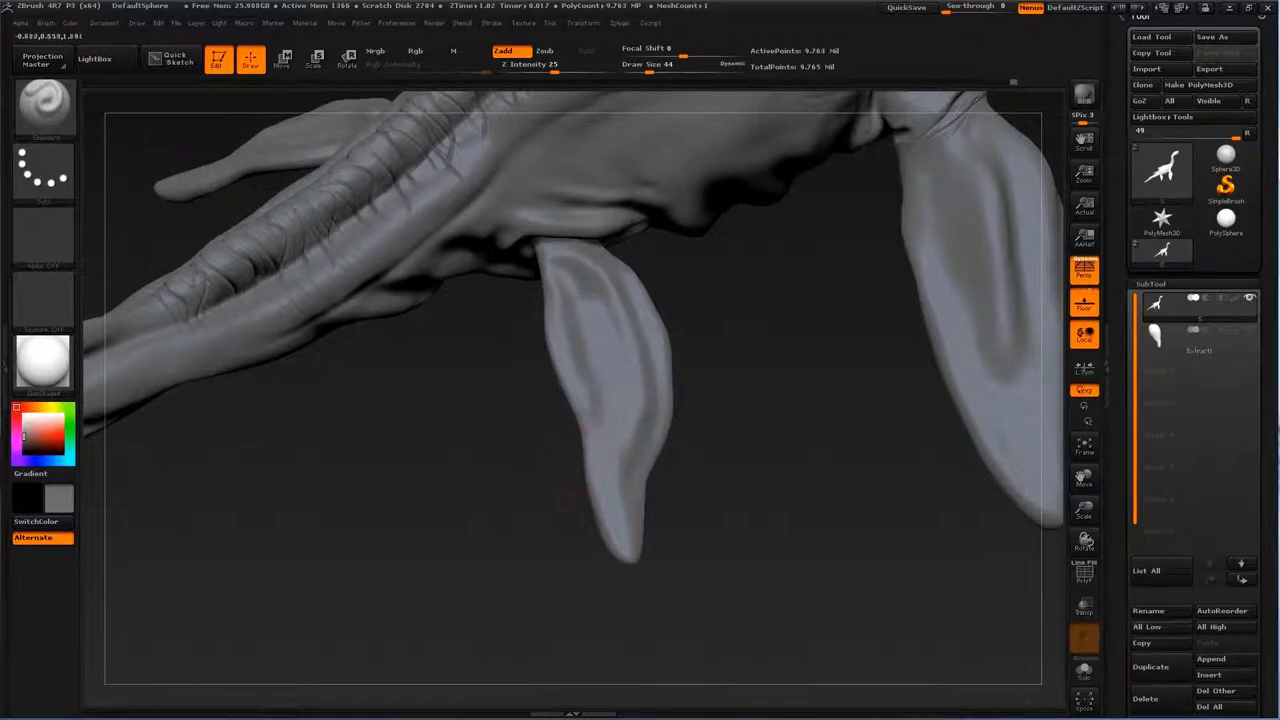
left_click_drag(820, 600, 700, 500)
left_click_drag(820, 600, 760, 520)
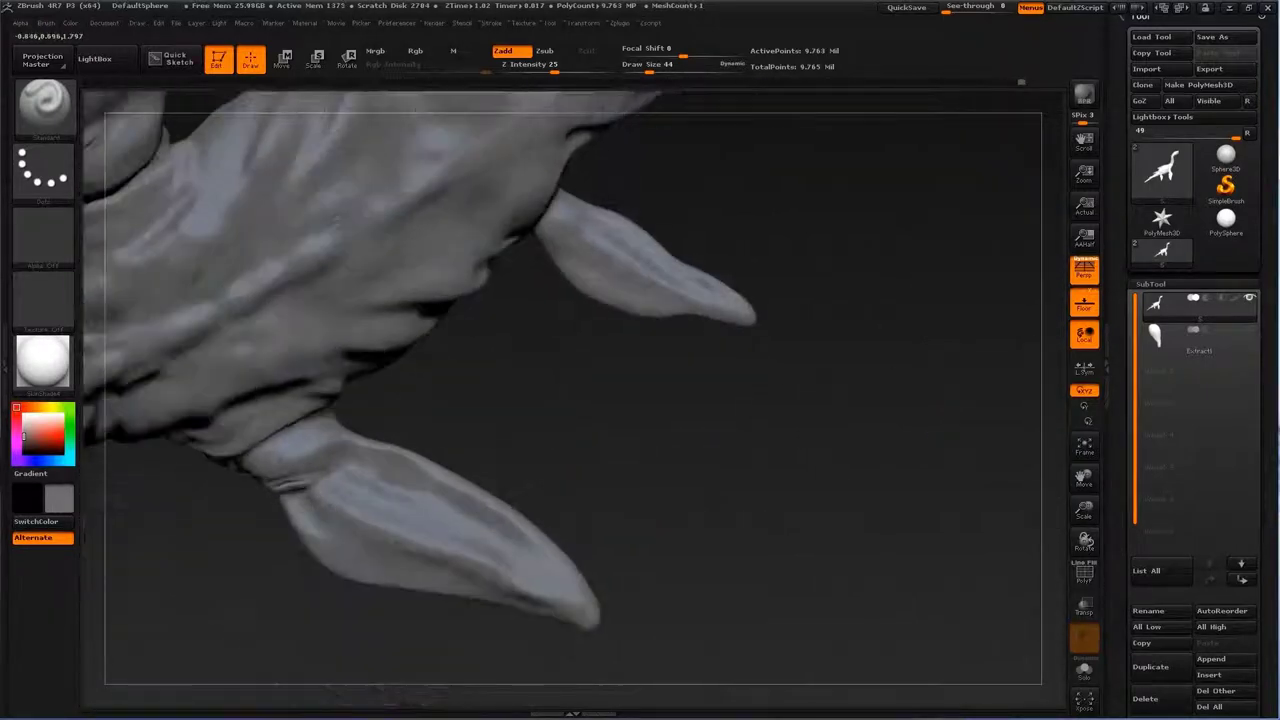
left_click_drag(850, 550, 760, 460)
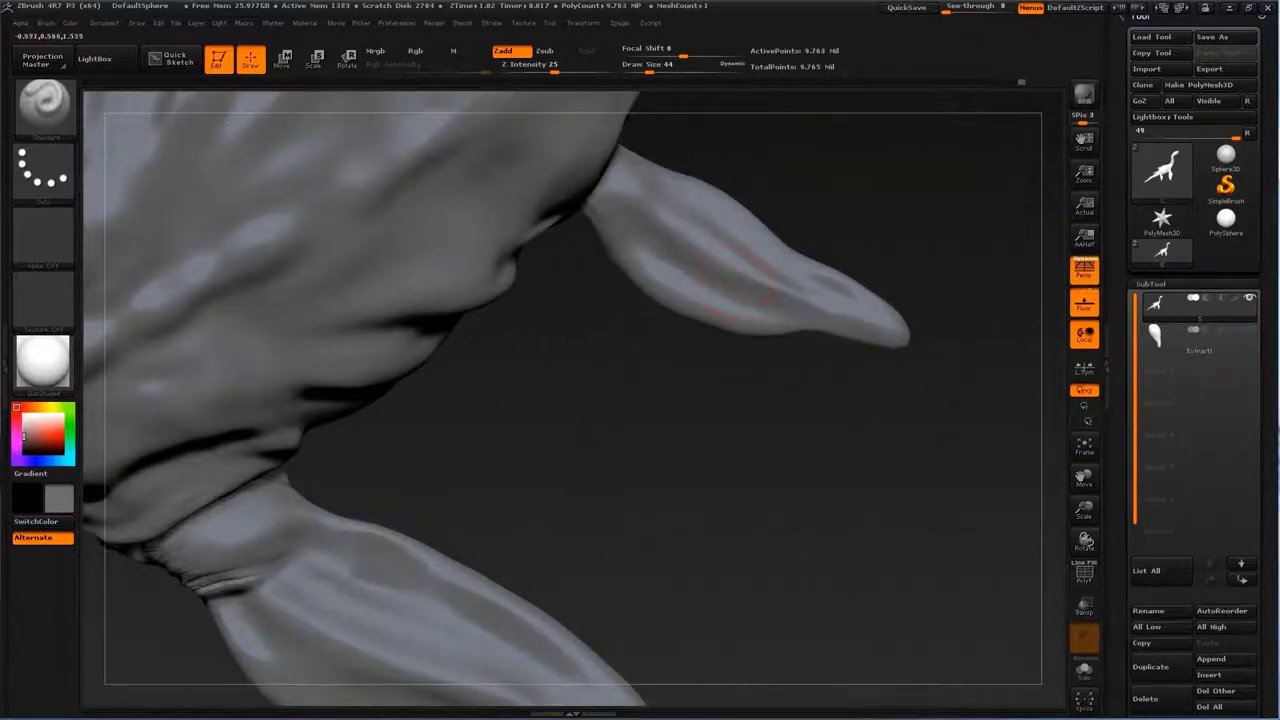
left_click_drag(745, 285, 880, 360)
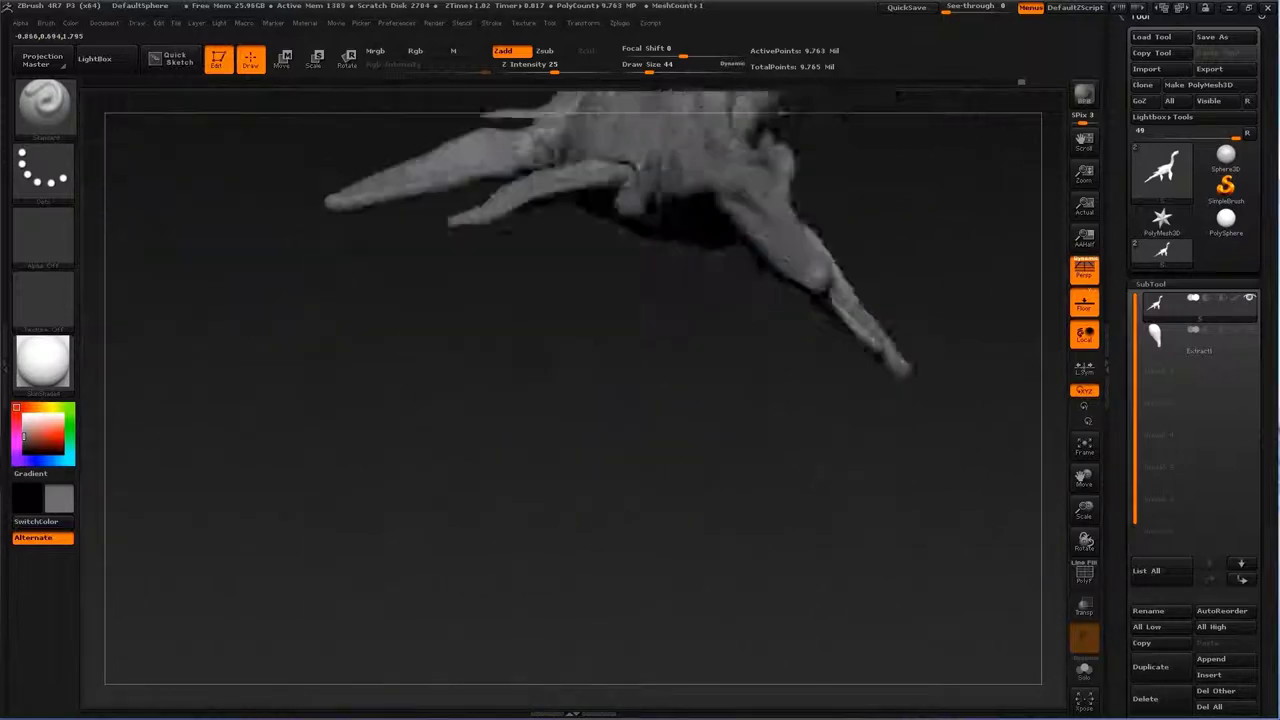
mouse_move(600, 450)
left_mouse_down()
mouse_move(551, 491)
mouse_move(410, 500)
mouse_move(520, 505)
left_mouse_up()
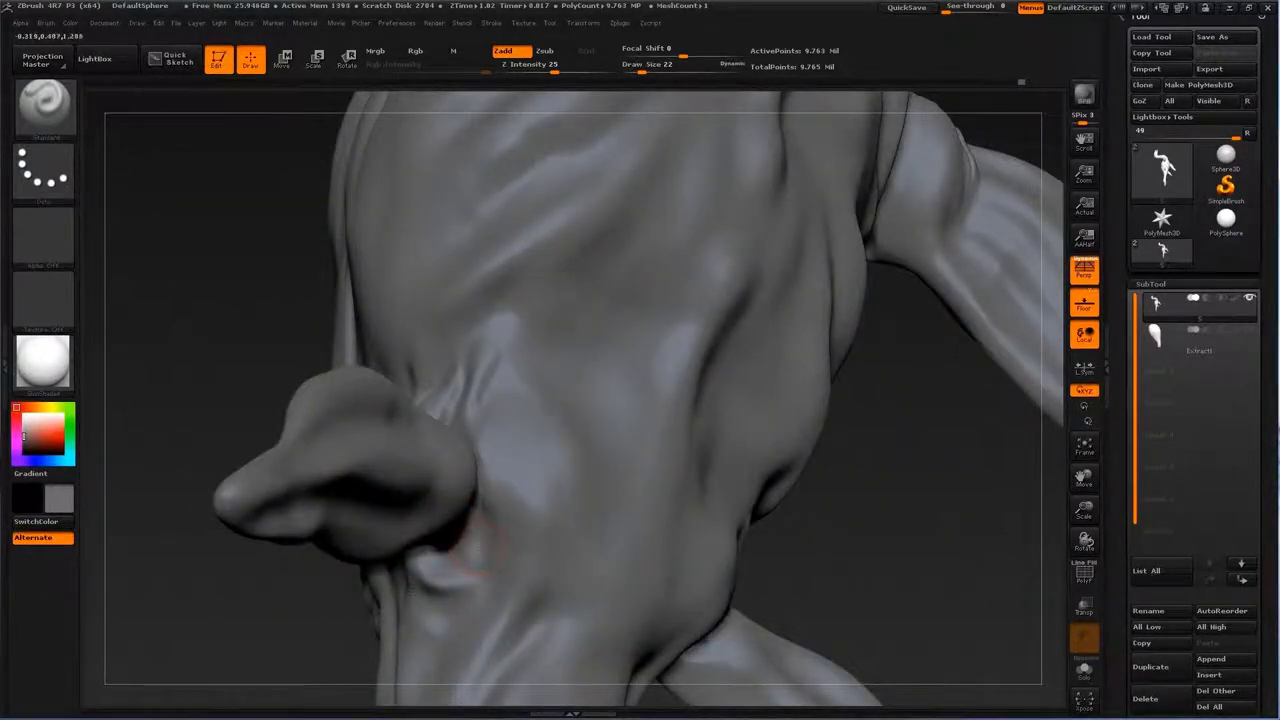
left_click_drag(470, 548, 520, 500)
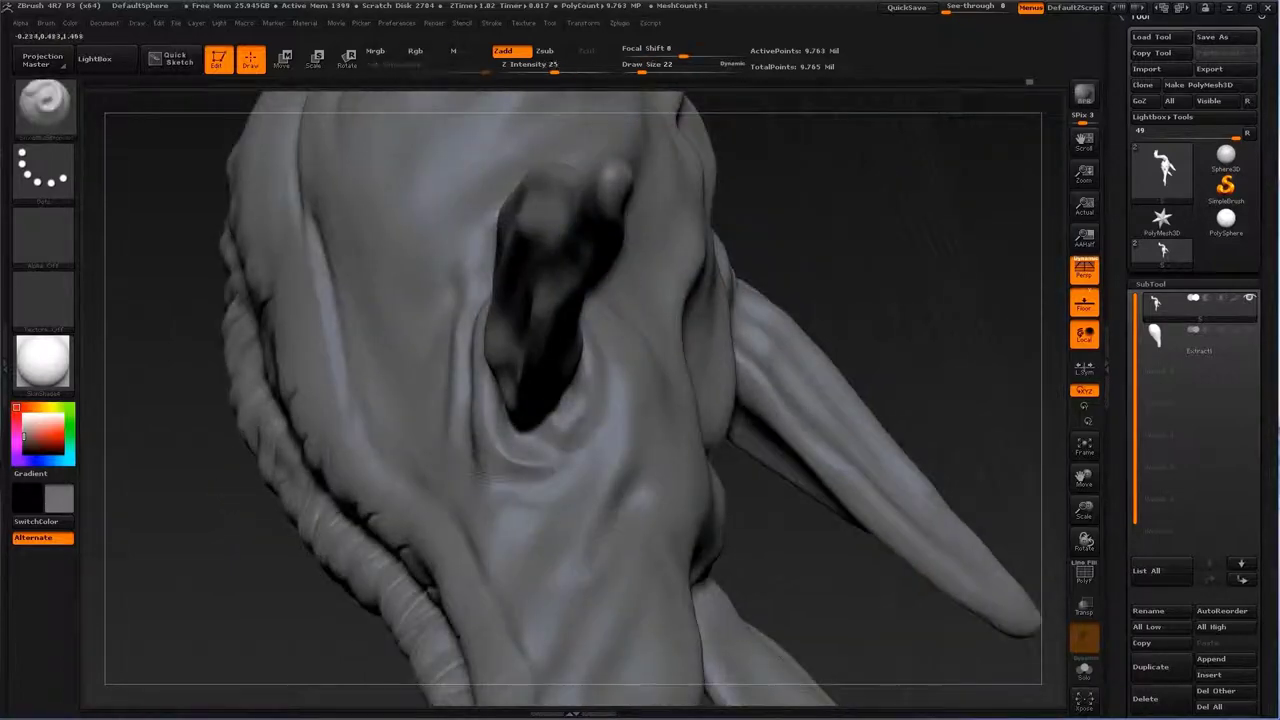
left_click_drag(570, 452, 450, 390)
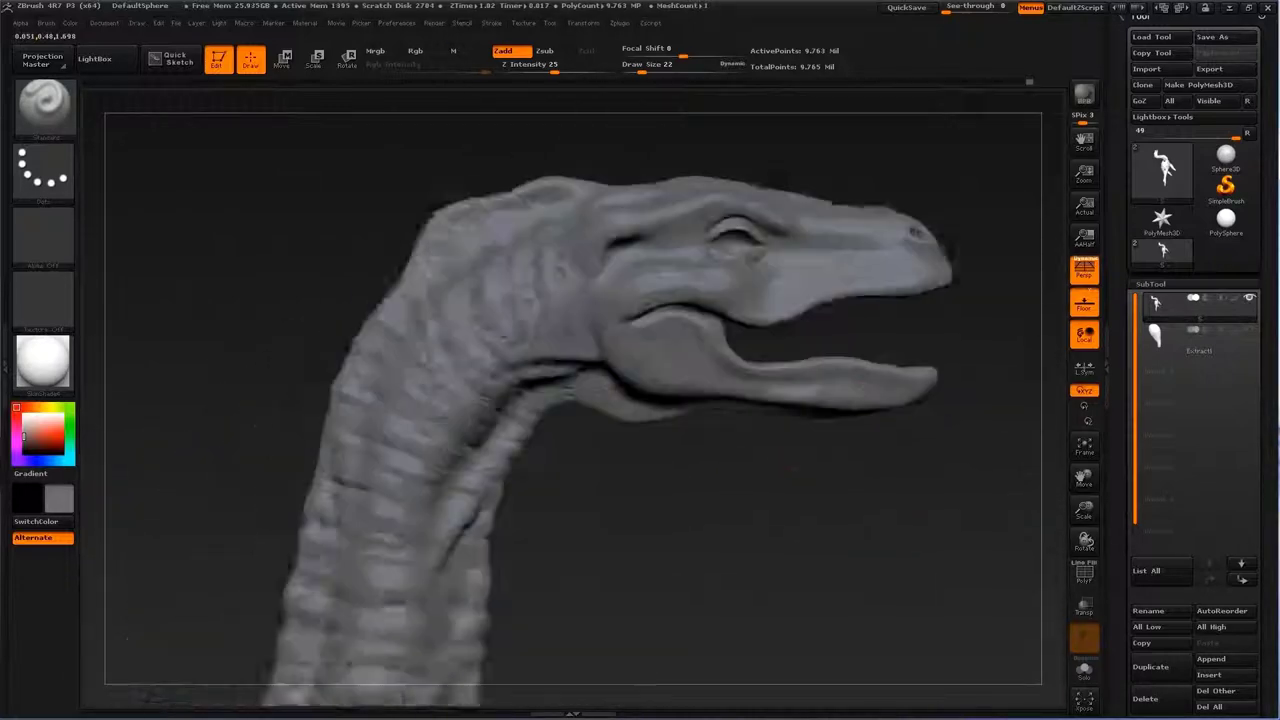
Step: Resize the brush with the bracket keys and zoom in close on the plesiosaur's eye
key("bracketright")
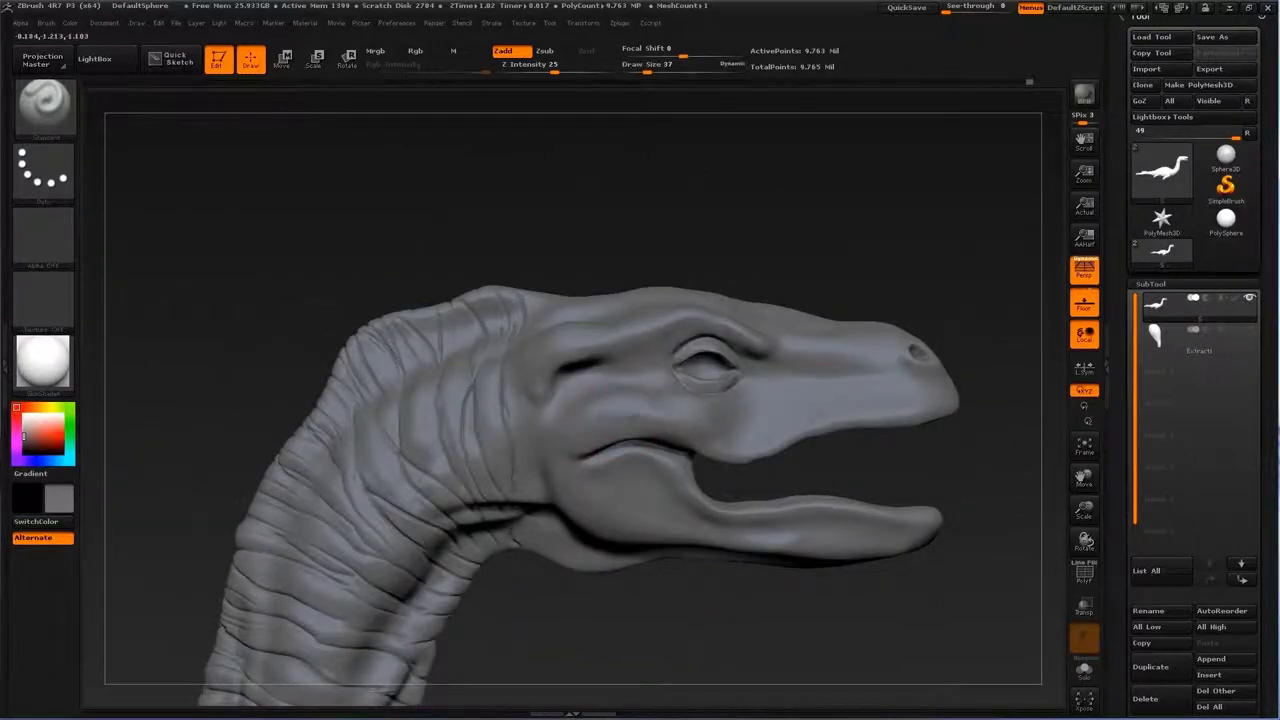
left_click_drag(545, 375, 680, 295)
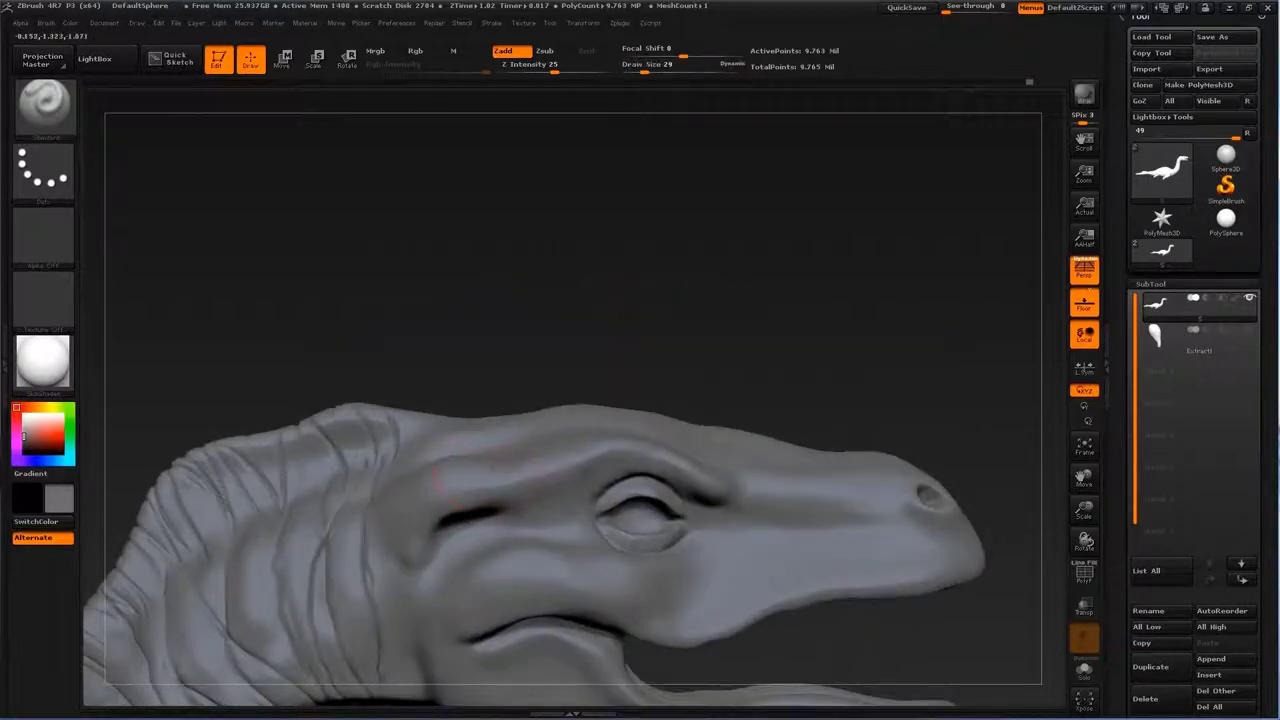
key("bracketleft")
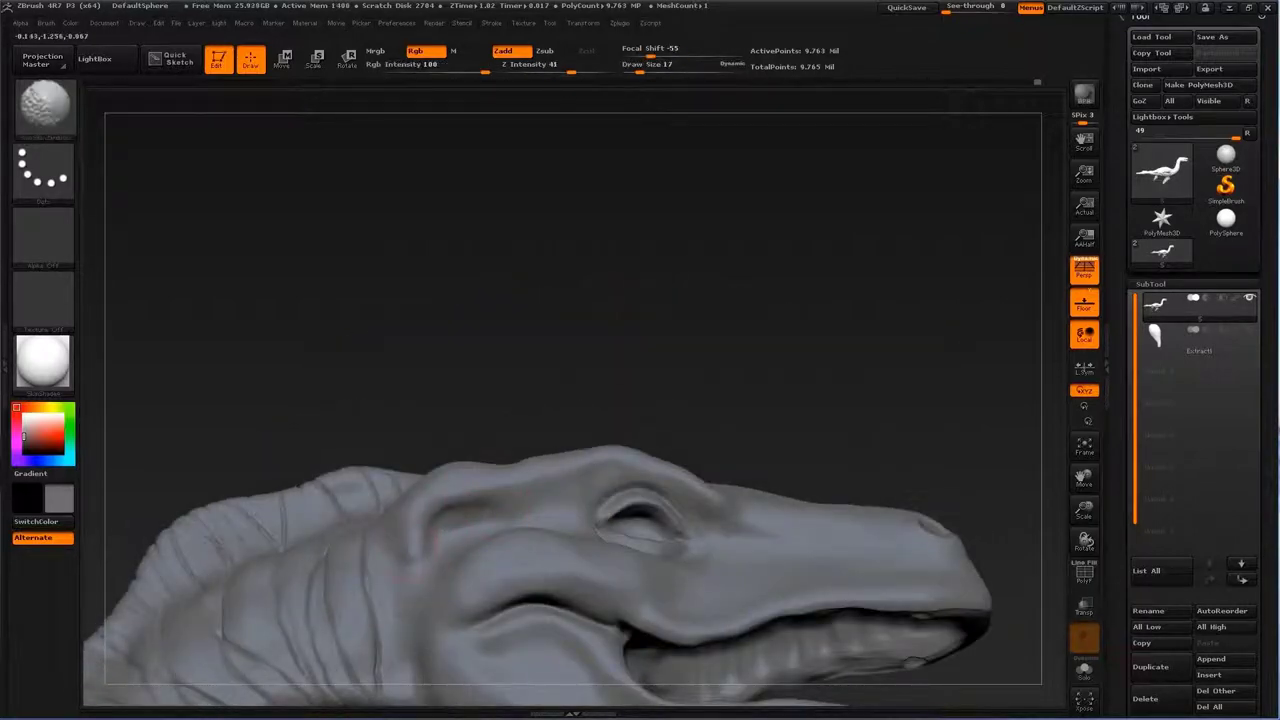
right_click_drag(493, 512, 692, 503)
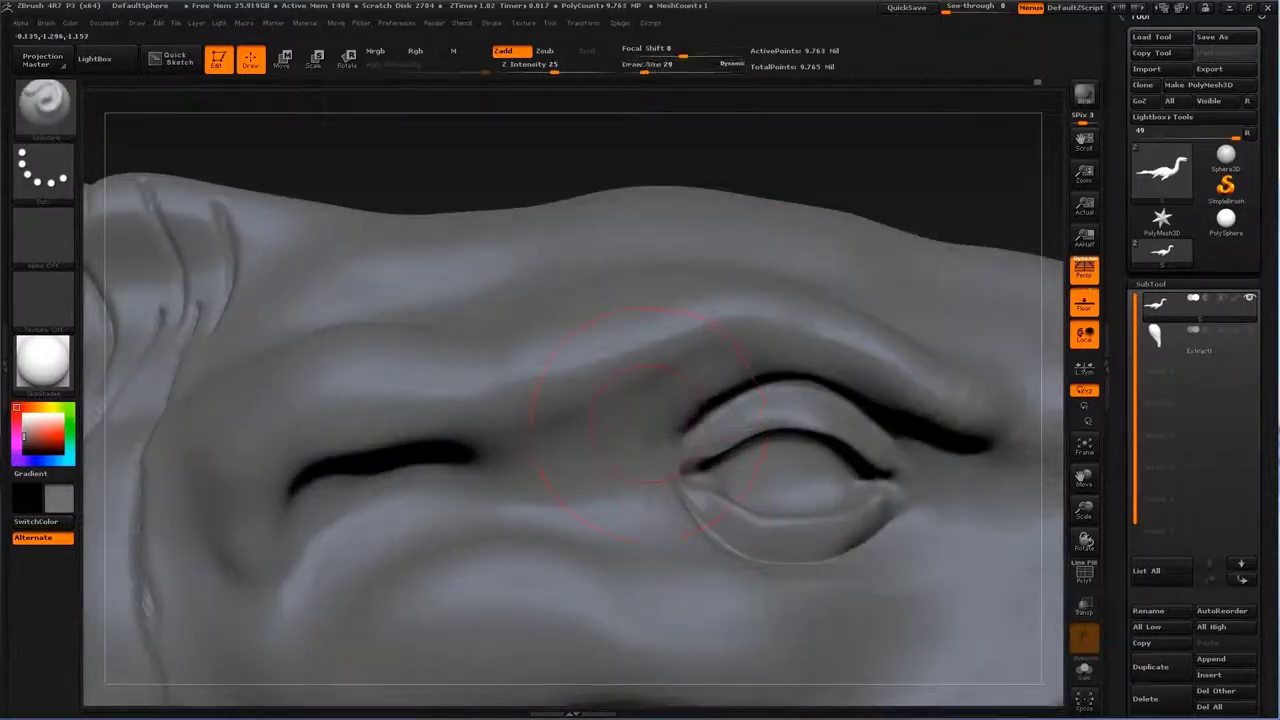
right_click_drag(650, 430, 400, 440)
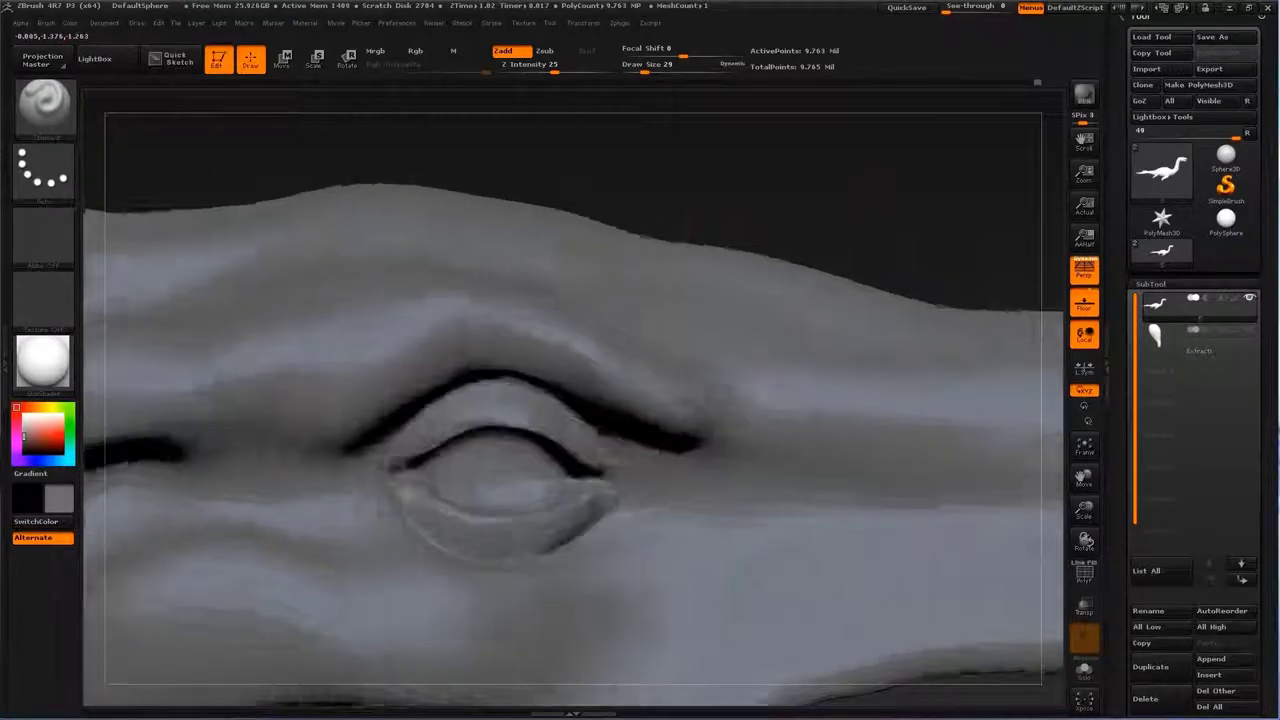
right_click_drag(740, 330, 785, 320)
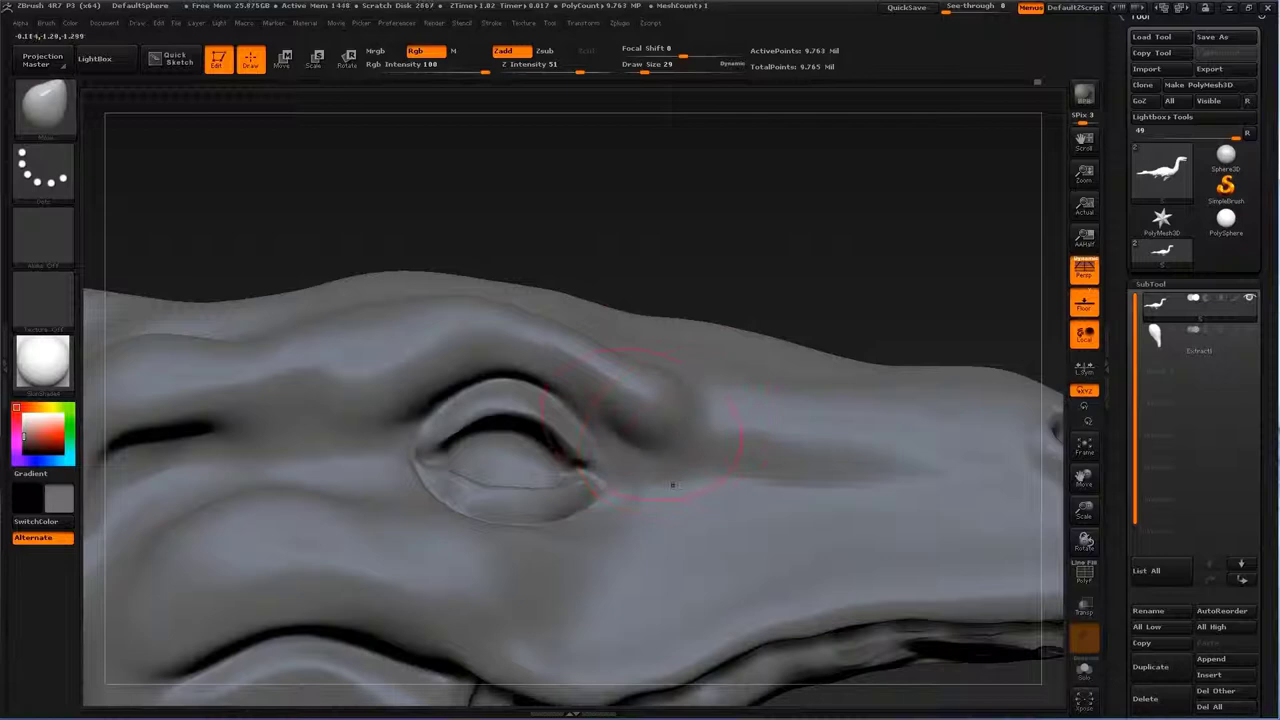
right_click_drag(672, 485, 465, 425, "alt")
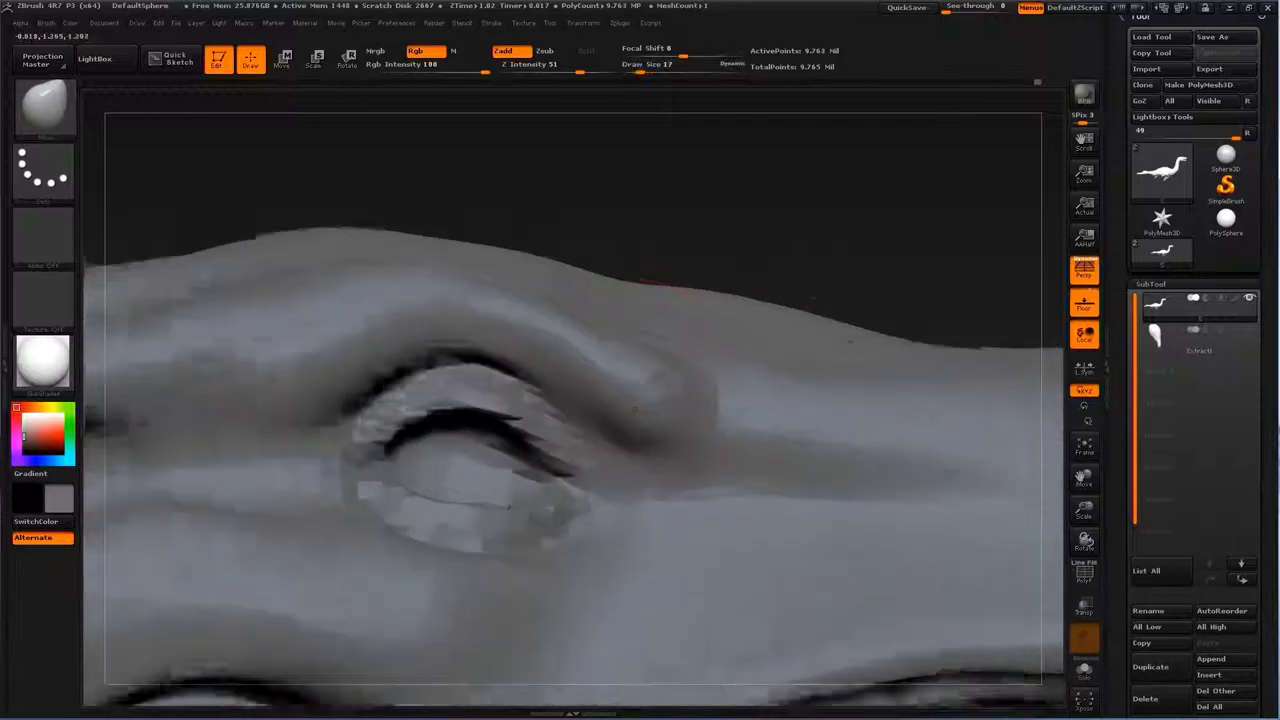
Step: Carve the upper eyelid crease with Dam_Standard, then sharpen the lower lid rim and outer corner
key("b")
key("d")
key("s")
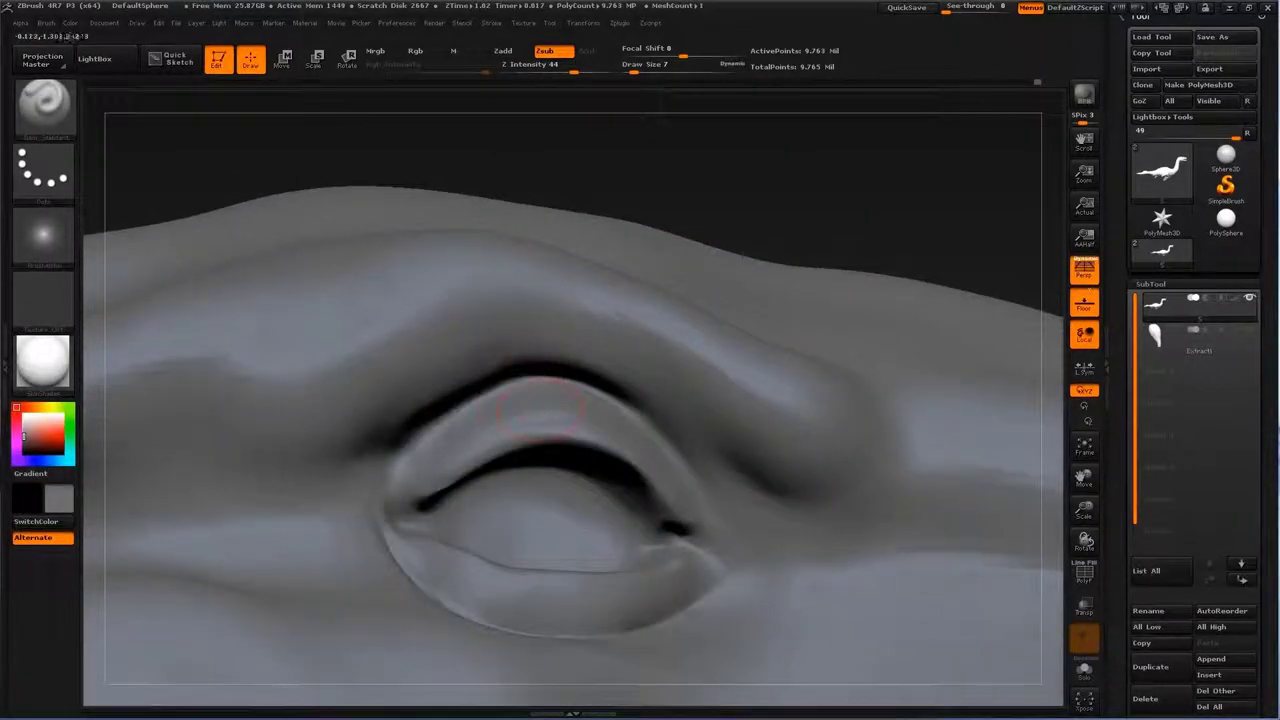
left_click_drag(540, 410, 575, 425)
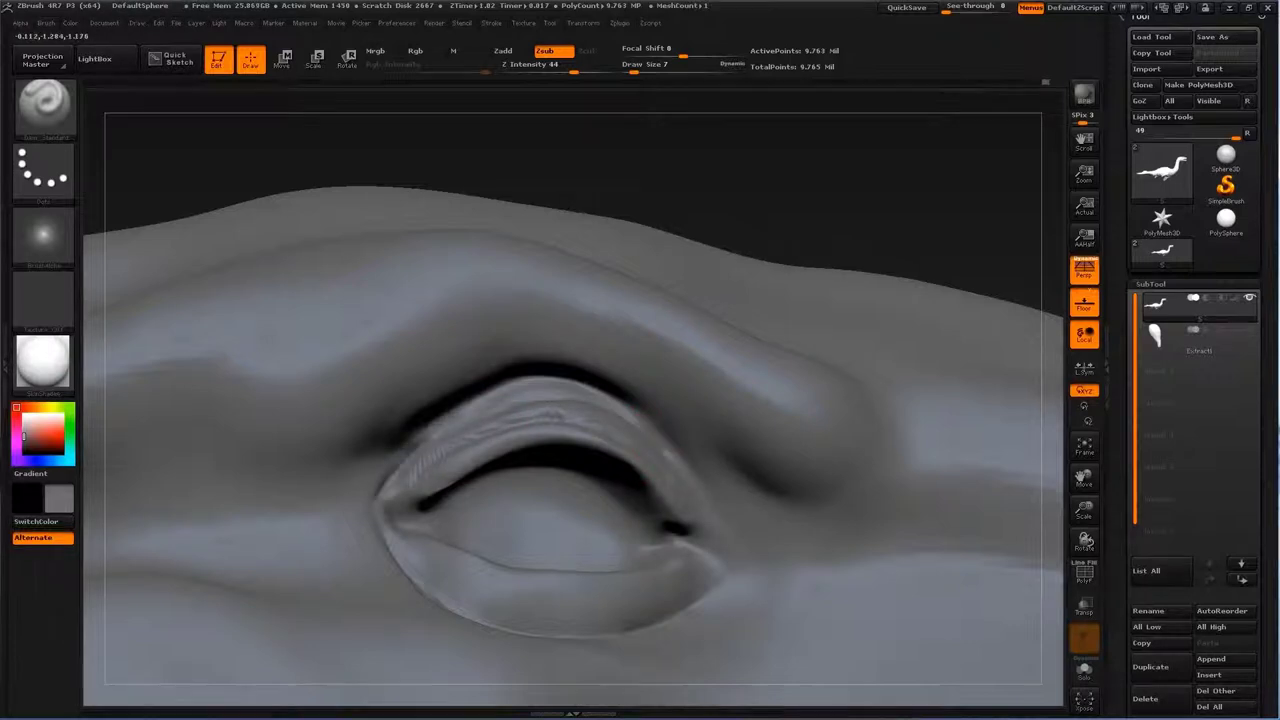
right_click_drag(655, 530, 781, 388)
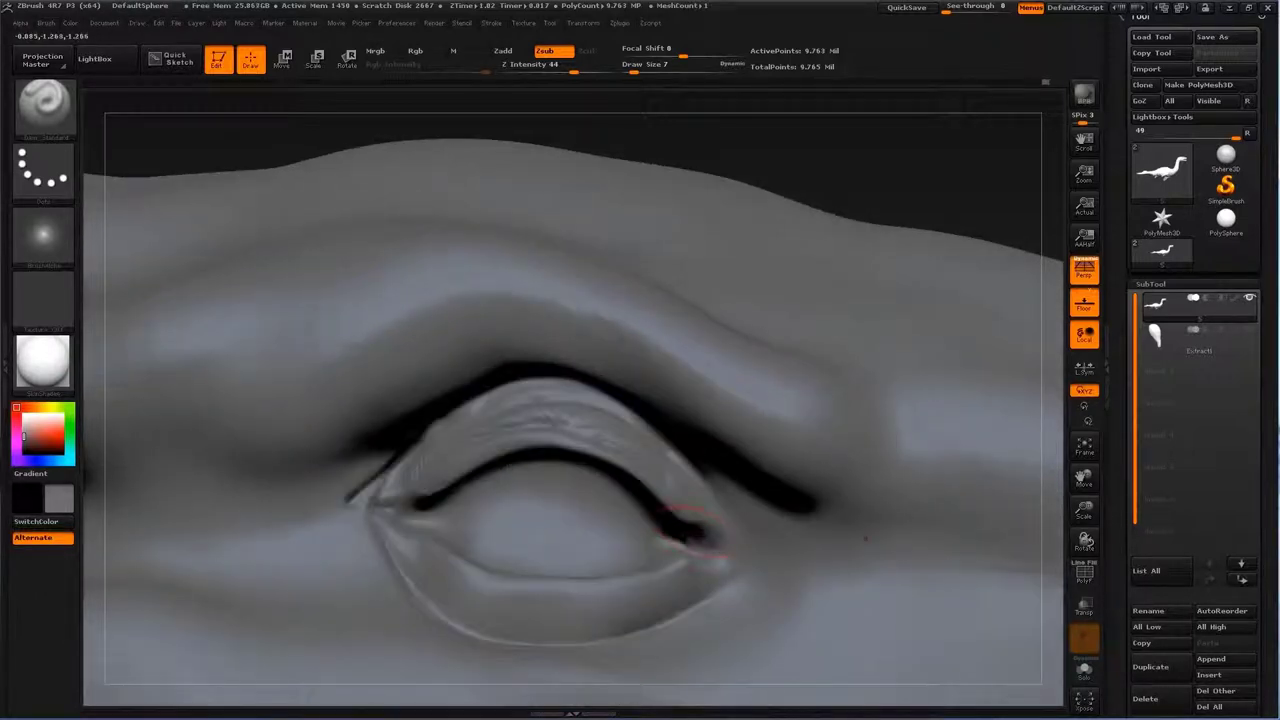
left_click_drag(620, 605, 455, 600)
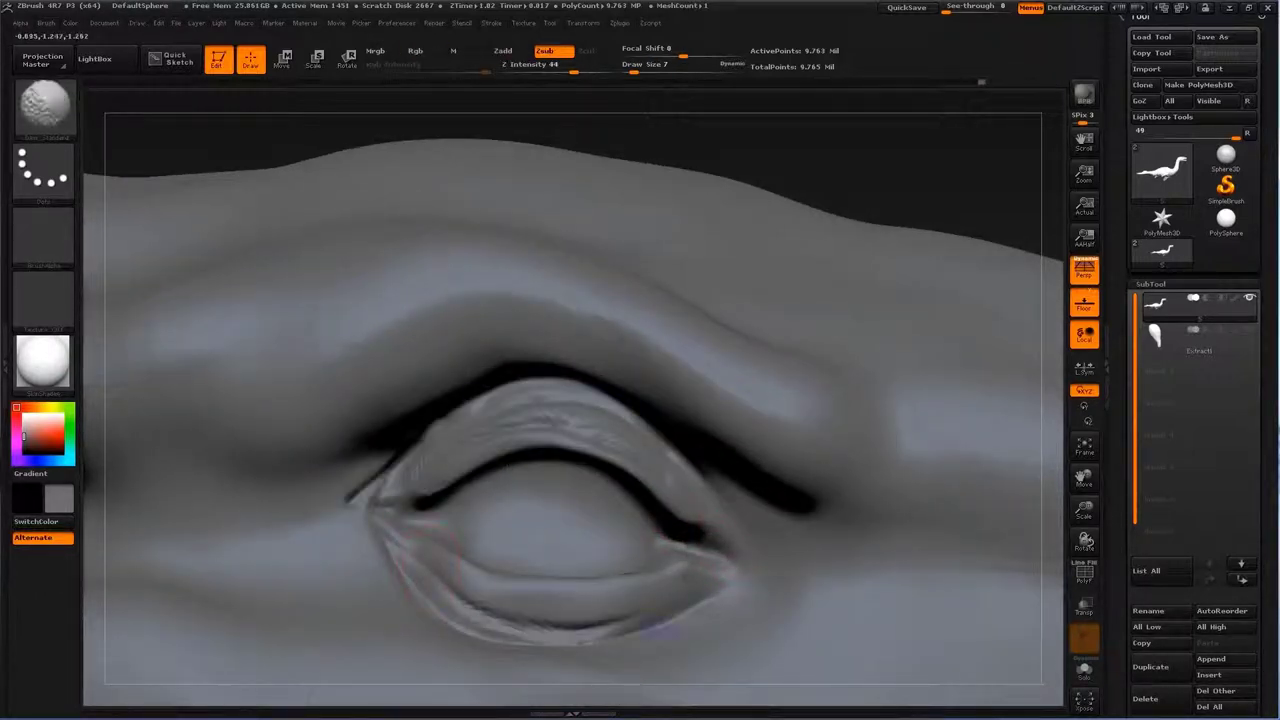
left_click_drag(635, 610, 470, 630)
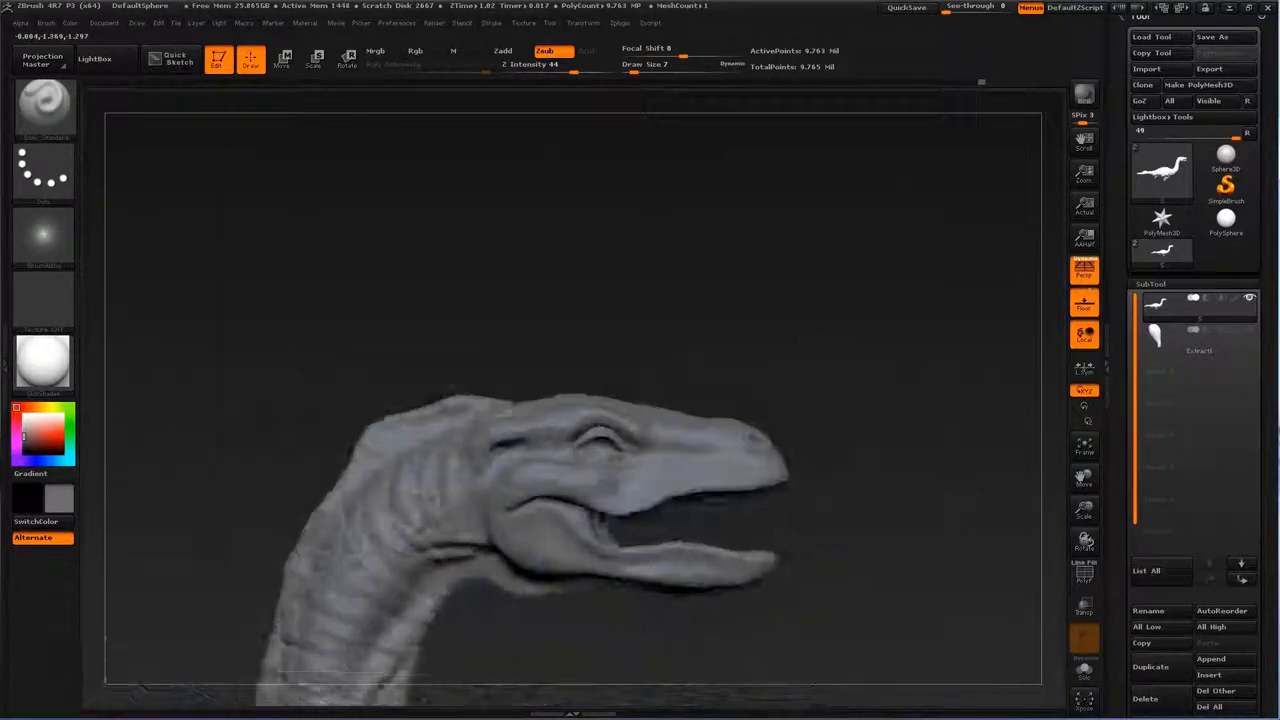
key("b")
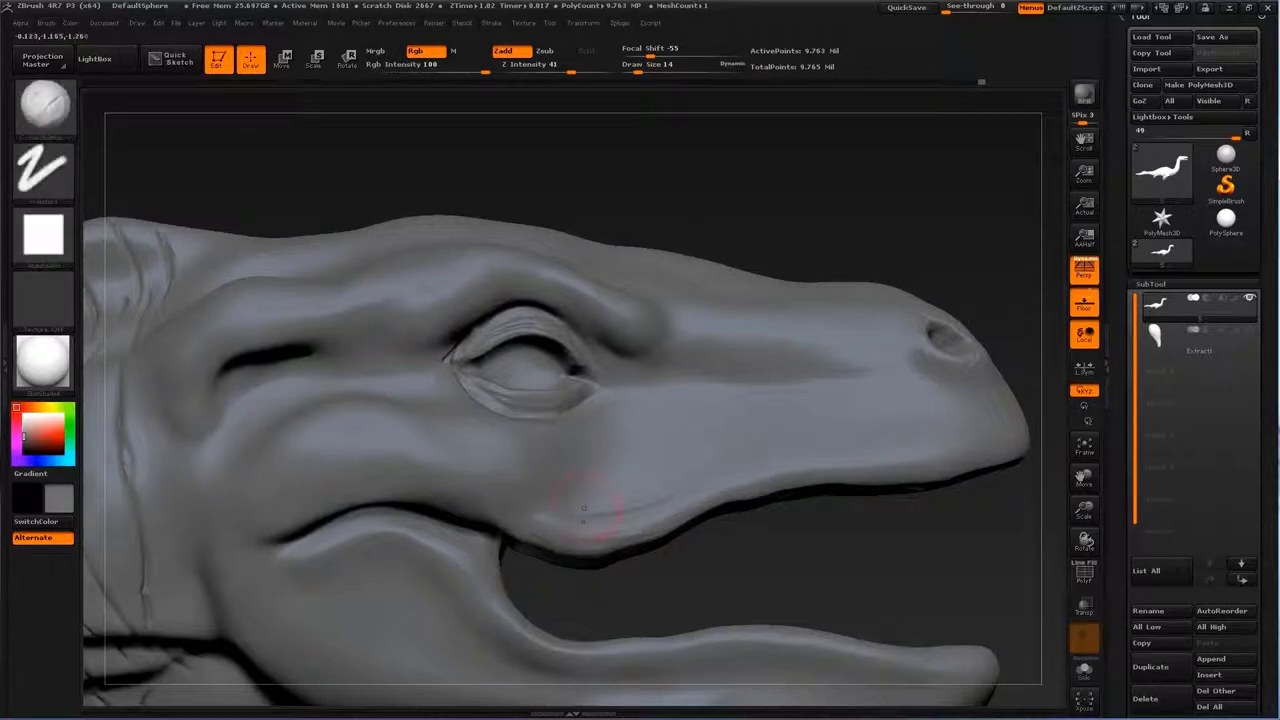
Step: Dig the nostril and raise its rim with Standard brushes, then smooth the area
key("b")
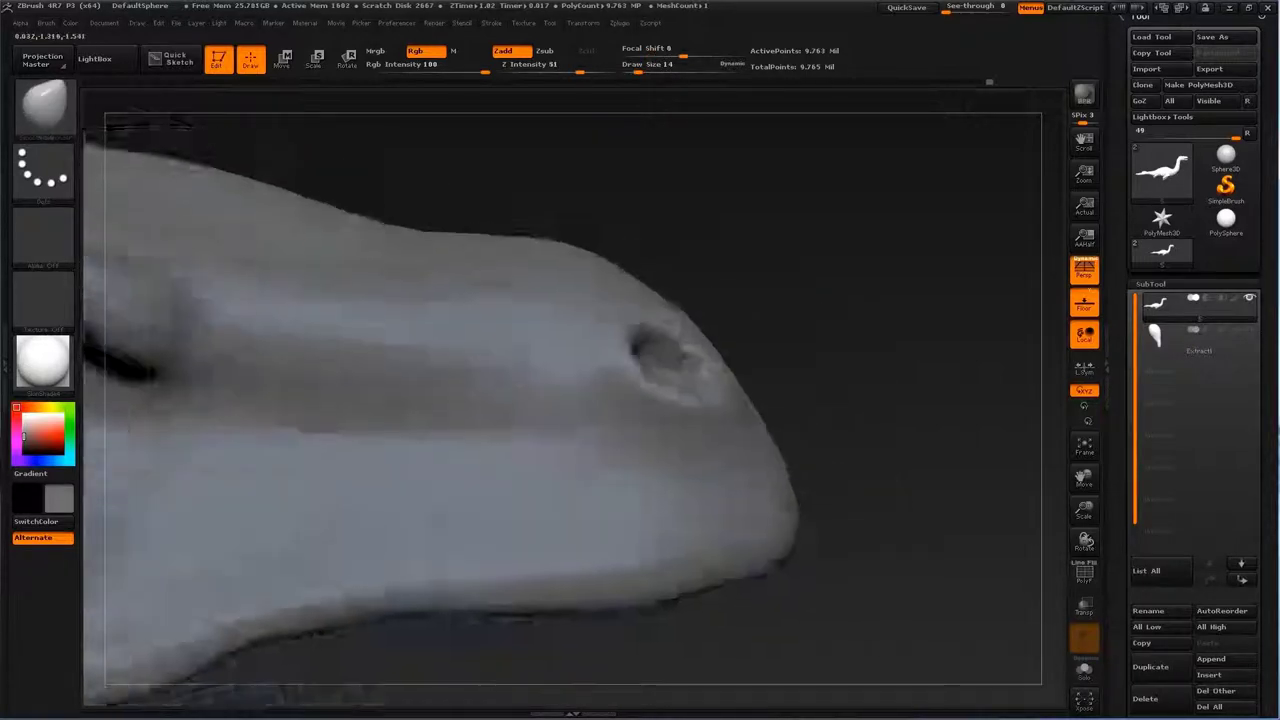
key("b")
key("s")
key("t")
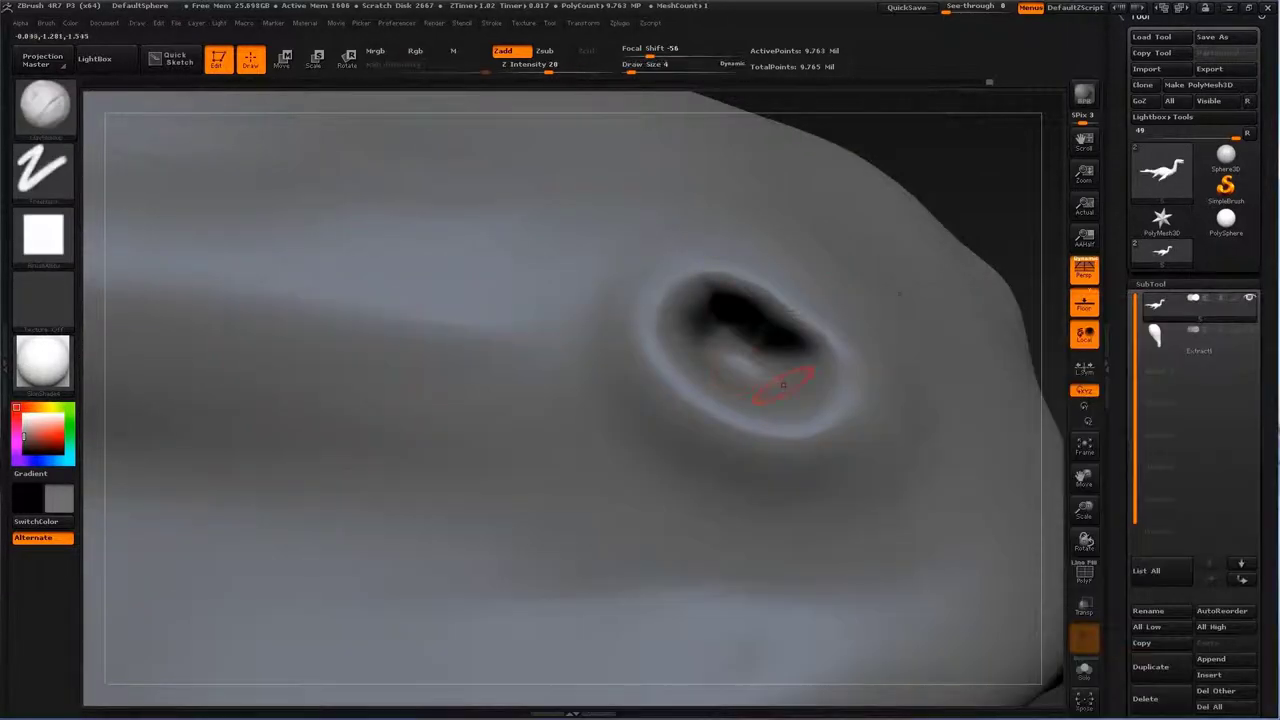
key("b")
key("s")
key("t")
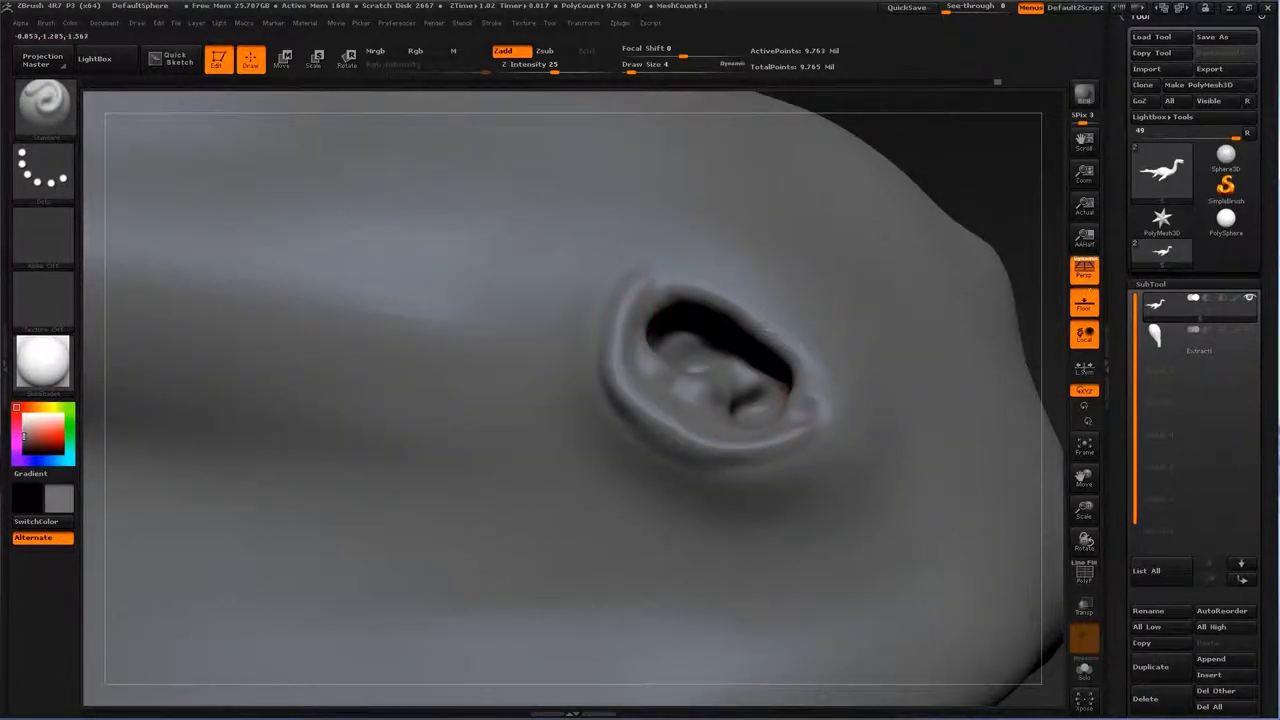
key("shift")
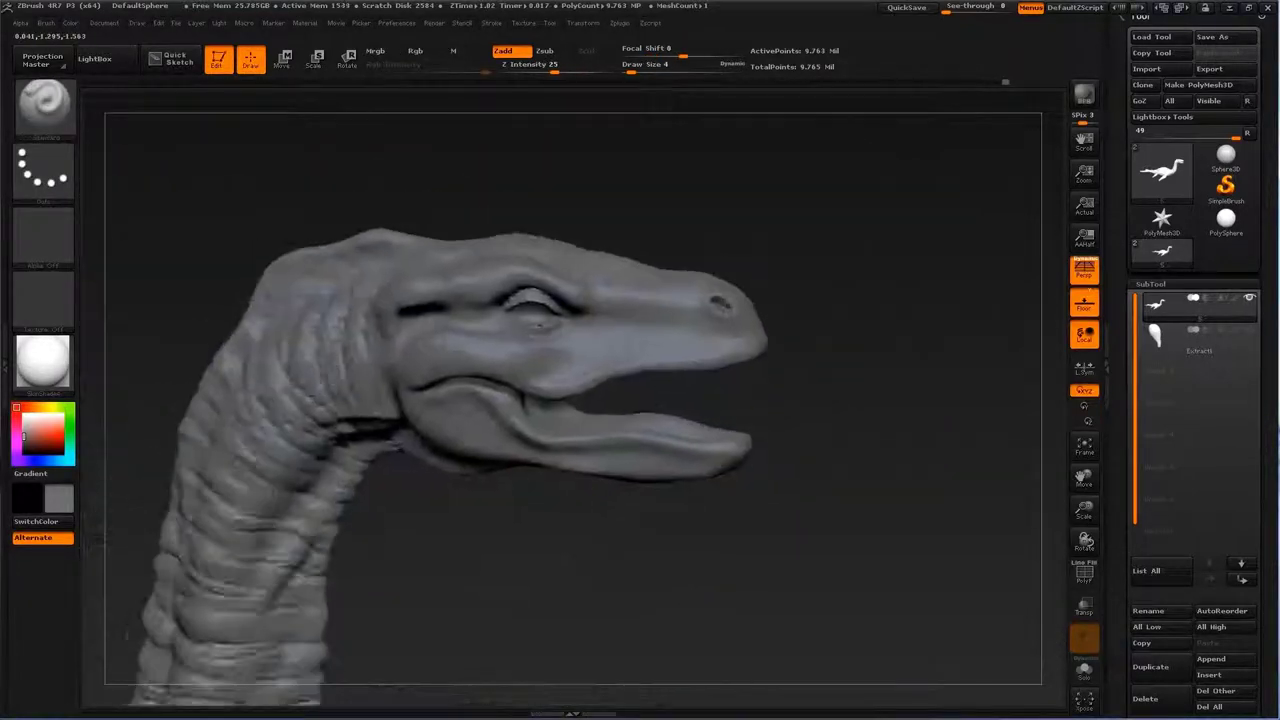
Step: Enlarge the brush and choose Inflat (Z Intensity 12, draw size 29) for the mouth corner
key("bracketright")
key("bracketright")
key("bracketright")
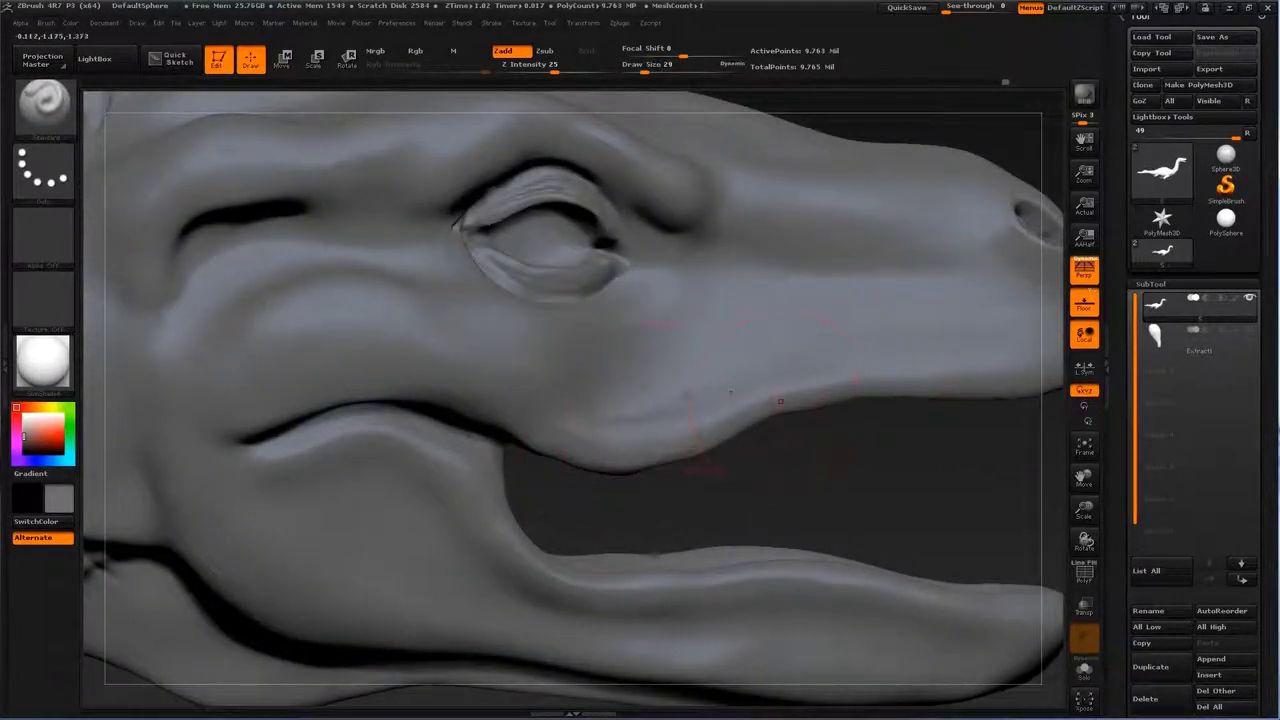
key("b")
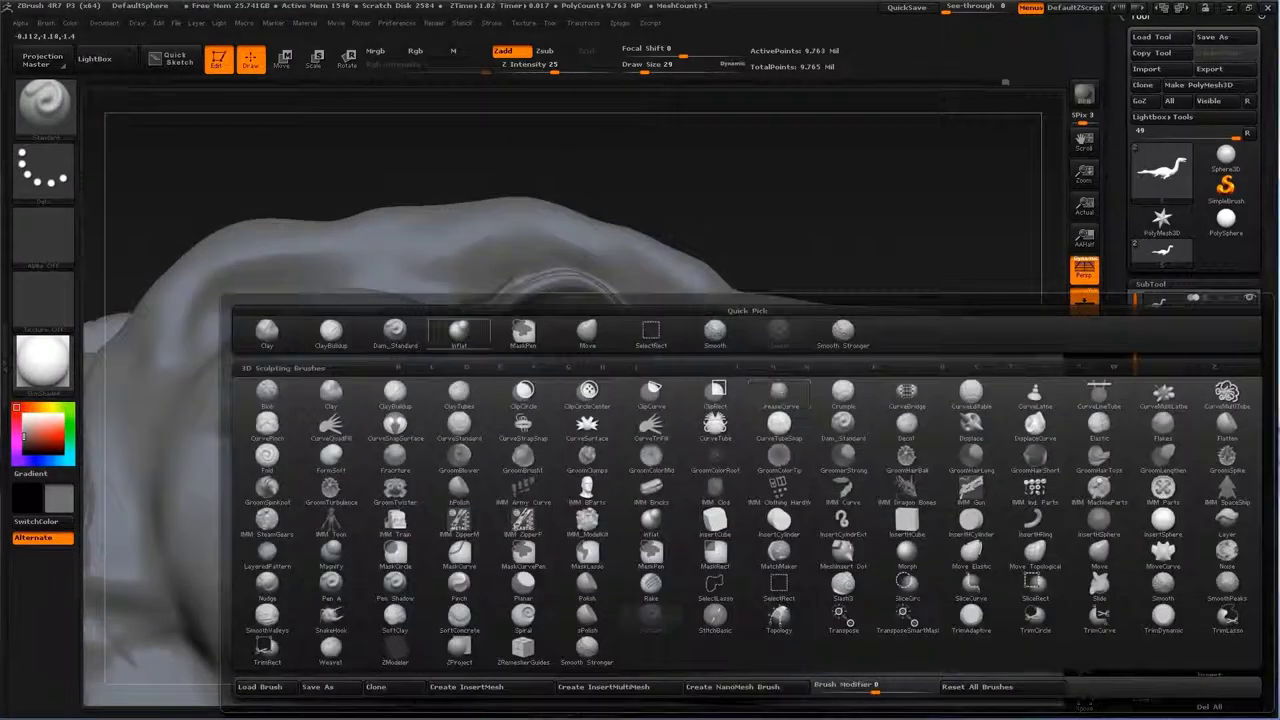
left_click(458, 333)
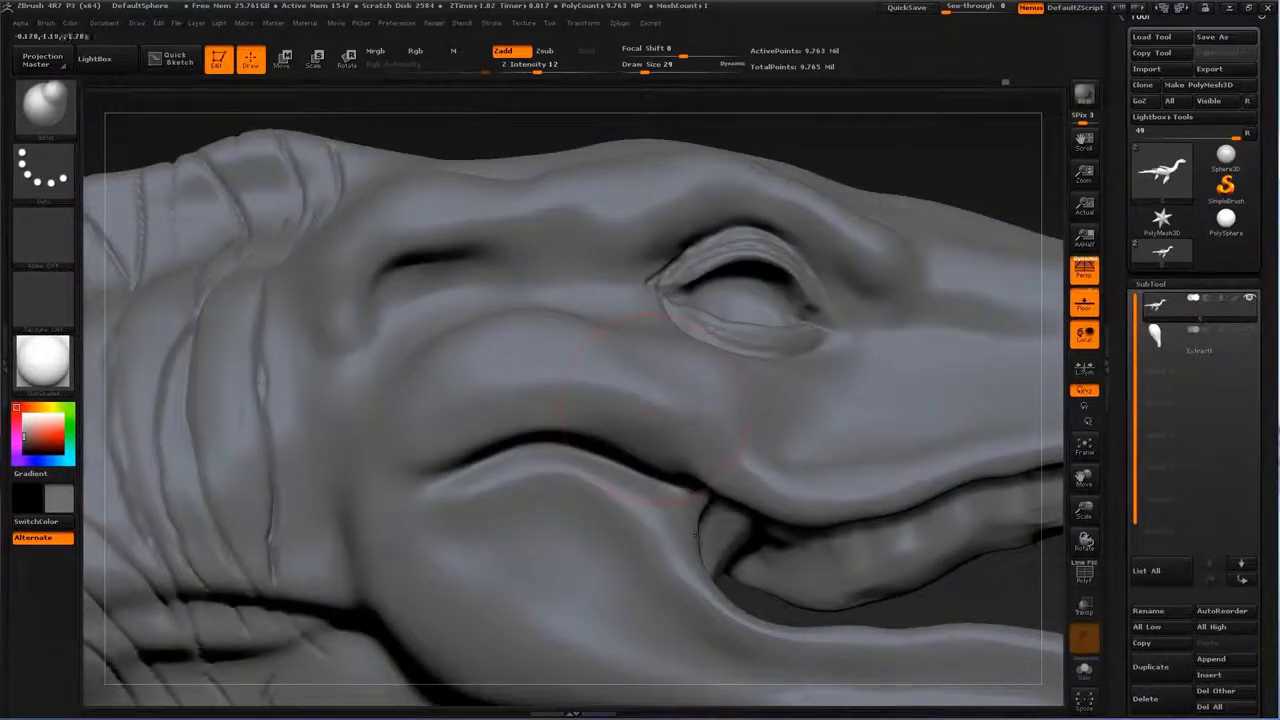
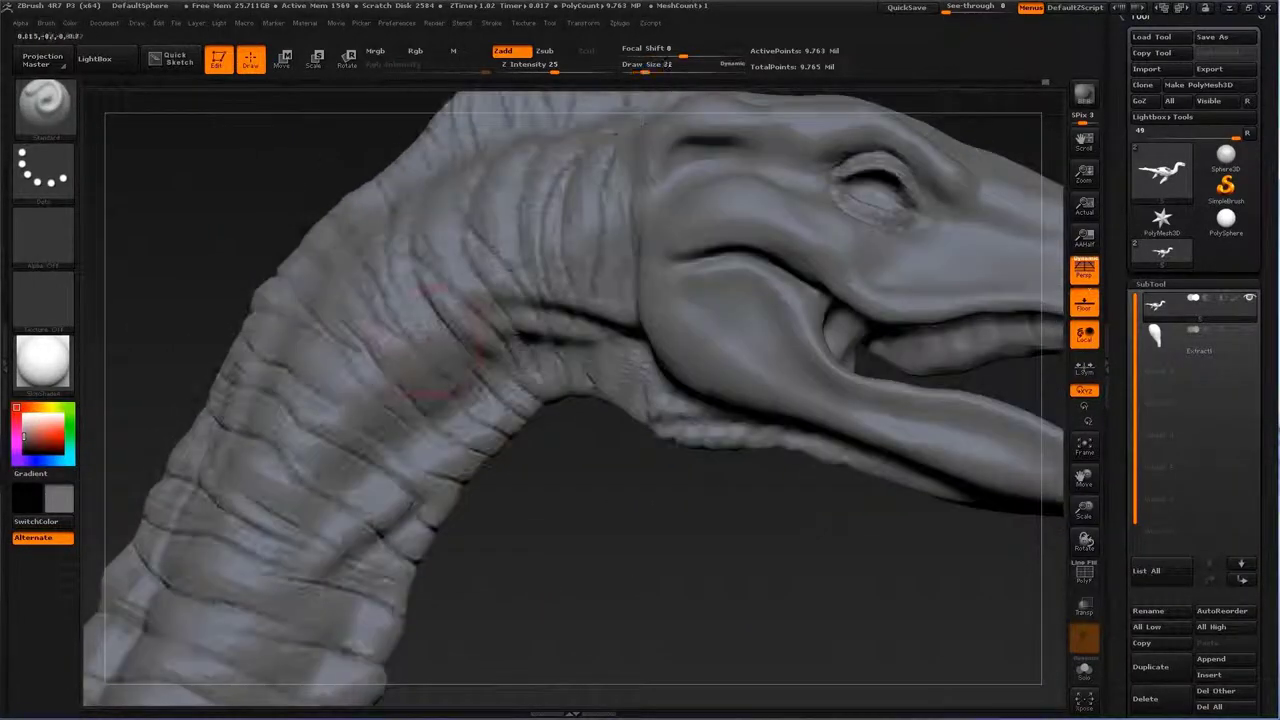
Step: Adjust Draw Size and Shift-smooth the brow, jaw and upper neck folds
key("s")
key("s")
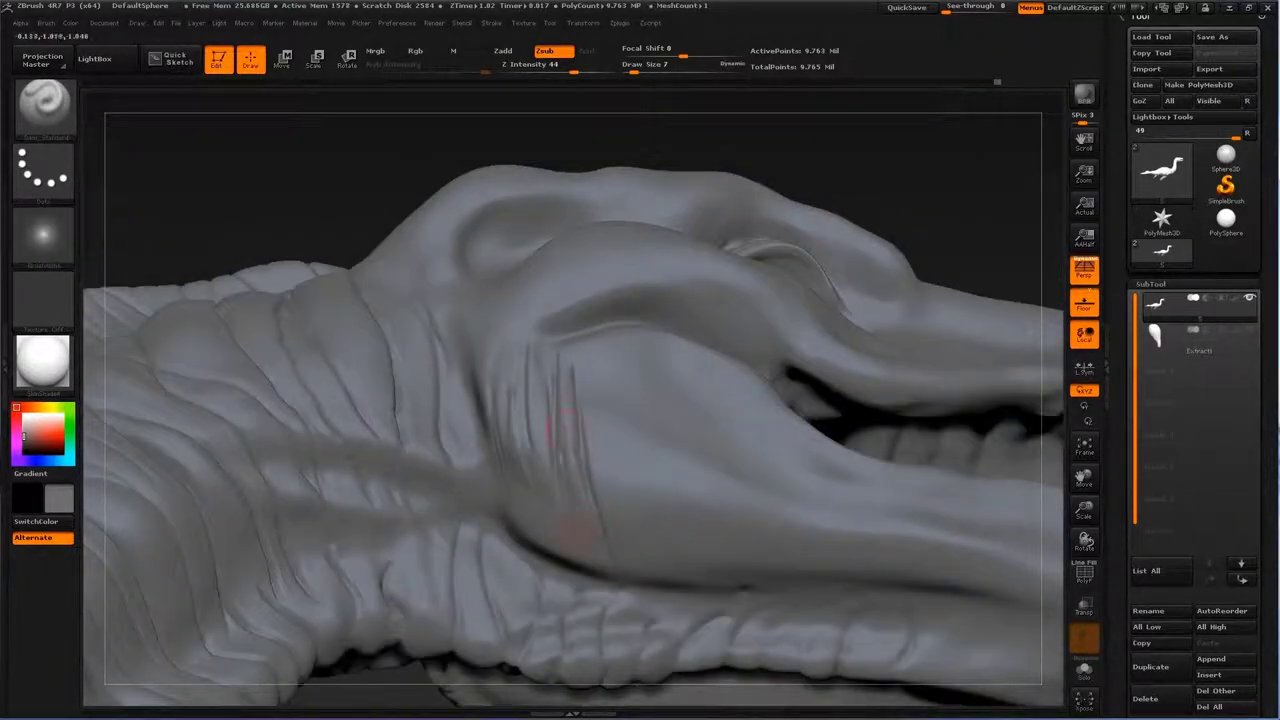
key("shift")
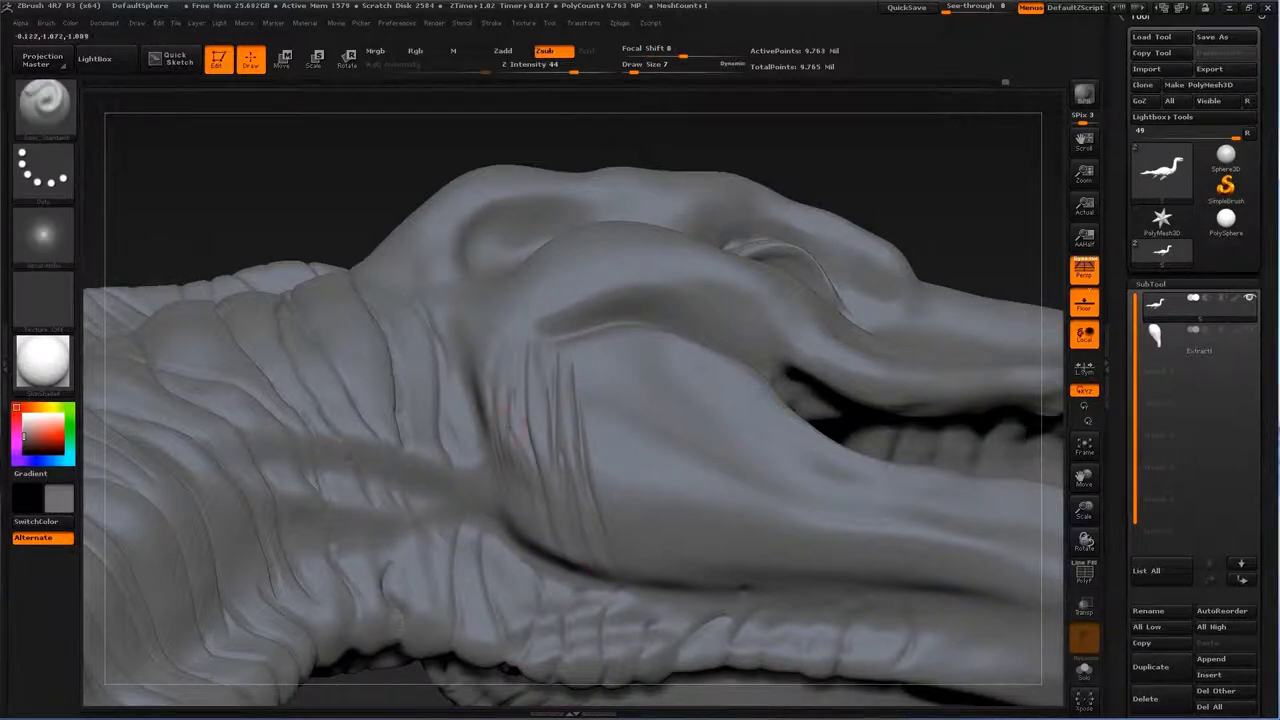
left_click_drag(930, 222, 945, 210)
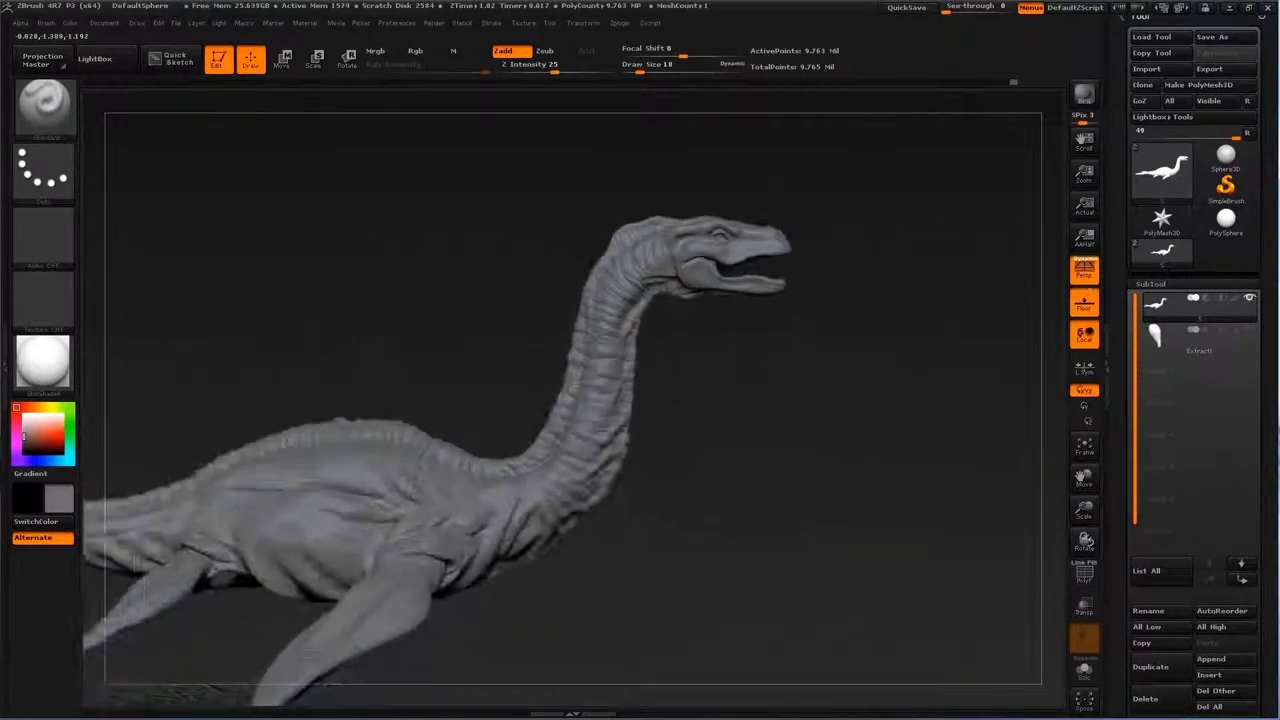
Step: Carve crease lines into the front flippers with a Zadd crease brush (Z Intensity 12, Draw Size 27)
key("b")
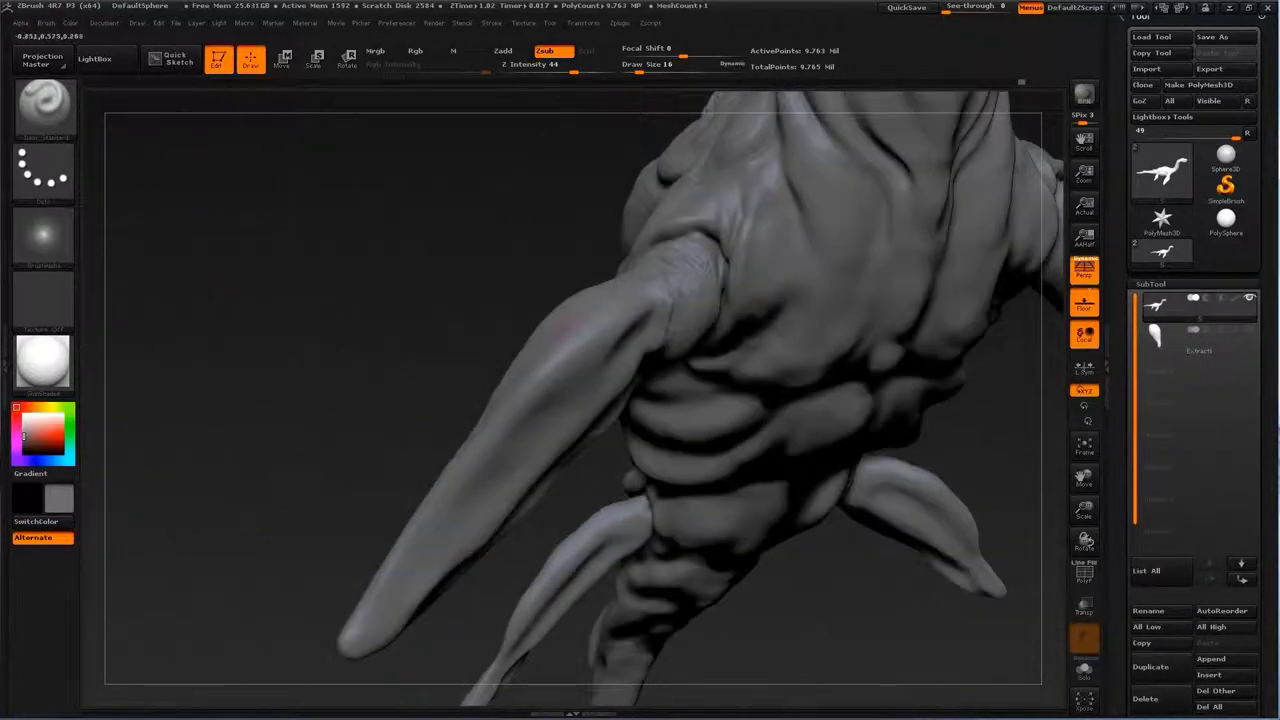
left_click_drag(563, 323, 555, 382)
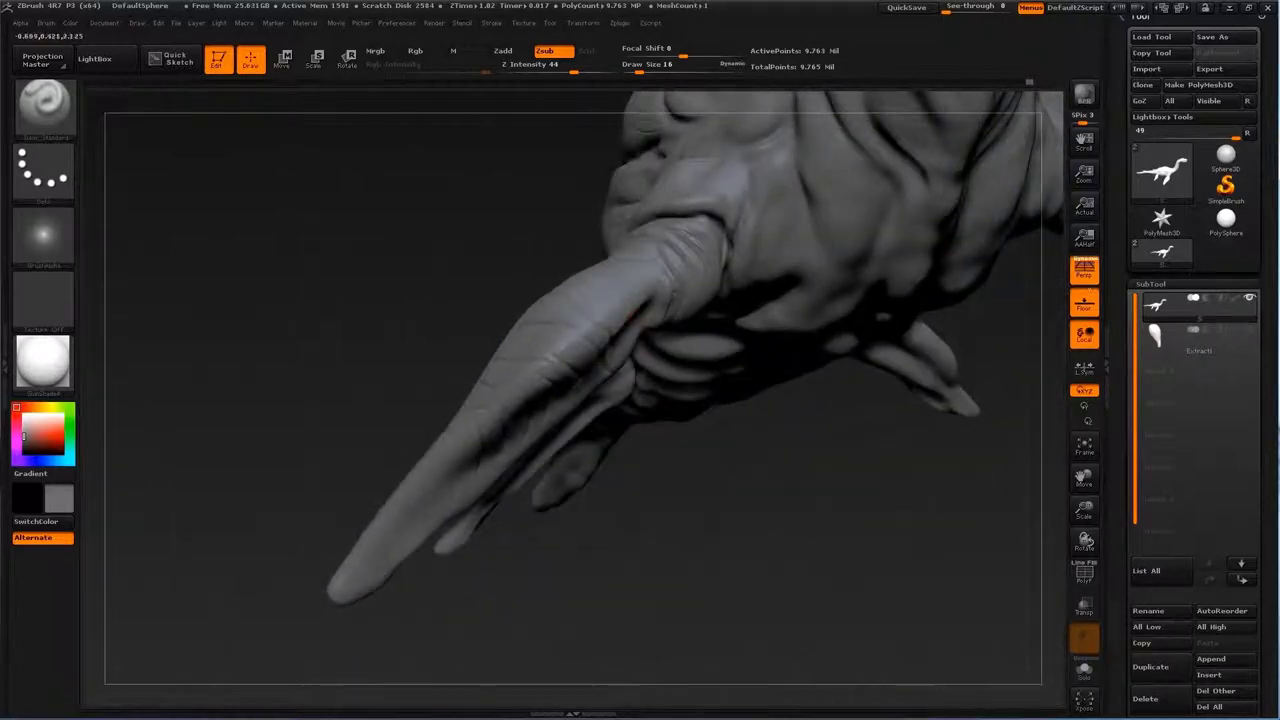
key("b")
key("s")
key("t")
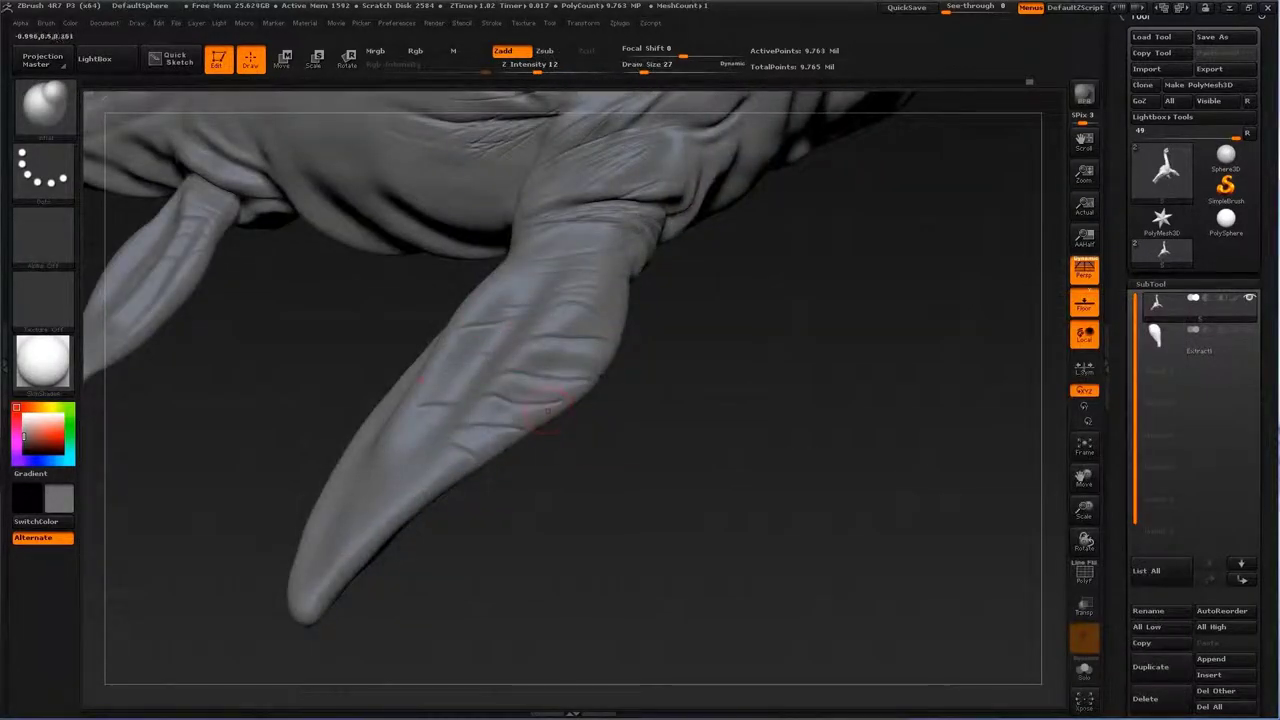
mouse_move(545, 410)
left_mouse_down()
mouse_move(606, 415)
mouse_move(565, 415)
left_mouse_up()
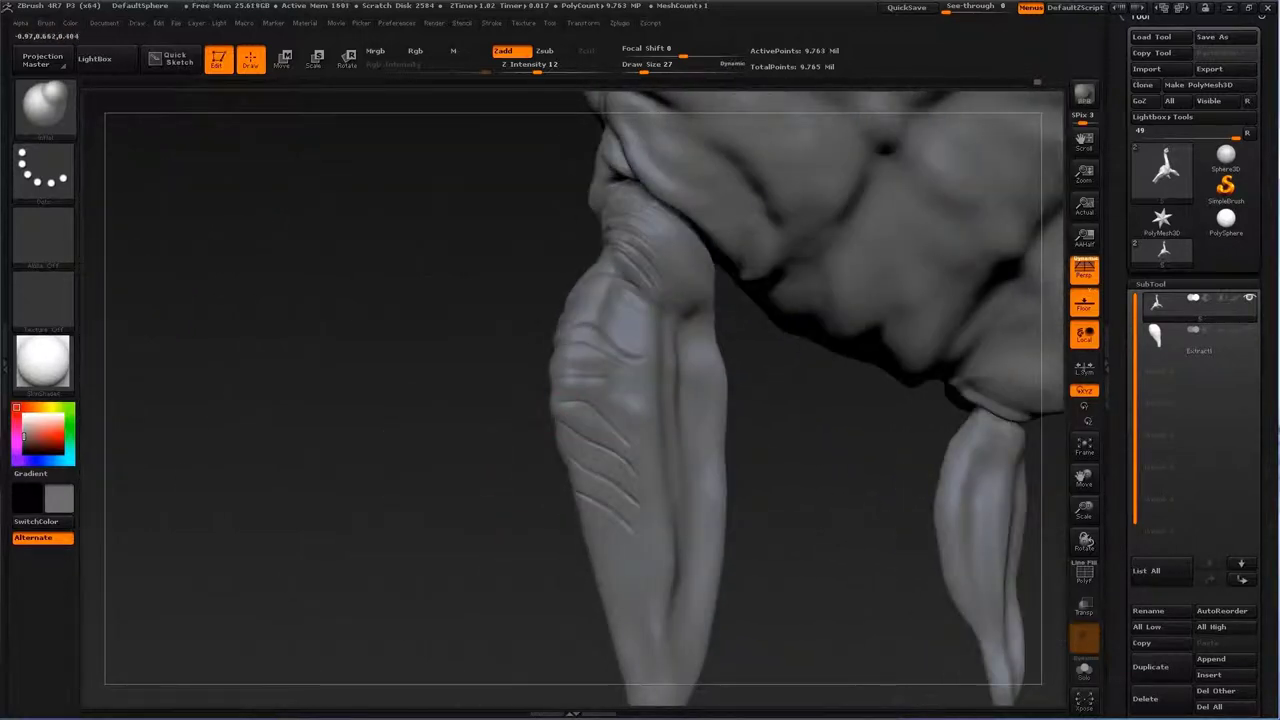
key("shift")
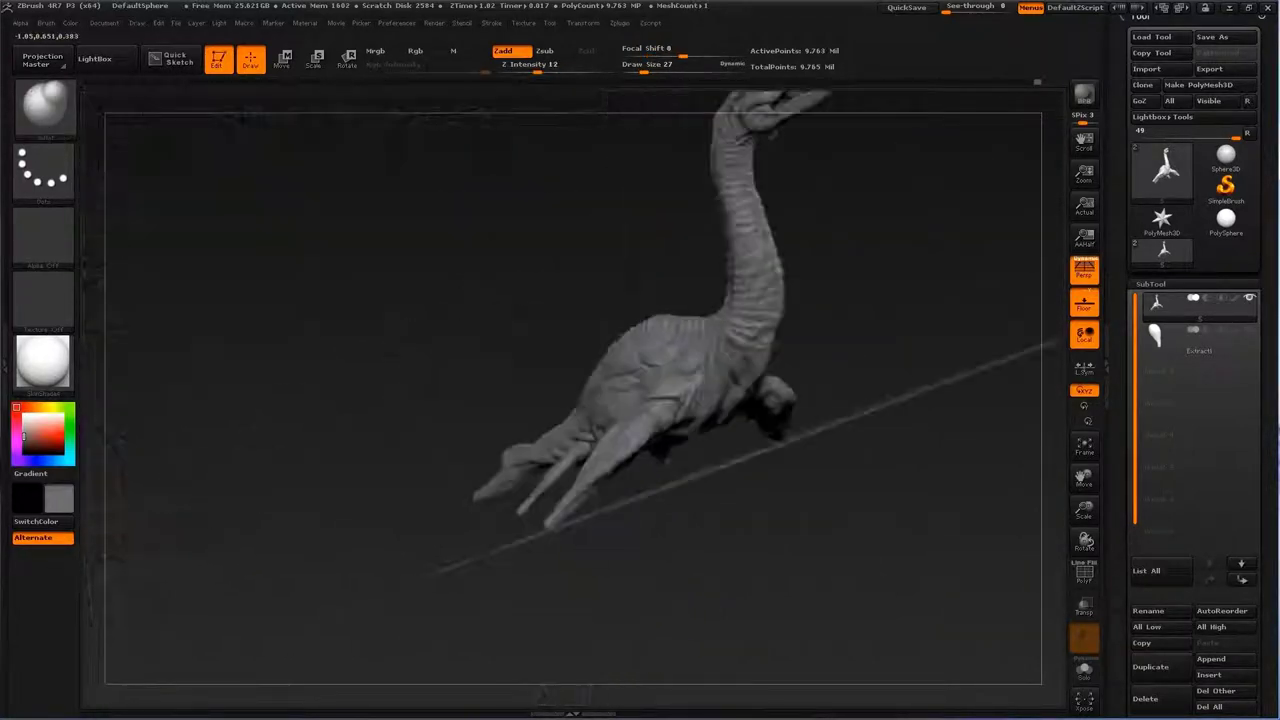
key("b")
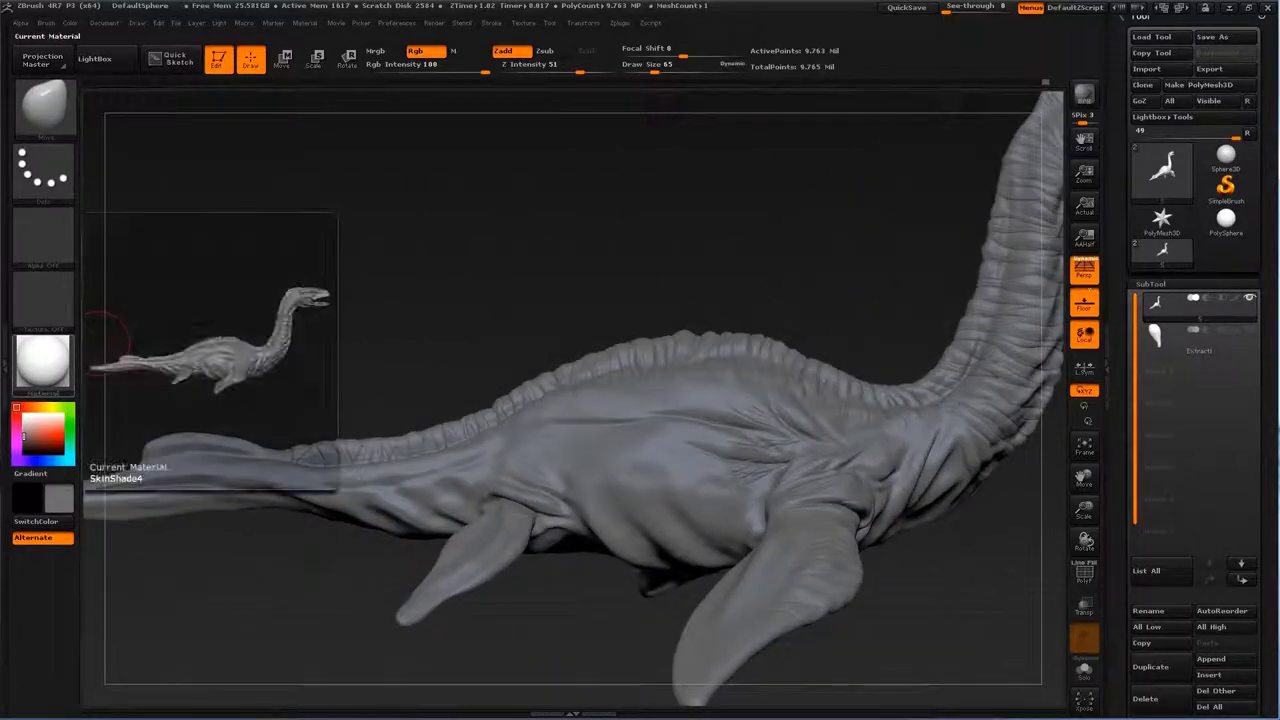
Step: Select the Standard brush and orbit the body from above, below and the side
key("b")
key("s")
key("t")
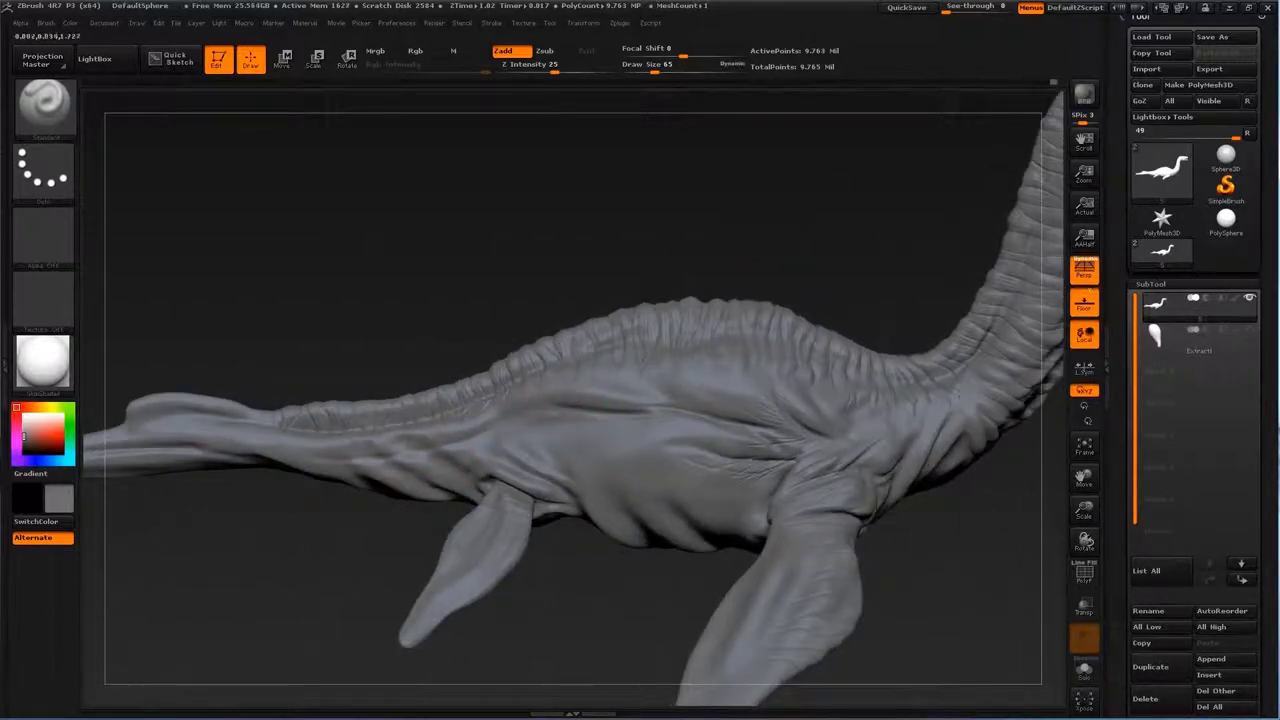
mouse_move(590, 489)
left_mouse_down()
mouse_move(450, 440)
mouse_move(785, 535)
left_mouse_up()
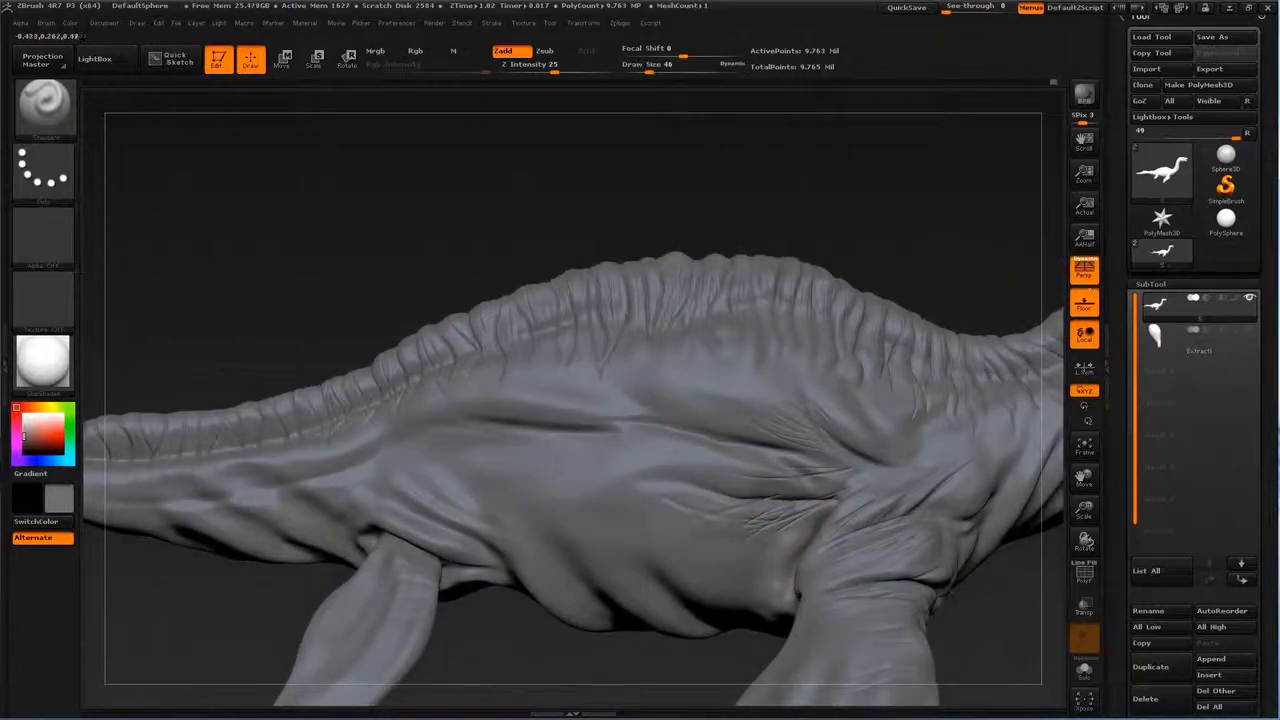
mouse_move(760, 612)
left_mouse_down()
mouse_move(510, 445)
mouse_move(650, 420)
left_mouse_up()
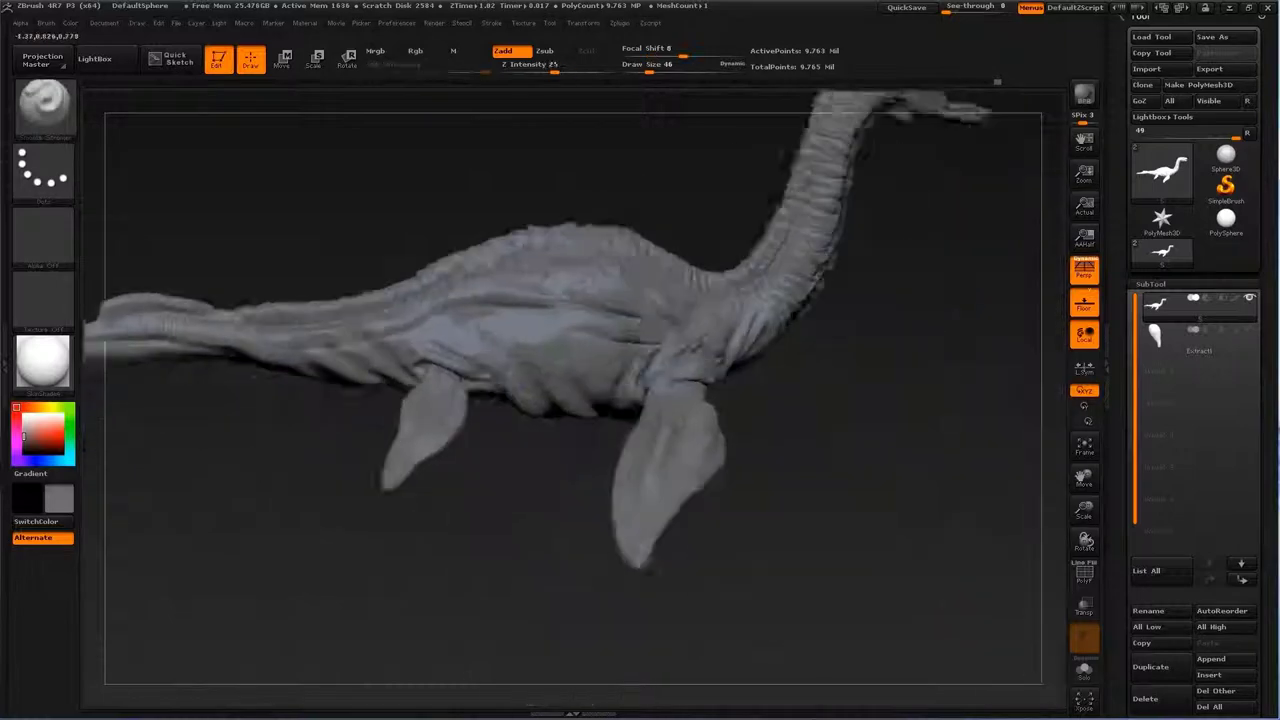
mouse_move(512, 265)
left_mouse_down()
mouse_move(546, 412)
mouse_move(518, 362)
mouse_move(447, 352)
mouse_move(433, 437)
mouse_move(929, 491)
mouse_move(960, 470)
left_mouse_up()
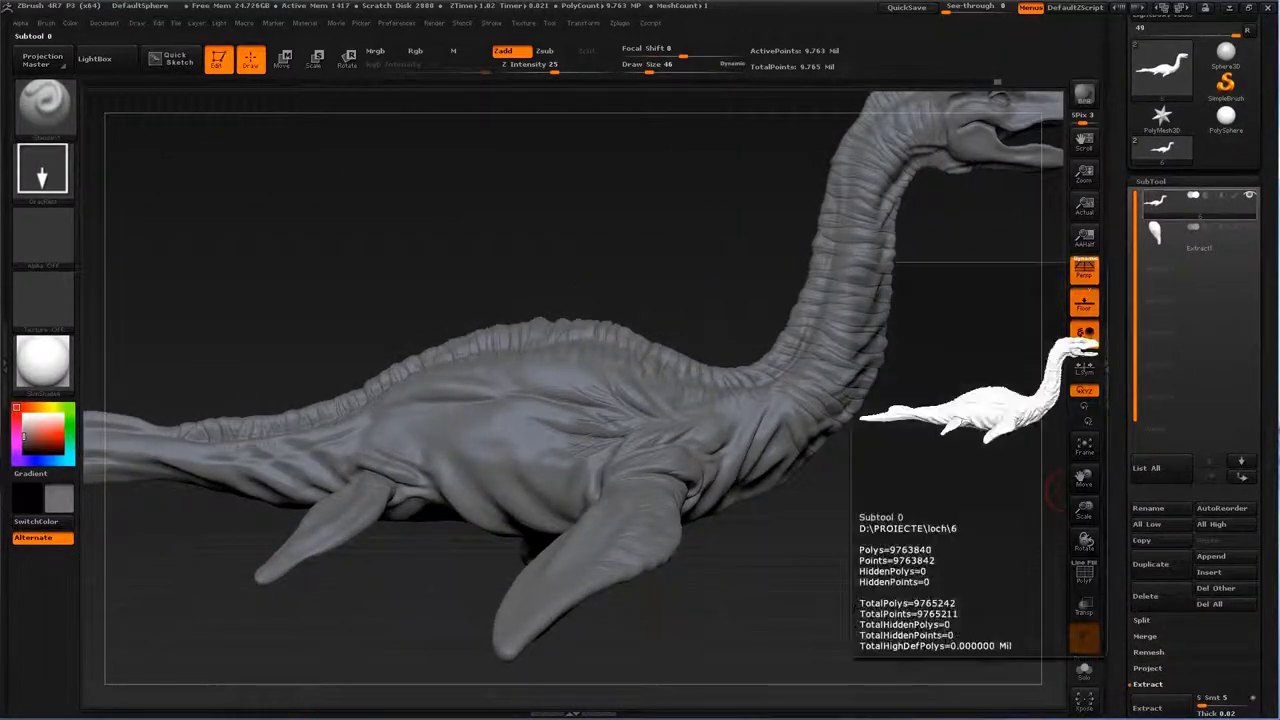
Step: Subdivide the body to about 39 million polygons and load a wrinkled skin alpha at intensity 18
scroll(1195, 400, "down", 5)
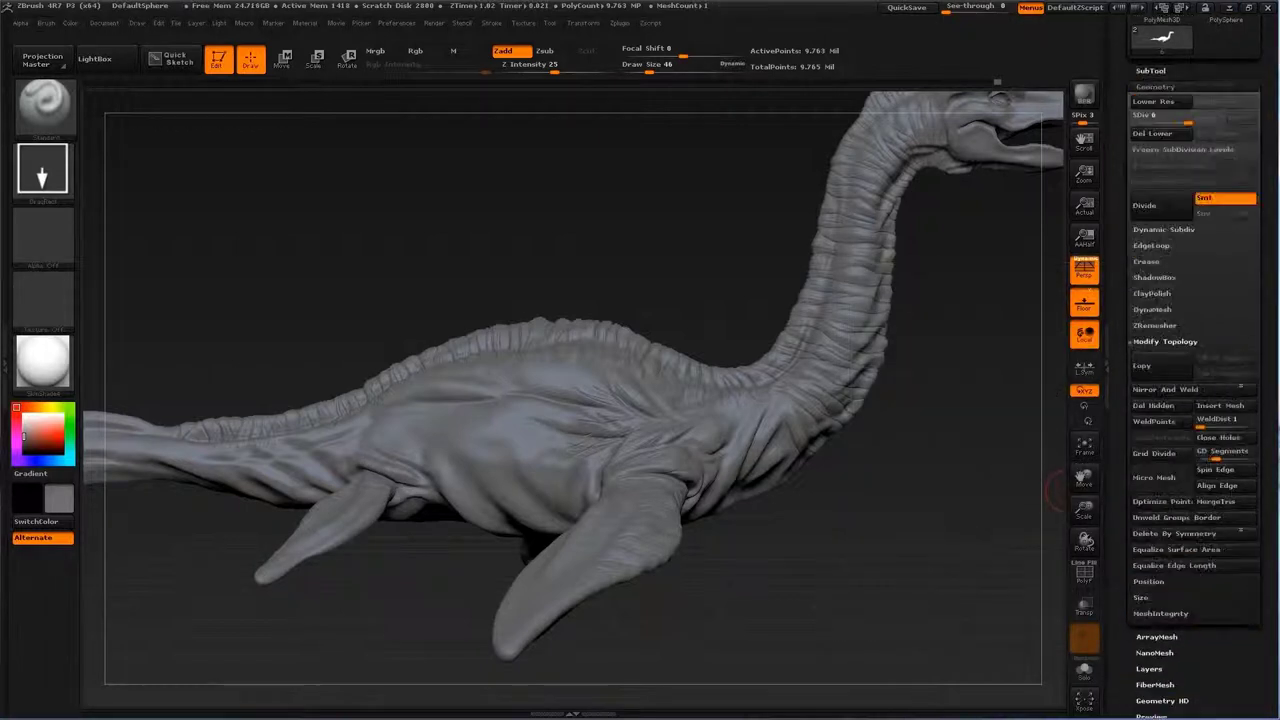
scroll(1160, 426, "up", 5)
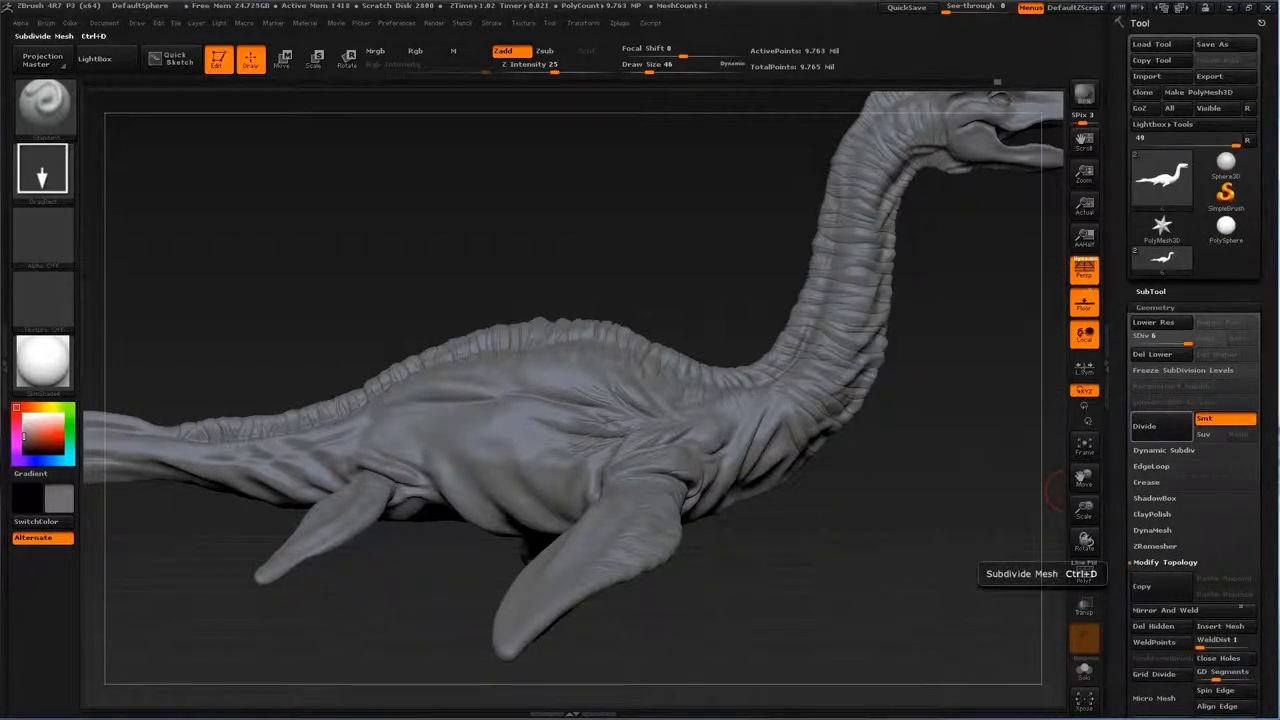
left_click(1150, 426)
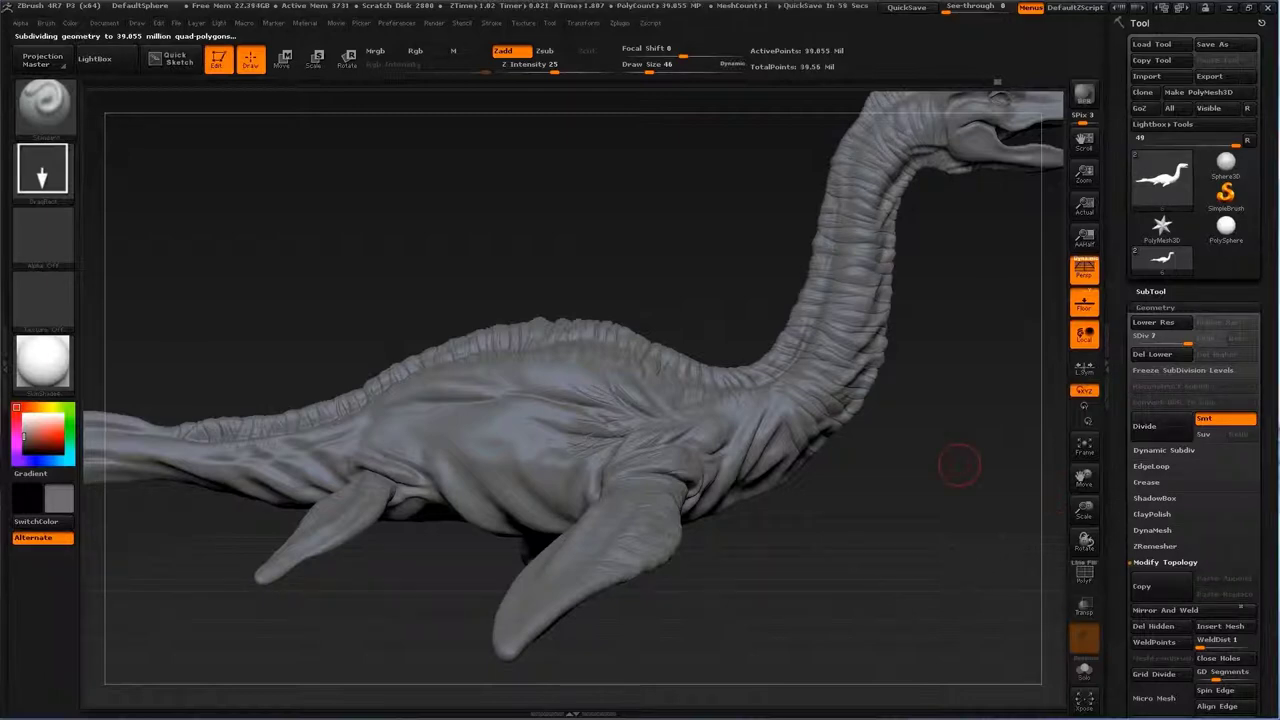
mouse_move(960, 460)
left_mouse_down()
mouse_move(870, 515)
mouse_move(700, 300)
left_mouse_up()
left_click(42, 235)
left_click(371, 251)
left_click_drag(555, 64, 530, 64)
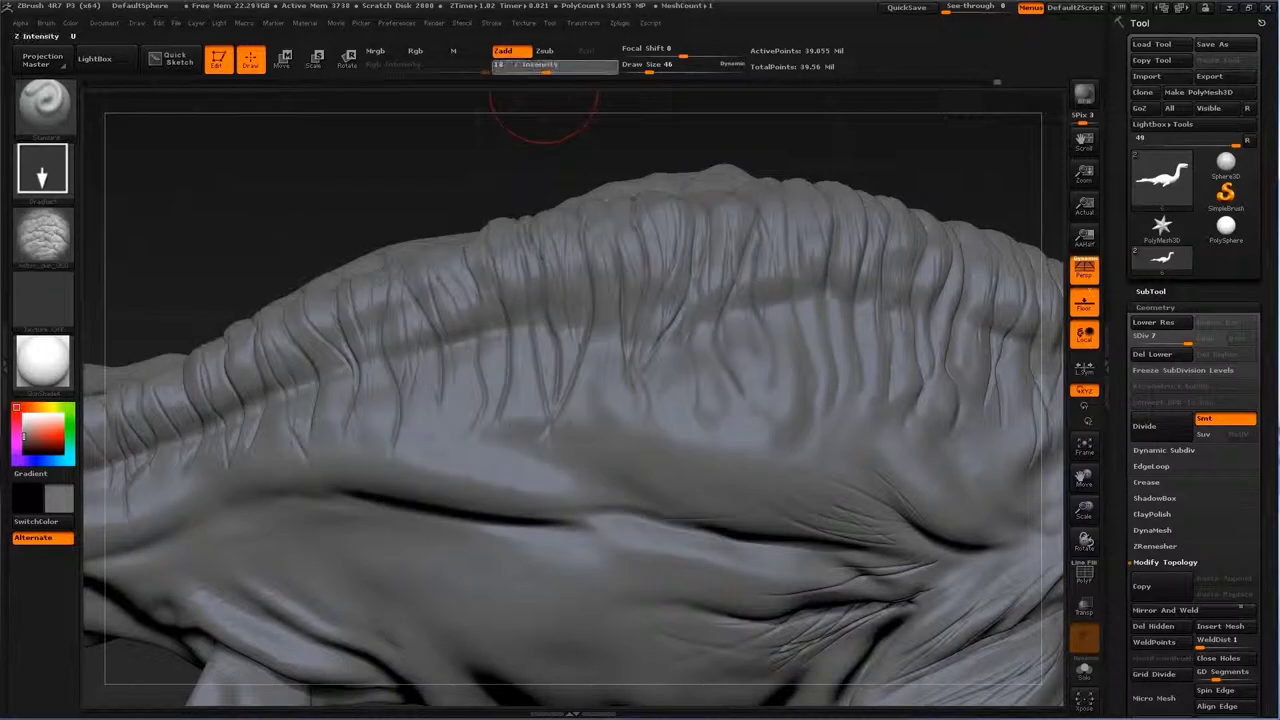
Step: Stamp wrinkle and cracked-skin detail across the back at intensity 23
left_click_drag(567, 304, 598, 325)
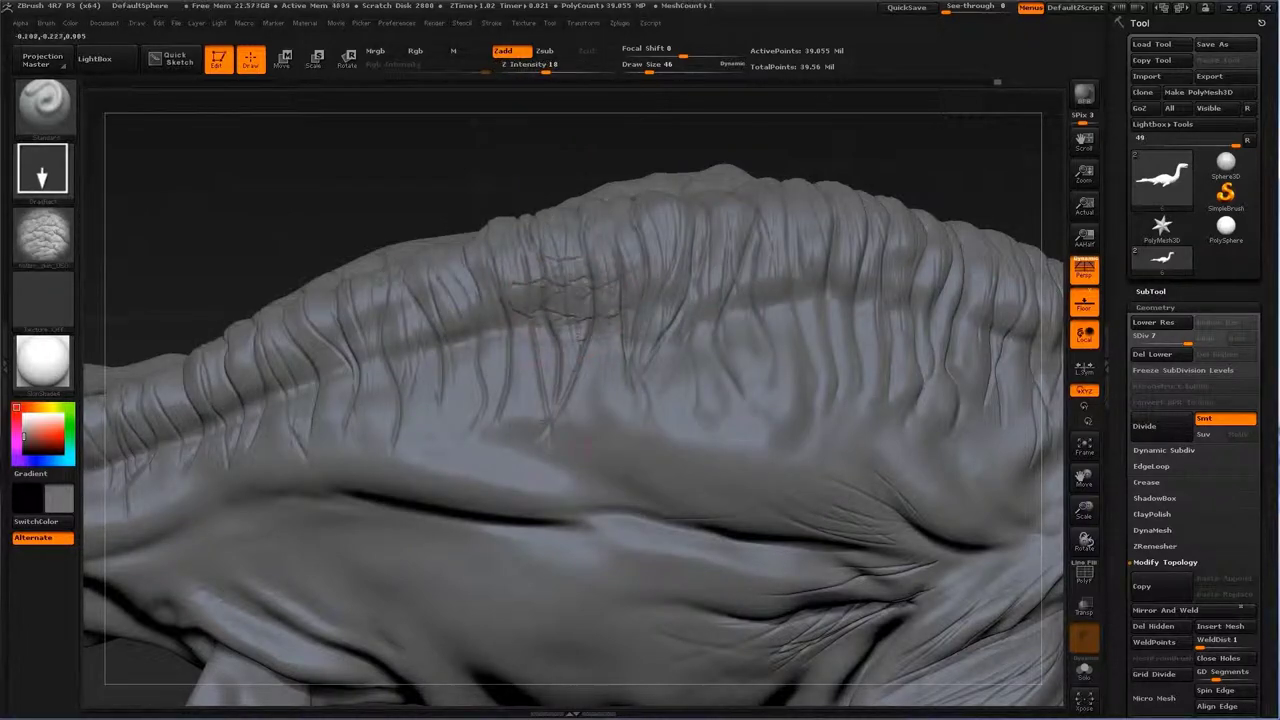
left_click_drag(321, 276, 480, 160)
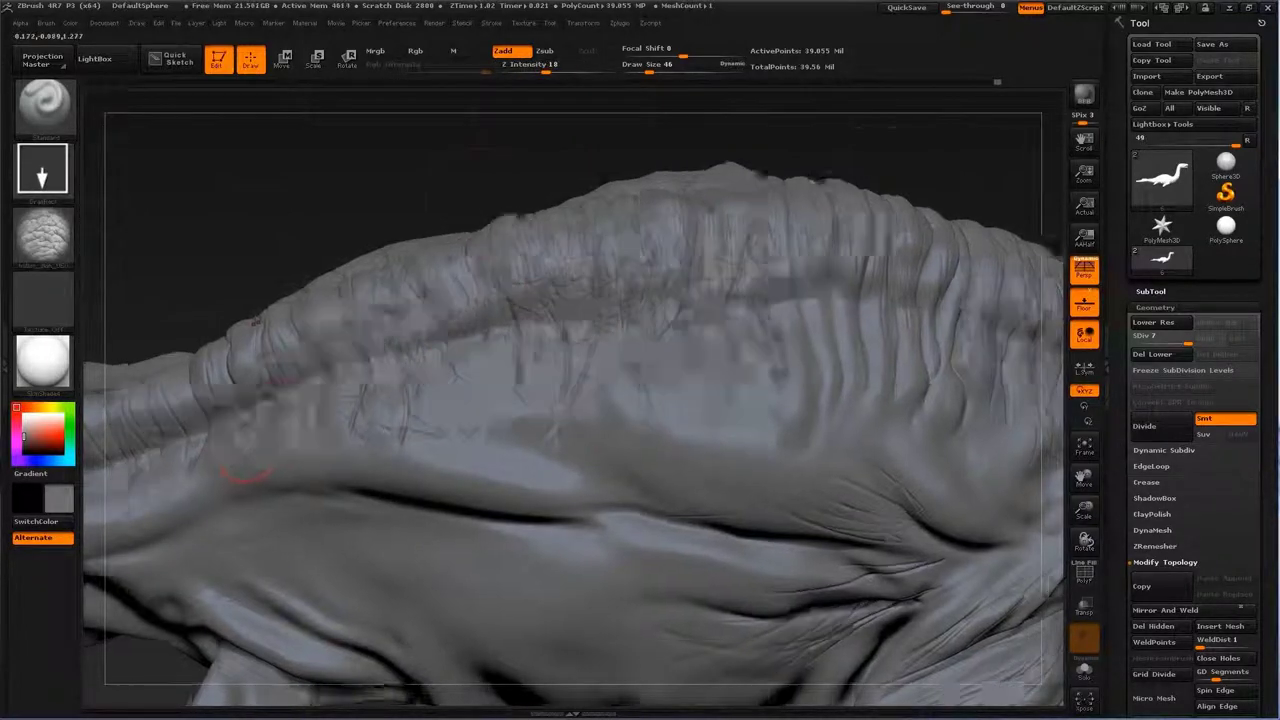
left_click_drag(545, 64, 552, 64)
left_click_drag(733, 295, 740, 320)
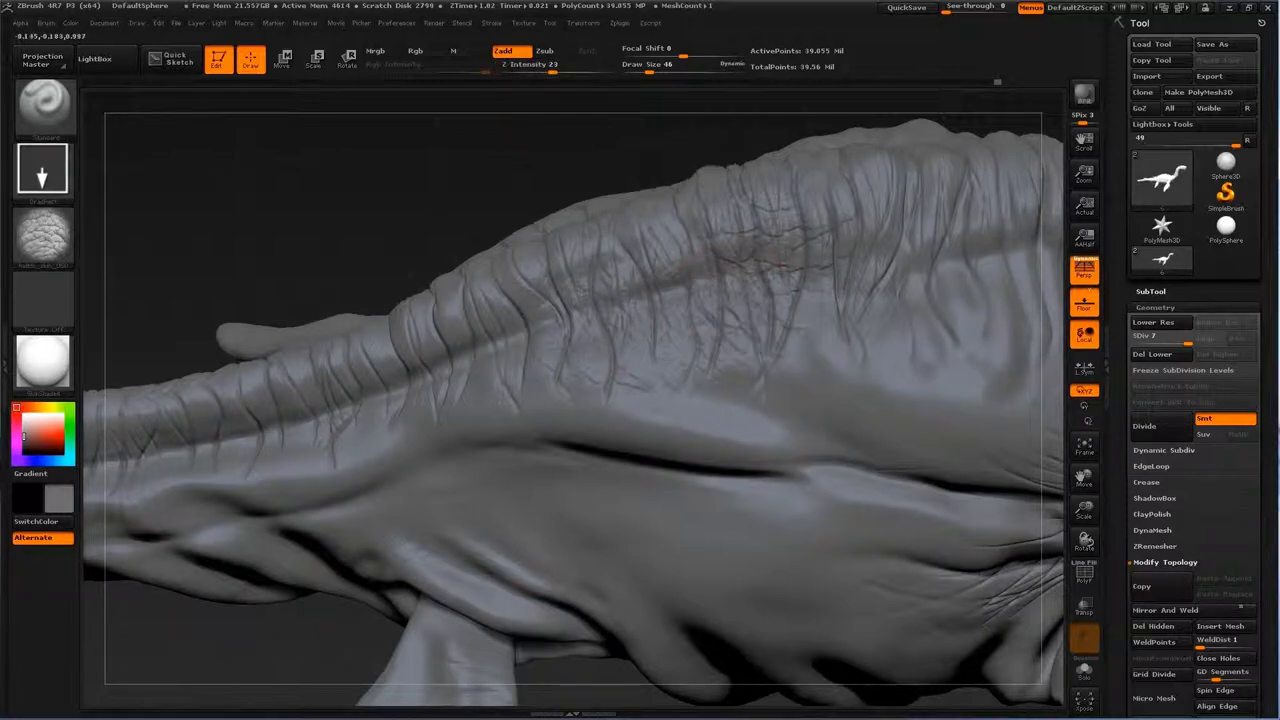
left_click_drag(575, 355, 590, 370)
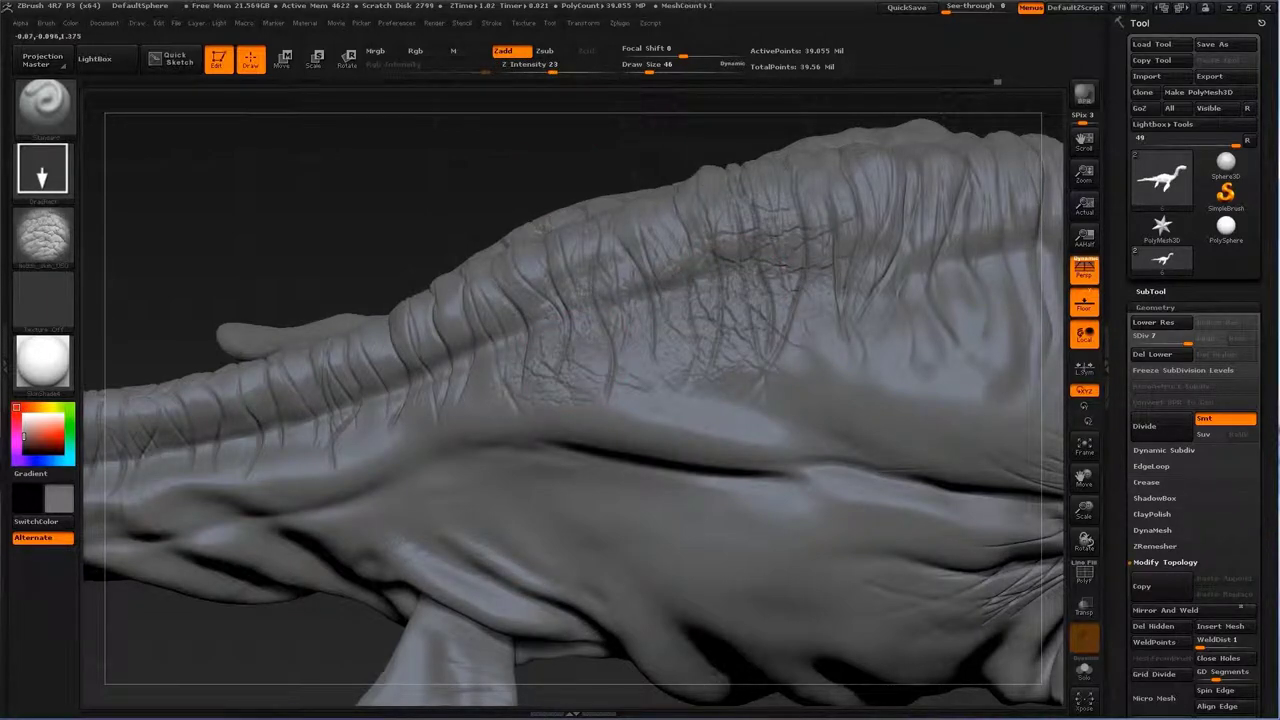
left_click_drag(460, 300, 500, 280)
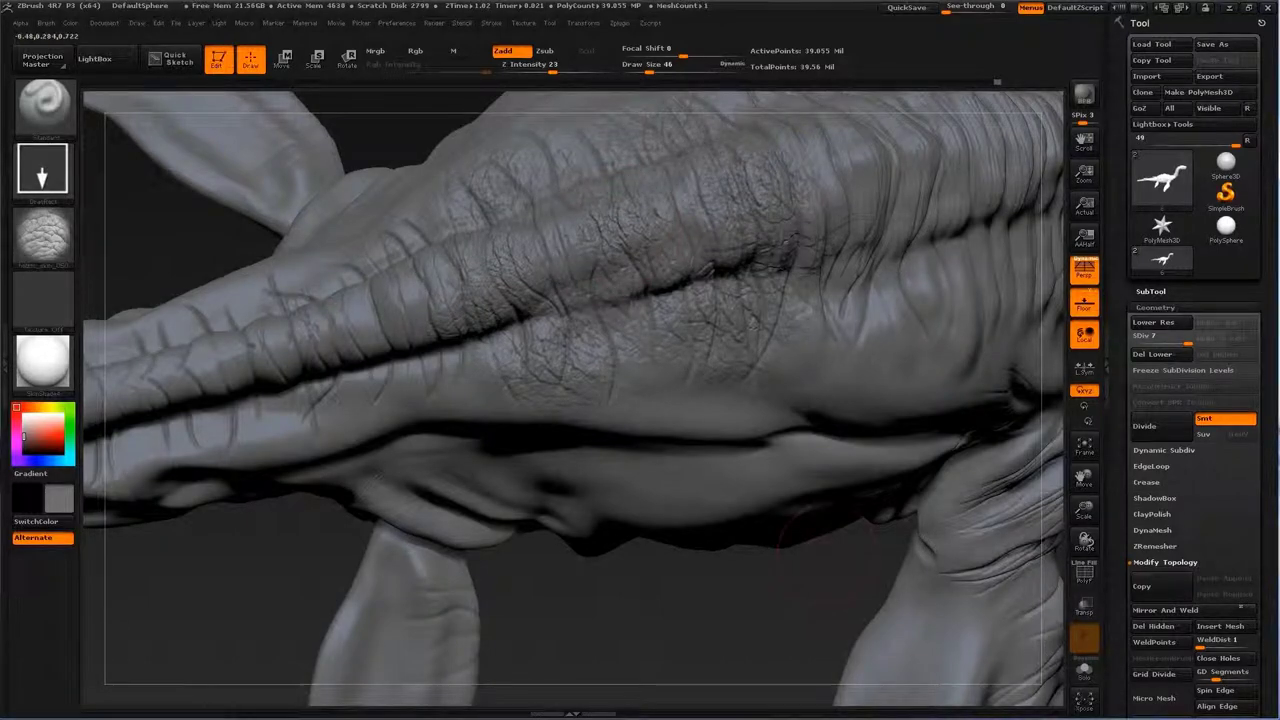
left_click_drag(790, 180, 770, 140)
left_click_drag(300, 550, 360, 500)
mouse_move(660, 385)
left_mouse_down()
mouse_move(690, 370)
mouse_move(690, 390)
left_mouse_up()
left_click_drag(580, 410, 630, 440)
Step: Add small cracks over the back and flank, then review the whole body
mouse_move(545, 440)
left_mouse_down()
mouse_move(457, 263)
mouse_move(480, 330)
left_mouse_up()
left_click_drag(585, 320, 510, 395)
left_click_drag(670, 215, 645, 248)
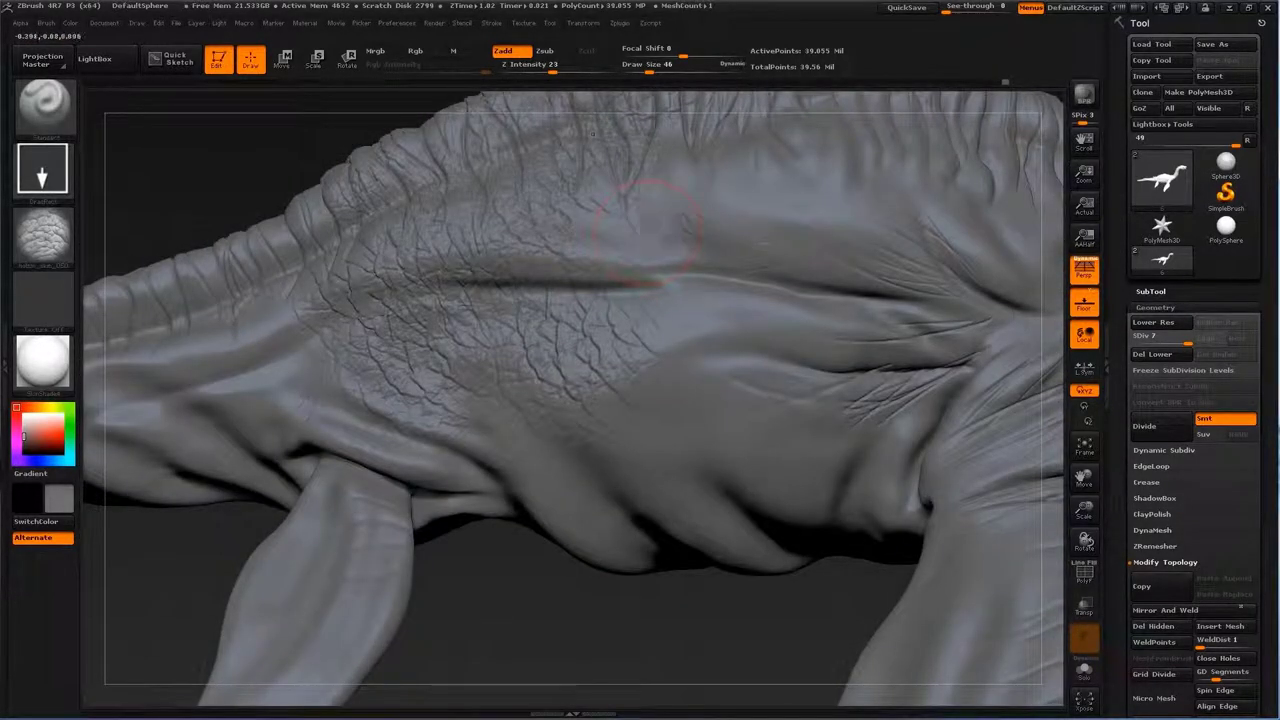
left_click_drag(750, 175, 640, 270)
left_click_drag(760, 290, 680, 338)
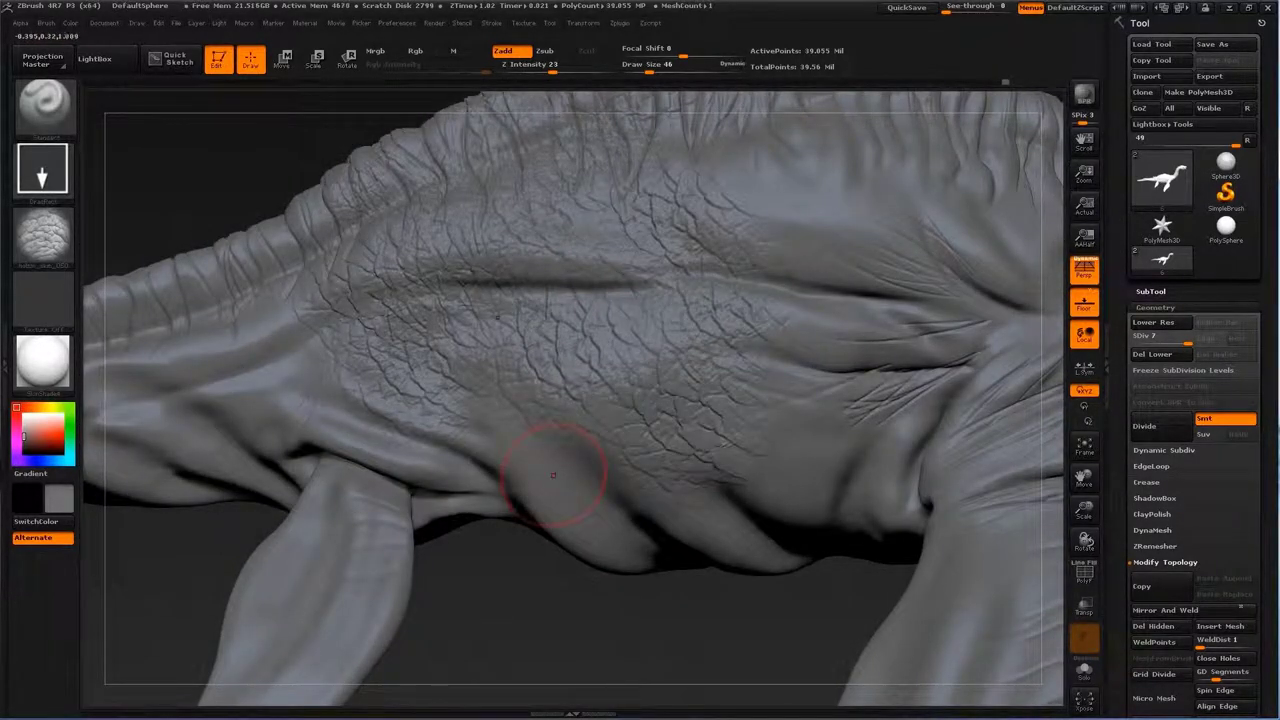
left_click_drag(715, 530, 846, 680)
left_click_drag(540, 262, 480, 315)
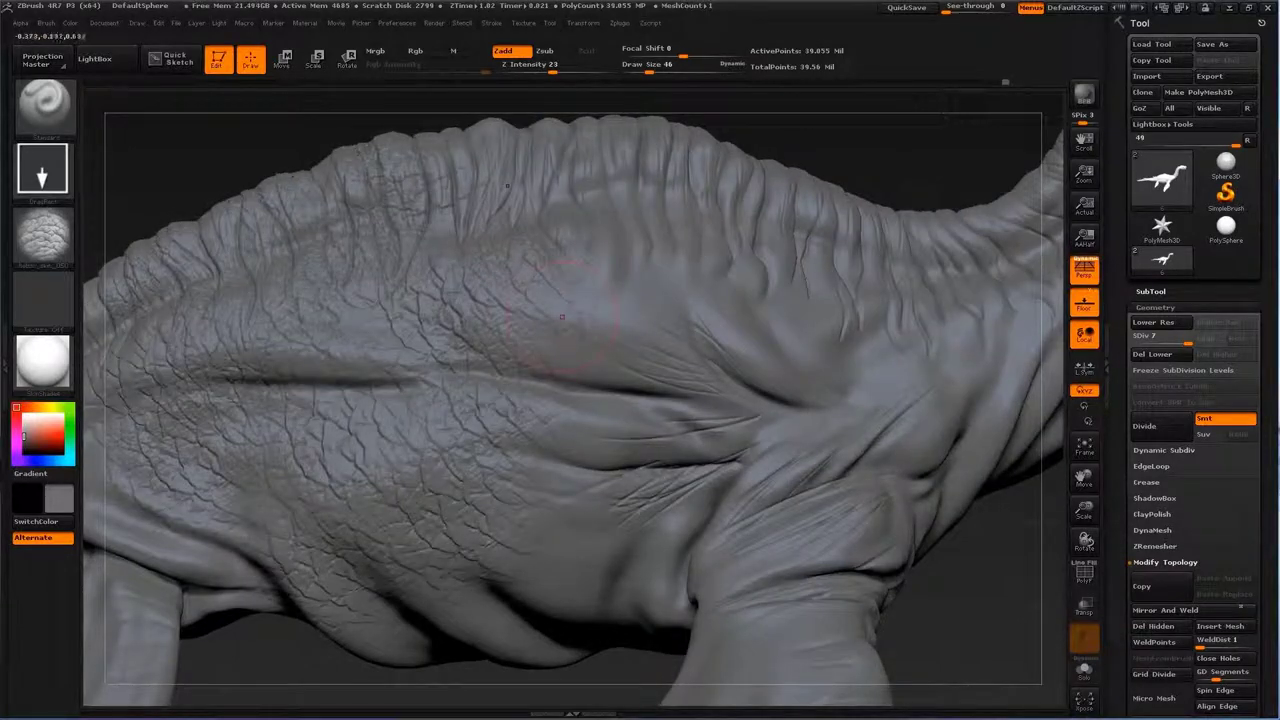
left_click_drag(620, 290, 535, 380)
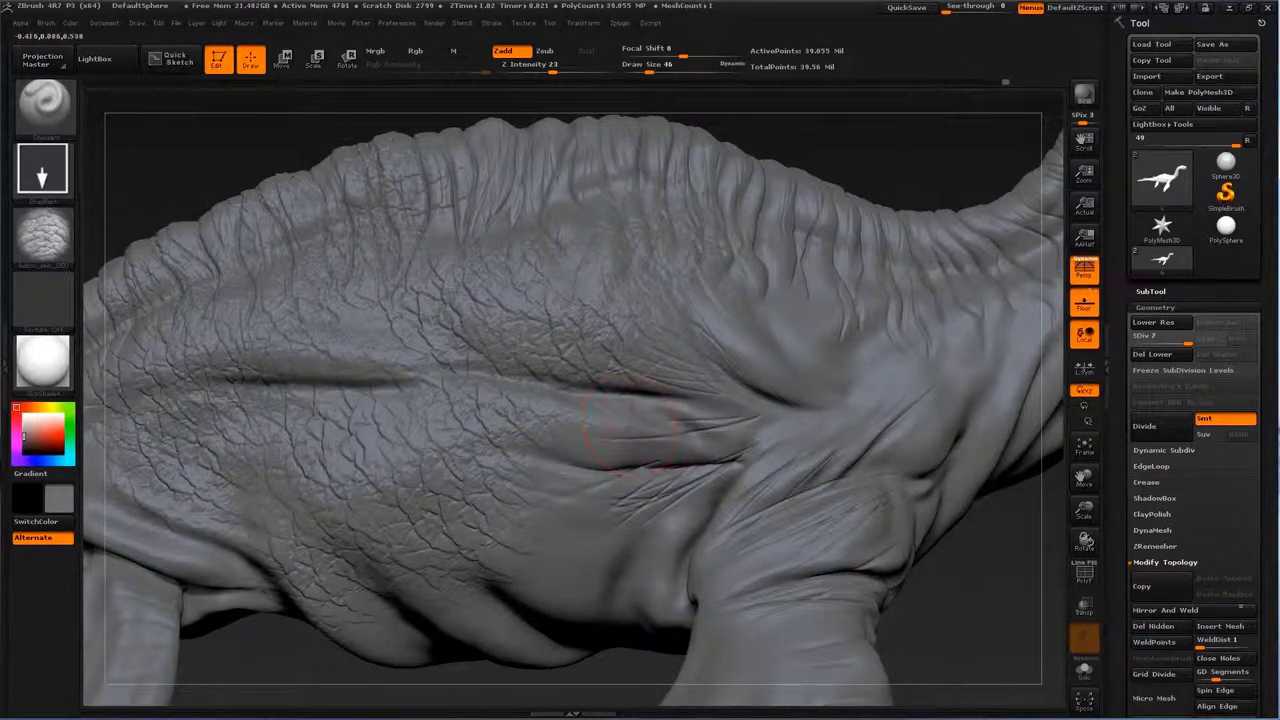
mouse_move(545, 560)
left_mouse_down("alt")
mouse_move(562, 521)
mouse_move(648, 470)
left_mouse_up("alt")
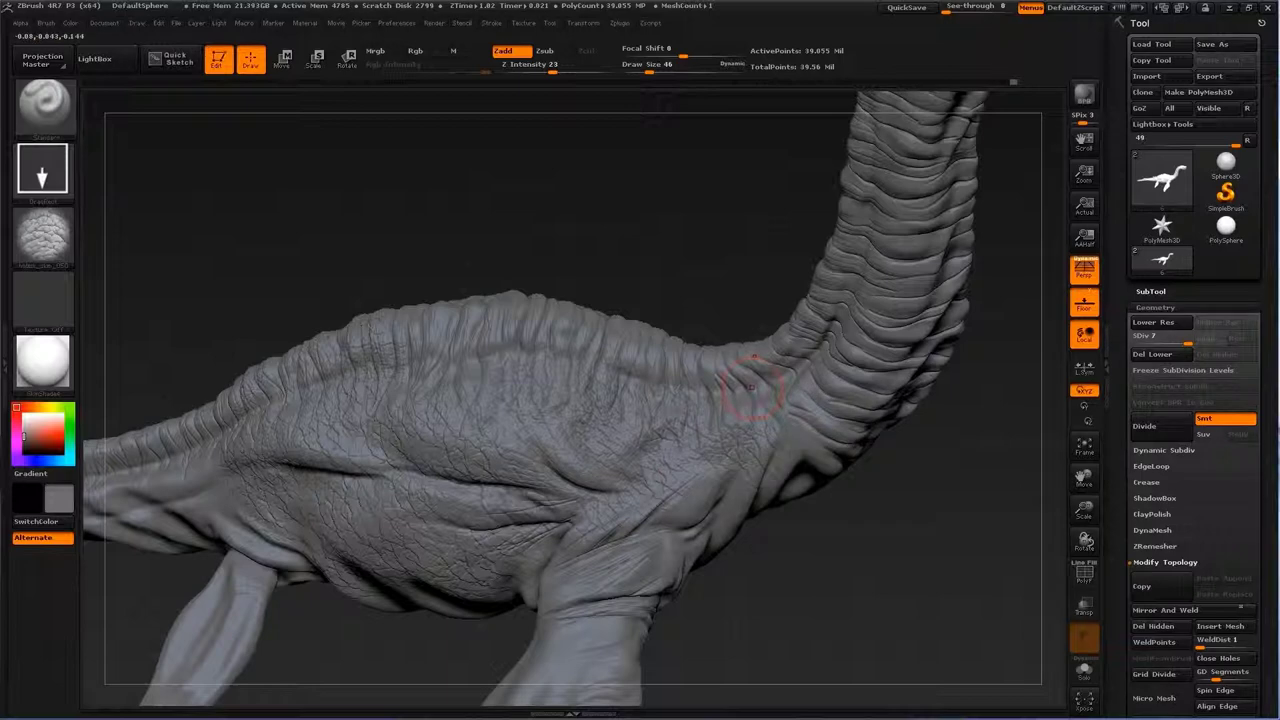
left_click_drag(751, 387, 669, 436)
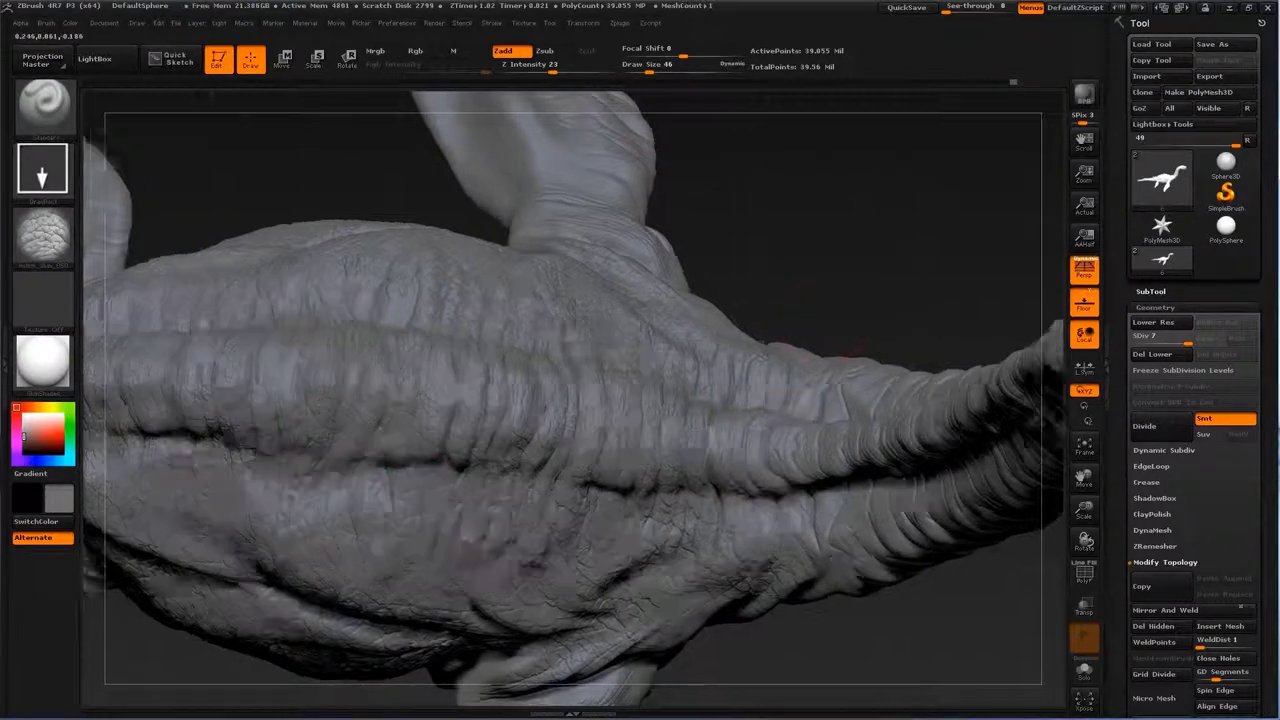
mouse_move(600, 440)
left_mouse_down()
mouse_move(694, 455)
mouse_move(506, 313)
mouse_move(680, 378)
mouse_move(610, 300)
left_mouse_up()
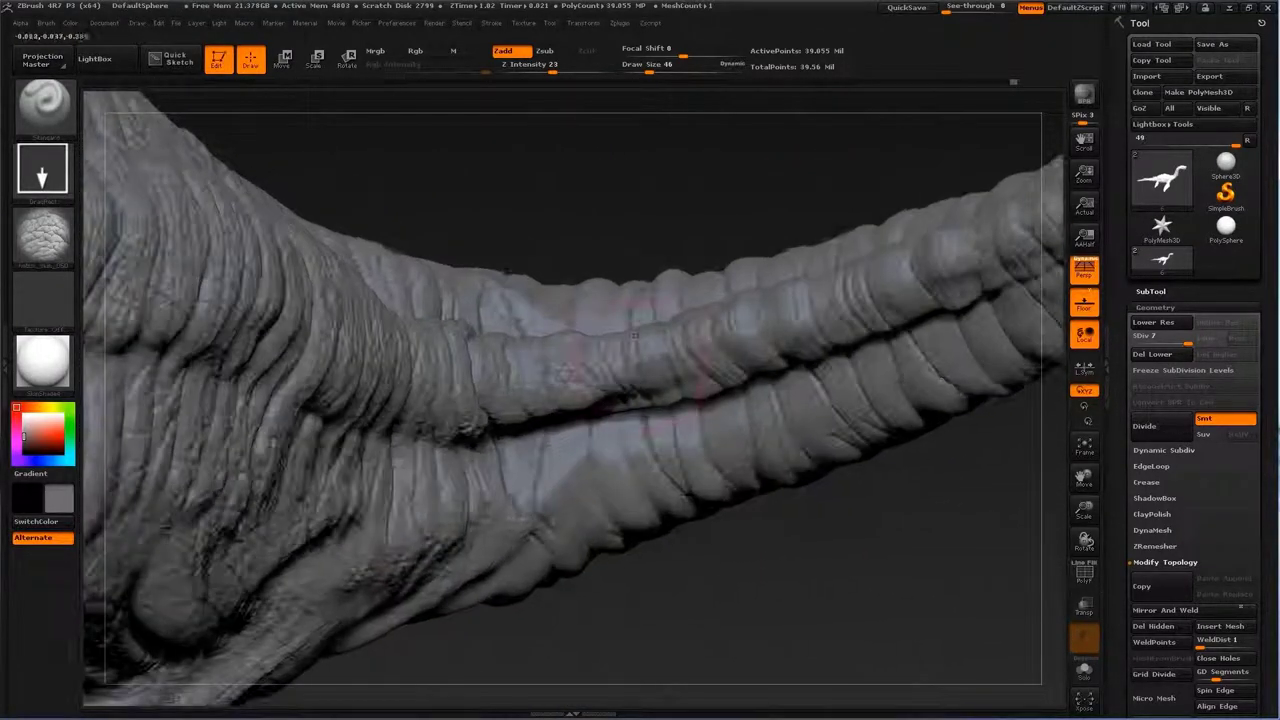
left_click_drag(718, 355, 690, 310)
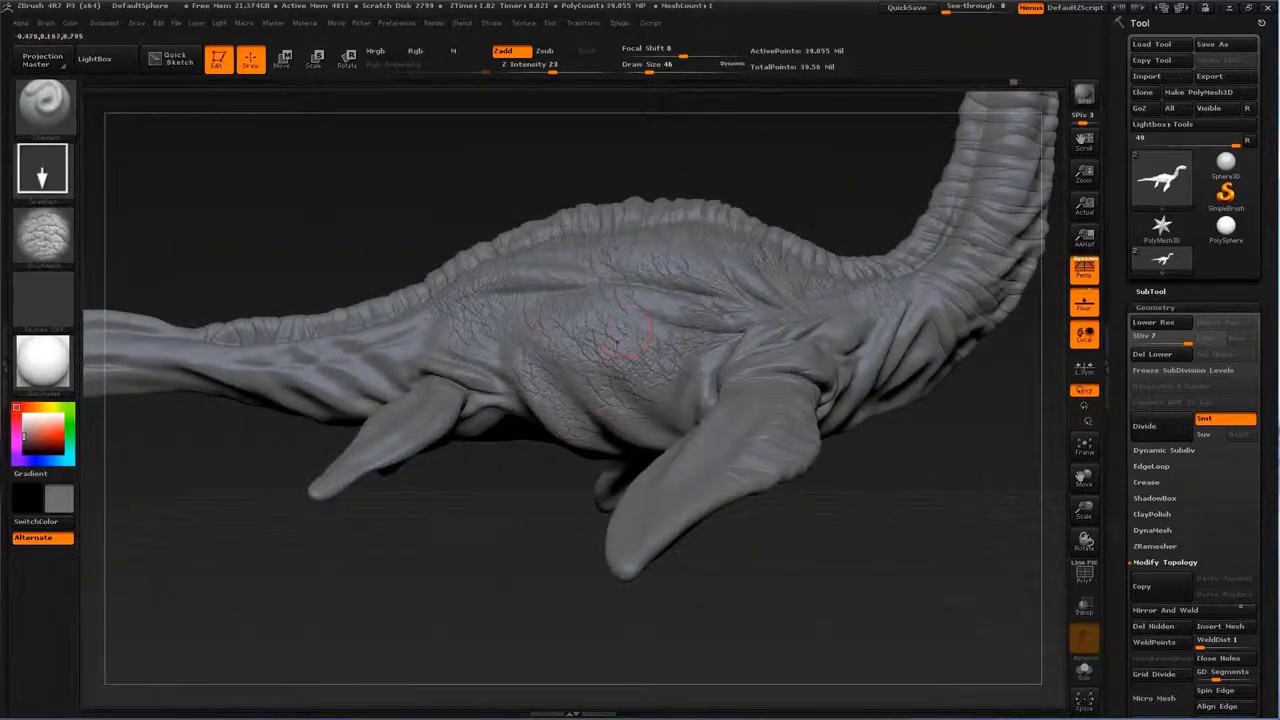
Step: Reselect the skin-texture stamping brush and stamp scale detail along the tail
key("b")
key("p")
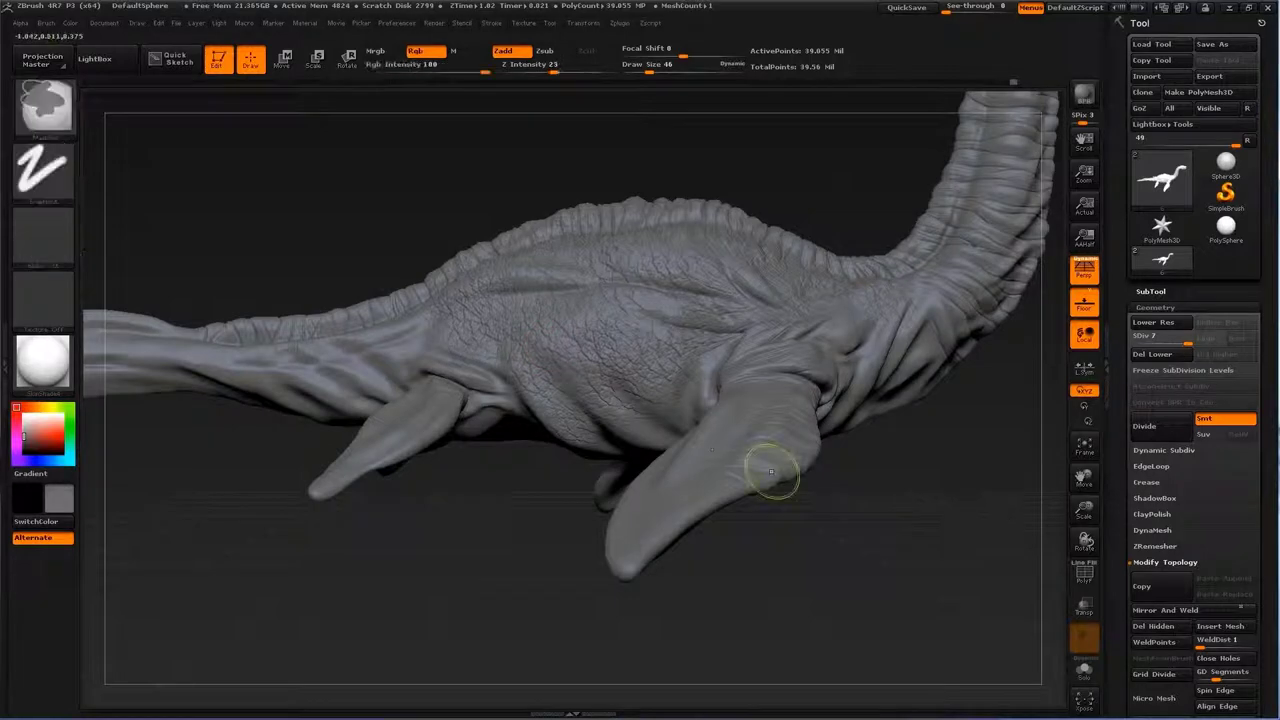
key("b")
key("s")
key("t")
left_click_drag(771, 471, 616, 373)
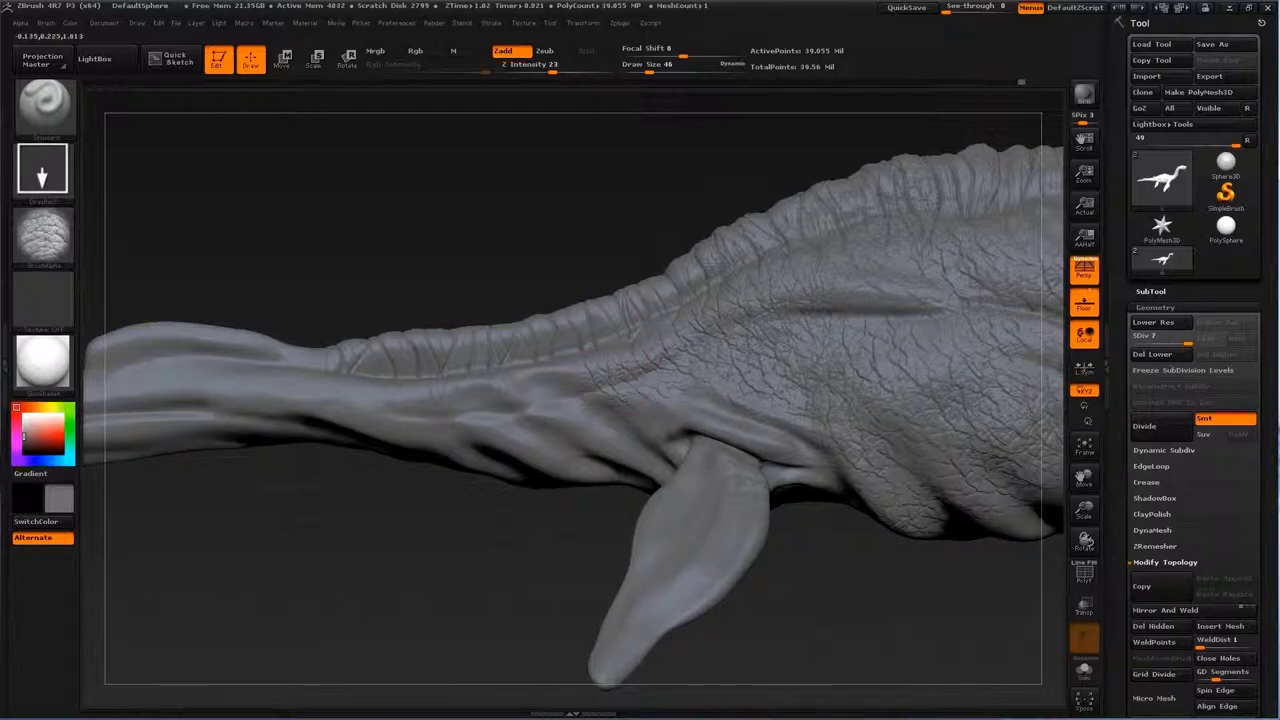
left_click_drag(335, 495, 410, 500)
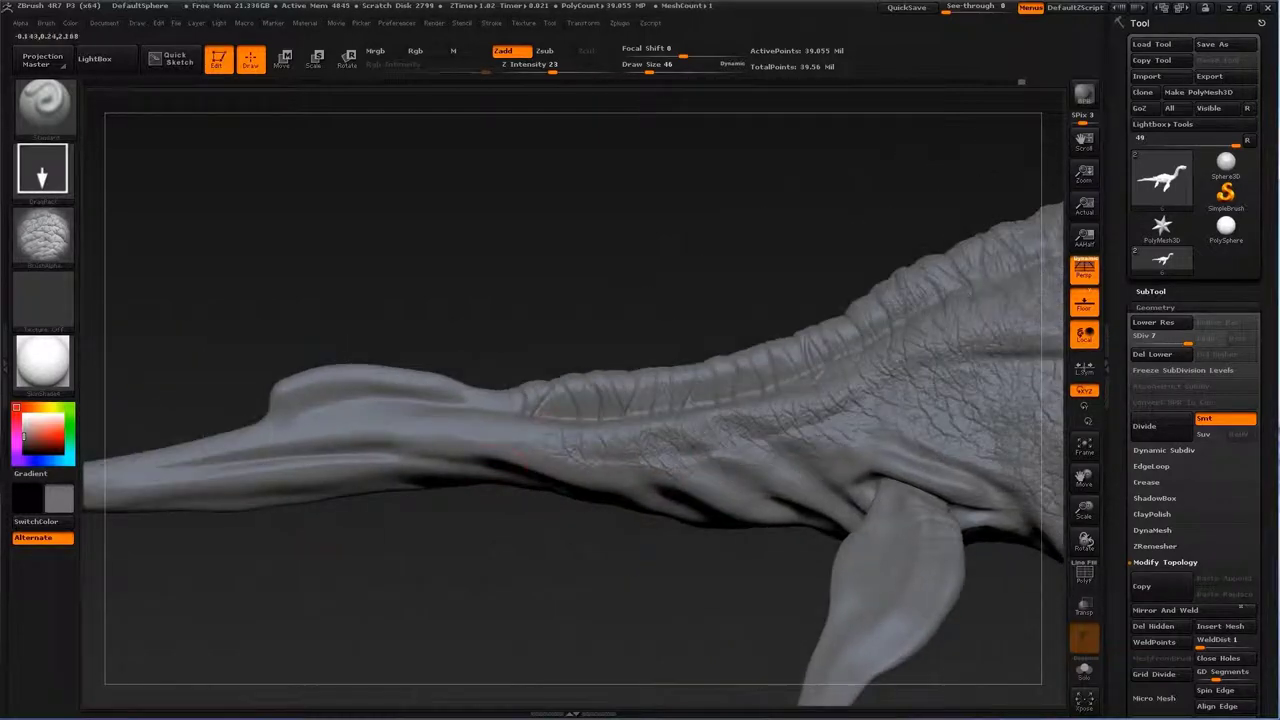
left_click_drag(432, 432, 445, 462)
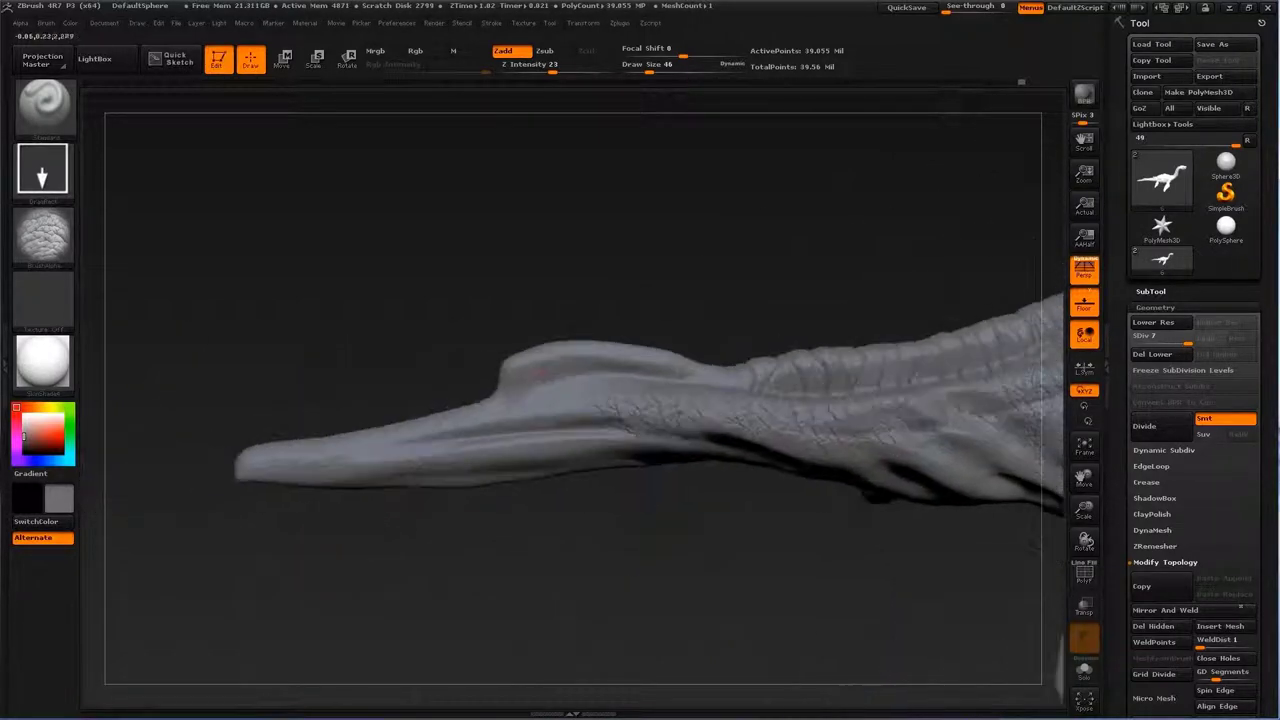
left_click_drag(470, 405, 320, 455)
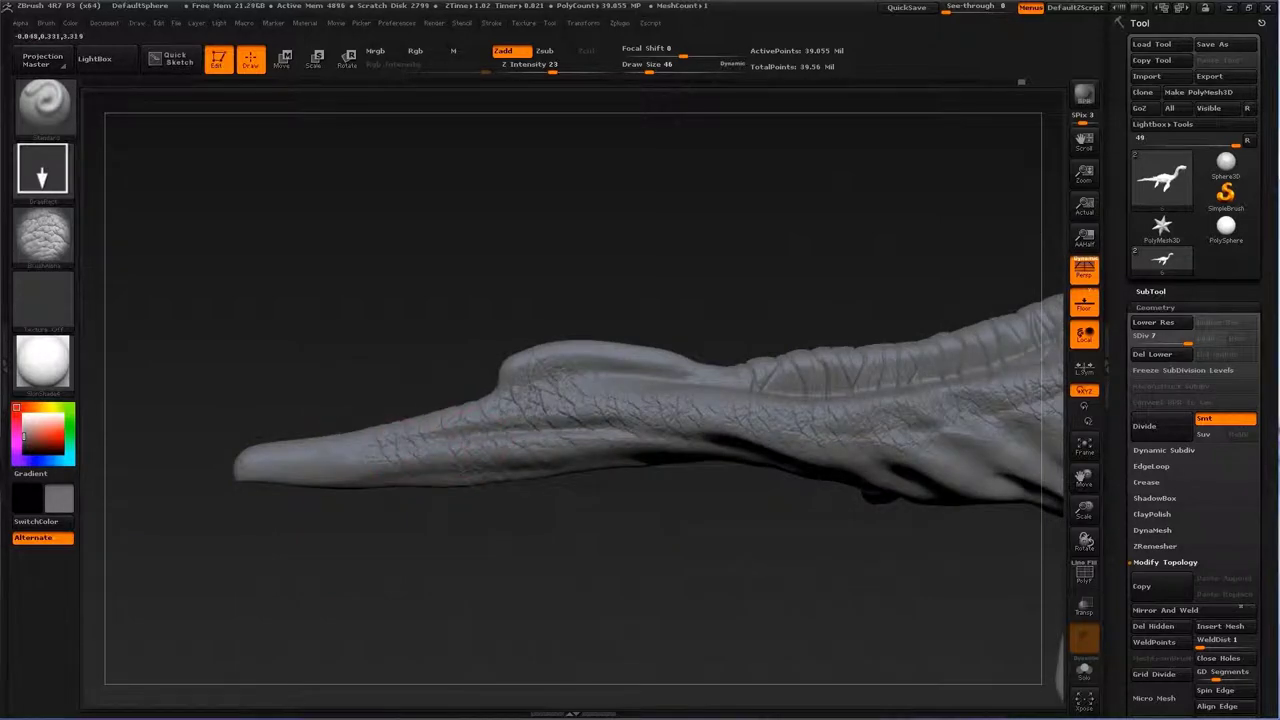
Step: Stand the neck upright and fine-tune the brush's Z Intensity
left_click_drag(619, 368, 713, 391)
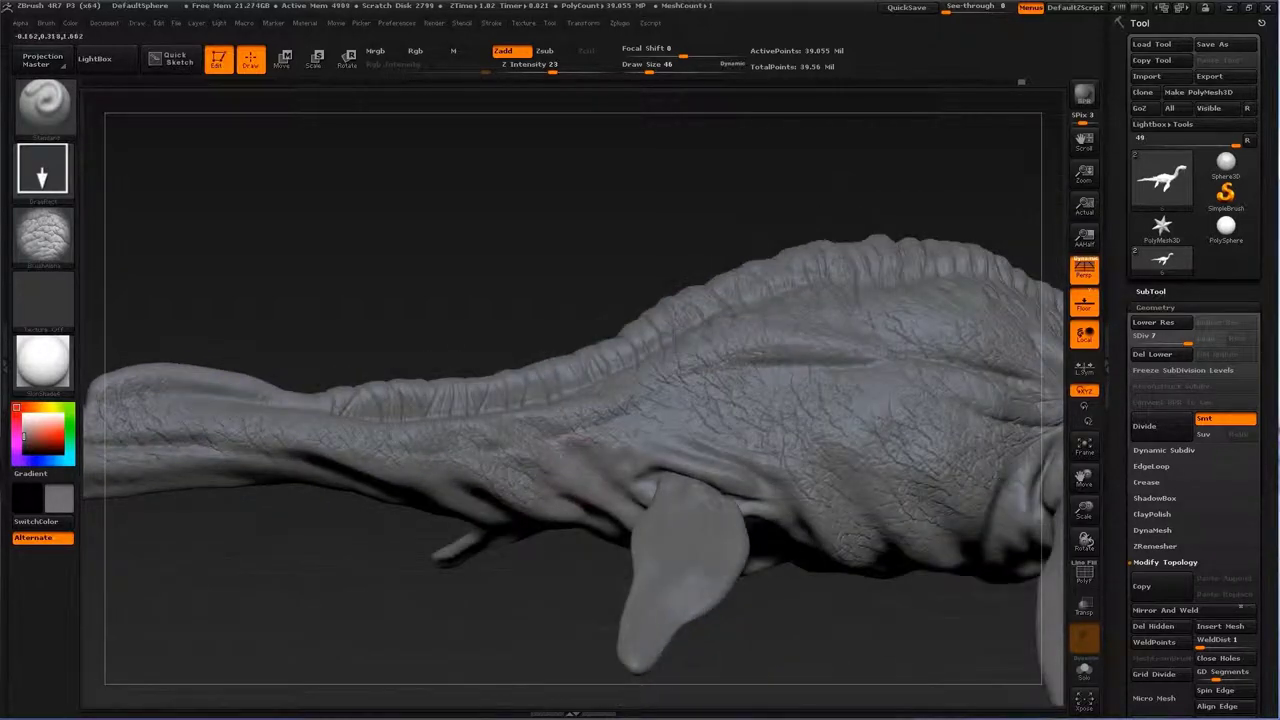
left_click_drag(634, 352, 710, 468)
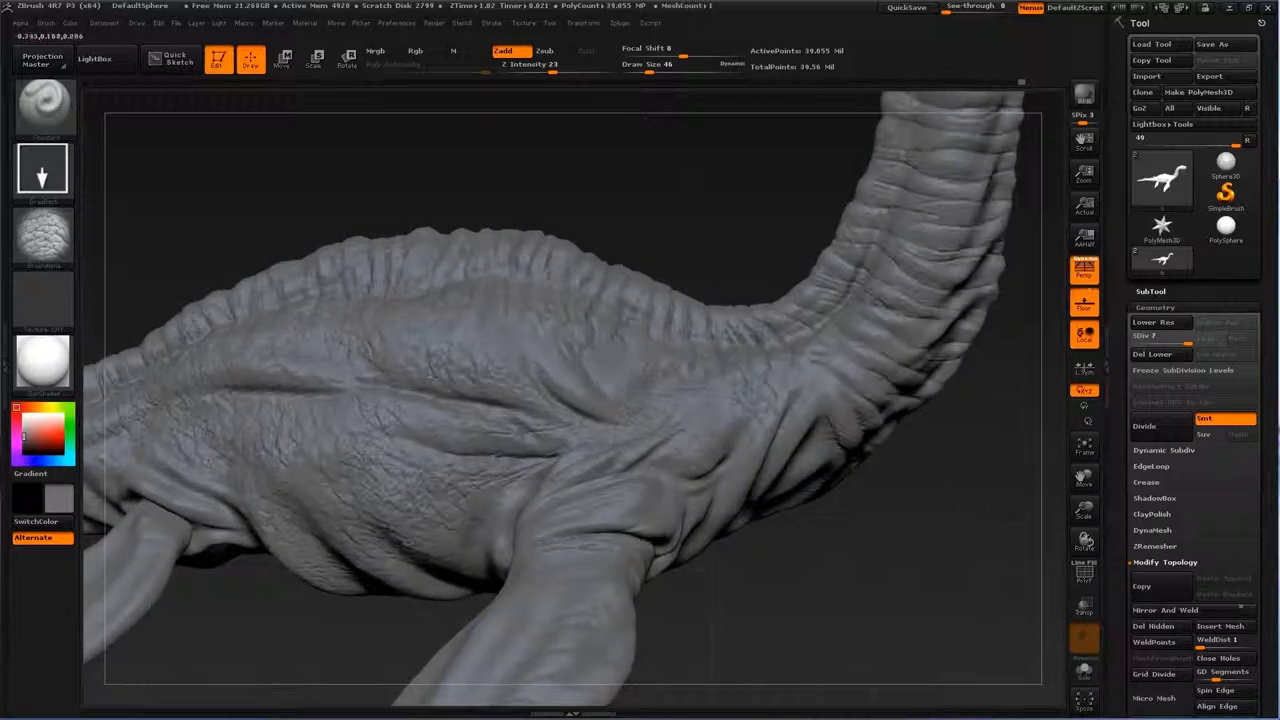
left_click_drag(590, 366, 675, 435)
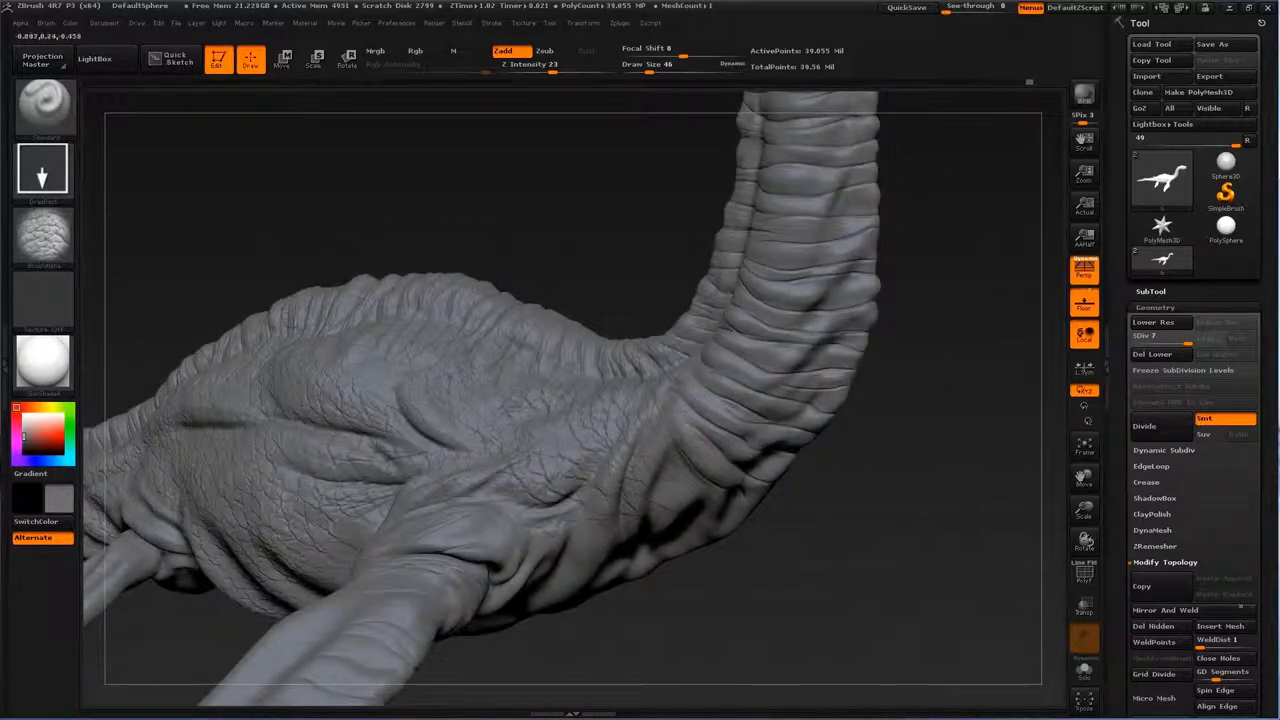
mouse_move(510, 437)
left_mouse_down()
mouse_move(629, 109)
mouse_move(605, 443)
left_mouse_up()
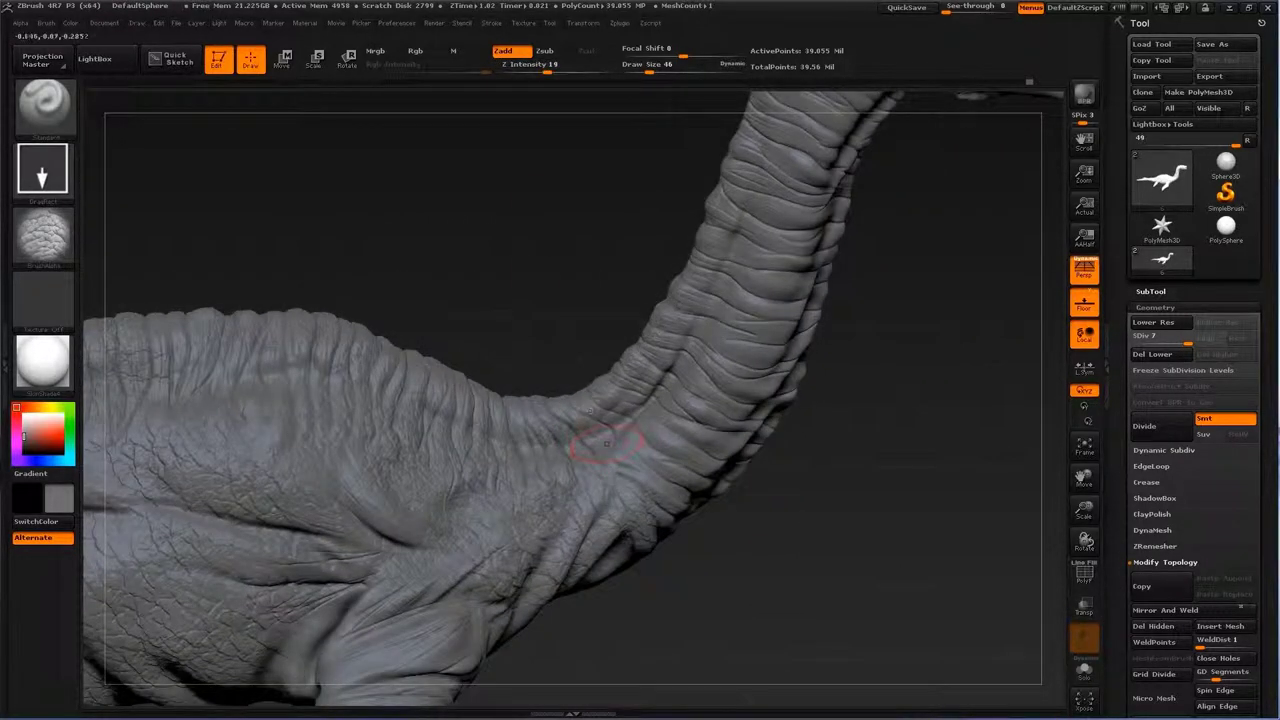
left_click_drag(547, 64, 555, 64)
Step: Orbit around the neck and head to review the texture from several angles
left_click_drag(697, 108, 686, 450)
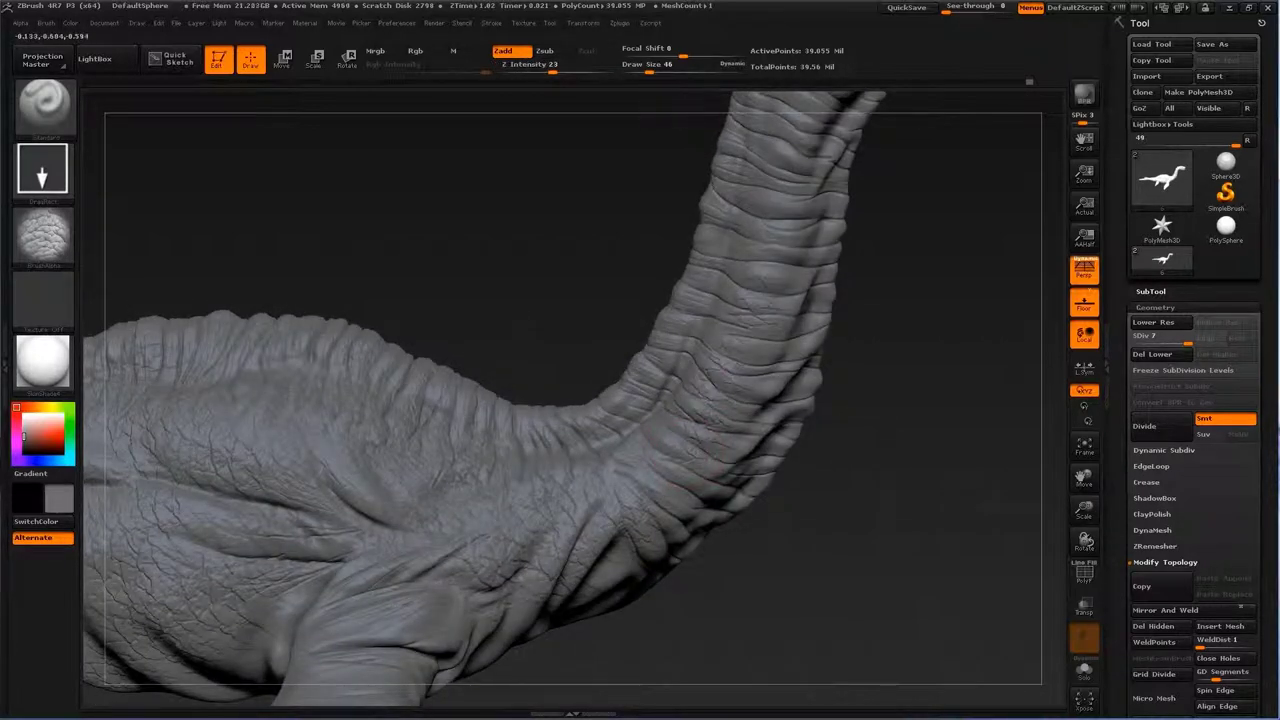
mouse_move(700, 92)
left_mouse_down()
mouse_move(666, 432)
mouse_move(655, 393)
left_mouse_up()
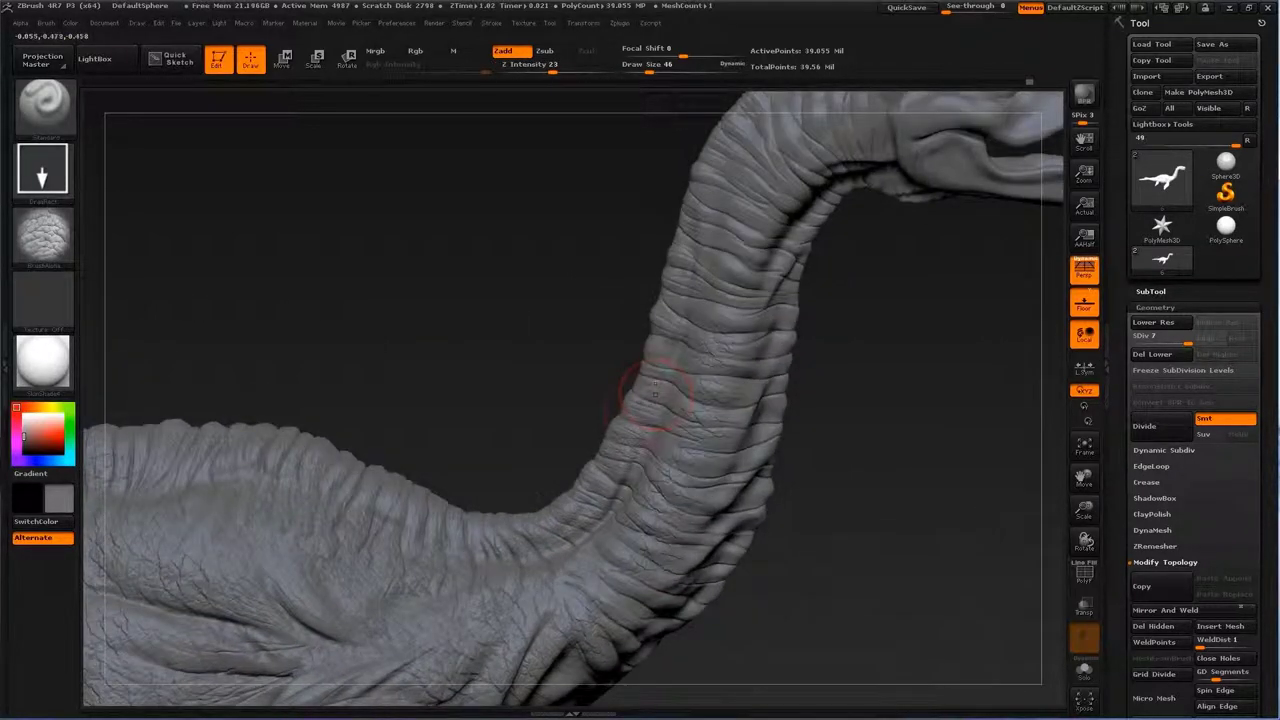
left_click_drag(727, 282, 672, 322)
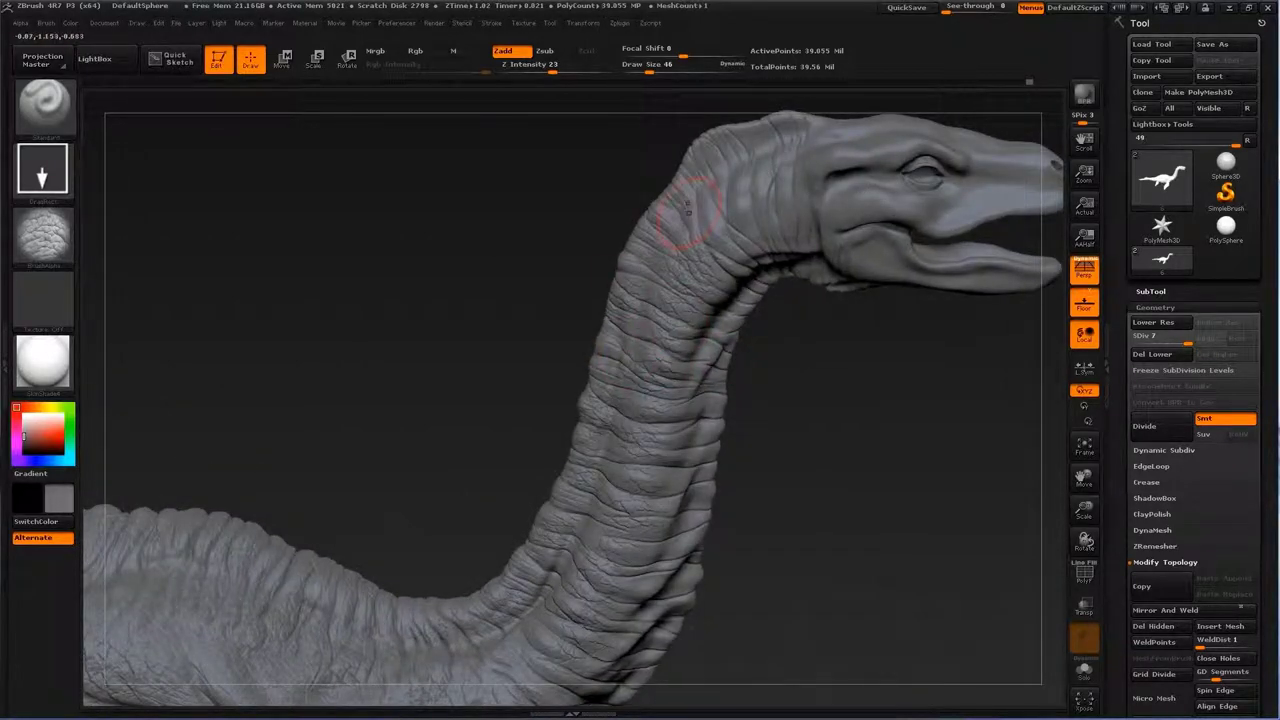
mouse_move(688, 210)
left_mouse_down()
mouse_move(710, 320)
mouse_move(667, 382)
mouse_move(670, 316)
left_mouse_up()
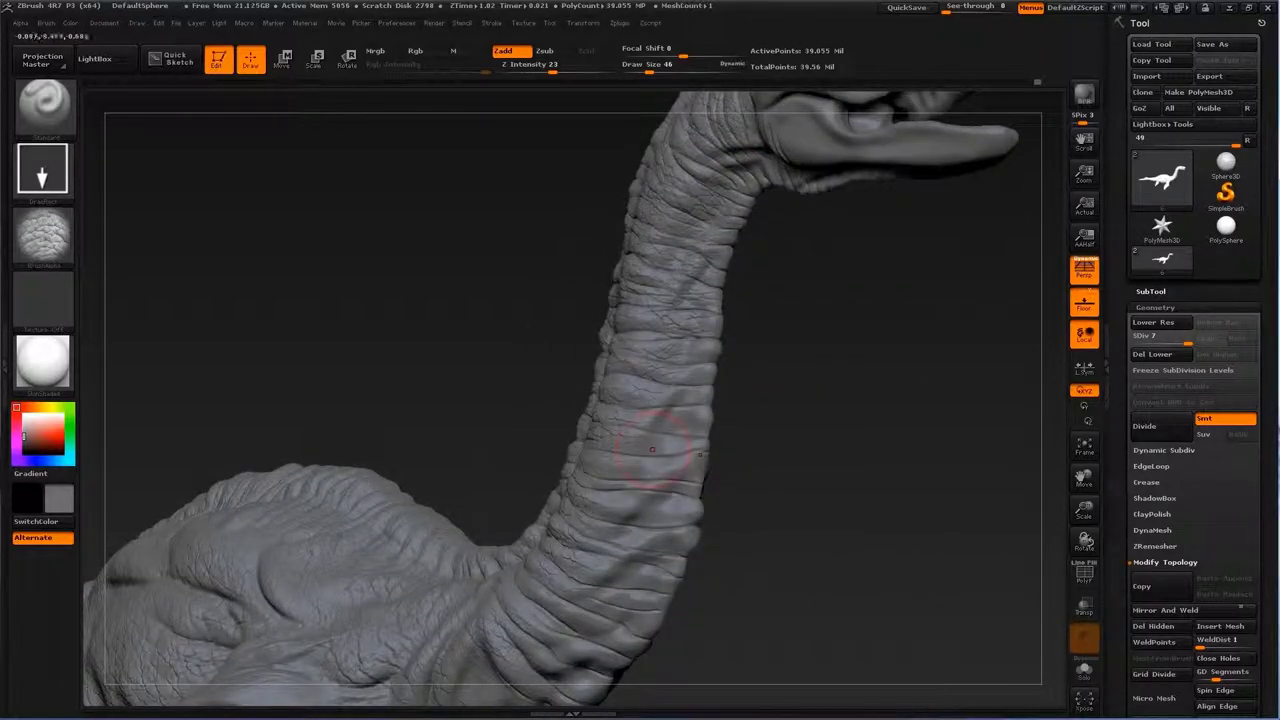
left_click_drag(670, 360, 690, 375)
mouse_move(725, 305)
left_mouse_down()
mouse_move(785, 282)
mouse_move(700, 410)
left_mouse_up()
mouse_move(722, 305)
left_mouse_down()
mouse_move(743, 508)
mouse_move(667, 408)
left_mouse_up()
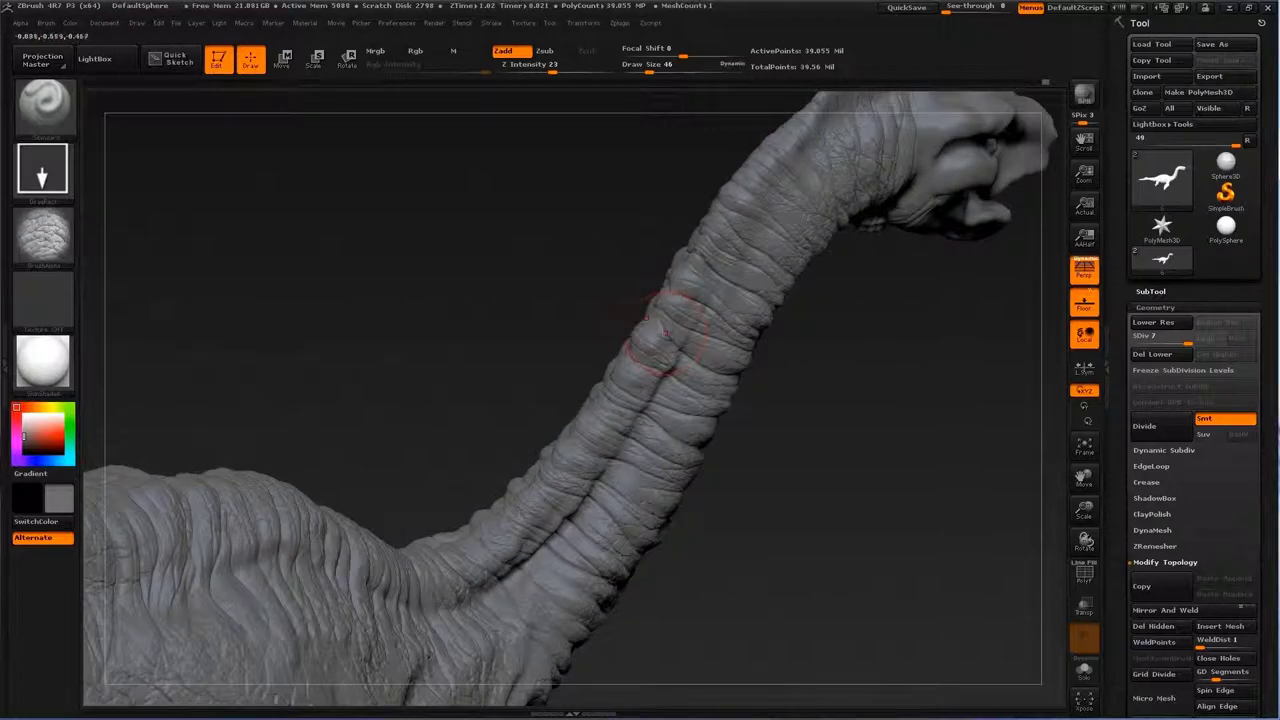
left_click_drag(694, 324, 649, 459)
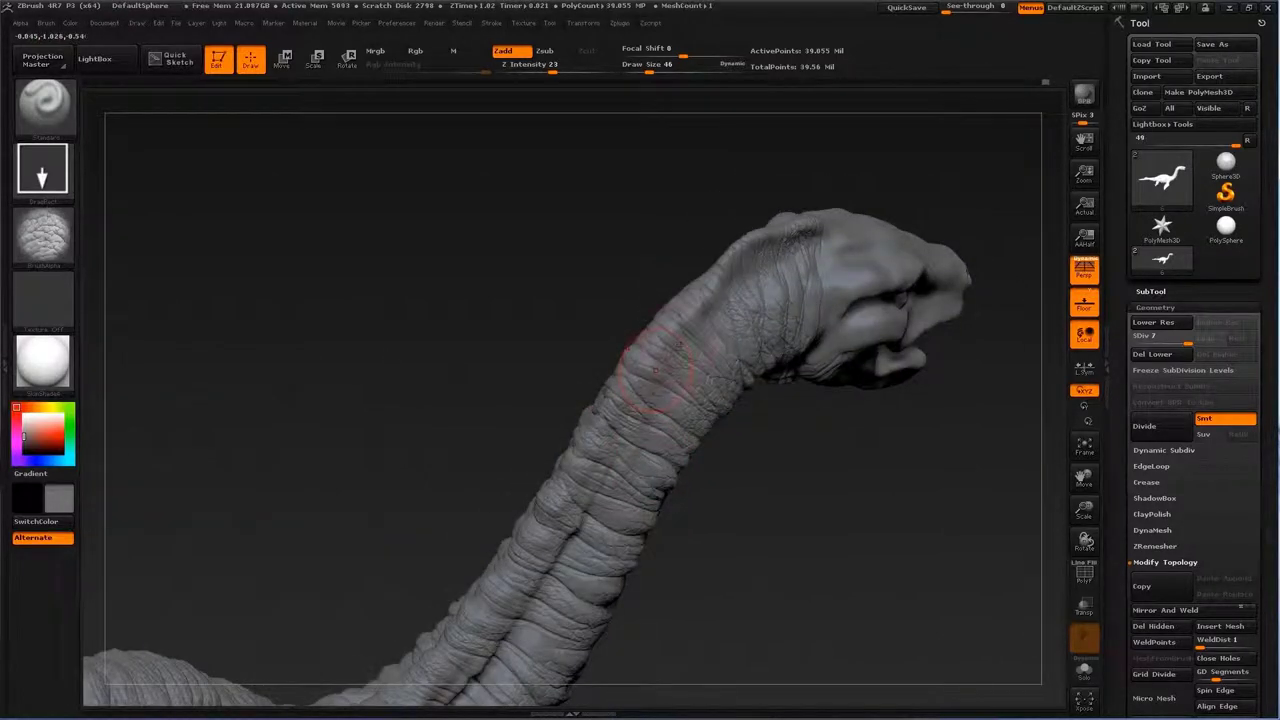
left_click_drag(692, 321, 672, 401)
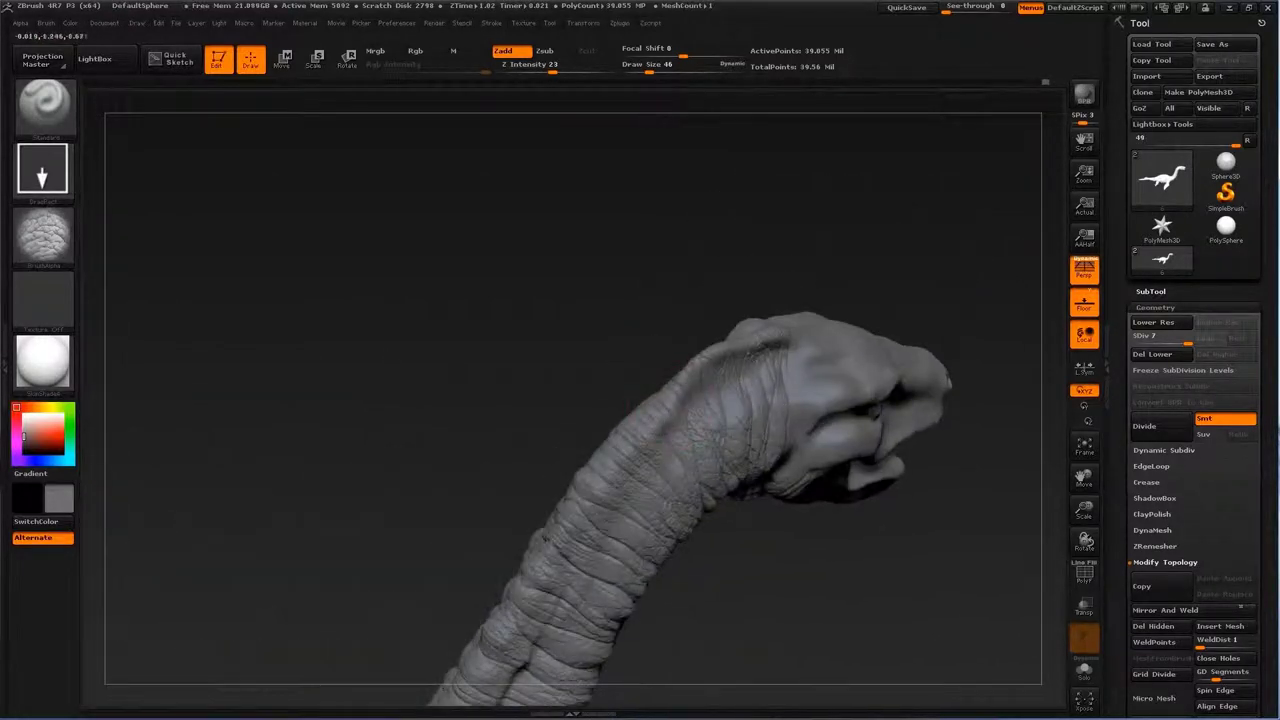
Step: Stamp cracked skin texture onto the front flipper
mouse_move(649, 456)
left_mouse_down()
mouse_move(687, 306)
mouse_move(692, 489)
mouse_move(825, 635)
mouse_move(908, 549)
mouse_move(880, 450)
mouse_move(705, 470)
left_mouse_up()
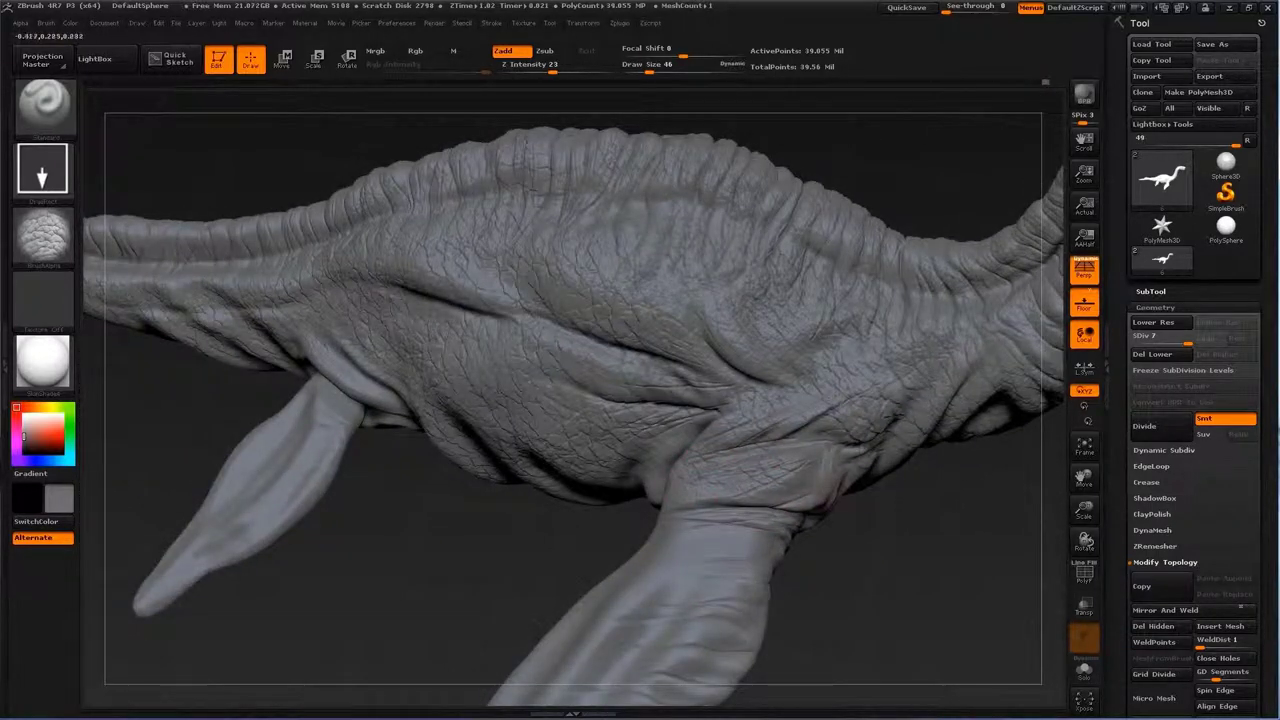
mouse_move(835, 490)
left_mouse_down()
mouse_move(815, 468)
mouse_move(685, 495)
mouse_move(645, 540)
mouse_move(604, 445)
left_mouse_up()
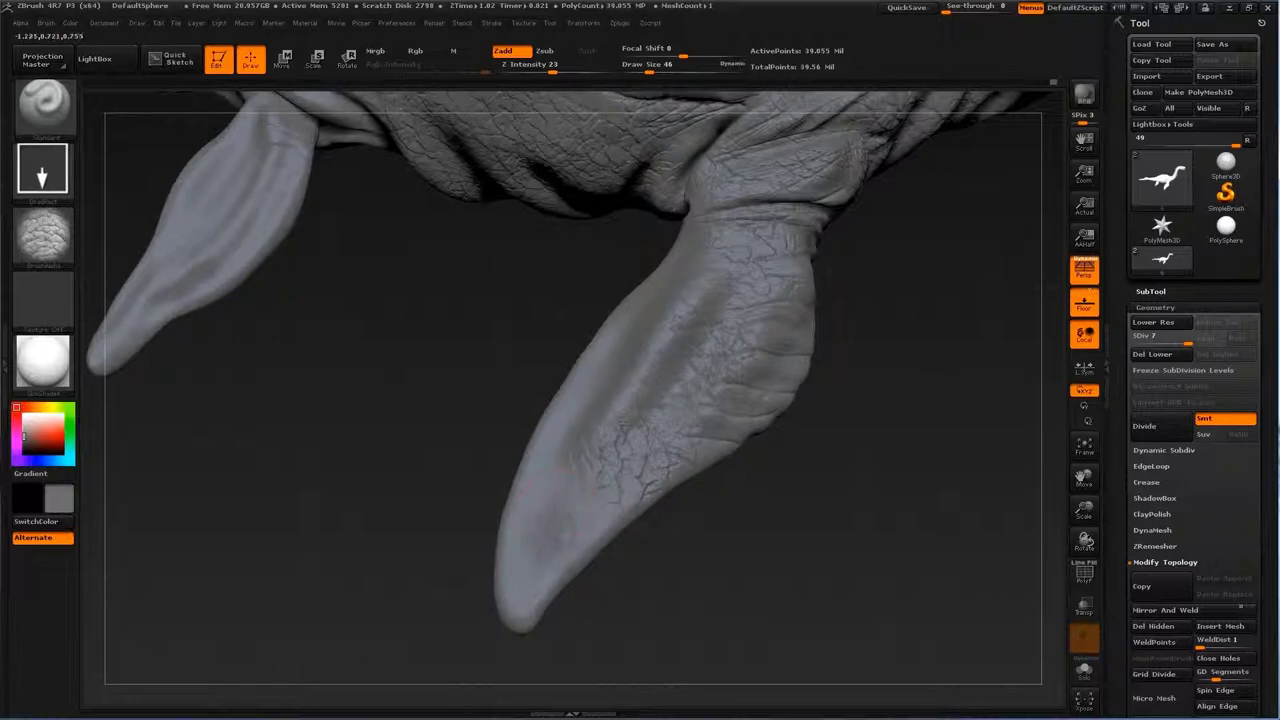
left_click_drag(545, 535, 603, 465)
mouse_move(615, 388)
left_mouse_down()
mouse_move(745, 265)
mouse_move(605, 375)
mouse_move(662, 537)
mouse_move(670, 465)
mouse_move(589, 556)
mouse_move(747, 556)
mouse_move(779, 542)
left_mouse_up()
Step: Reselect the skin-alpha brush at Z Intensity 16 and crack the flipper tip and belly
key("b")
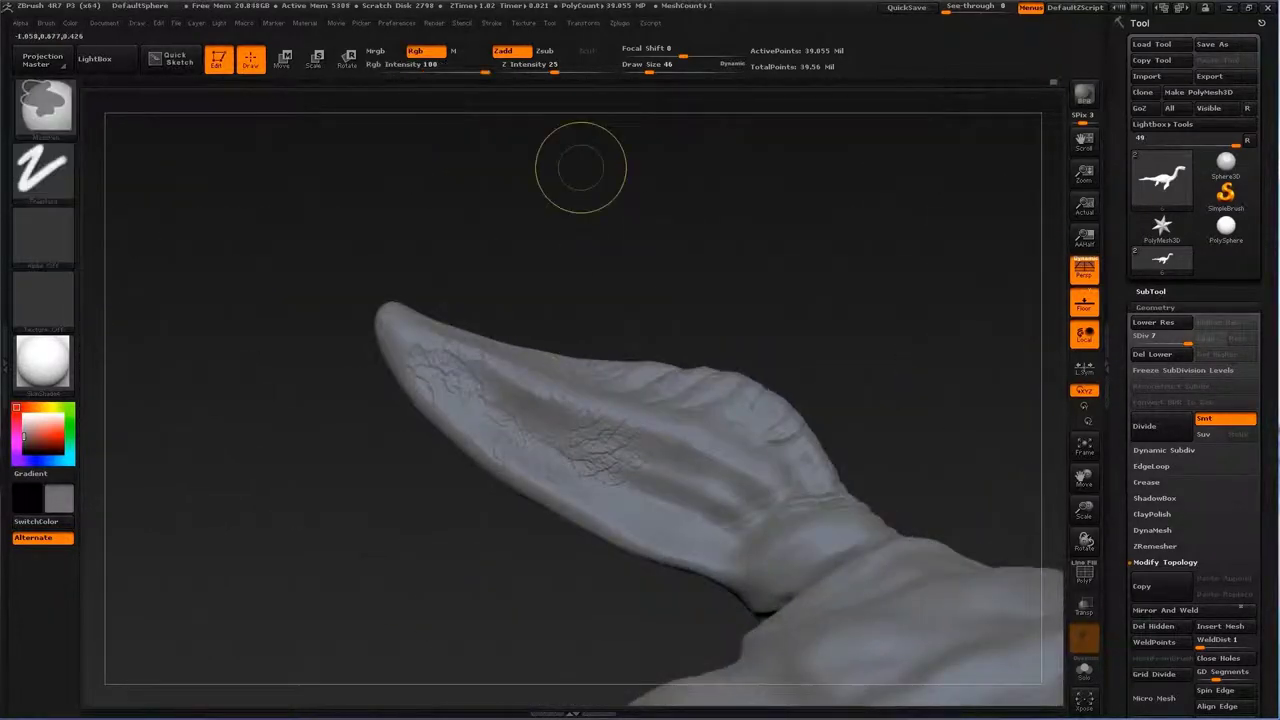
key("b")
key("s")
key("k")
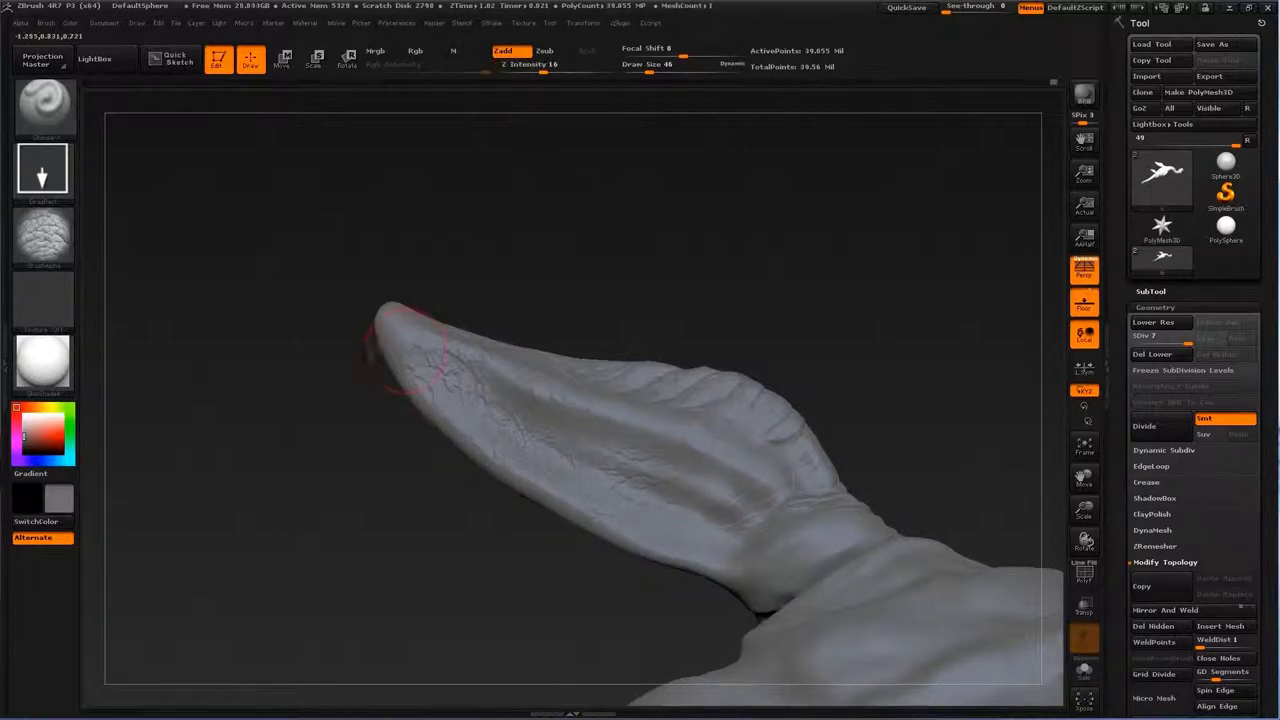
left_click_drag(365, 340, 255, 250)
left_click_drag(570, 460, 530, 456)
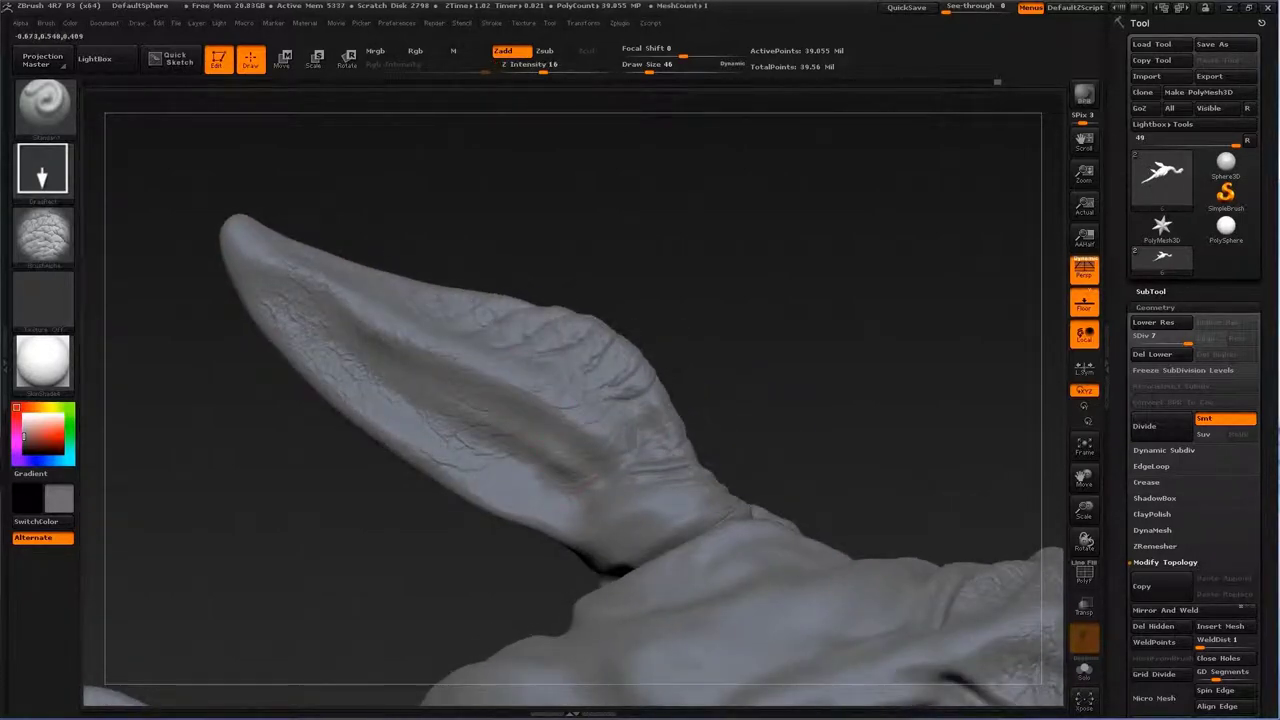
left_click_drag(900, 250, 700, 220)
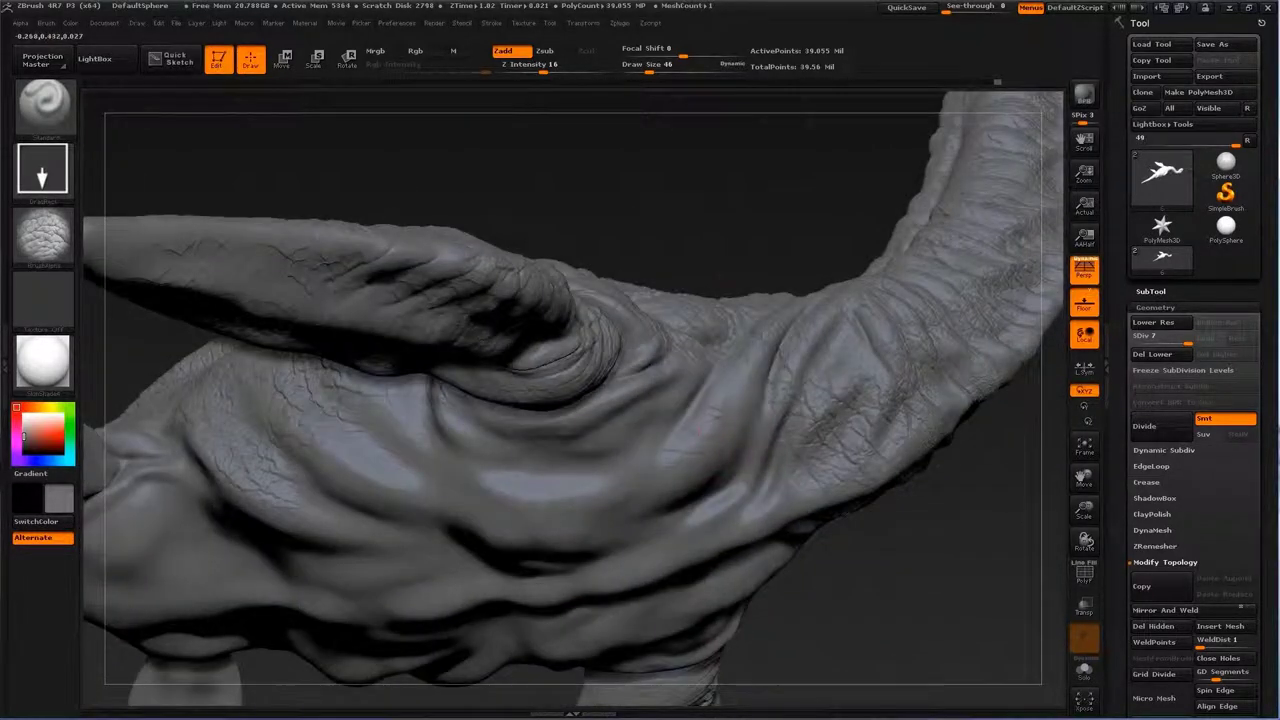
left_click_drag(720, 410, 609, 466)
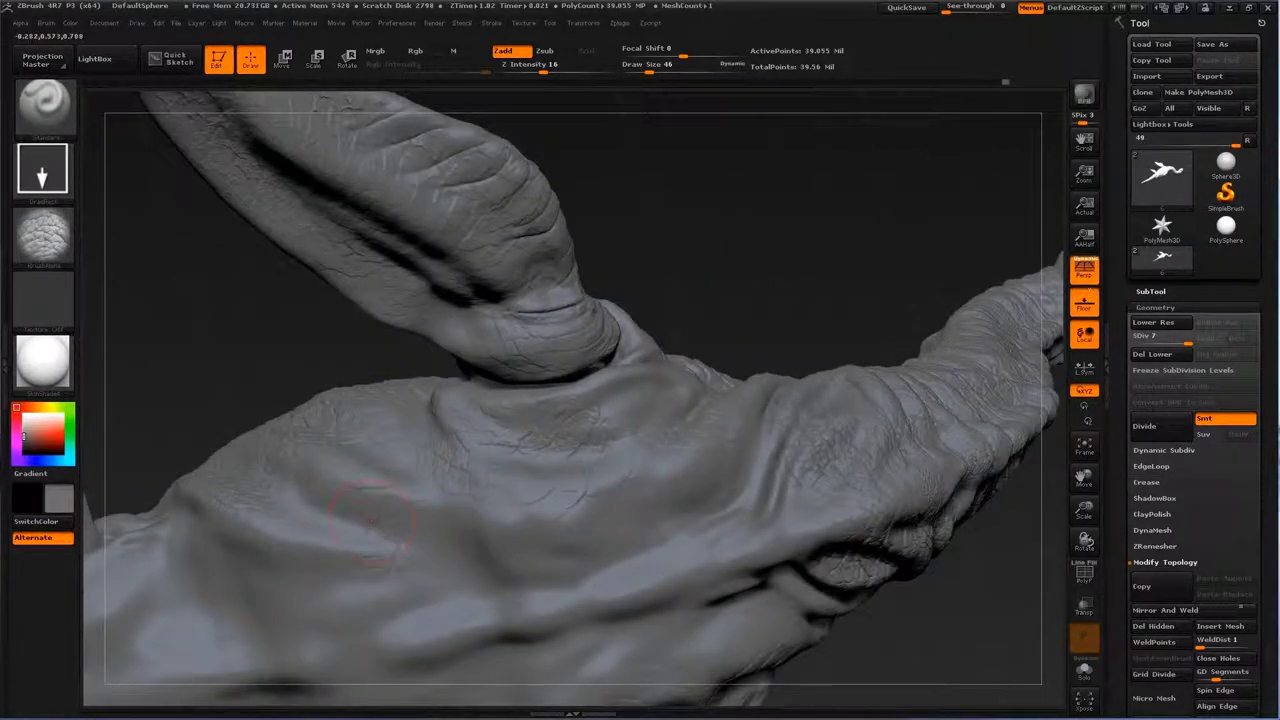
left_click_drag(717, 485, 680, 430)
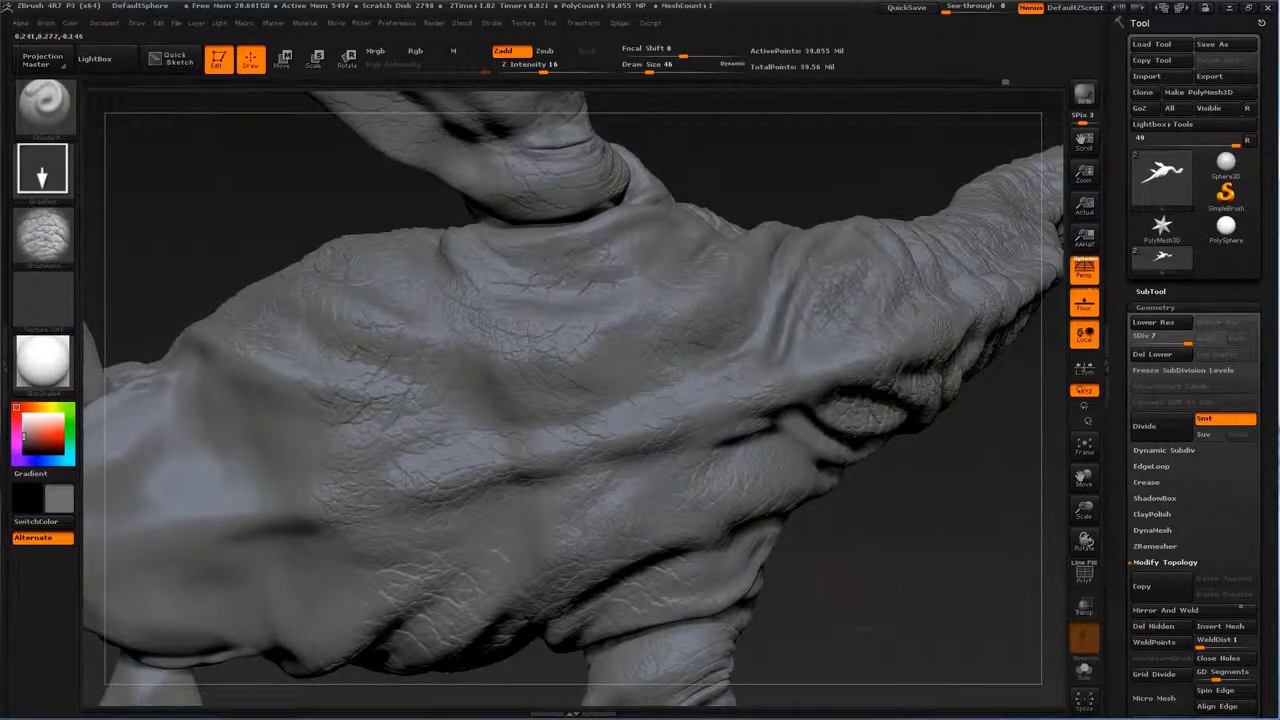
mouse_move(1000, 620)
left_mouse_down()
mouse_move(900, 560)
mouse_move(820, 600)
left_mouse_up()
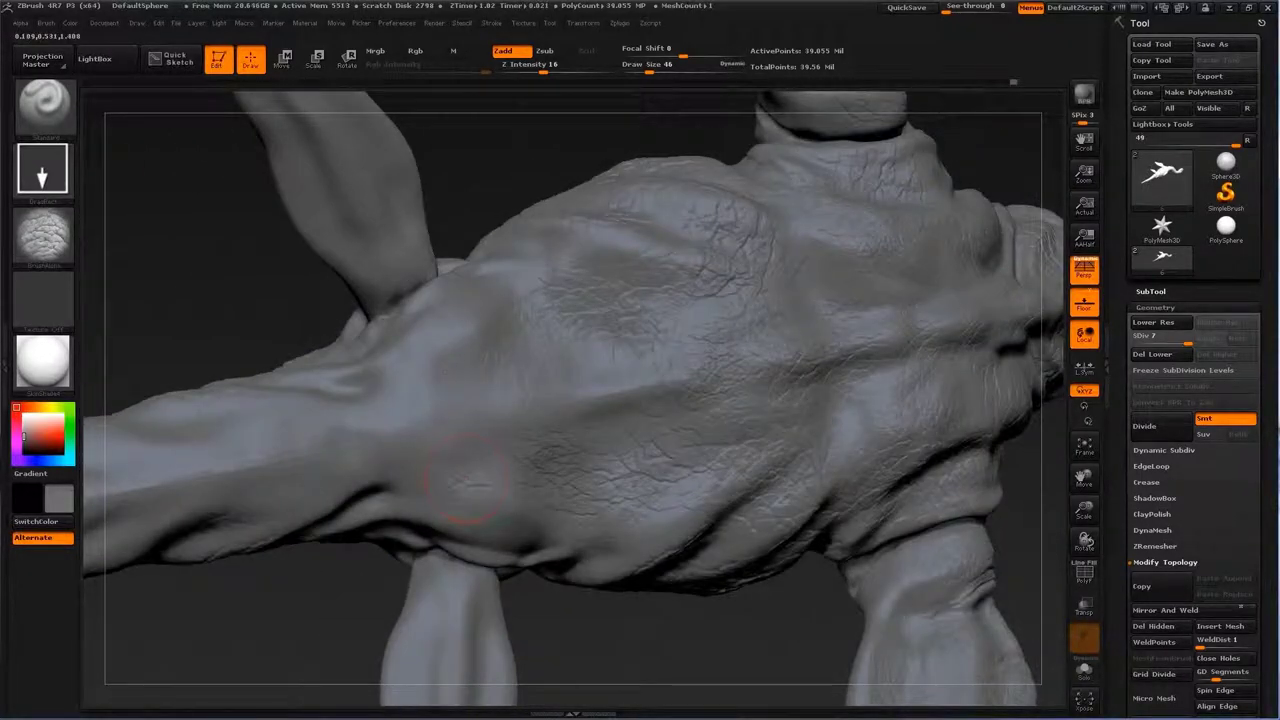
mouse_move(458, 372)
left_mouse_down()
mouse_move(417, 357)
mouse_move(563, 380)
mouse_move(600, 330)
mouse_move(680, 300)
left_mouse_up()
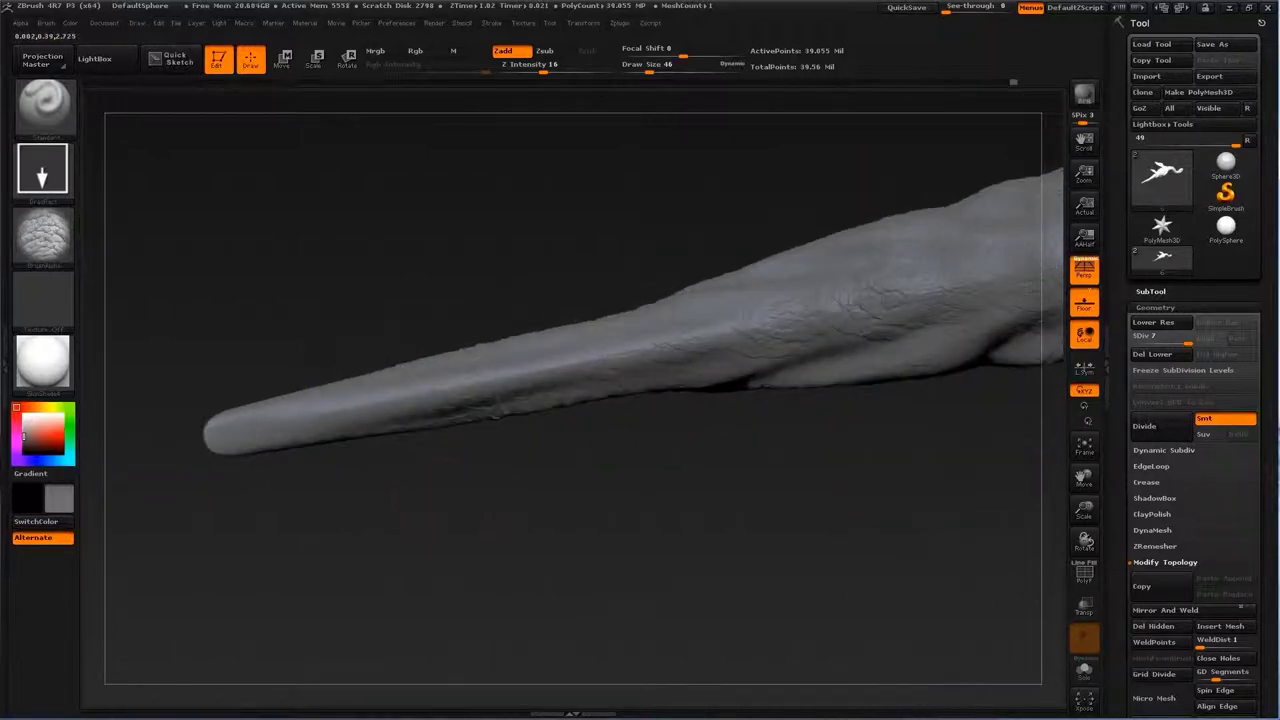
Step: Inspect both flippers from below with Z Intensity raised to 21, then zoom to the head
left_click_drag(600, 550, 660, 535)
key("f")
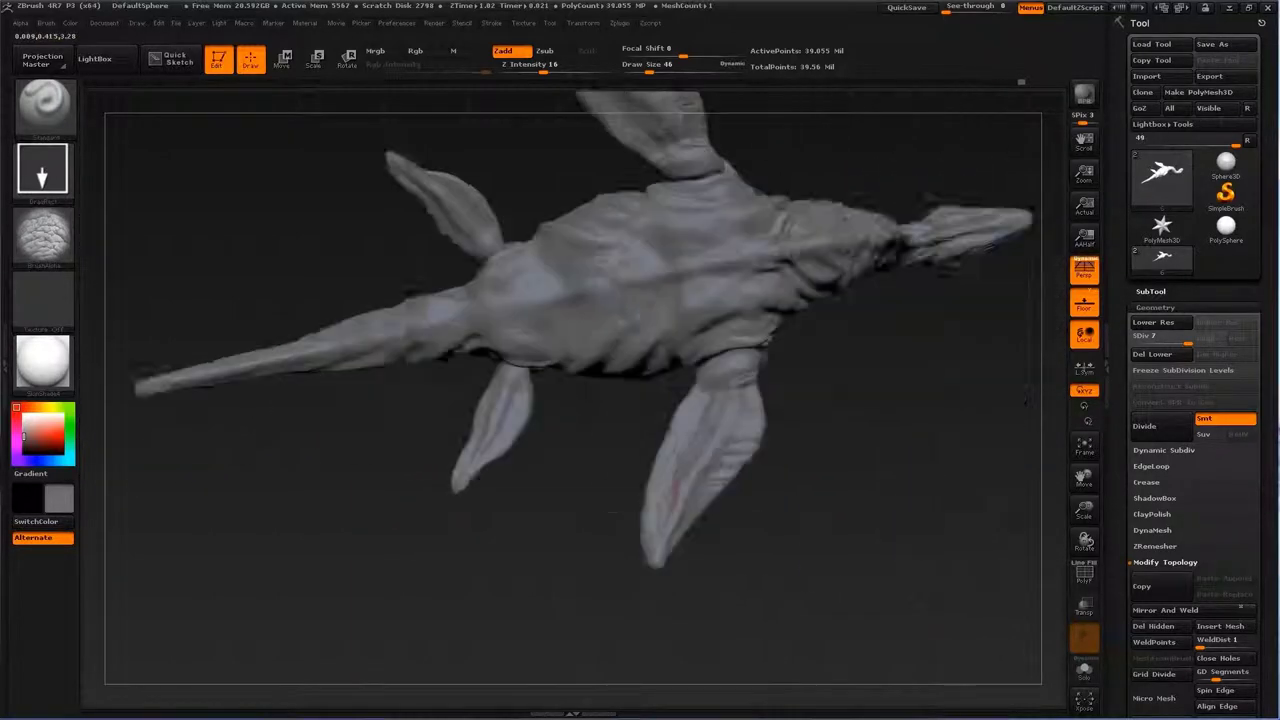
left_click_drag(413, 400, 573, 325, "alt")
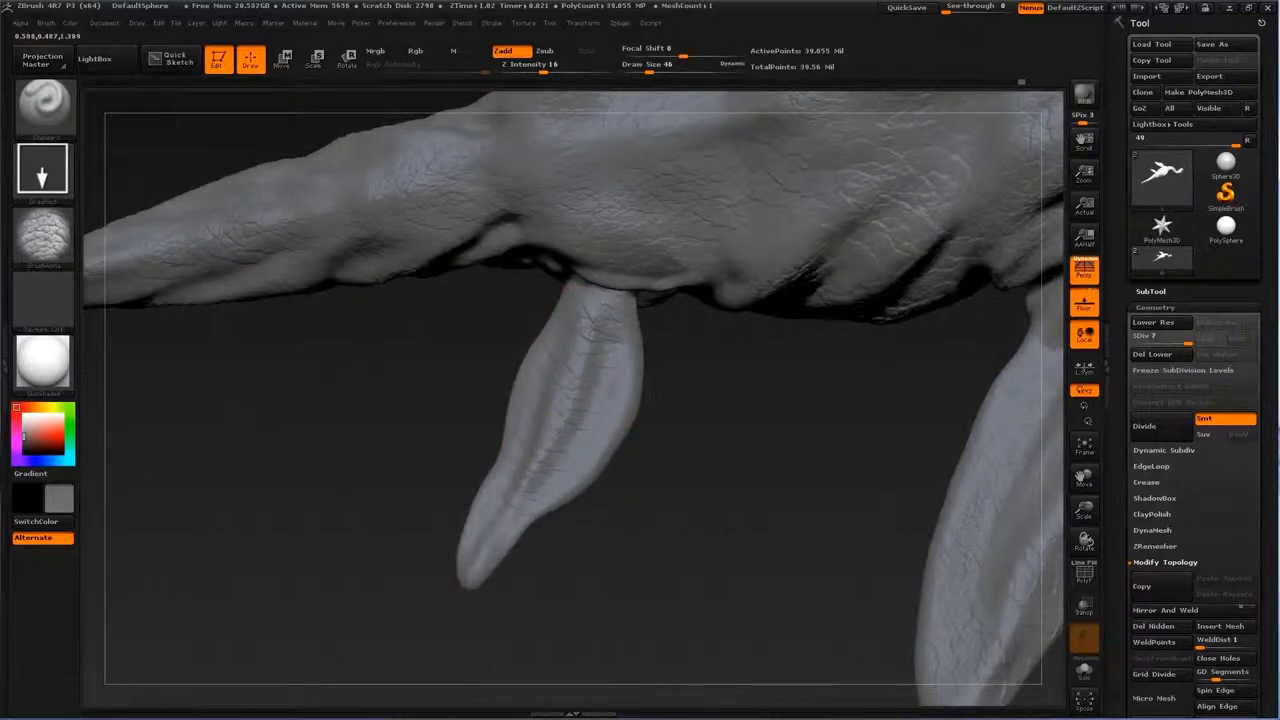
mouse_move(800, 430)
left_mouse_down()
mouse_move(707, 420)
mouse_move(540, 125)
left_mouse_up()
left_click_drag(543, 64, 550, 64)
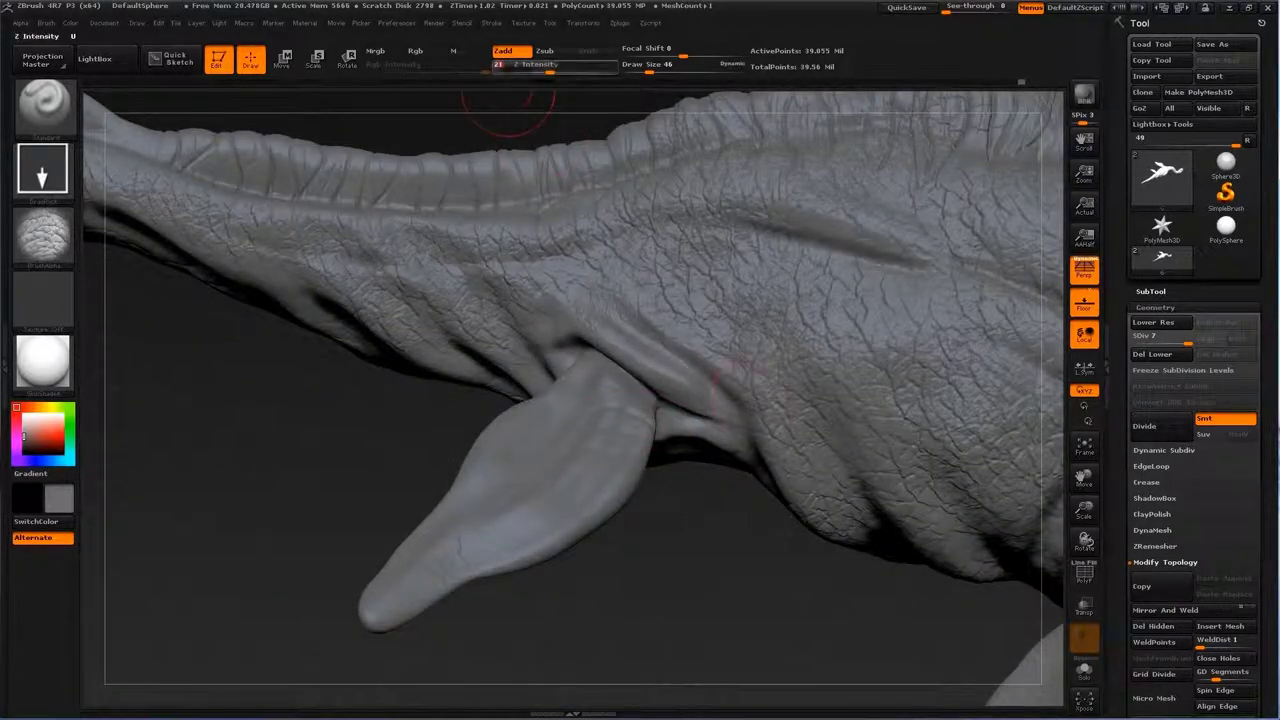
mouse_move(720, 456)
left_mouse_down()
mouse_move(695, 300)
mouse_move(734, 249)
left_mouse_up()
left_click_drag(944, 385, 900, 300)
mouse_move(600, 420)
left_mouse_down()
mouse_move(429, 343)
mouse_move(625, 390)
mouse_move(580, 470)
left_mouse_up()
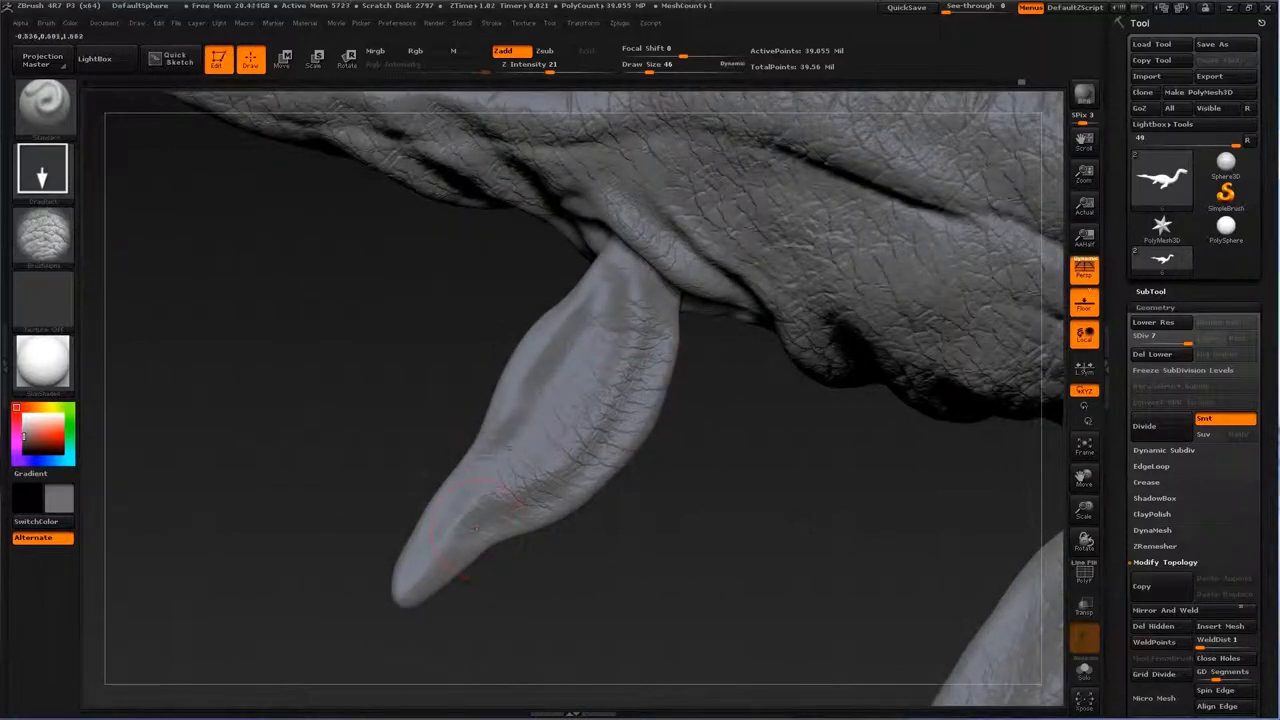
mouse_move(760, 430)
left_mouse_down()
mouse_move(645, 315)
mouse_move(362, 366)
mouse_move(404, 338)
left_mouse_up()
mouse_move(570, 355)
left_mouse_down()
mouse_move(583, 358)
mouse_move(450, 420)
mouse_move(300, 553)
mouse_move(380, 500)
left_mouse_up()
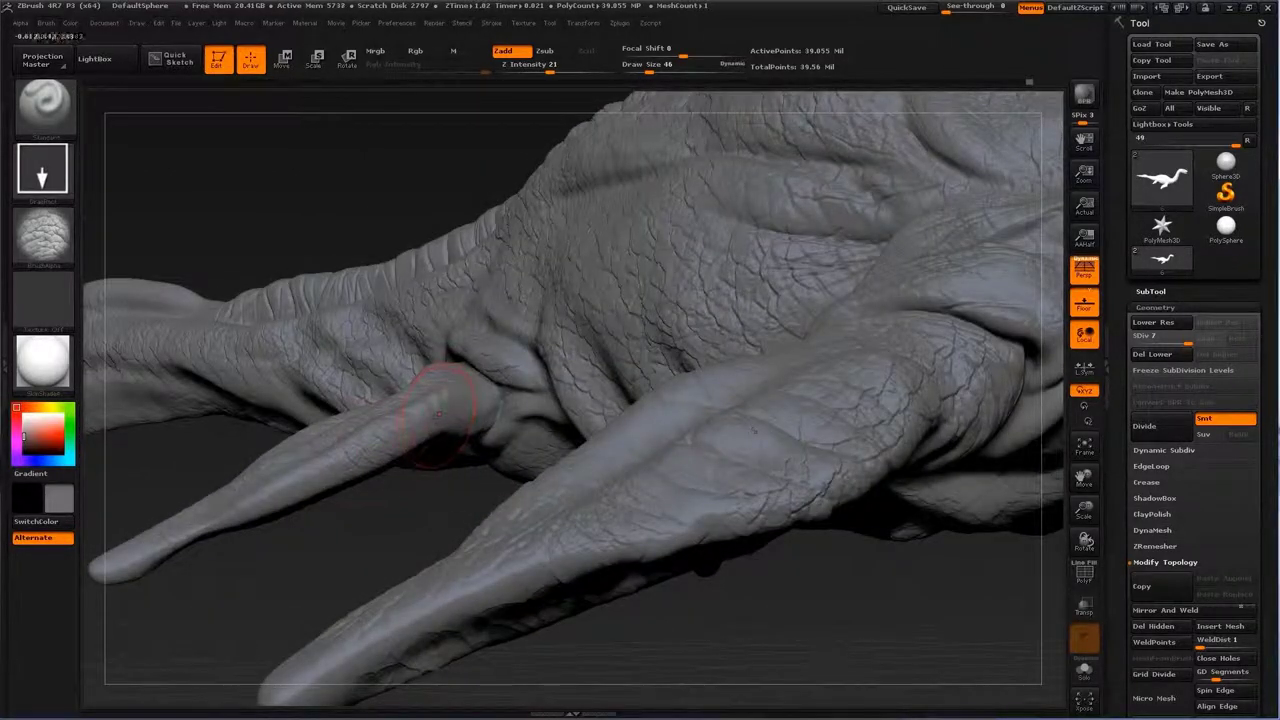
mouse_move(449, 410)
left_mouse_down()
mouse_move(600, 350)
mouse_move(450, 420)
mouse_move(700, 430)
left_mouse_up()
mouse_move(603, 283)
left_mouse_down()
mouse_move(380, 376)
mouse_move(200, 530)
mouse_move(550, 400)
mouse_move(573, 450)
left_mouse_up()
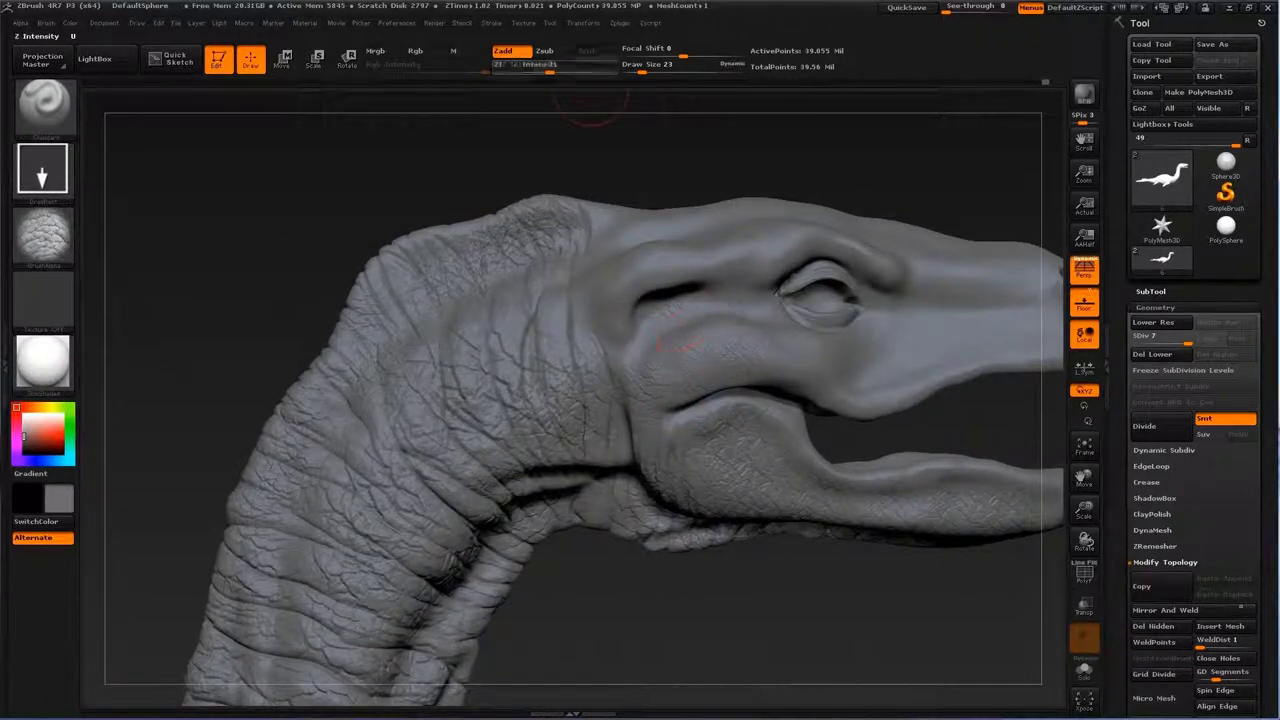
Step: Orbit the head to inspect the snout, open mouth and nostril from several angles
left_click_drag(590, 104, 540, 390)
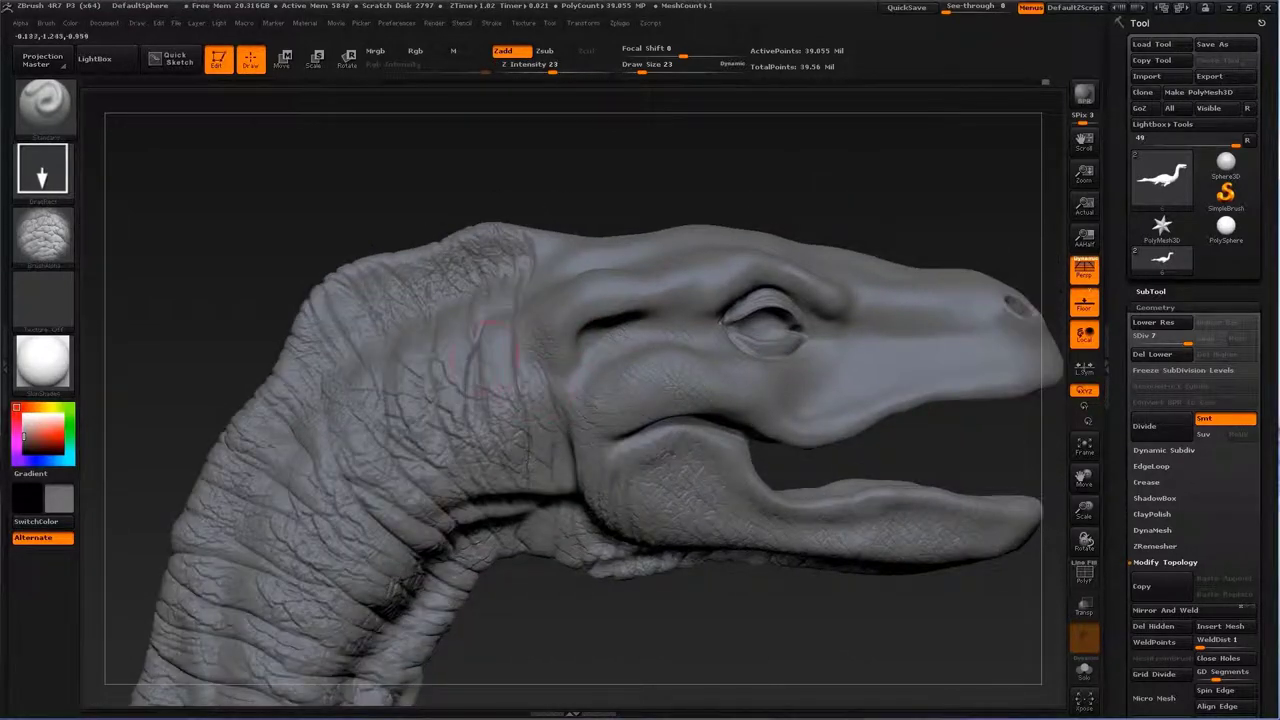
left_click_drag(594, 335, 540, 375, "alt")
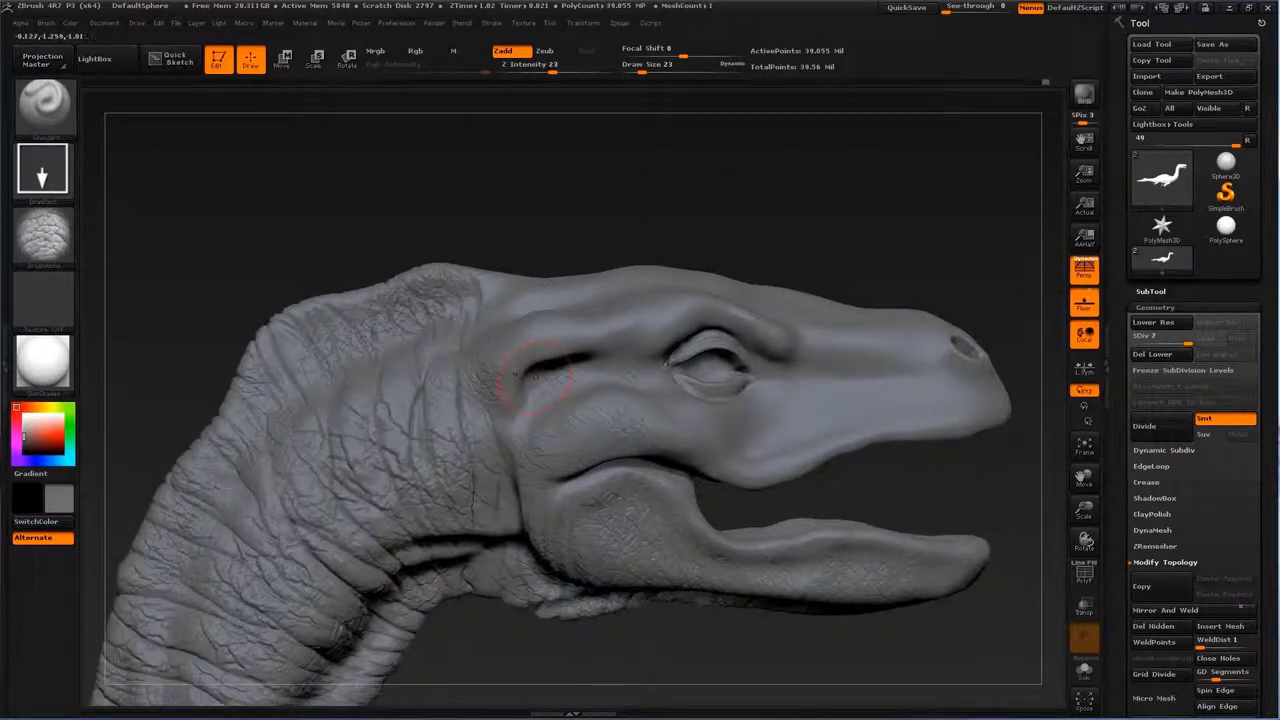
mouse_move(657, 325)
left_mouse_down()
mouse_move(508, 324)
mouse_move(550, 350)
left_mouse_up()
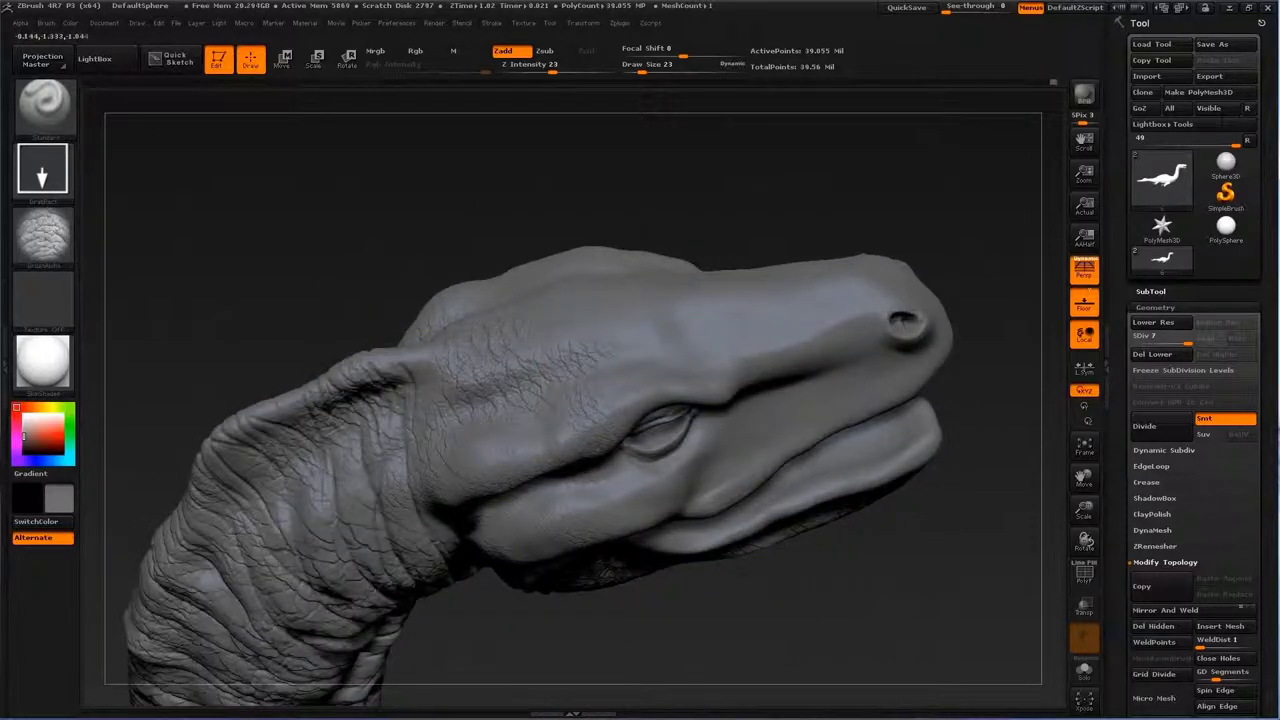
left_click_drag(540, 345, 442, 355)
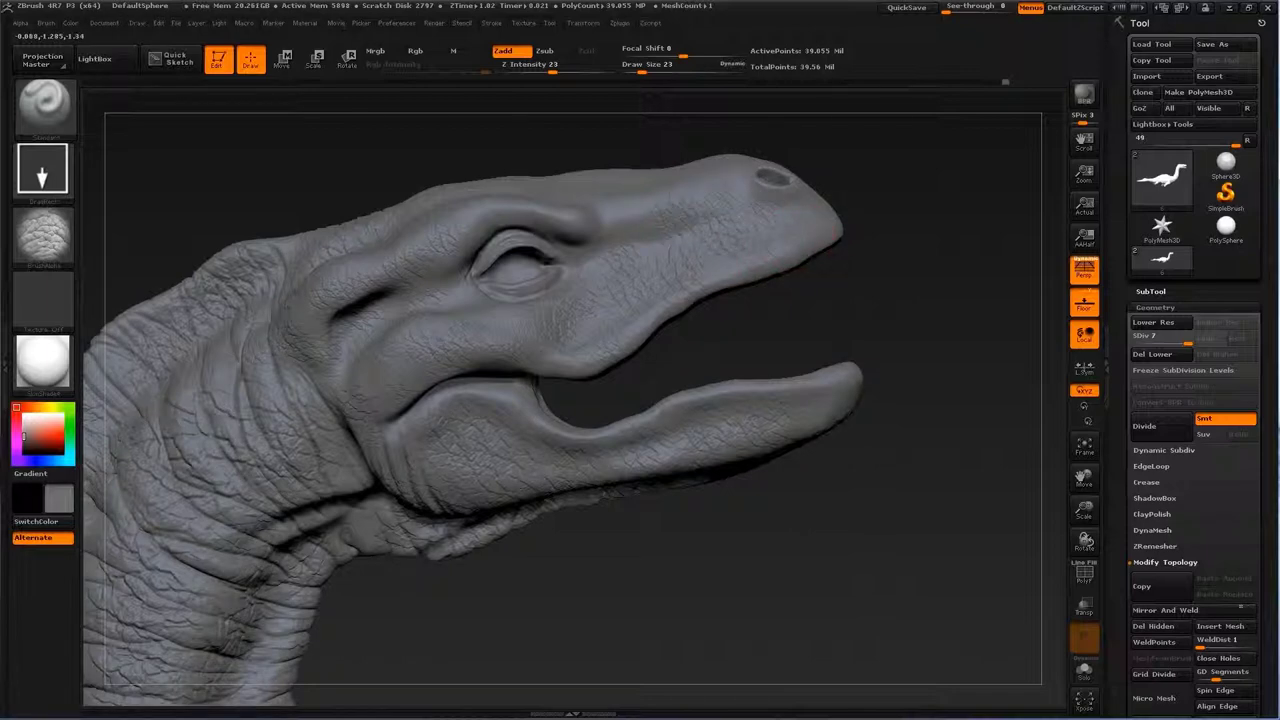
left_click_drag(895, 287, 505, 300)
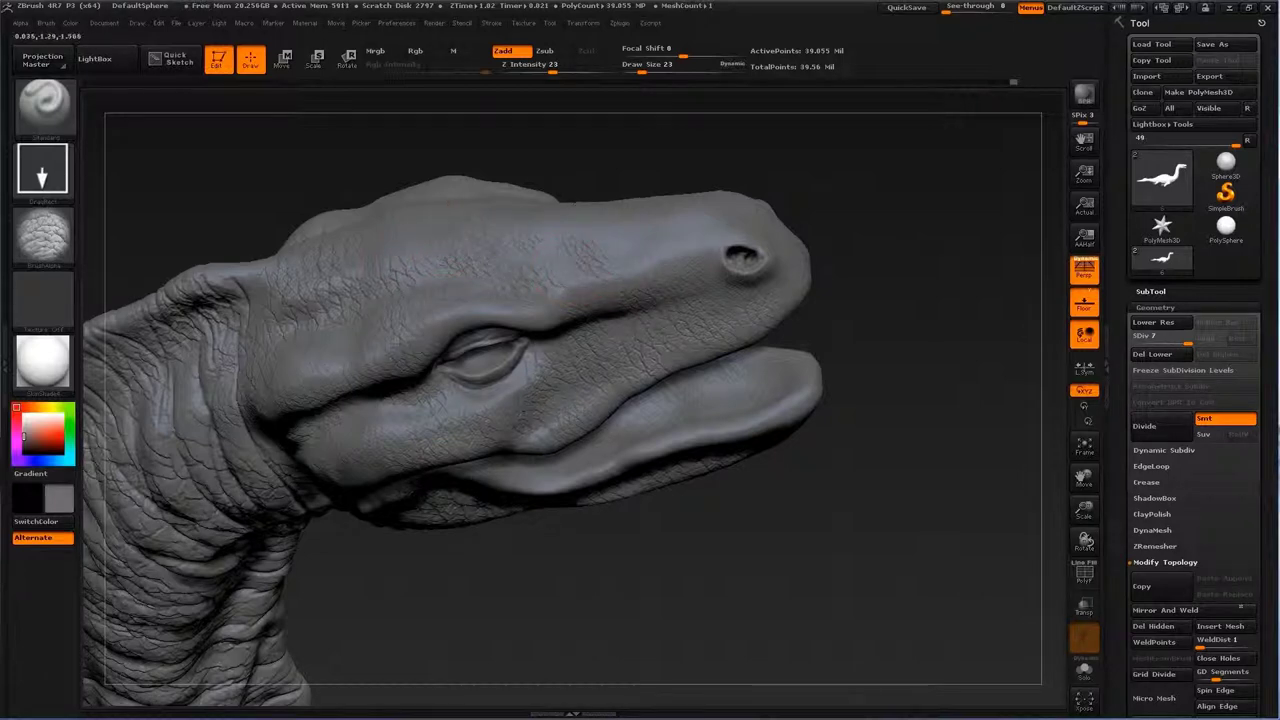
mouse_move(900, 300)
left_mouse_down()
mouse_move(880, 380)
mouse_move(545, 353)
left_mouse_up()
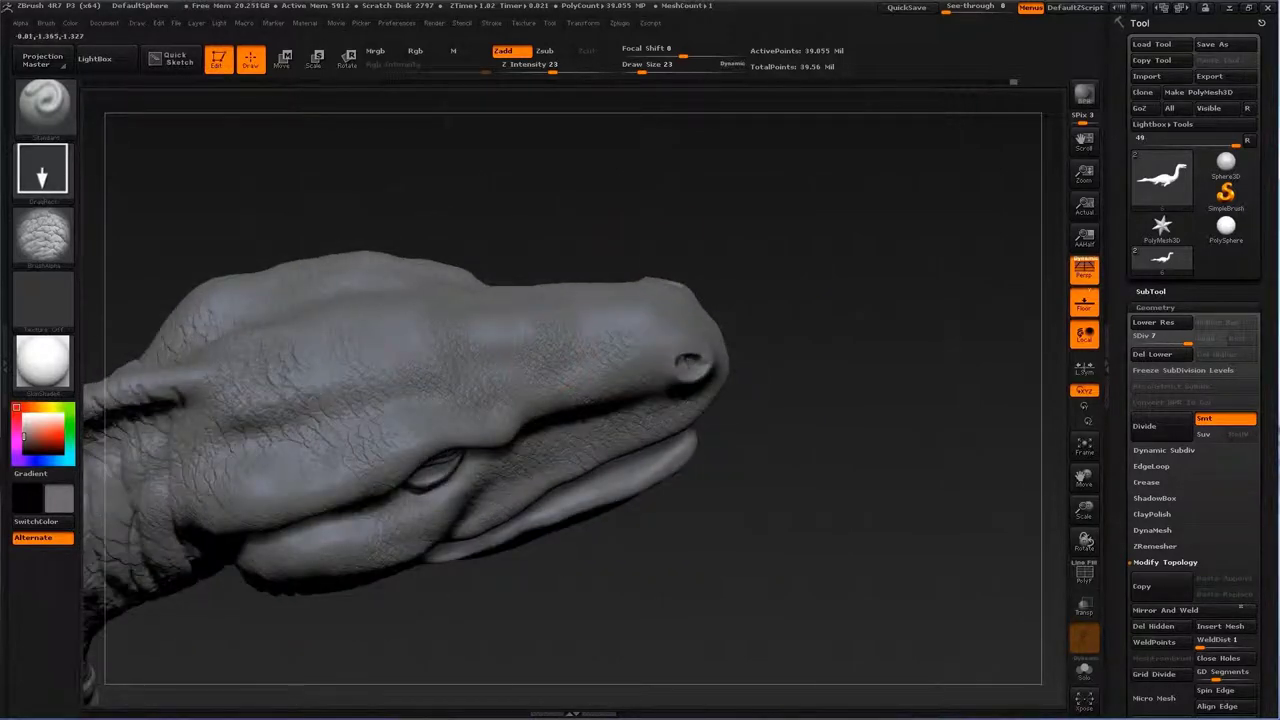
mouse_move(880, 300)
left_mouse_down()
mouse_move(850, 280)
mouse_move(820, 330)
mouse_move(800, 320)
left_mouse_up()
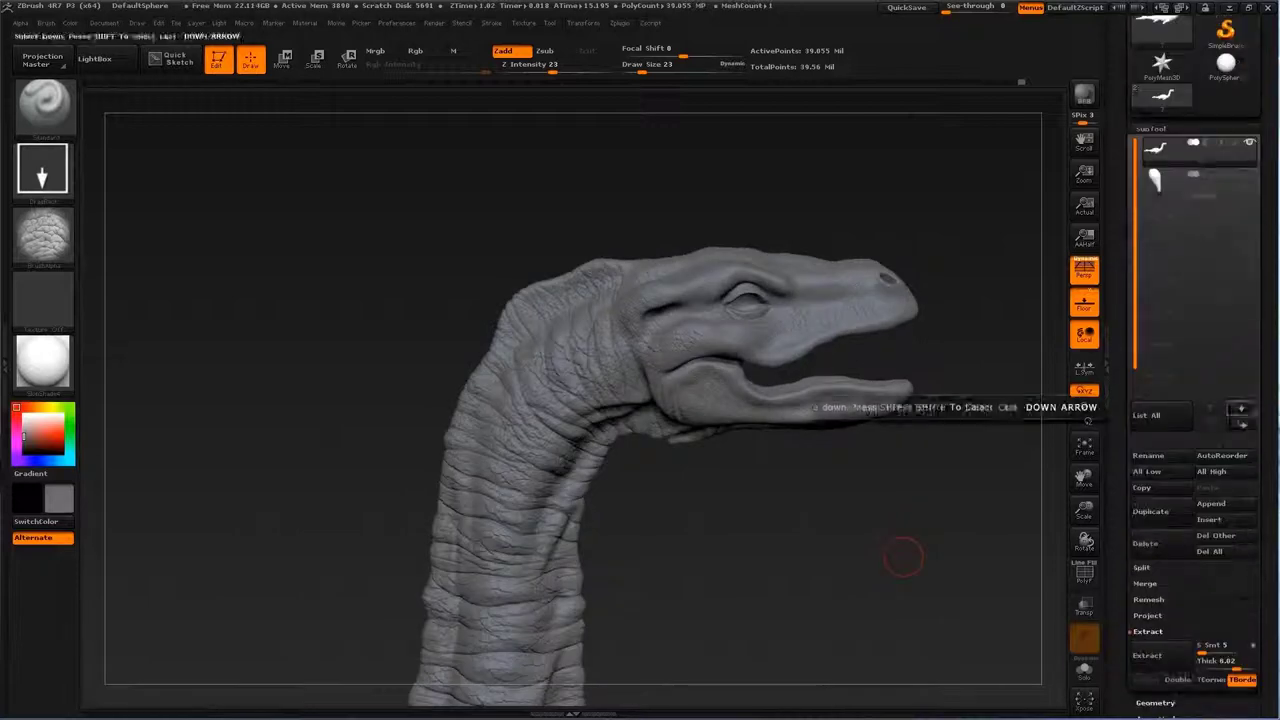
Step: Append a PolySphere as a new subtool
left_click(1211, 503)
left_click(826, 440)
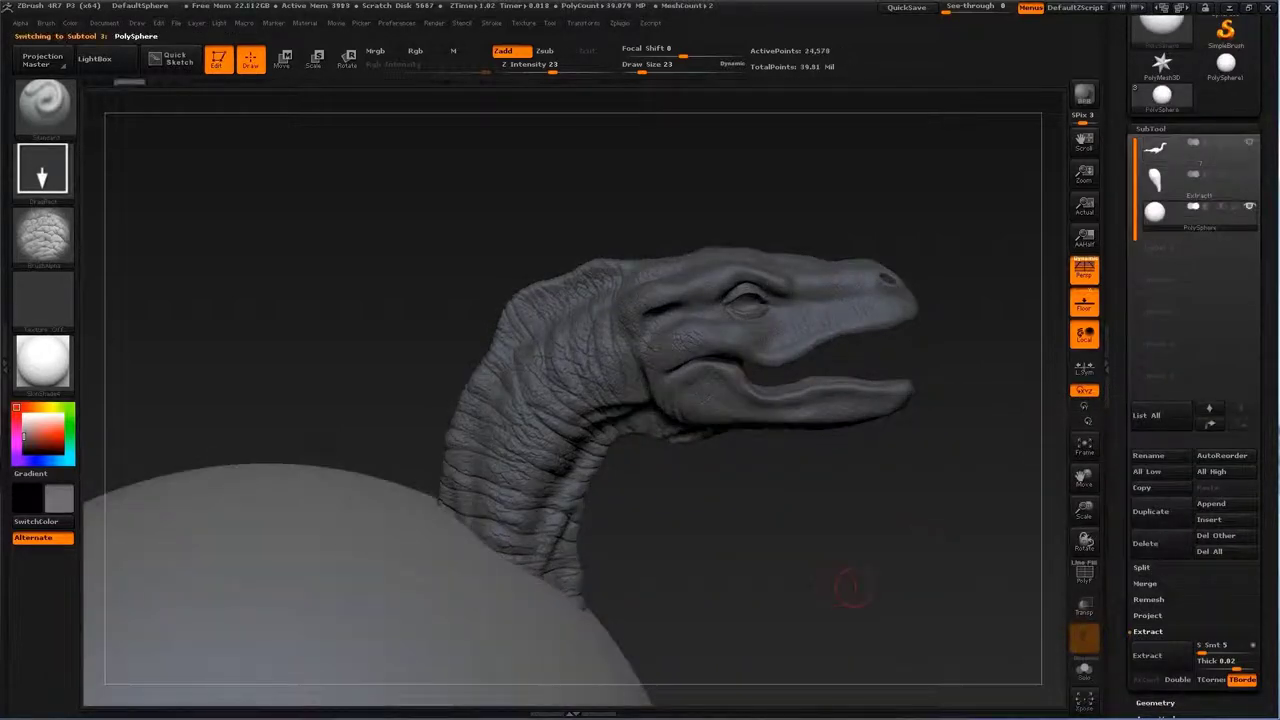
key("f")
Step: Scale the sphere down to eyeball size and move it into the eye socket
key("e")
left_click_drag(814, 591, 814, 591)
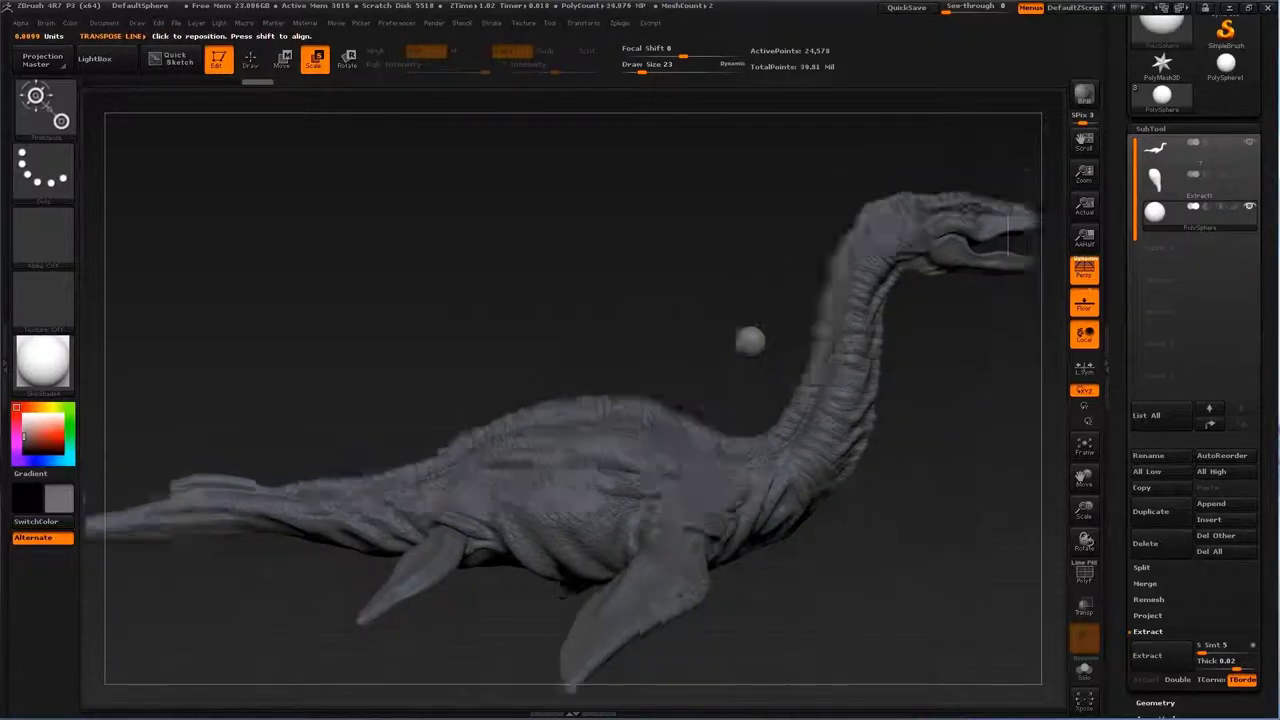
key("w")
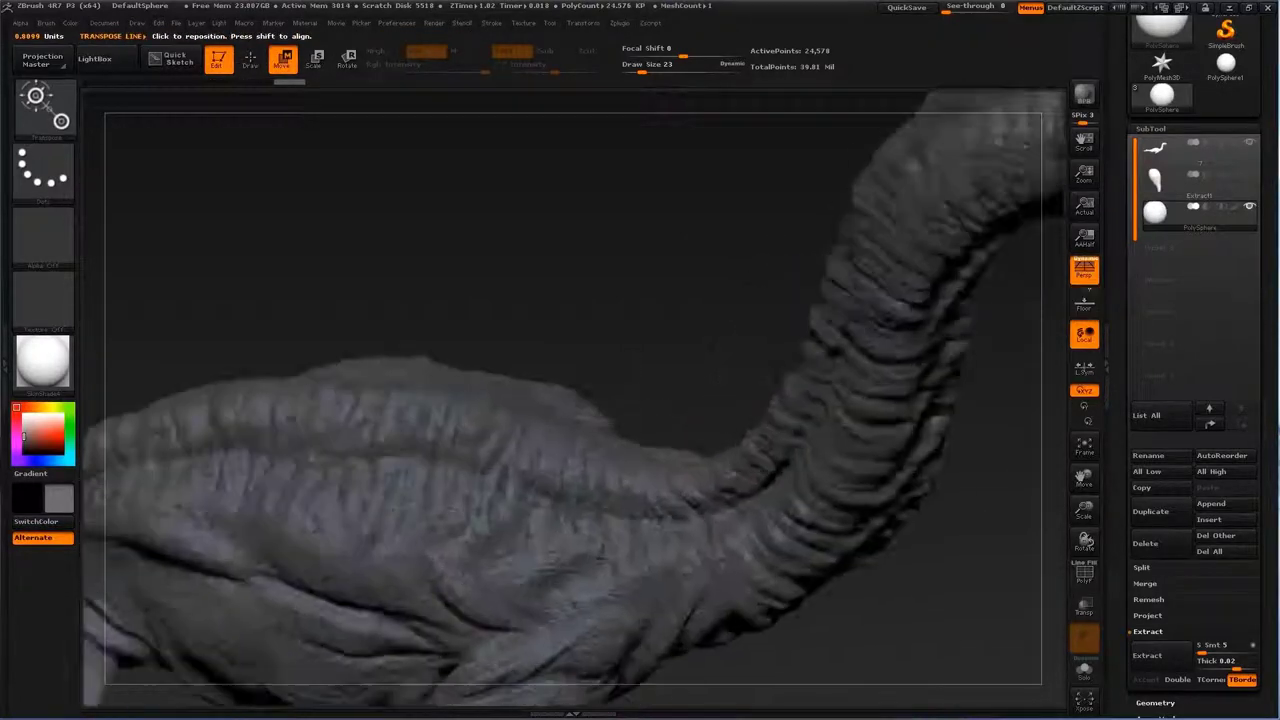
key("e")
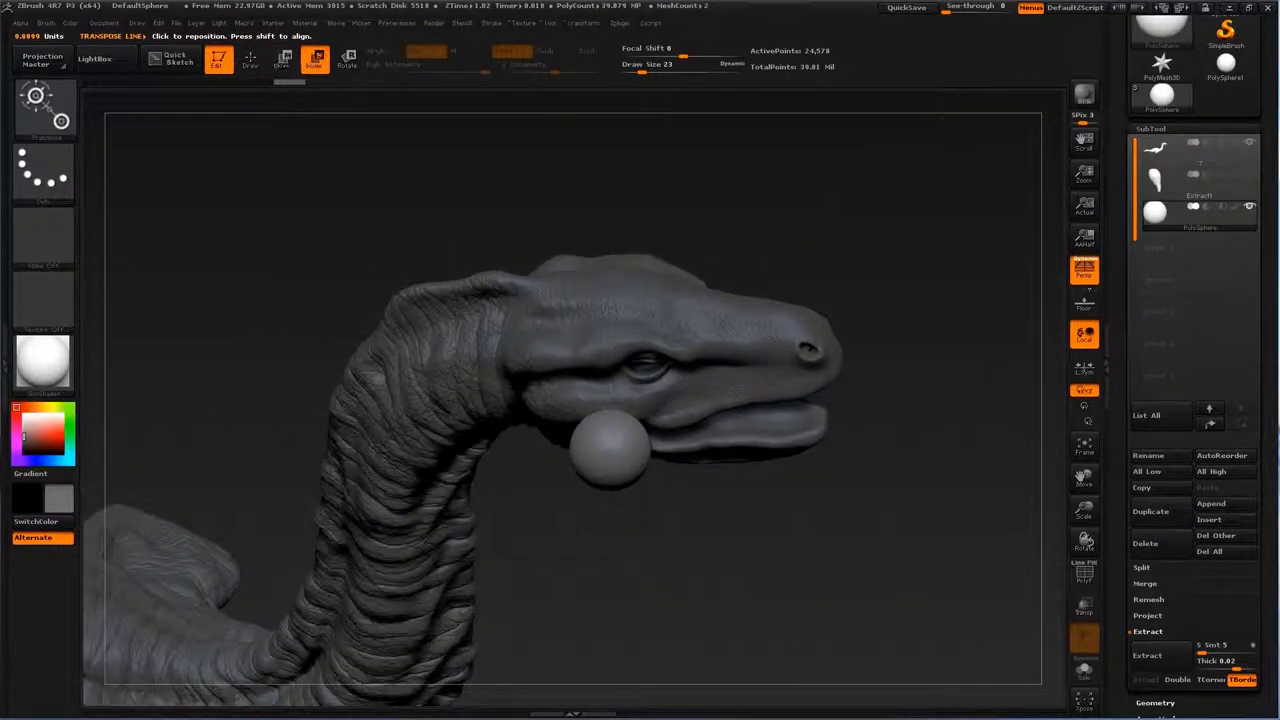
key("w")
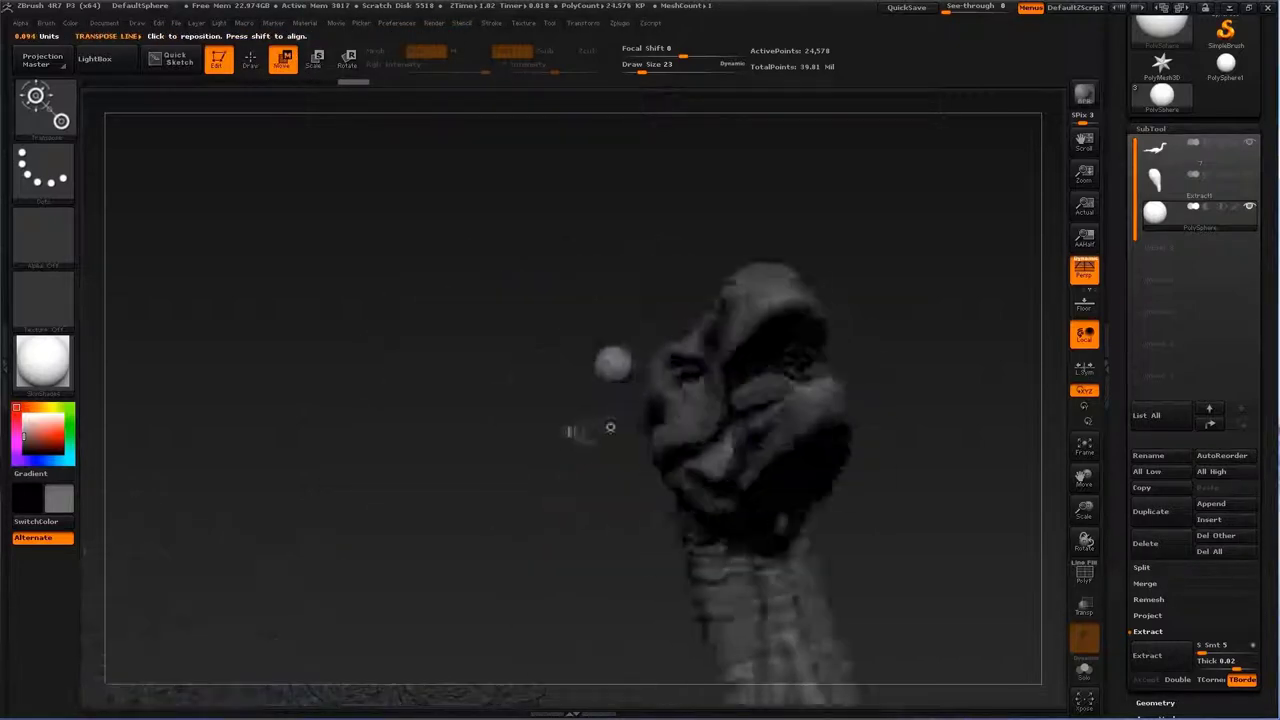
left_click_drag(655, 480, 770, 500)
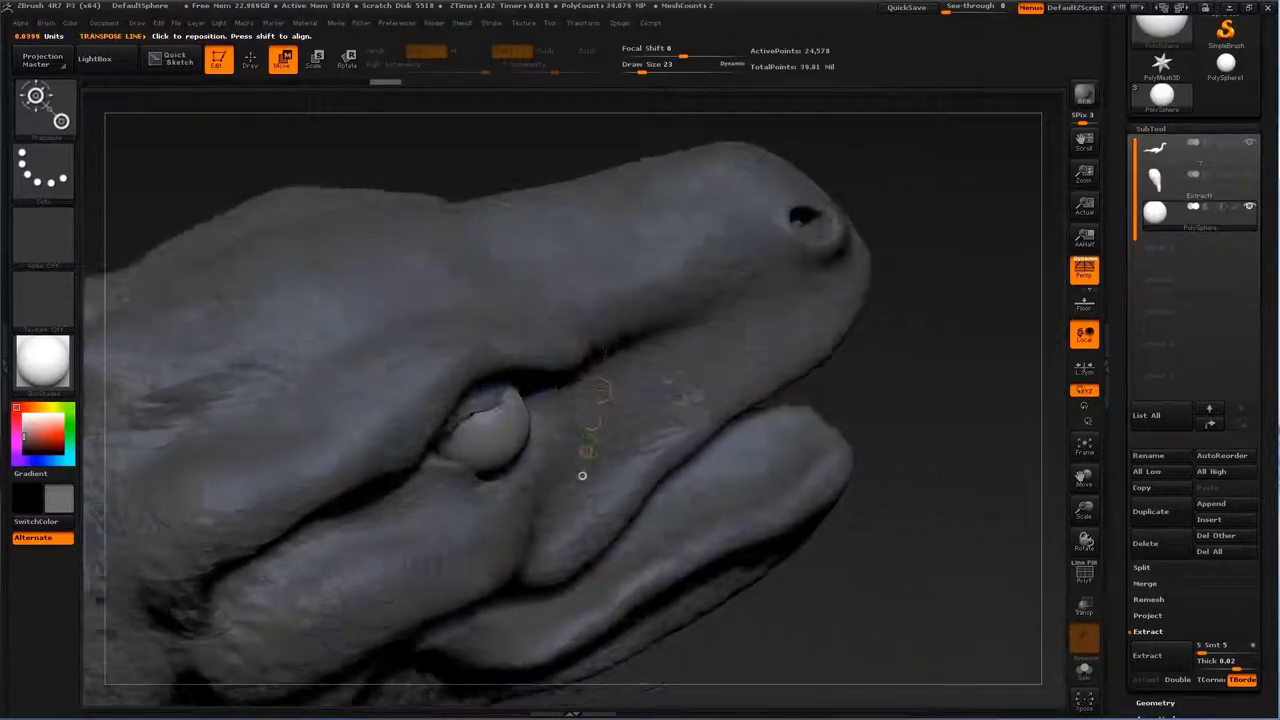
left_click_drag(581, 475, 544, 92)
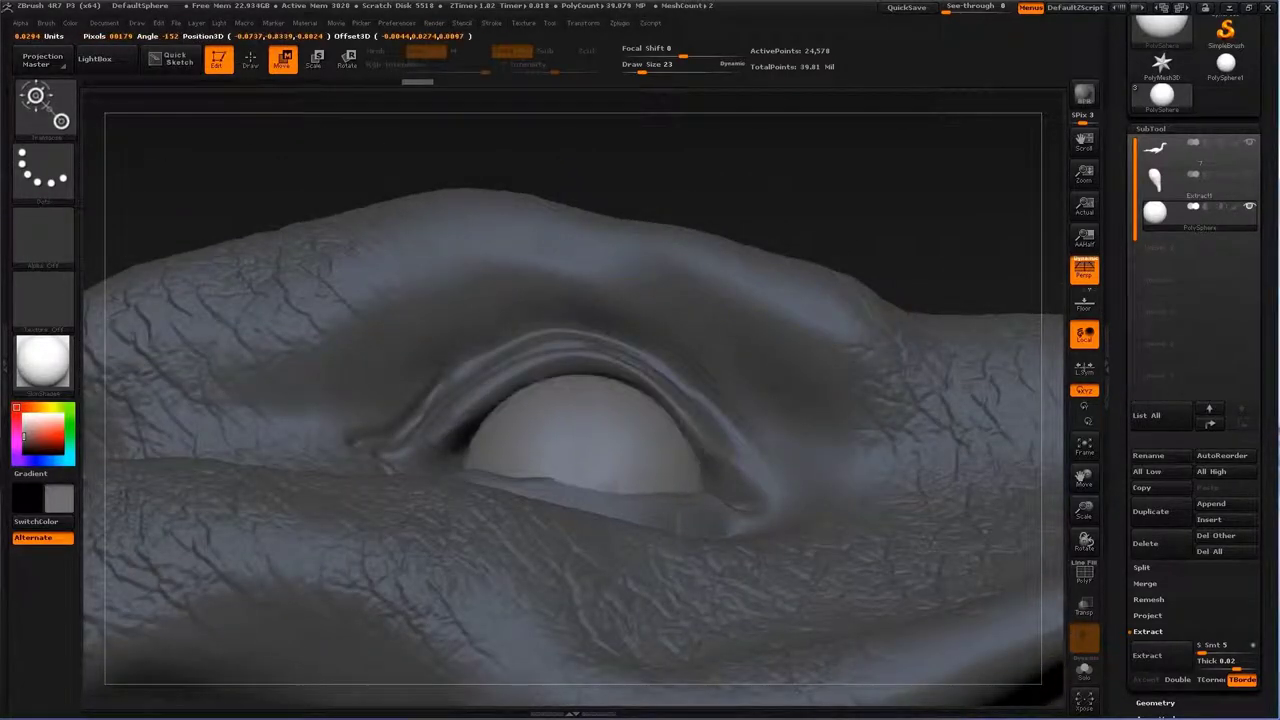
key("q")
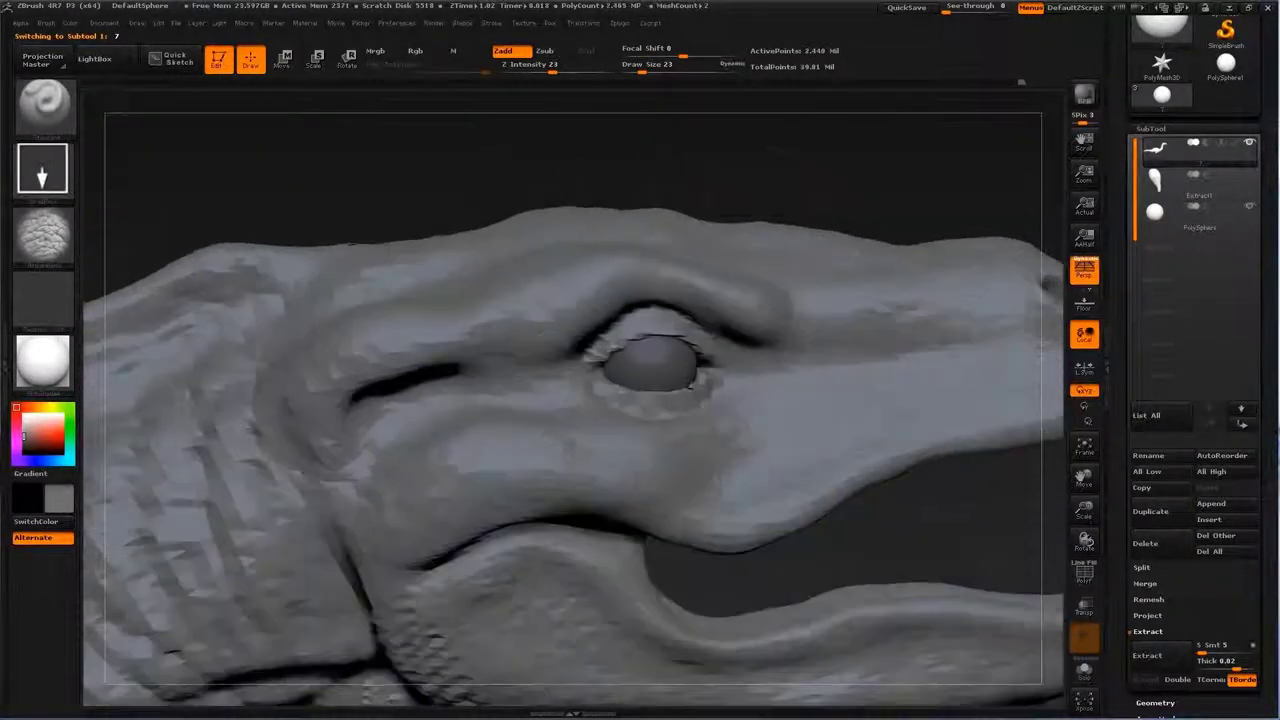
Step: Push the eyelids around the eyeball with the Move brush, reducing Draw Size to 16
key("b")
key("s")
key("t")
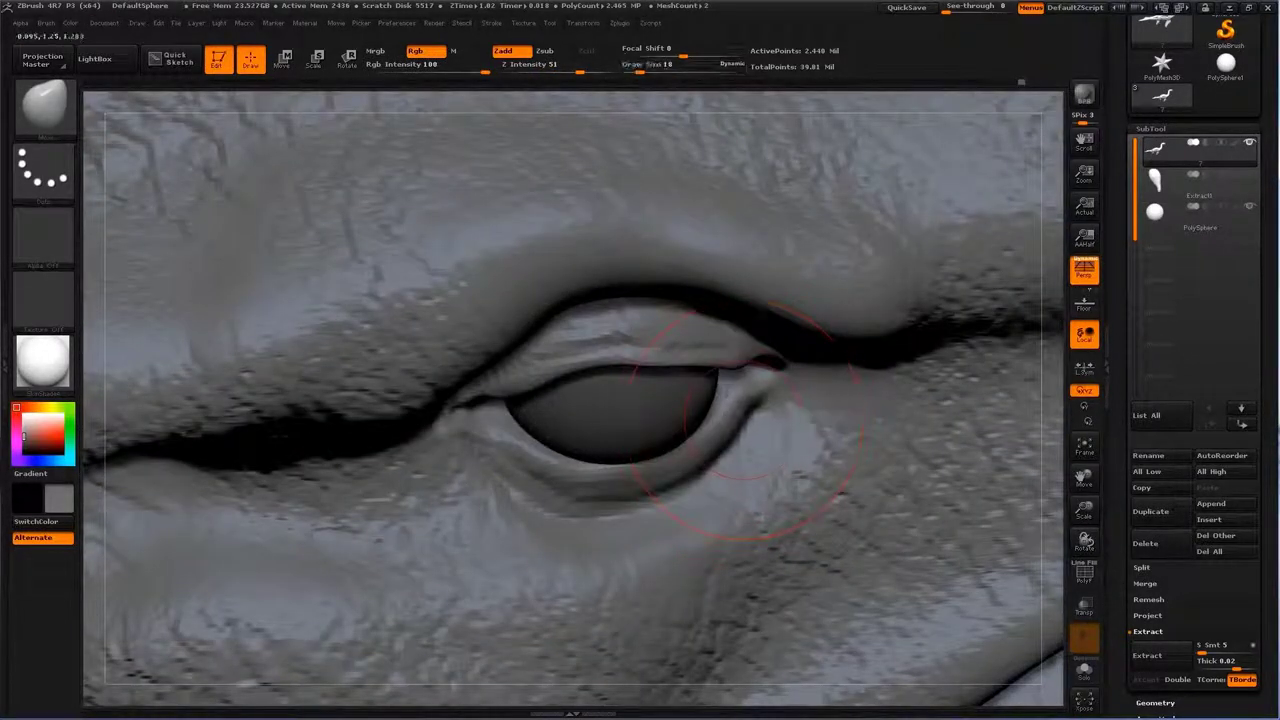
left_click_drag(743, 420, 755, 375)
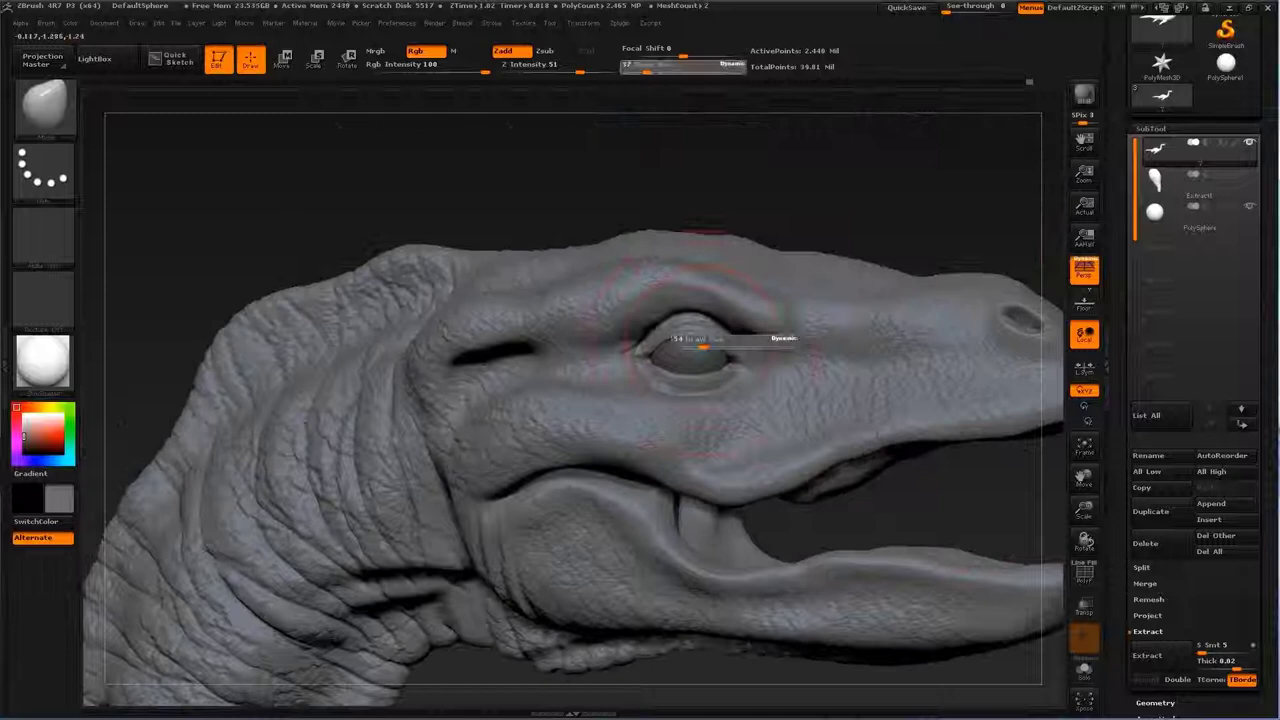
mouse_move(703, 345)
left_mouse_down()
mouse_move(686, 340)
mouse_move(685, 352)
left_mouse_up()
key("s")
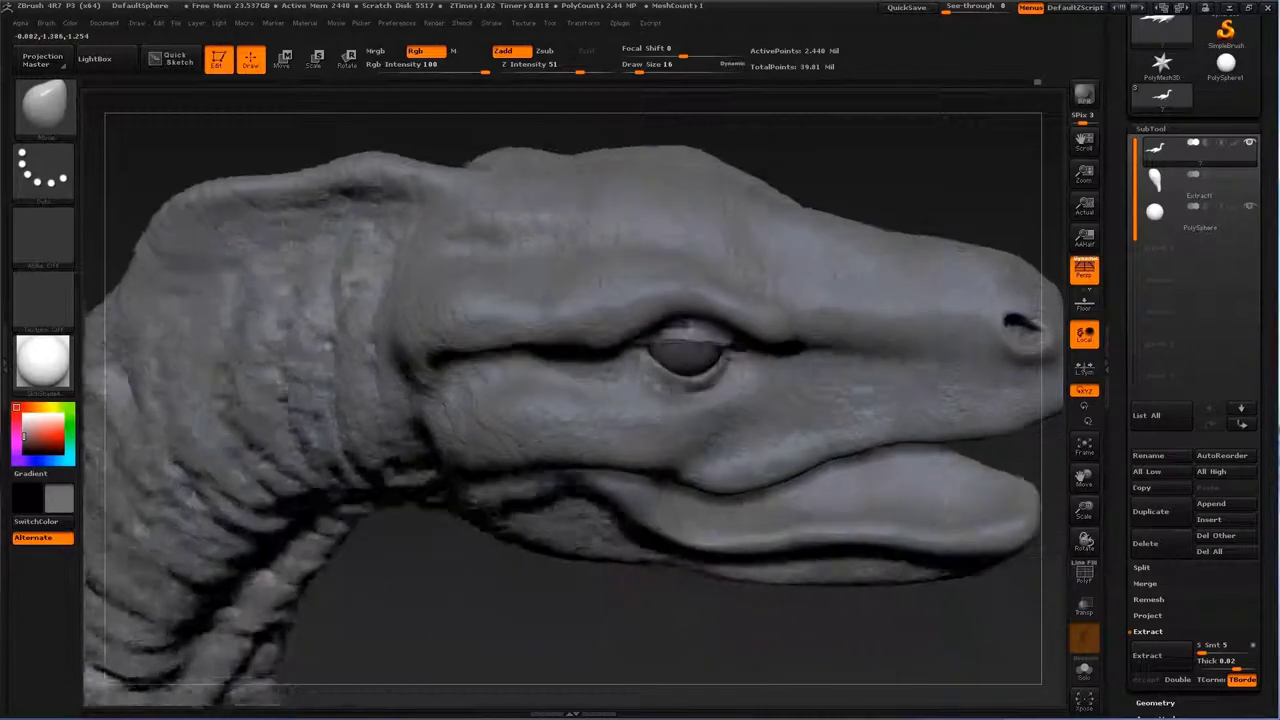
left_click_drag(698, 377, 675, 358, "alt")
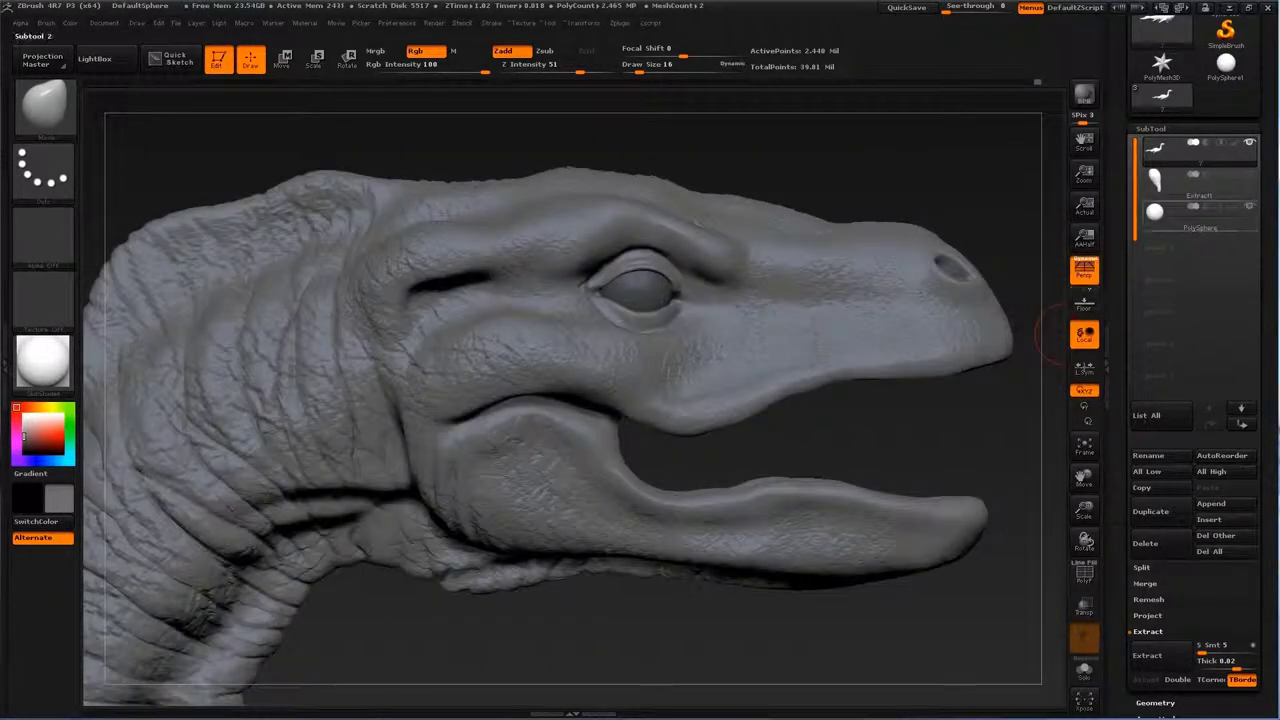
Step: Select the eyeball sphere and try Deformation > Mirror, dismissing the subdivision-level warning
left_click(1155, 210)
scroll(1190, 400, "down", 3)
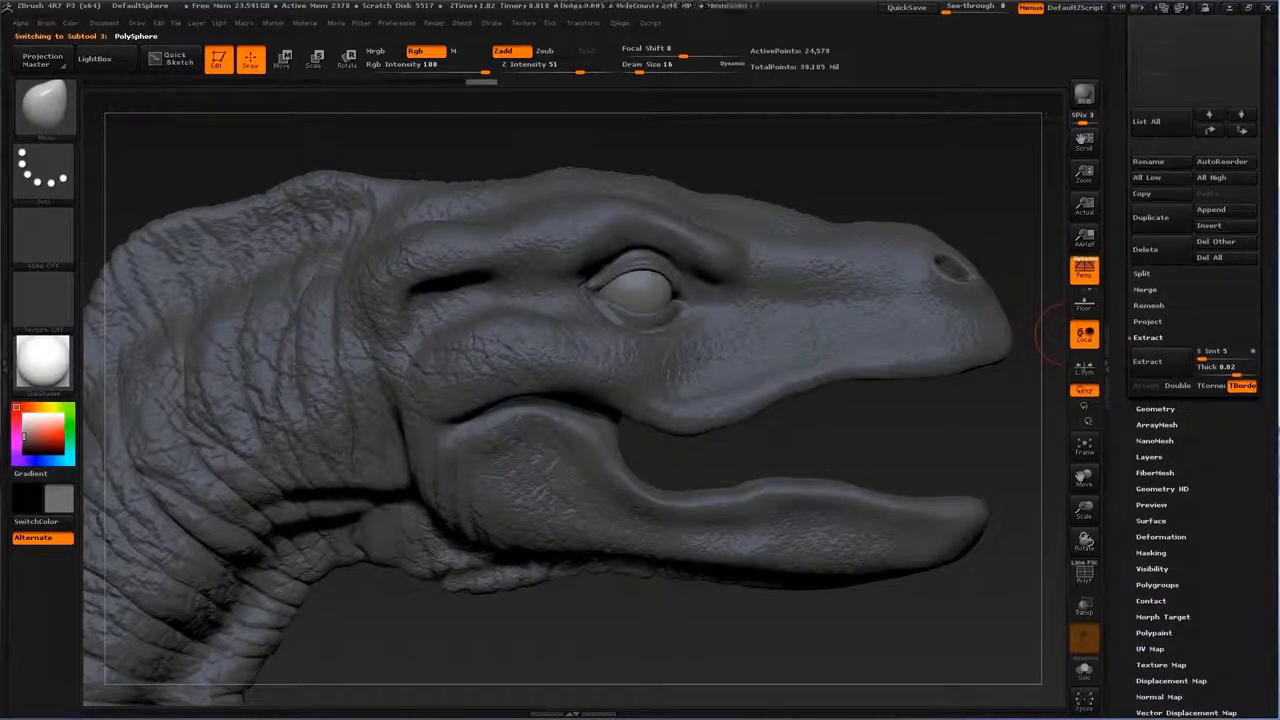
left_click(1160, 536)
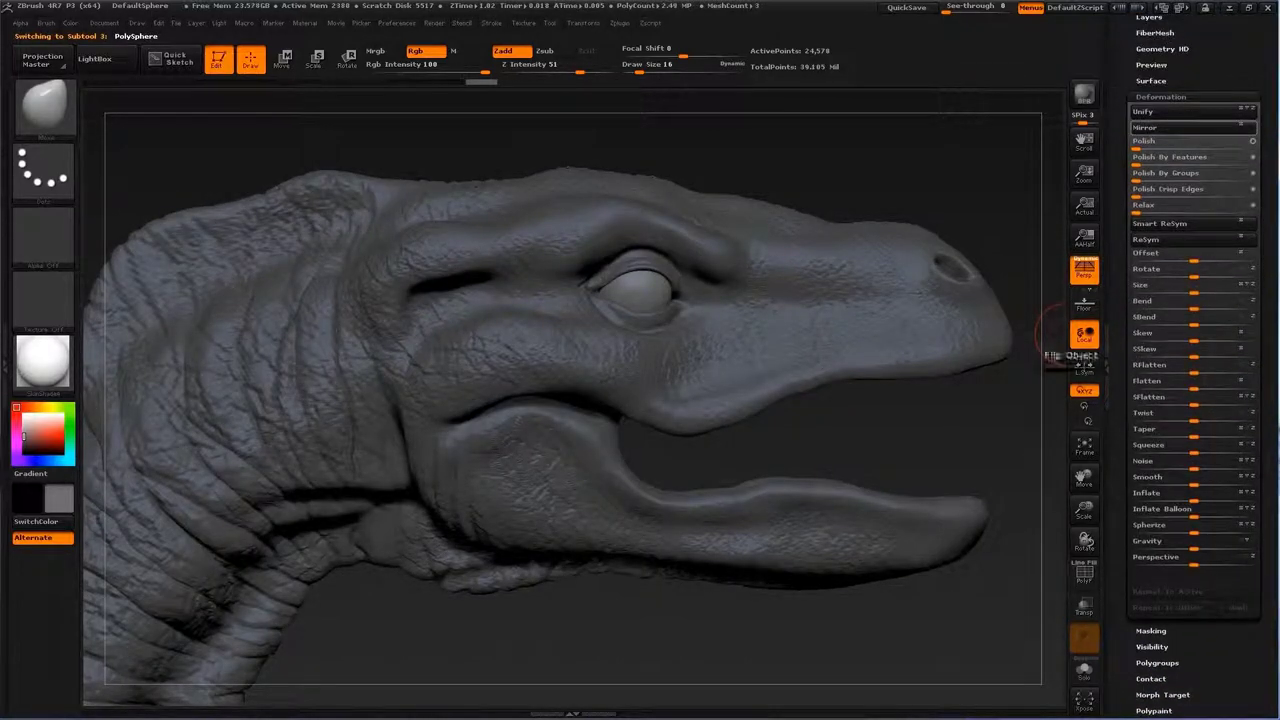
left_click(1145, 127)
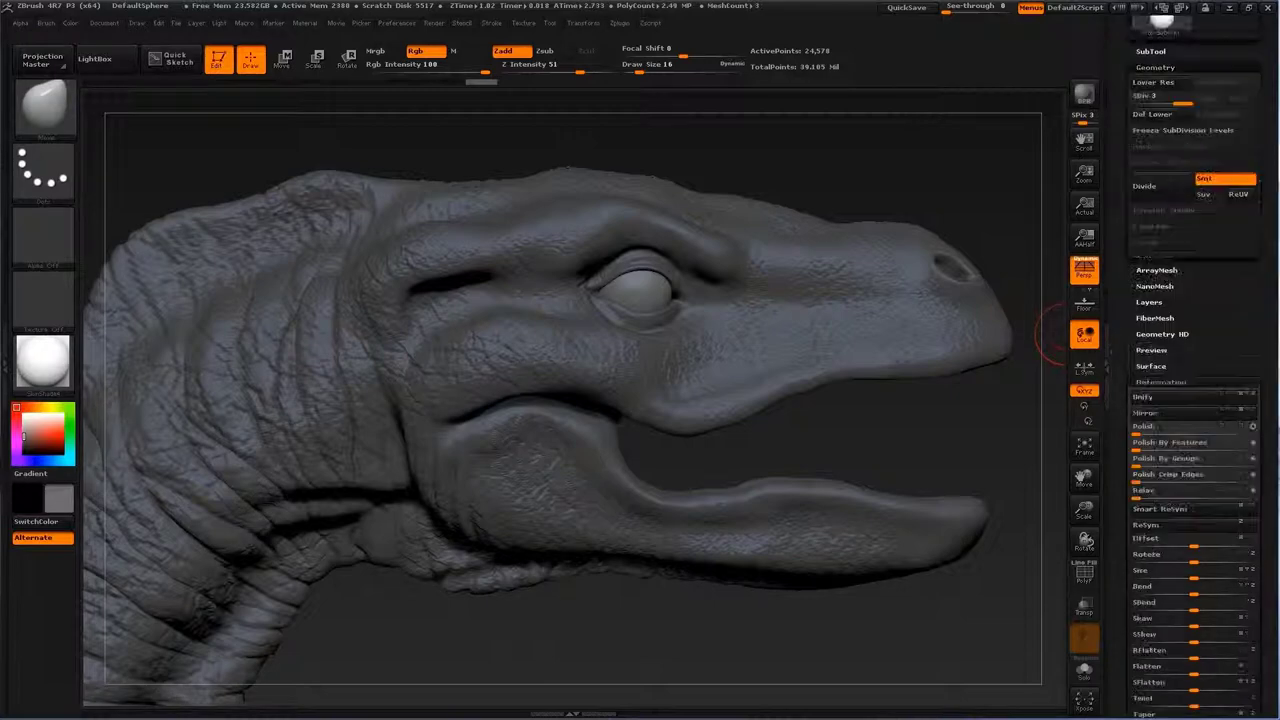
left_click(1165, 35)
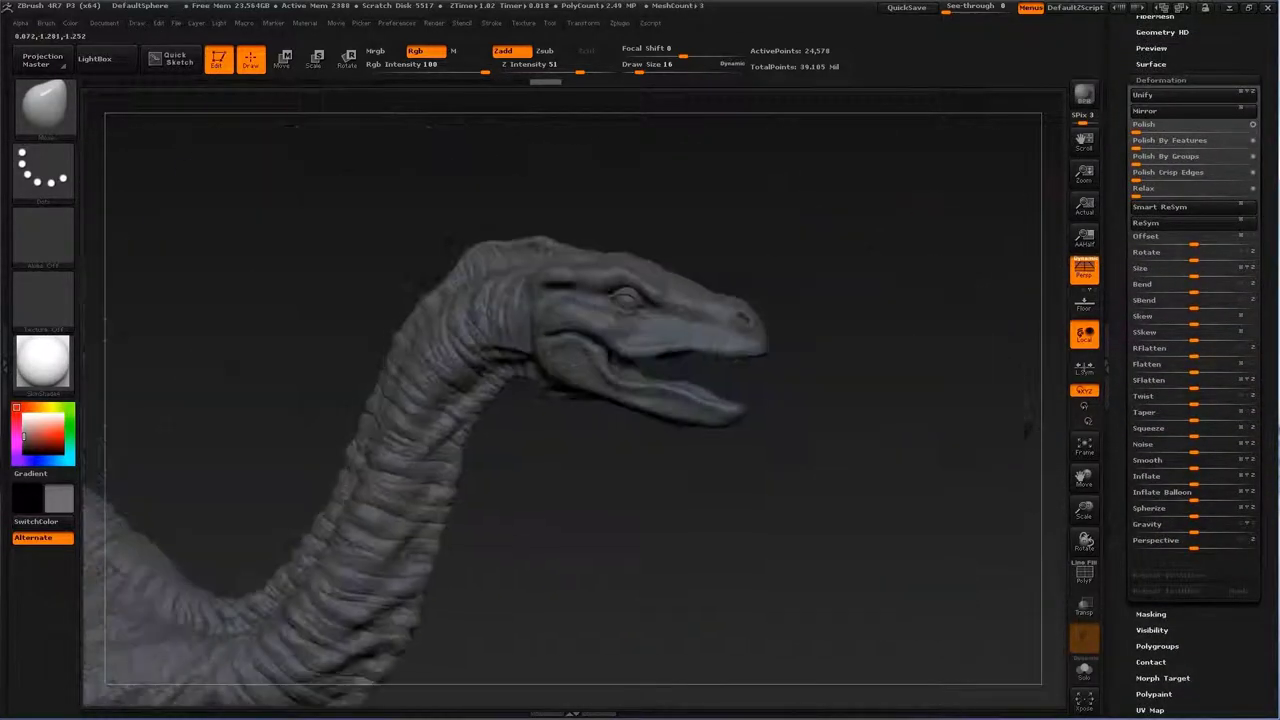
Step: Merge the eyeball spheres into one subtool, then reselect the body subtool
left_click(1150, 158)
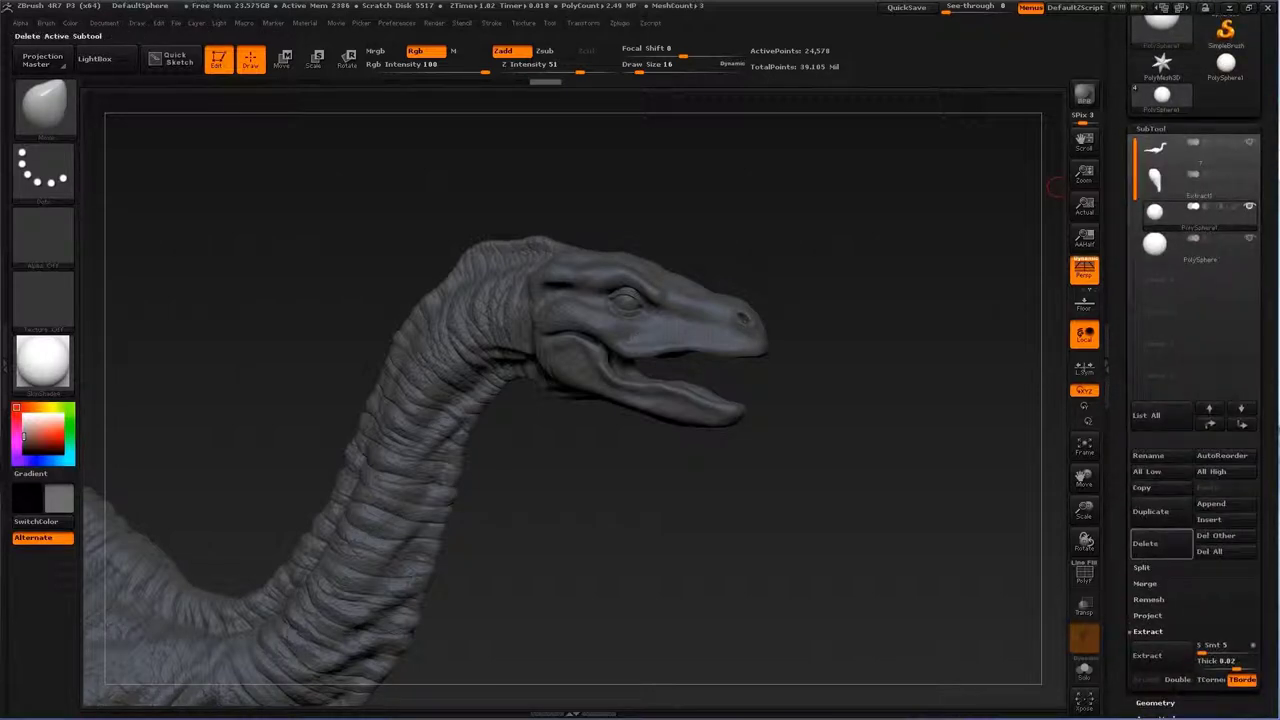
left_click(1144, 583)
left_click(1156, 615)
left_click(1020, 634)
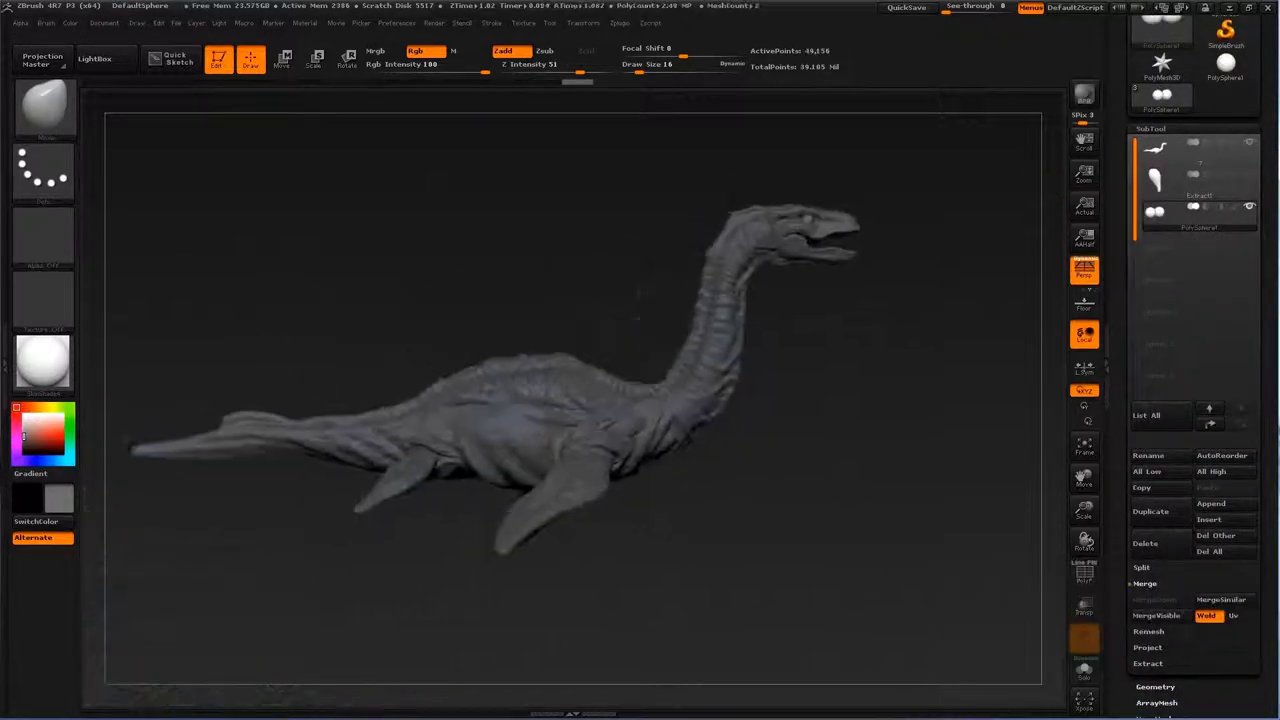
left_click(1160, 148)
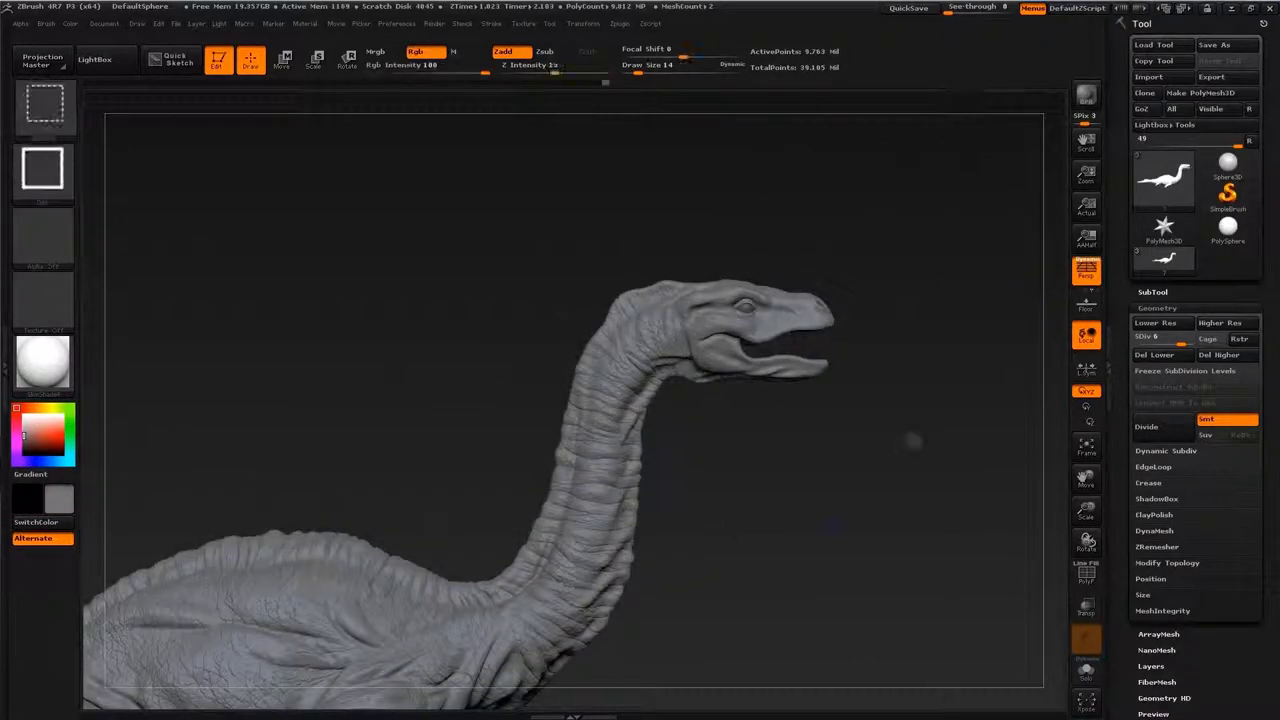
Step: Isolate and frame the head, select the extracted tooth, and load a LightBox brush
left_click_drag(916, 438, 660, 258, "ctrl+shift")
key("f")
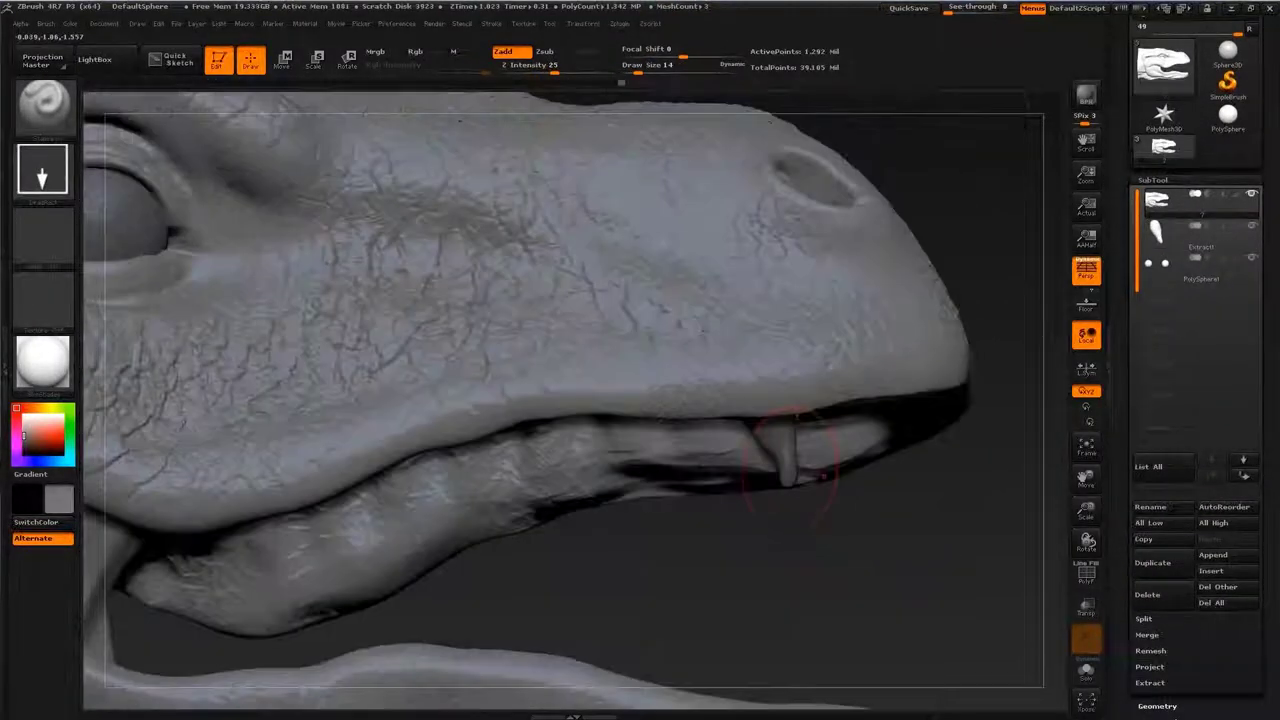
left_click(780, 450, "alt")
left_click(94, 59)
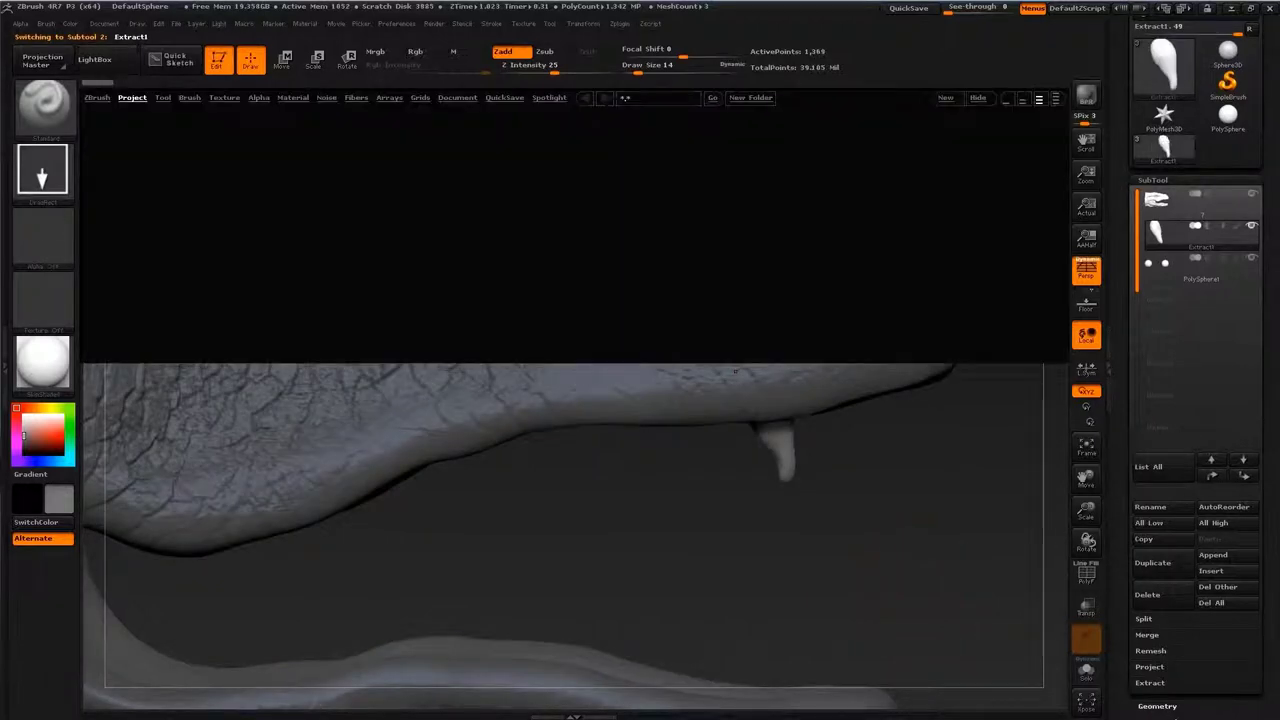
left_click(638, 300)
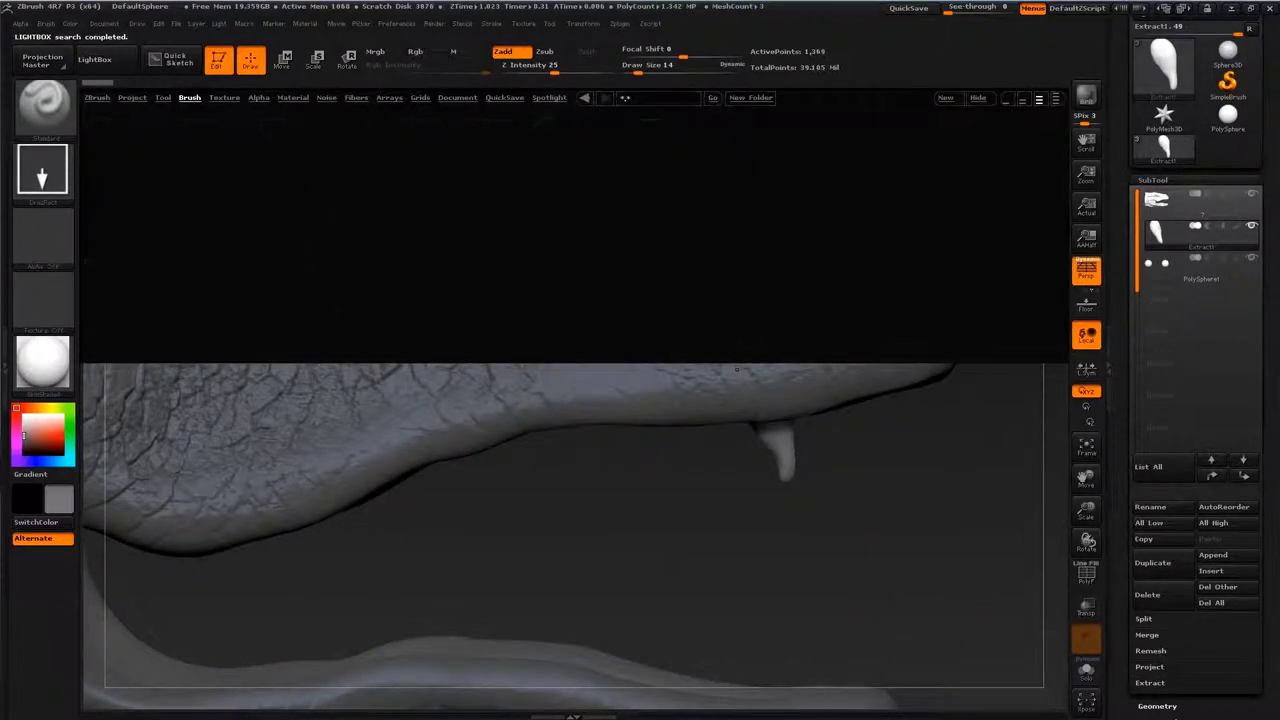
double_click(114, 157)
key("s")
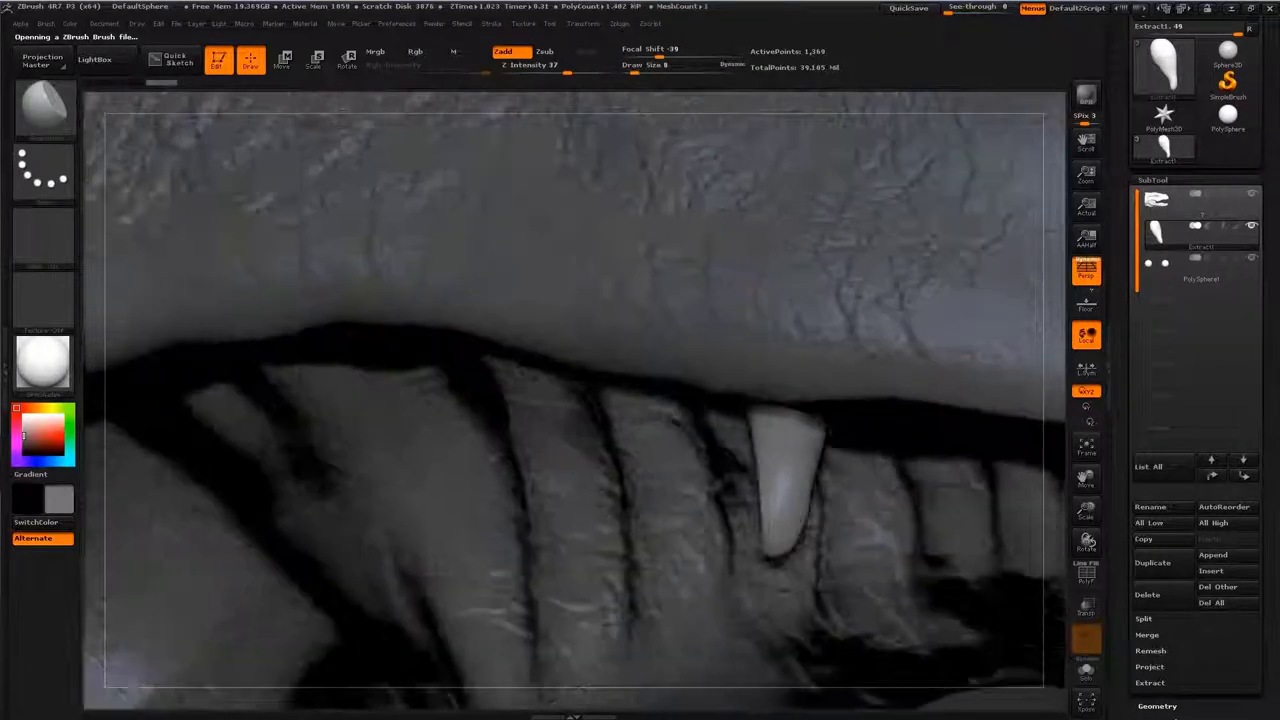
Step: Divide the tooth subtool once in Geometry, giving it two subdivision levels
left_click(1157, 706)
left_click(1146, 314)
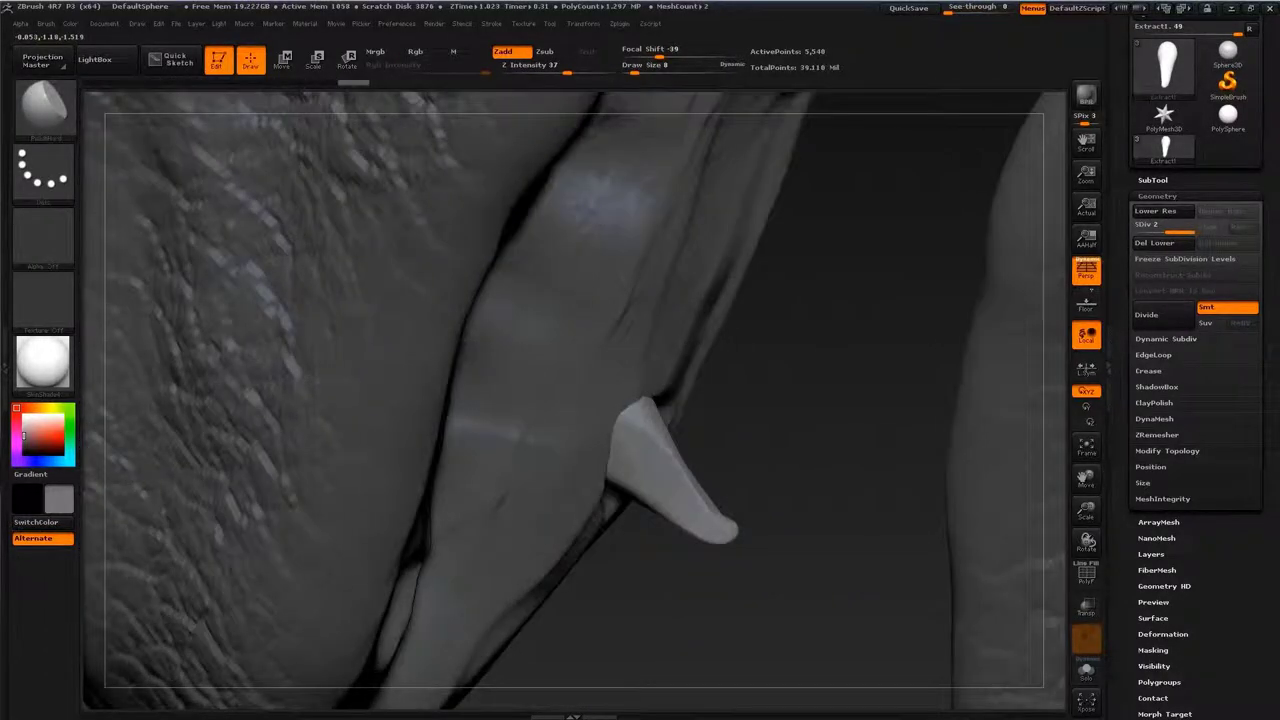
key("b")
left_click(315, 585)
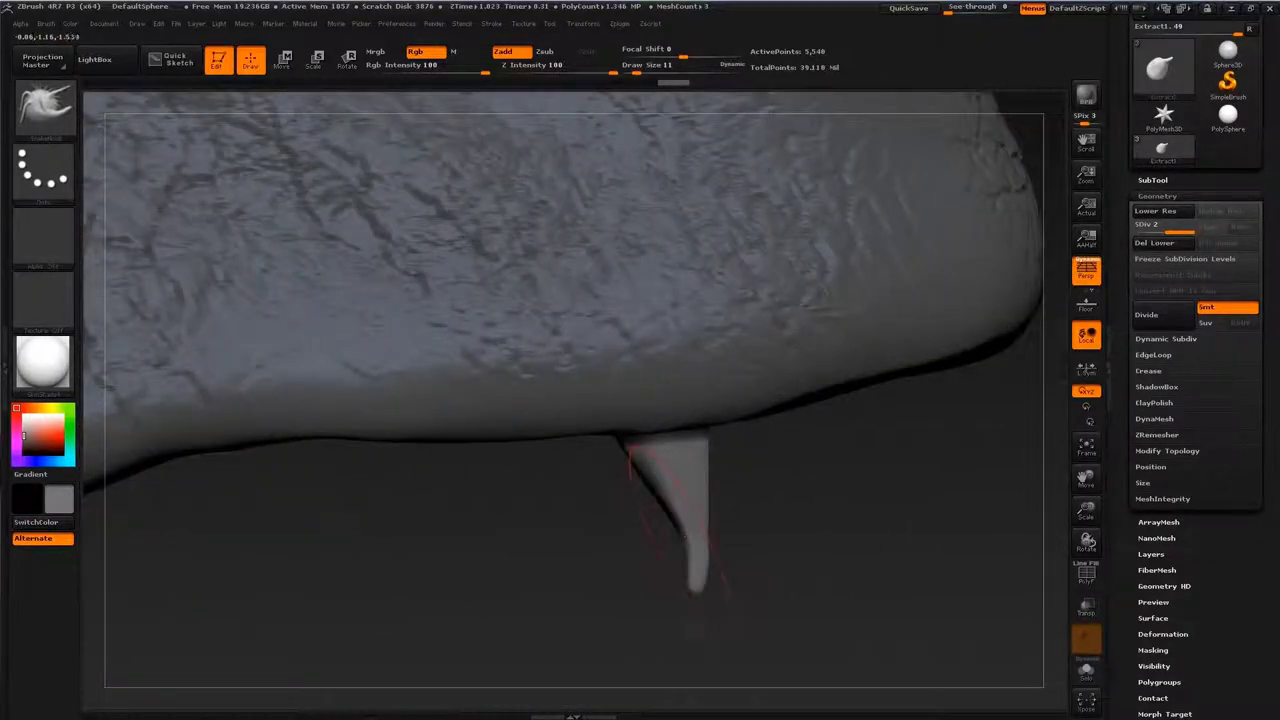
Step: Pick the Move brush (B, M, V) and pull the tooth's tip slightly right
key("b")
key("m")
key("v")
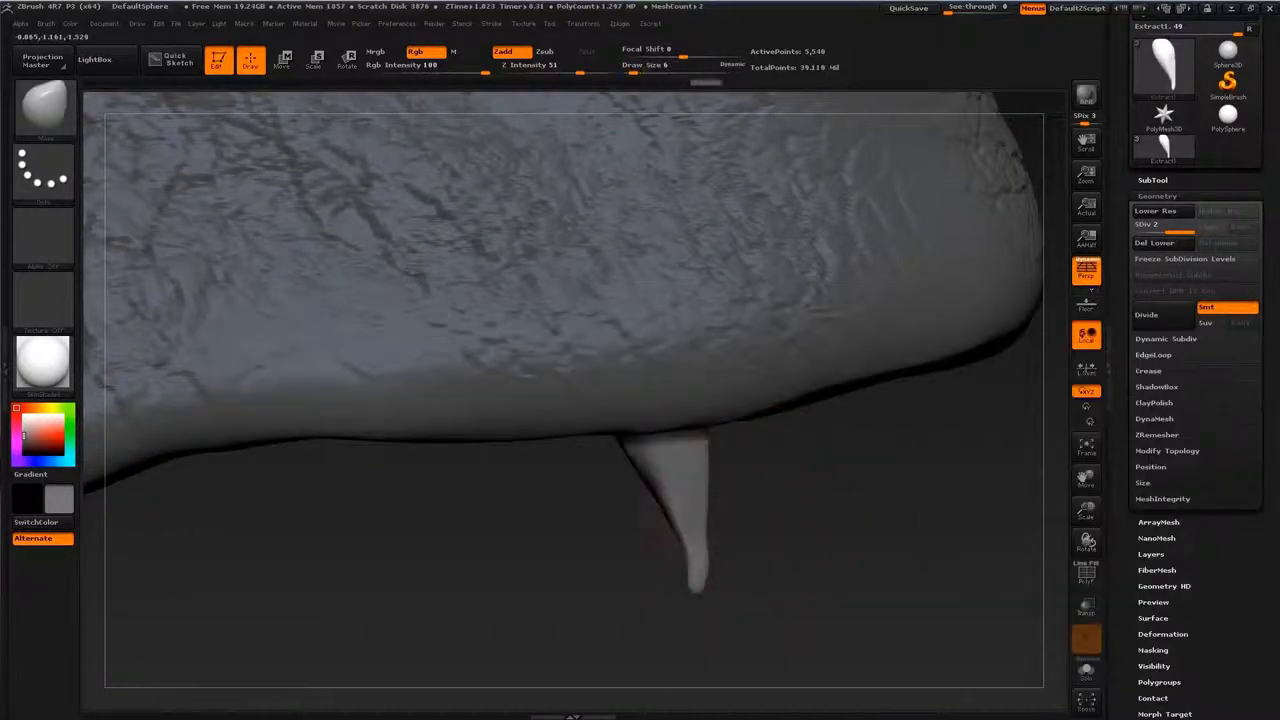
key("bracketright")
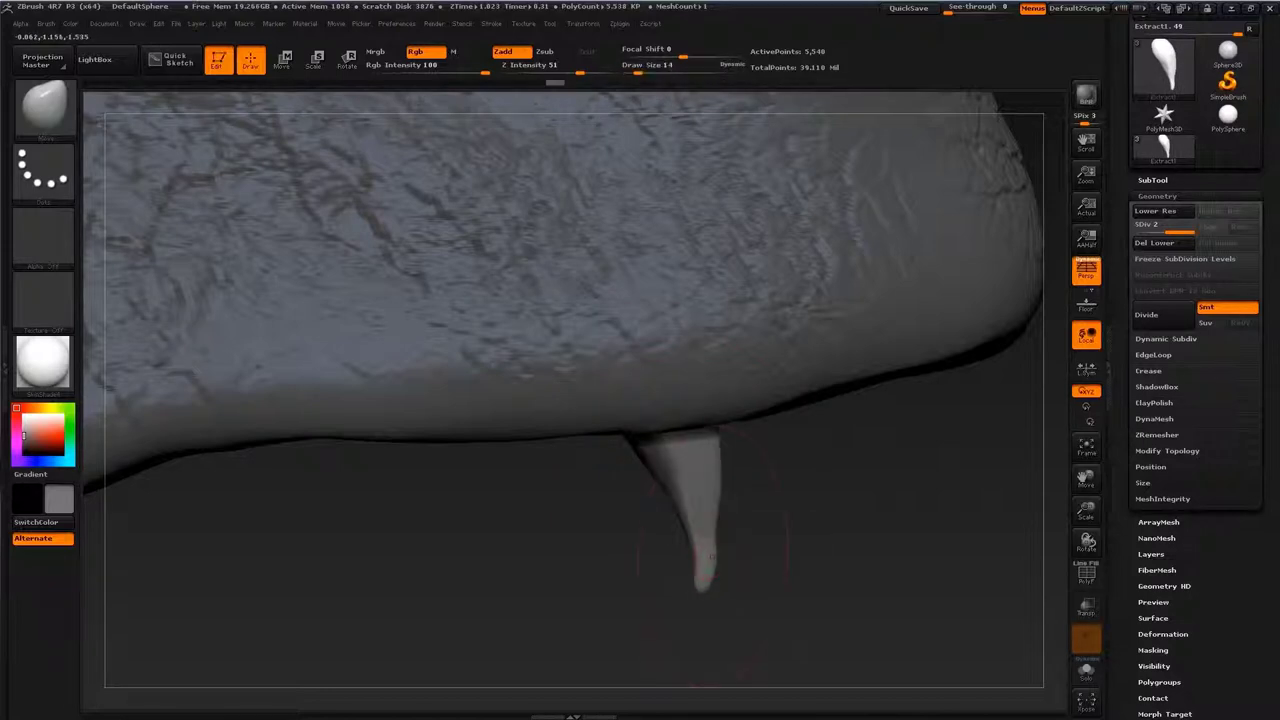
left_click_drag(708, 518, 714, 540)
key("bracketleft")
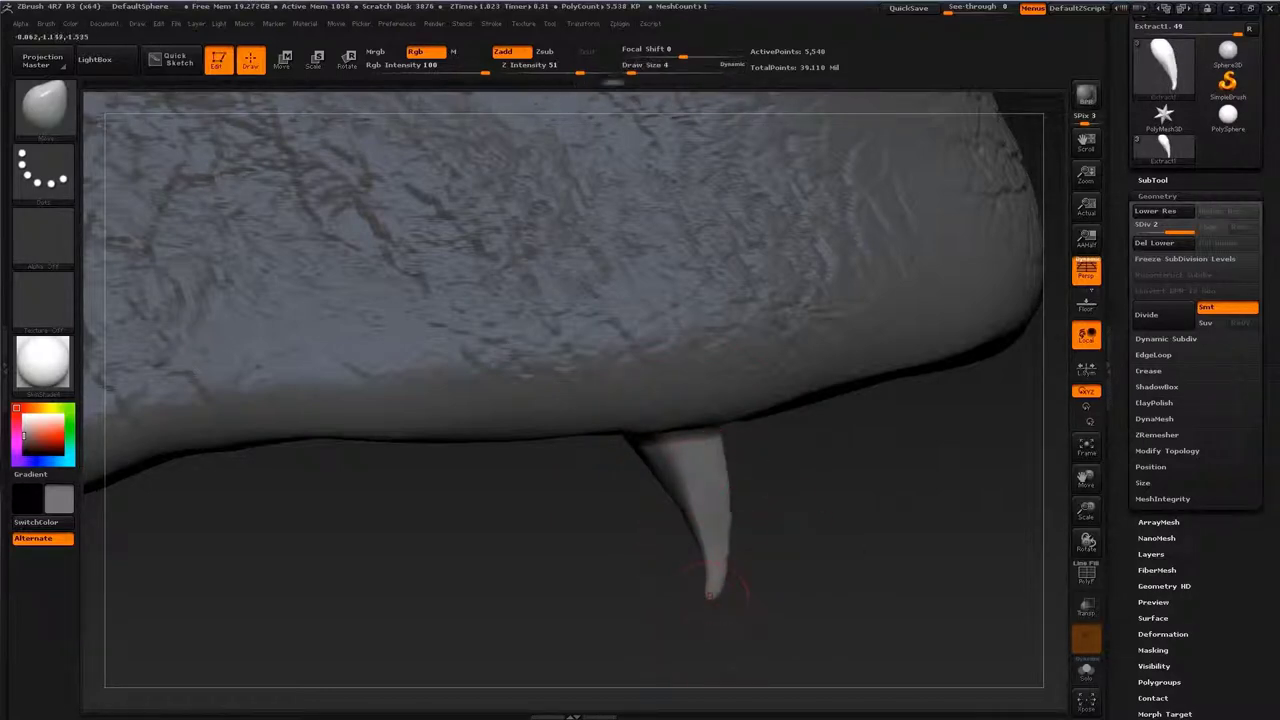
Step: Solo the fang and inspect it close up from below and the side
left_click_drag(708, 592, 740, 482)
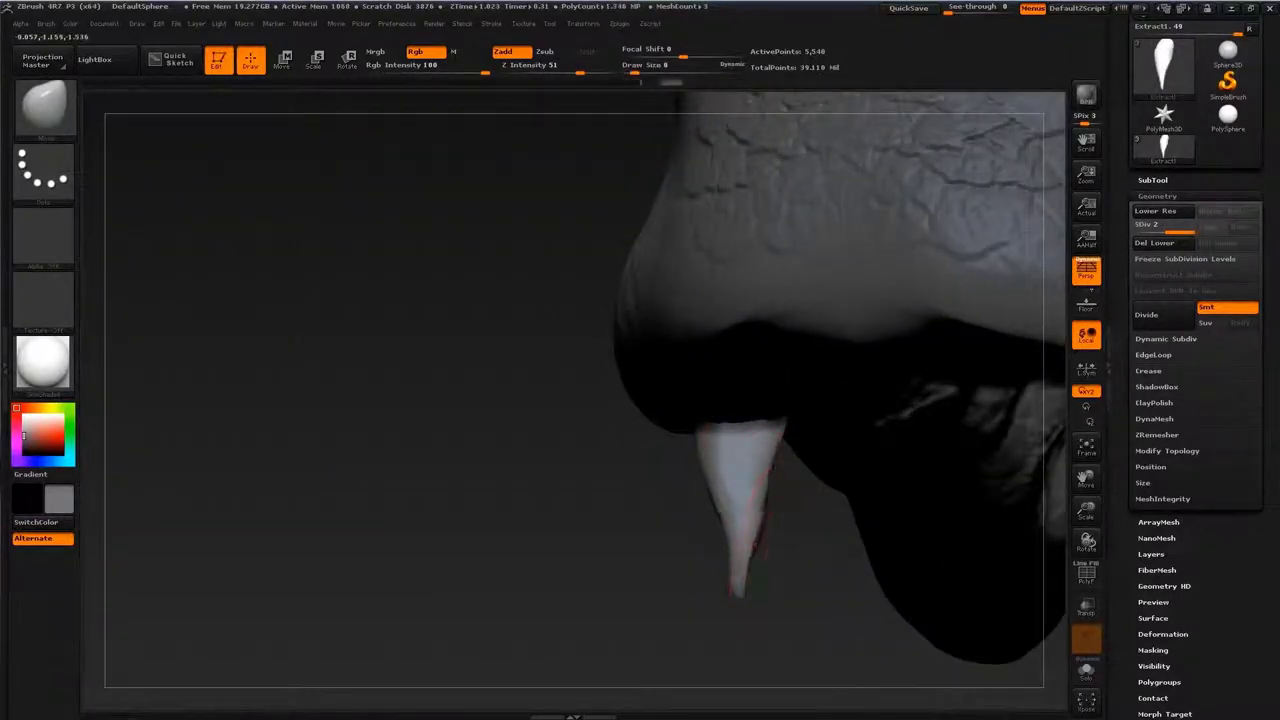
mouse_move(737, 455)
left_mouse_down()
mouse_move(845, 430)
mouse_move(760, 480)
left_mouse_up()
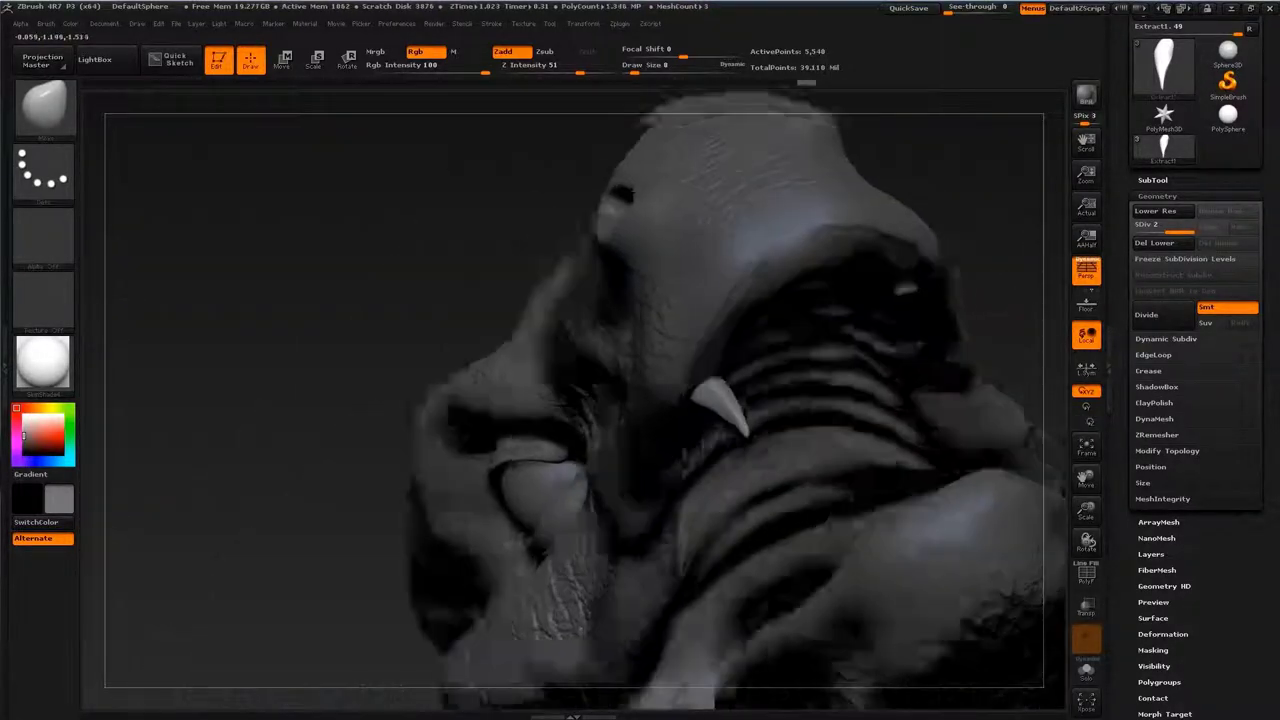
left_click(745, 375, "alt")
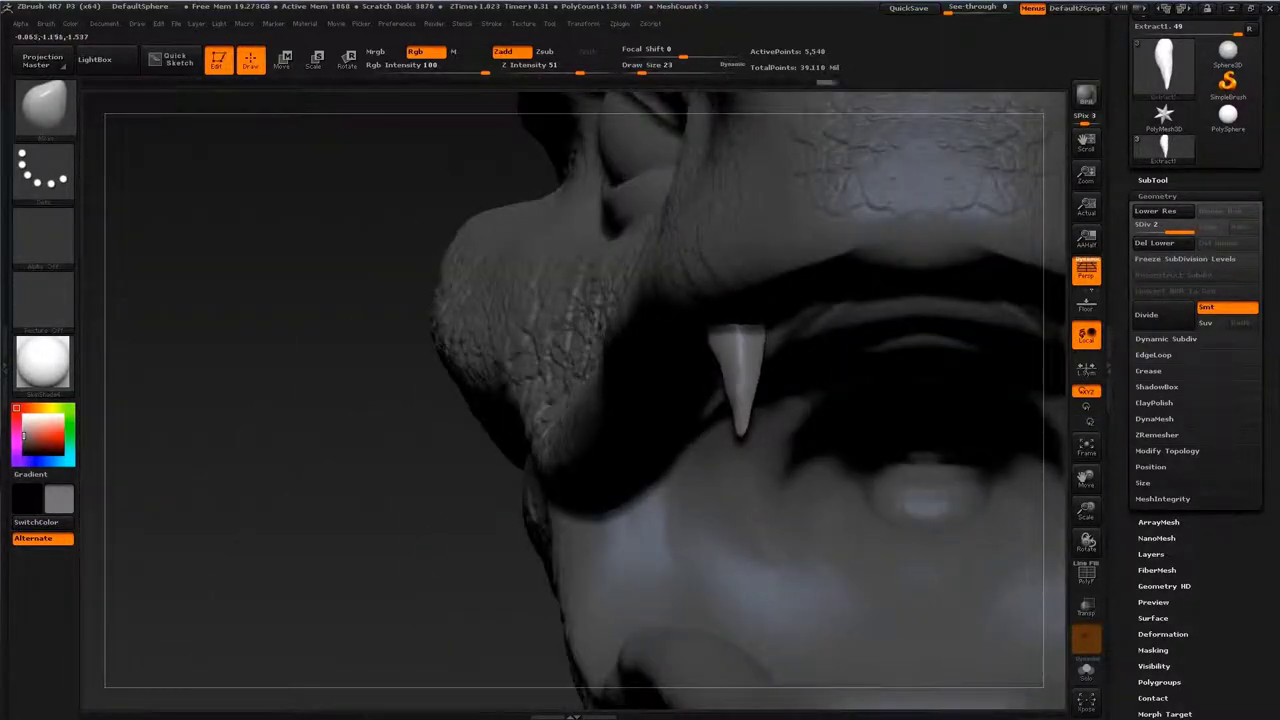
mouse_move(720, 416)
left_mouse_down()
mouse_move(740, 430)
mouse_move(662, 335)
left_mouse_up()
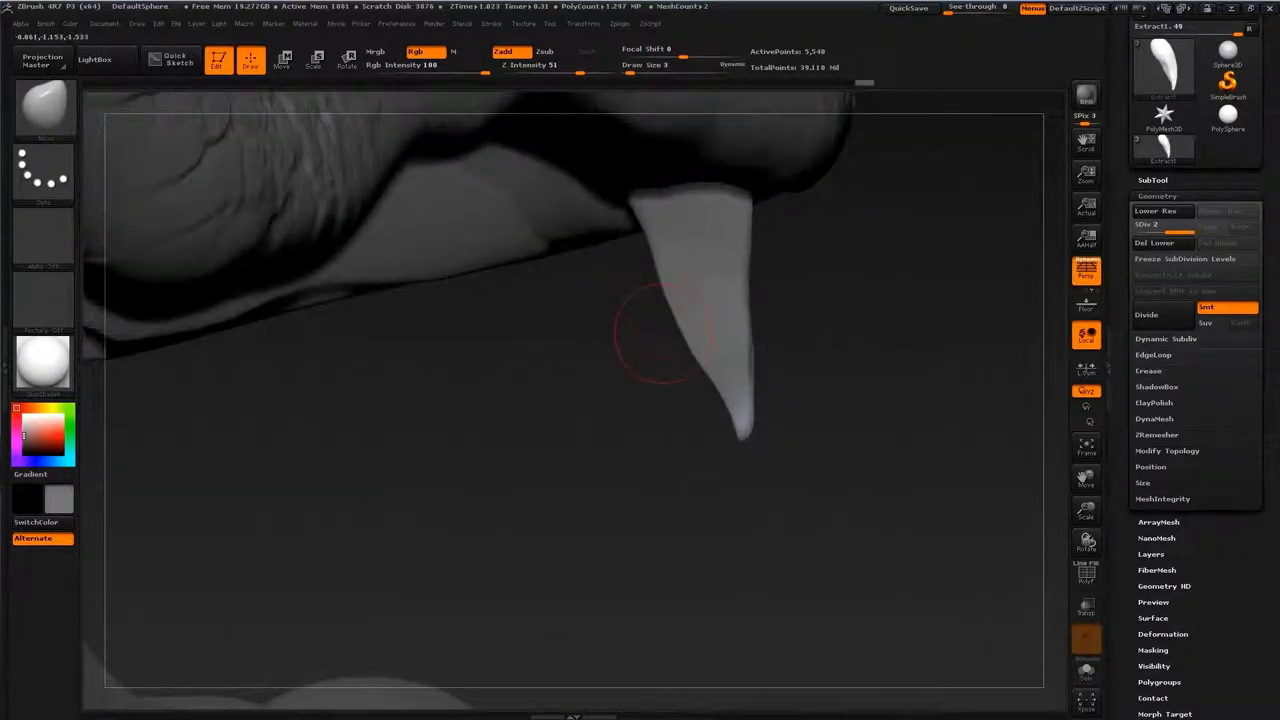
left_click(686, 357, "alt")
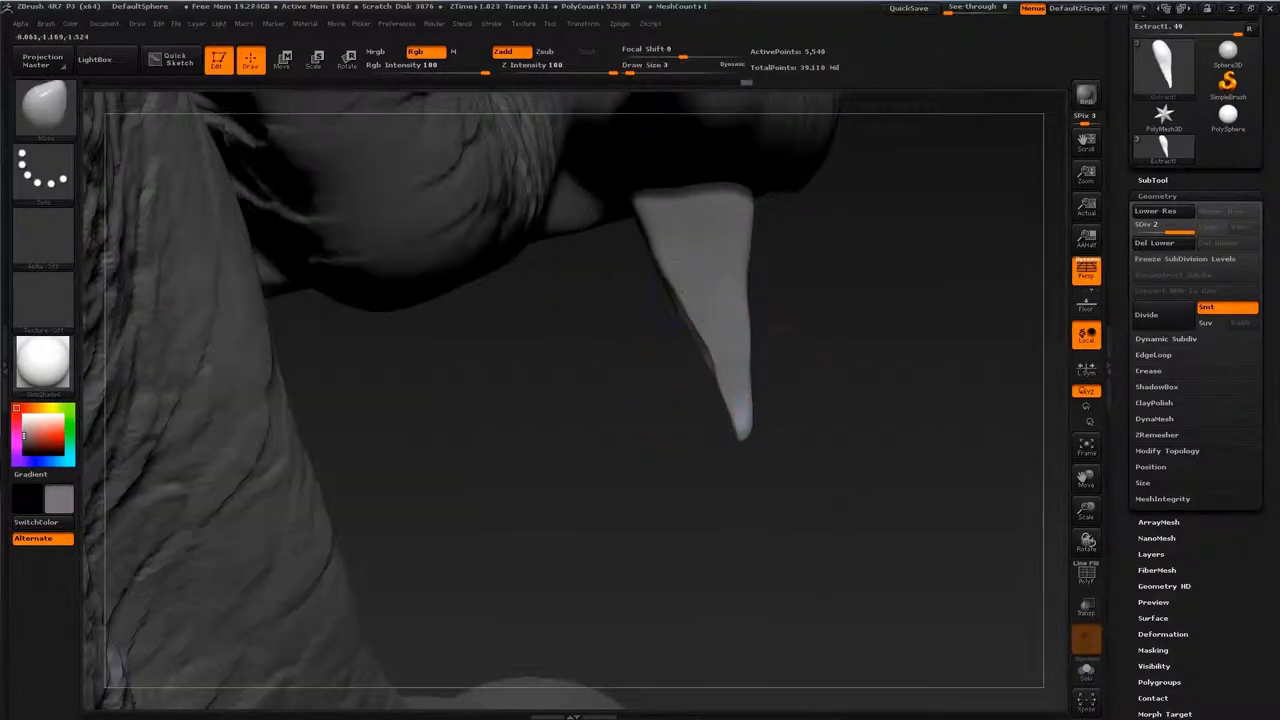
left_click_drag(760, 440, 837, 443)
key("b")
left_click(743, 334)
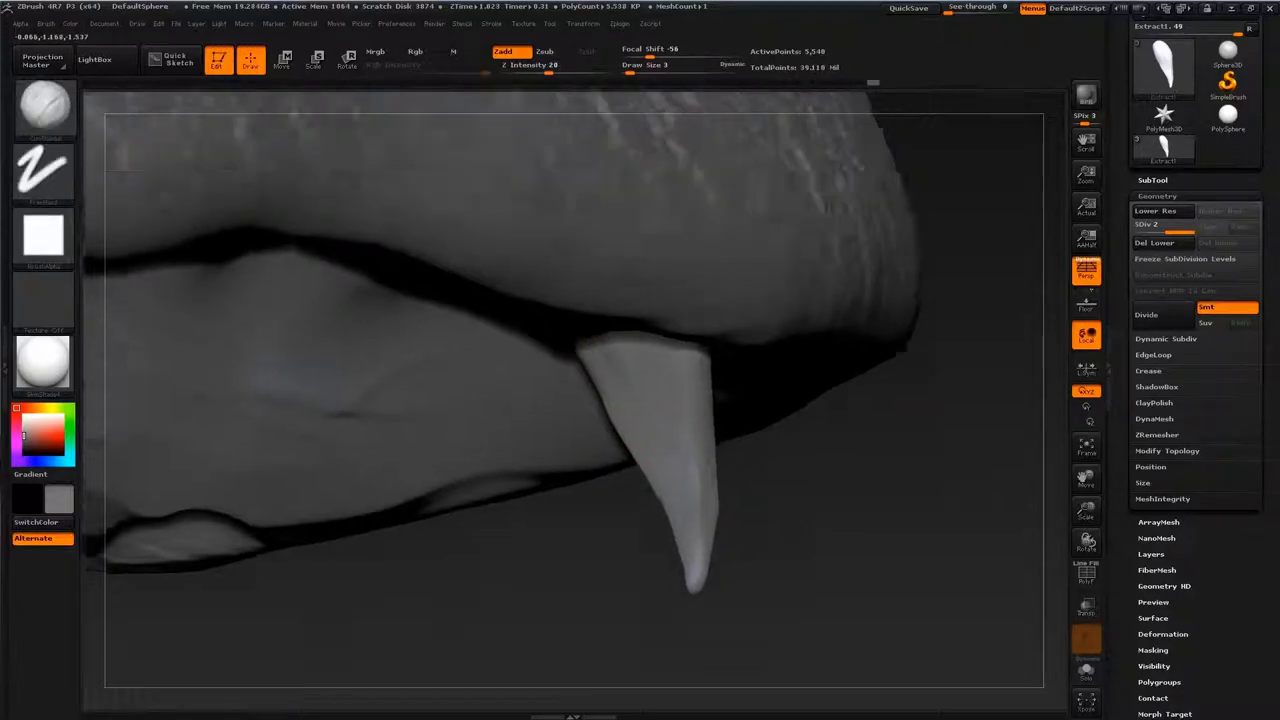
Step: Set up the Standard brush with a FreeHand stroke and a striped alpha for grooves
left_click_drag(1030, 320, 1040, 375)
key("b")
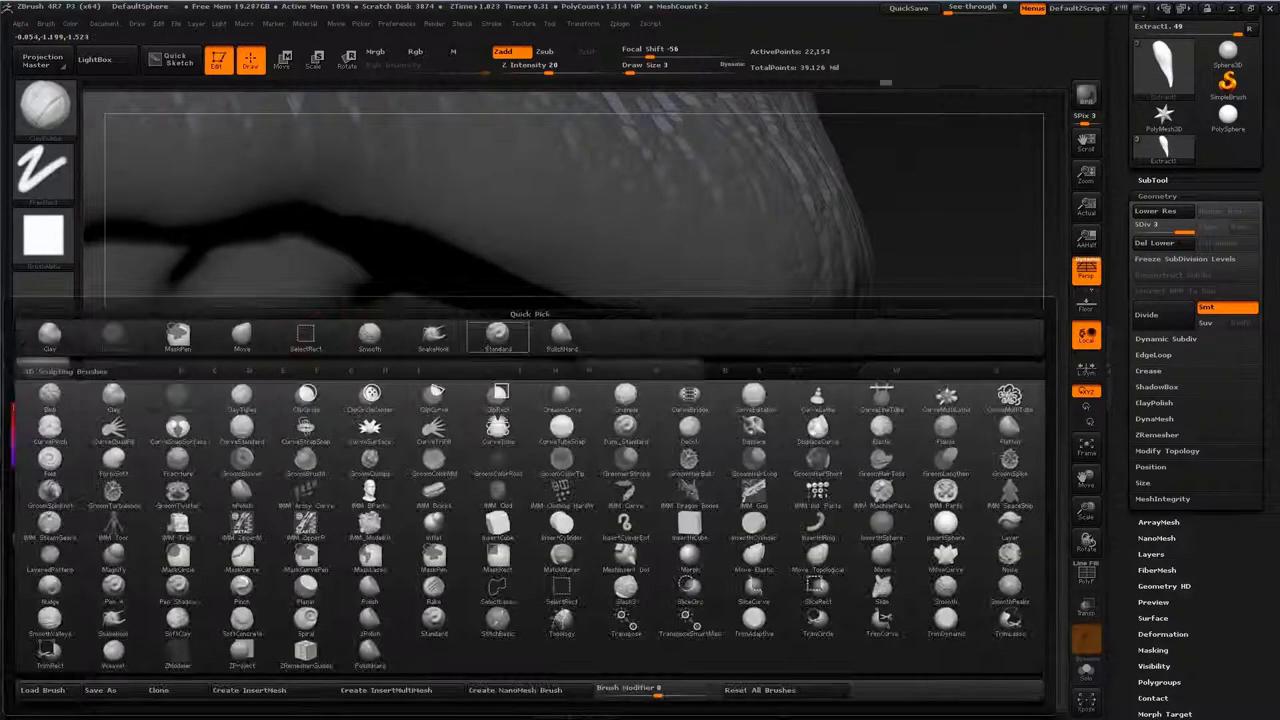
left_click(444, 460)
left_click(42, 168)
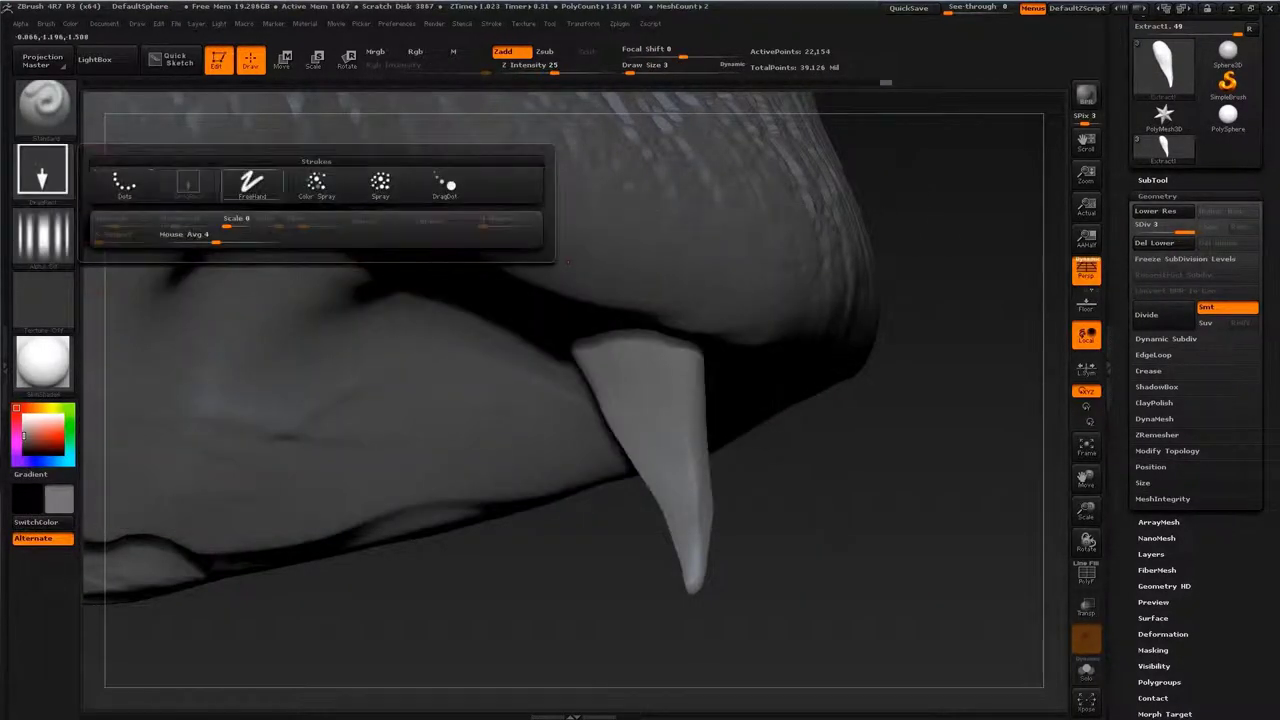
left_click(249, 185)
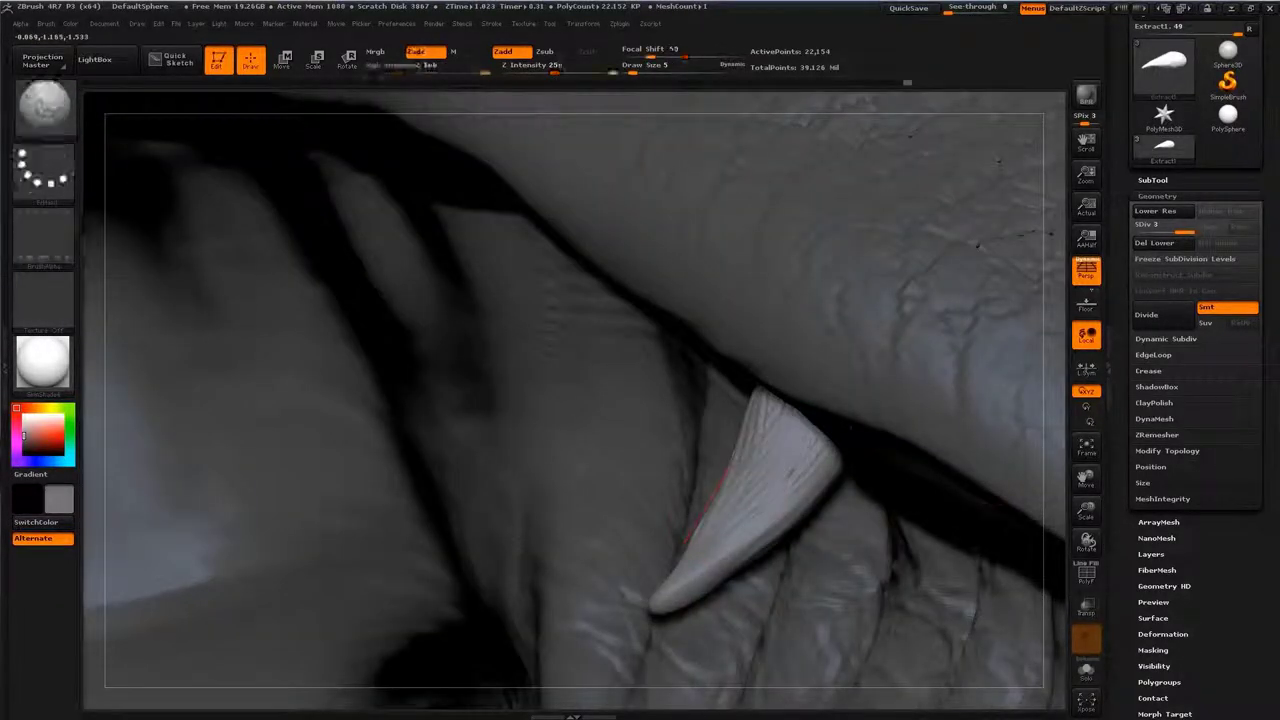
key("b")
key("s")
key("t")
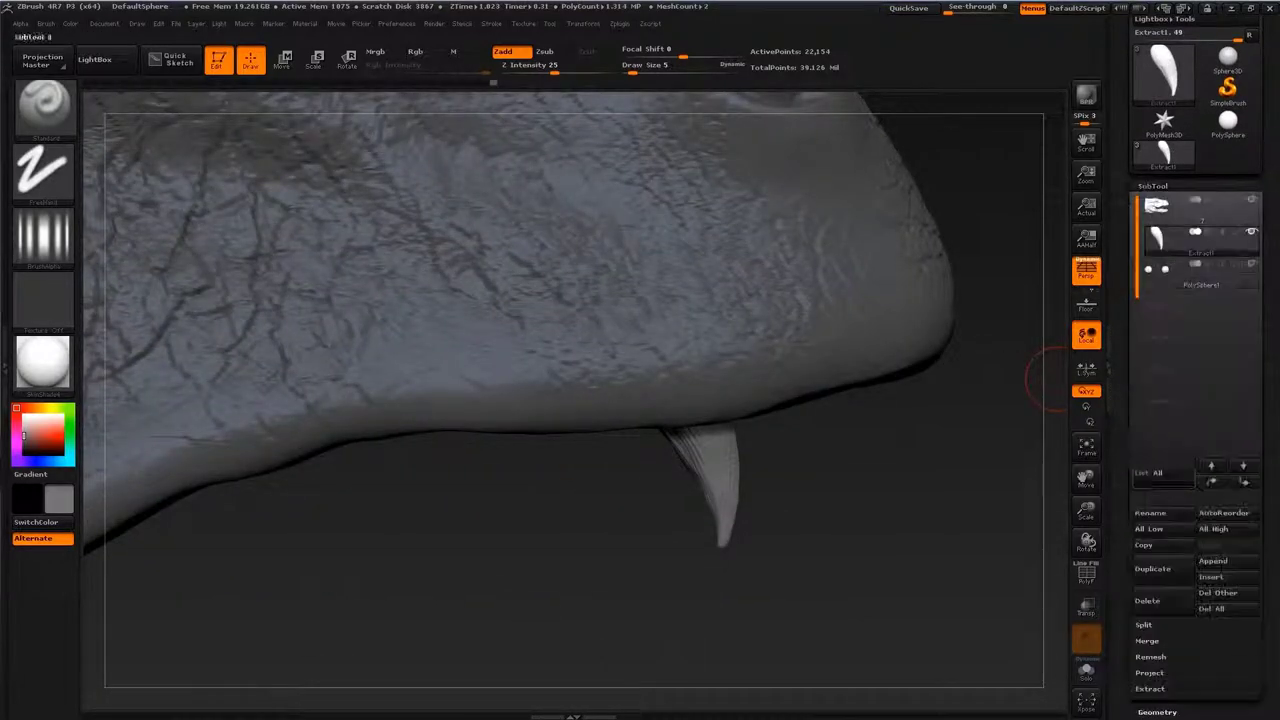
Step: Duplicate the fang subtool and try moving and rotating the copy
left_click(1152, 568)
key("w")
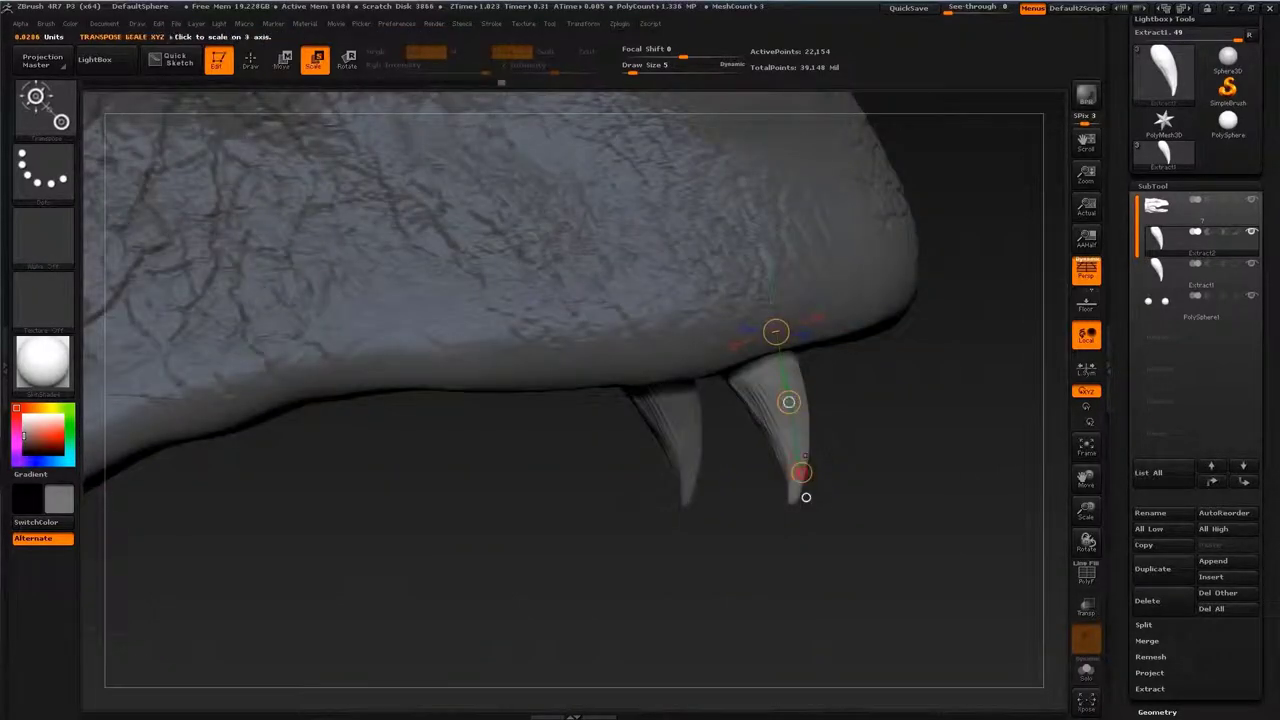
key("r")
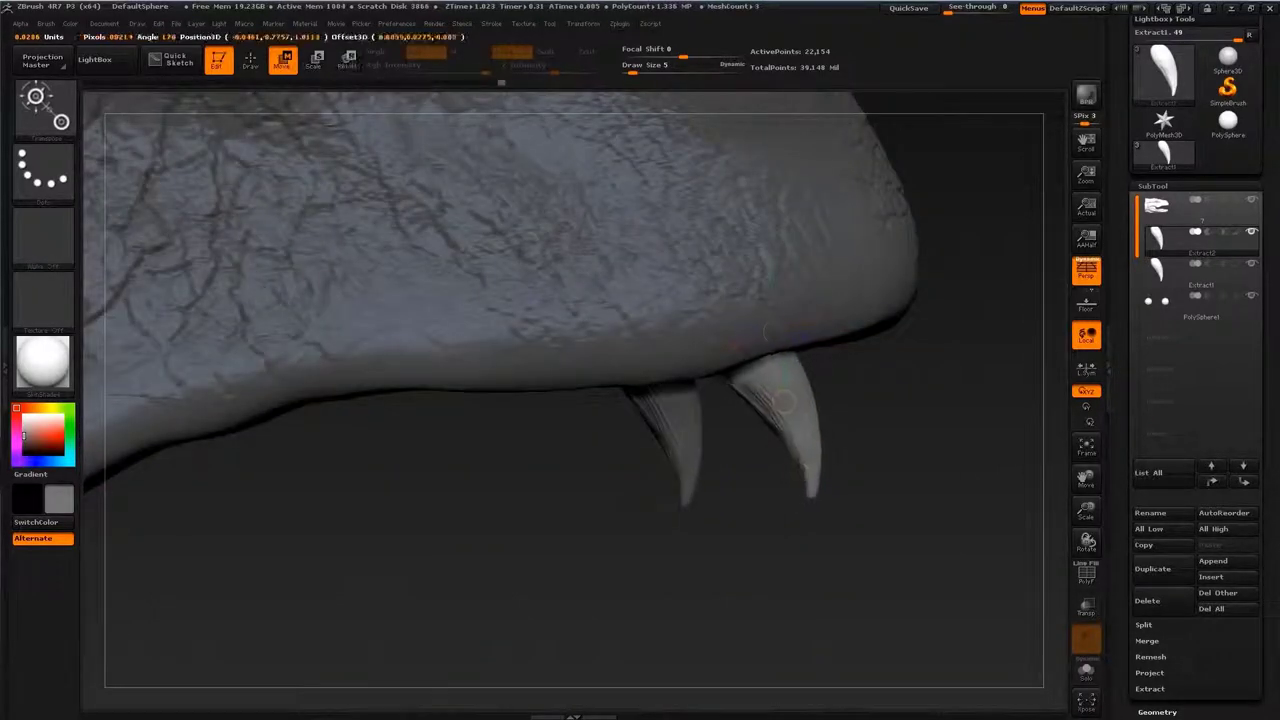
key("q")
key("b")
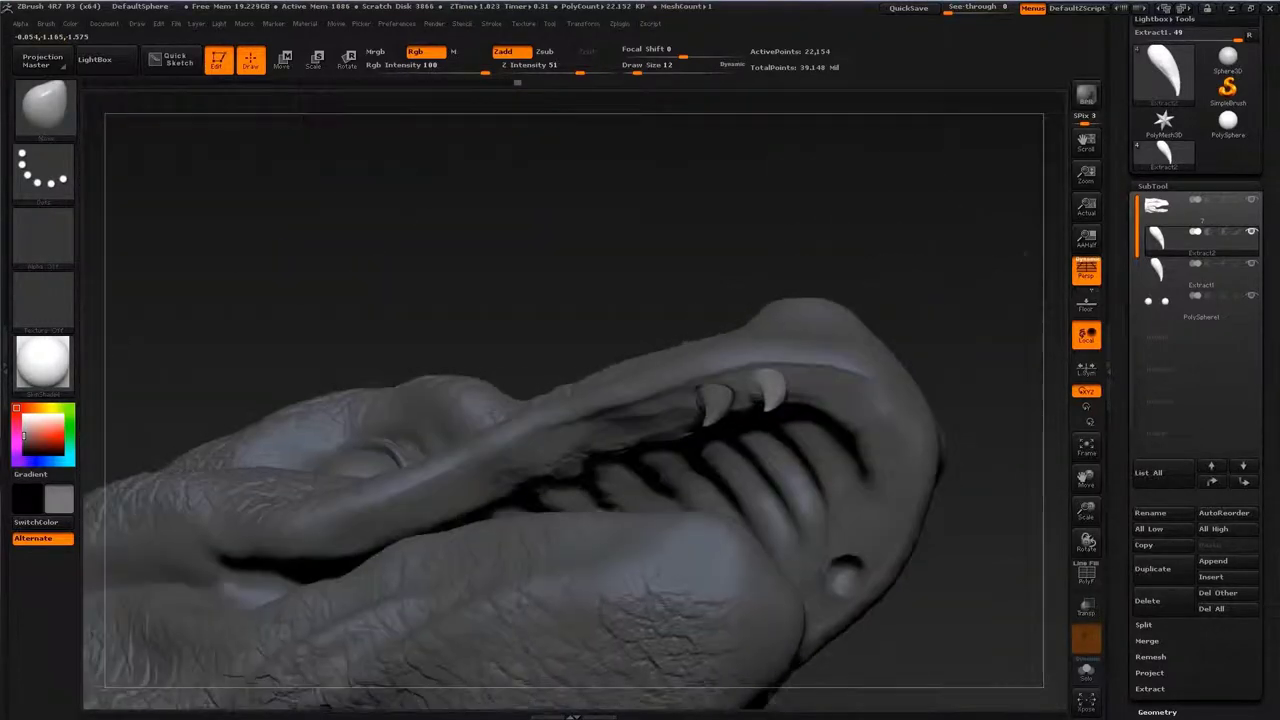
key("s")
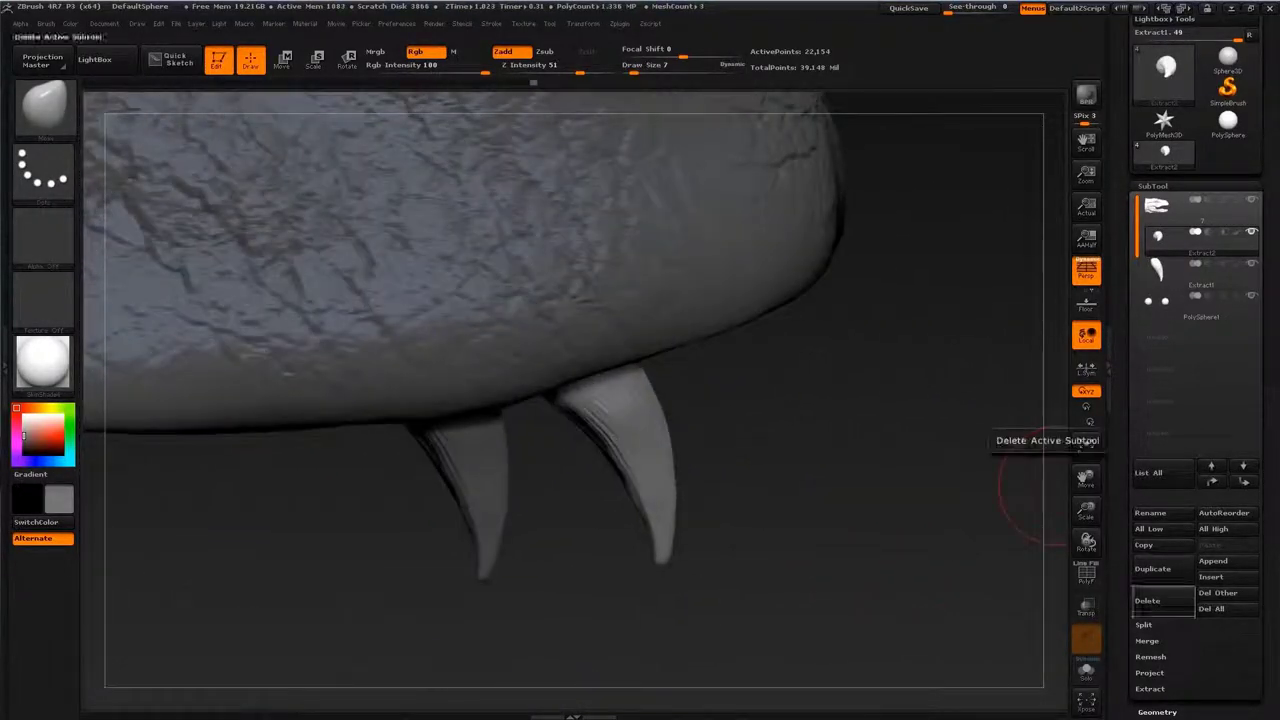
Step: Duplicate the fang again, slide it forward, straighten it and lengthen its tip
left_click(1152, 568)
key("w")
left_click_drag(619, 447, 740, 400)
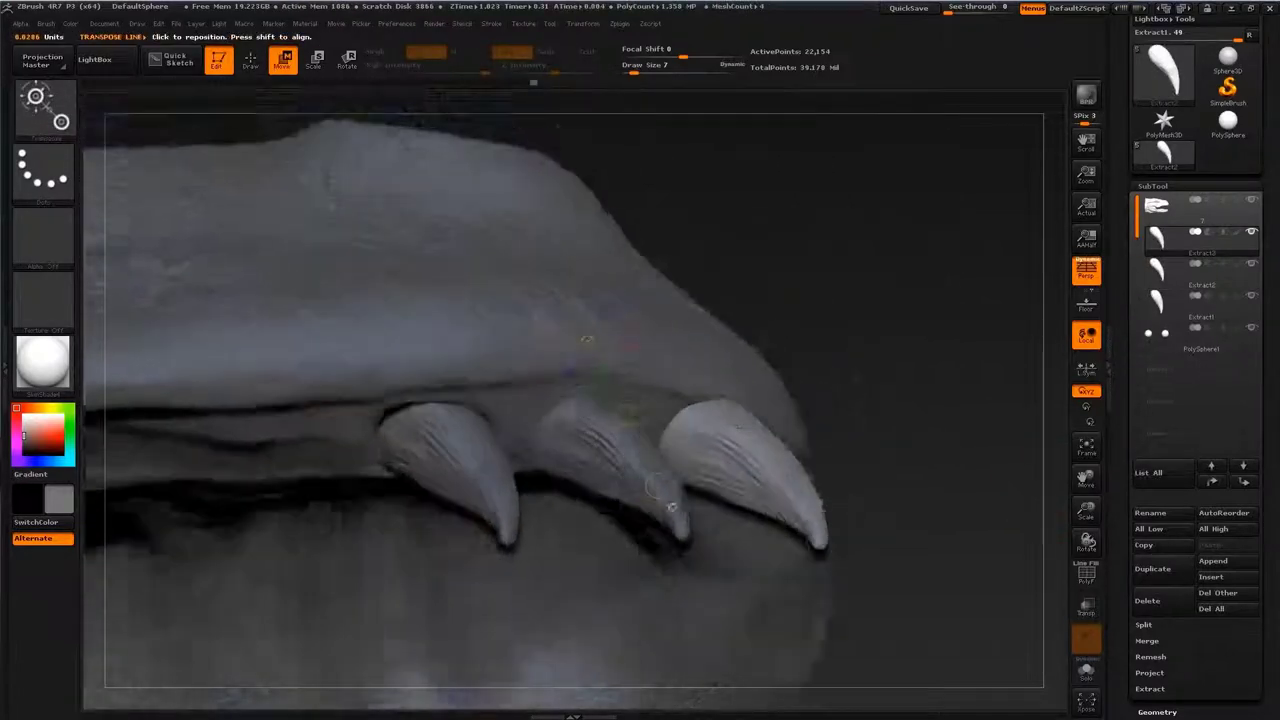
key("r")
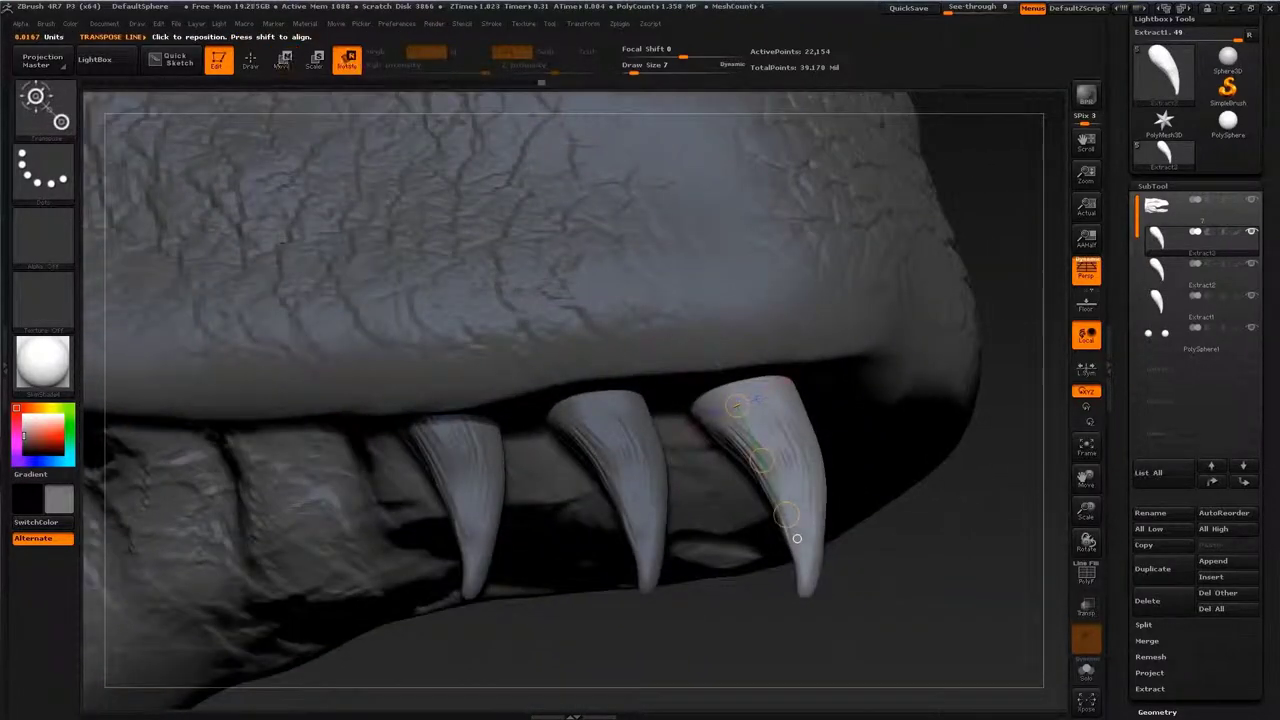
left_click_drag(829, 543, 829, 537)
key("q")
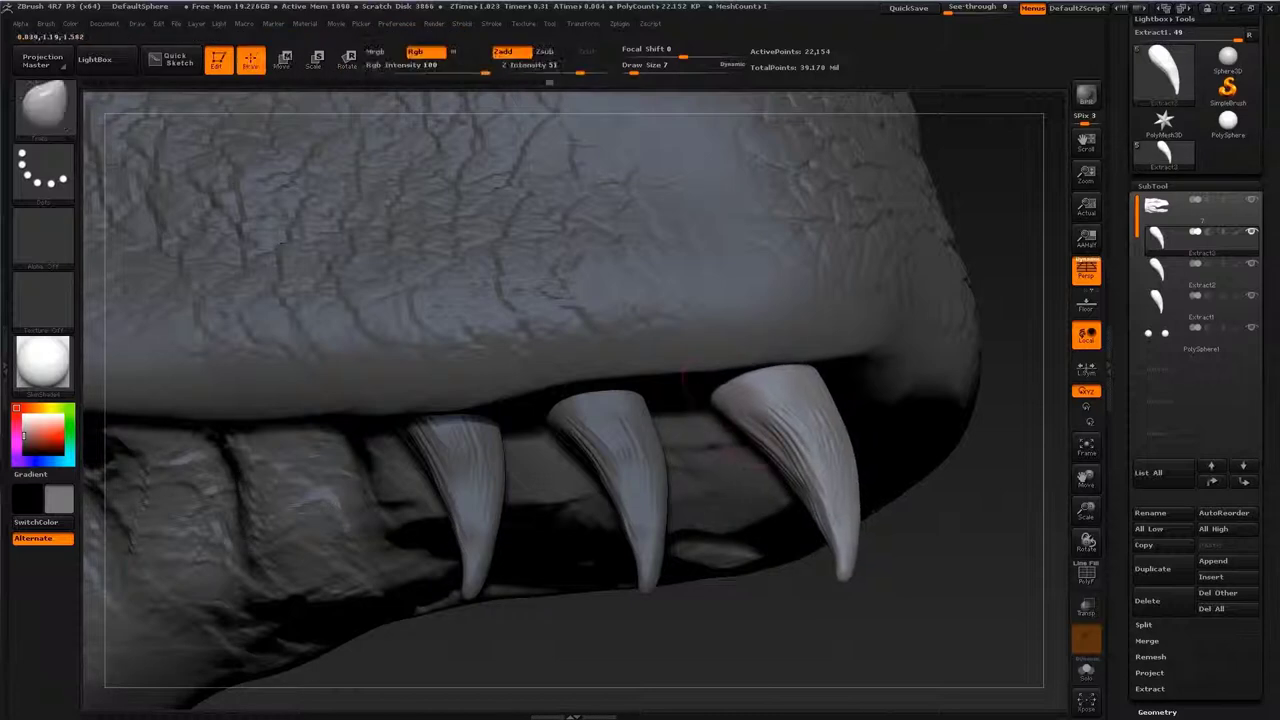
left_click_drag(800, 430, 845, 565)
key("s")
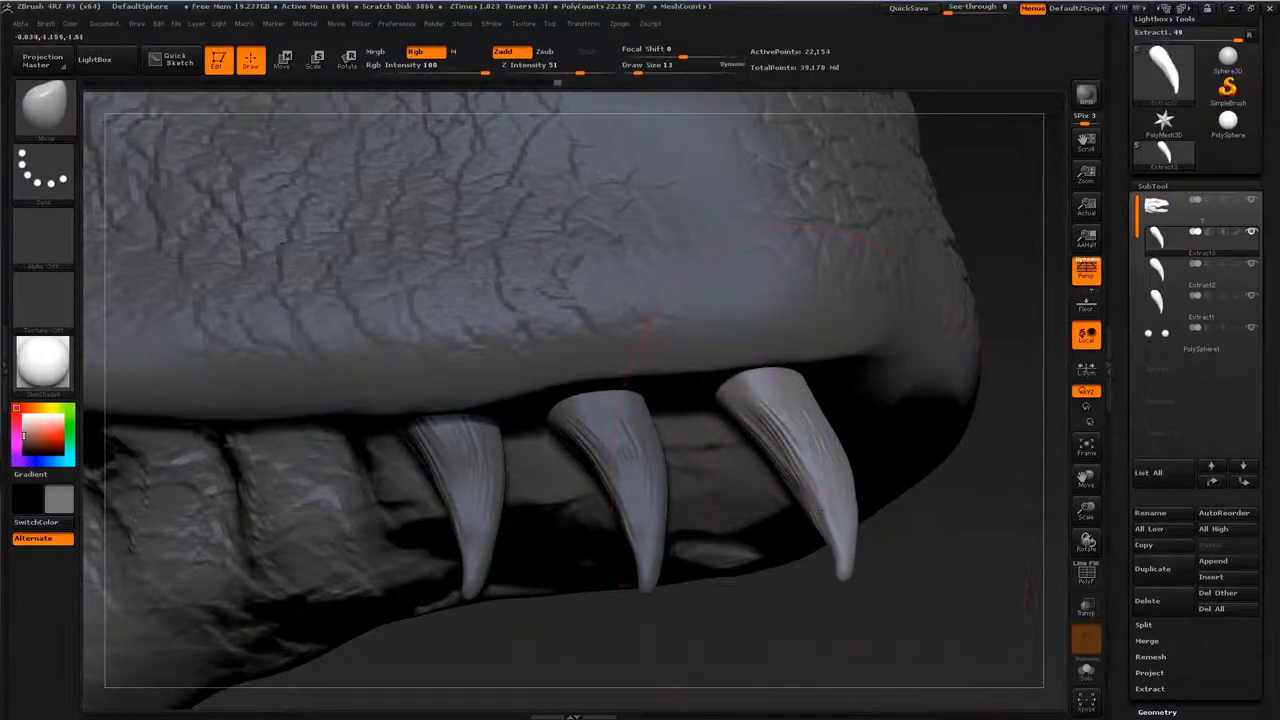
left_click_drag(830, 470, 872, 565)
key("s")
left_click(874, 549)
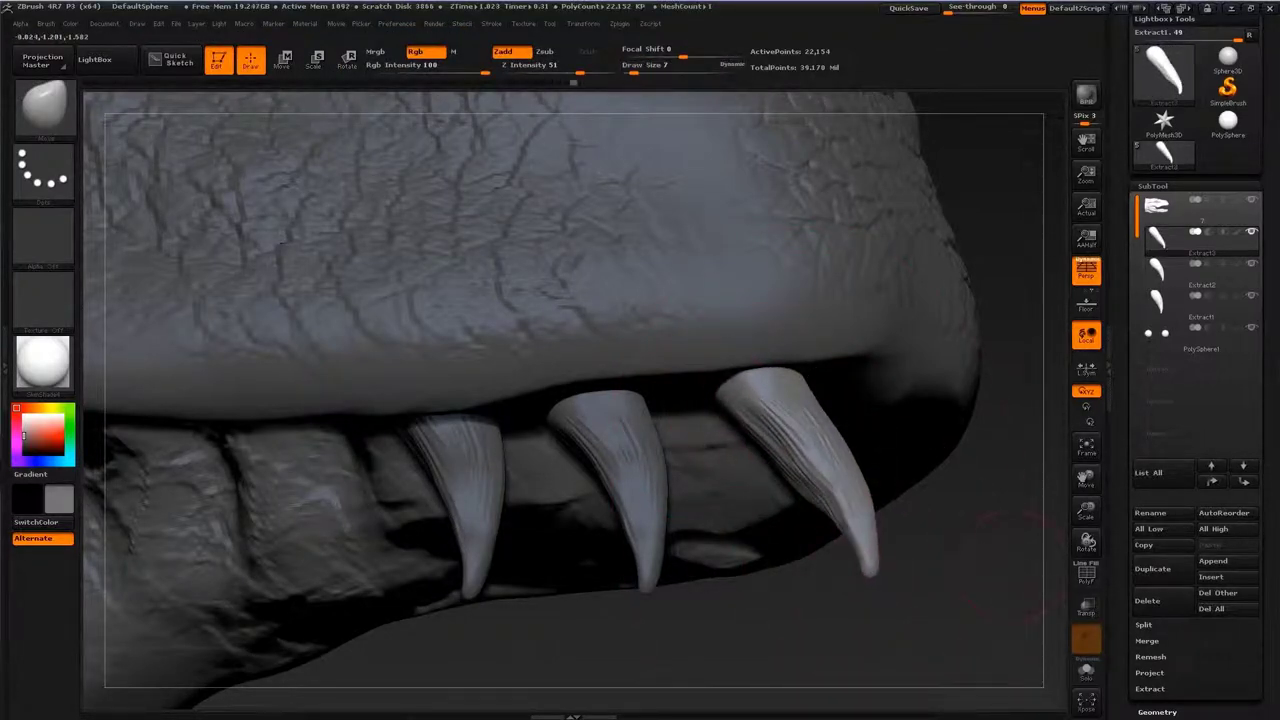
left_click_drag(815, 465, 790, 420)
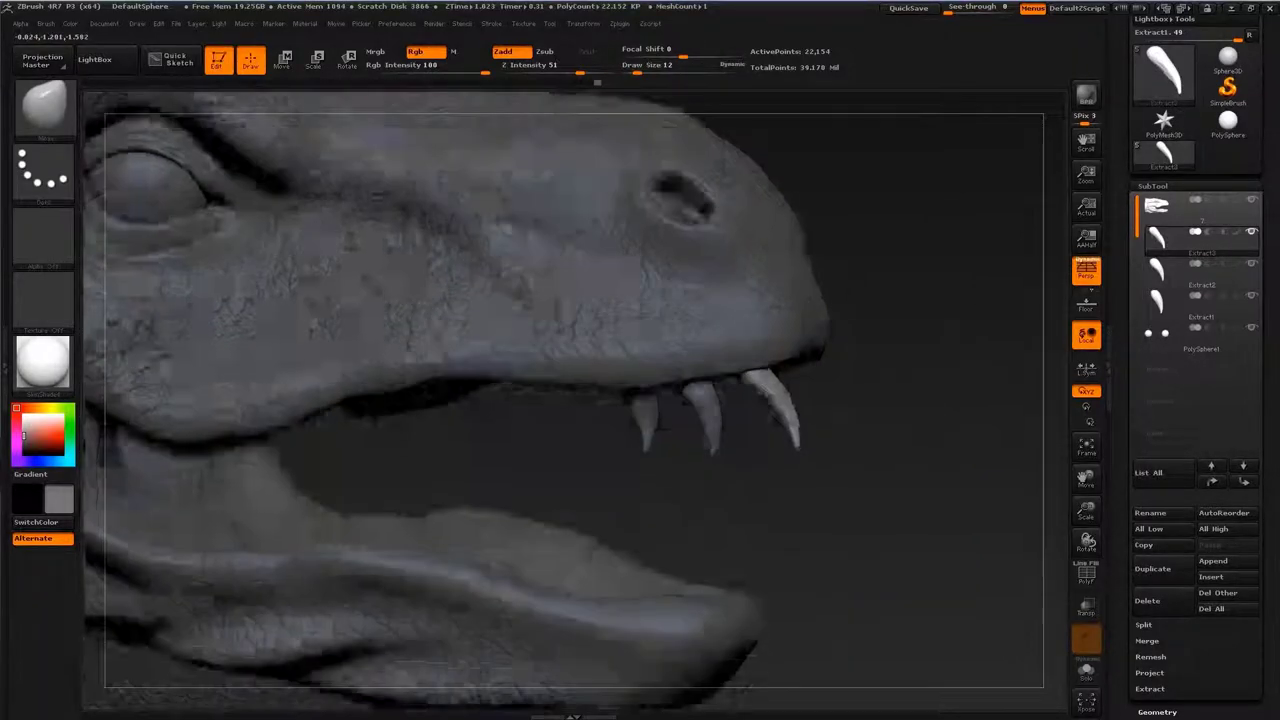
Step: Select the Extract2 fang and slide it along the jaw from a side view
left_click_drag(1000, 450, 1000, 350, "alt")
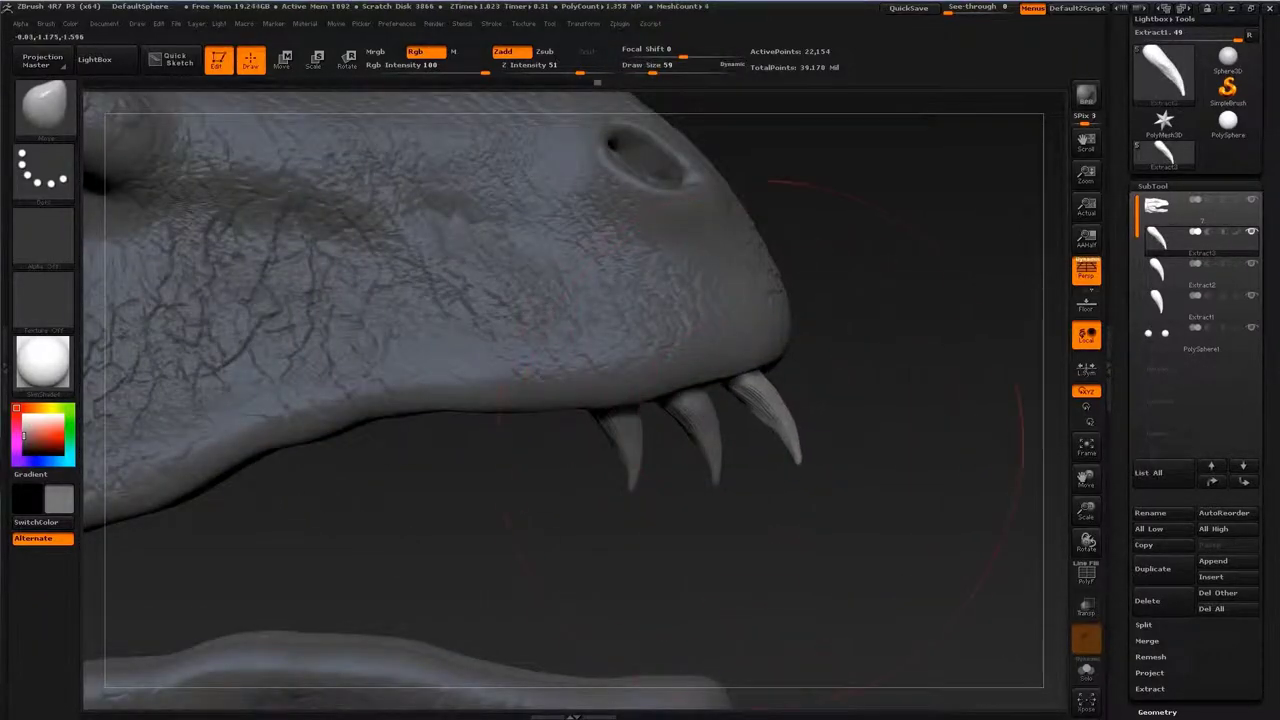
left_click(737, 462, "alt")
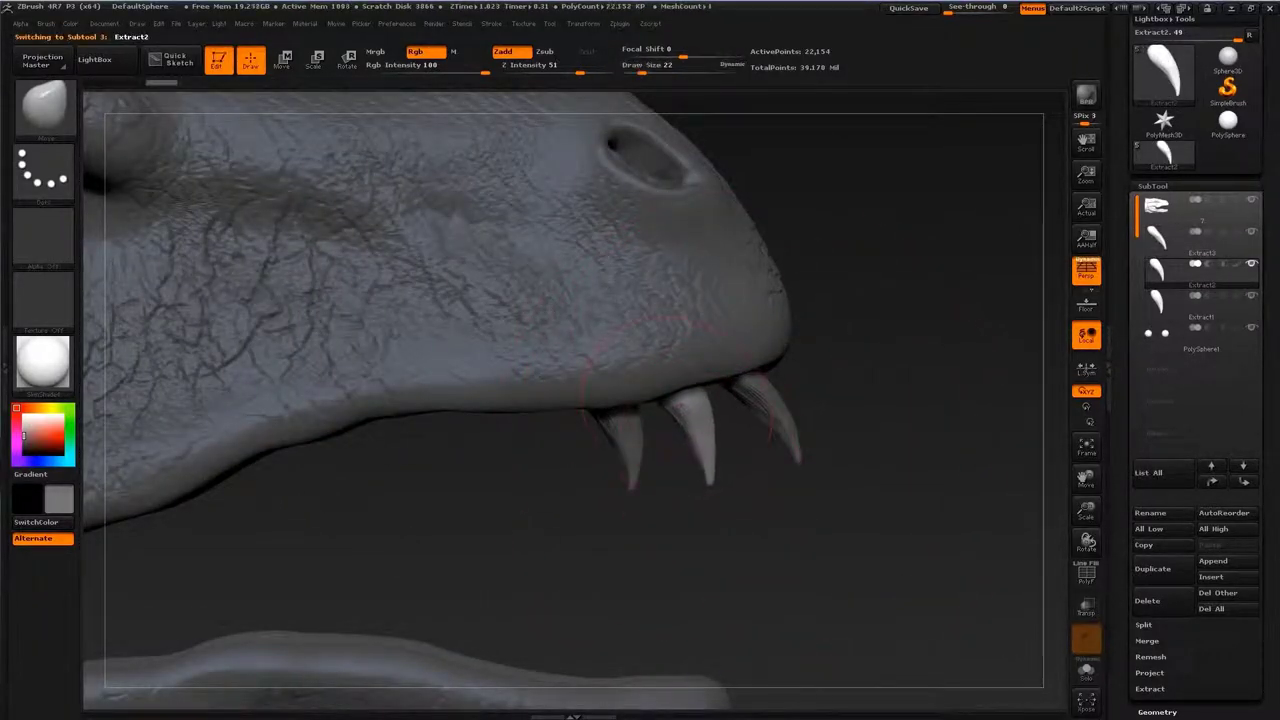
left_click_drag(680, 465, 860, 500)
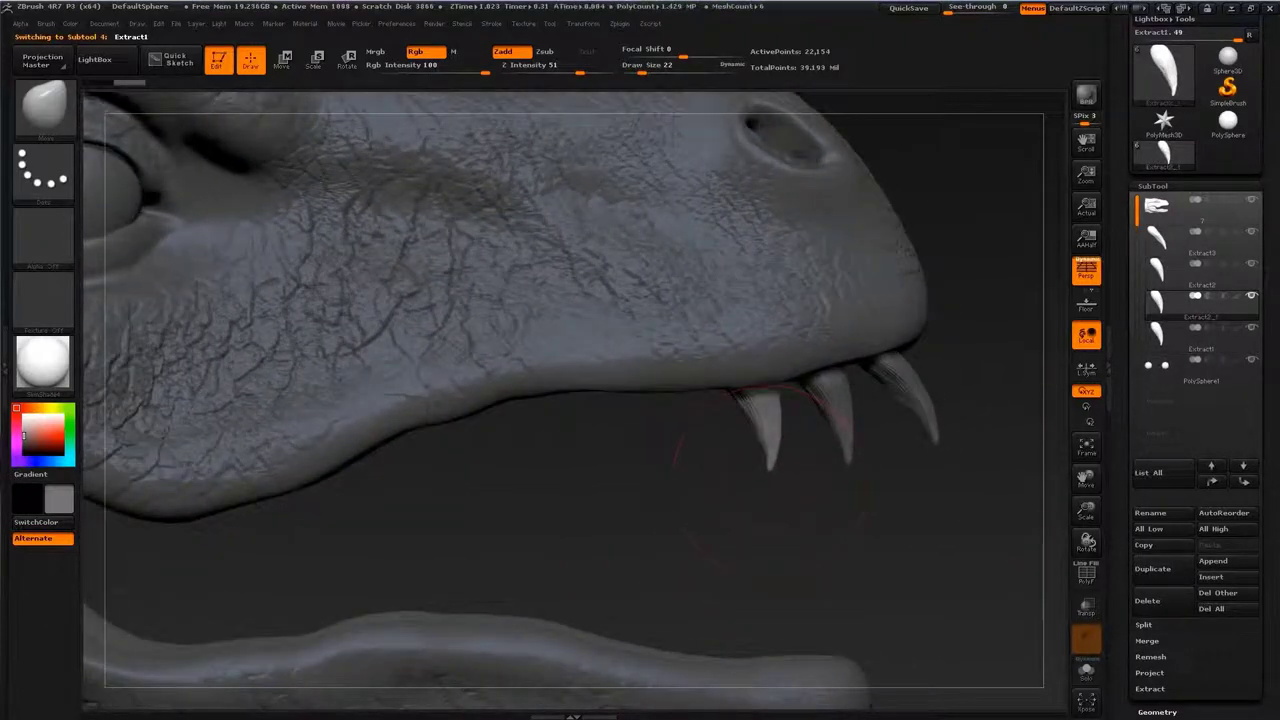
key("w")
left_click_drag(760, 414, 675, 430)
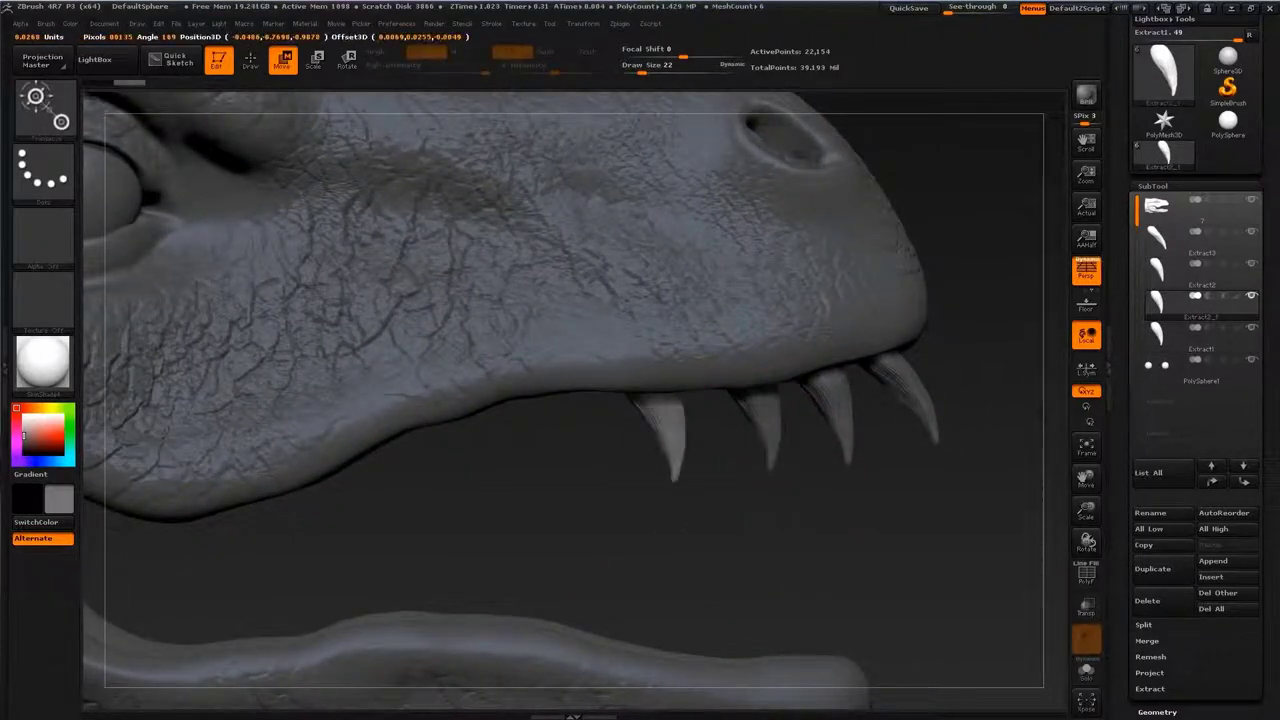
key("q")
scroll(1190, 400, "down", 5)
left_click(1162, 453)
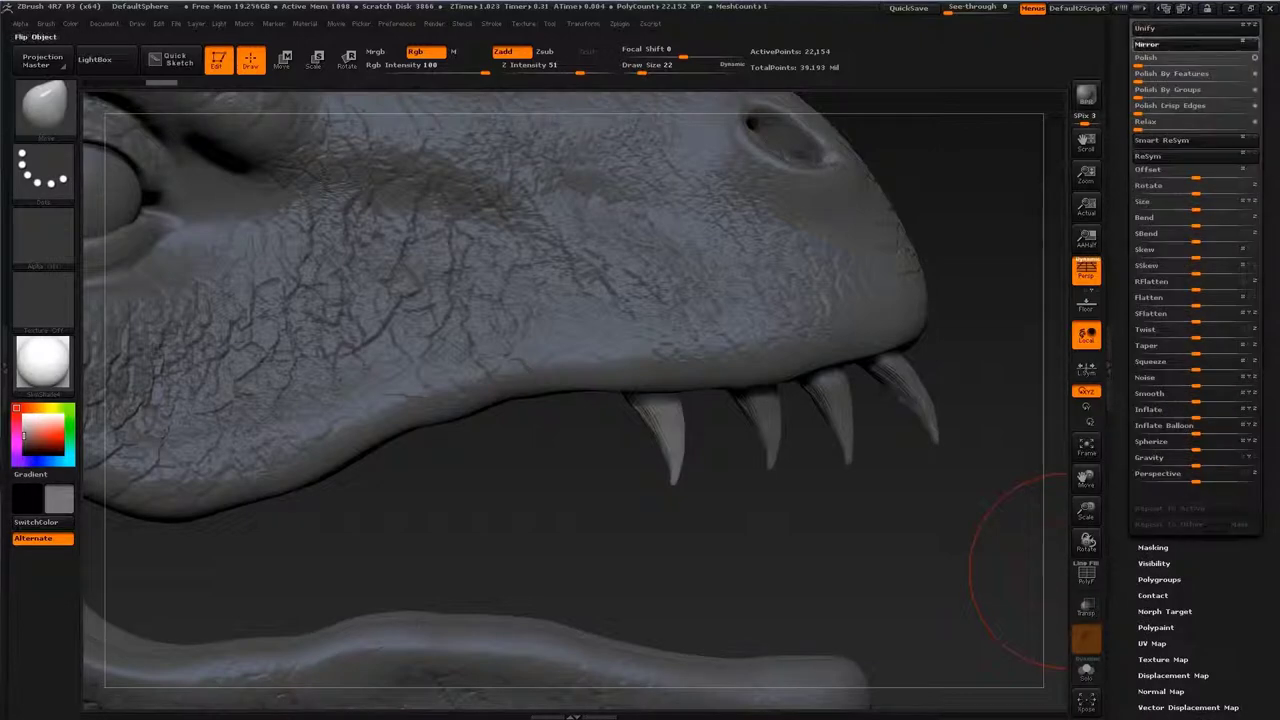
Step: Mirror the fang to the other side, rotate it upright and slide it along the jaw
left_click(1086, 272)
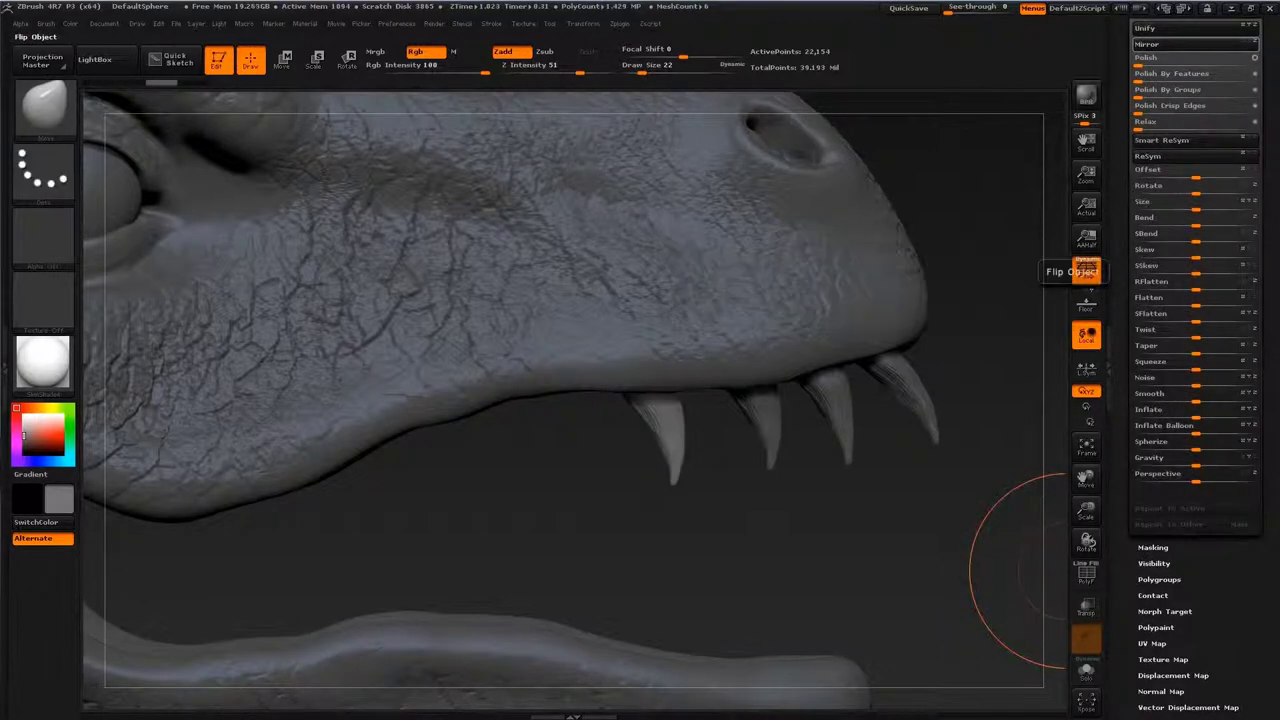
left_click(1086, 272)
left_click(1086, 272)
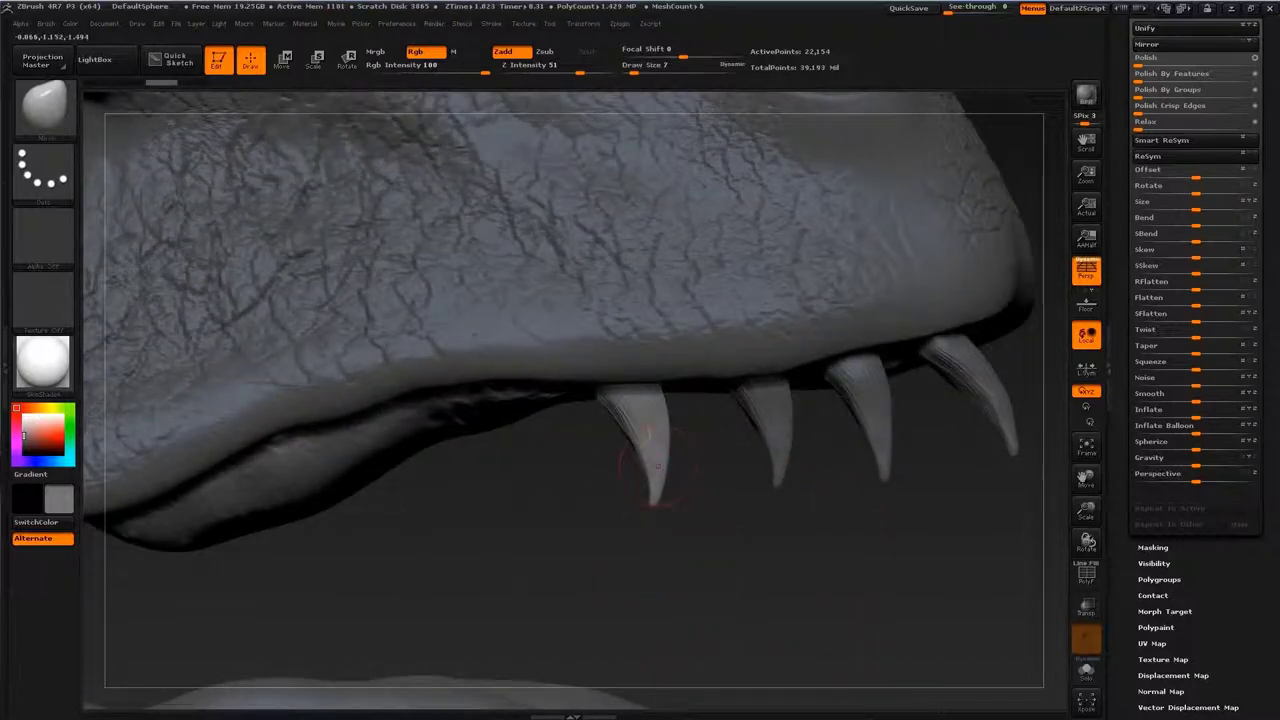
key("r")
mouse_move(628, 374)
left_mouse_down()
mouse_move(657, 508)
mouse_move(614, 520)
mouse_move(573, 358)
left_mouse_up()
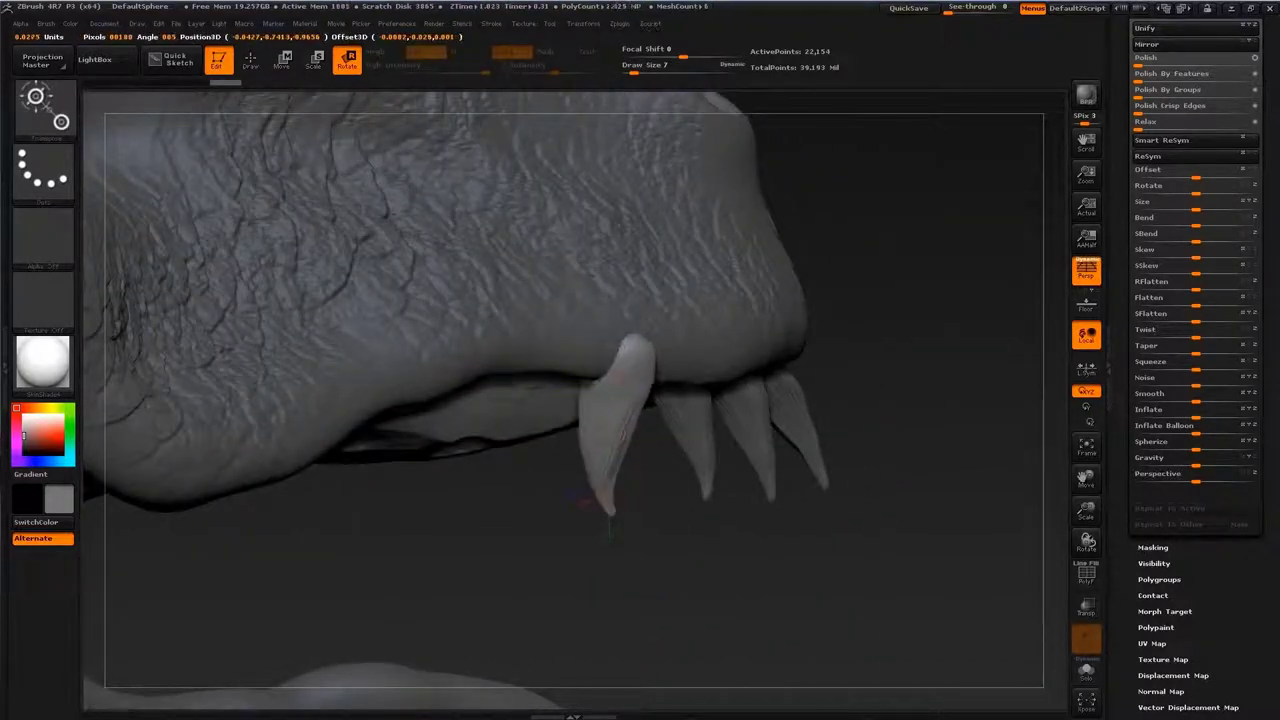
left_click_drag(608, 515, 575, 500)
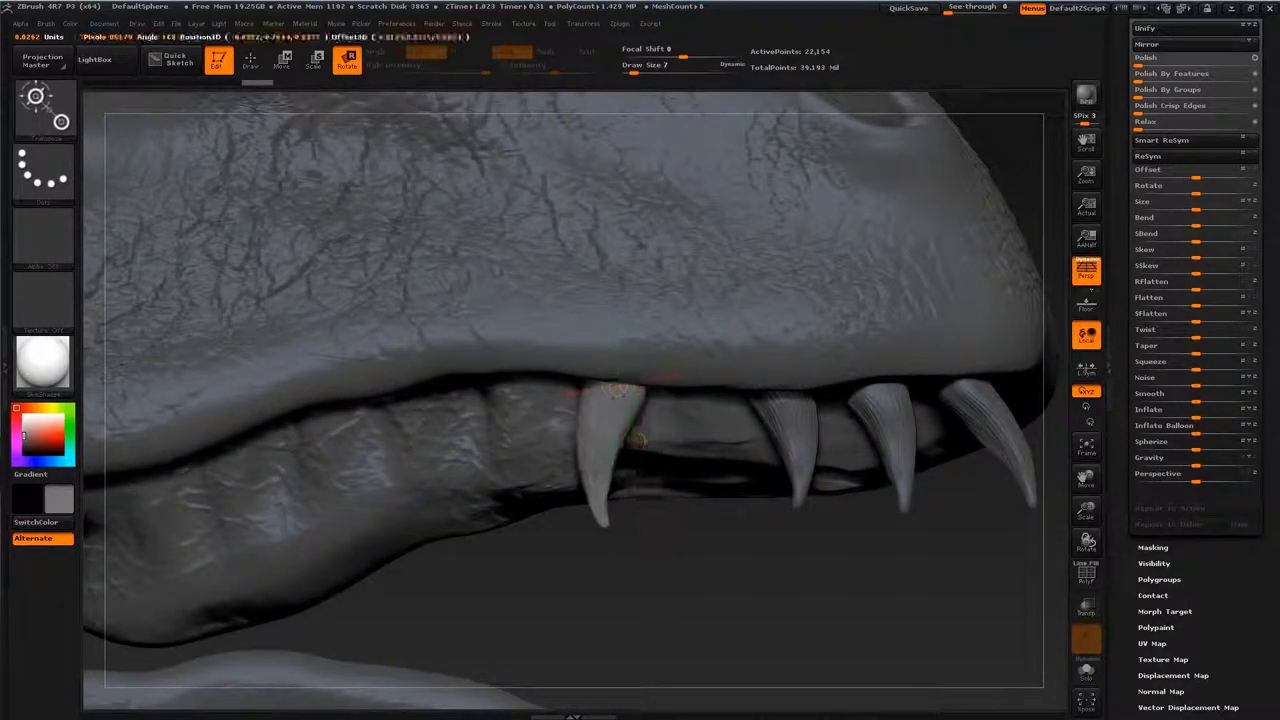
key("w")
left_click_drag(636, 440, 696, 440)
key("q")
Step: Set the brush size to 35 and view the snout's teeth from a lower angle
key("s")
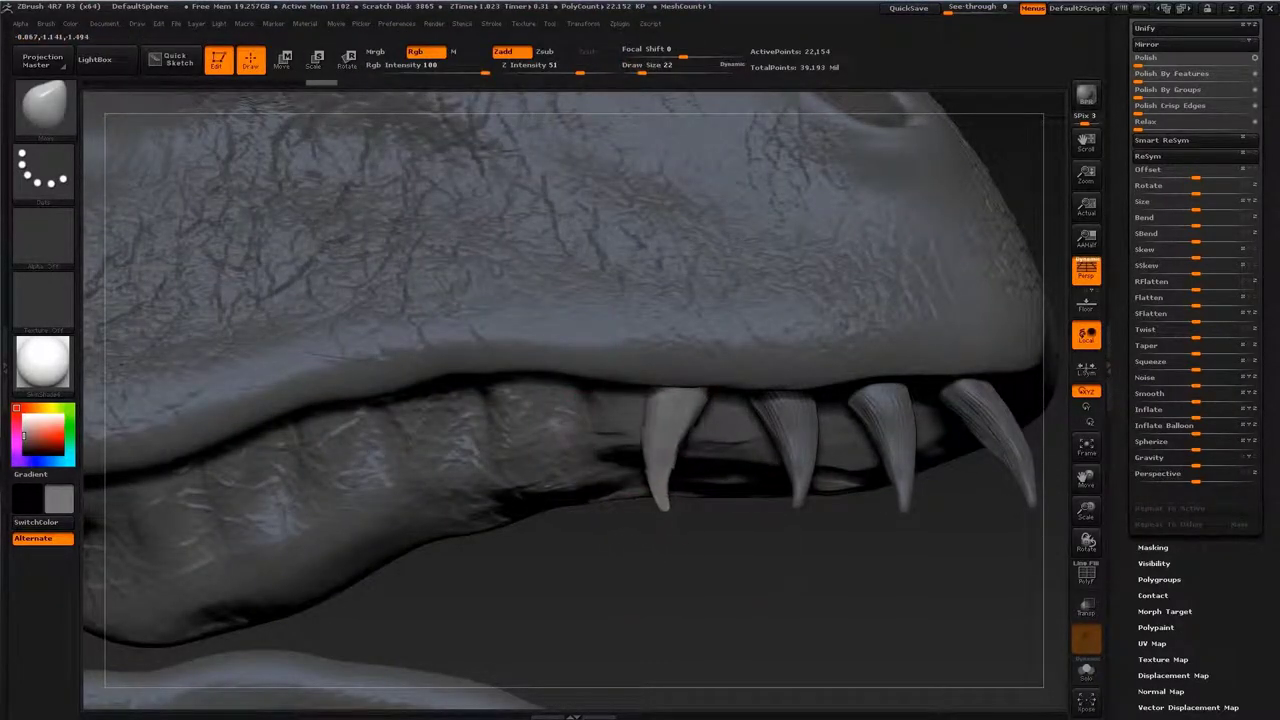
key("s")
left_click_drag(632, 508, 646, 500)
key("s")
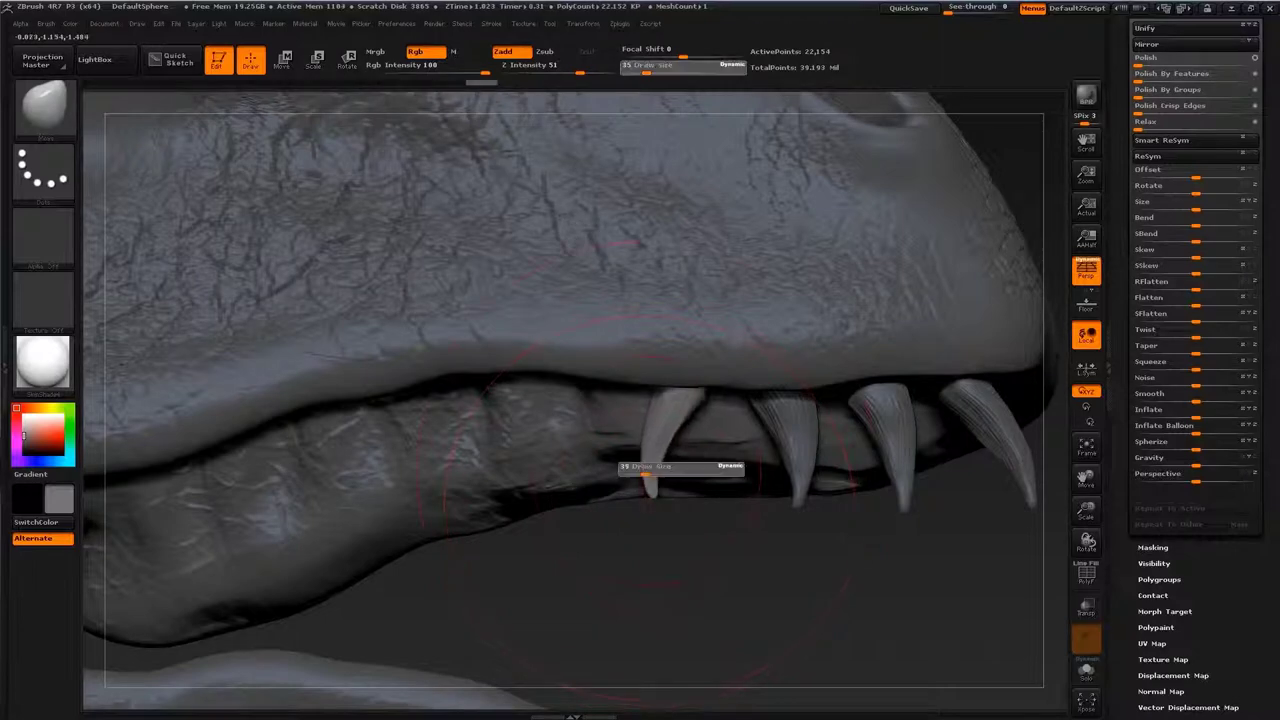
mouse_move(640, 445)
left_mouse_down("alt")
mouse_move(668, 422)
mouse_move(809, 566)
mouse_move(1030, 610)
mouse_move(700, 330)
left_mouse_up("alt")
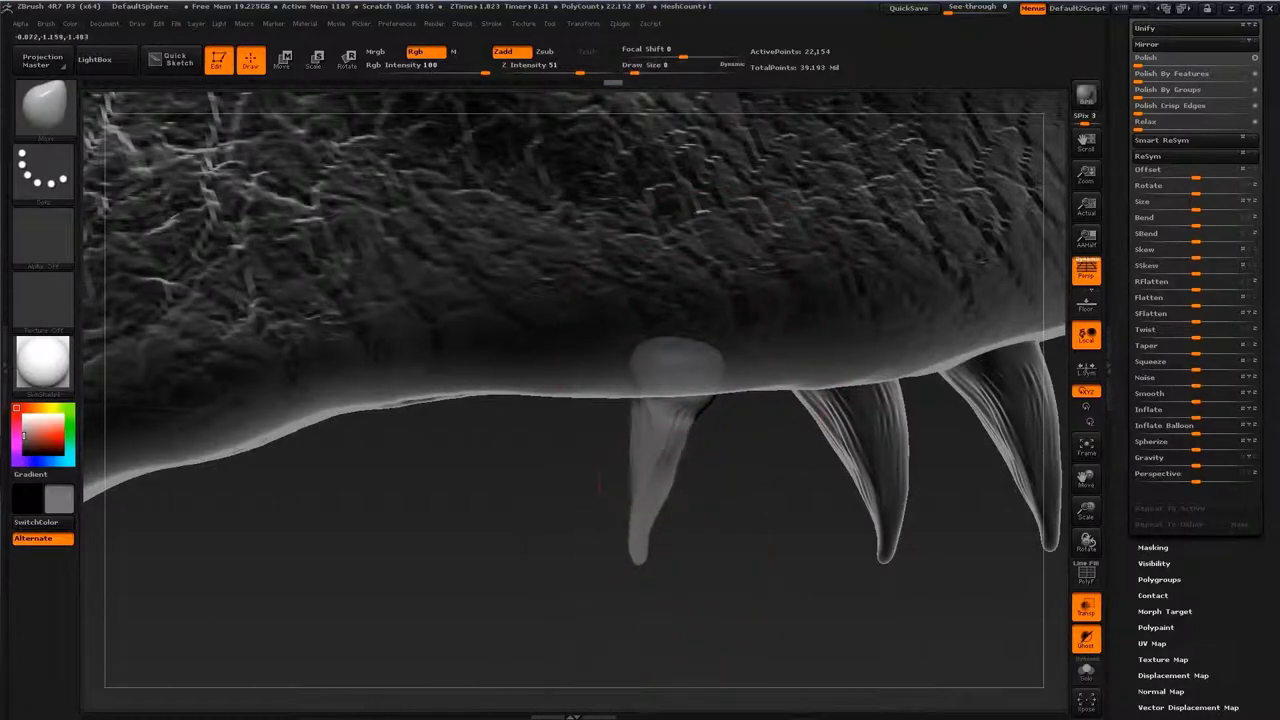
mouse_move(600, 483)
left_mouse_down()
mouse_move(720, 500)
mouse_move(640, 470)
mouse_move(675, 468)
left_mouse_up()
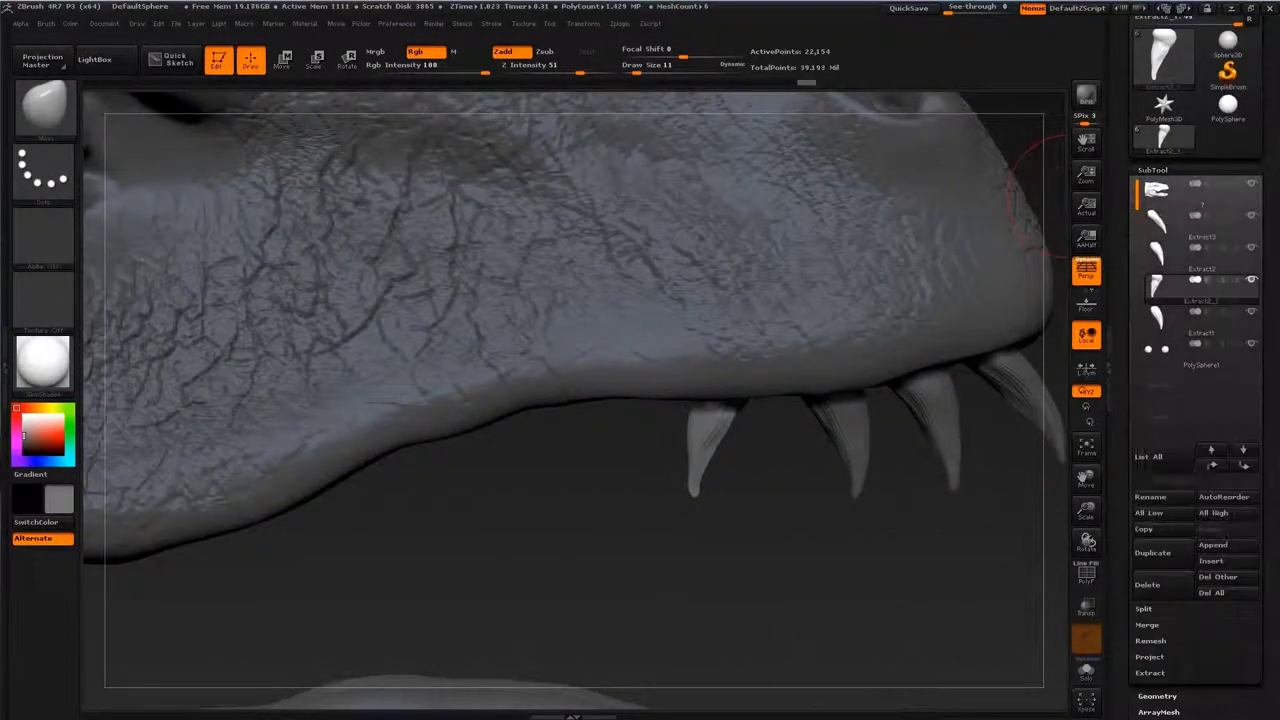
Step: Duplicate the tooth and move the copy forward along the upper jaw
left_click(1160, 552)
key("w")
left_click_drag(723, 377, 677, 503)
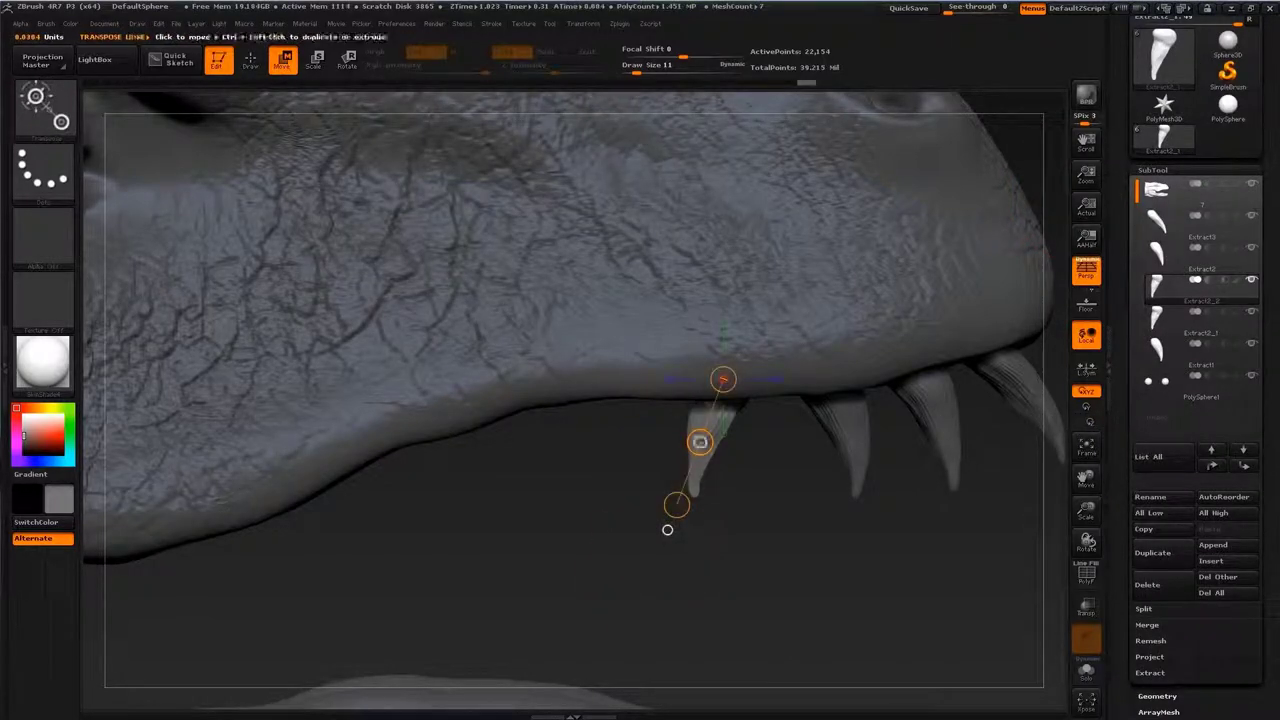
left_click_drag(697, 443, 592, 443)
key("q")
mouse_move(641, 545)
left_mouse_down()
mouse_move(628, 490)
mouse_move(608, 508)
left_mouse_up()
key("w")
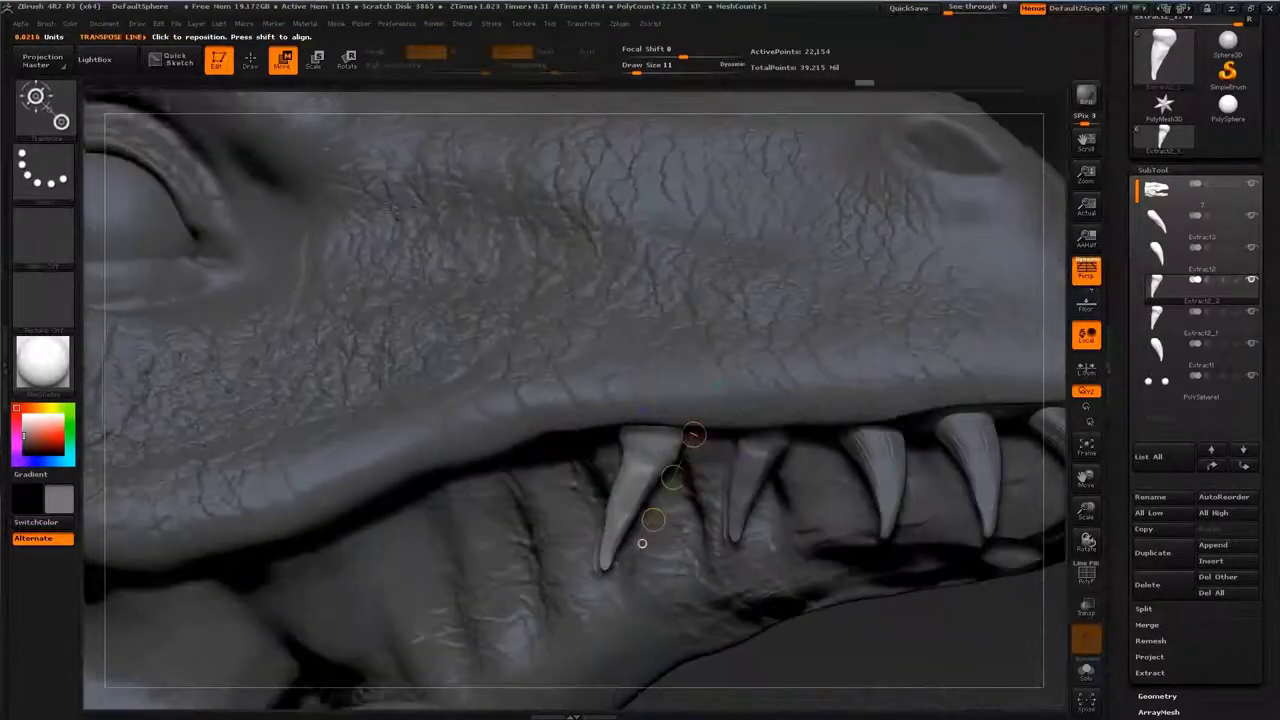
key("q")
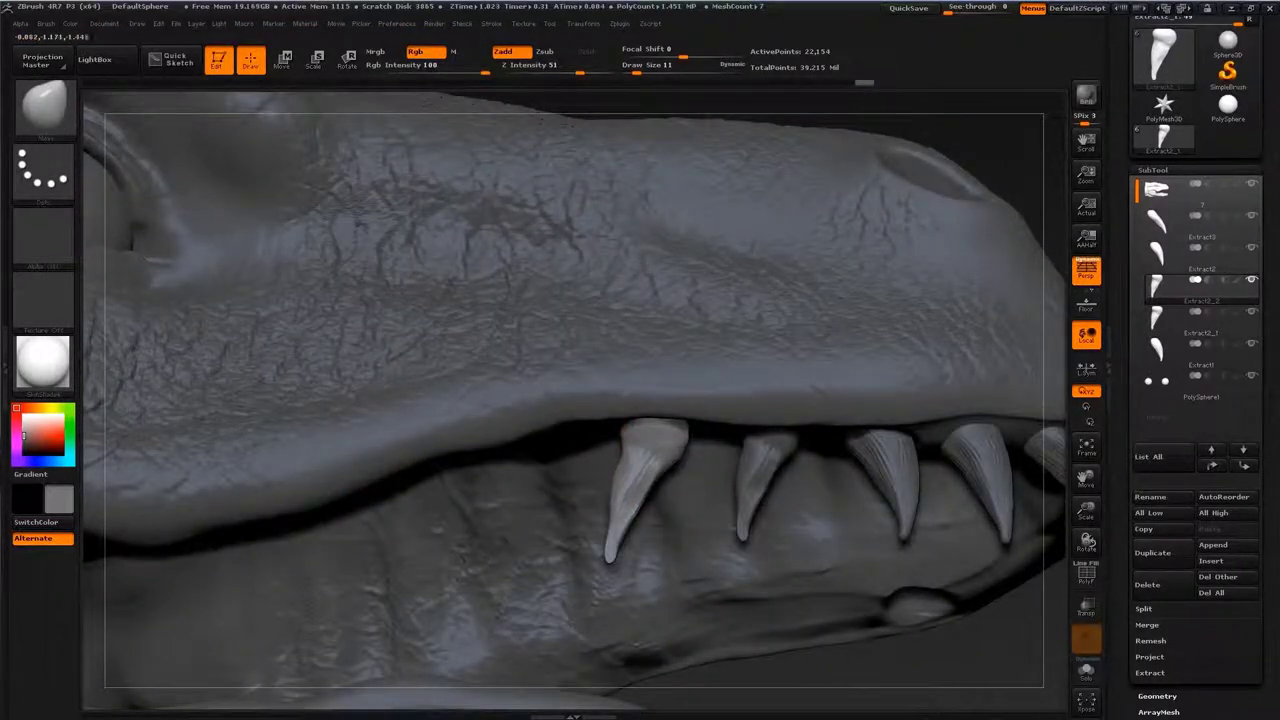
Step: Set brush size 22 then 11, drop all subtools to lowest subdivision, then size 7
key("s")
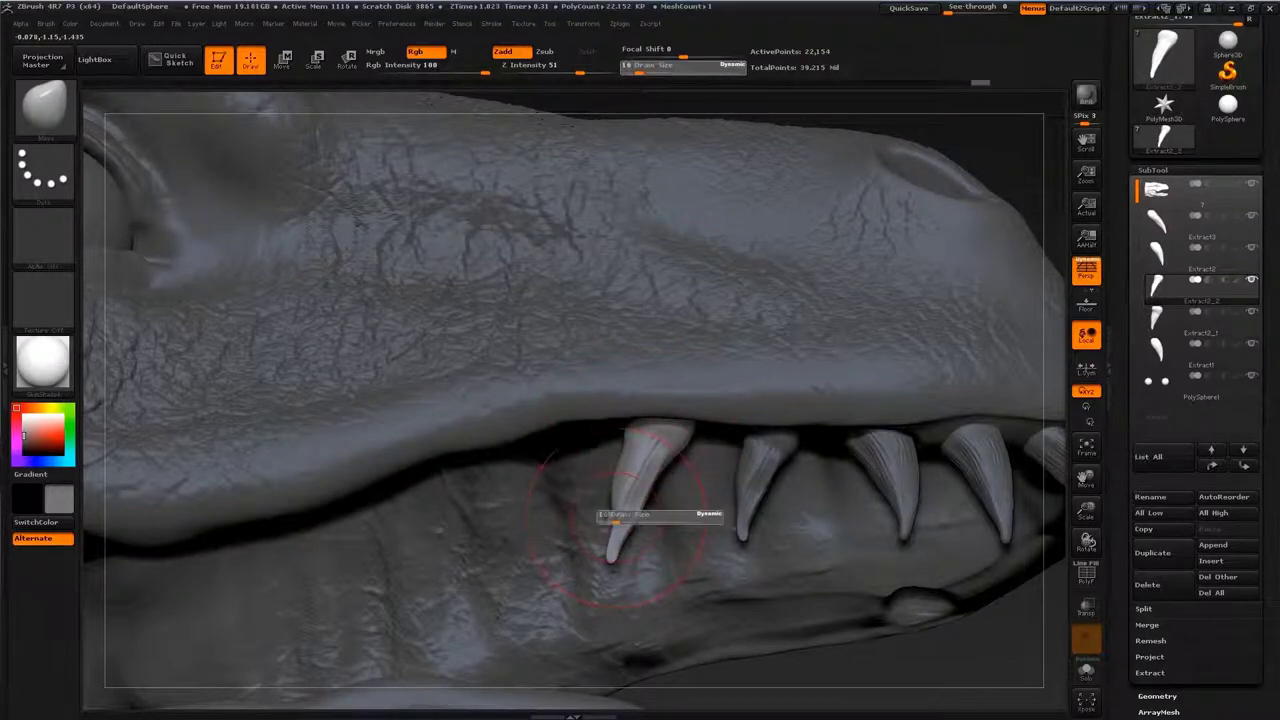
key("s")
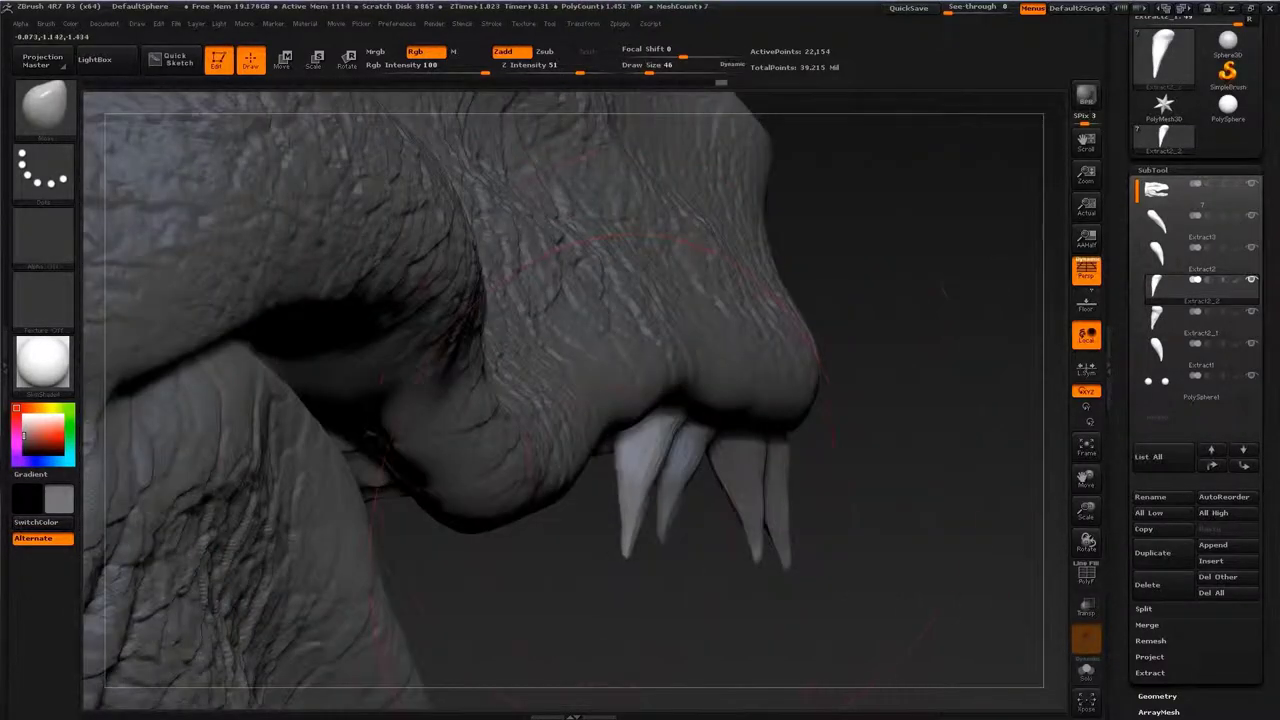
key("bracketleft")
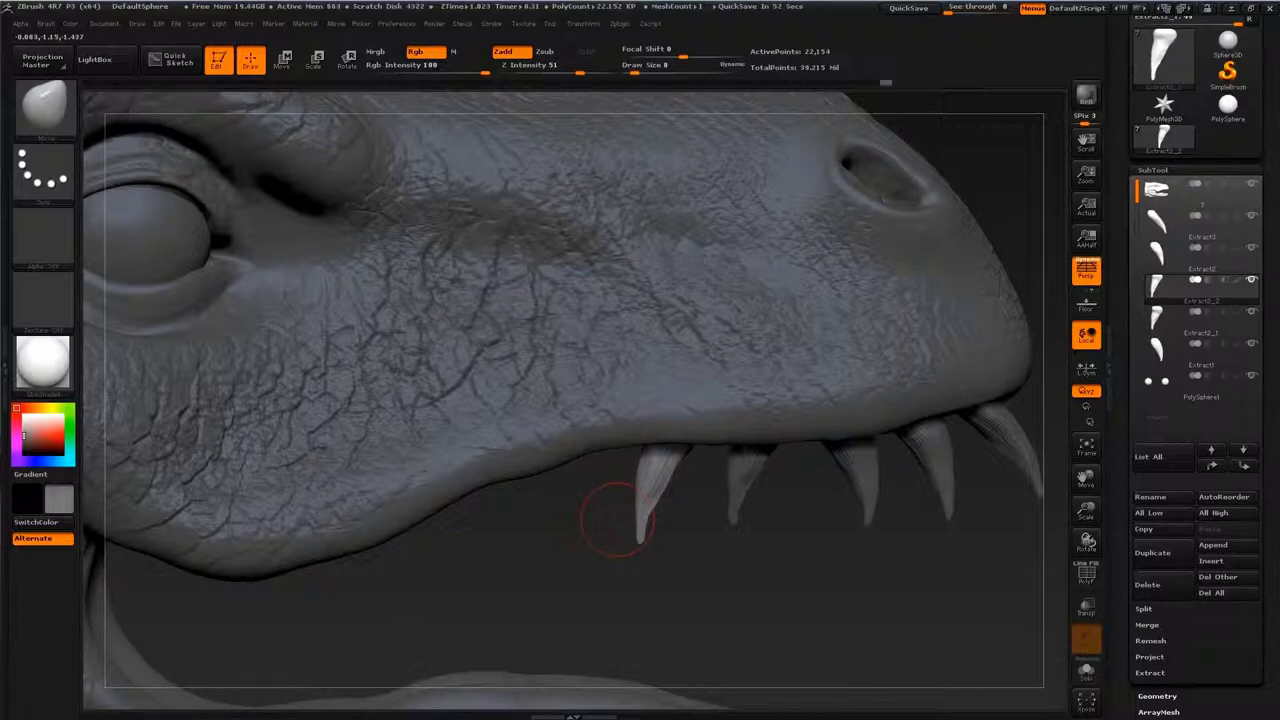
left_click(1149, 512)
key("w")
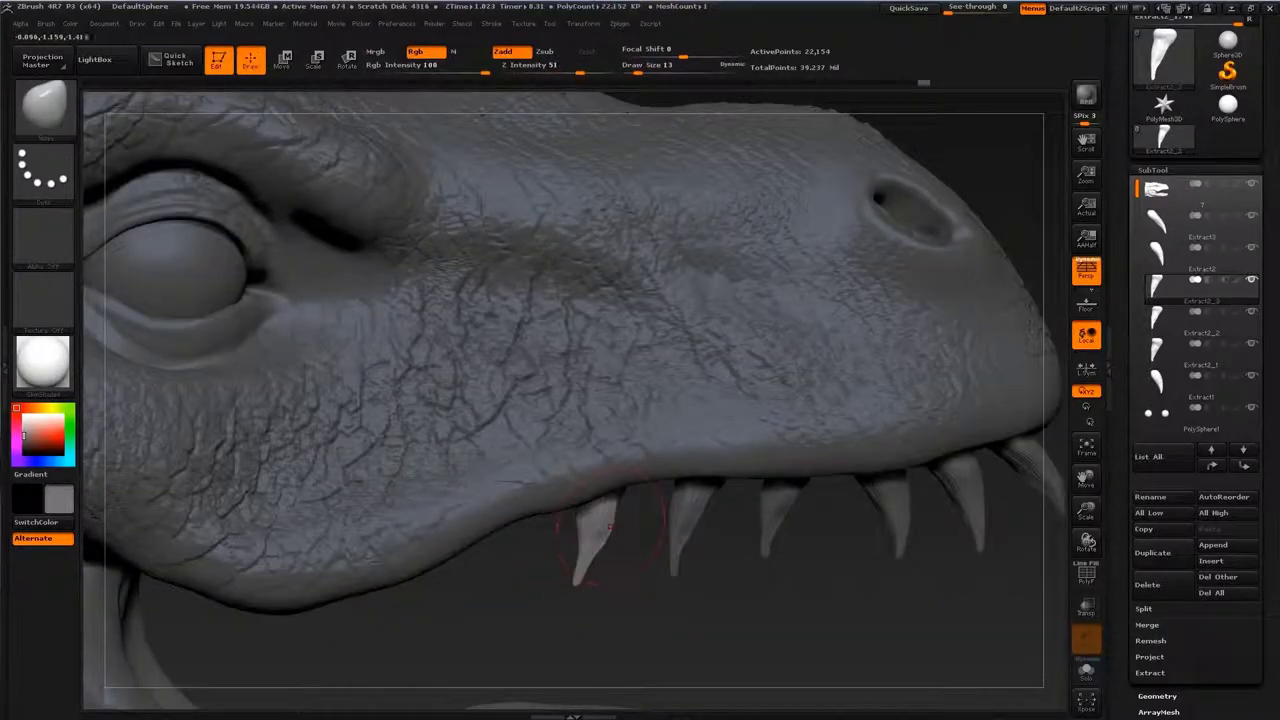
key("bracketleft")
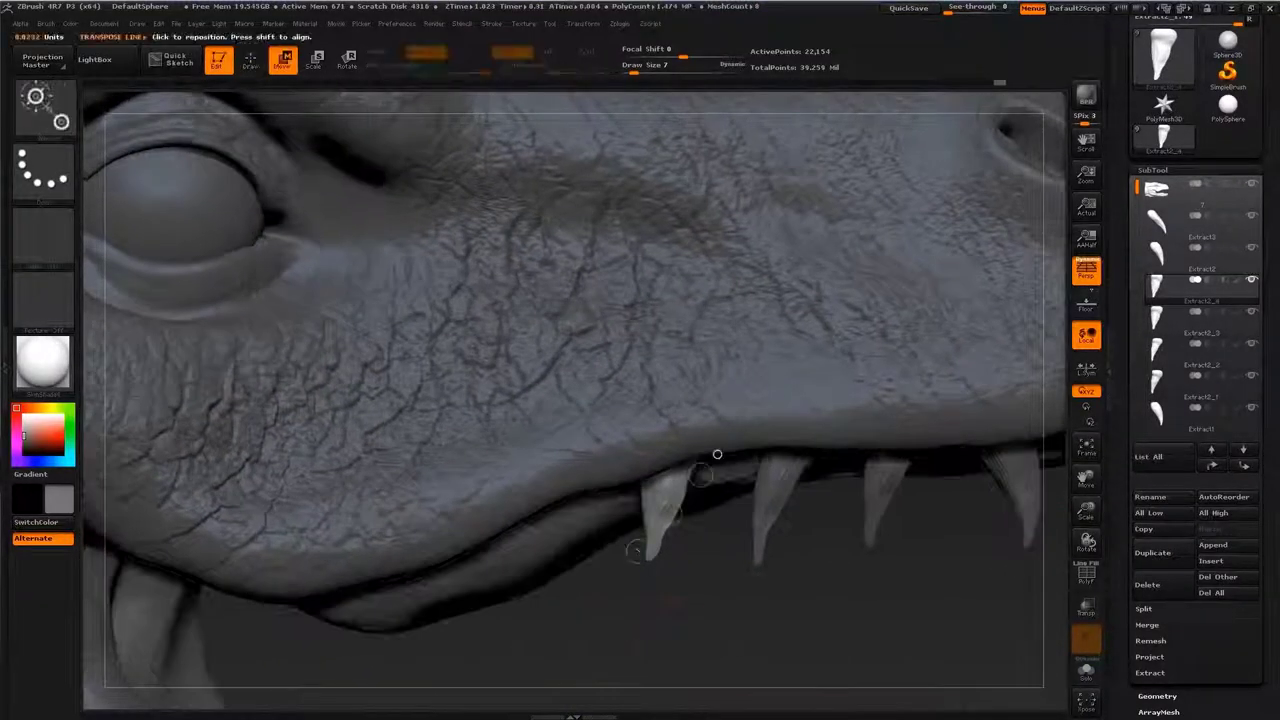
Step: Resize the front tooth and seat it along the gum, then set brush size 5
left_click_drag(683, 439, 671, 552)
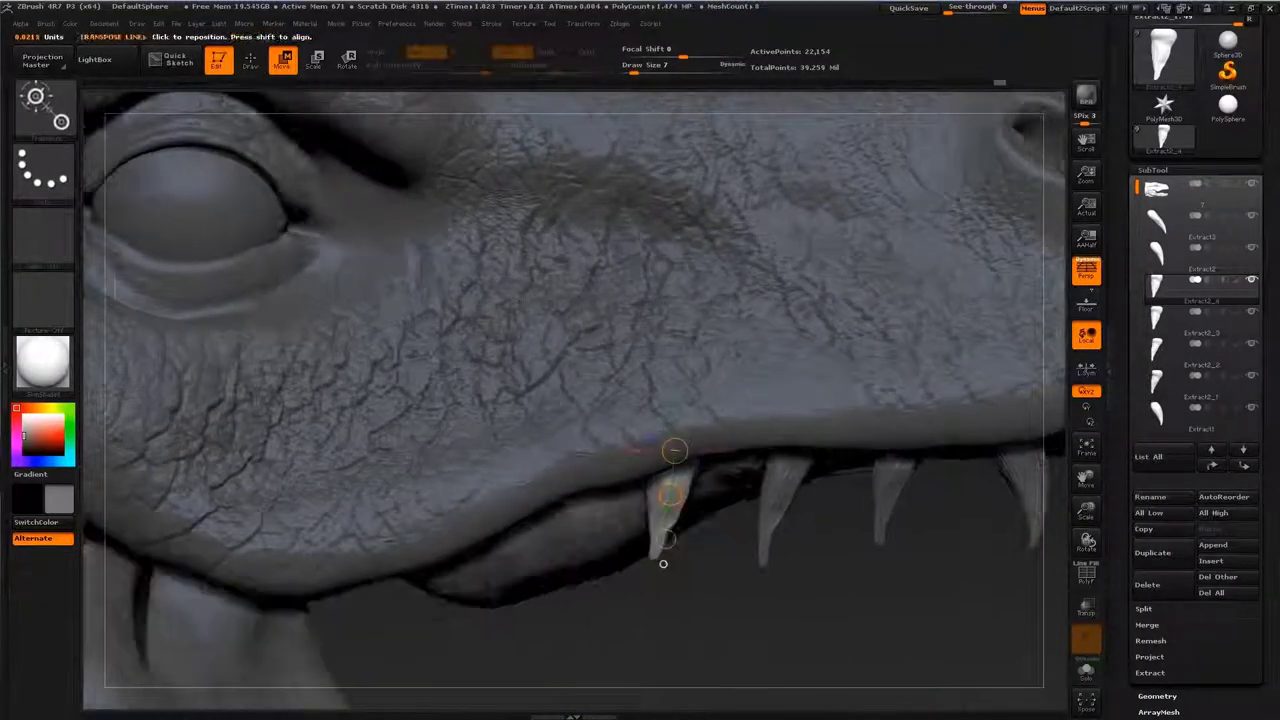
key("e")
mouse_move(598, 478)
left_mouse_down()
mouse_move(580, 576)
mouse_move(600, 468)
left_mouse_up()
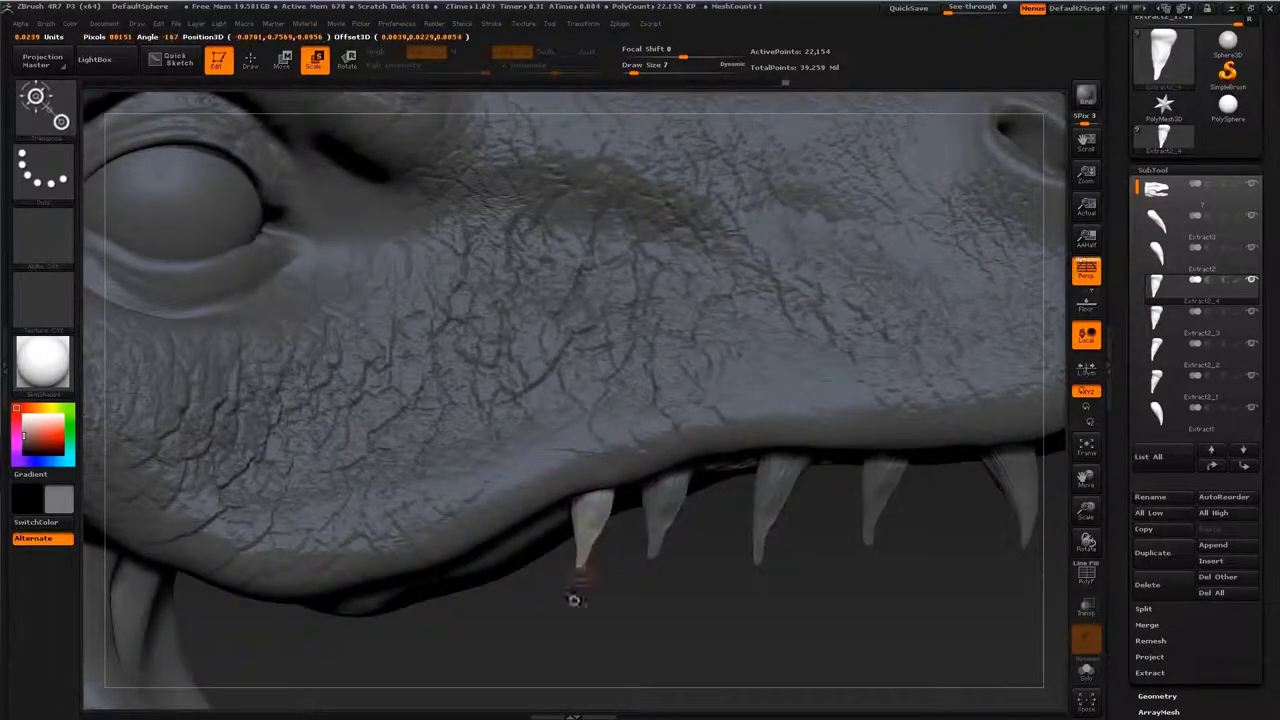
key("r")
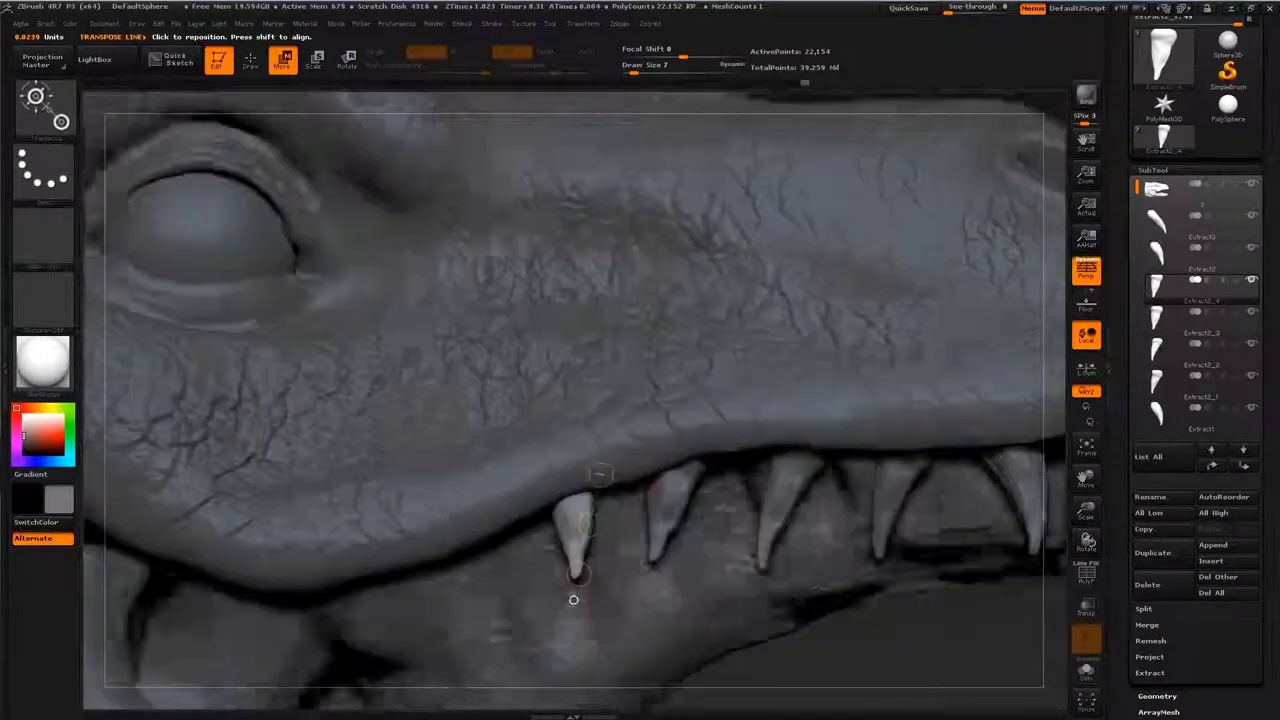
key("w")
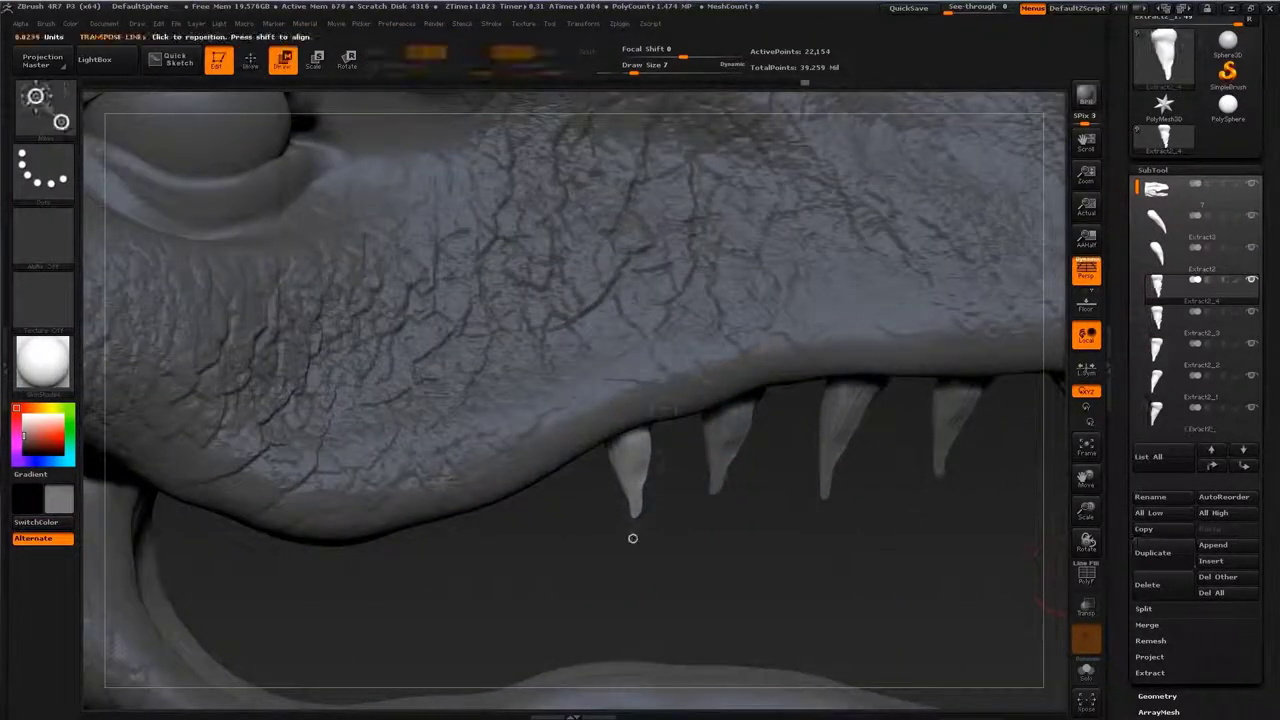
left_click_drag(656, 405, 640, 515)
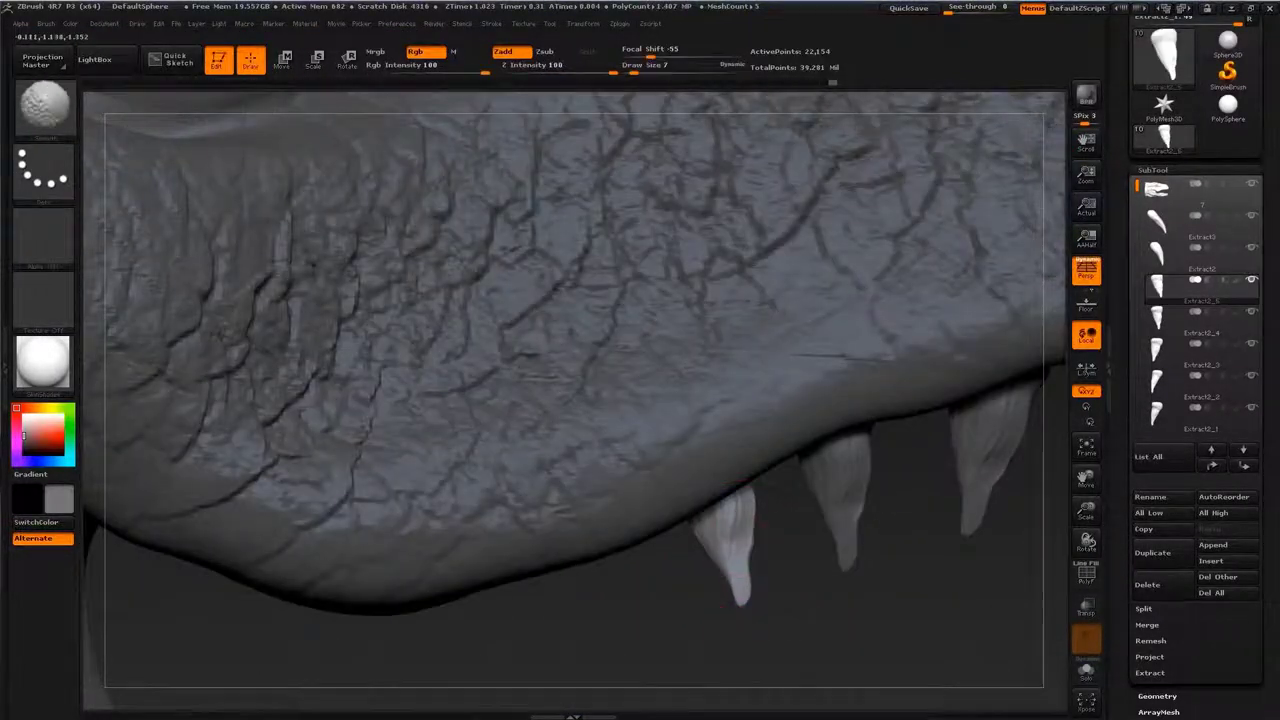
key("s")
left_click_drag(758, 557, 752, 560)
Step: Select the Extract2_5 tooth and place it further forward on the jaw
left_click(845, 518, "alt")
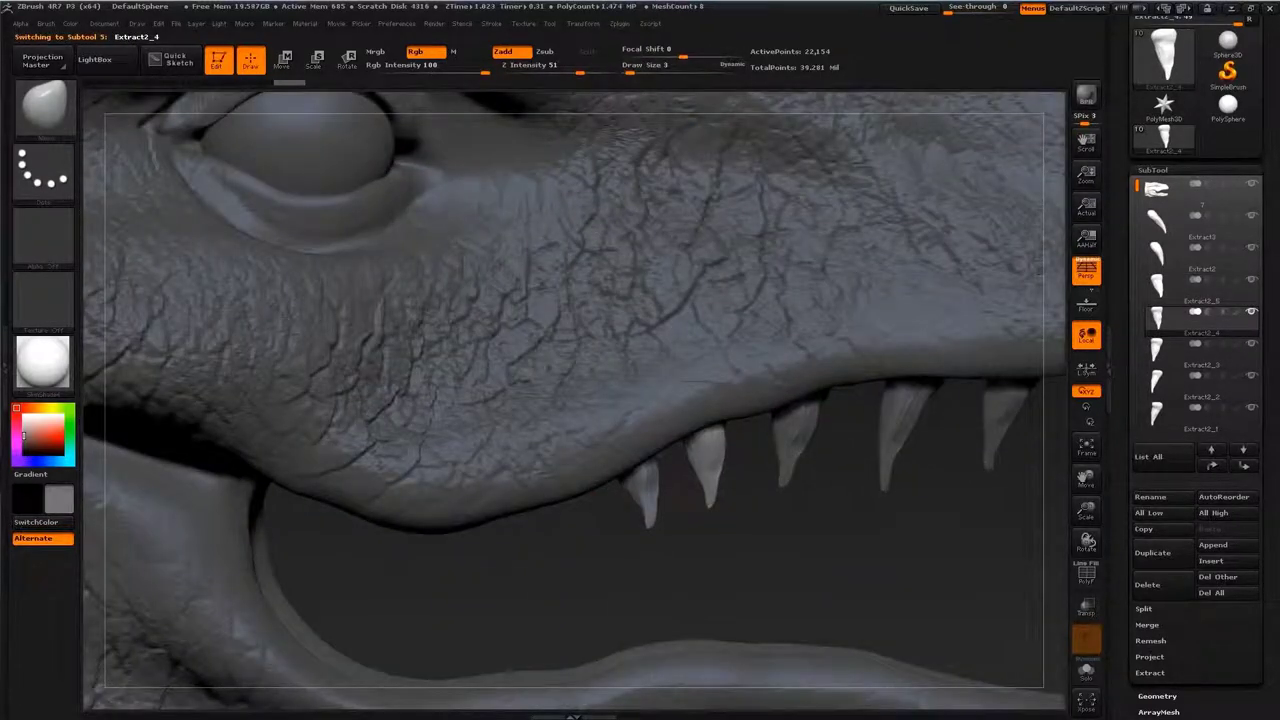
key("Up")
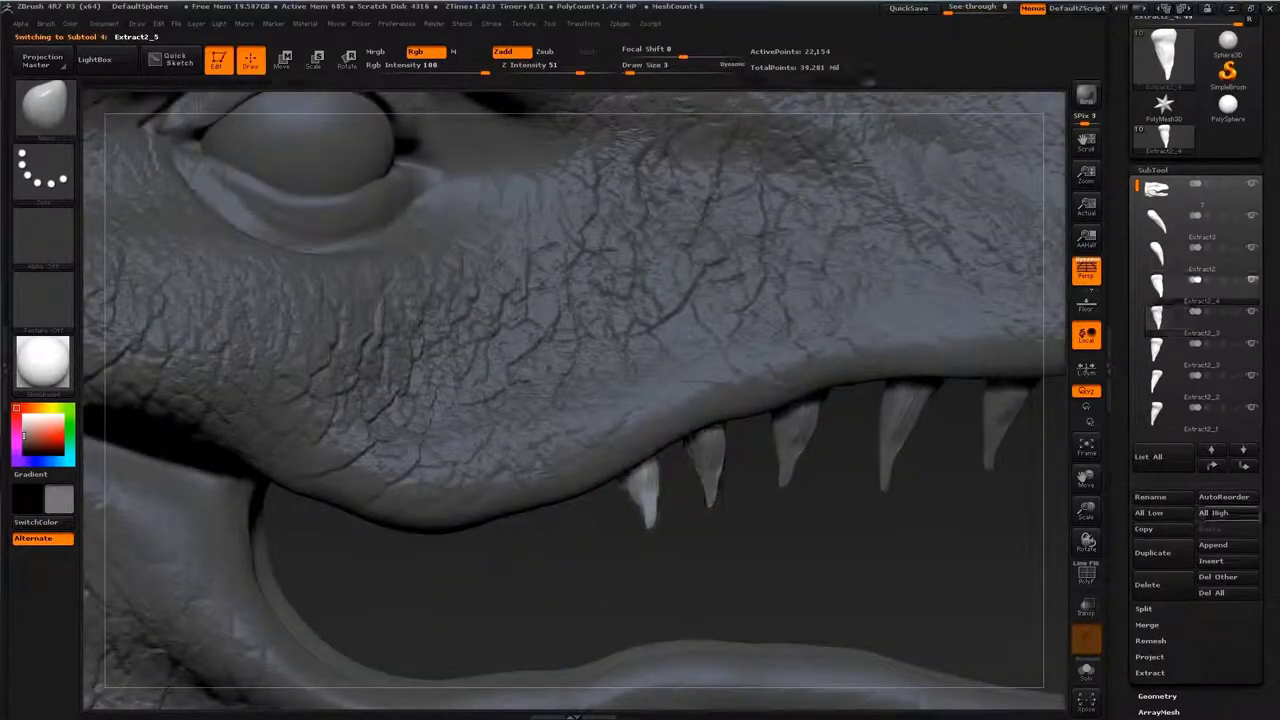
key("w")
left_click_drag(643, 500, 560, 535, "ctrl")
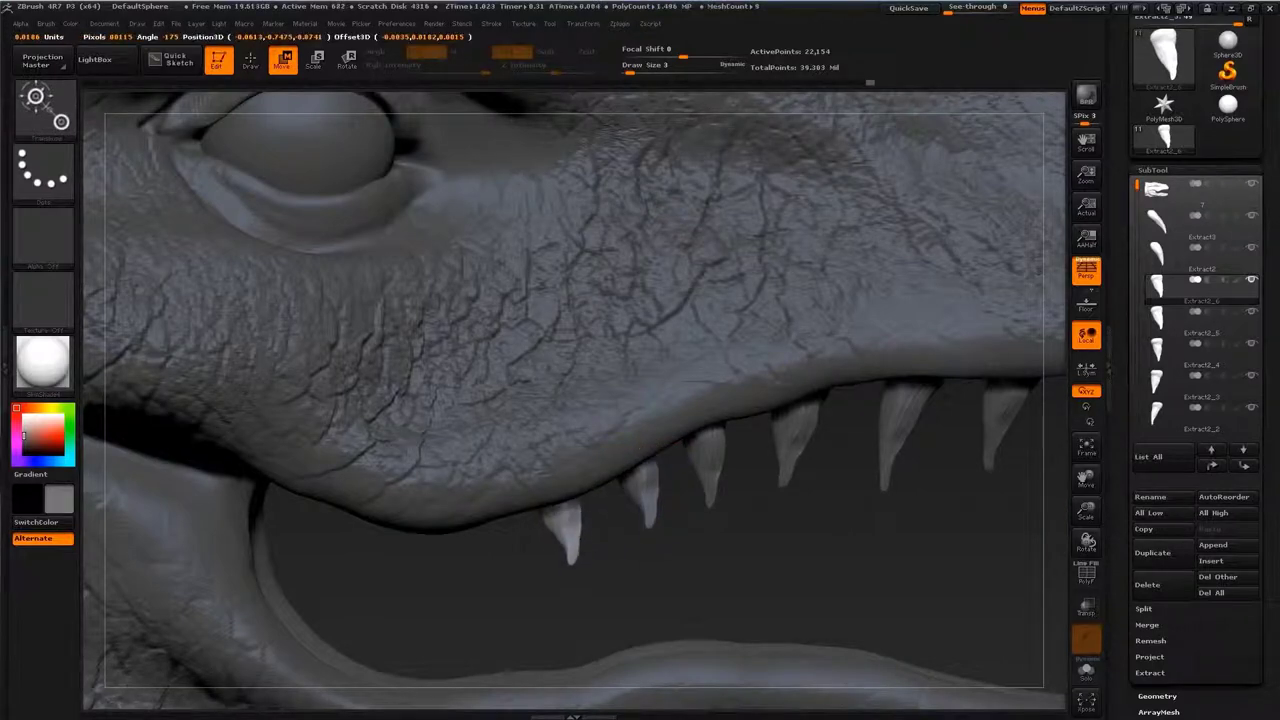
key("r")
left_click_drag(640, 500, 655, 570)
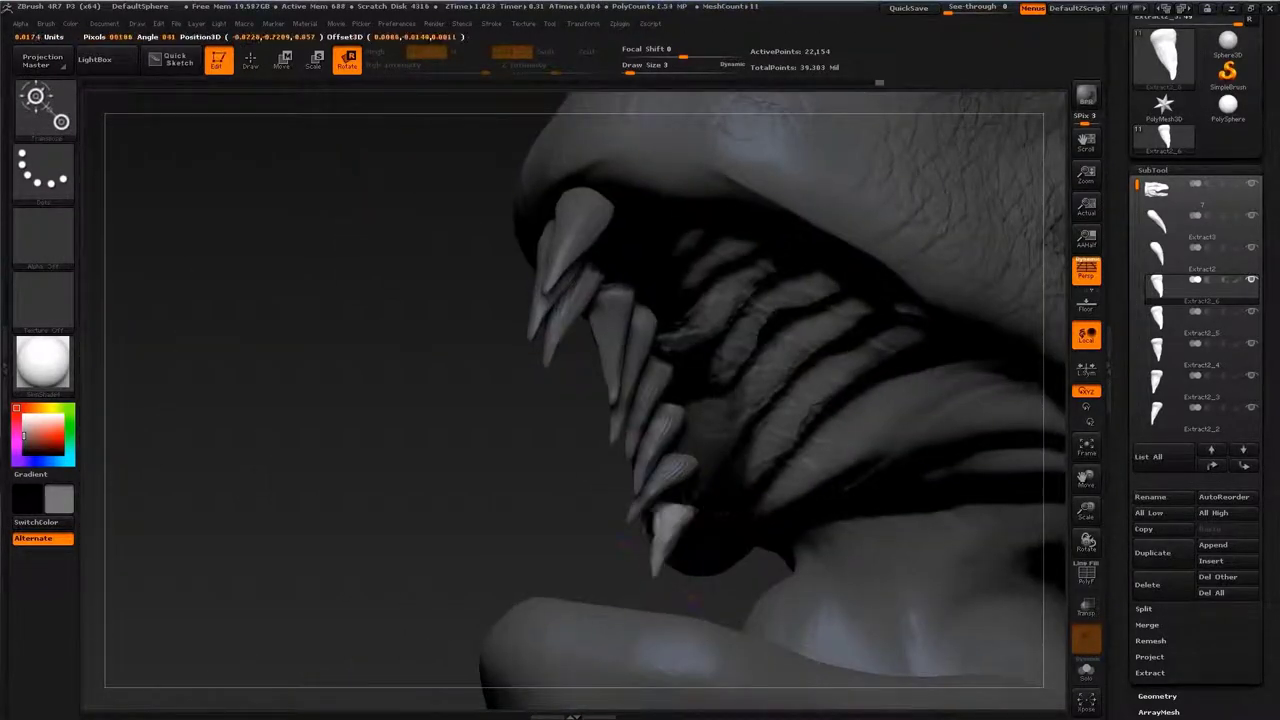
key("w")
left_click_drag(660, 560, 649, 591)
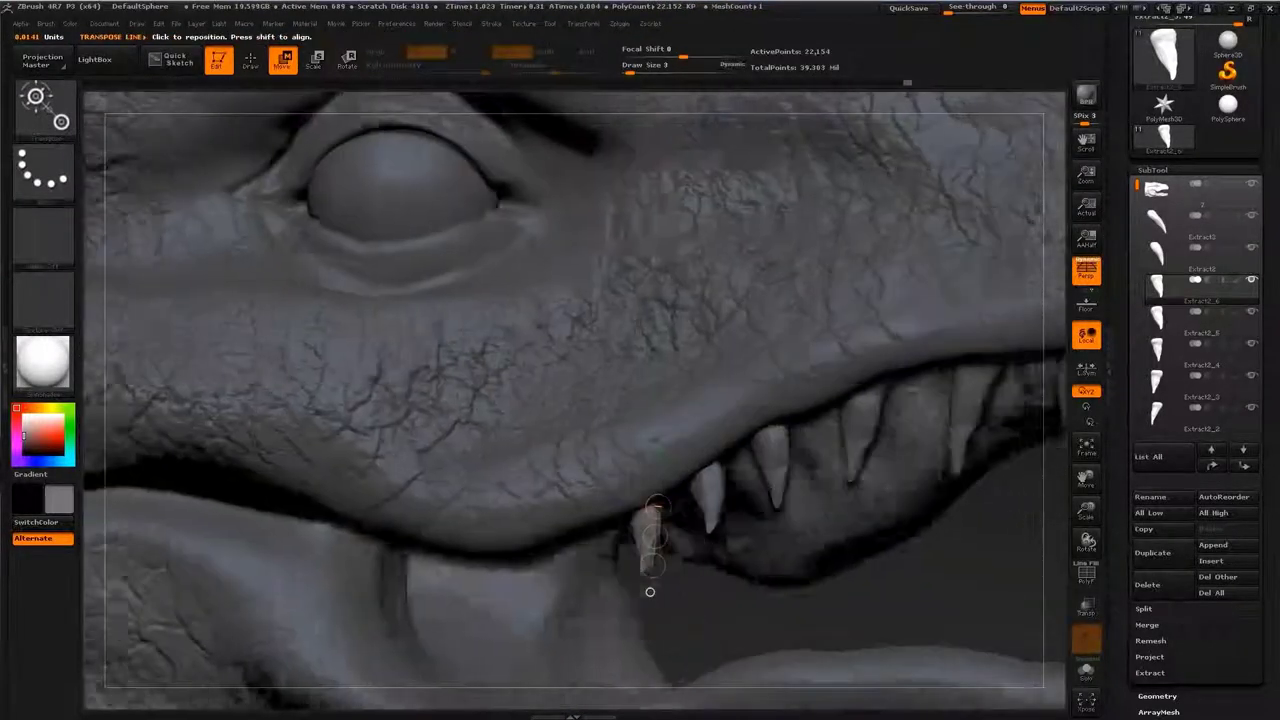
key("q")
key("f")
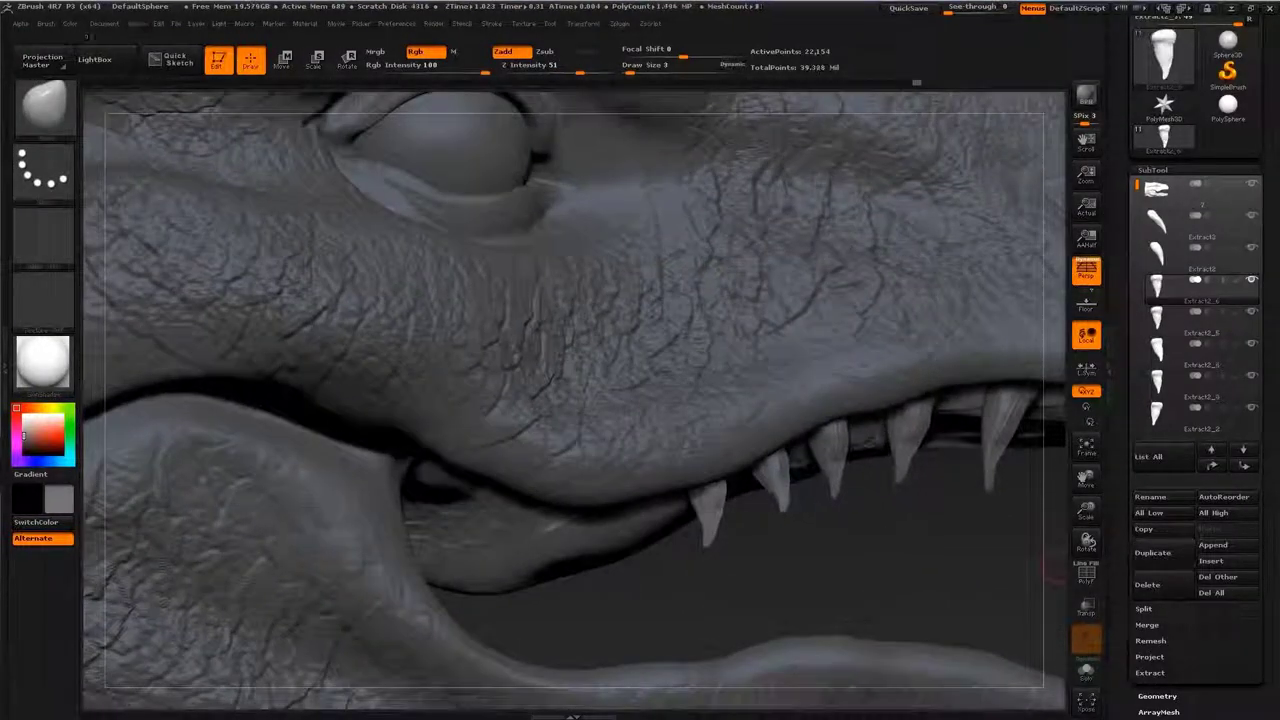
Step: Rotate and move another tooth against the gumline, then check the whole row
mouse_move(700, 545)
left_mouse_down()
mouse_move(714, 520)
mouse_move(600, 580)
left_mouse_up()
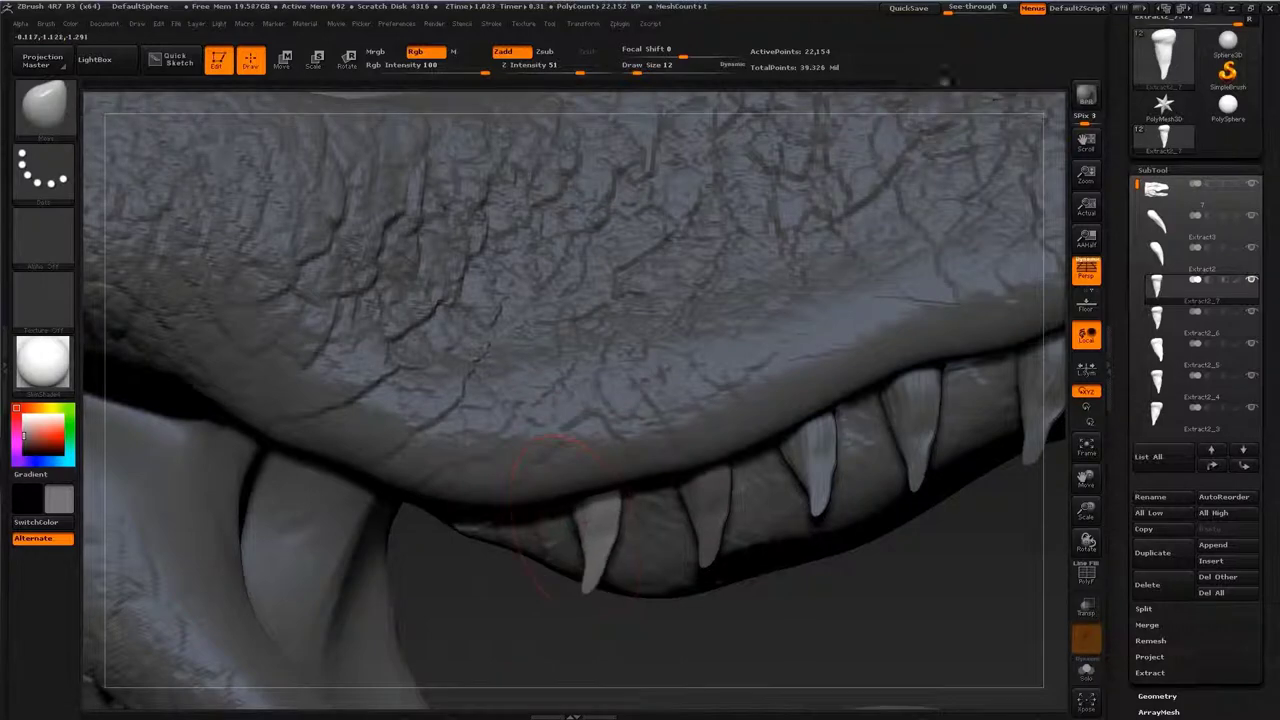
mouse_move(555, 515)
left_mouse_down()
mouse_move(640, 480)
mouse_move(600, 560)
left_mouse_up()
key("r")
left_click_drag(636, 455, 616, 566)
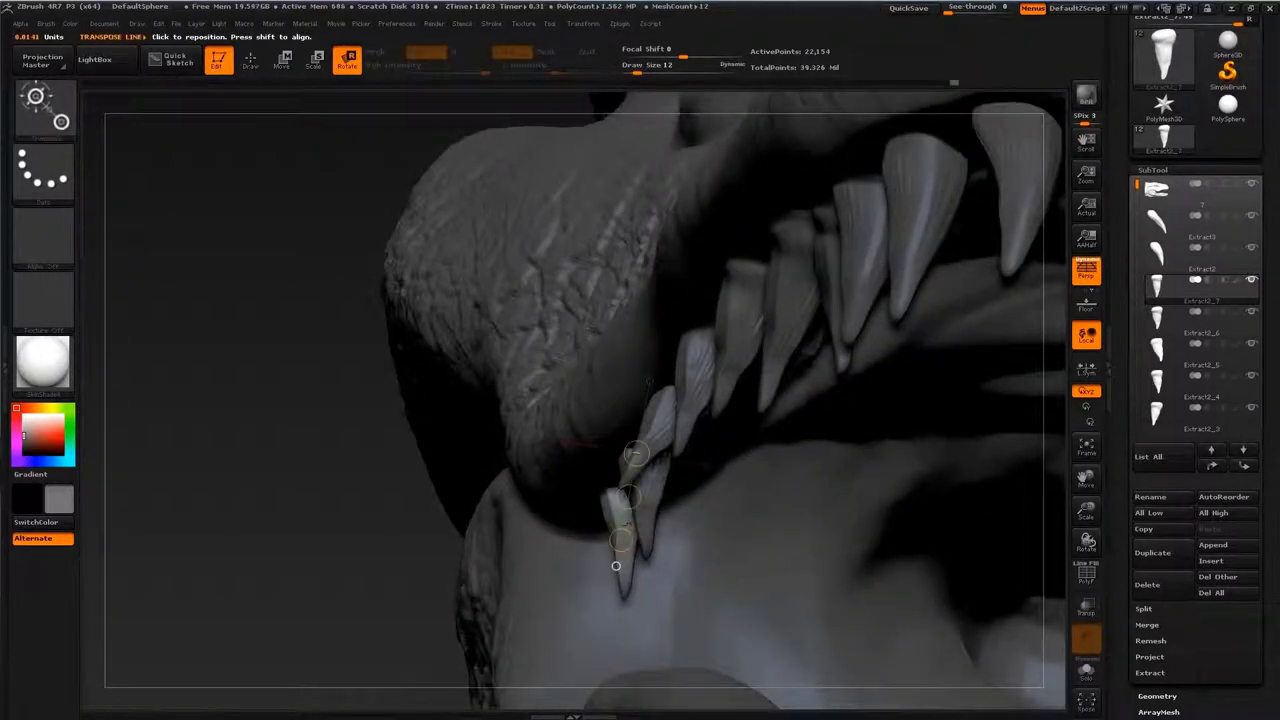
key("q")
mouse_move(550, 492)
left_mouse_down()
mouse_move(578, 506)
mouse_move(640, 500)
mouse_move(600, 520)
mouse_move(610, 525)
left_mouse_up()
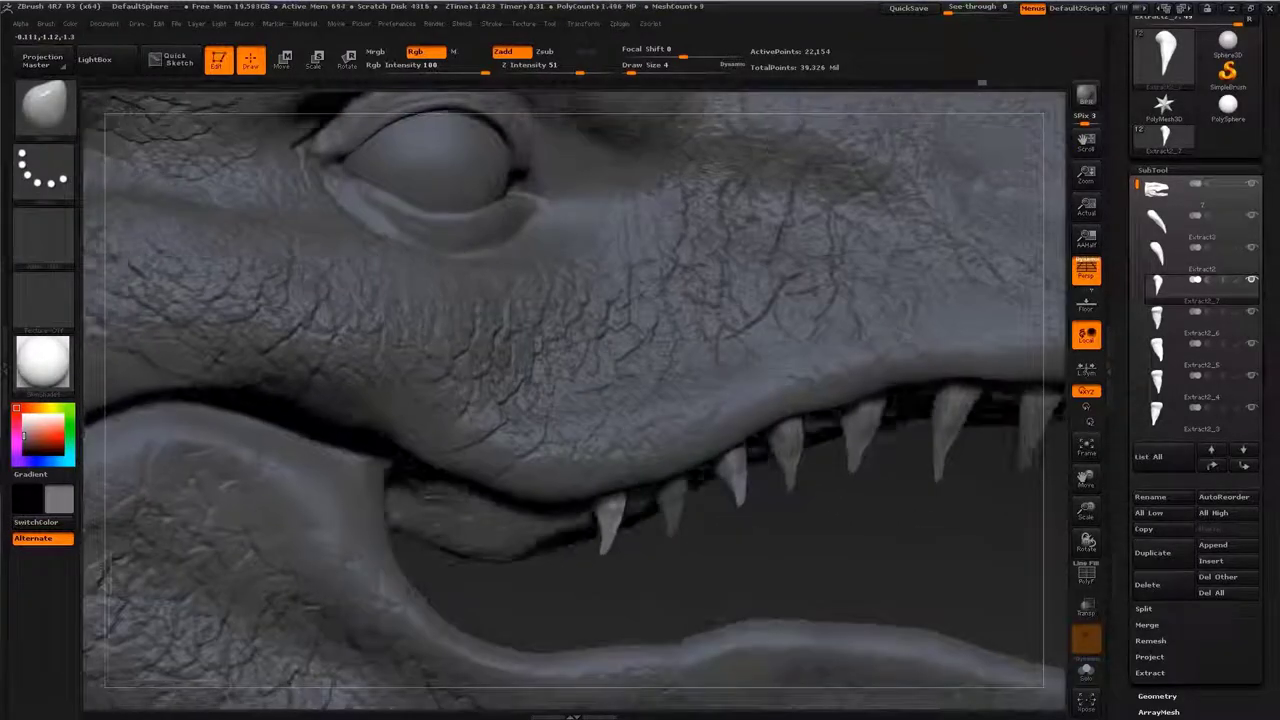
key("w")
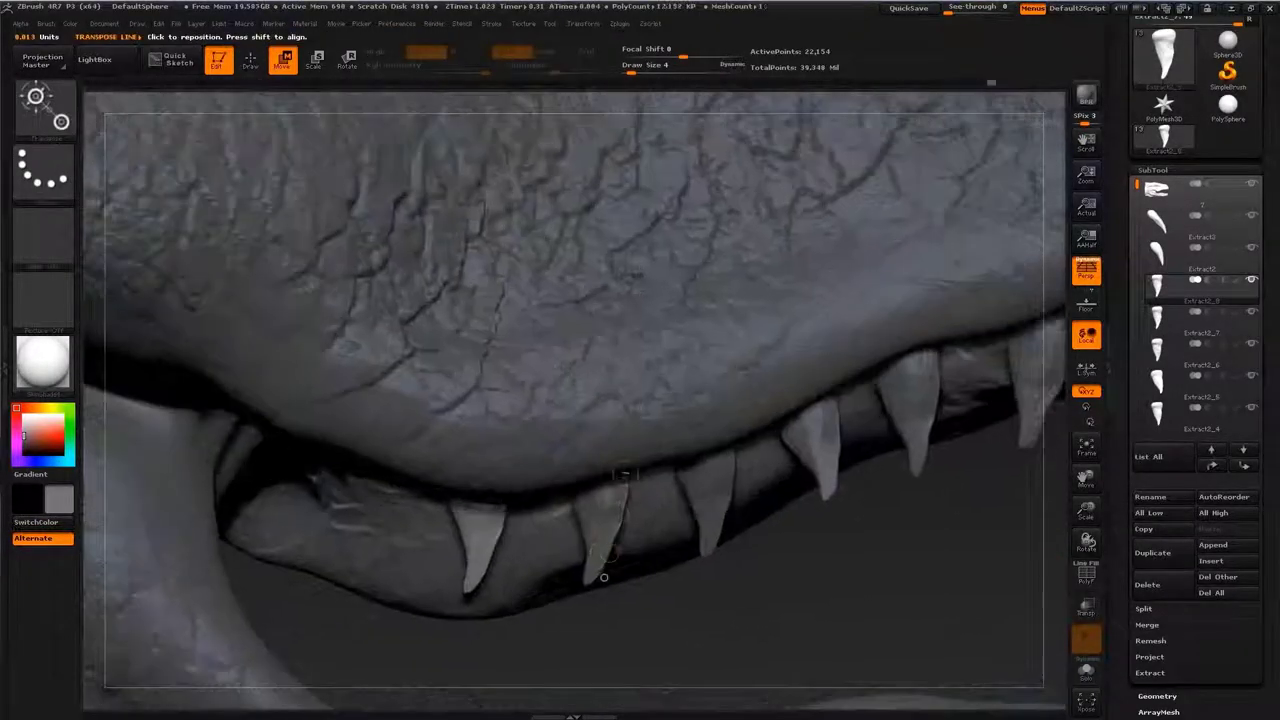
left_click_drag(610, 560, 599, 577)
left_click_drag(540, 470, 550, 451)
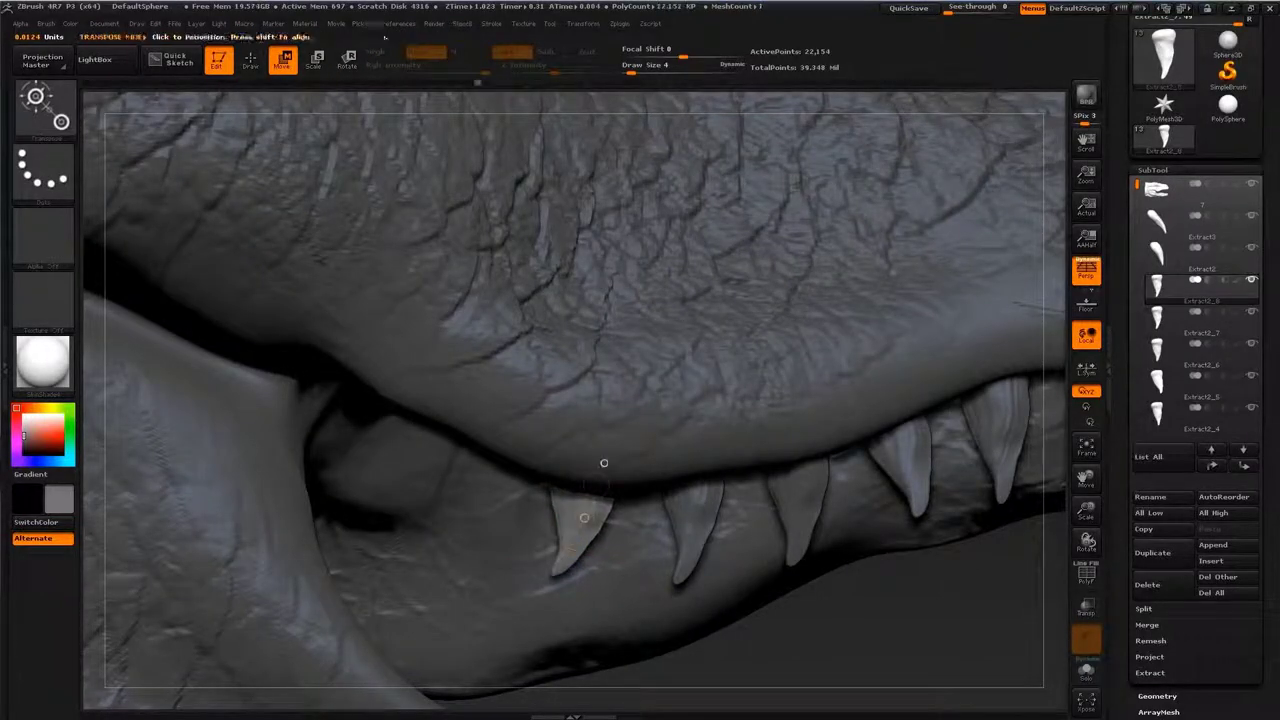
key("q")
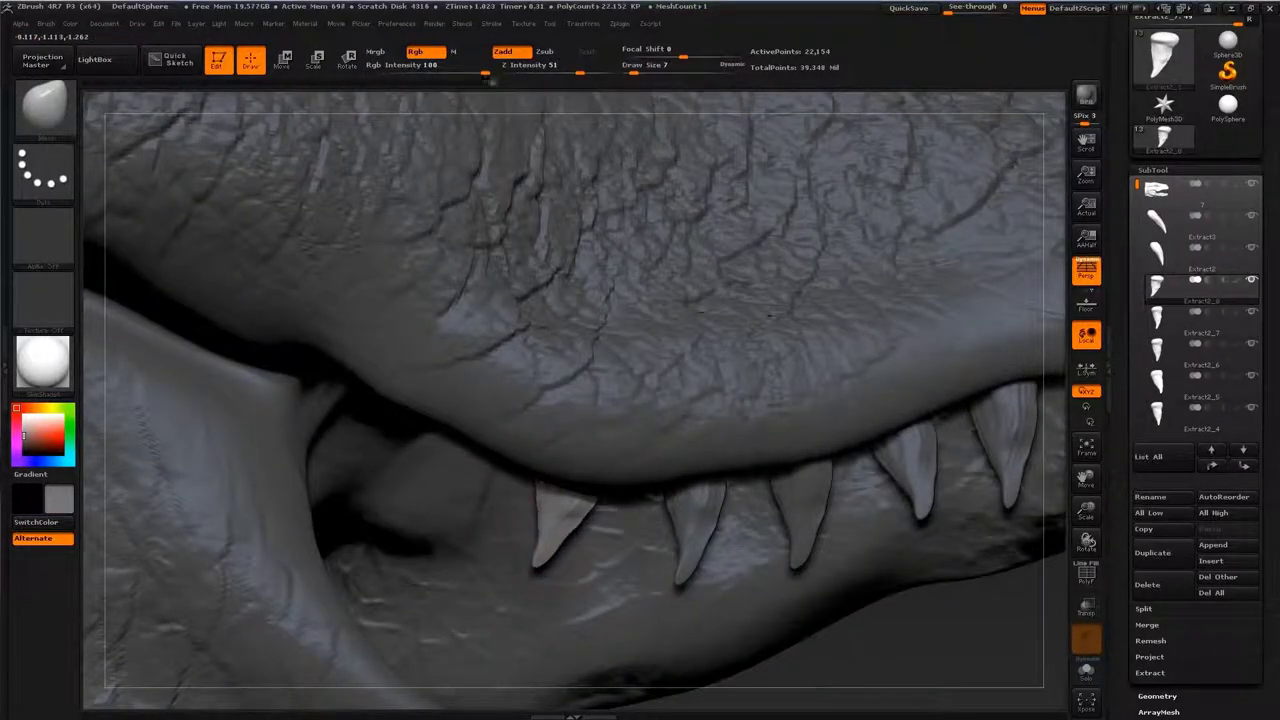
key("f")
left_click_drag(920, 330, 930, 330)
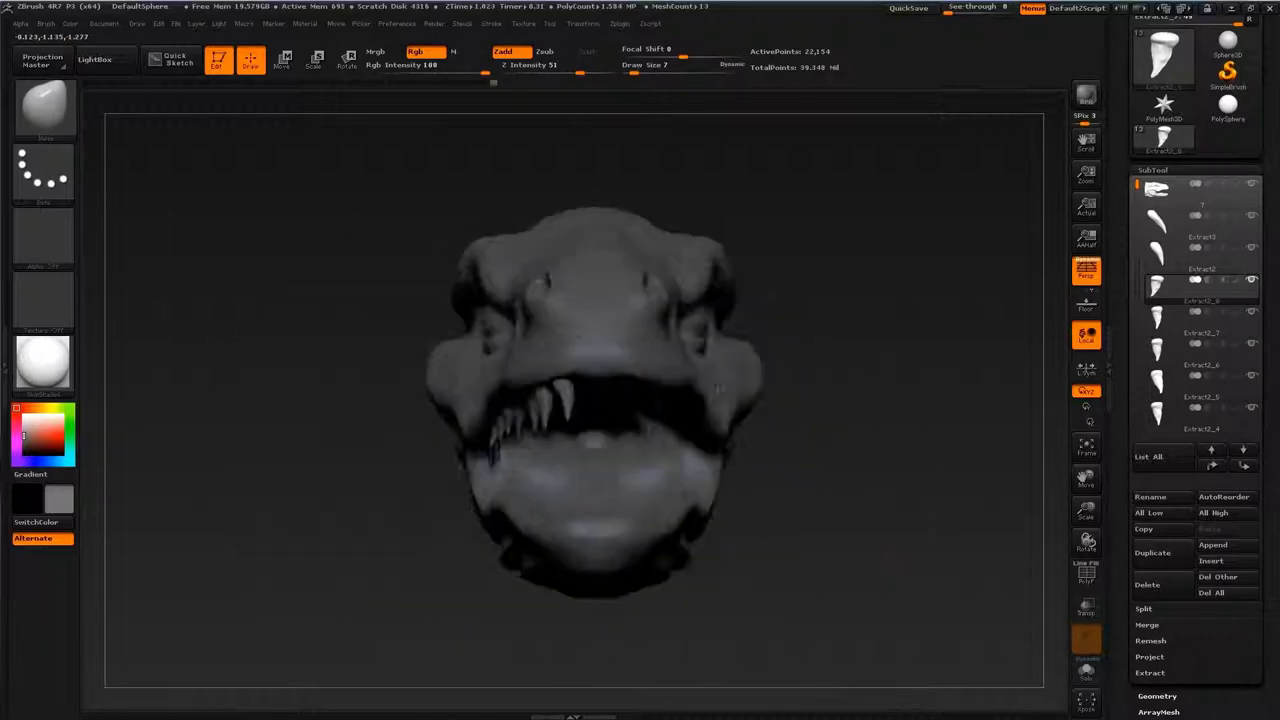
Step: Merge the upper fang subtools down, eight MergeDowns confirmed, into one tooth subtool
left_click_drag(980, 420, 980, 360, "alt")
left_click(905, 395, "alt")
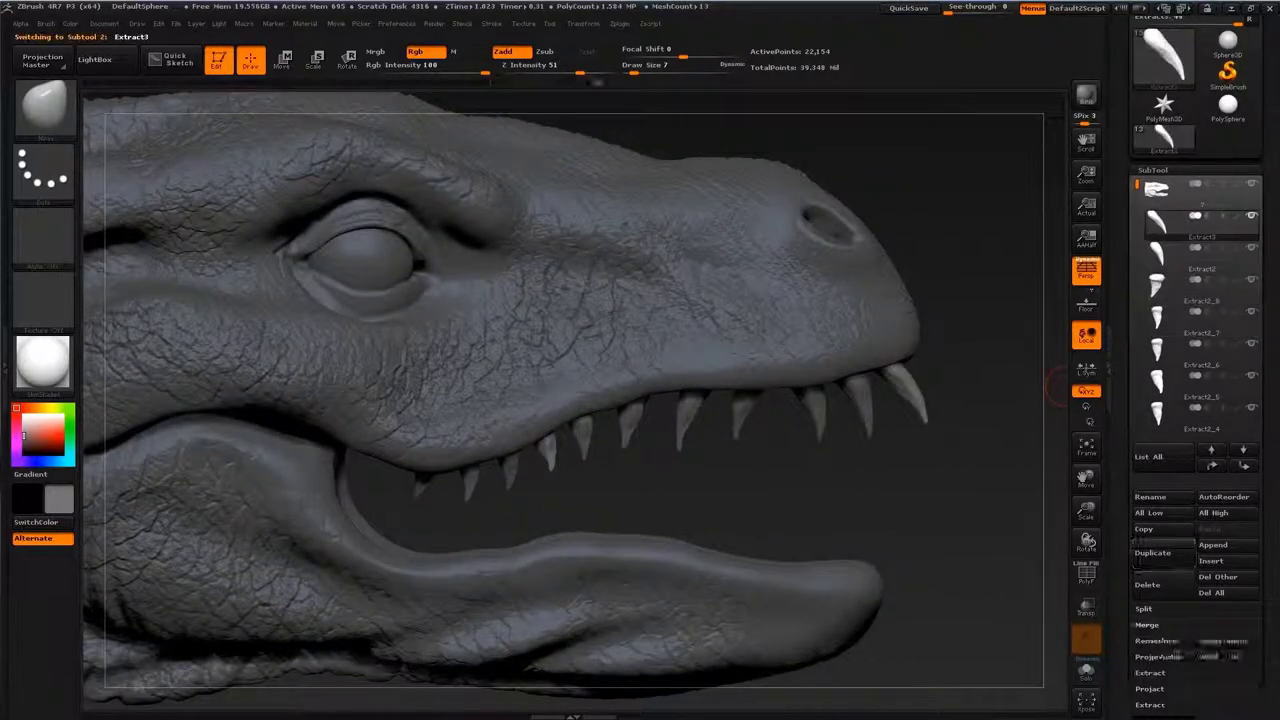
left_click(1147, 624)
left_click(1160, 641)
left_click(1027, 668)
left_click(1160, 641)
left_click(1027, 668)
left_click(1160, 641)
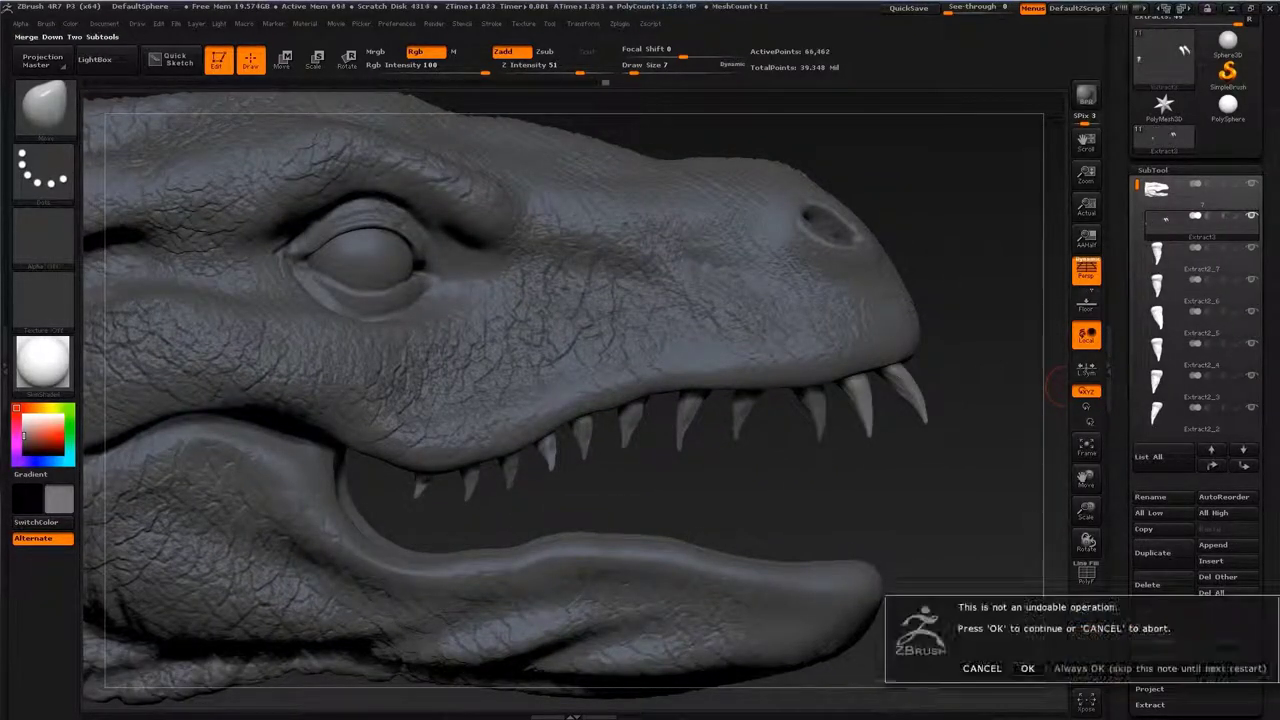
left_click(1027, 668)
left_click(1160, 641)
left_click(1027, 668)
left_click(1160, 641)
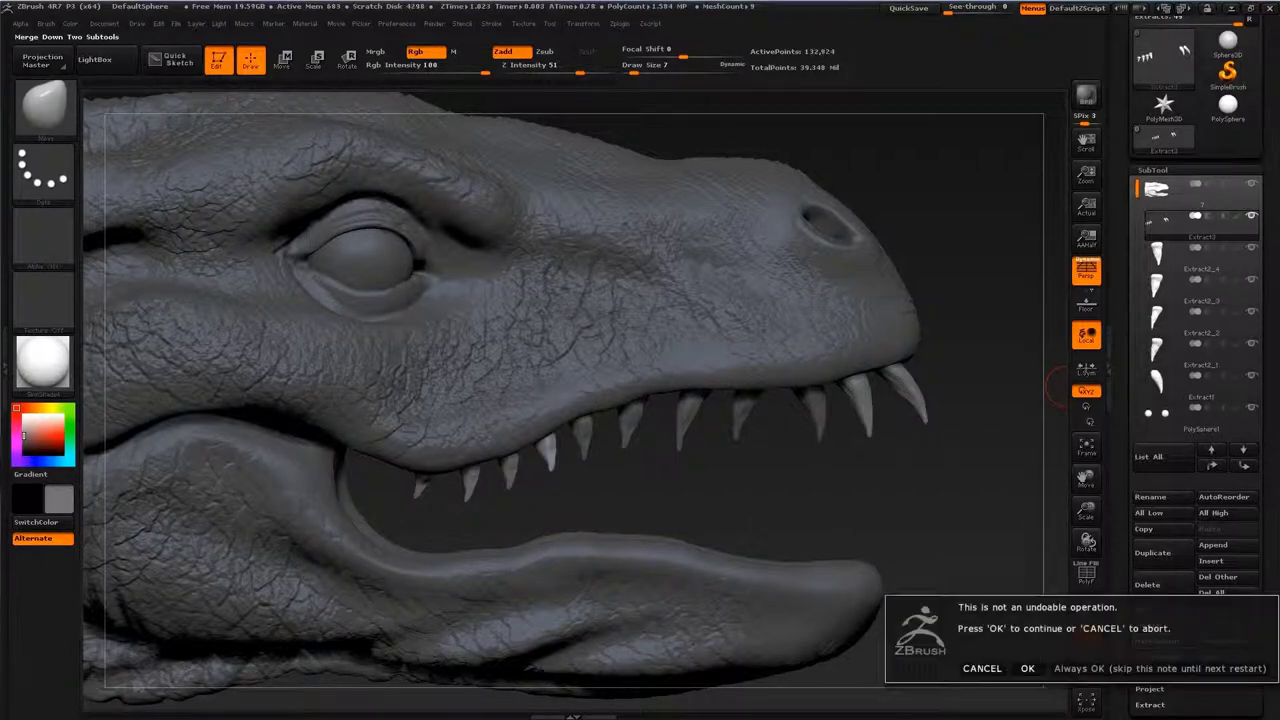
left_click(1027, 668)
left_click(1160, 641)
left_click(1027, 668)
left_click(1160, 641)
left_click(1027, 668)
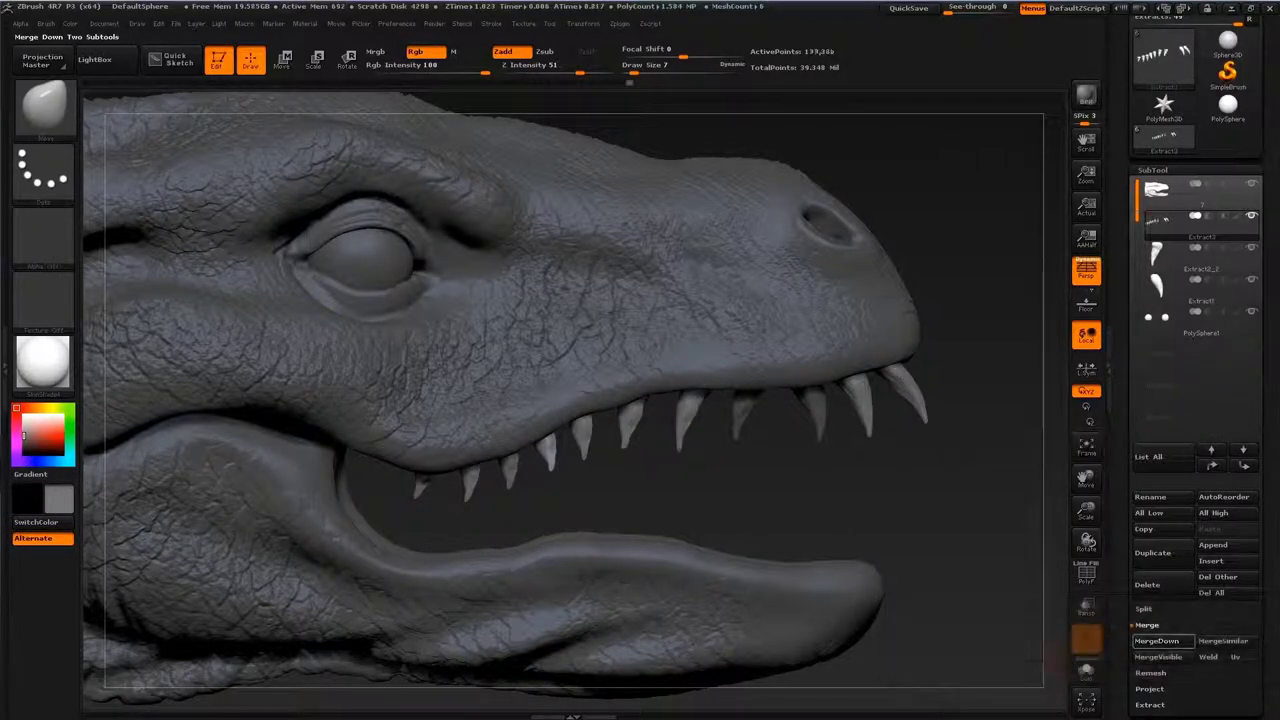
left_click(1156, 641)
left_click(1027, 668)
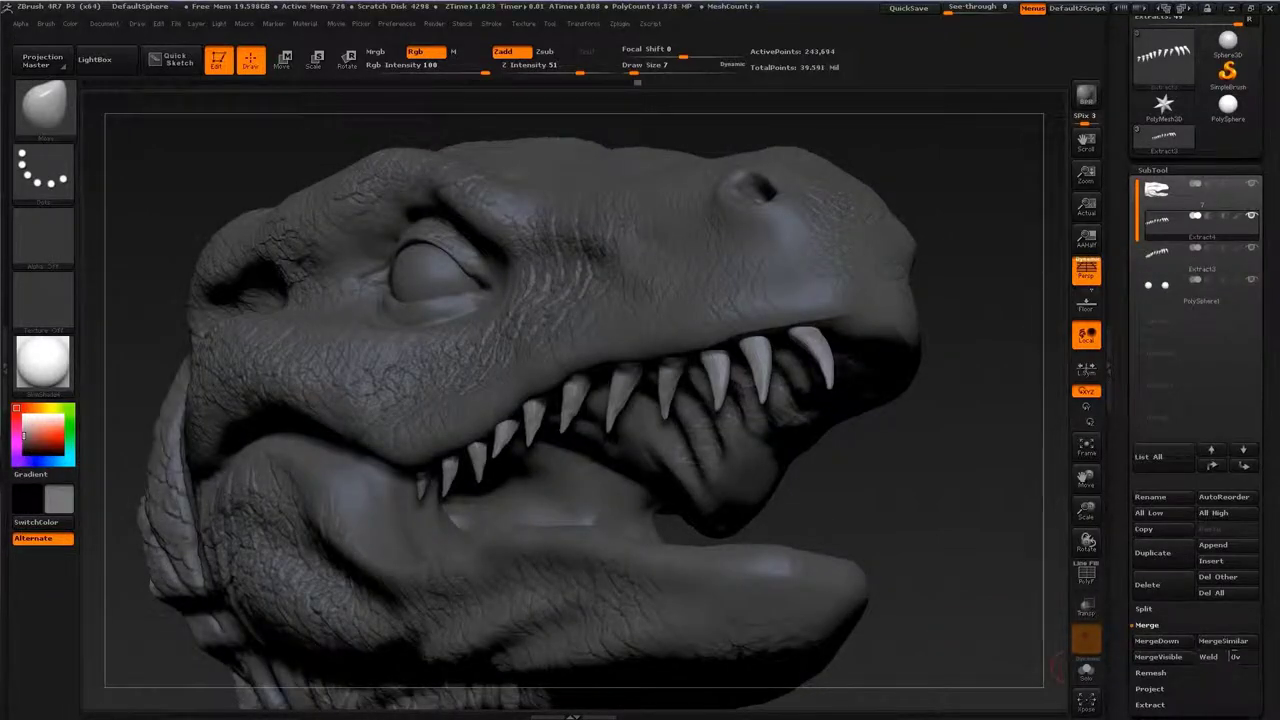
scroll(1195, 400, "down", 5)
left_click(1163, 496)
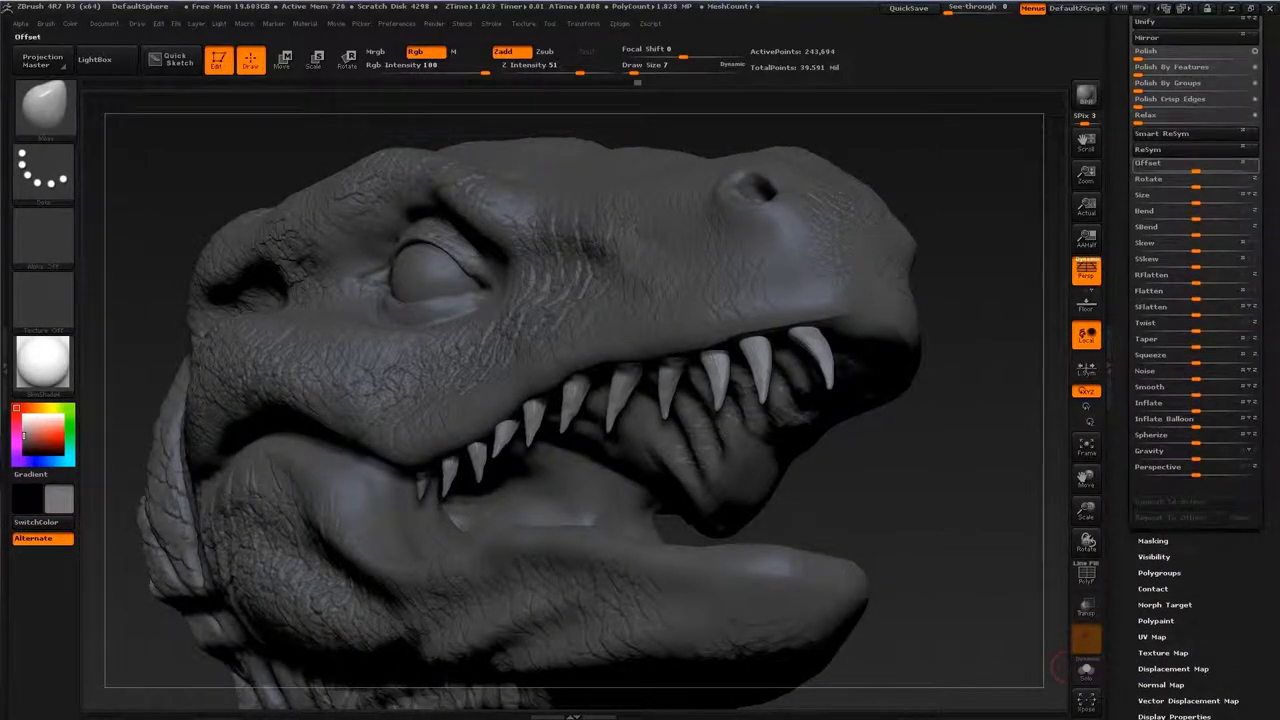
Step: Mirror the teeth across the jaw and merge them down into Extract4
scroll(1190, 163, "up", 3)
left_click(1088, 421)
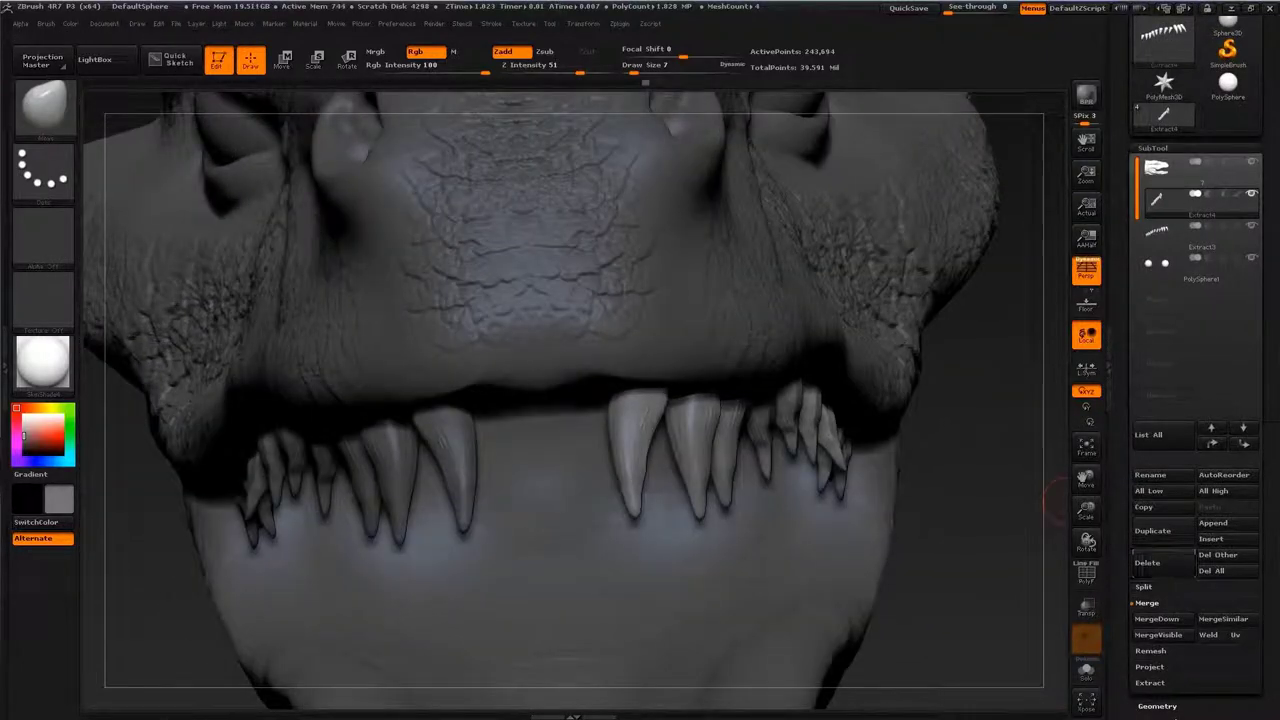
left_click(1156, 618)
left_click(1023, 646)
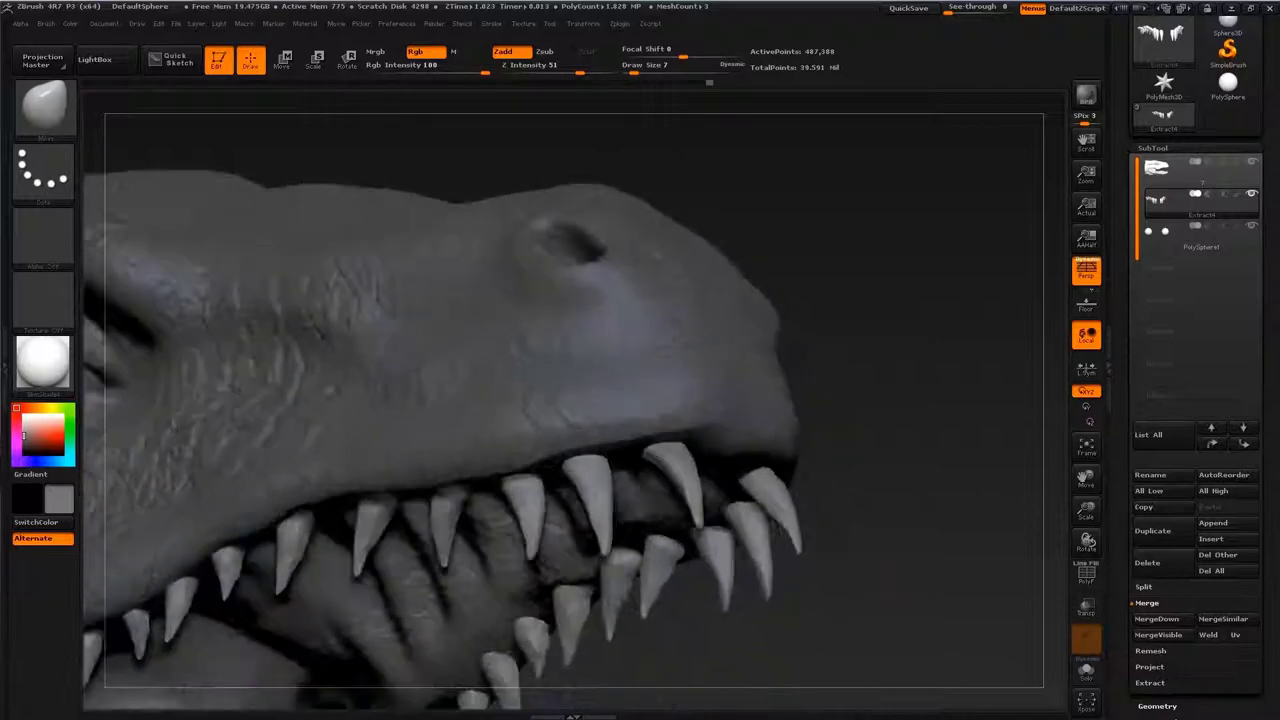
Step: Reduce the sculpting brush size to 29
key("b")
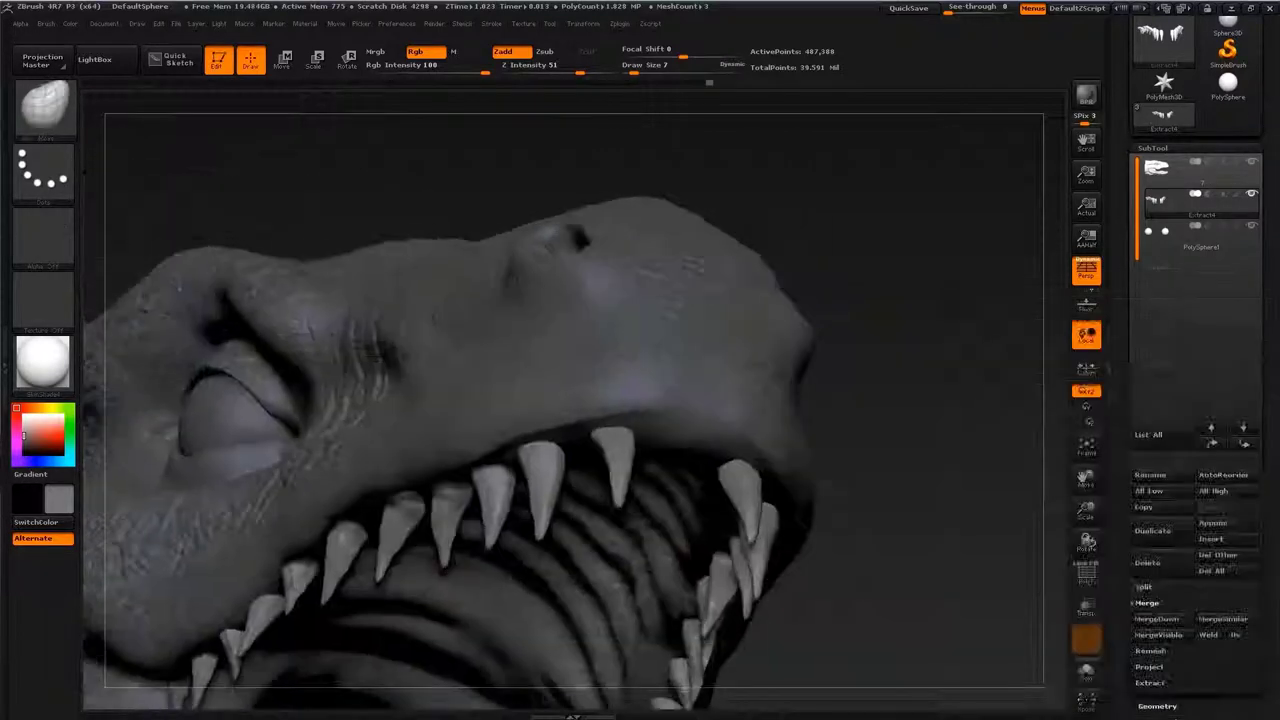
key("s")
left_click_drag(657, 443, 630, 443)
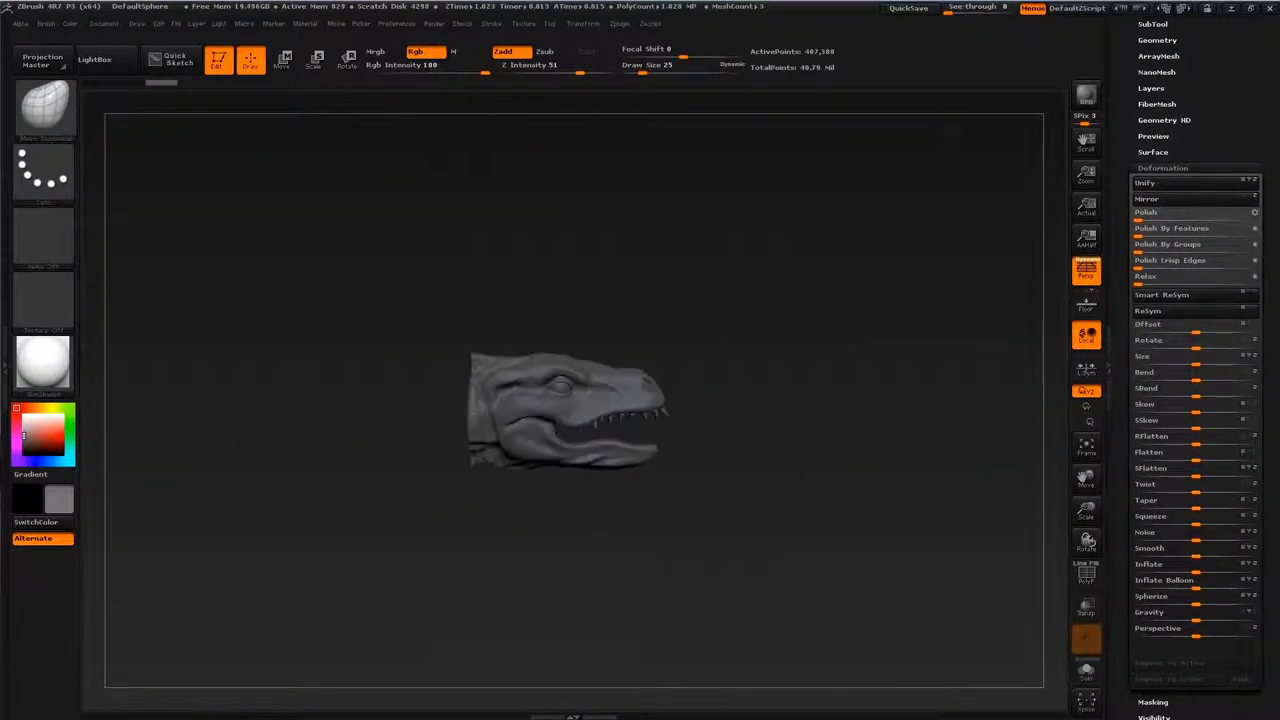
Step: Rotate, move and scale the duplicated tooth row to sit along the lower jaw
left_click_drag(975, 415, 1055, 382, "alt")
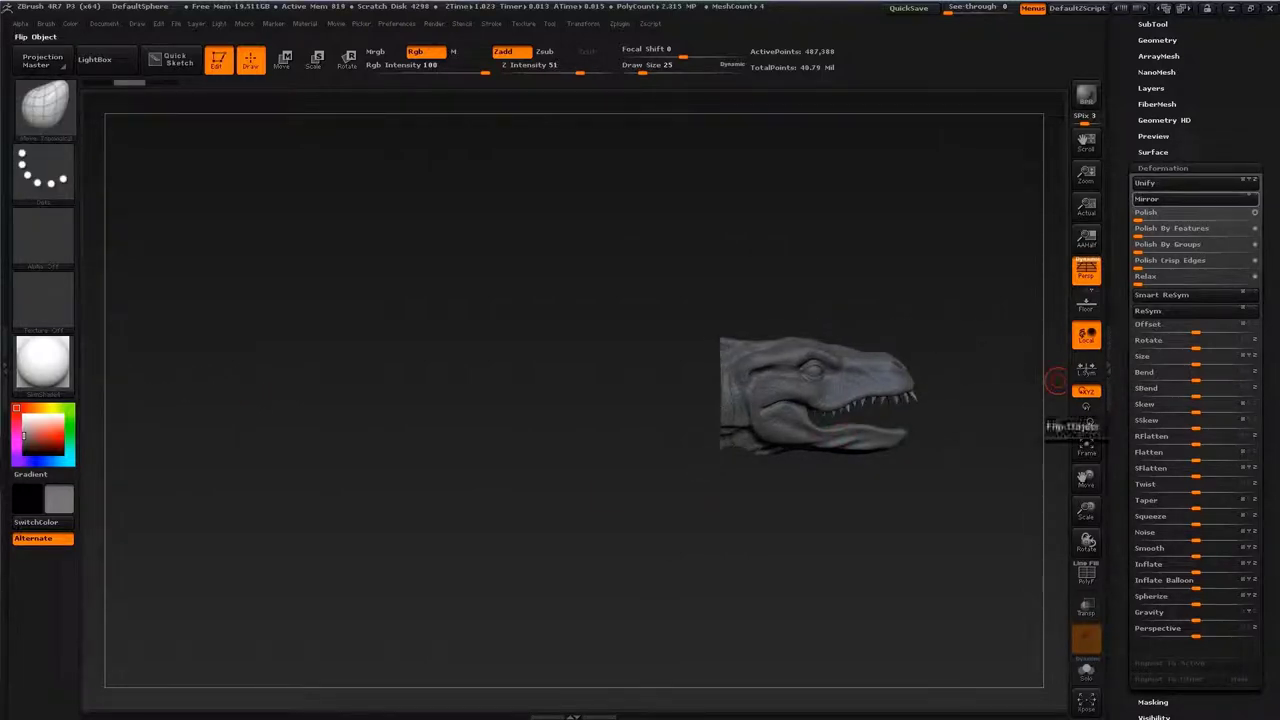
key("w")
key("p")
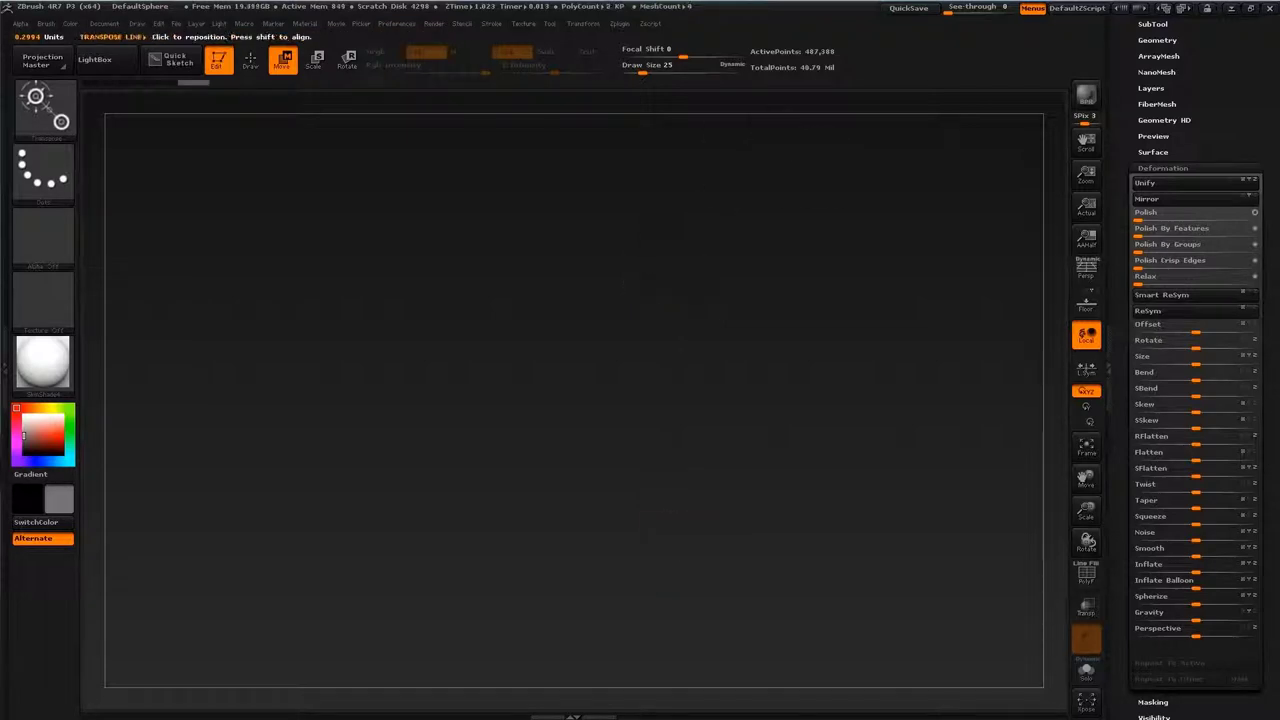
key("p")
key("r")
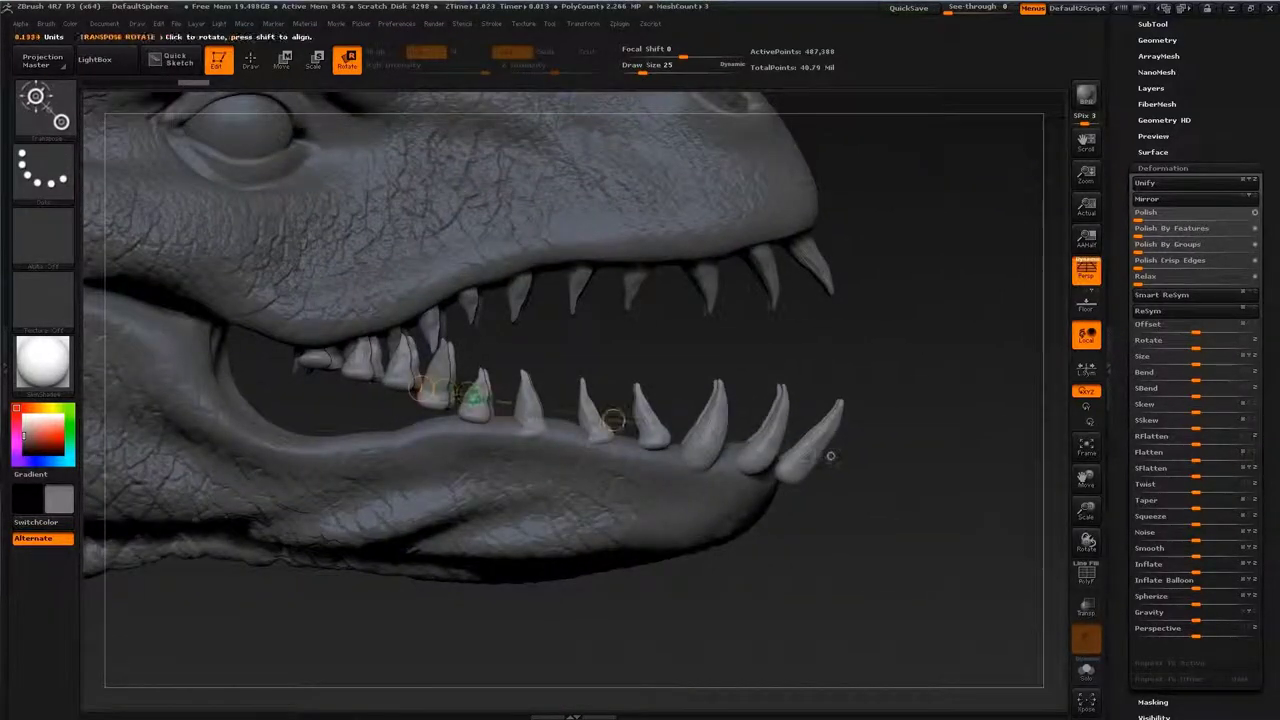
left_click_drag(613, 420, 600, 445)
key("w")
left_click_drag(475, 400, 440, 420)
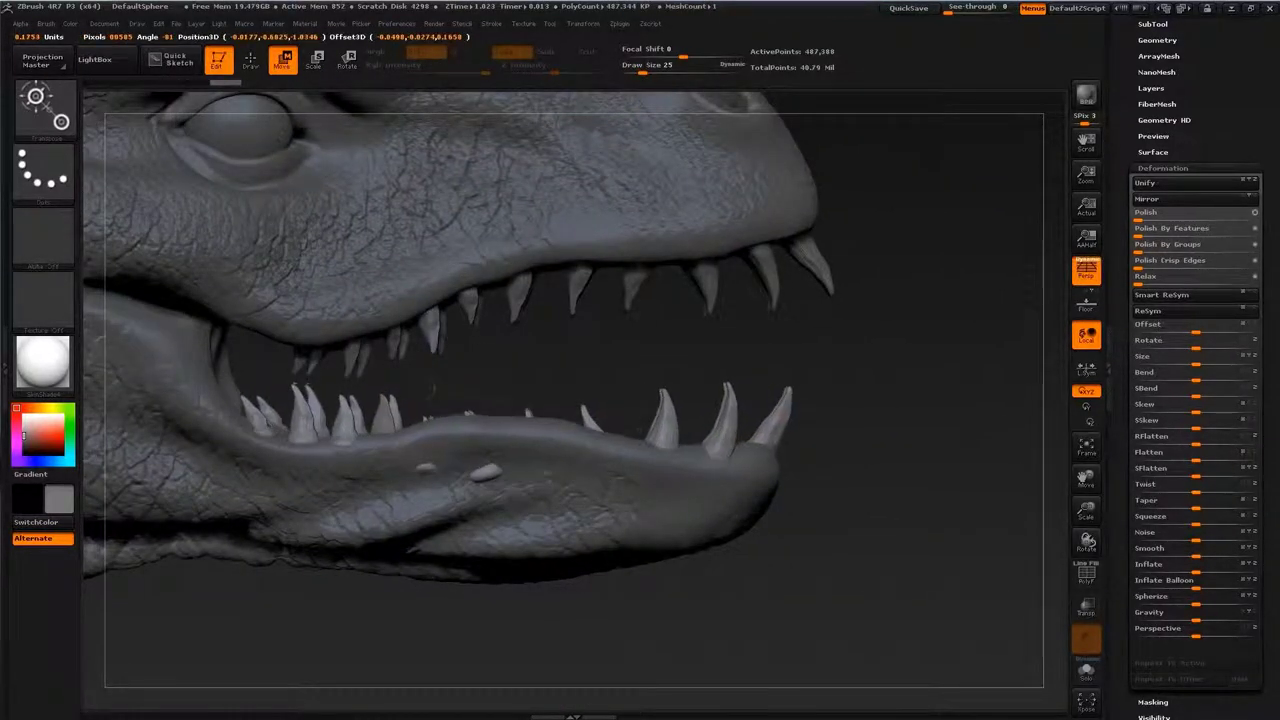
key("q")
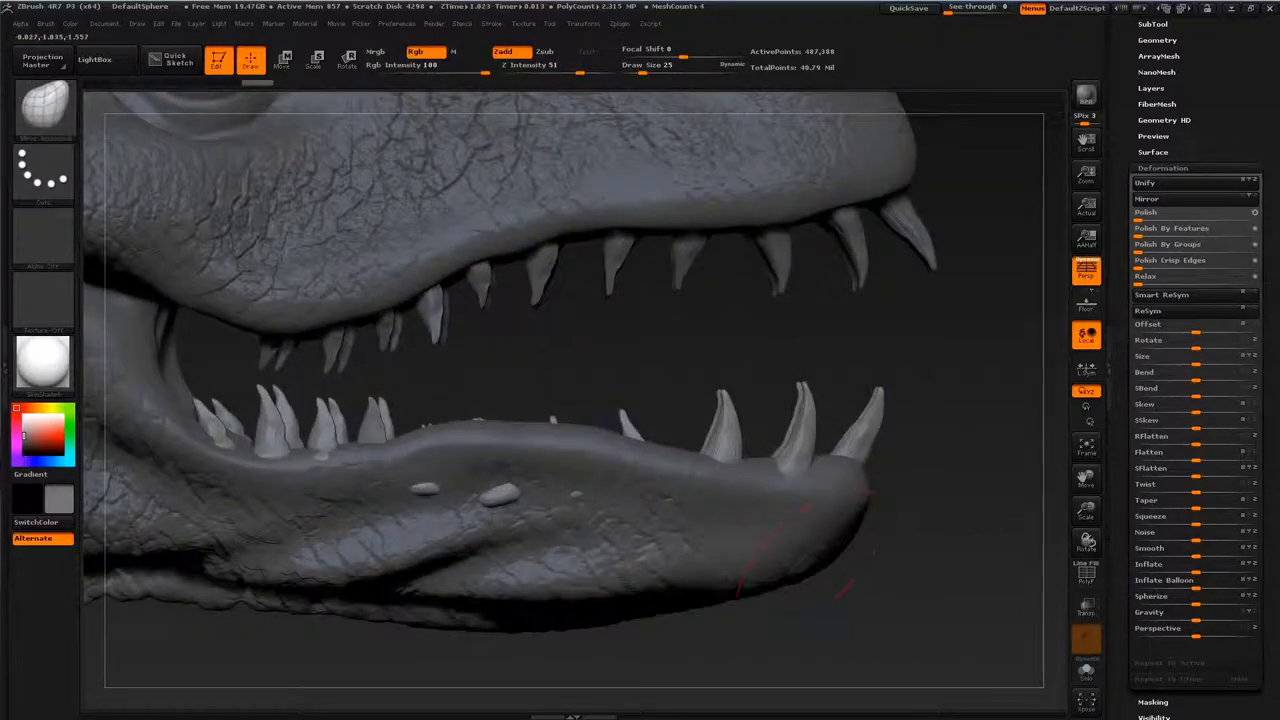
key("e")
mouse_move(881, 431)
left_mouse_down()
mouse_move(870, 430)
mouse_move(892, 424)
left_mouse_up()
key("w")
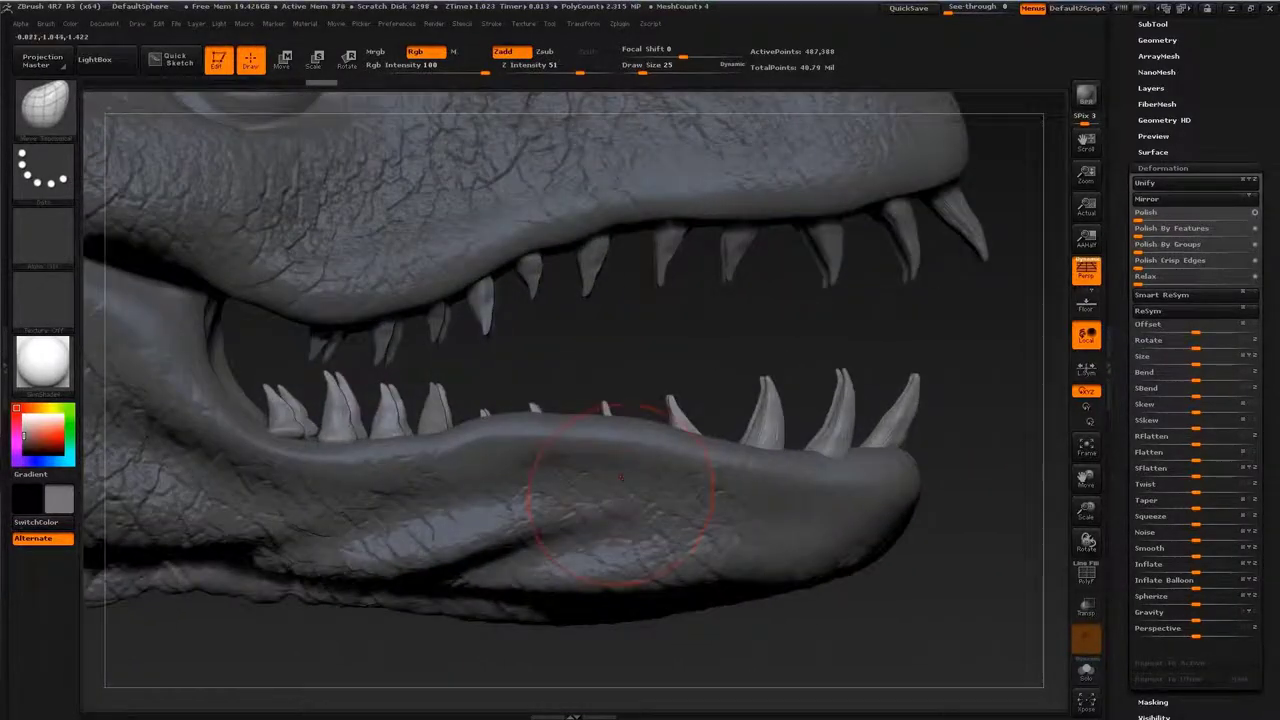
Step: Make the model see-through and shrink the brush to 29 for gum sculpting
key("s")
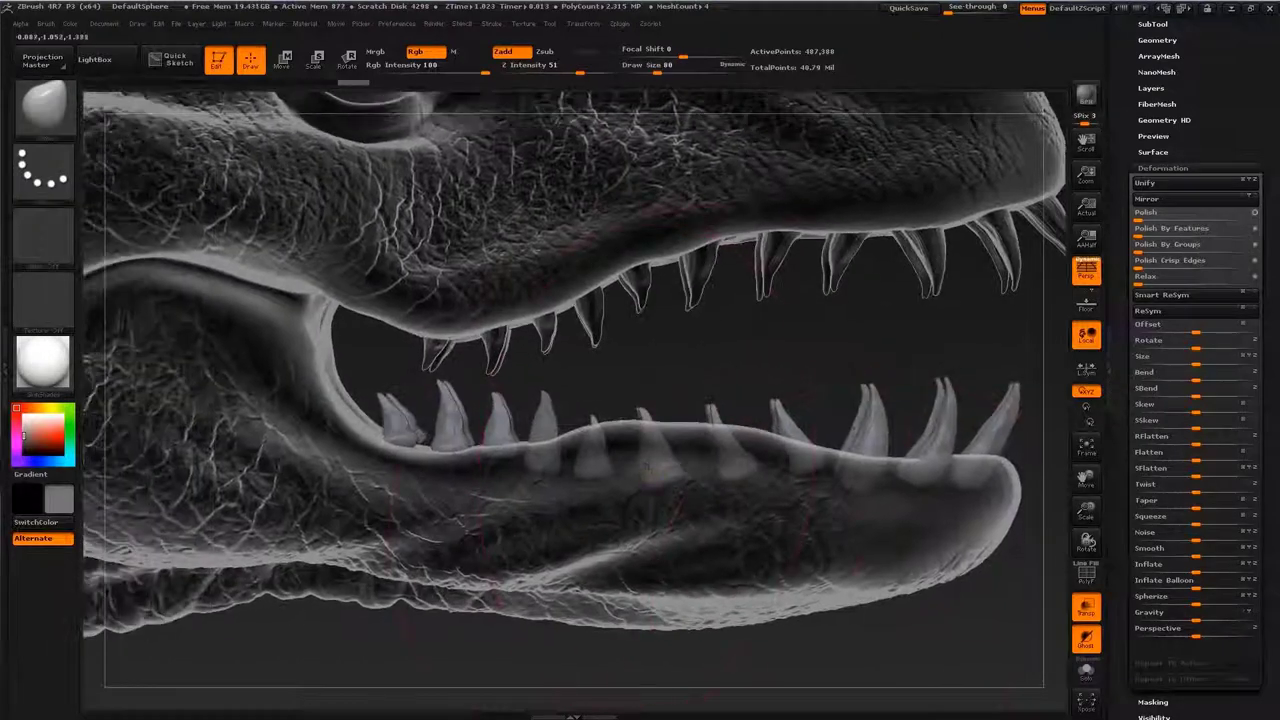
key("bracketleft")
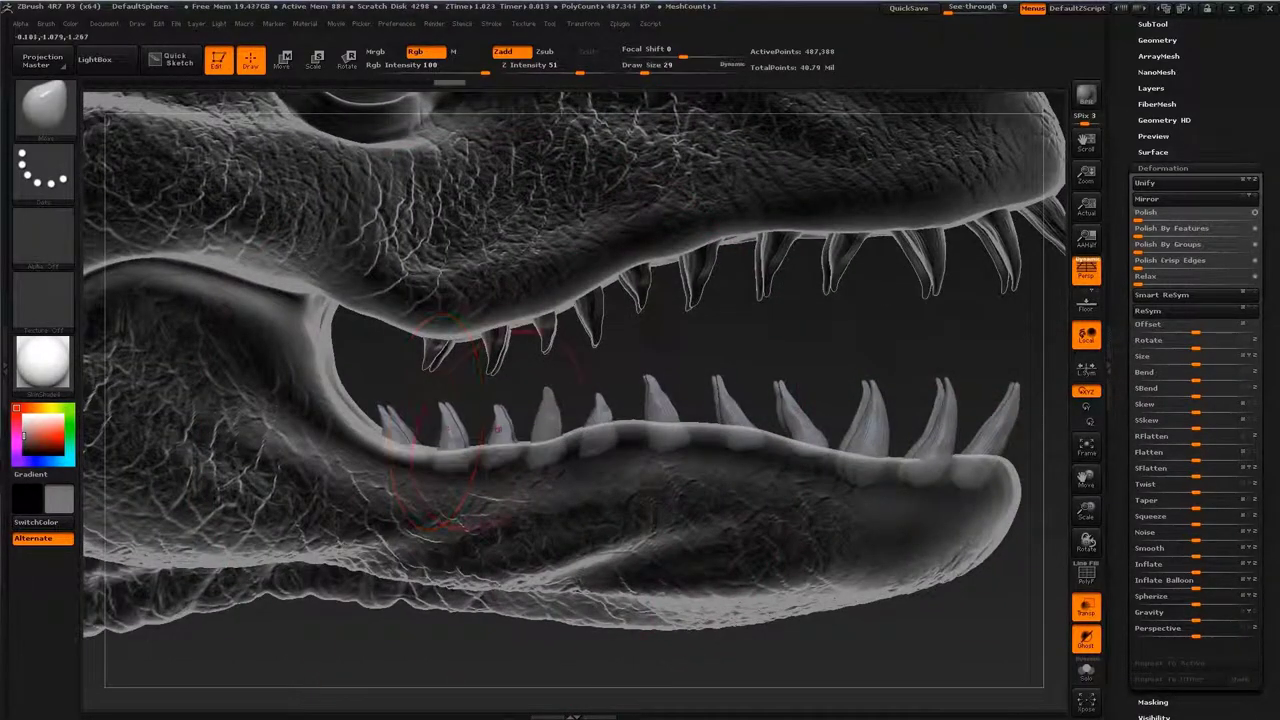
left_click_drag(680, 424, 718, 410)
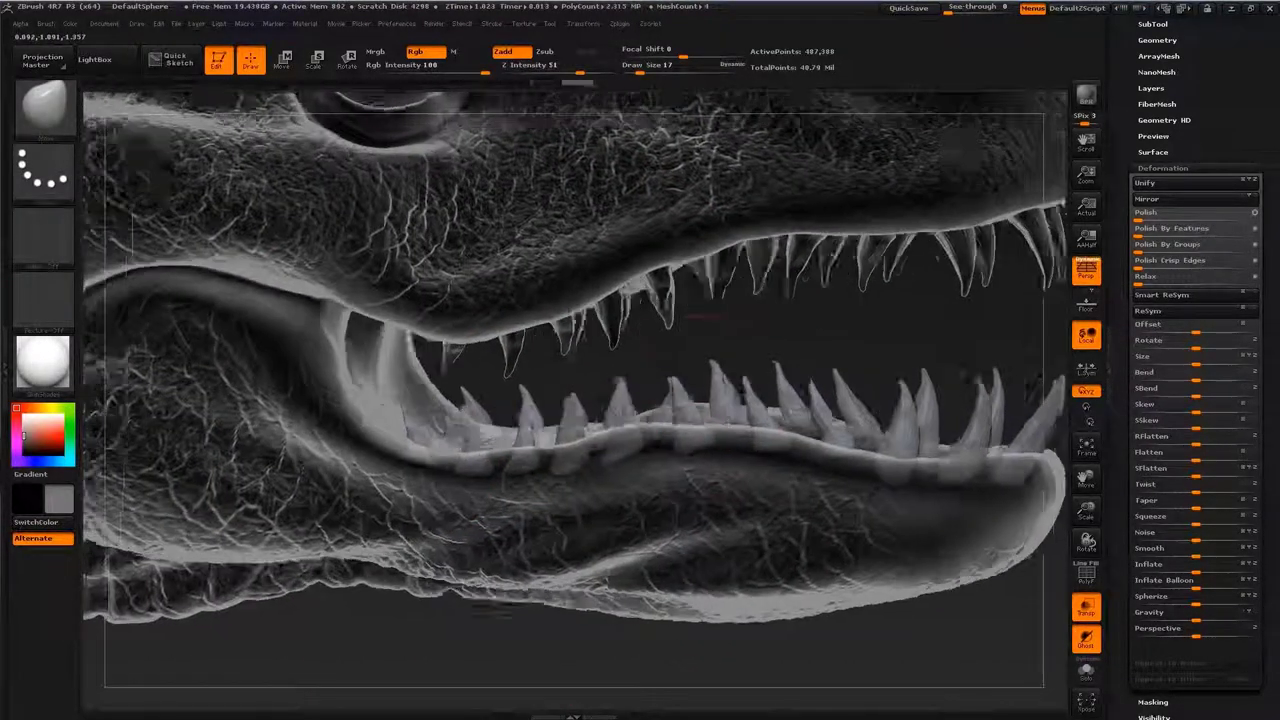
key("s")
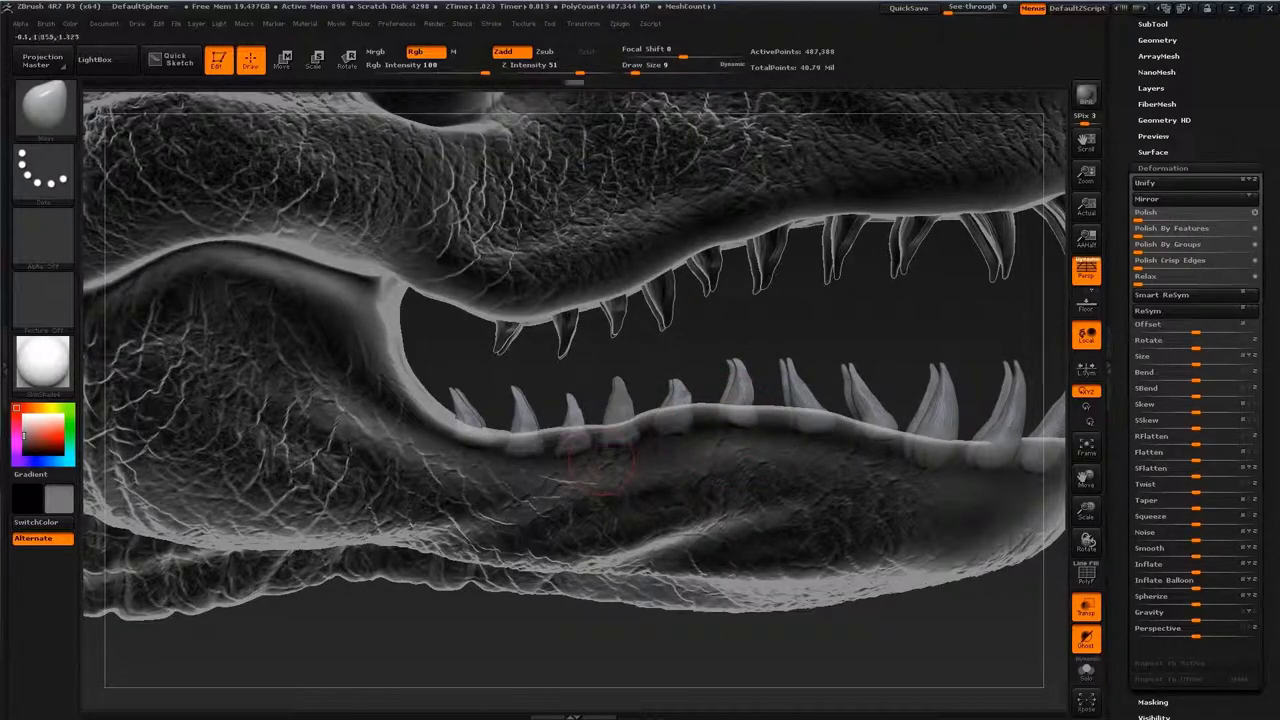
left_click_drag(570, 450, 640, 430)
key("b")
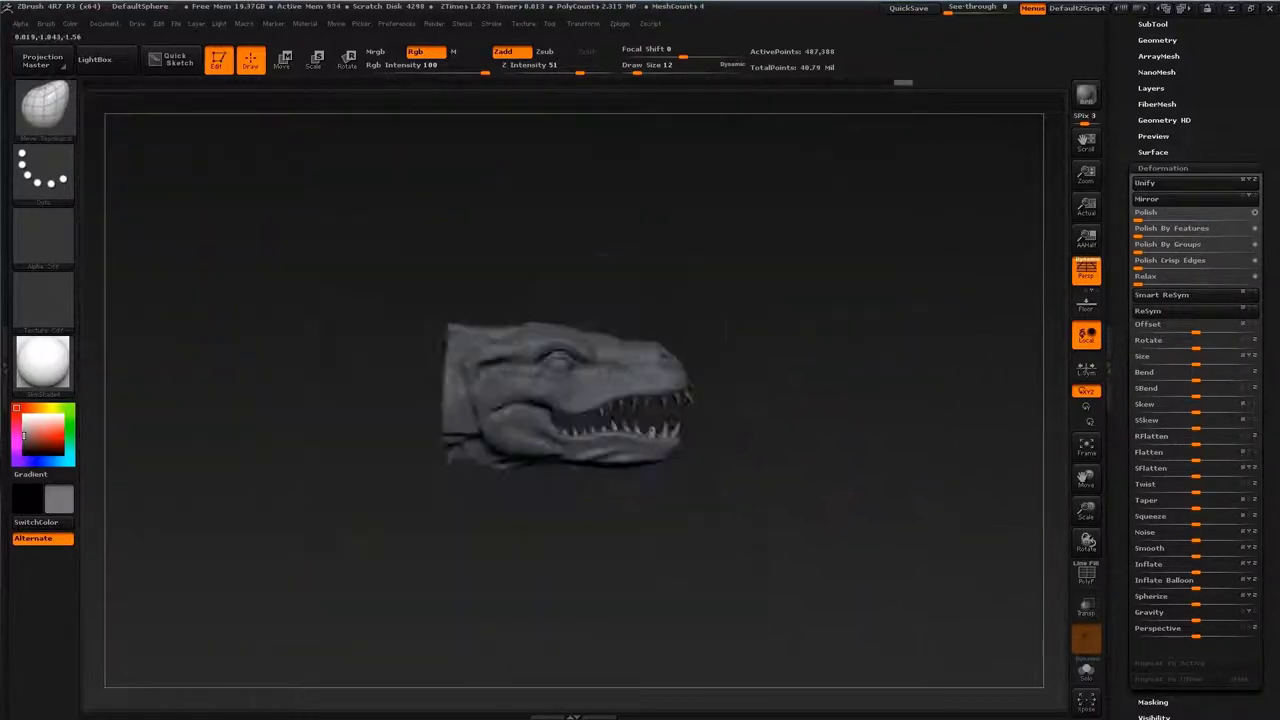
Step: Hide the back and upper head, then turn the lower jaw to look into the mouth
left_click_drag(391, 427, 949, 505, "ctrl+shift")
left_click_drag(500, 277, 914, 609, "ctrl+shift")
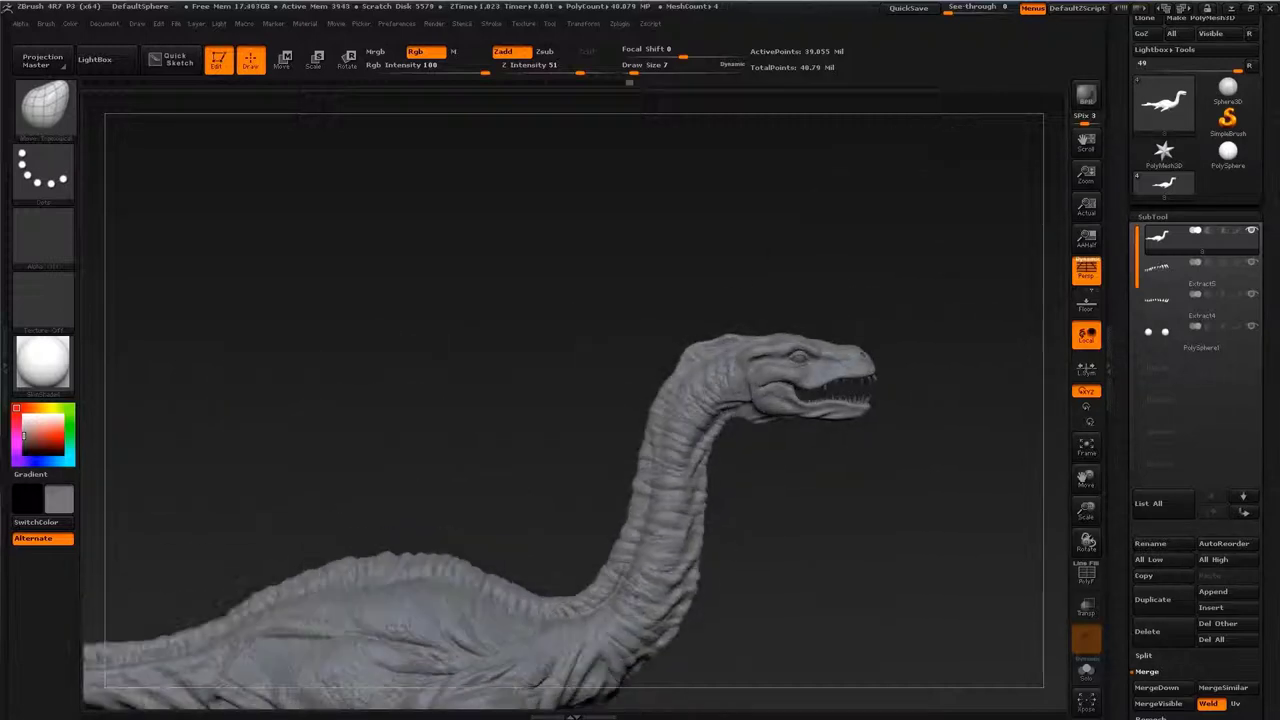
left_click_drag(951, 475, 717, 290, "ctrl+shift")
key("f")
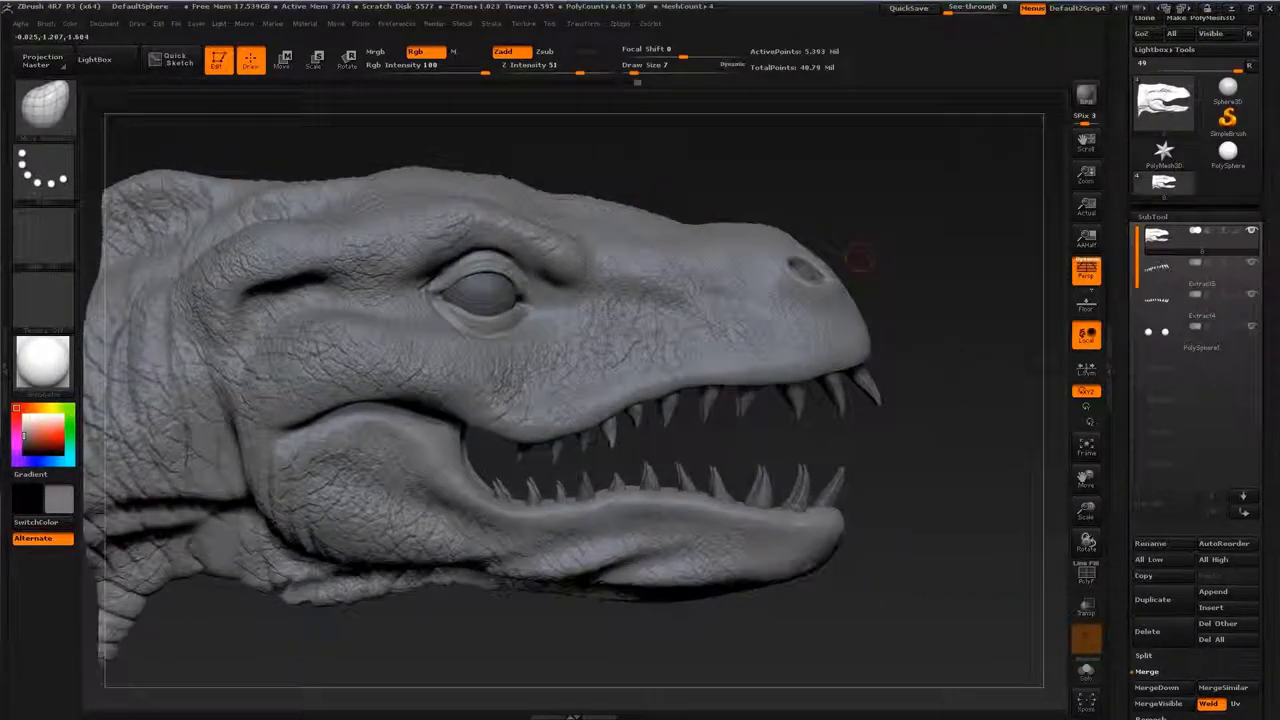
mouse_move(418, 145)
left_mouse_down("ctrl+alt+shift")
mouse_move(440, 445)
mouse_move(893, 192)
mouse_move(300, 175)
left_mouse_up("ctrl+alt+shift")
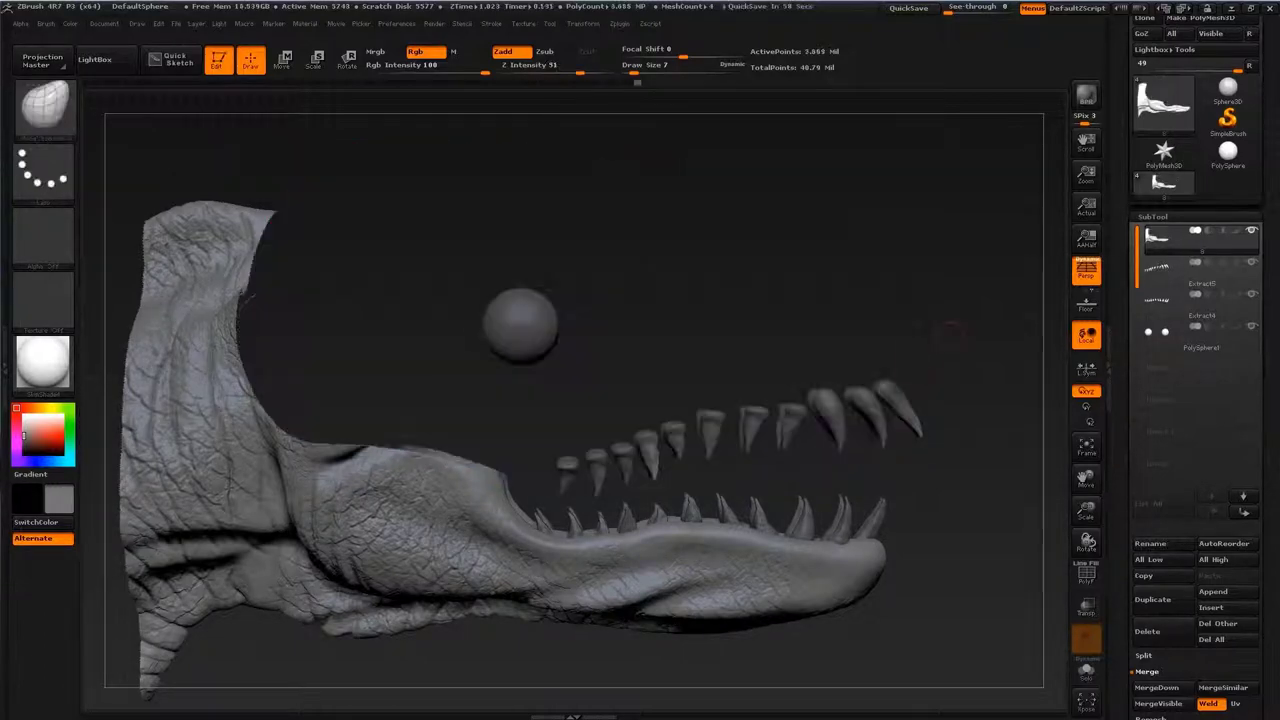
mouse_move(980, 400)
left_mouse_down()
mouse_move(940, 300)
mouse_move(960, 420)
mouse_move(980, 250)
left_mouse_up()
mouse_move(897, 338)
left_mouse_down()
mouse_move(900, 360)
mouse_move(600, 400)
left_mouse_up()
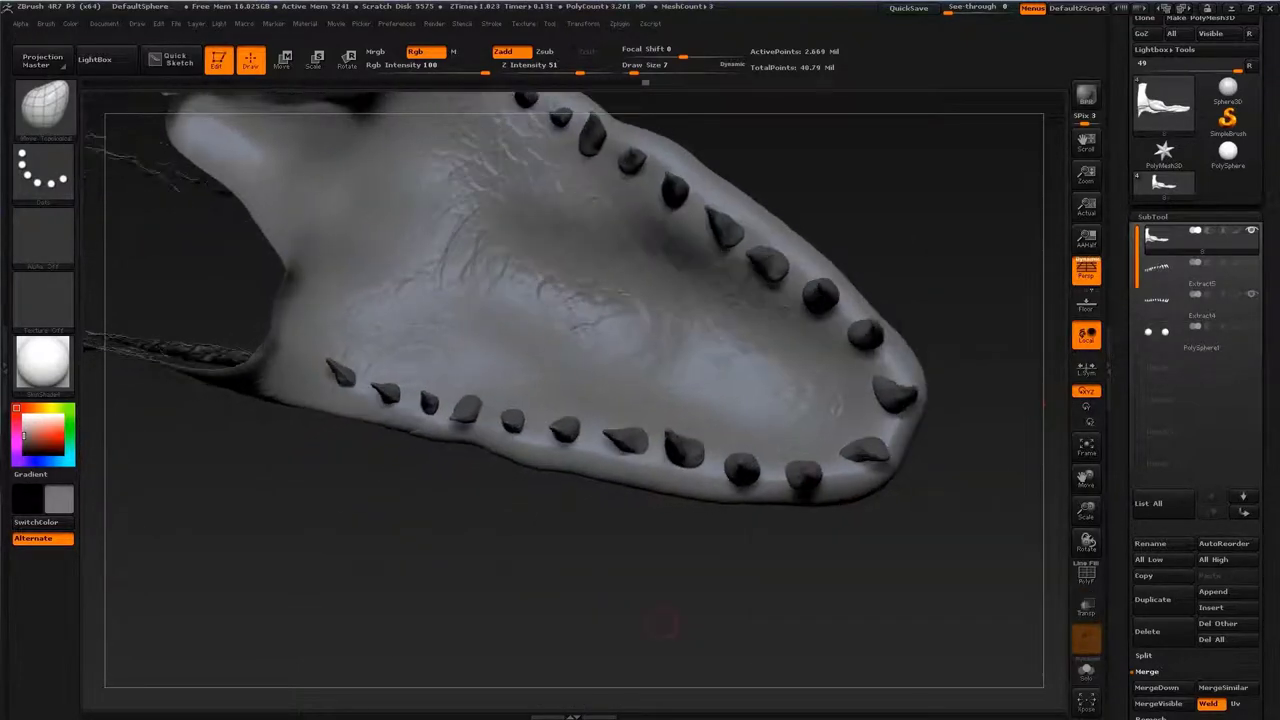
Step: Sculpt transverse ridges across the mouth floor and marks near the teeth
key("b")
left_click(390, 395)
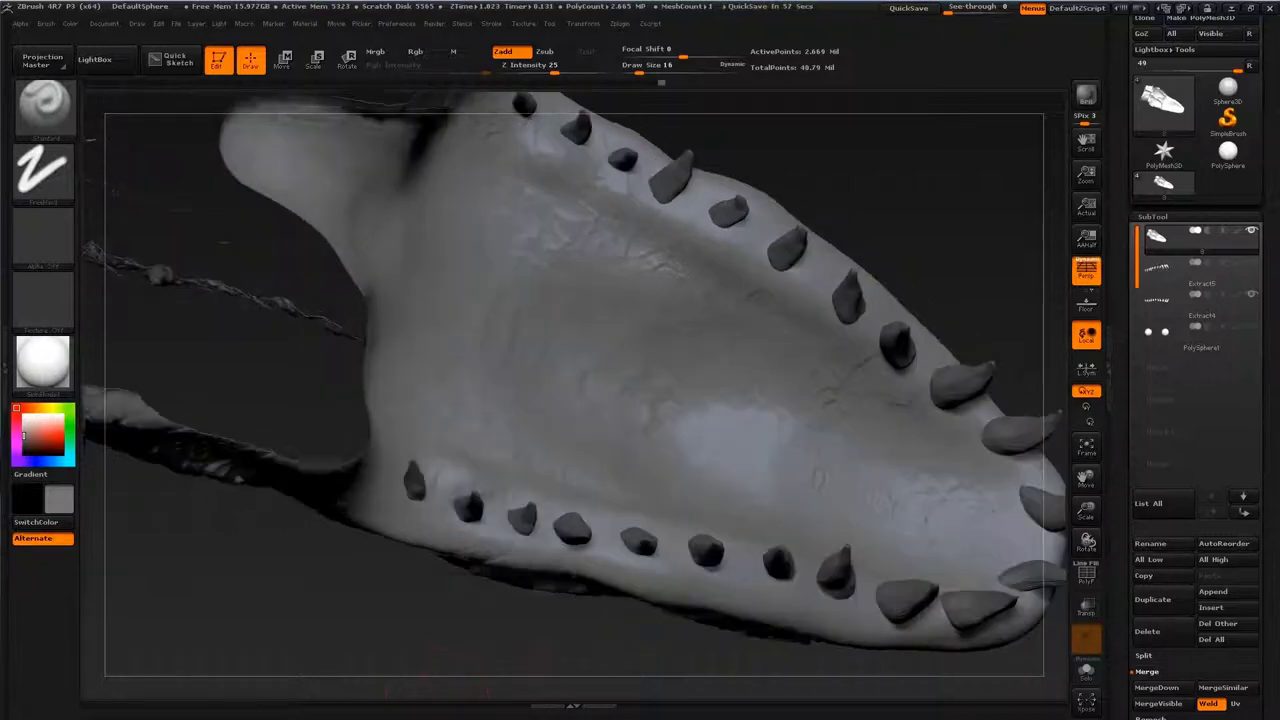
left_click_drag(497, 218, 417, 410)
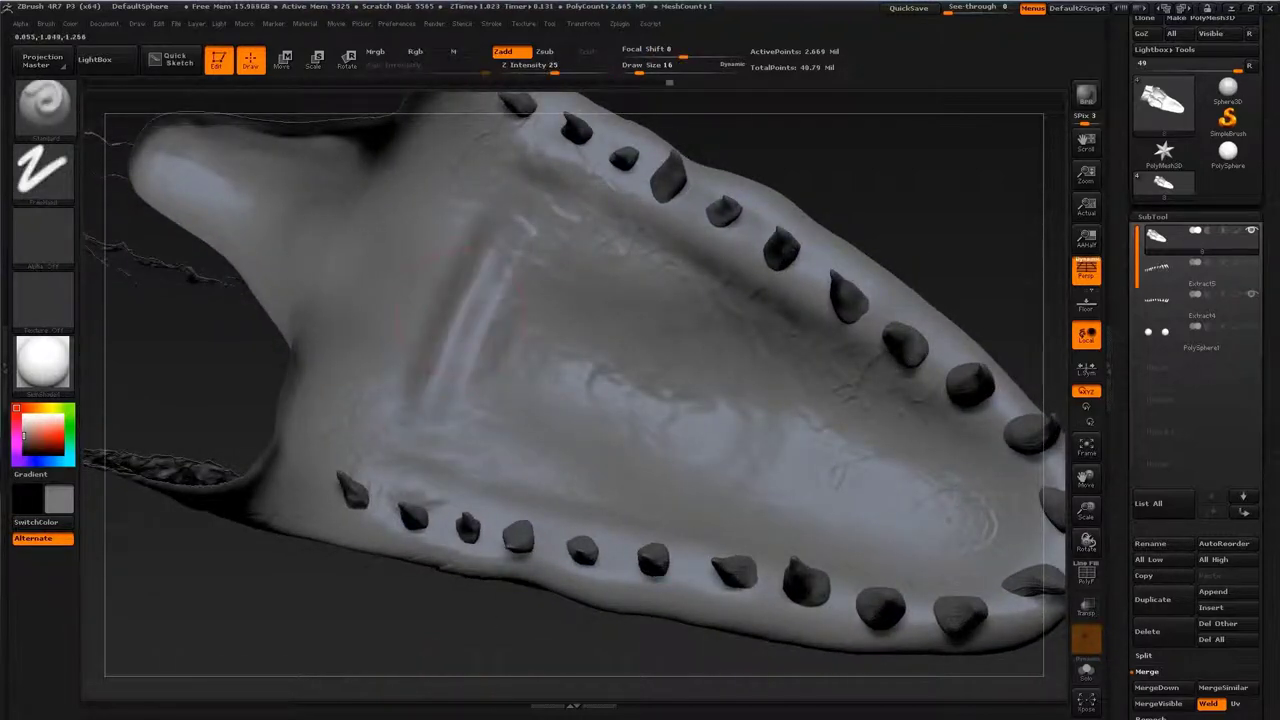
left_click_drag(520, 250, 443, 448)
left_click_drag(598, 405, 590, 405)
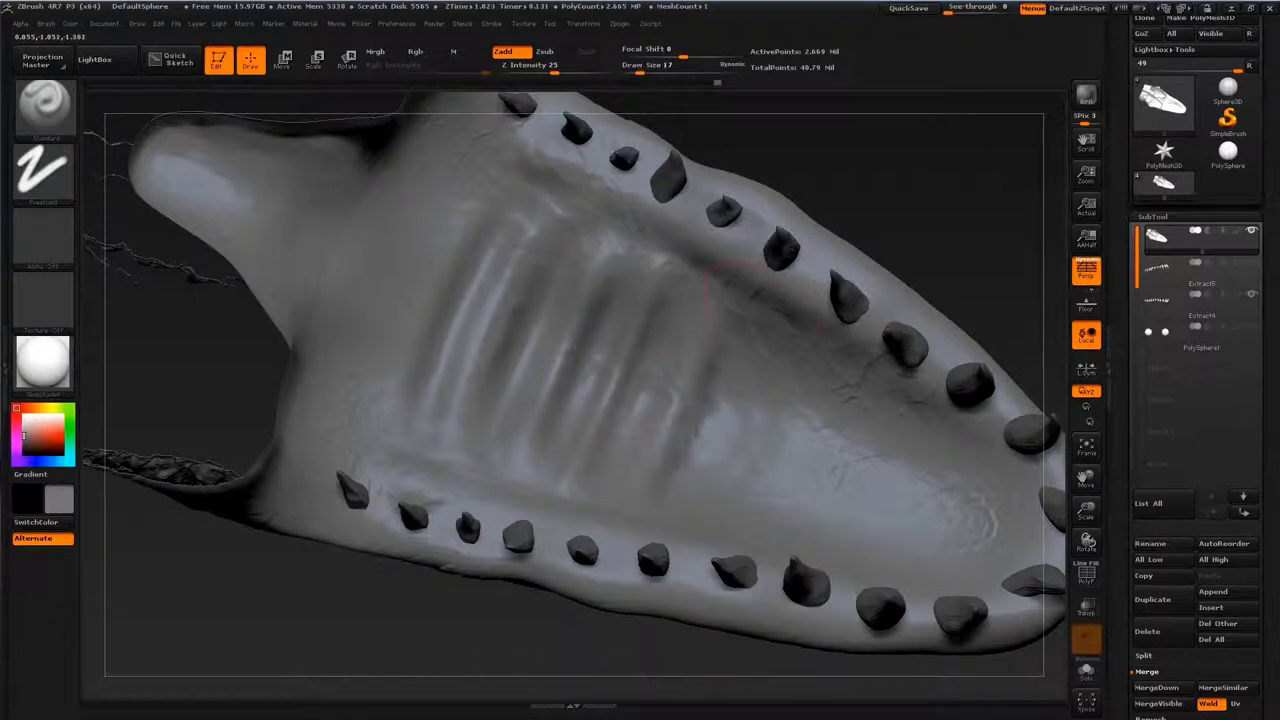
left_click_drag(738, 290, 724, 428)
left_click_drag(820, 480, 880, 400)
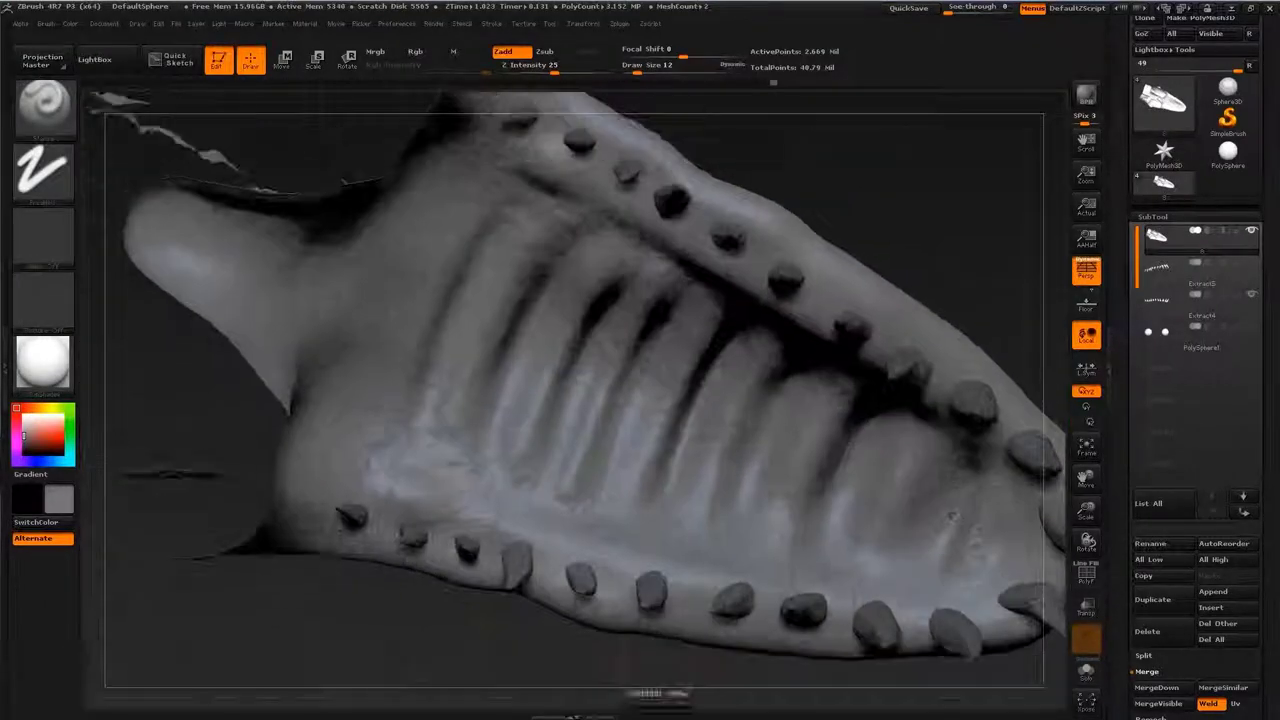
Step: Orbit around the jaw and smooth the ridged mouth surface
left_click_drag(760, 660, 840, 565)
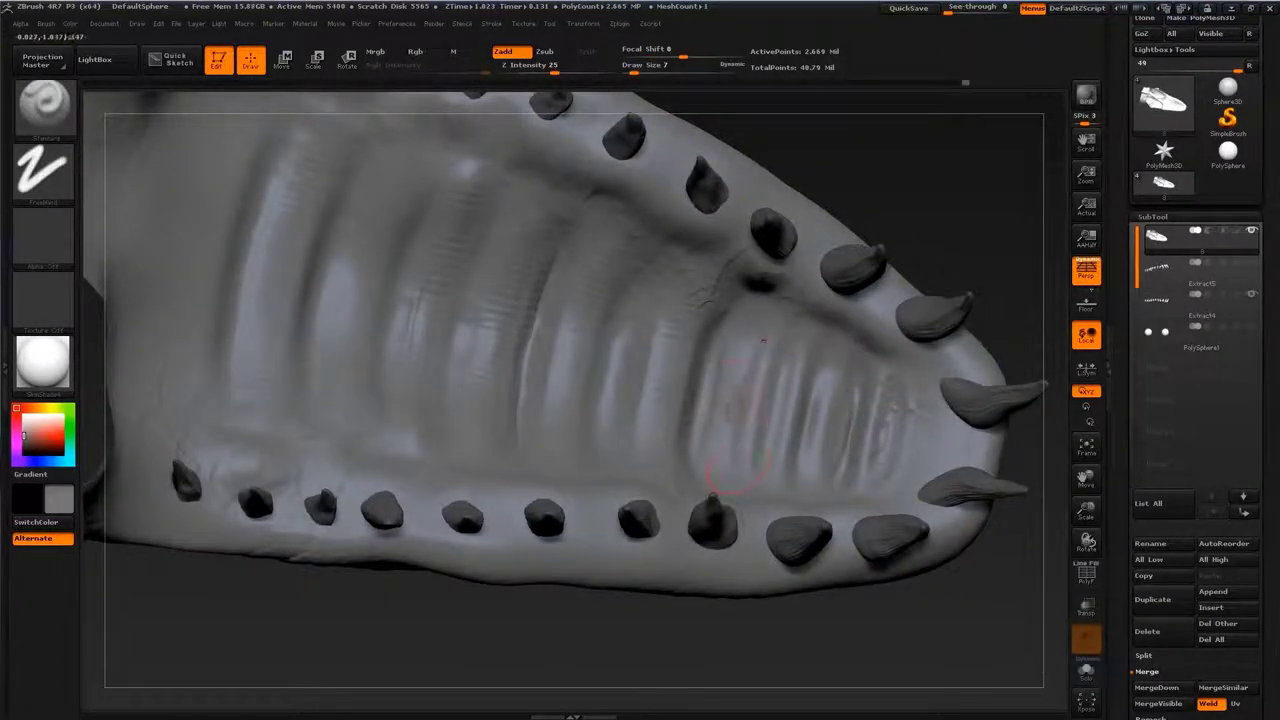
right_click_drag(735, 338, 680, 355)
right_click_drag(615, 452, 885, 330)
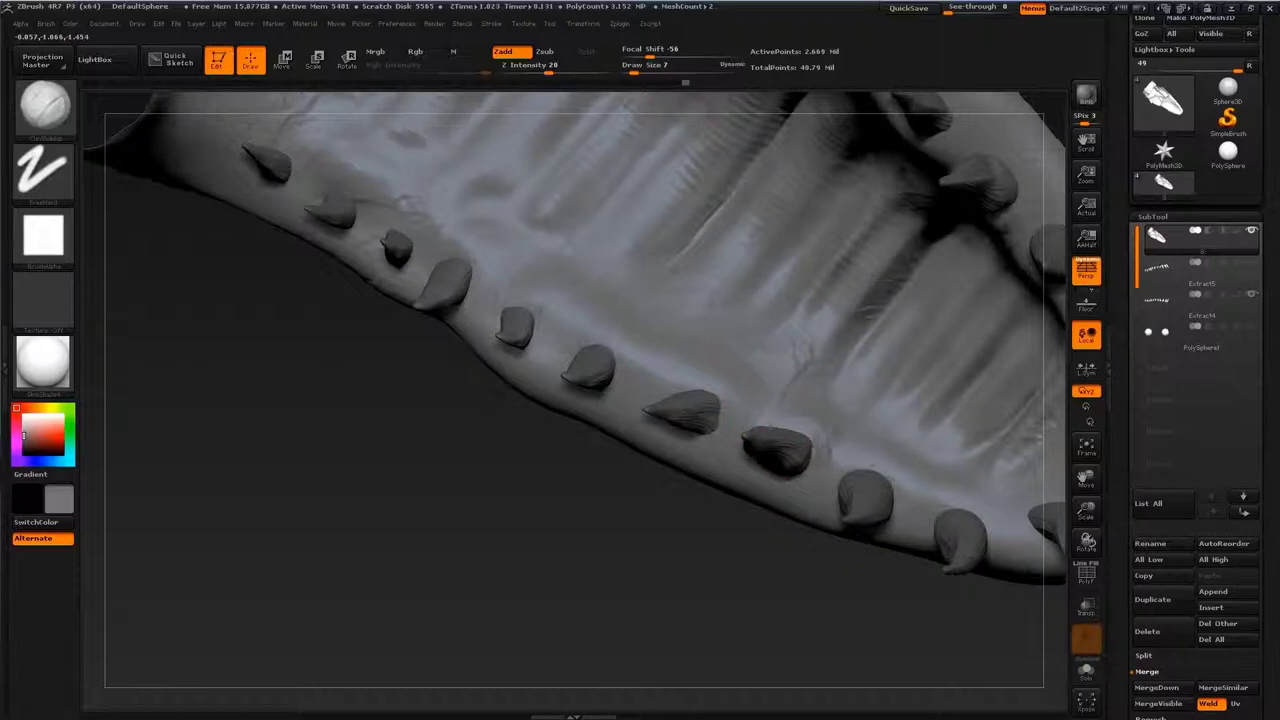
right_click_drag(800, 345, 810, 340)
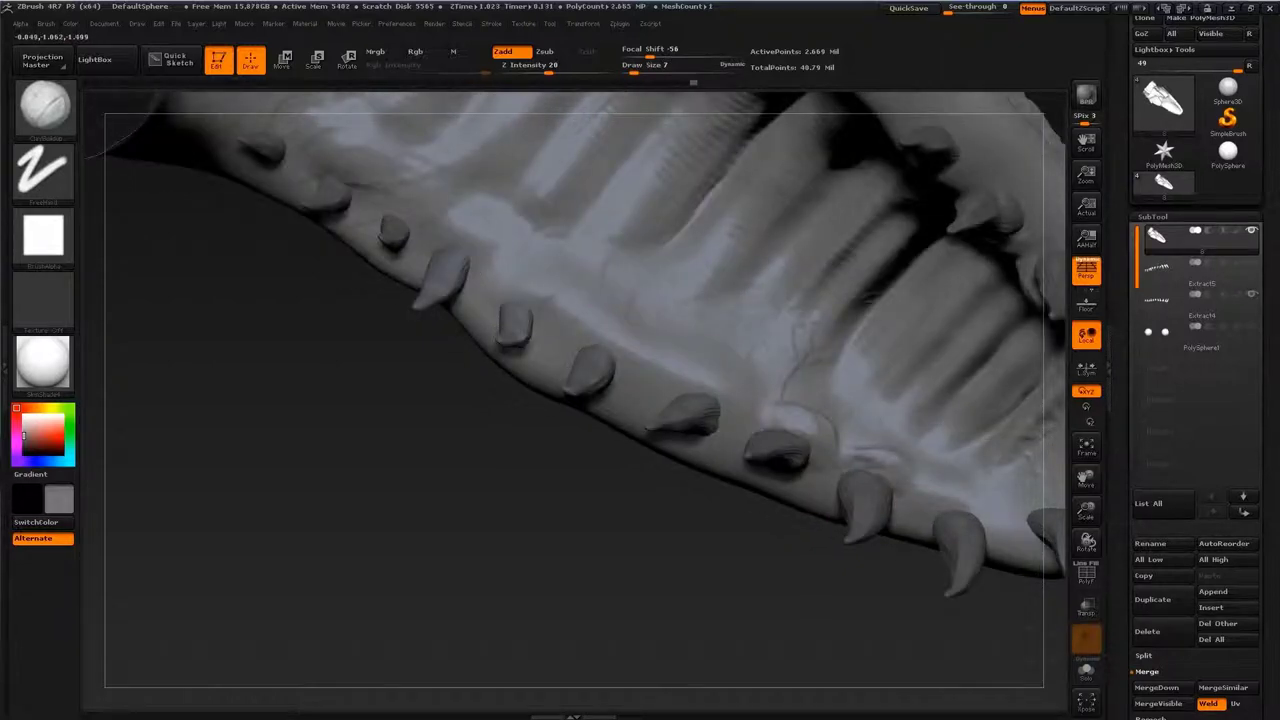
right_click_drag(816, 432, 740, 372)
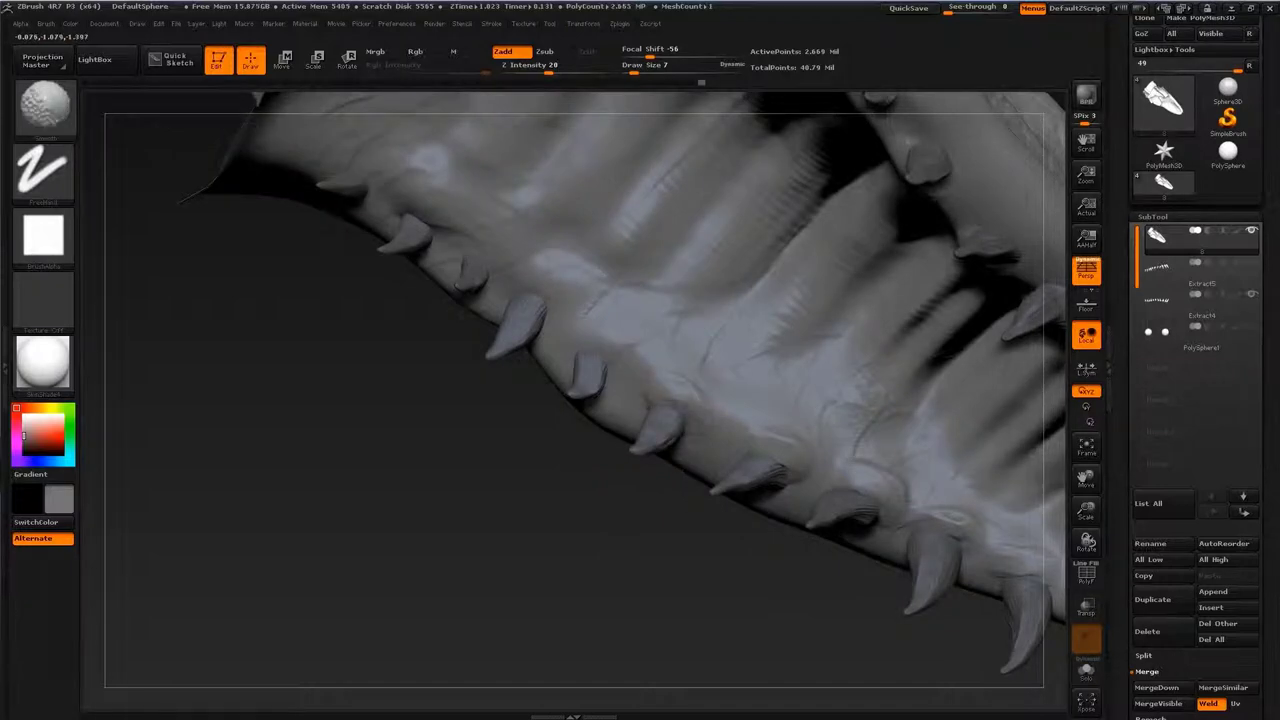
right_click_drag(738, 602, 815, 462)
left_click_drag(782, 468, 768, 462)
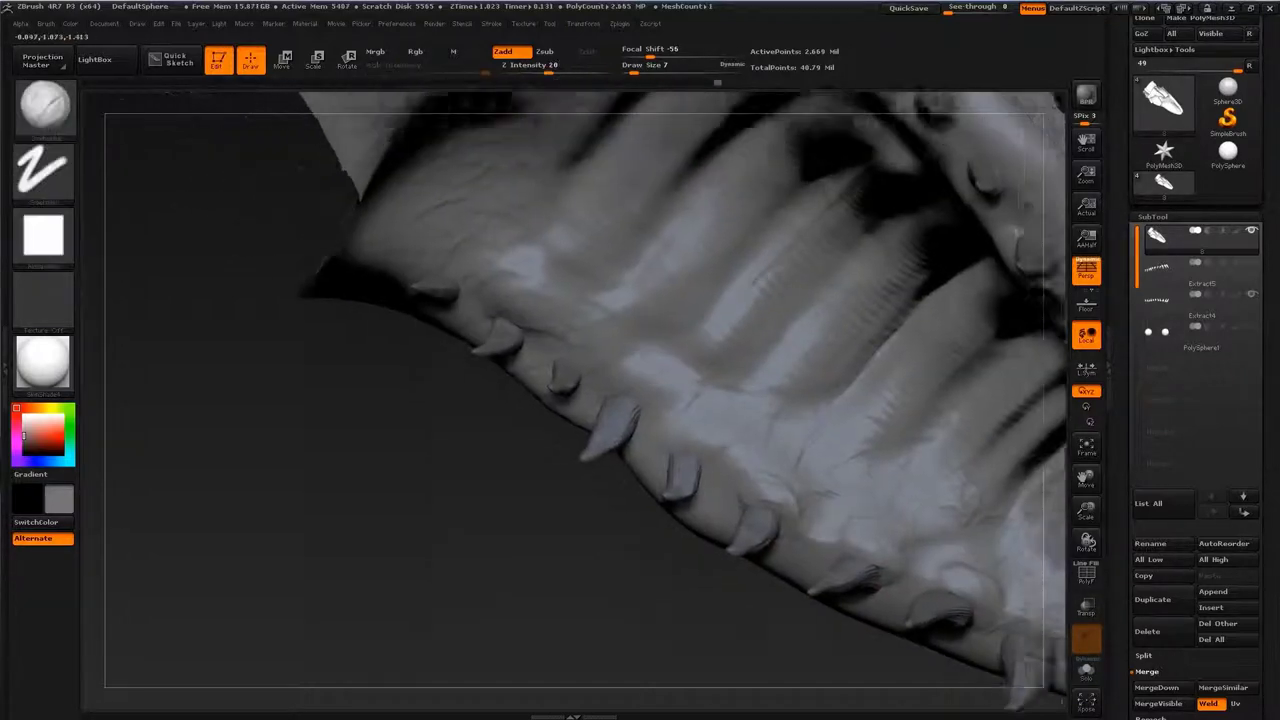
left_click_drag(883, 524, 860, 540)
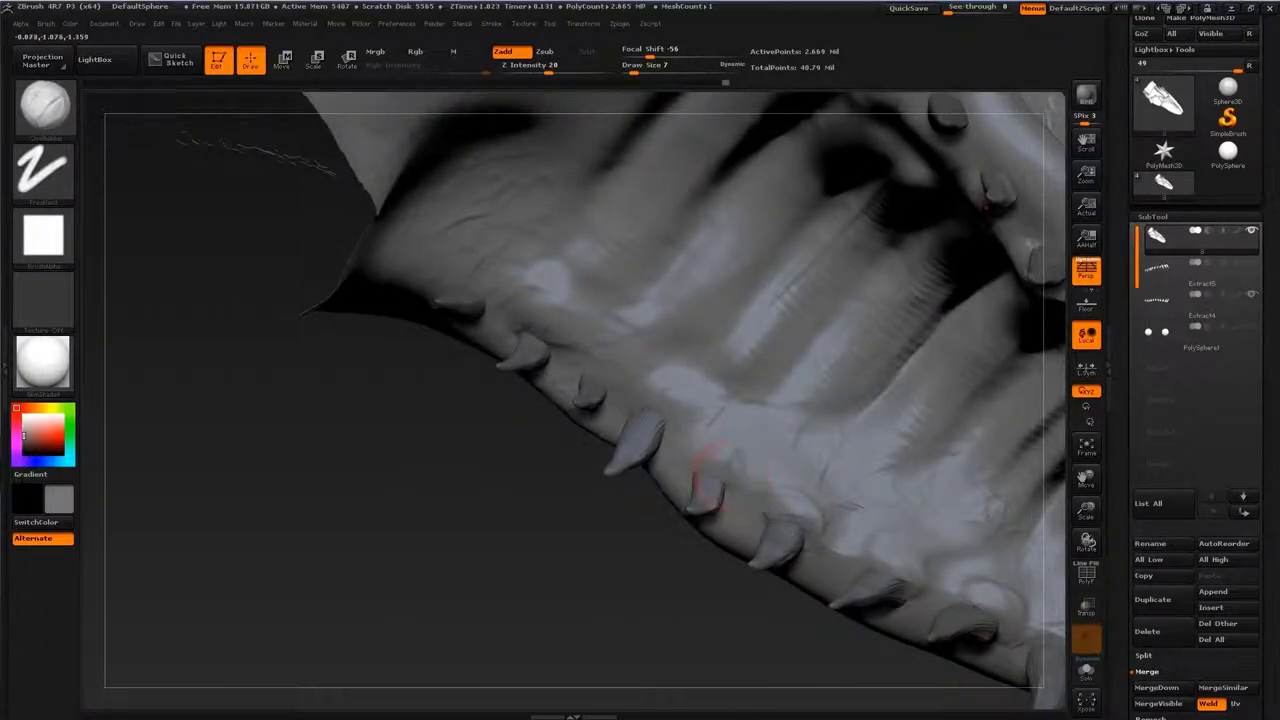
left_click_drag(712, 475, 1030, 190)
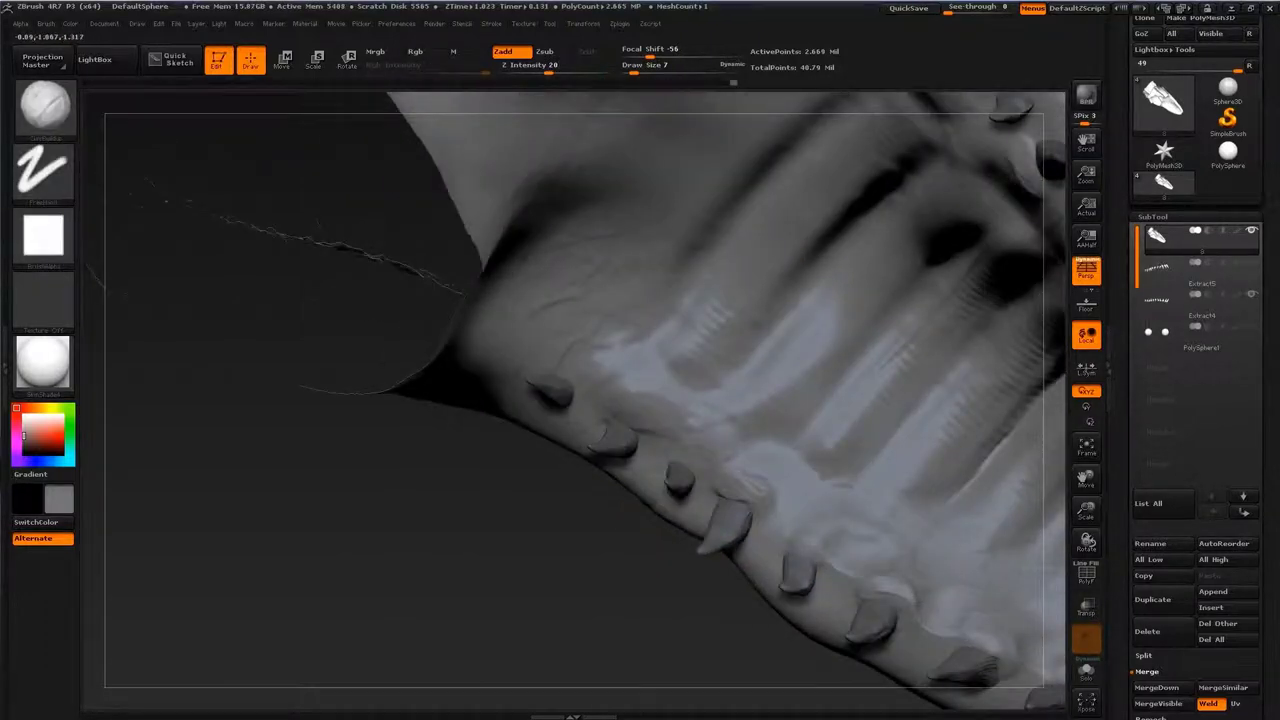
key("shift")
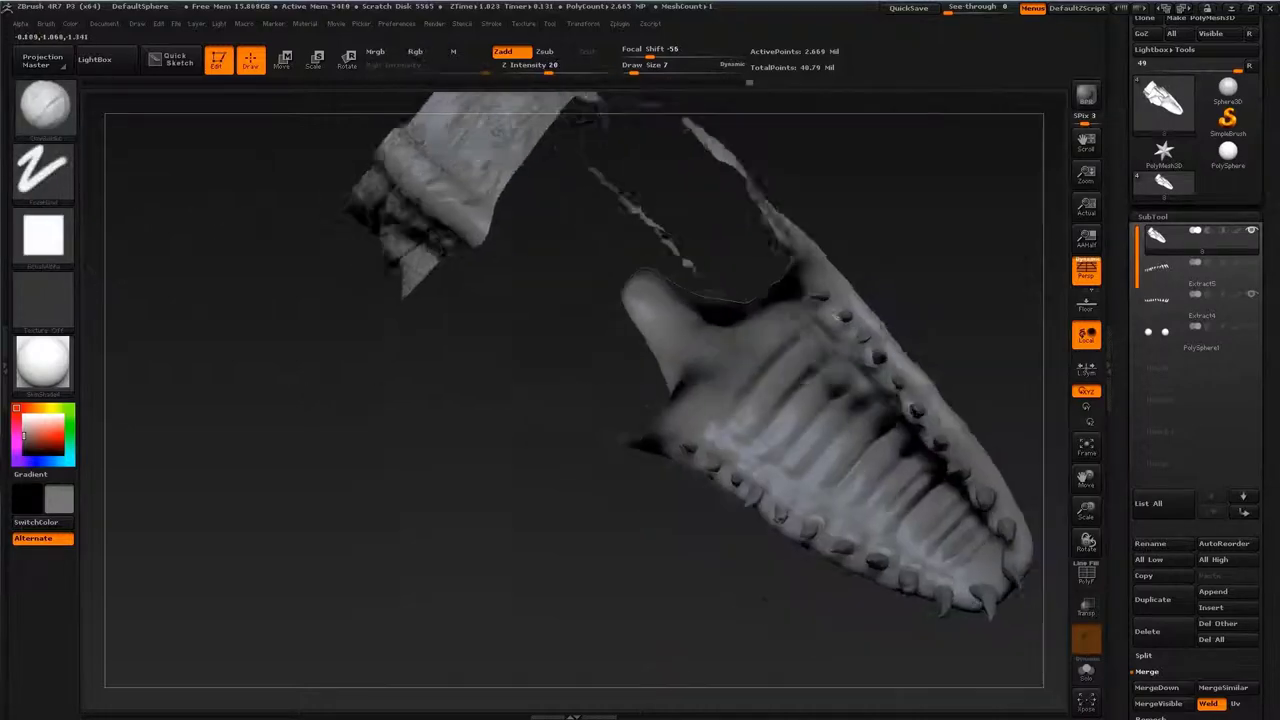
left_click_drag(300, 550, 600, 300)
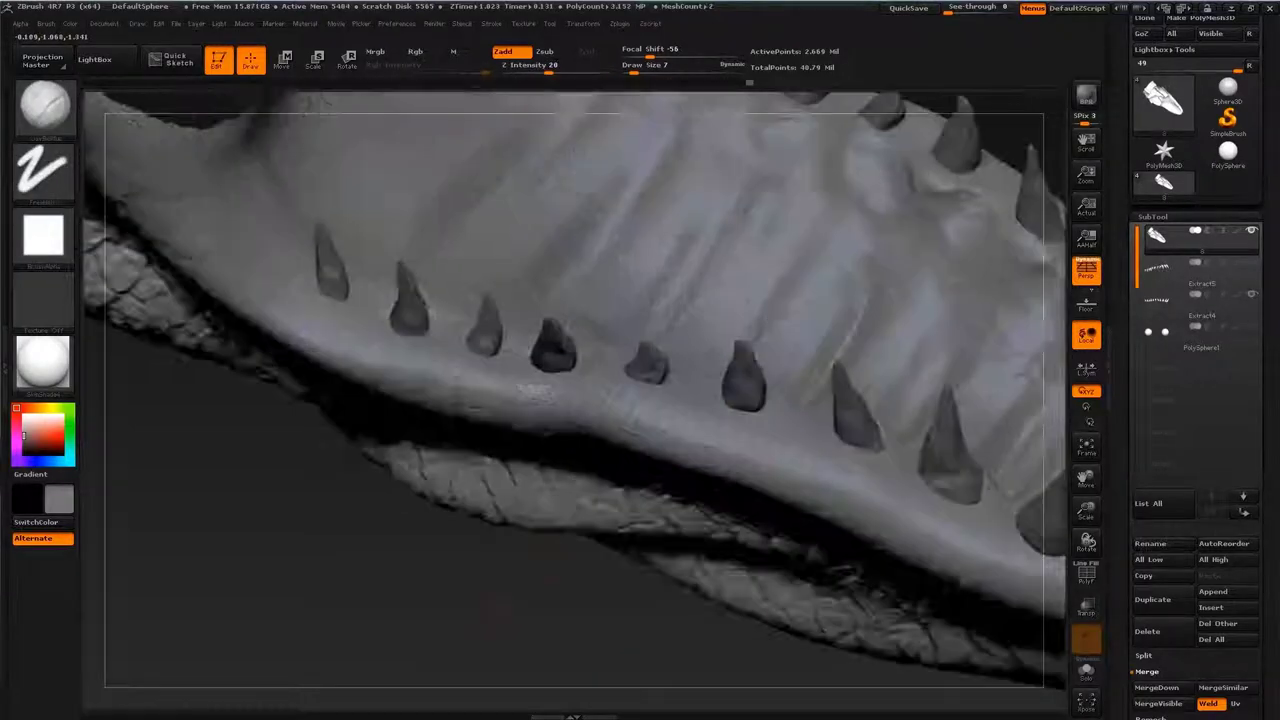
left_click_drag(600, 600, 673, 514)
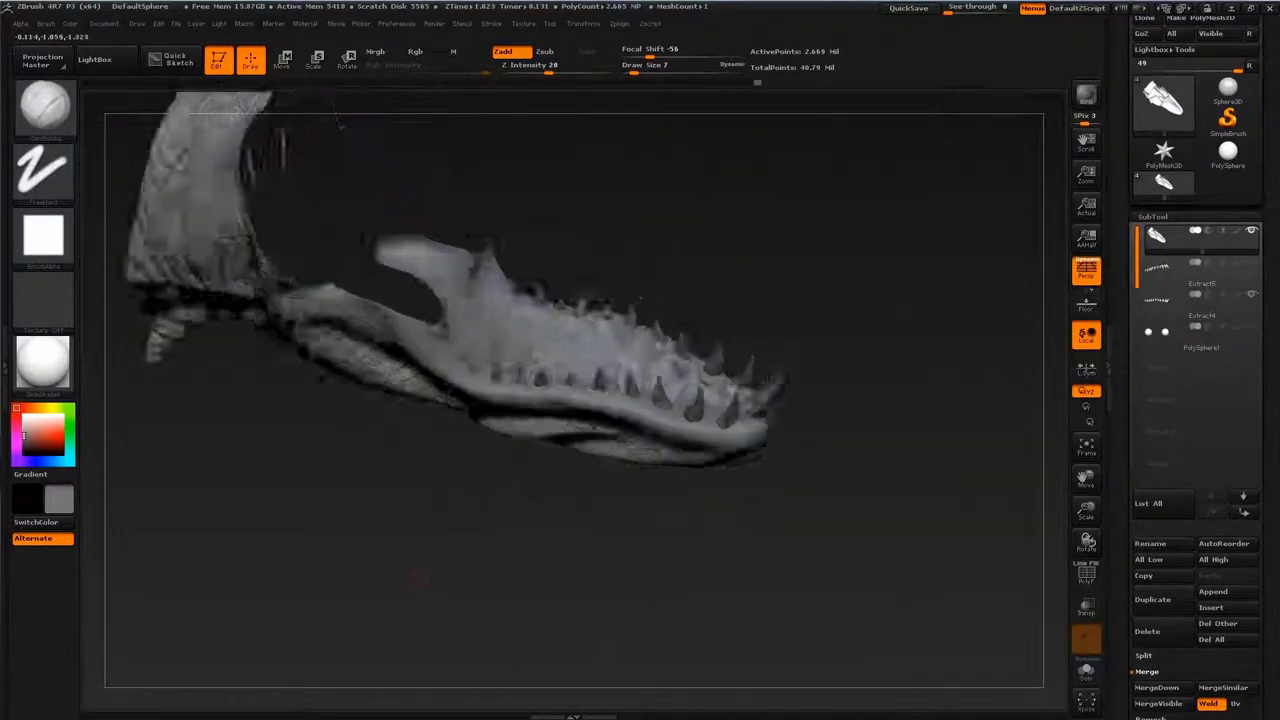
left_click_drag(650, 380, 480, 272)
Step: Mask a central strip down the mouth floor for the tongue
key("shift")
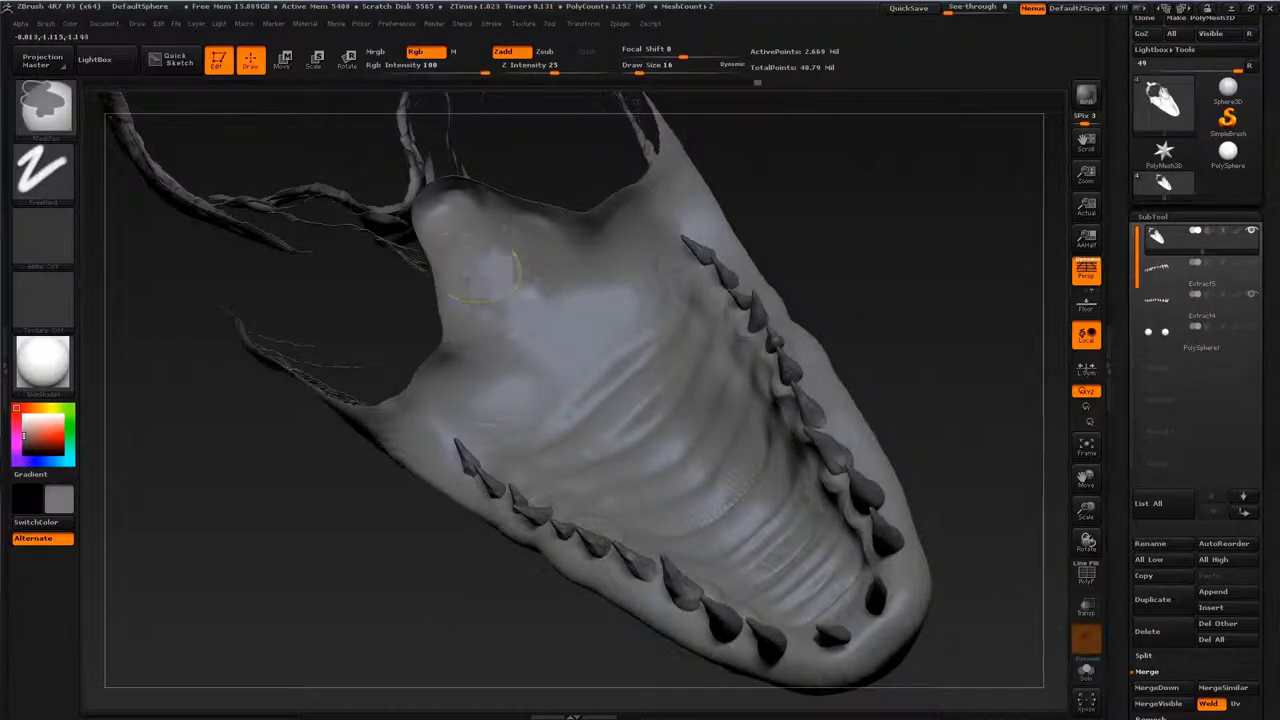
left_click_drag(460, 225, 780, 560)
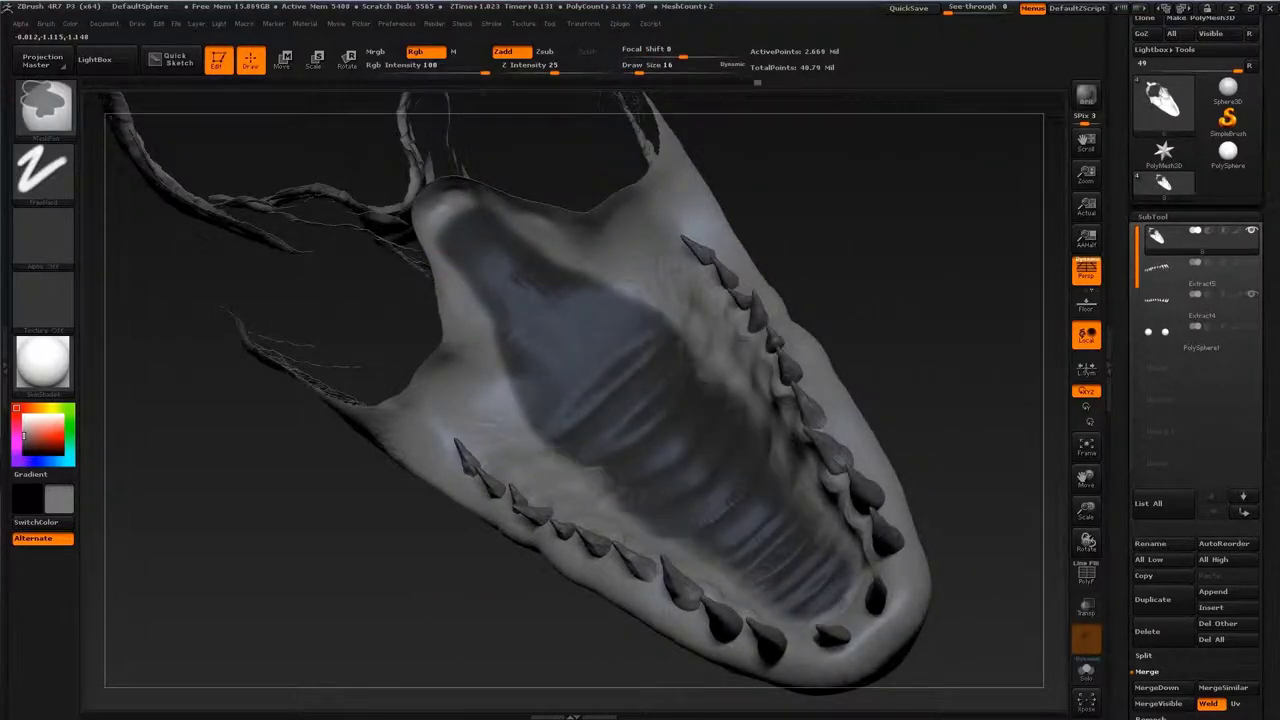
left_click_drag(720, 300, 455, 395)
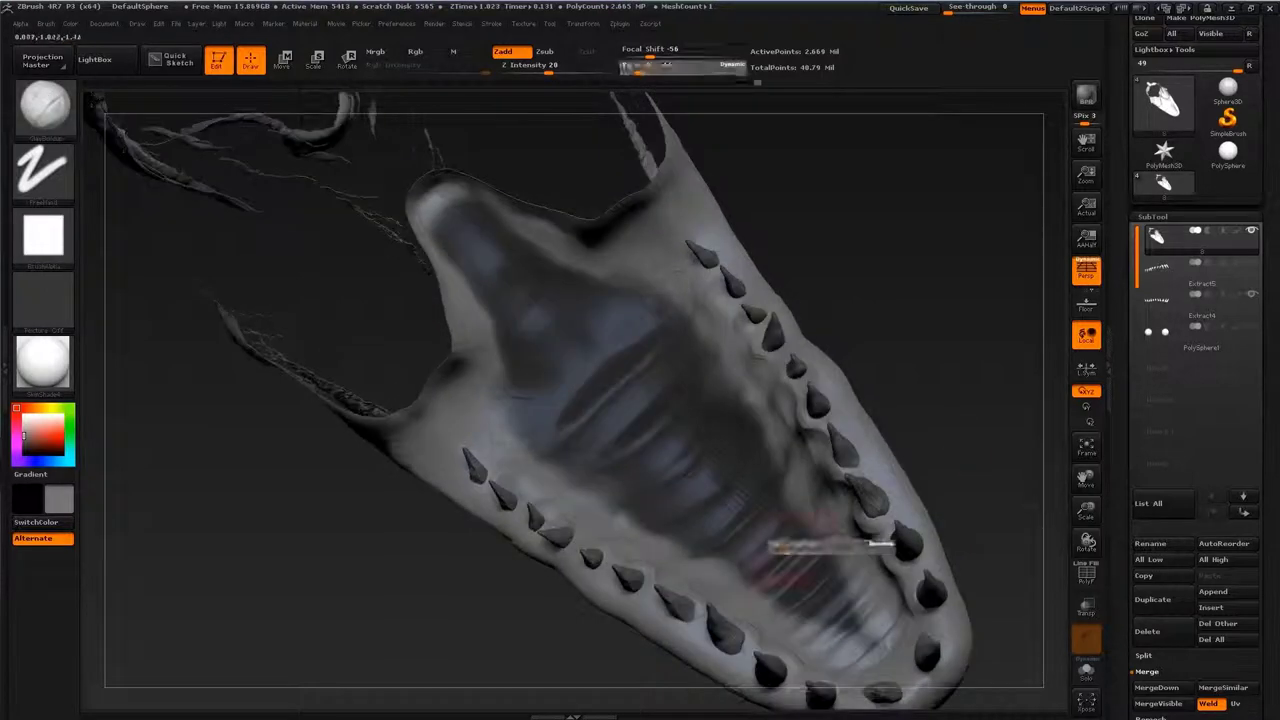
left_click_drag(520, 275, 595, 510)
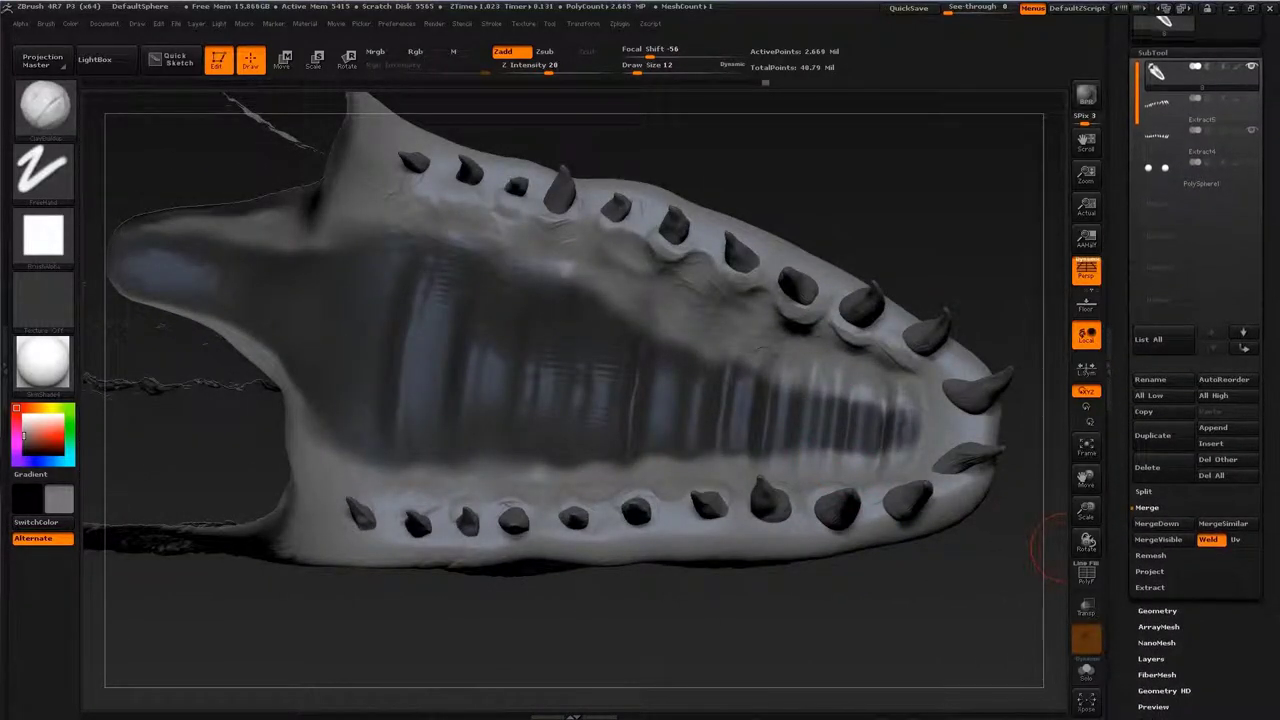
Step: Extract the masked strip at thickness 0.001 and accept it as subtool Extract3
left_click(1150, 565)
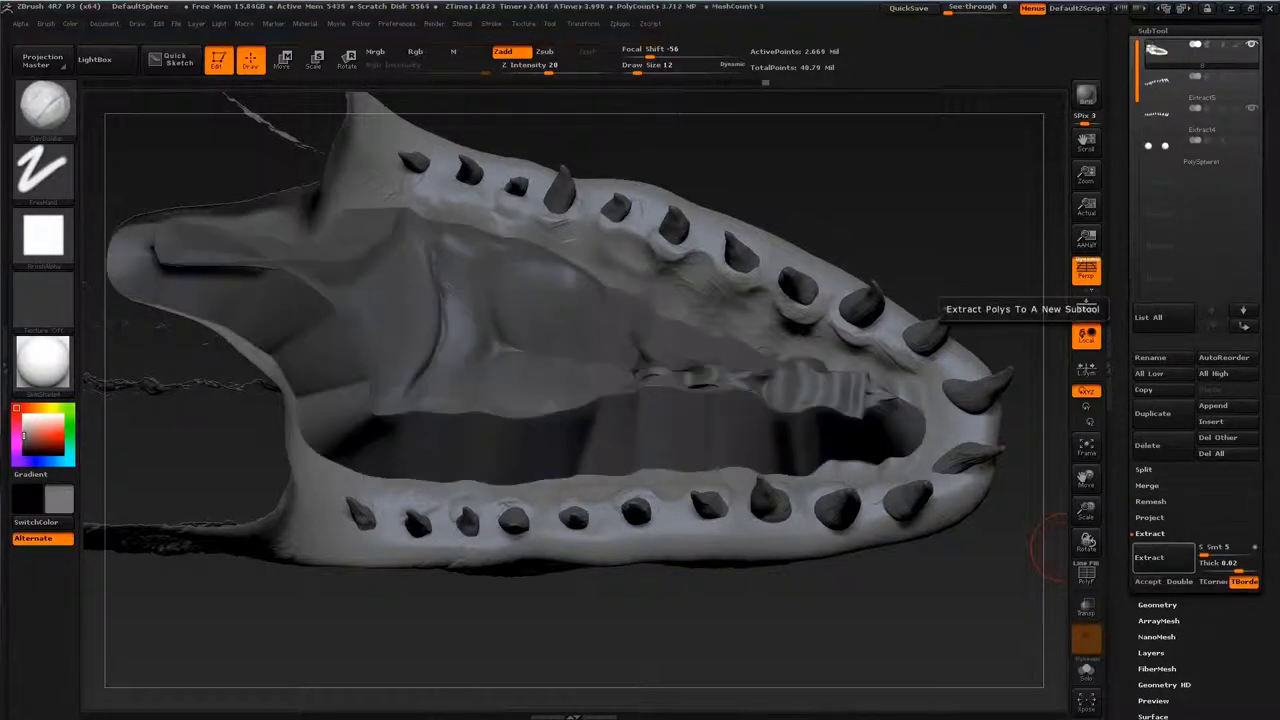
type("0008")
key("Return")
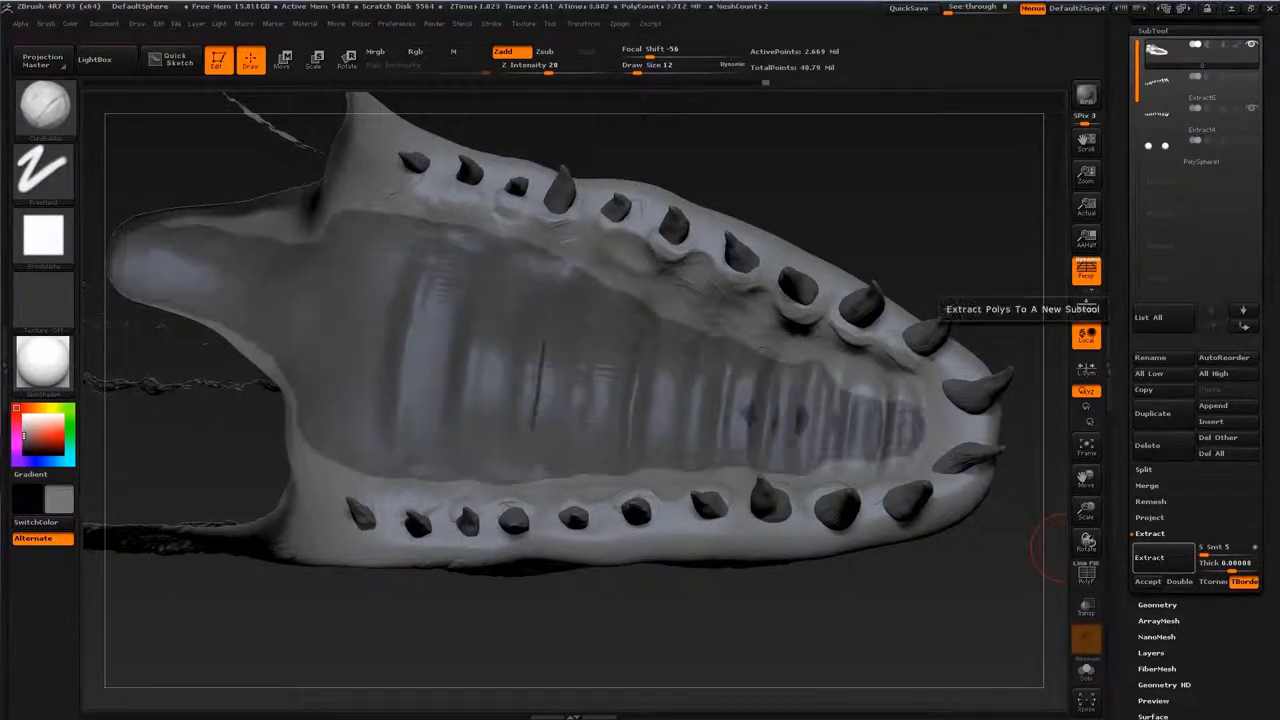
type("0.001")
key("Return")
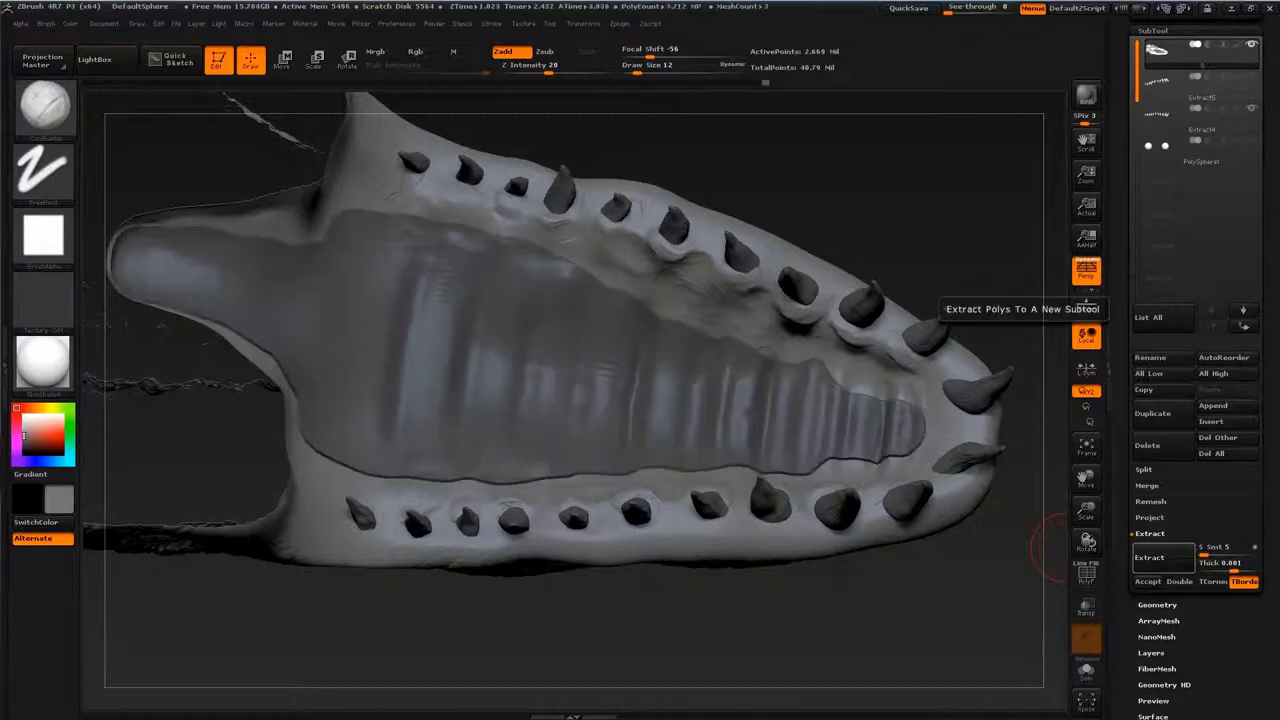
left_click(1147, 581)
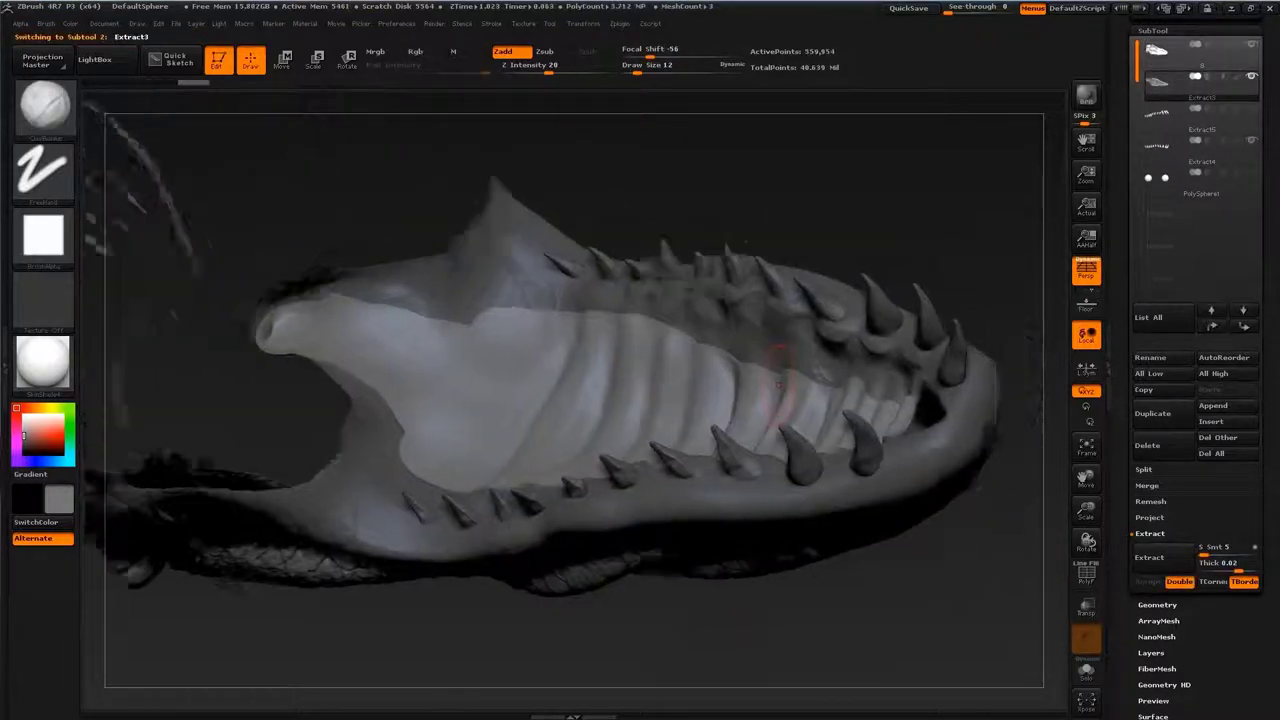
Step: Inflate the extracted tongue and remesh it with DynaMesh at resolution 592
key("b")
key("n")
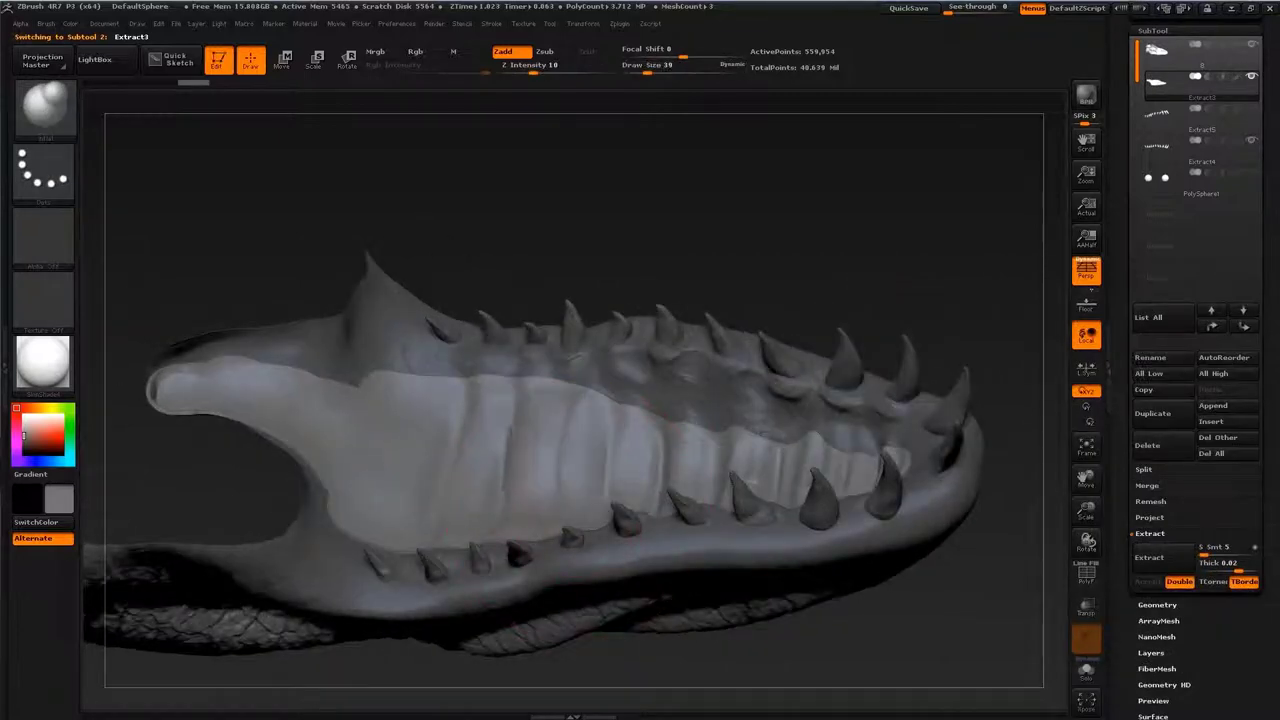
left_click_drag(530, 462, 650, 468)
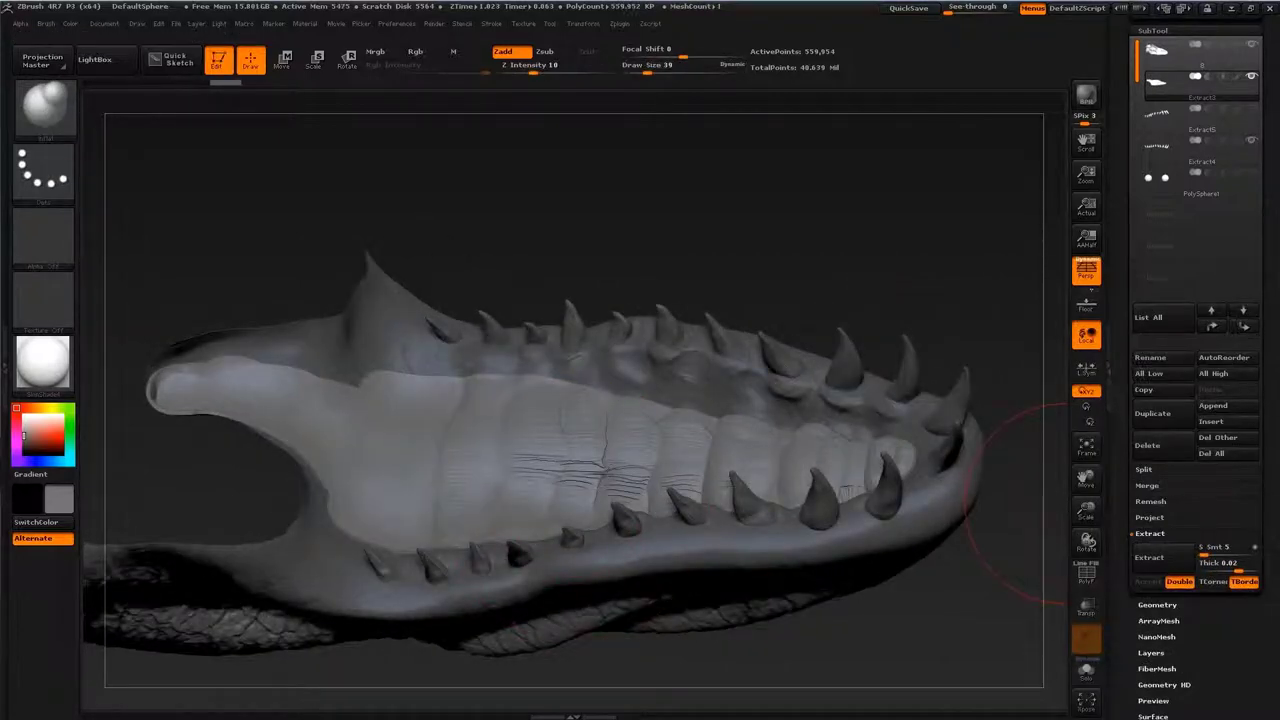
left_click(1157, 604)
left_click(1154, 270)
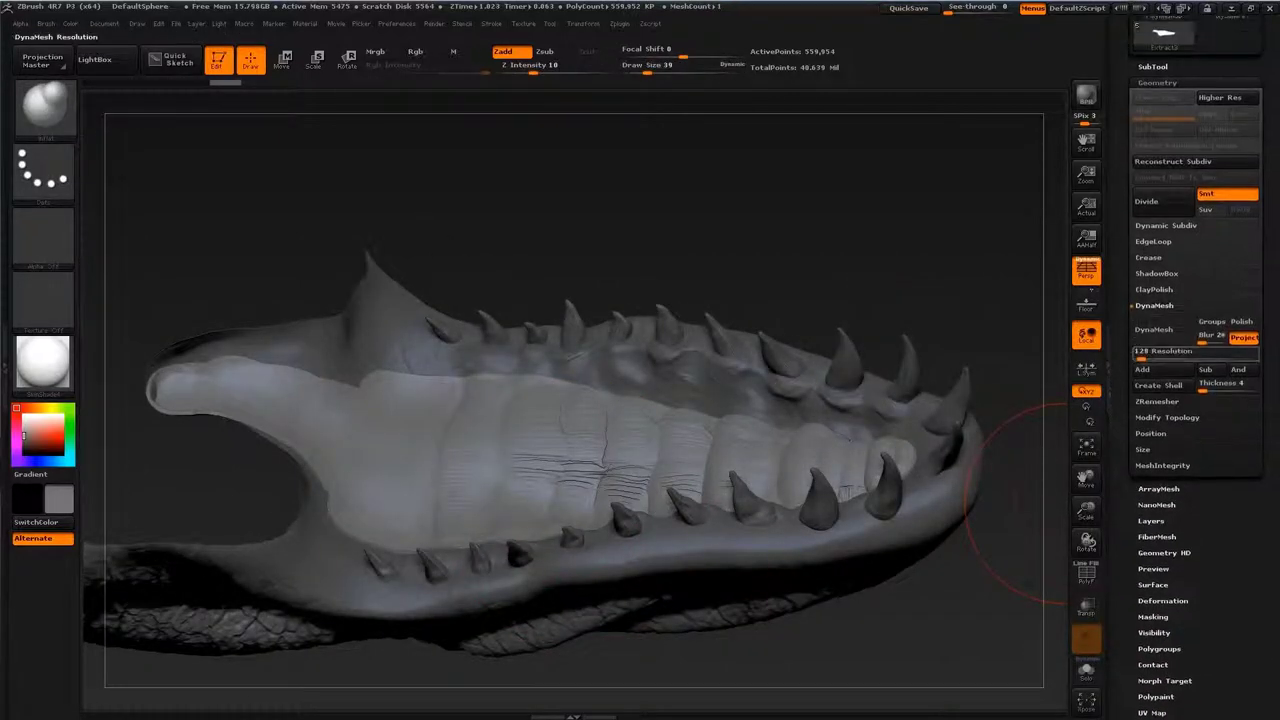
left_click(1152, 616)
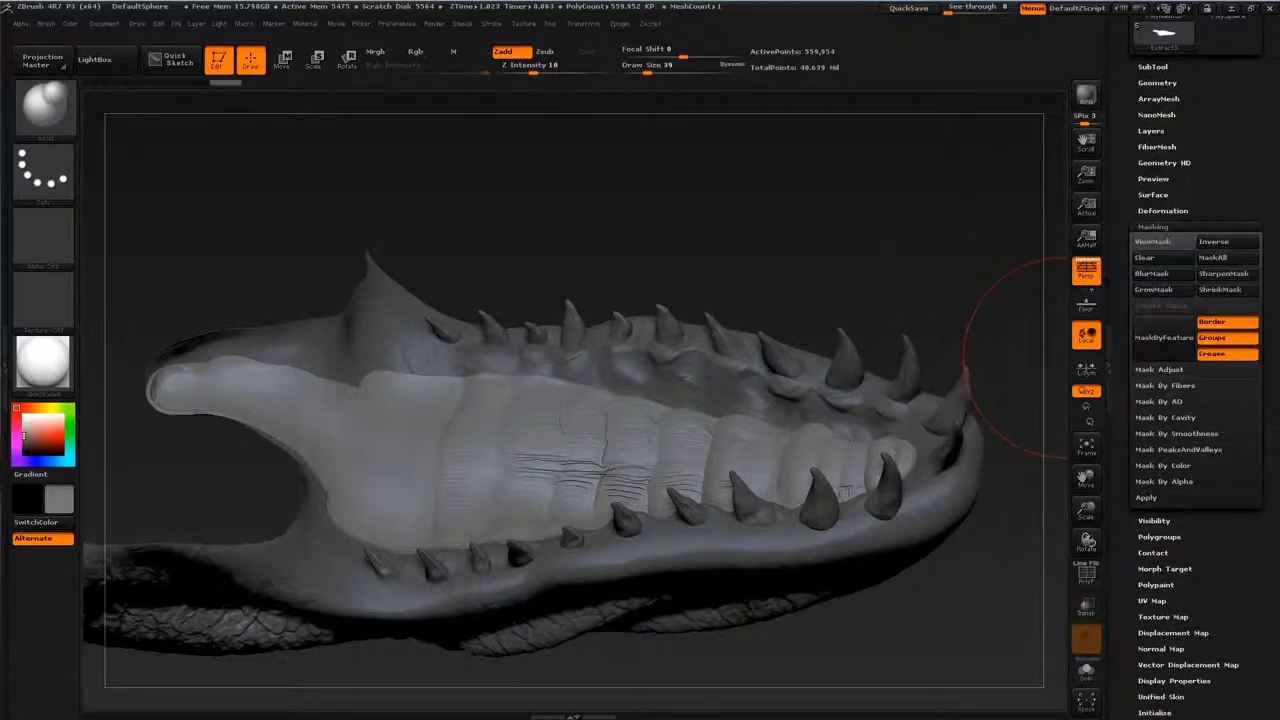
left_click(1157, 83)
left_click(1154, 306)
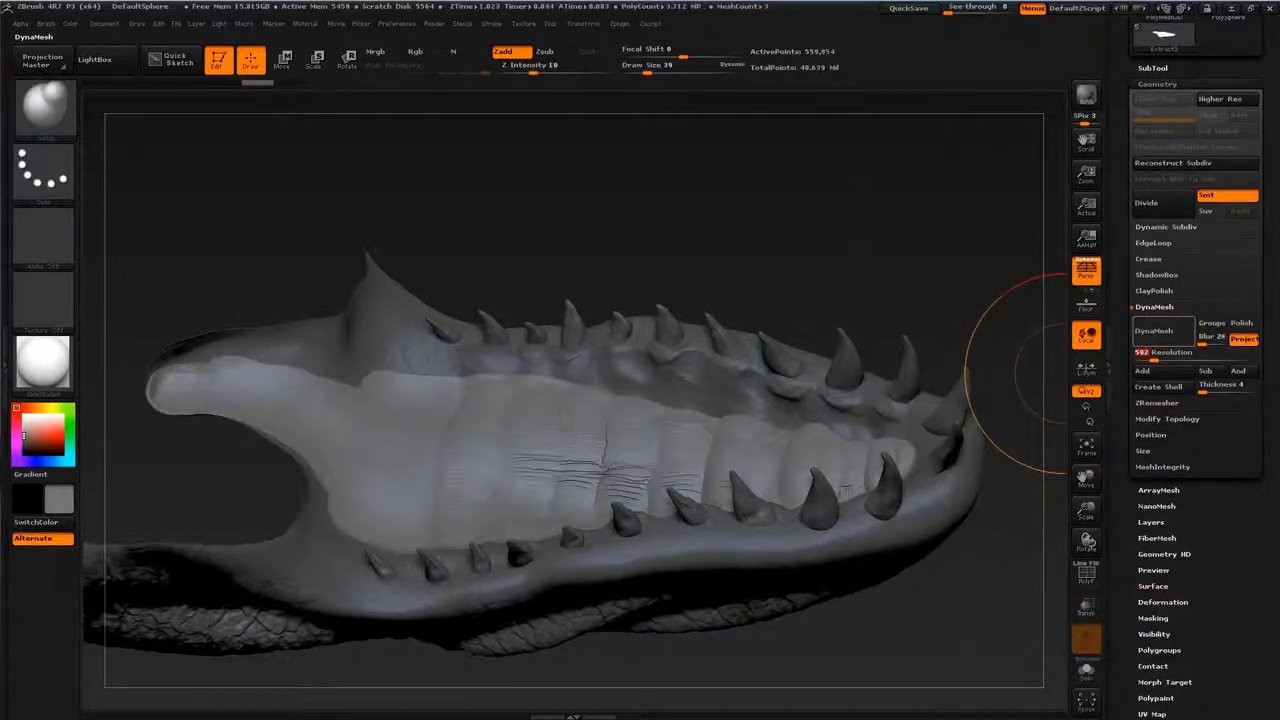
left_click(1160, 330)
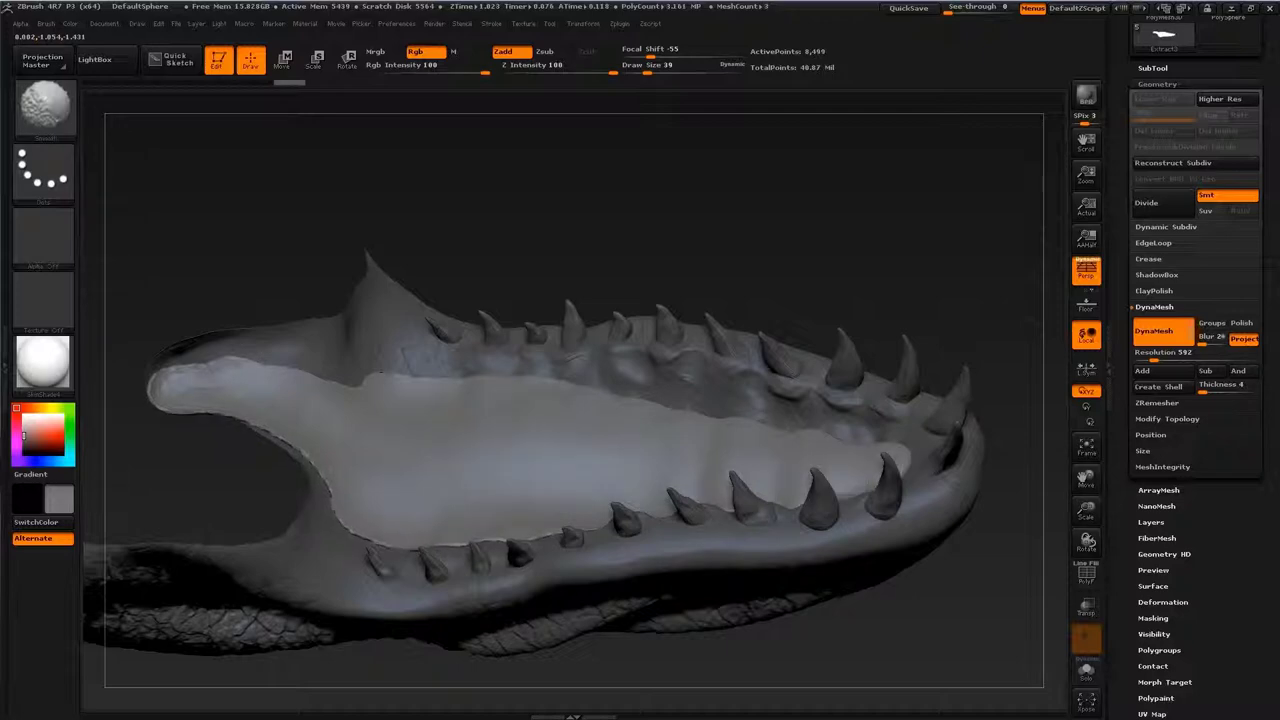
Step: Restore the smoothed history state and smooth over the inner mouth surface
left_click_drag(600, 180, 750, 478)
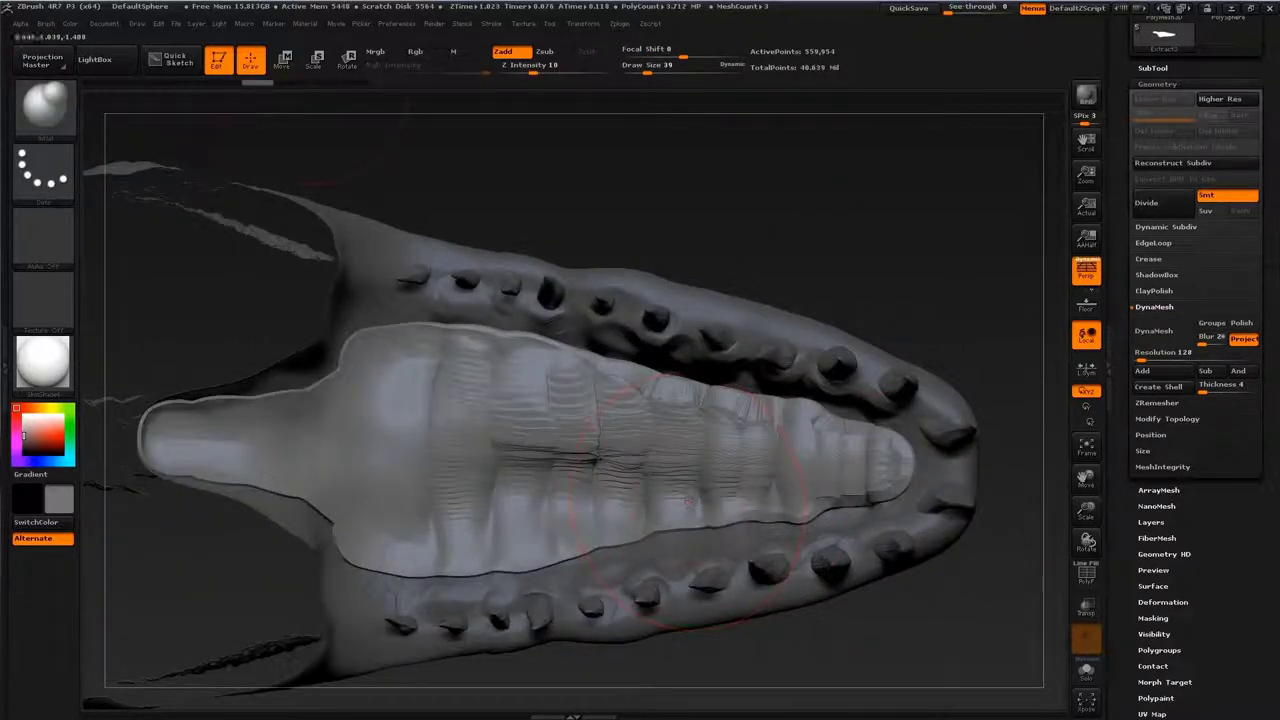
left_click_drag(257, 82, 289, 82)
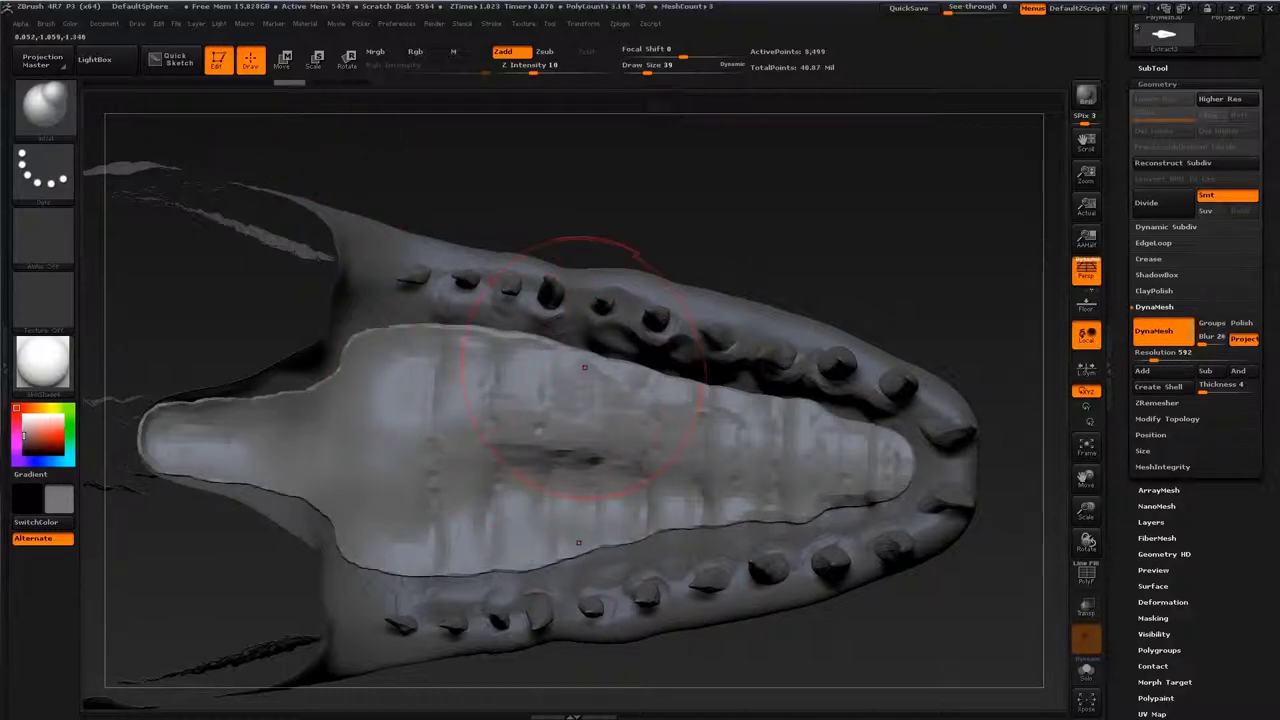
key("ctrl+shift+z")
key("b")
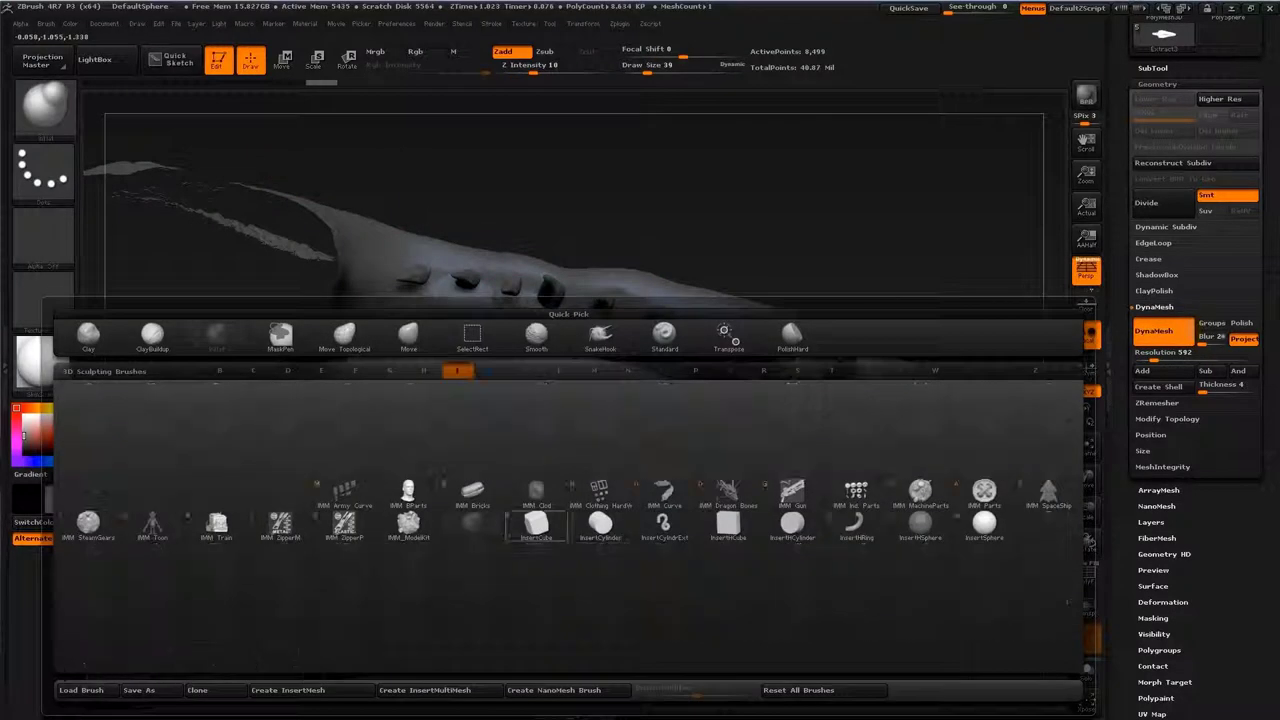
key("Escape")
left_click_drag(562, 418, 630, 500, "shift")
left_click_drag(540, 490, 640, 540, "shift")
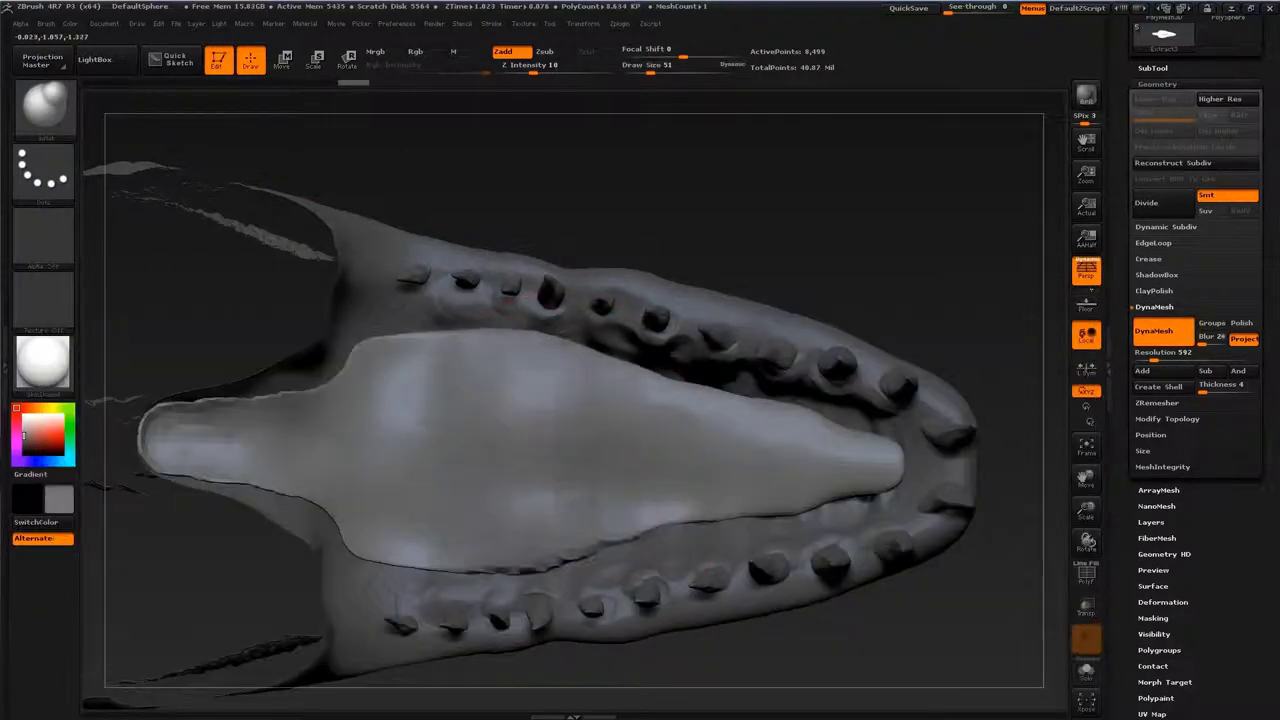
left_click_drag(640, 420, 800, 500, "shift")
mouse_move(420, 400)
left_mouse_down("shift")
mouse_move(350, 480)
mouse_move(340, 530)
left_mouse_up("shift")
left_click_drag(380, 470, 520, 560, "shift")
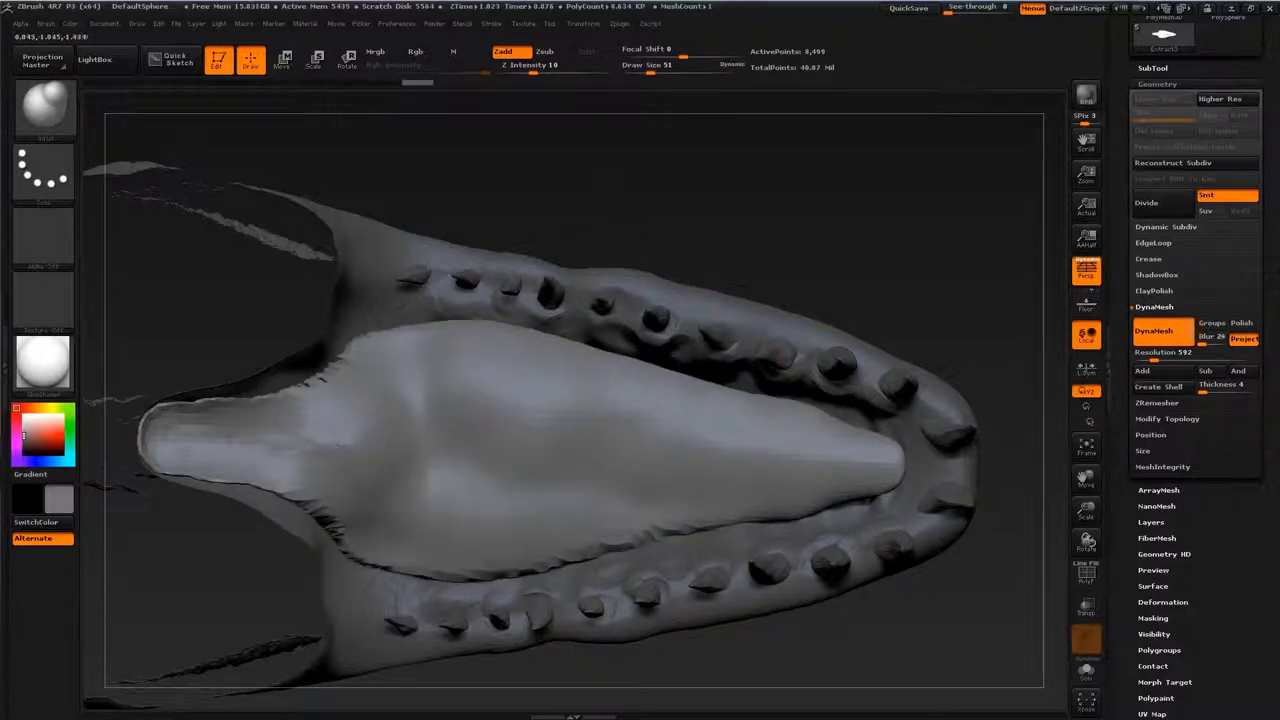
Step: Switch to gentler sculpting brushes while orbiting around the tongue tip and jaw
left_click_drag(600, 665, 620, 420)
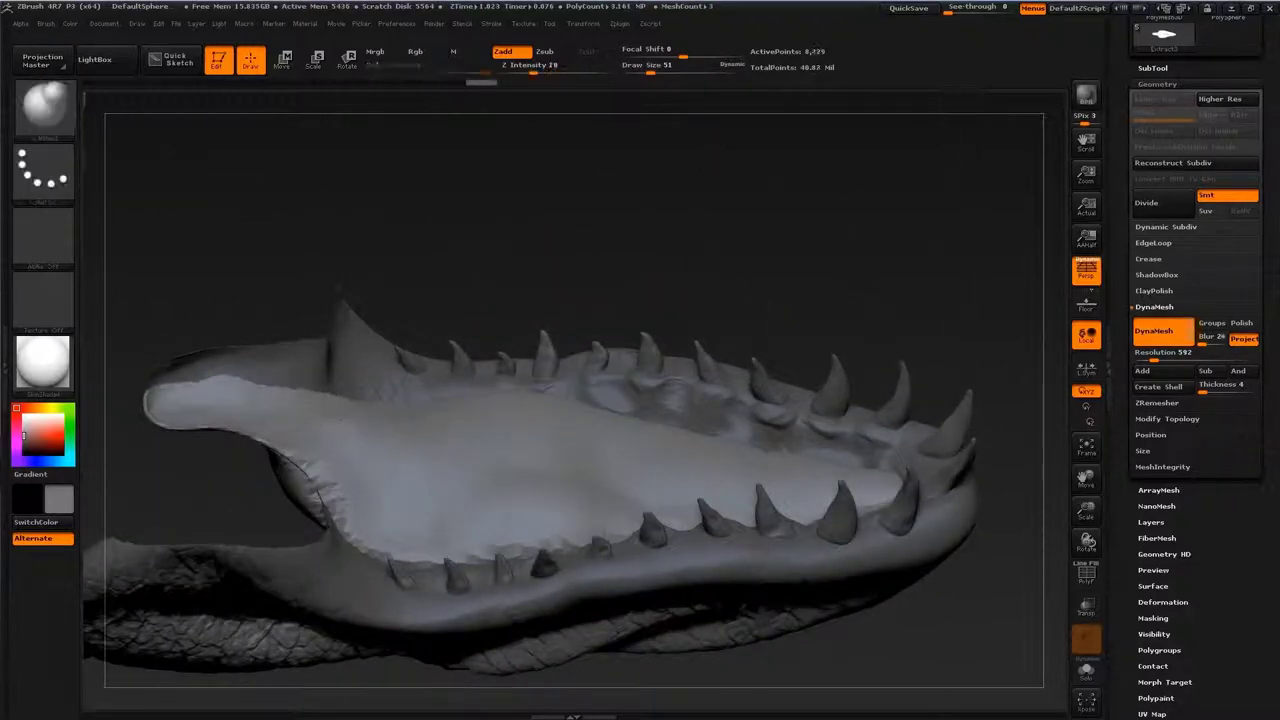
left_click_drag(600, 660, 422, 525)
key("b")
key("c")
key("b")
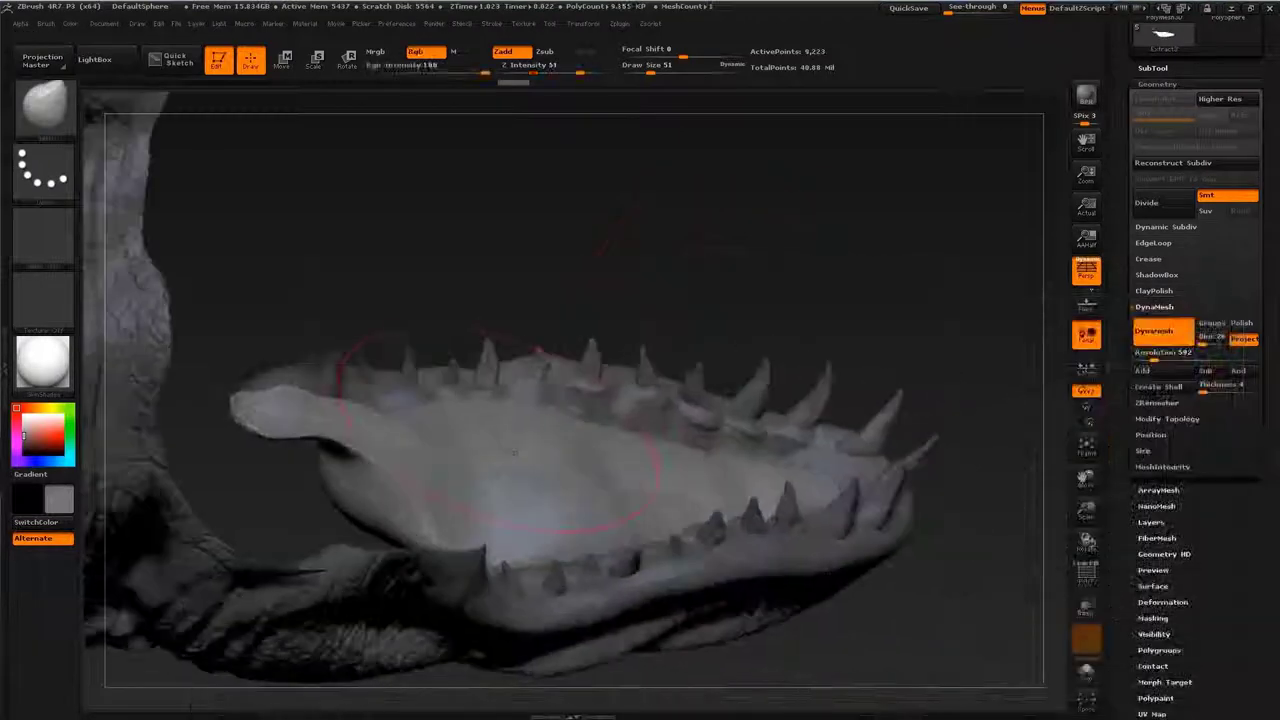
left_click_drag(600, 660, 440, 470)
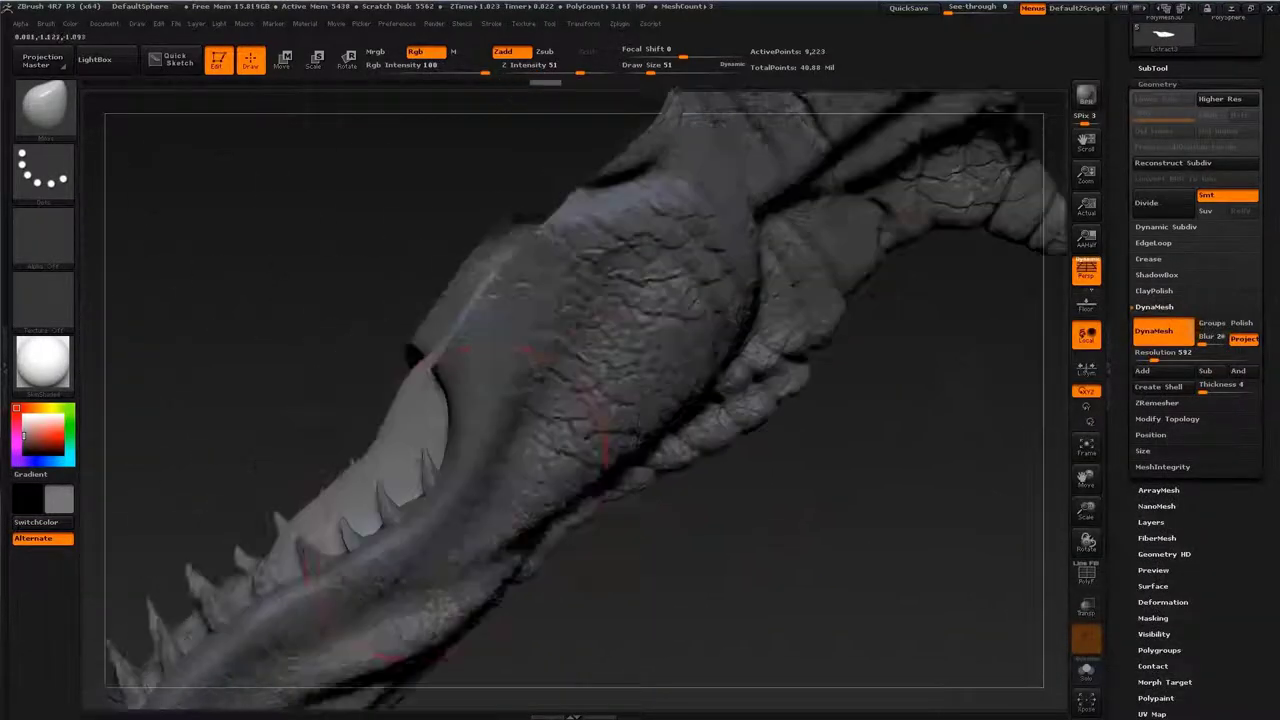
left_click_drag(520, 370, 445, 450)
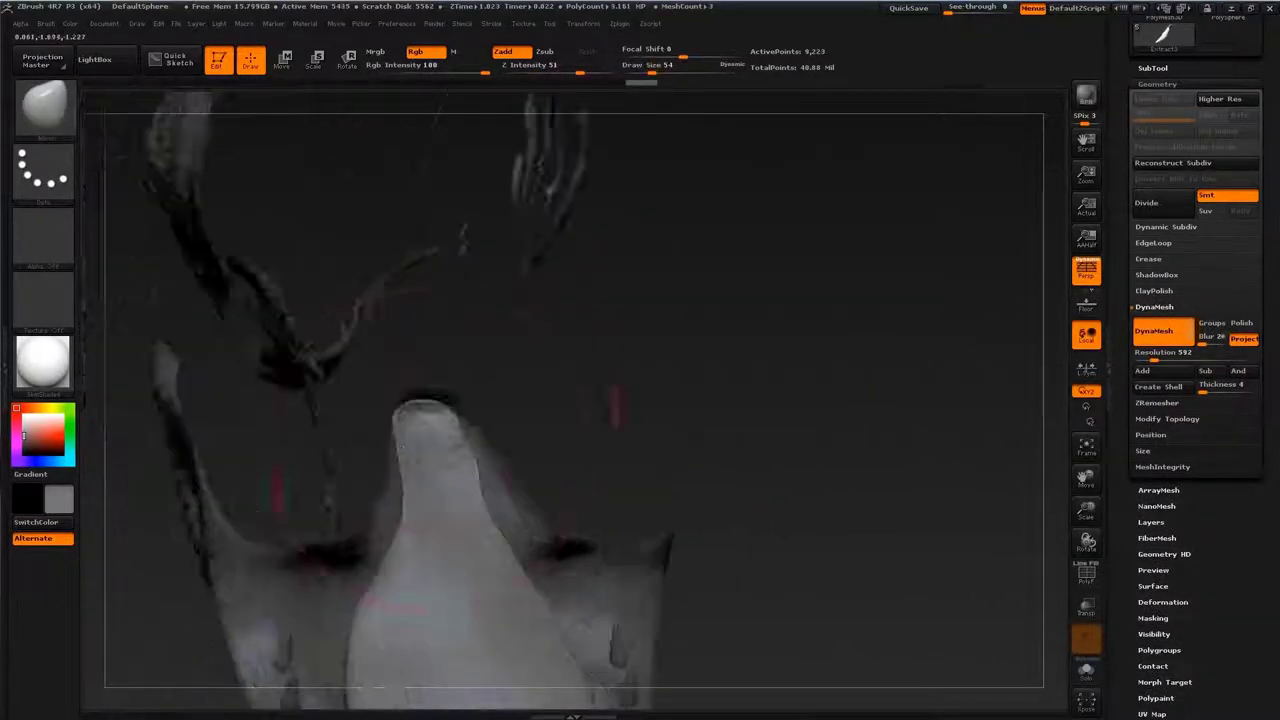
left_click_drag(500, 400, 440, 450)
key("b")
key("c")
key("u")
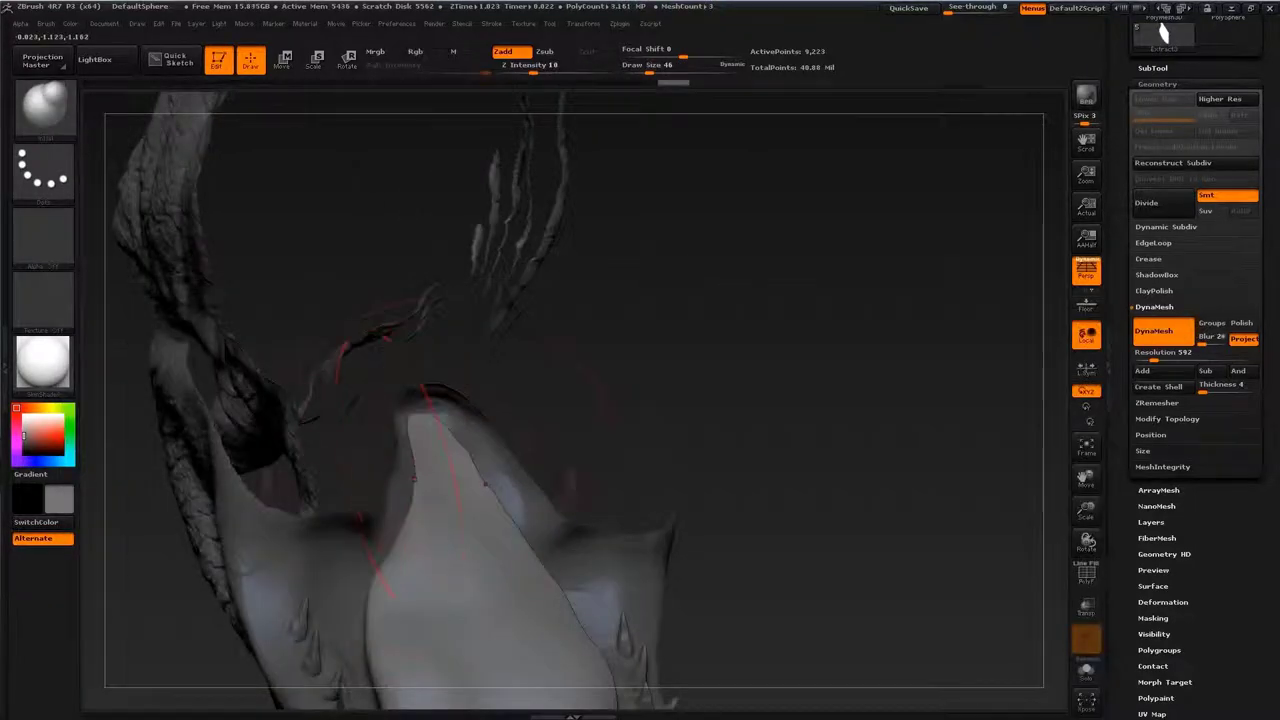
key("f")
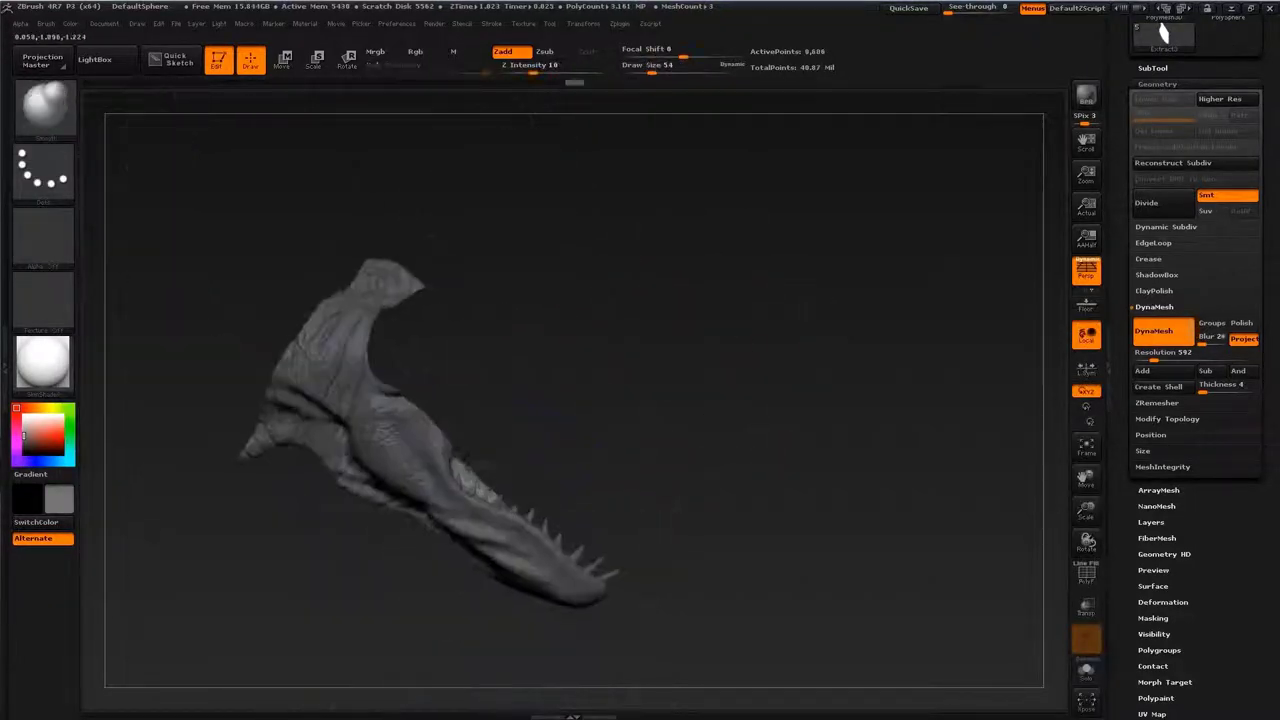
mouse_move(421, 446)
left_mouse_down()
mouse_move(336, 368)
mouse_move(464, 336)
mouse_move(380, 400)
mouse_move(420, 330)
mouse_move(670, 497)
left_mouse_up()
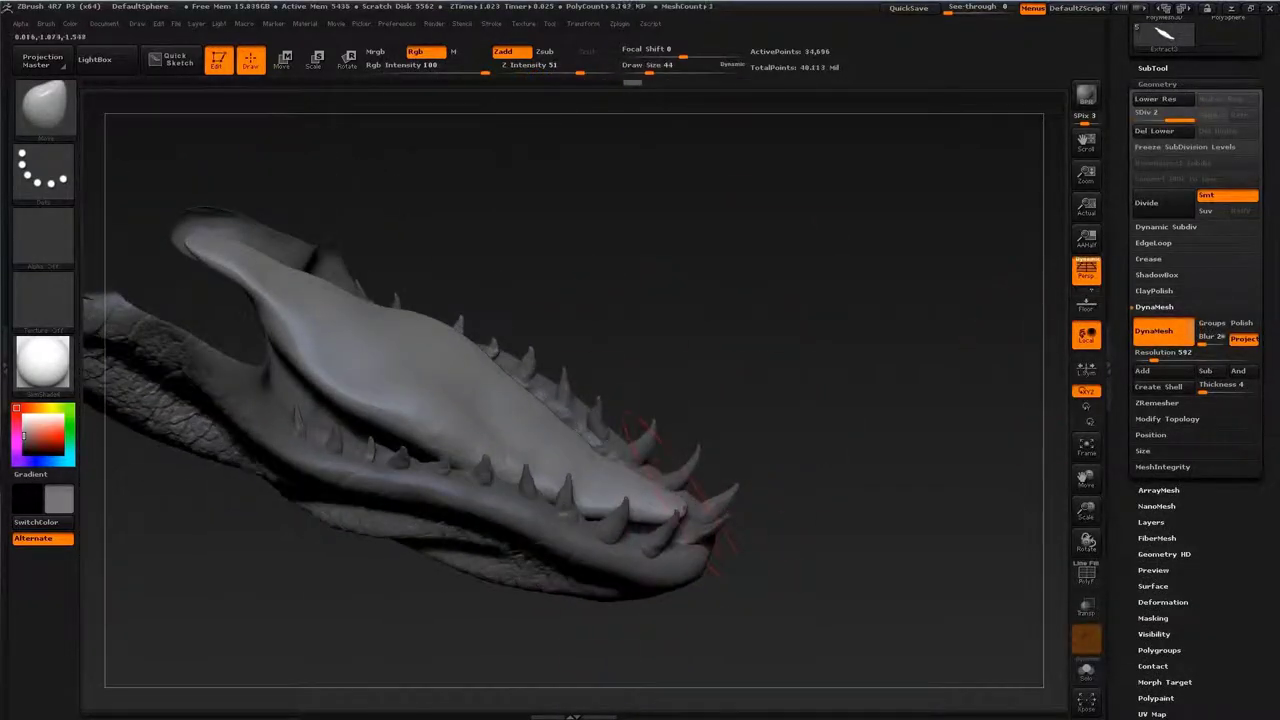
Step: Carve a dent into the tongue with the Standard brush, then reveal the whole head
mouse_move(1065, 367)
left_mouse_down()
mouse_move(585, 520)
mouse_move(650, 488)
left_mouse_up()
key("s")
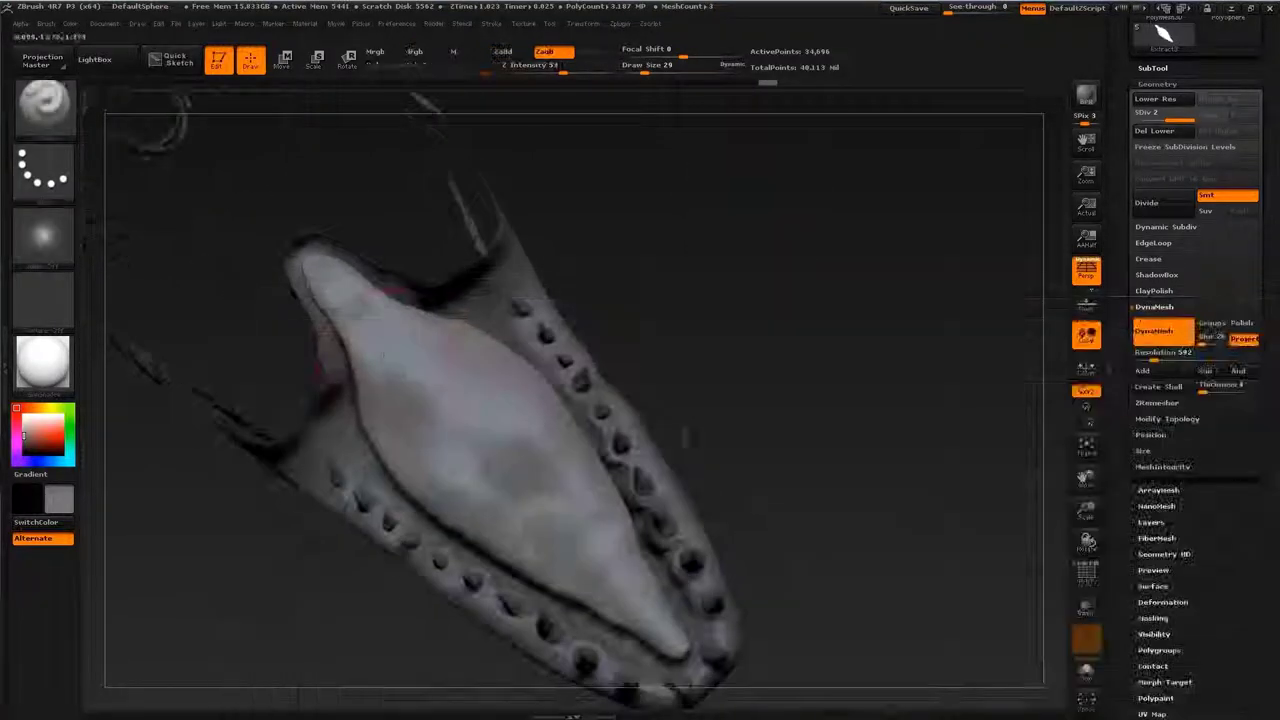
left_click_drag(345, 300, 362, 310)
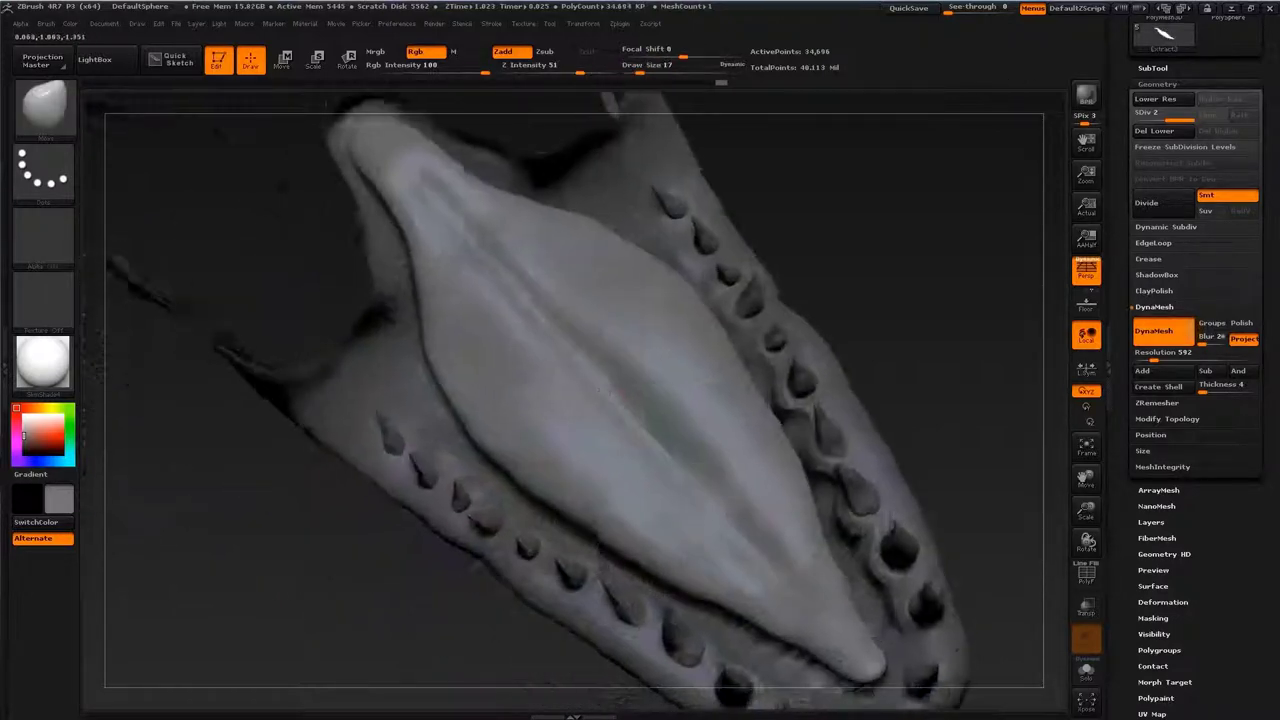
key("b")
key("s")
key("t")
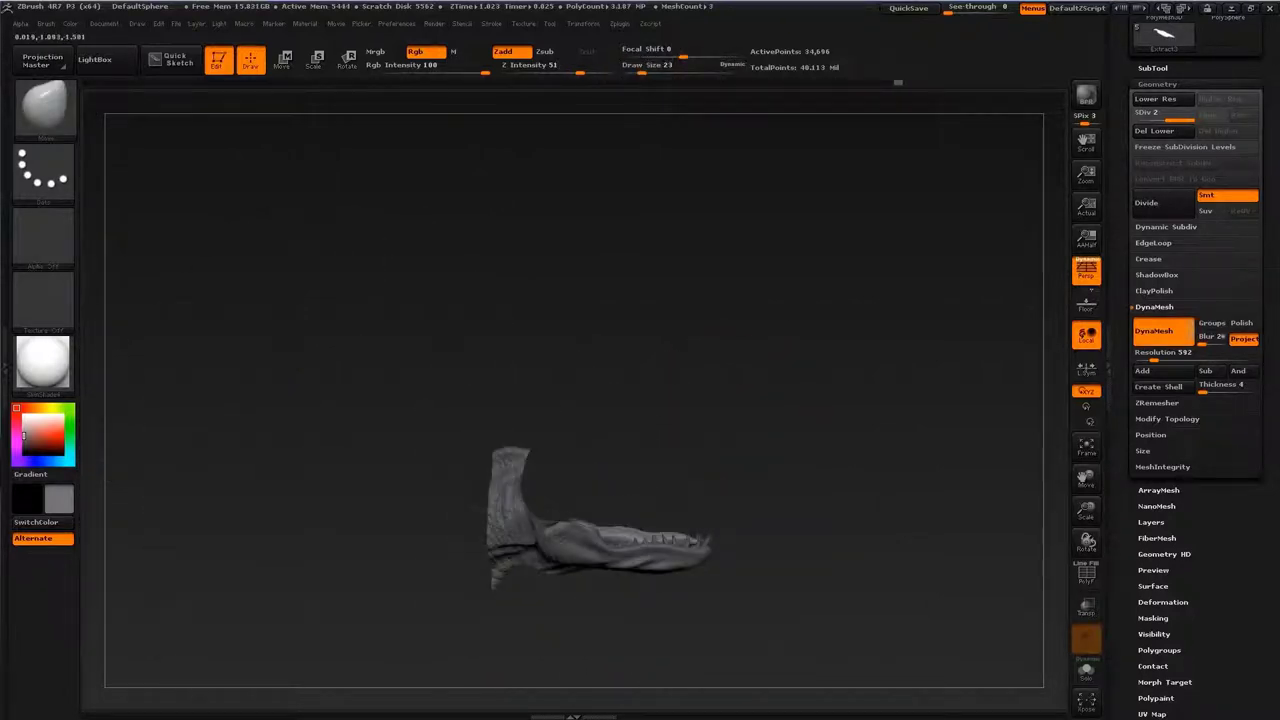
left_click_drag(858, 615, 808, 360, "ctrl+shift")
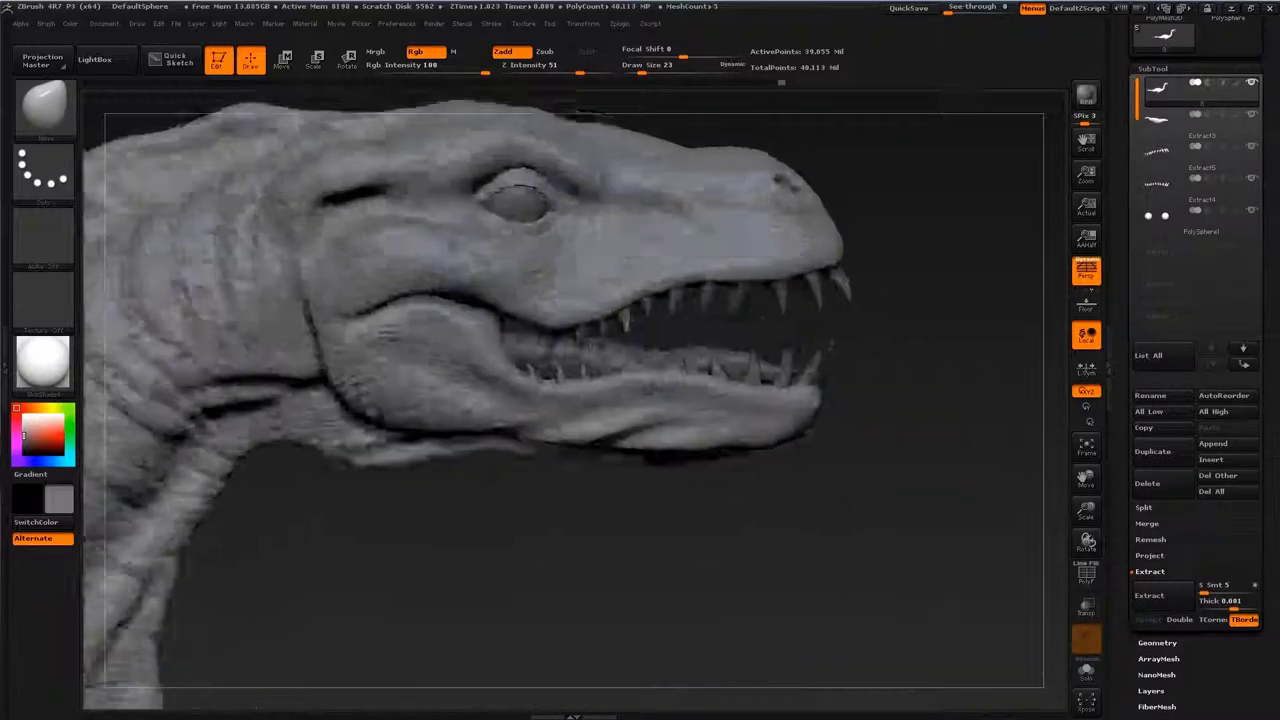
Step: Select the Extract3 tongue subtool, turn it to working angles and adjust brush size
left_click(932, 575, "alt")
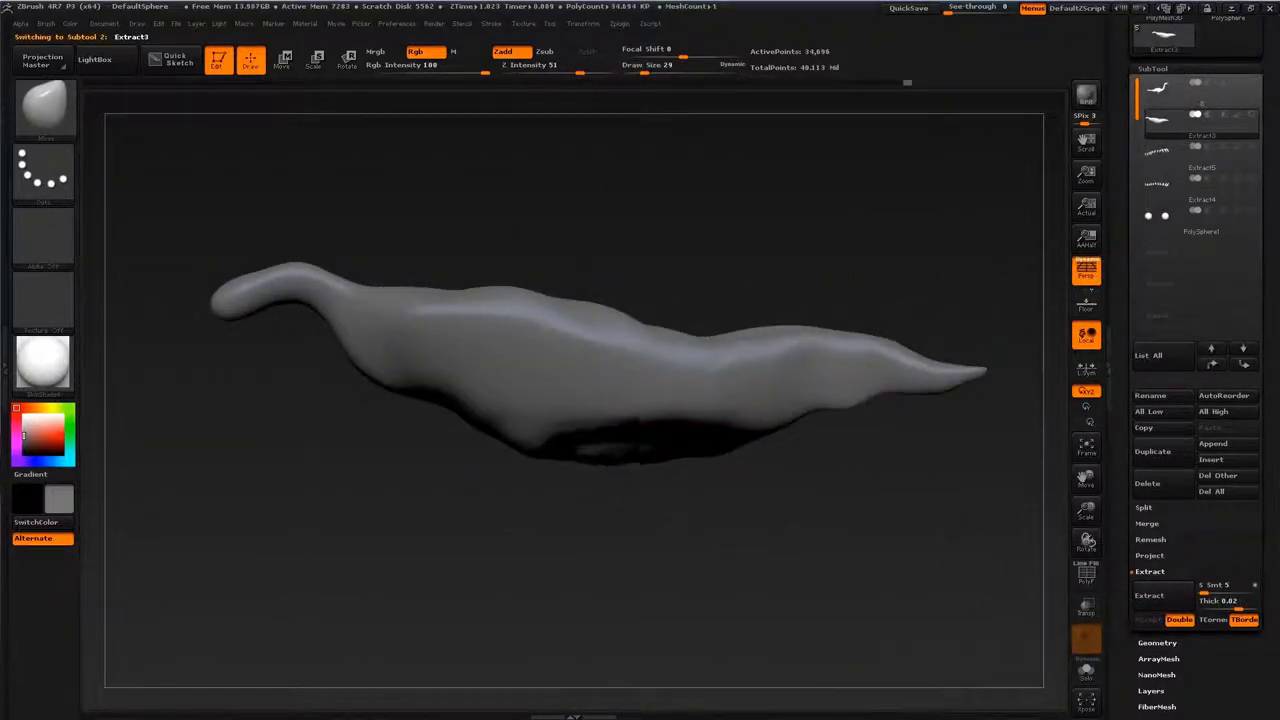
mouse_move(705, 520)
left_mouse_down()
mouse_move(674, 451)
mouse_move(645, 480)
left_mouse_up()
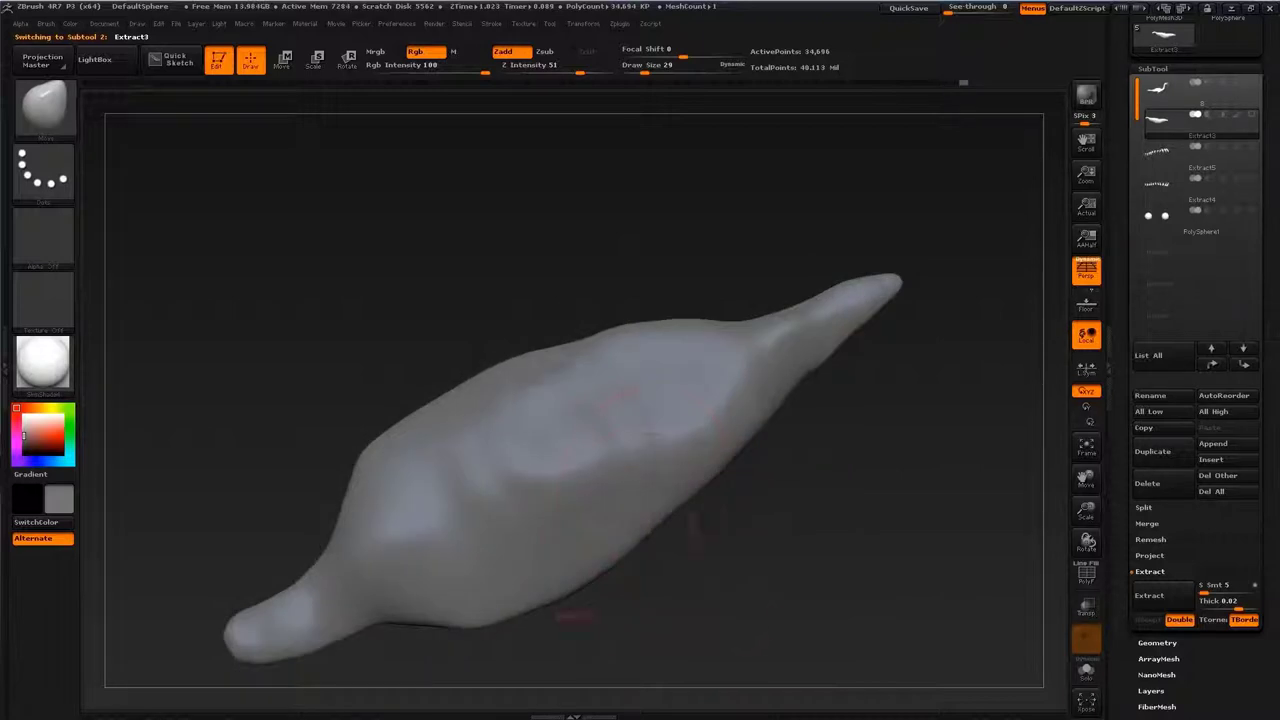
key("b")
key("Escape")
left_click_drag(790, 321, 720, 430, "shift")
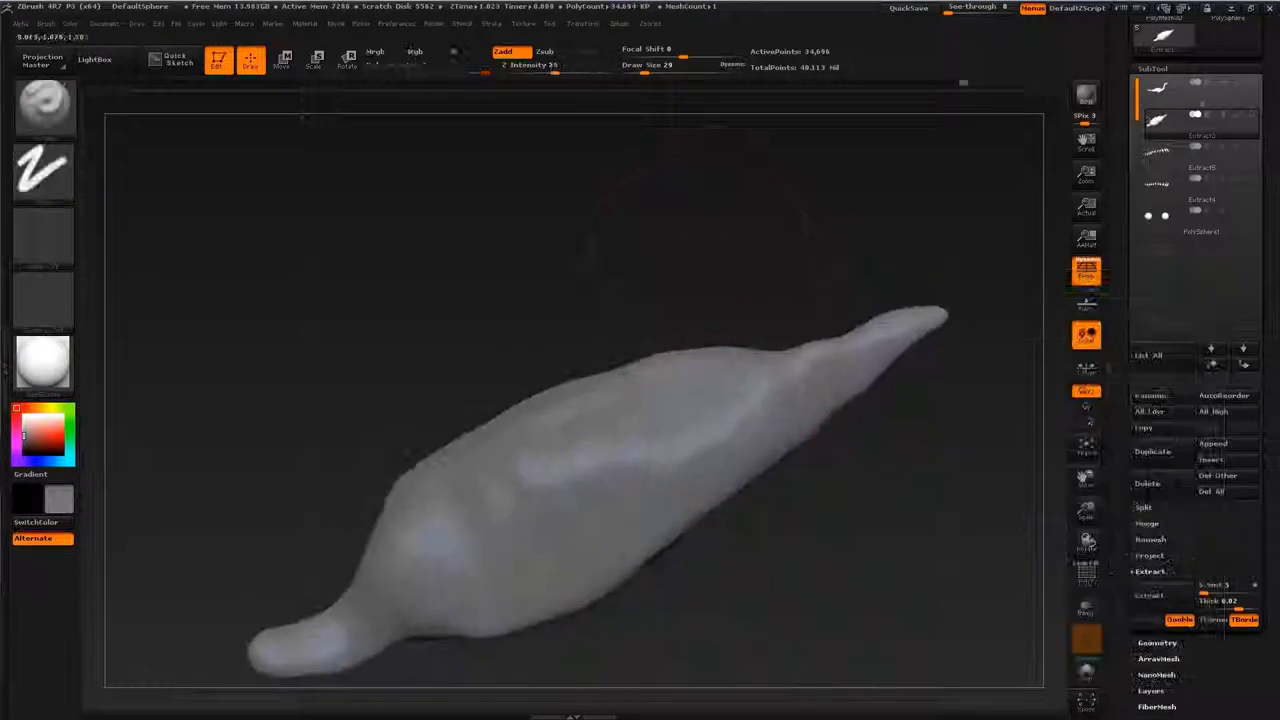
left_click_drag(760, 250, 730, 290)
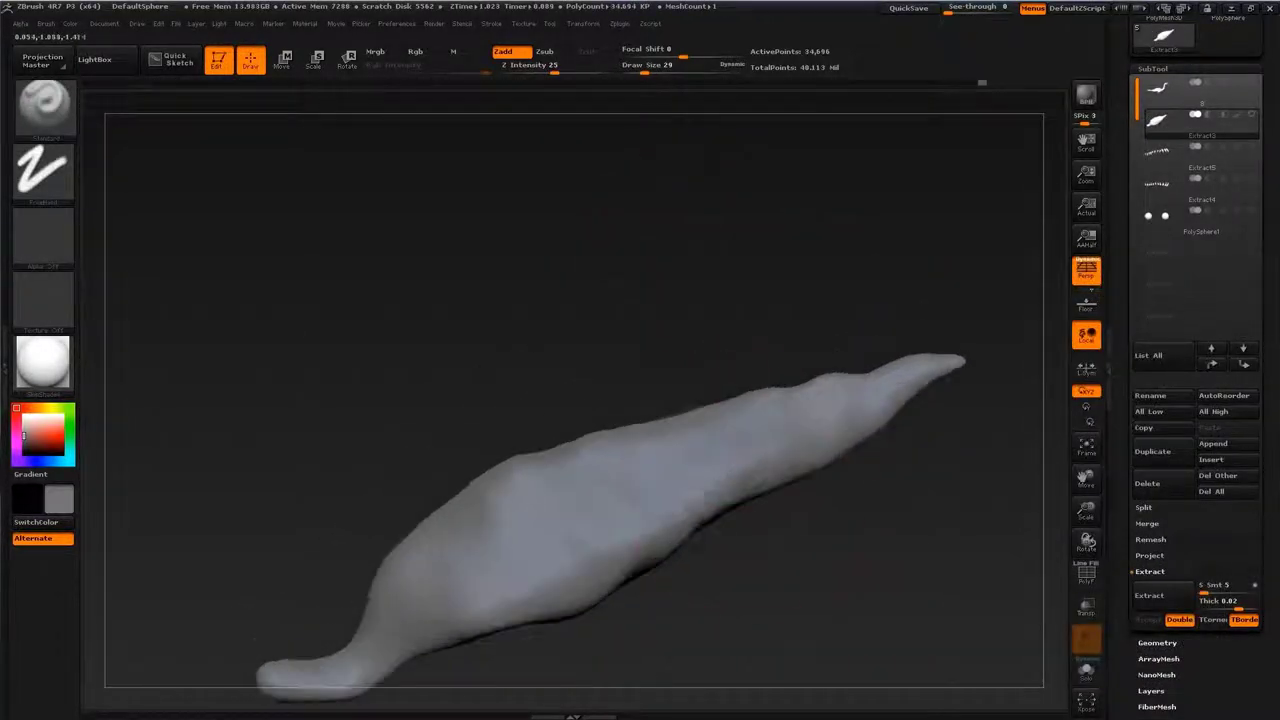
left_click_drag(700, 250, 492, 479)
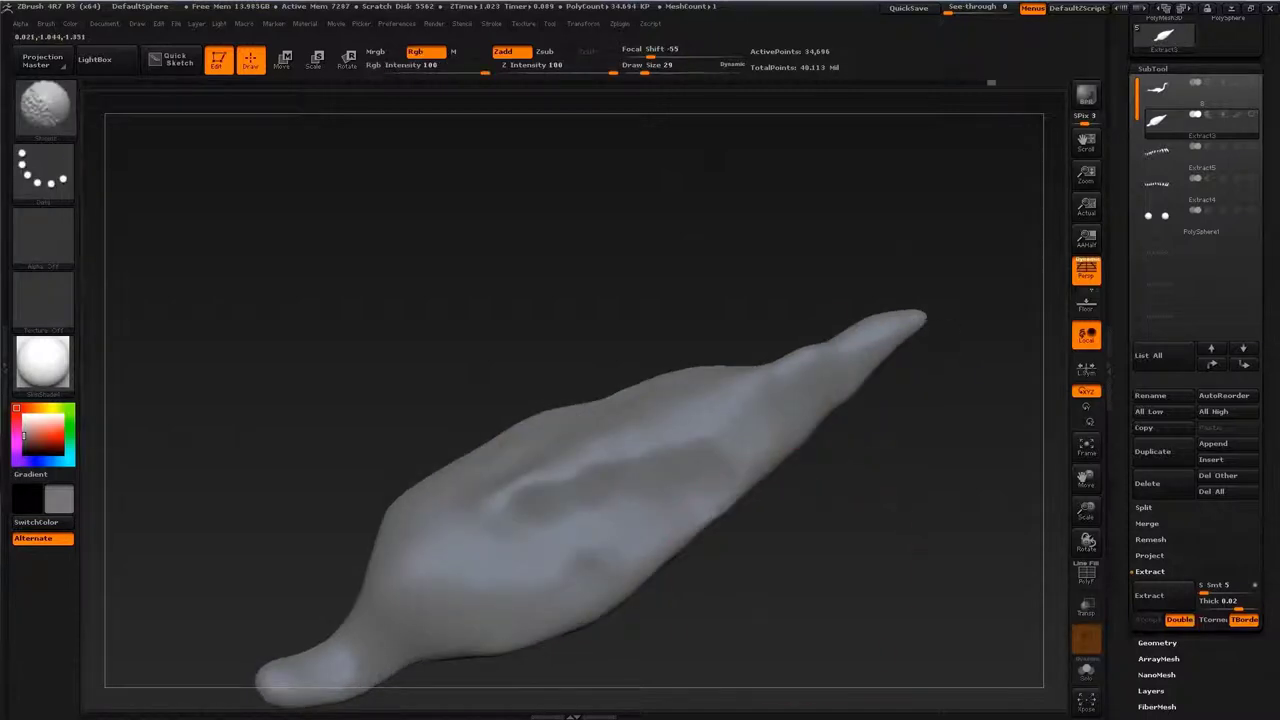
left_click_drag(848, 493, 738, 588)
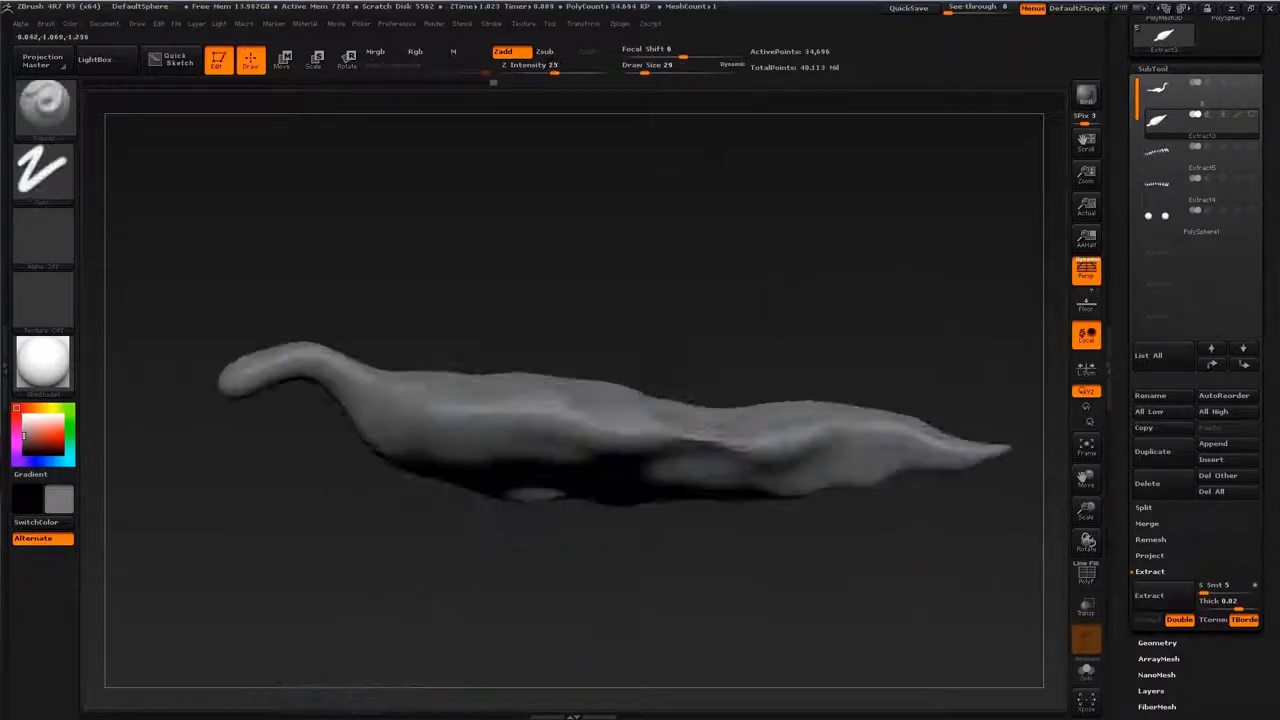
key("s")
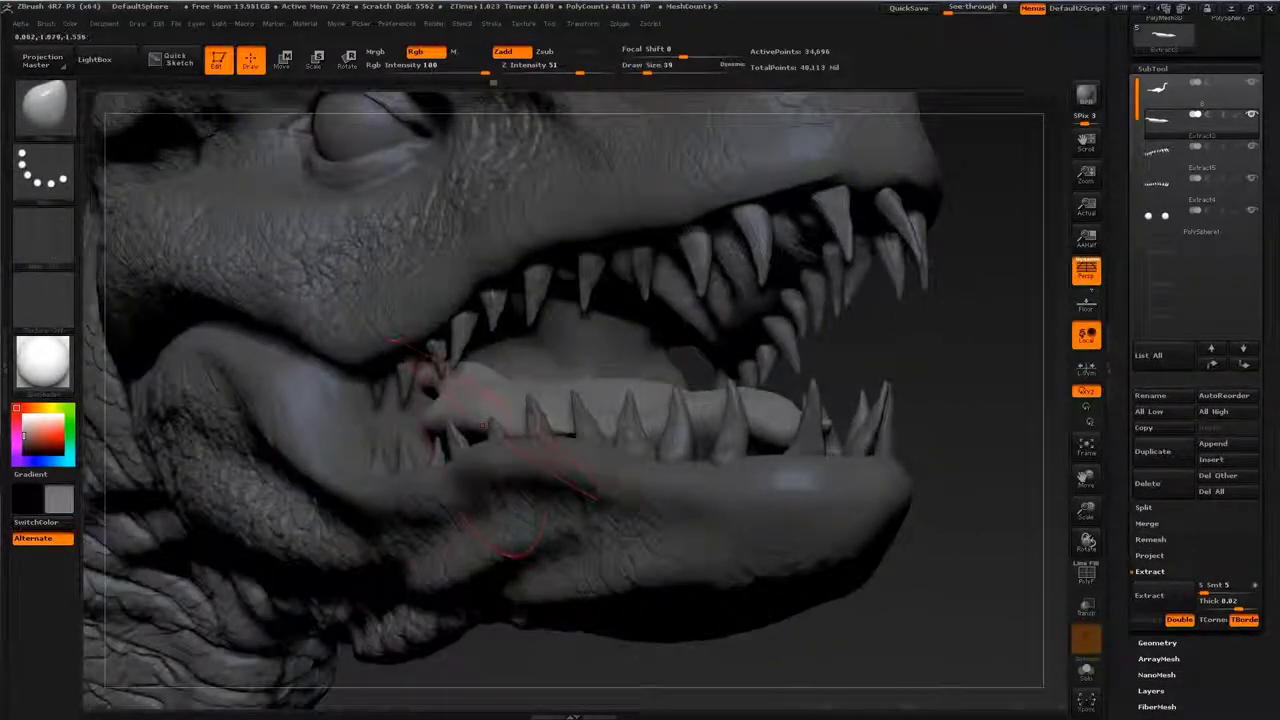
key("s")
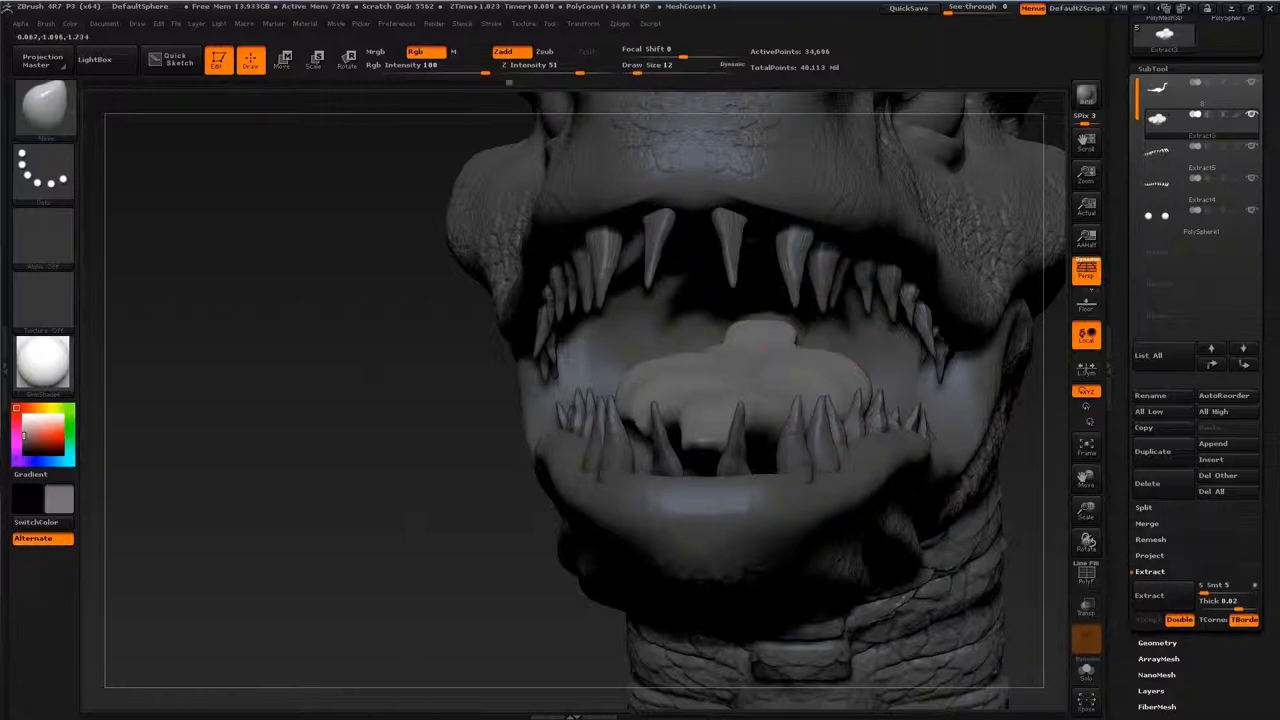